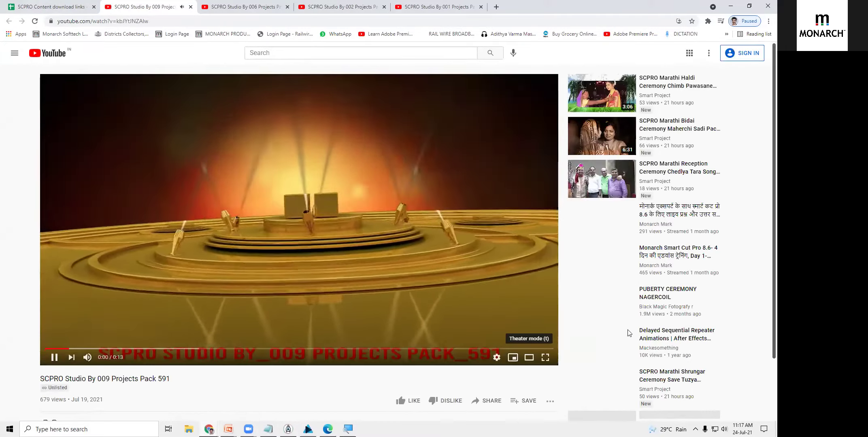
Step: Watch the Studio By 009 Projects Pack 591 preview video in full screen and return to the SCPRO Content download links spreadsheet
{"action": "left_click", "coordinate": [533, 357]}
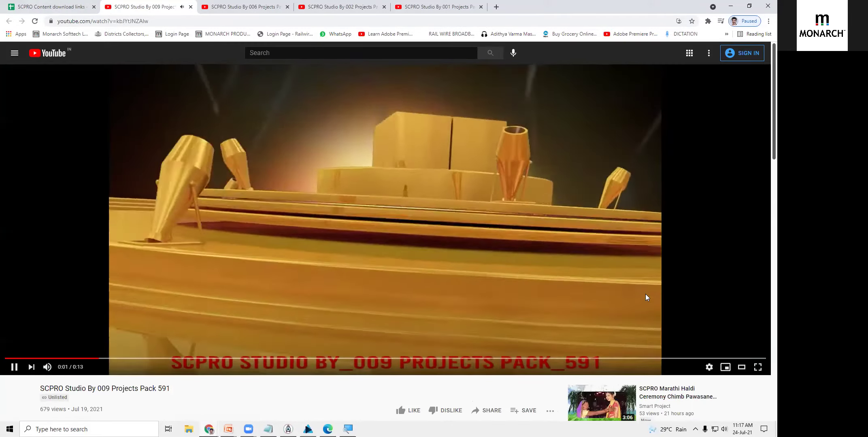
{"action": "left_click", "coordinate": [759, 369]}
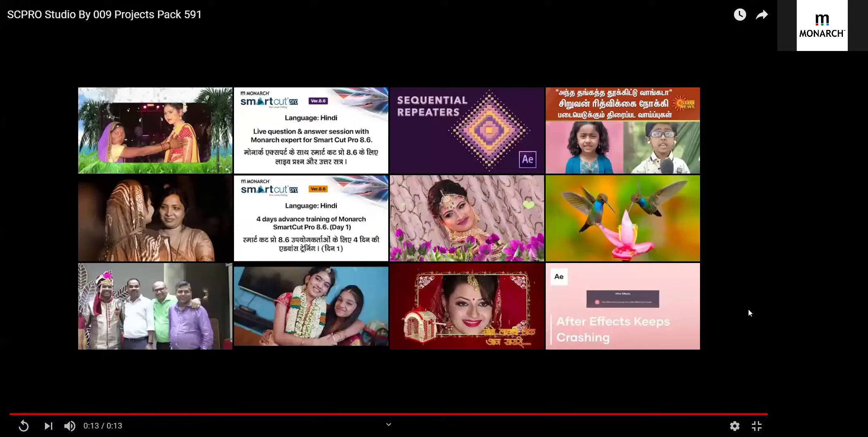
{"action": "key", "text": "Escape"}
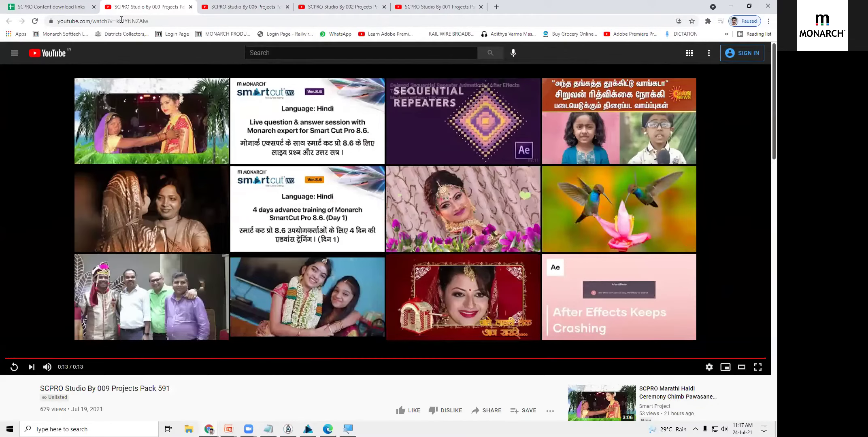
{"action": "left_click", "coordinate": [78, 8]}
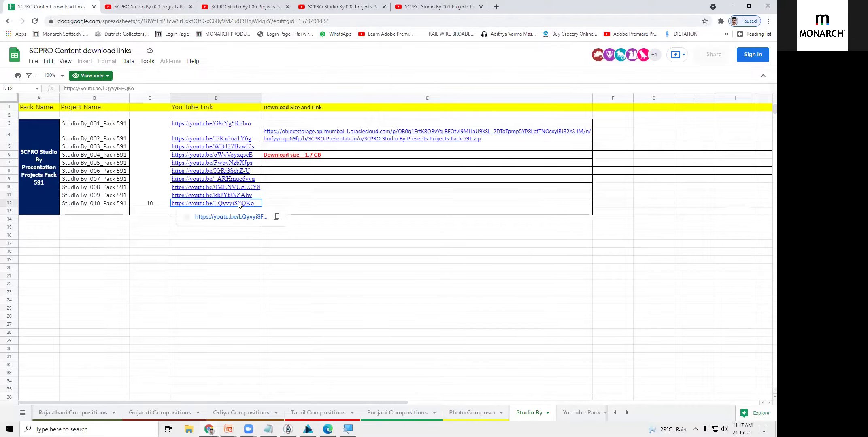
Step: Open the Studio By_010_Pack 591 YouTube link, watch the video in full screen and return to the download links spreadsheet
{"action": "left_click", "coordinate": [247, 219]}
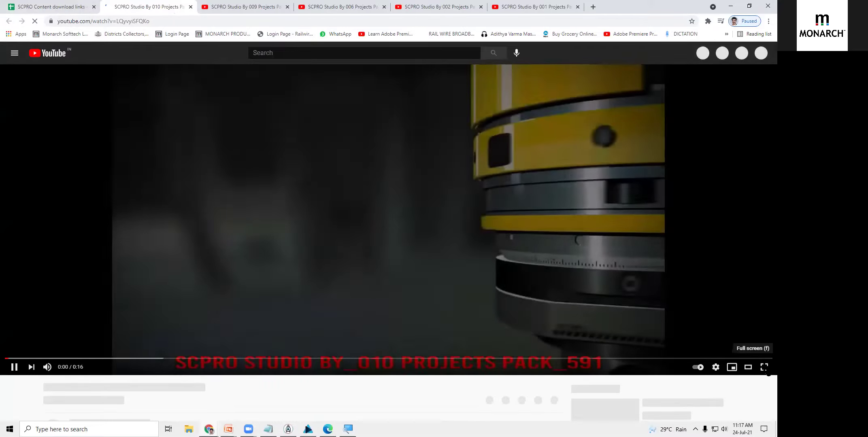
{"action": "left_click", "coordinate": [759, 367]}
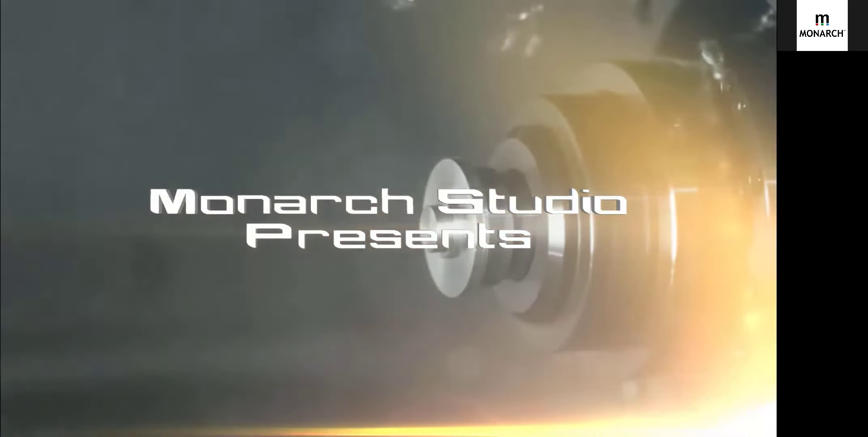
{"action": "mouse_move", "coordinate": [633, 90]}
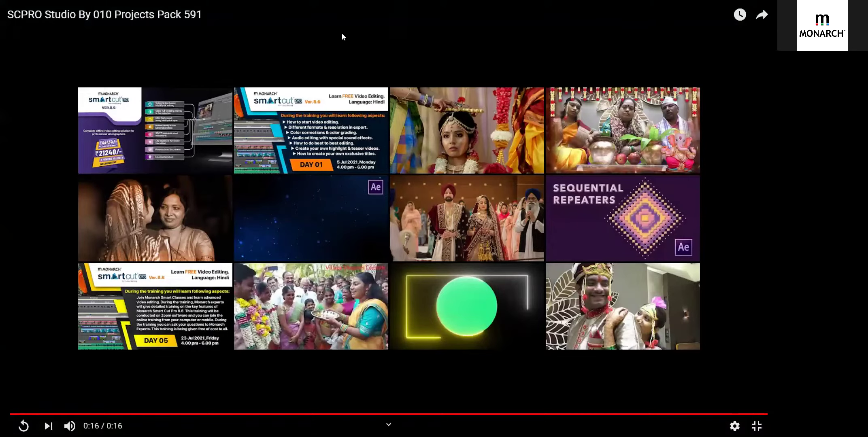
{"action": "key", "text": "Escape"}
{"action": "left_click", "coordinate": [68, 5]}
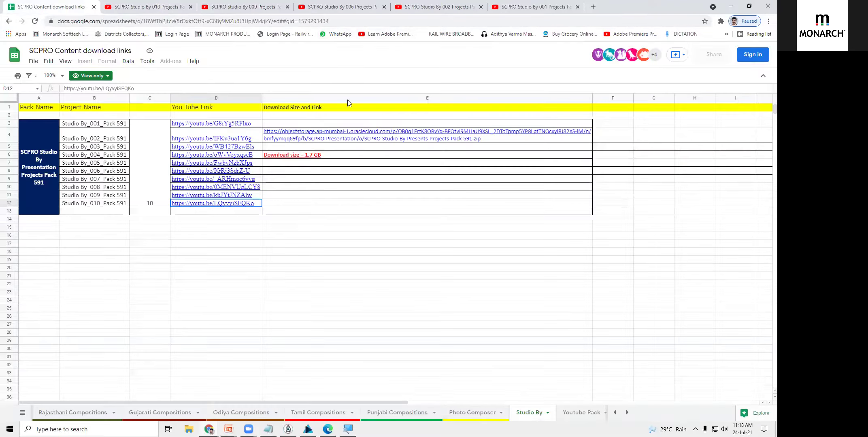
Step: Open the Studio By_005_Pack 591 YouTube link, watch the video in full screen and return to the download links spreadsheet
{"action": "left_click", "coordinate": [232, 164]}
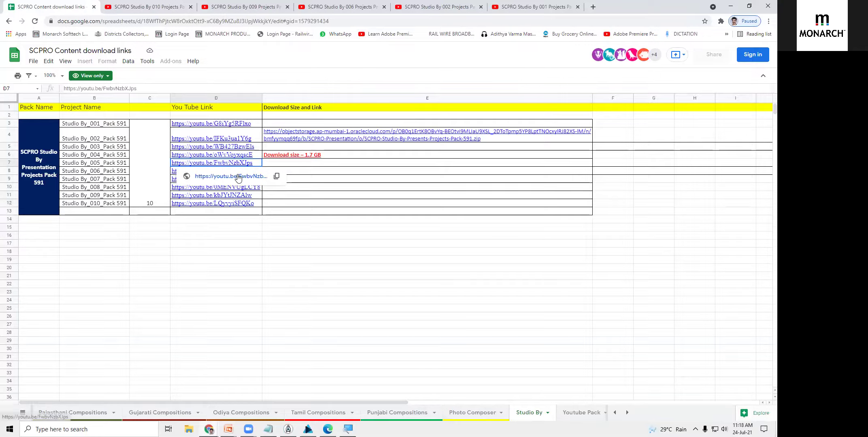
{"action": "left_click", "coordinate": [231, 175]}
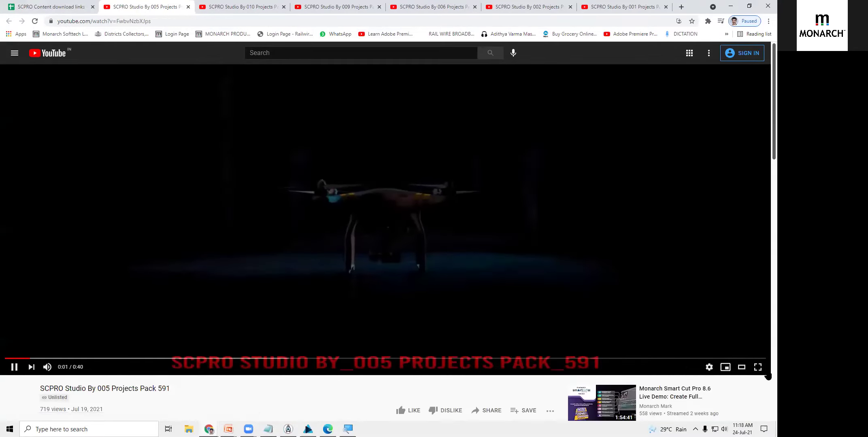
{"action": "left_click", "coordinate": [757, 366]}
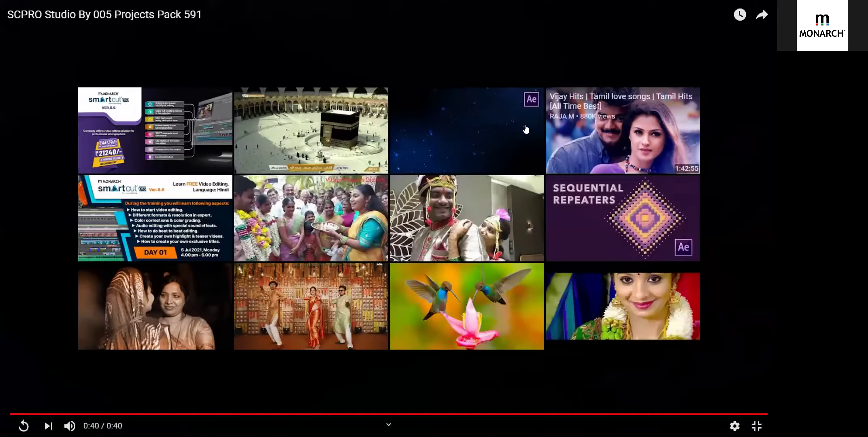
{"action": "key", "text": "Escape"}
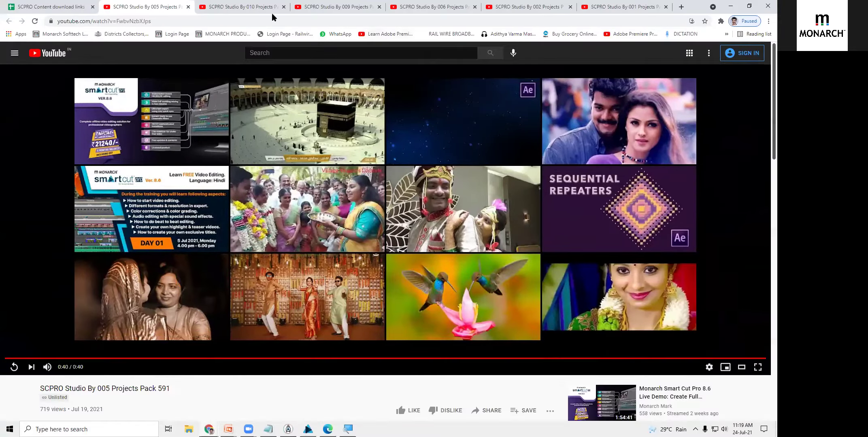
{"action": "left_click", "coordinate": [61, 10]}
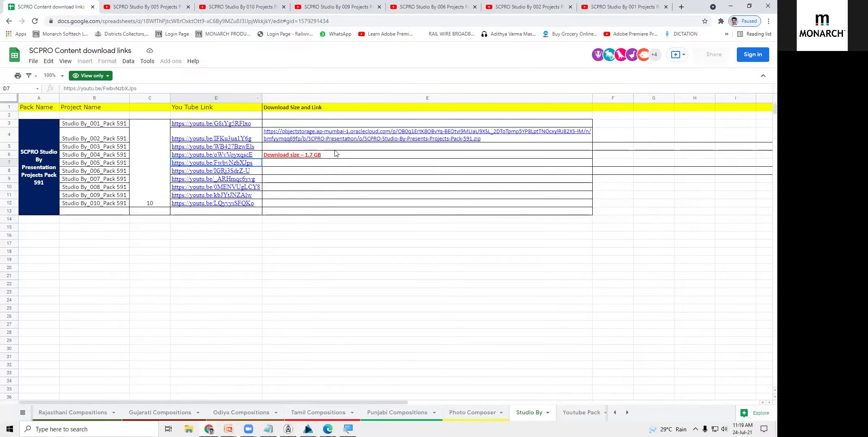
Step: Copy the Pack 591 zip download link from the spreadsheet and close all the open YouTube video tabs
{"action": "mouse_move", "coordinate": [331, 137]}
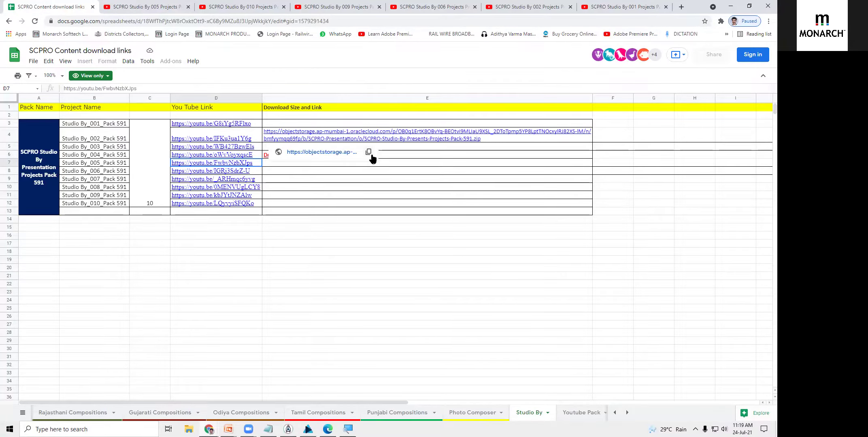
{"action": "left_click", "coordinate": [368, 152]}
{"action": "left_click", "coordinate": [666, 6]}
{"action": "left_click", "coordinate": [577, 7]}
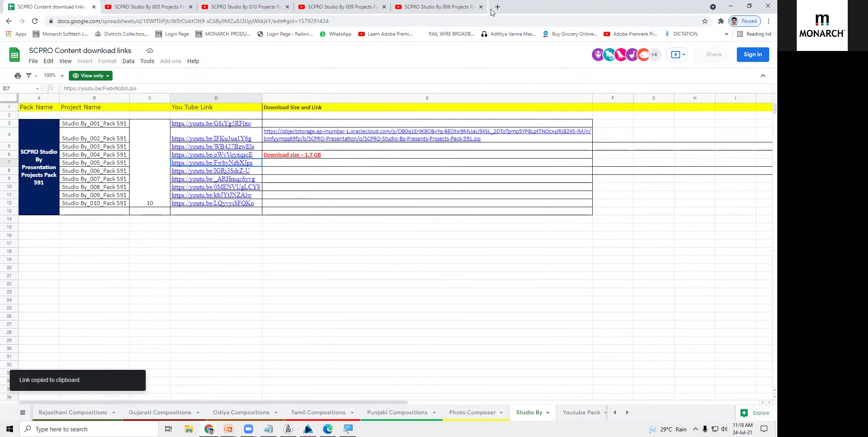
{"action": "left_click", "coordinate": [481, 7]}
{"action": "left_click", "coordinate": [380, 7]}
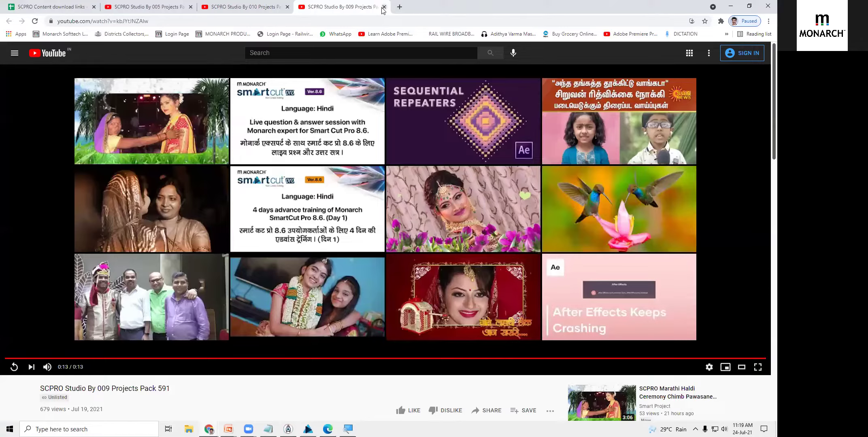
{"action": "left_click", "coordinate": [384, 7]}
{"action": "left_click", "coordinate": [287, 7]}
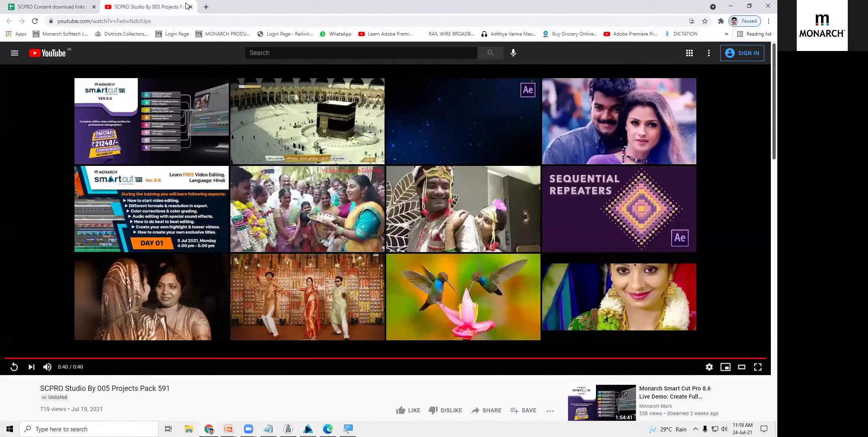
{"action": "left_click", "coordinate": [190, 7]}
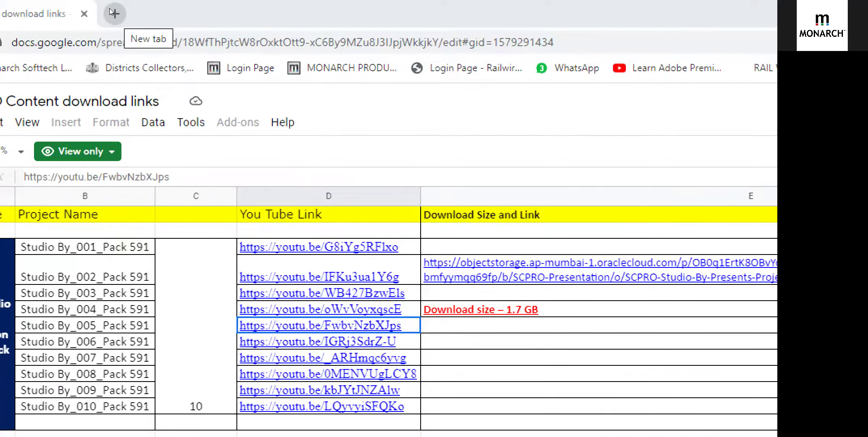
Step: Paste the copied SCPRO-Studio-By-Presents-Projects-Pack-591.zip link into a new browser tab and load it to start the download
{"action": "left_click", "coordinate": [113, 12]}
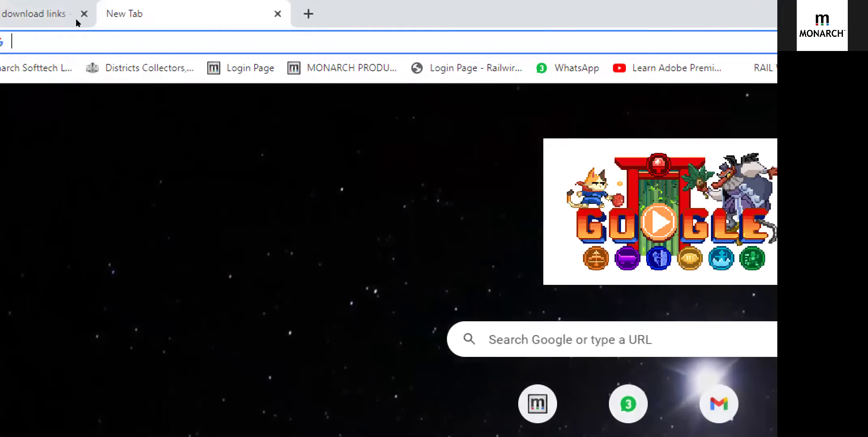
{"action": "right_click", "coordinate": [49, 39]}
{"action": "key", "text": "Return"}
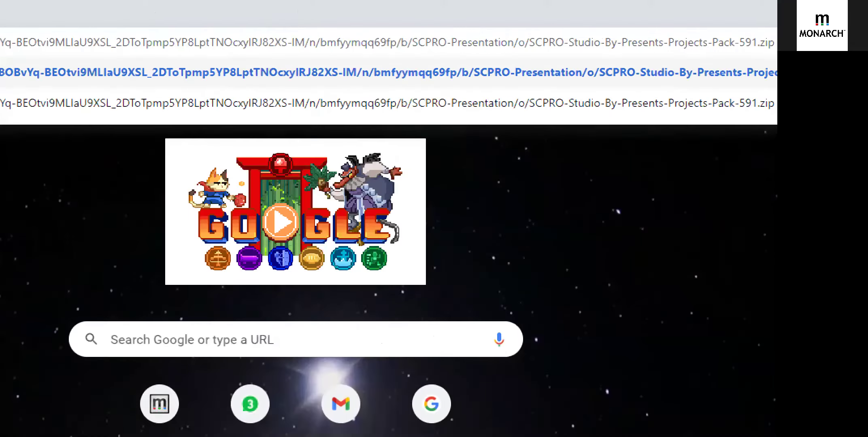
{"action": "key", "text": "Return"}
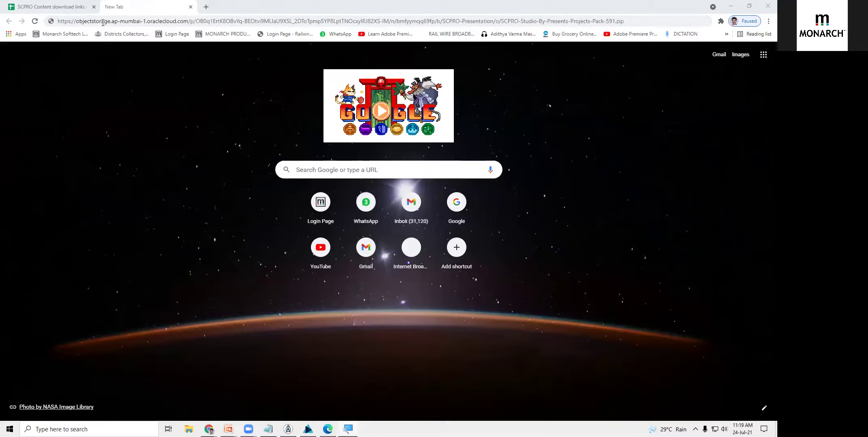
{"action": "left_click", "coordinate": [76, 22]}
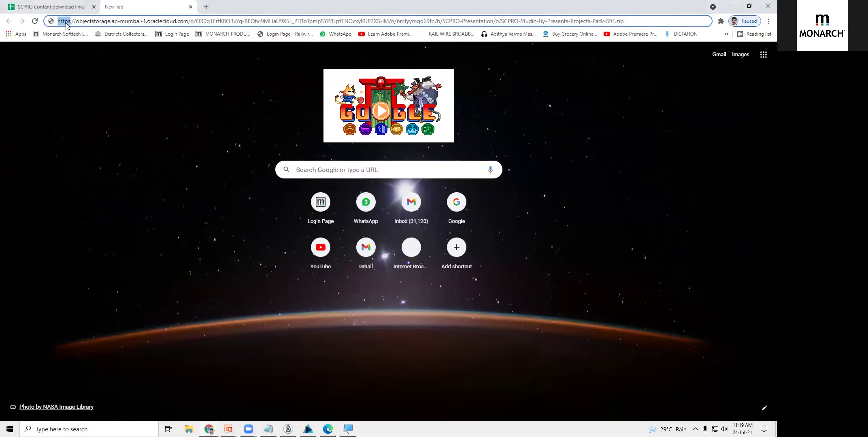
{"action": "right_click", "coordinate": [67, 25]}
{"action": "left_click", "coordinate": [90, 79]}
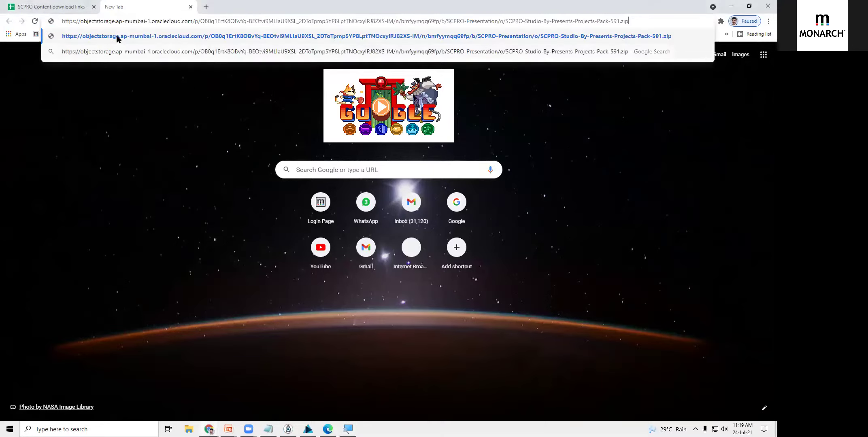
{"action": "left_click", "coordinate": [118, 39]}
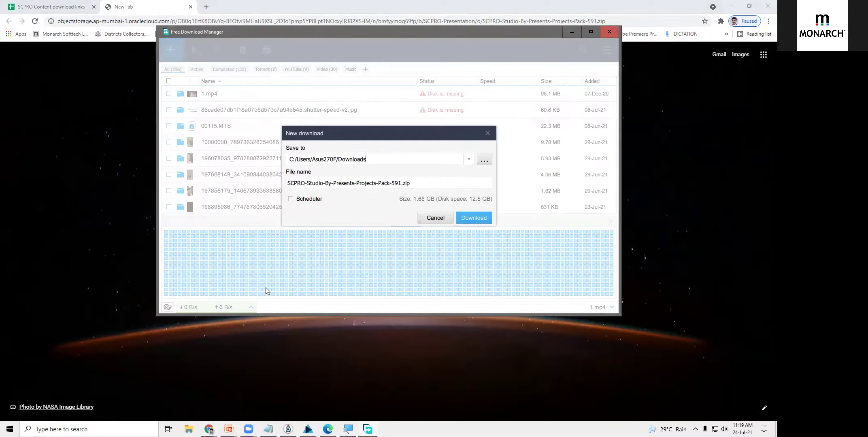
Step: Cancel the new download in Free Download Manager, close that program and cancel the browser's saving of the zip file
{"action": "left_click", "coordinate": [488, 134]}
{"action": "left_click", "coordinate": [209, 429]}
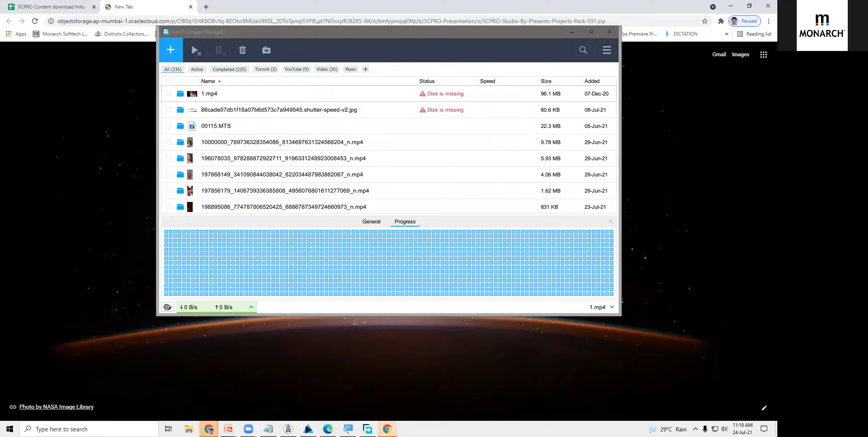
{"action": "left_click", "coordinate": [608, 33]}
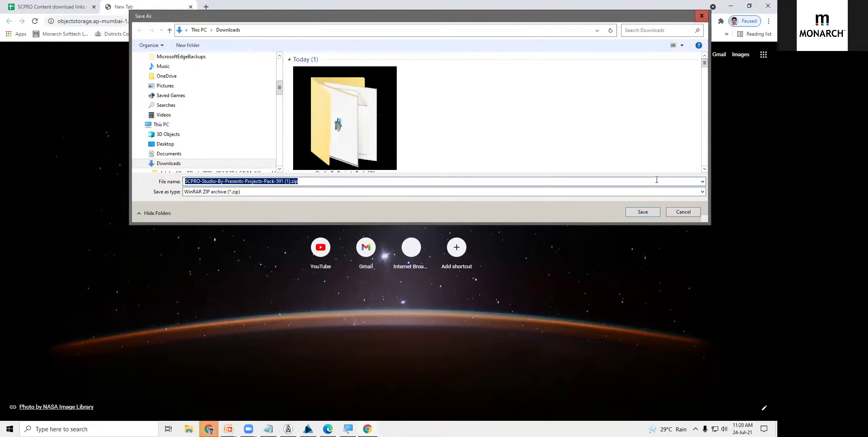
{"action": "left_click", "coordinate": [686, 214]}
Step: Switch to File Explorer and open the extracted Studio By Projects Pack_591 folder in Downloads
{"action": "left_click", "coordinate": [188, 429]}
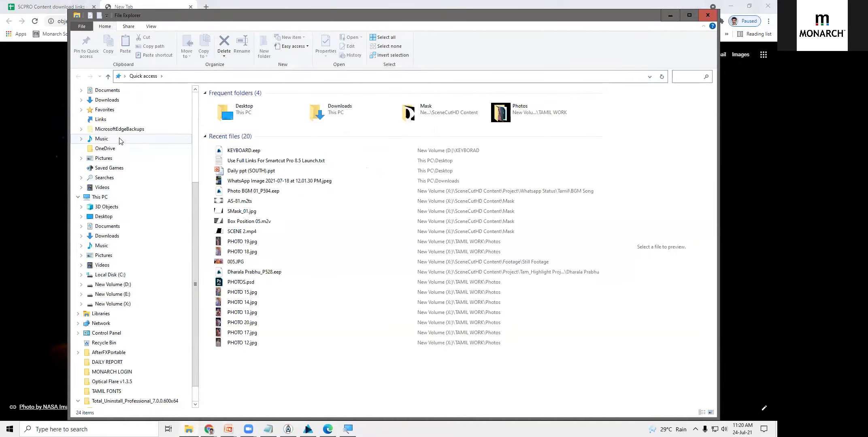
{"action": "left_click", "coordinate": [115, 100]}
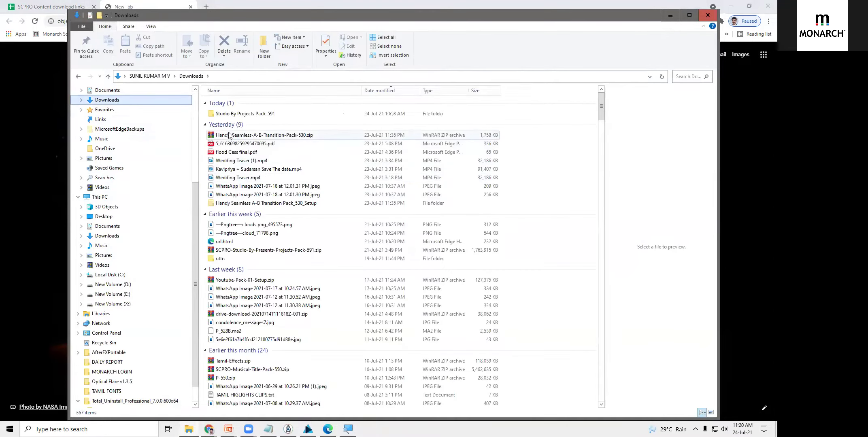
{"action": "left_click", "coordinate": [250, 136]}
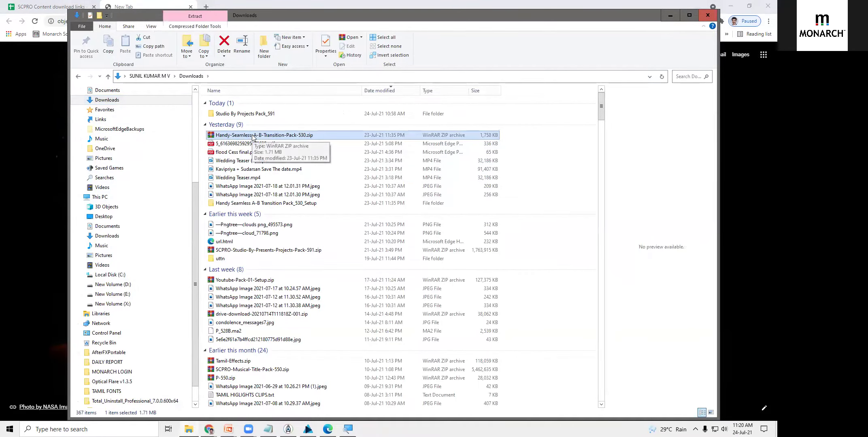
{"action": "right_click", "coordinate": [251, 135]}
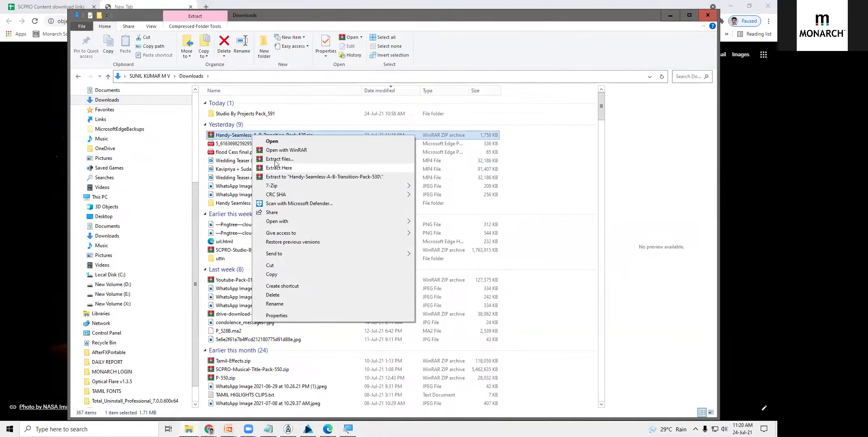
{"action": "left_click", "coordinate": [238, 117]}
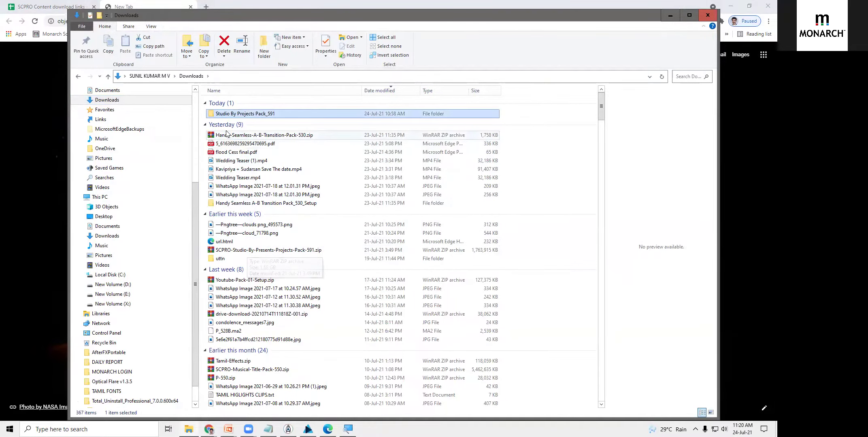
{"action": "double_click", "coordinate": [238, 114]}
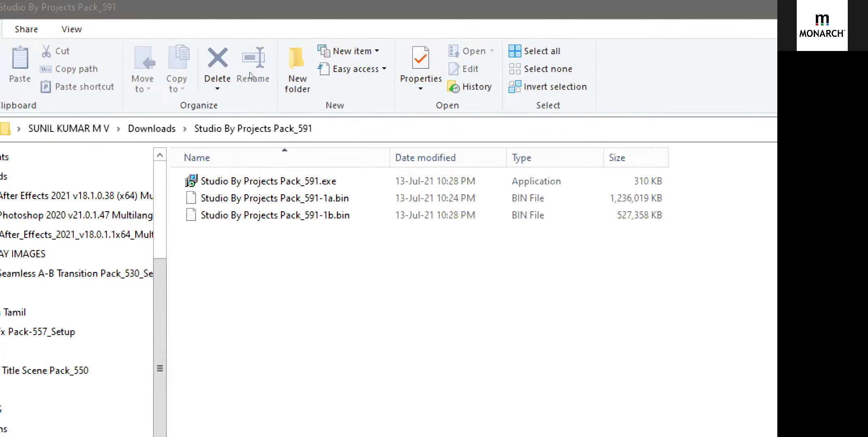
Step: Run the Studio By Projects Pack_591.exe installer as administrator and agree to continue with the setup
{"action": "key", "text": "End"}
{"action": "key", "text": "Up"}
{"action": "key", "text": "Up"}
{"action": "right_click", "coordinate": [297, 181]}
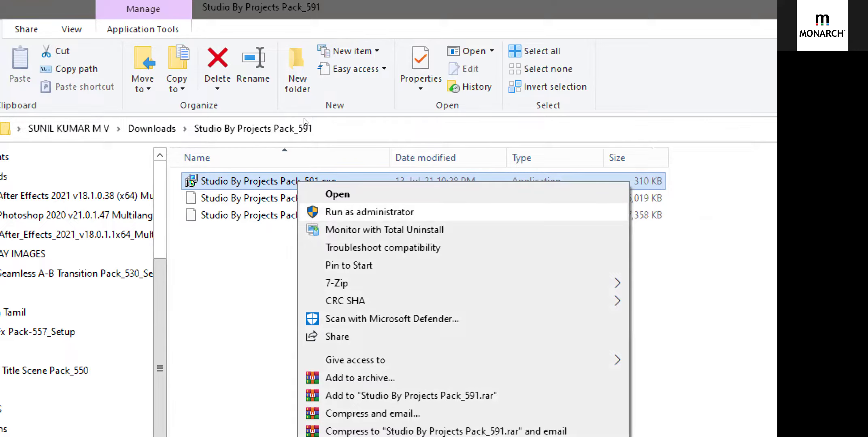
{"action": "key", "text": "Return"}
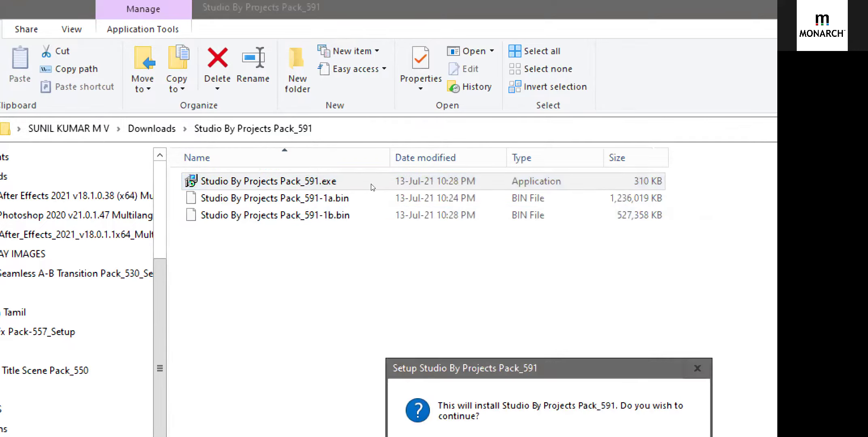
{"action": "key", "text": "Return"}
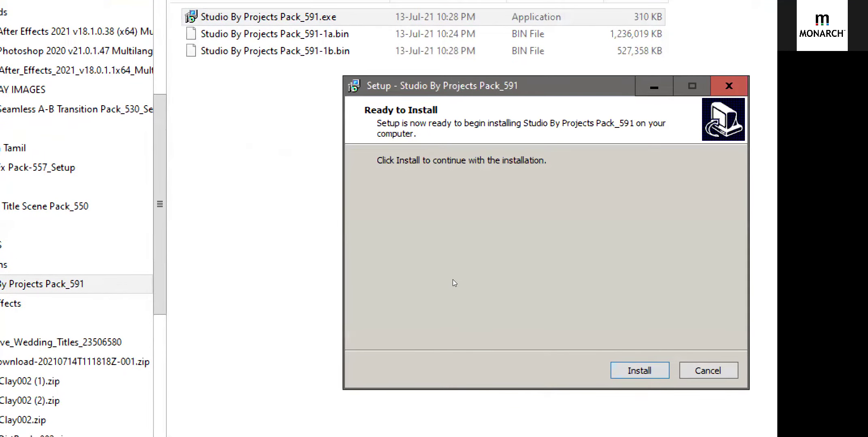
Step: Cancel and exit the Studio By Projects Pack_591 setup without installing, and close the File Explorer window
{"action": "key", "text": "Escape"}
{"action": "key", "text": "Left"}
{"action": "key", "text": "Return"}
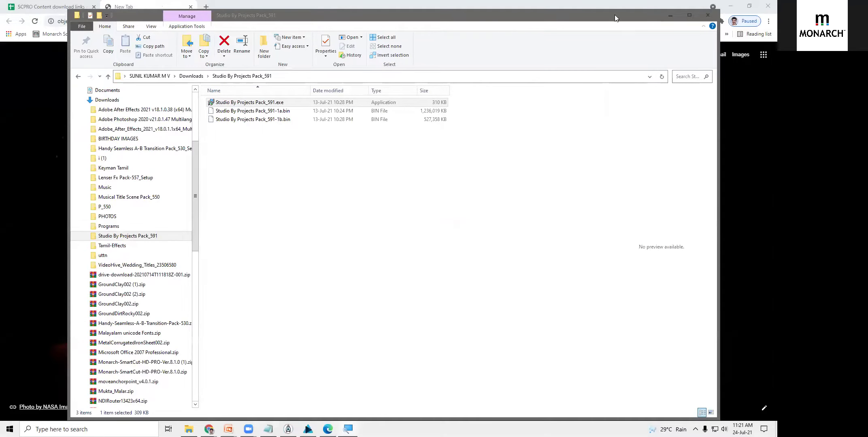
{"action": "left_click", "coordinate": [708, 15]}
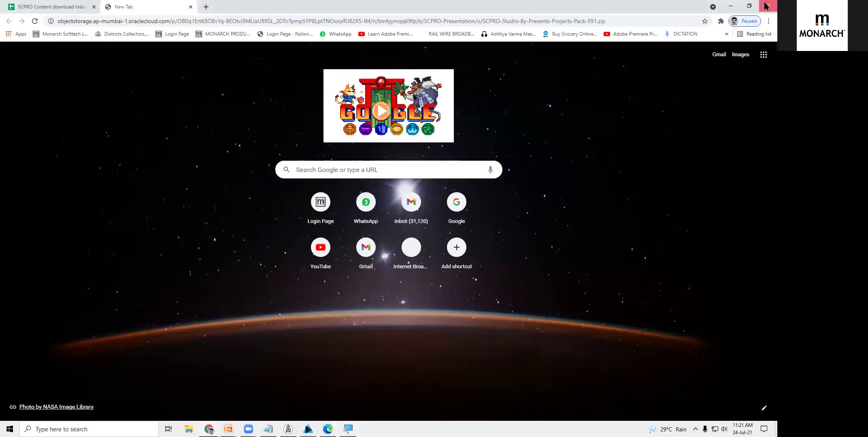
Step: Switch to SmartCutHD Pro, look at the project bin and return to the Studio By compositions
{"action": "left_click_drag", "start_coordinate": [563, 8], "coordinate": [776, 40]}
{"action": "left_click", "coordinate": [611, 53]}
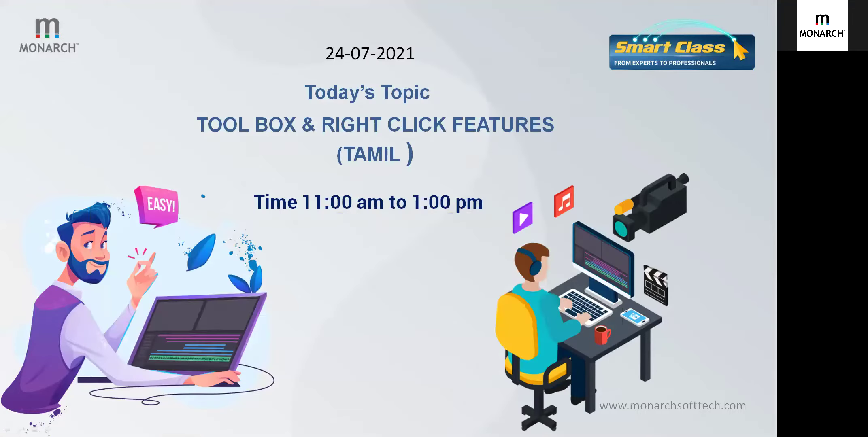
{"action": "left_click", "coordinate": [514, 79]}
{"action": "left_click", "coordinate": [511, 86]}
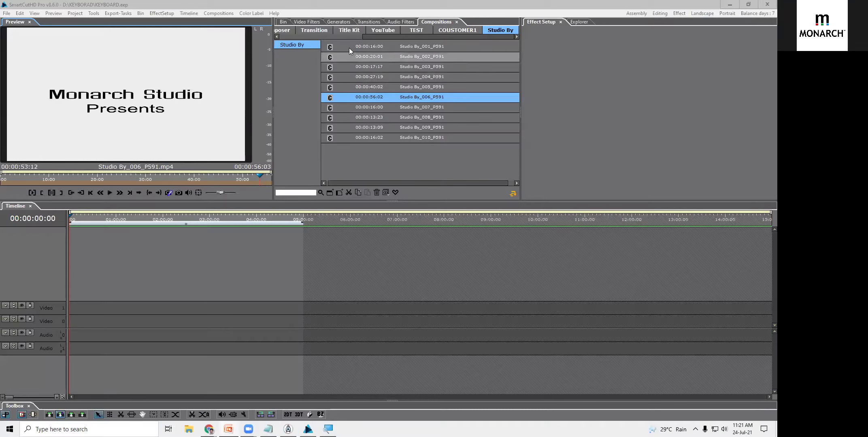
{"action": "left_click", "coordinate": [282, 22]}
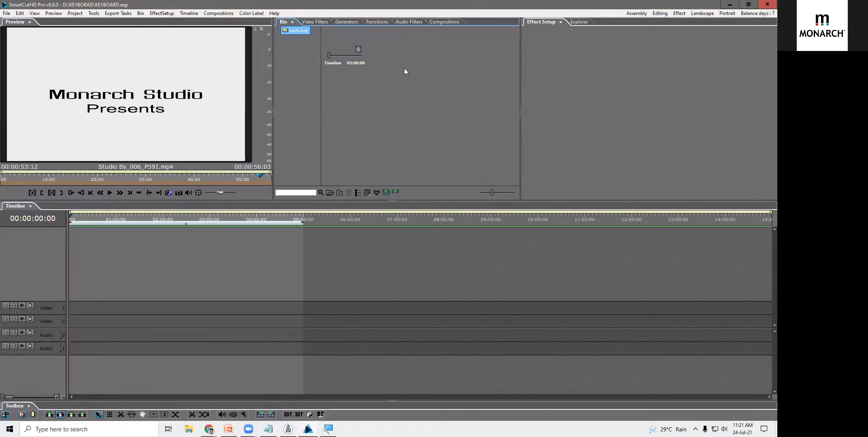
{"action": "left_click", "coordinate": [445, 24]}
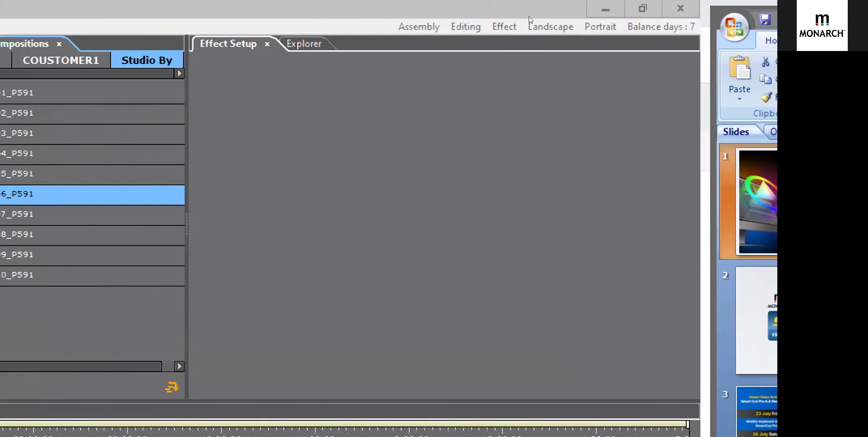
Step: Preview the Studio By_001_P591, Studio By_002_P591 and Studio By_004_P591 compositions
{"action": "left_click", "coordinate": [500, 31]}
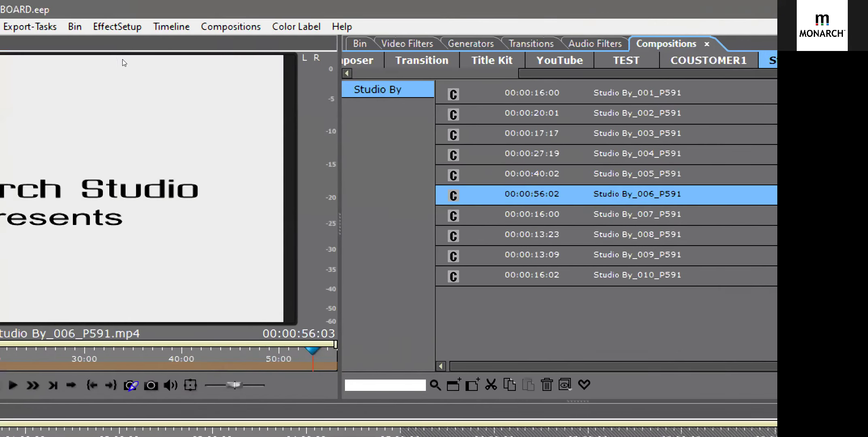
{"action": "left_click", "coordinate": [498, 94]}
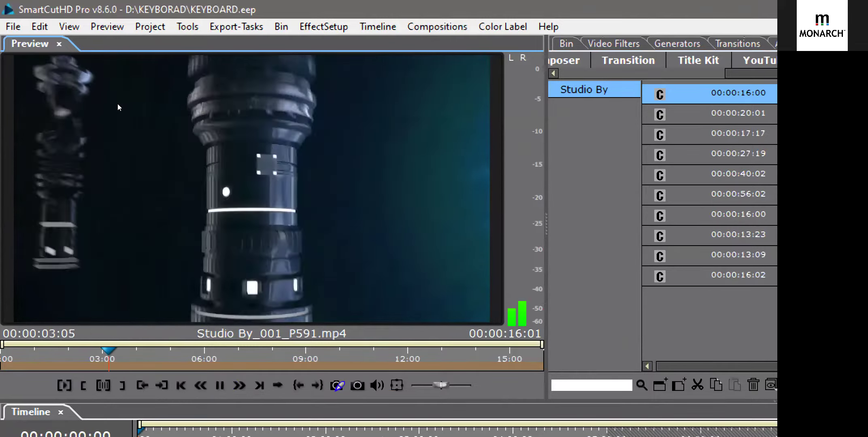
{"action": "double_click", "coordinate": [116, 104]}
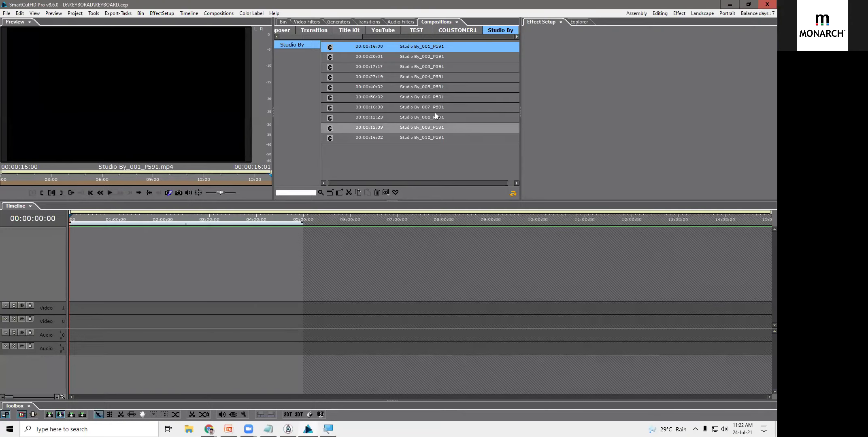
{"action": "left_click", "coordinate": [417, 66]}
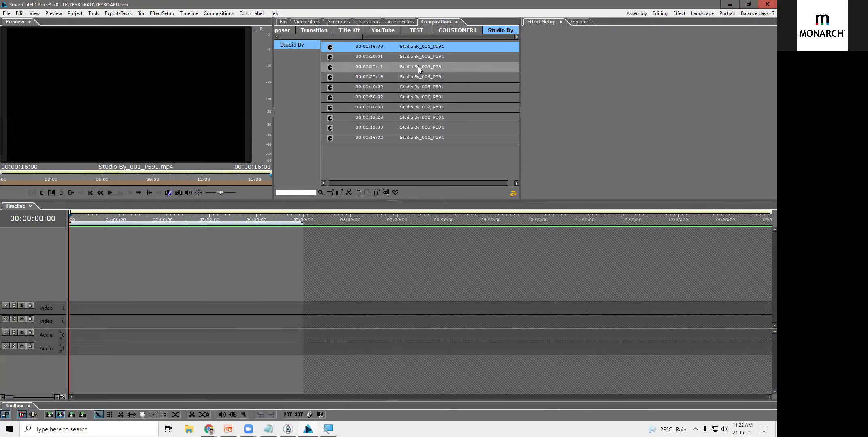
{"action": "double_click", "coordinate": [396, 57]}
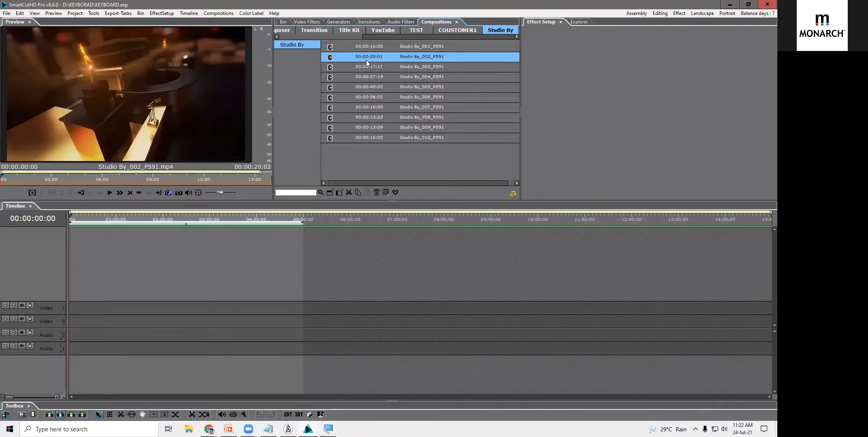
{"action": "double_click", "coordinate": [339, 77]}
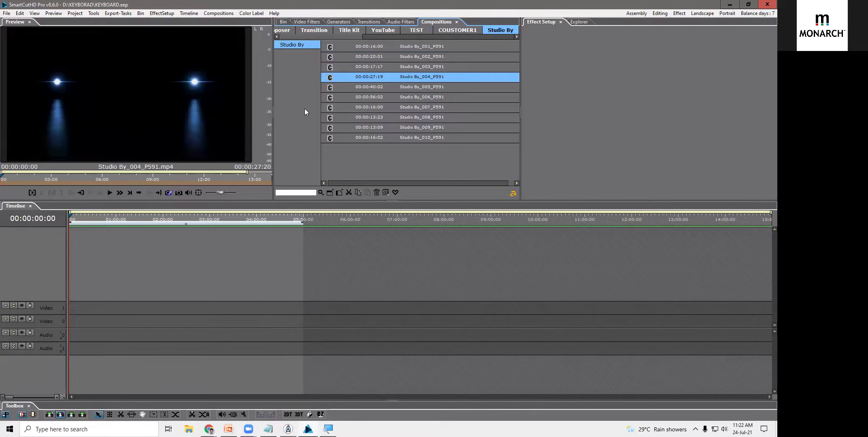
Step: Insert the Studio By_001_P591 composition at the start of the timeline on the Video 0 track
{"action": "left_click", "coordinate": [376, 47]}
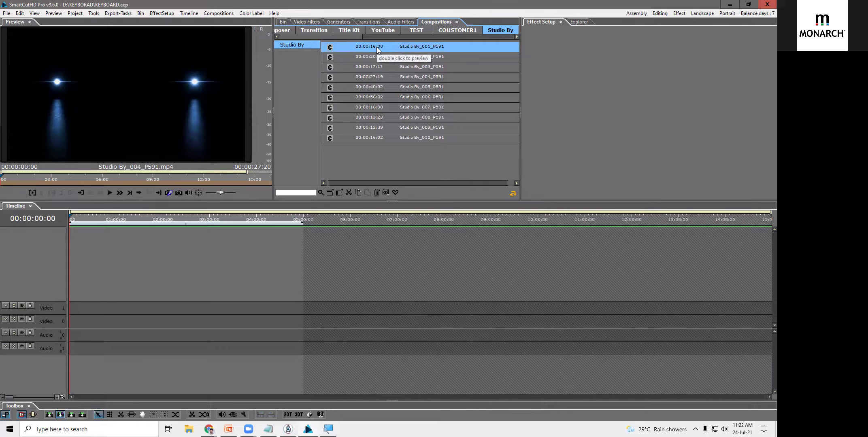
{"action": "left_click", "coordinate": [68, 320]}
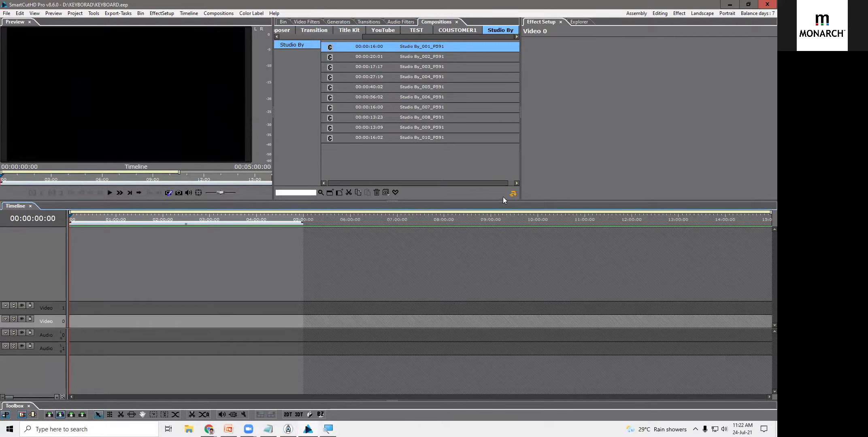
{"action": "left_click", "coordinate": [513, 193]}
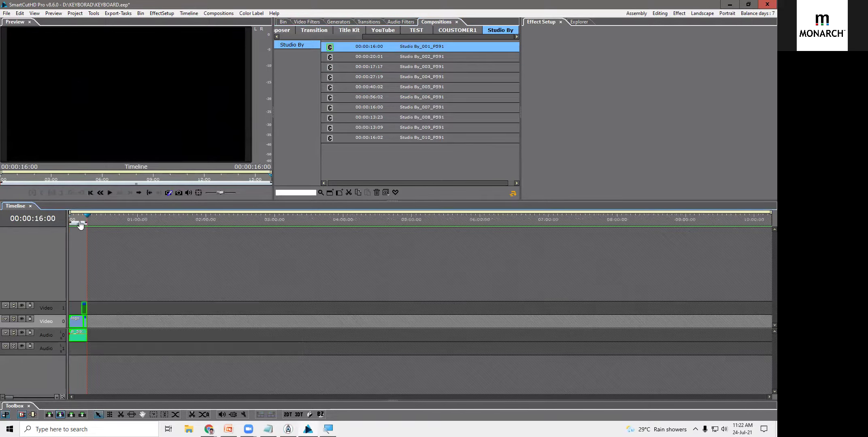
Step: Play the inserted composition from the timeline's start and stop at the MONARCH PRESENTS title
{"action": "key", "text": "Home"}
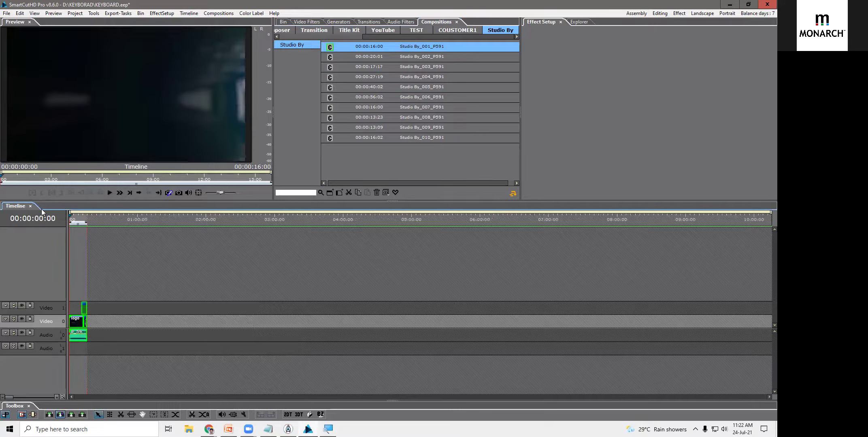
{"action": "scroll", "coordinate": [80, 233], "scroll_direction": "up", "scroll_amount": 5}
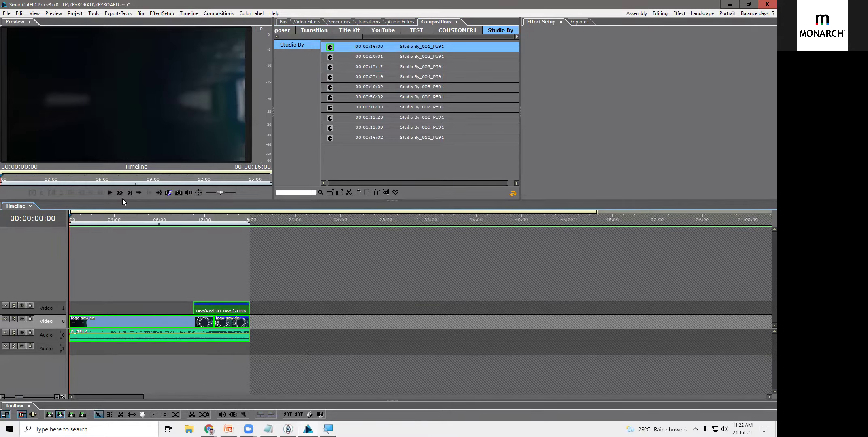
{"action": "left_click", "coordinate": [110, 192]}
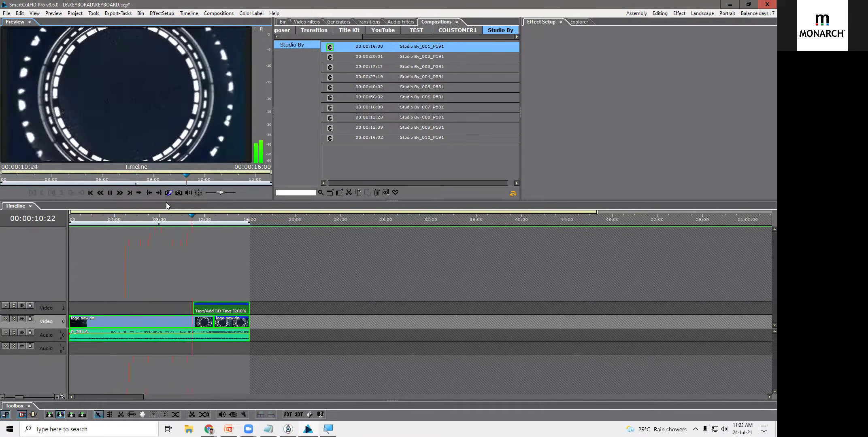
{"action": "left_click", "coordinate": [236, 310]}
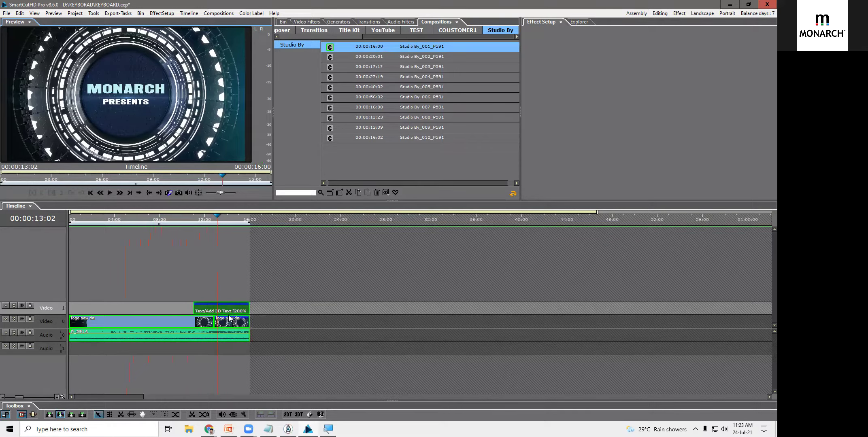
Step: Inspect the 3D text clip on the Video 1 track, deselect all clips and move the playhead to about 00:00:12:10
{"action": "left_click", "coordinate": [328, 429]}
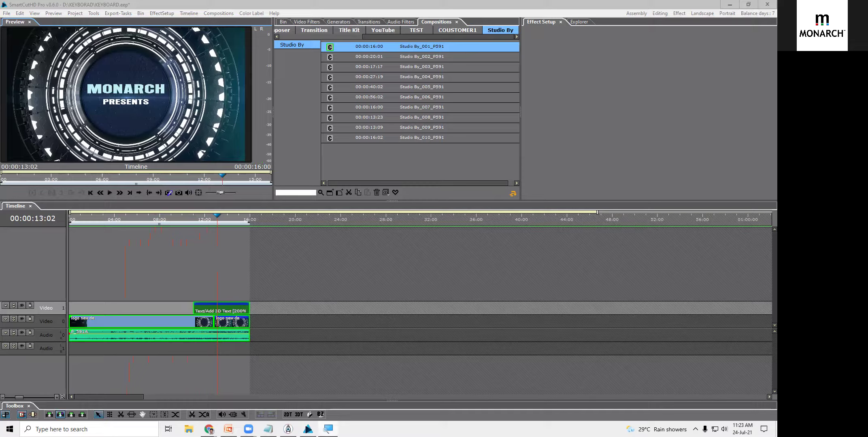
{"action": "left_click", "coordinate": [224, 313]}
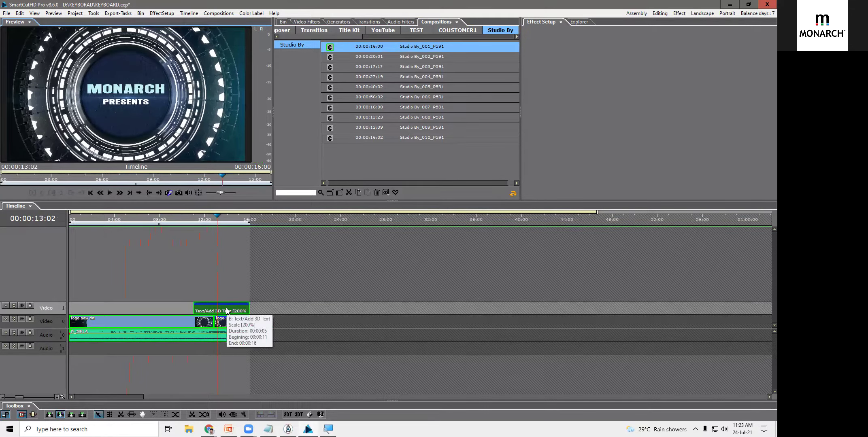
{"action": "left_click", "coordinate": [217, 268]}
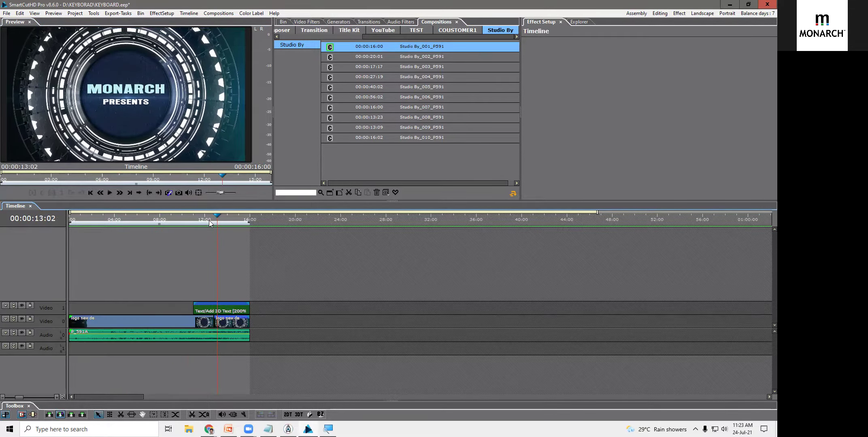
{"action": "left_click", "coordinate": [209, 221]}
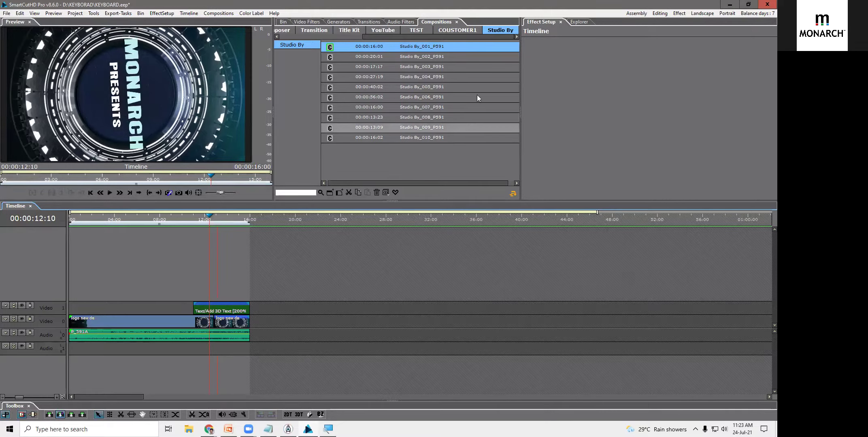
Step: Show the Title Kit compositions and play the previews of Valentines Text 01 and Valentines Text 04
{"action": "left_click", "coordinate": [358, 31]}
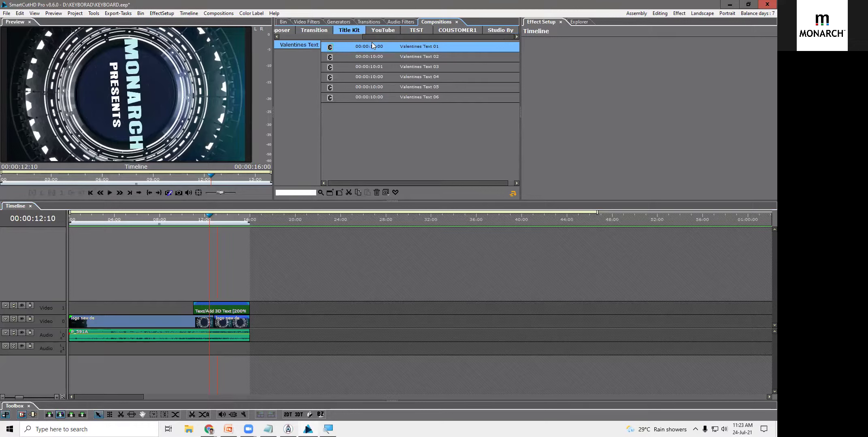
{"action": "double_click", "coordinate": [370, 47]}
{"action": "left_click", "coordinate": [109, 193]}
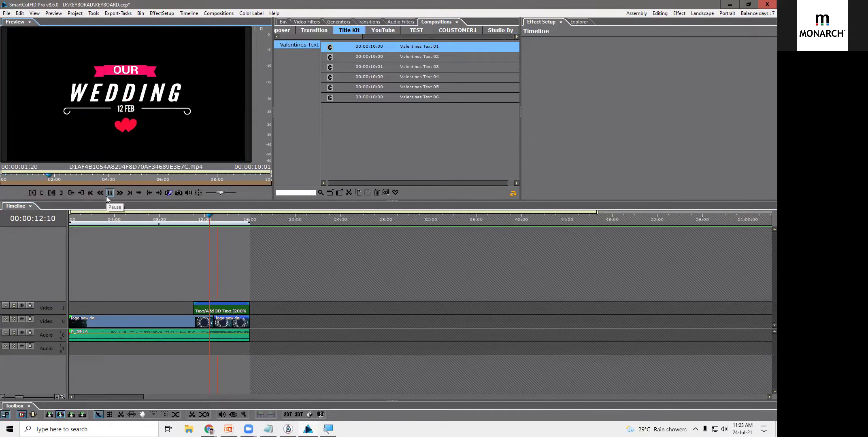
{"action": "left_click", "coordinate": [338, 79]}
{"action": "double_click", "coordinate": [338, 79]}
{"action": "left_click", "coordinate": [108, 193]}
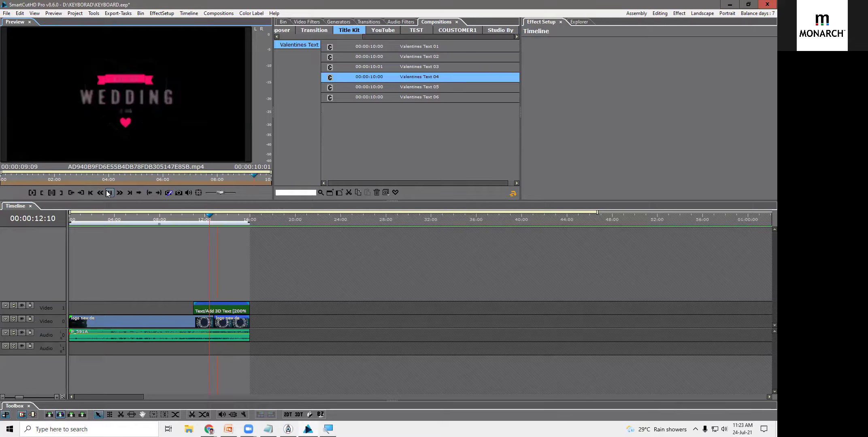
Step: Play the preview of Valentines Text 03 and show the Photo Composer compositions
{"action": "left_click_drag", "start_coordinate": [392, 37], "coordinate": [353, 37]}
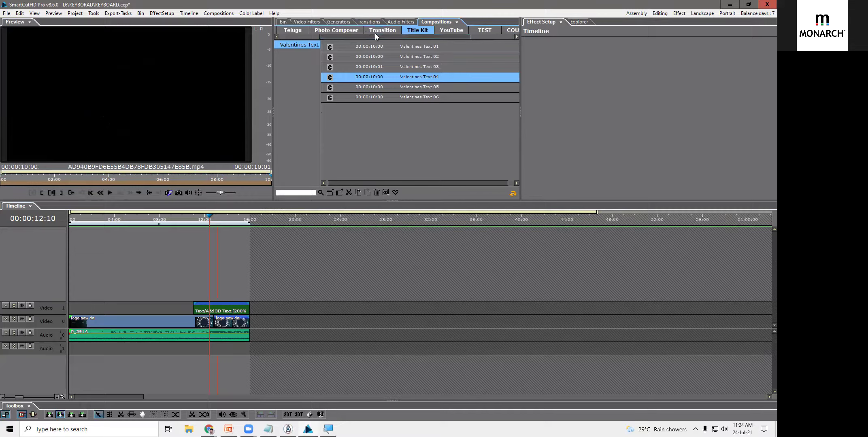
{"action": "left_click", "coordinate": [384, 66]}
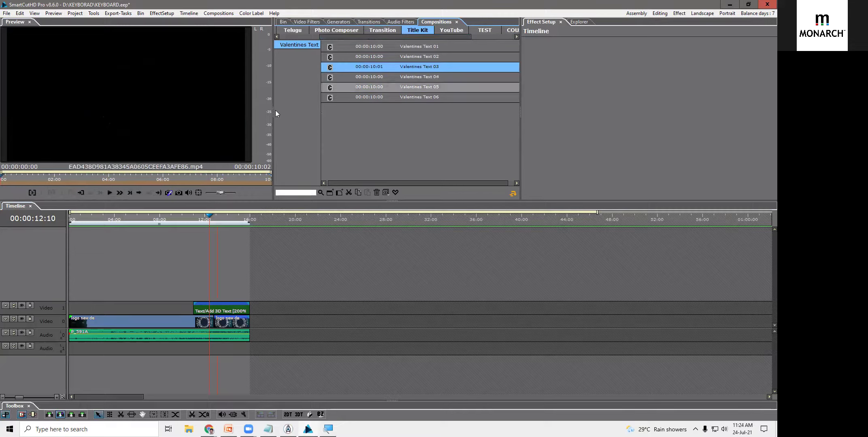
{"action": "left_click", "coordinate": [210, 139]}
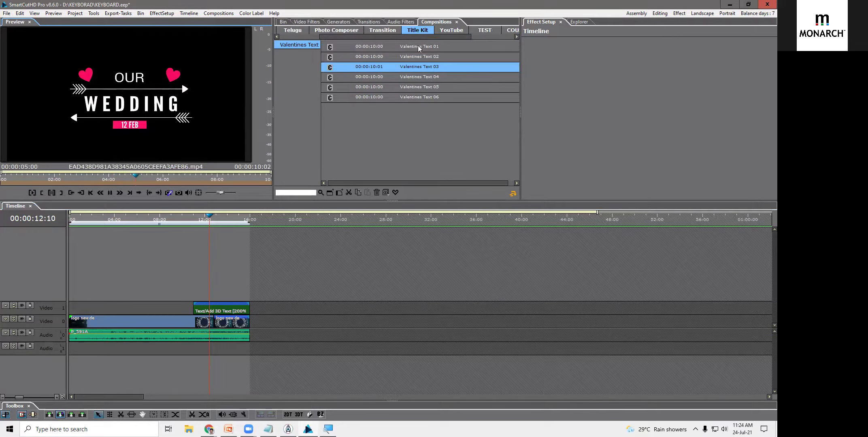
{"action": "left_click", "coordinate": [330, 32]}
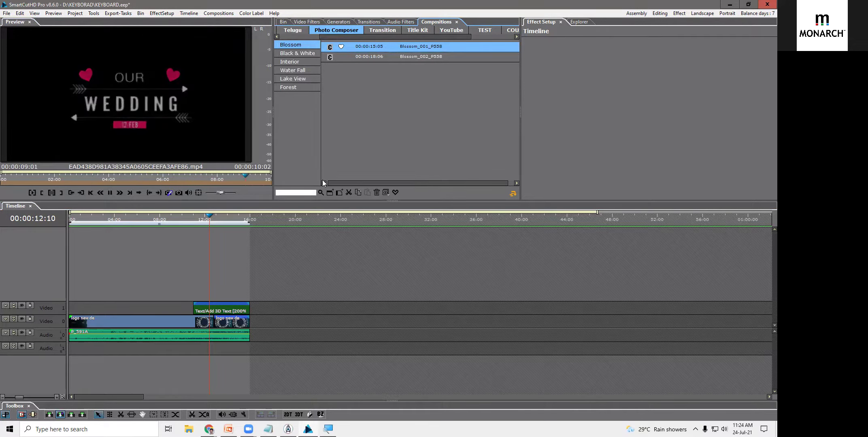
{"action": "mouse_move", "coordinate": [209, 429]}
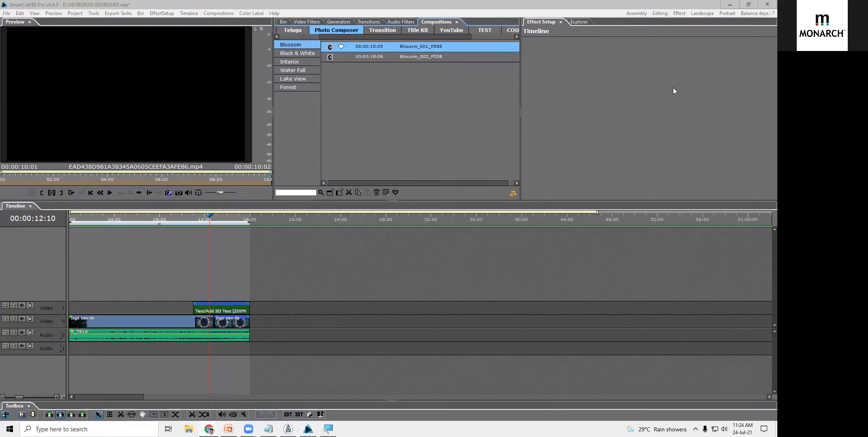
Step: Delete all the composition's clips from the timeline and show the project bin
{"action": "left_click", "coordinate": [253, 353]}
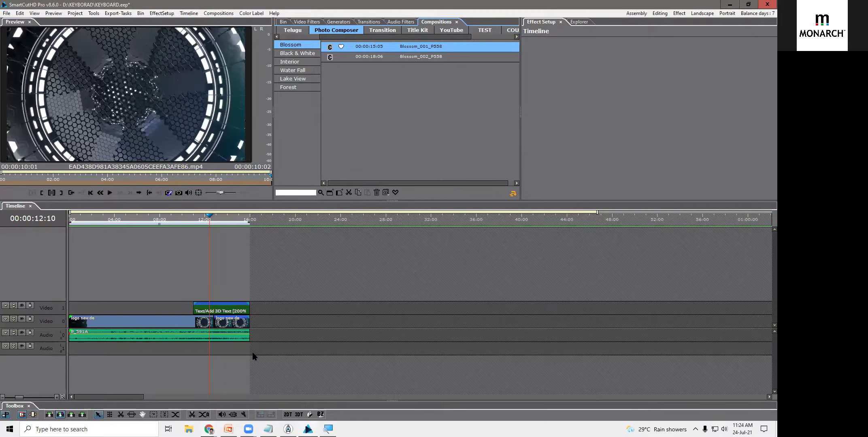
{"action": "left_click_drag", "start_coordinate": [180, 279], "coordinate": [229, 363]}
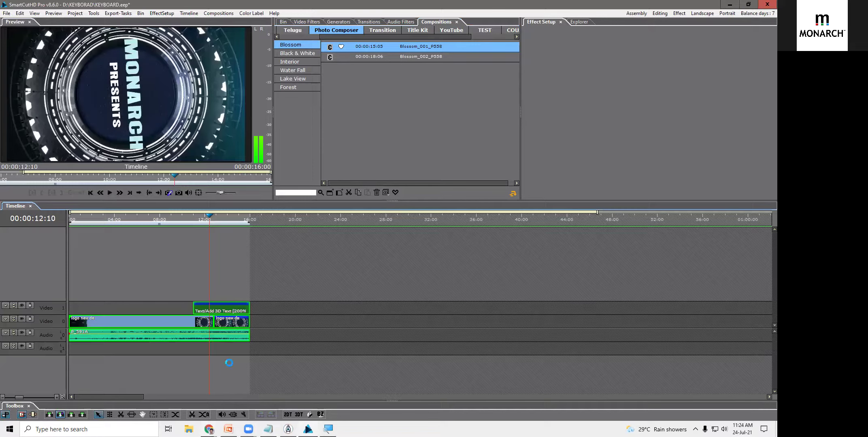
{"action": "key", "text": "Delete"}
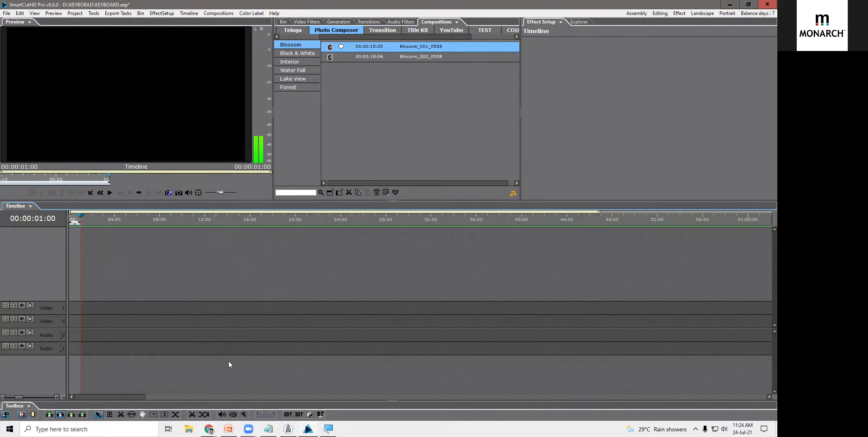
{"action": "left_click", "coordinate": [282, 22]}
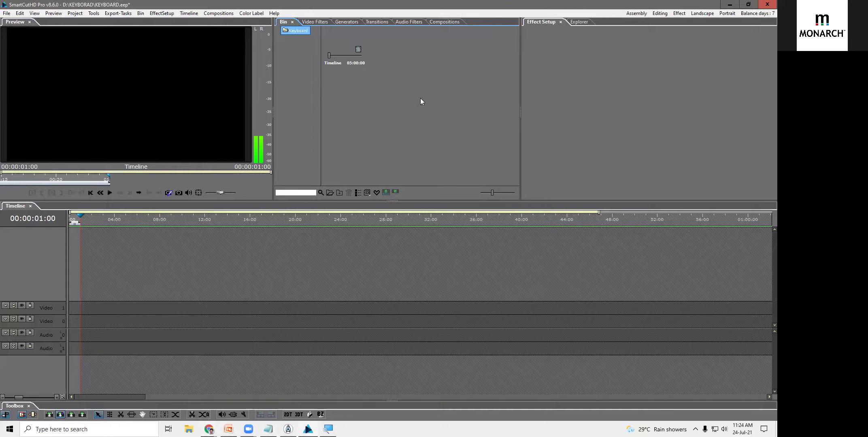
Step: Start a media import and browse to SceneCutHD Content > Footage > Tamil Teaser & Highlight Clips on New Volume (X:)
{"action": "right_click", "coordinate": [359, 94]}
{"action": "left_click", "coordinate": [398, 100]}
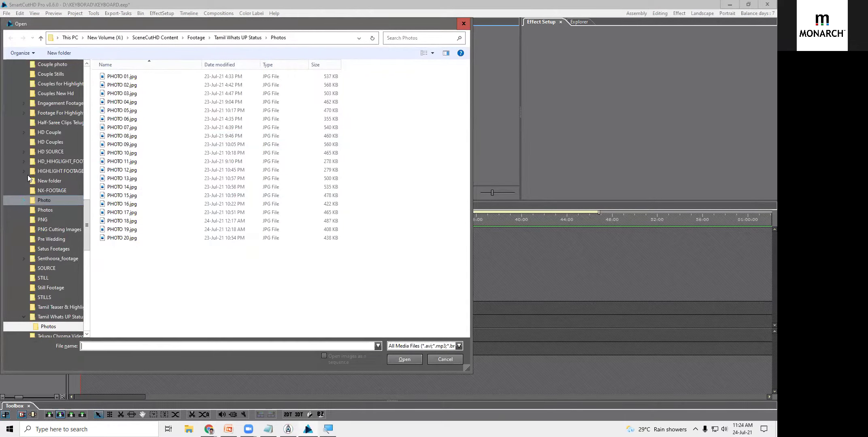
{"action": "scroll", "coordinate": [22, 183], "scroll_direction": "up", "scroll_amount": 10}
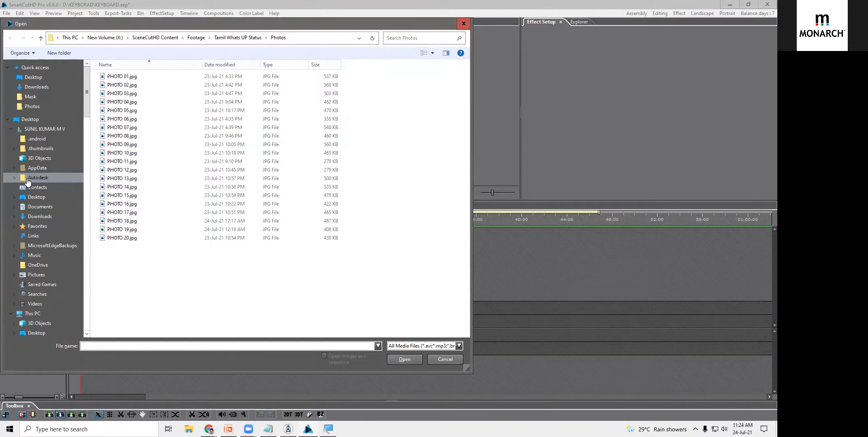
{"action": "left_click", "coordinate": [11, 129]}
{"action": "left_click", "coordinate": [55, 244]}
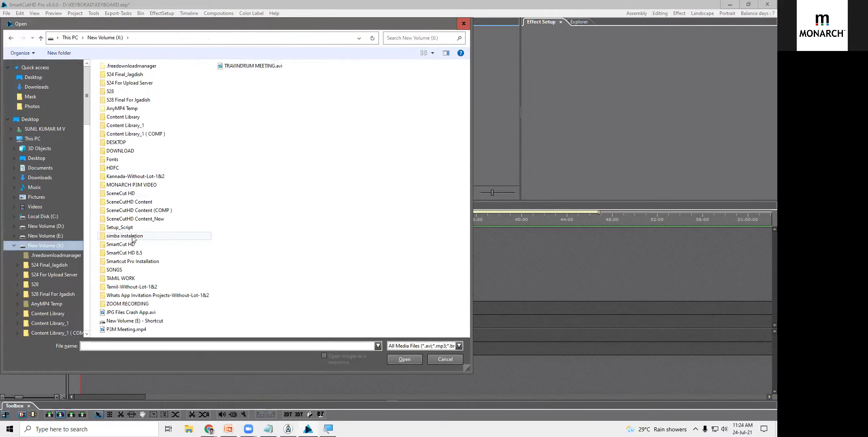
{"action": "left_click", "coordinate": [135, 203]}
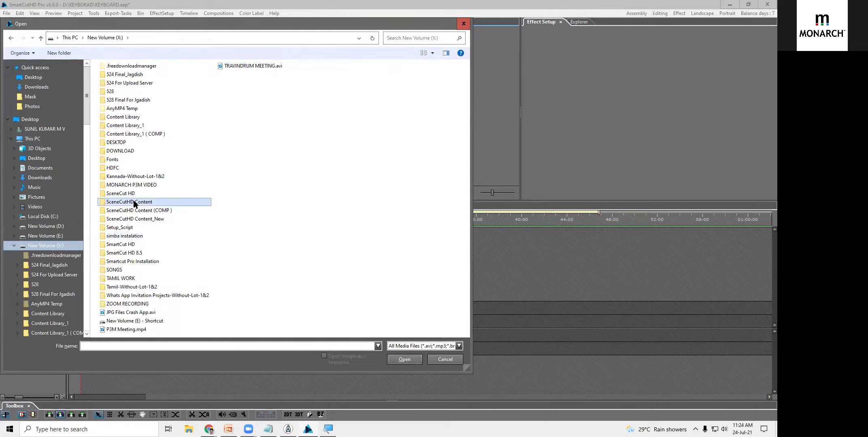
{"action": "double_click", "coordinate": [135, 202]}
{"action": "double_click", "coordinate": [121, 151]}
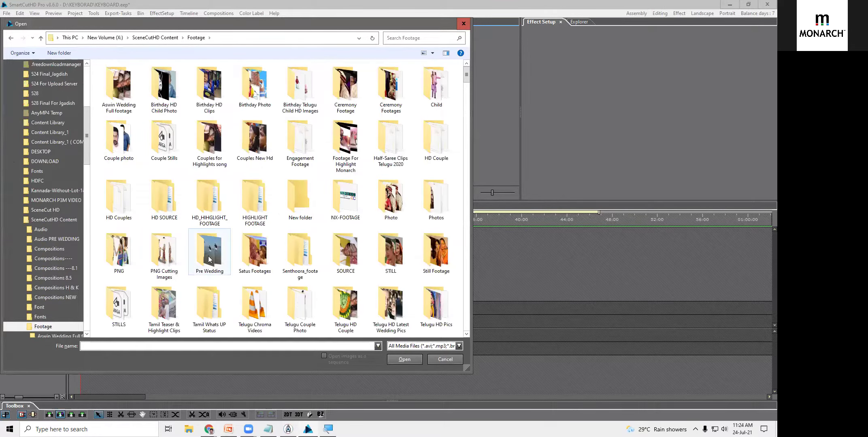
{"action": "double_click", "coordinate": [164, 307]}
Step: Select the consecutive clips from CLIP 037.mp4 to CLIP 057.mp4 and import them into the bin
{"action": "left_click", "coordinate": [164, 142]}
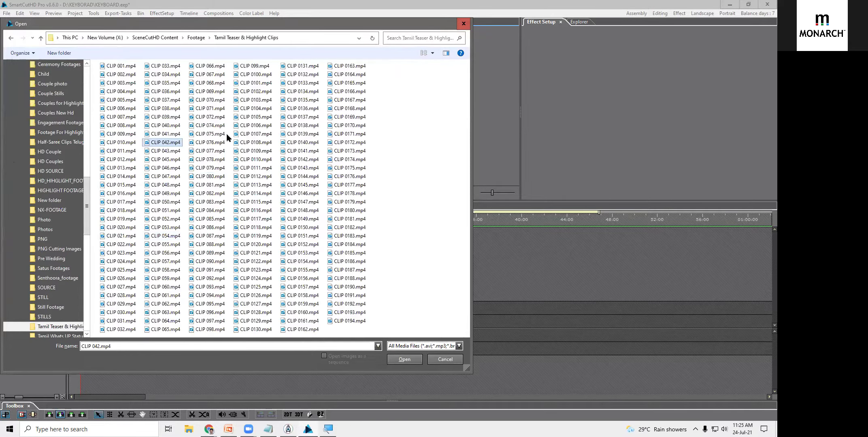
{"action": "left_click_drag", "start_coordinate": [185, 101], "coordinate": [186, 267]}
{"action": "left_click", "coordinate": [404, 359]}
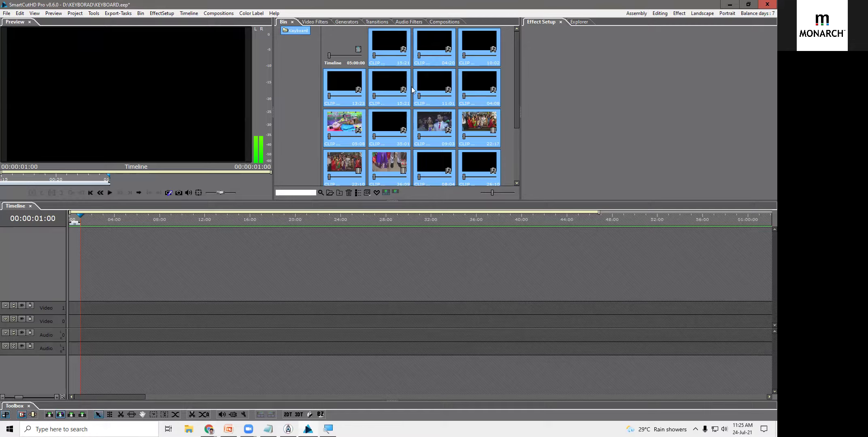
Step: Use Skip Frames on all the imported clips with 3 frames skipped from the start, and review their thumbnails in the bin
{"action": "right_click", "coordinate": [390, 43]}
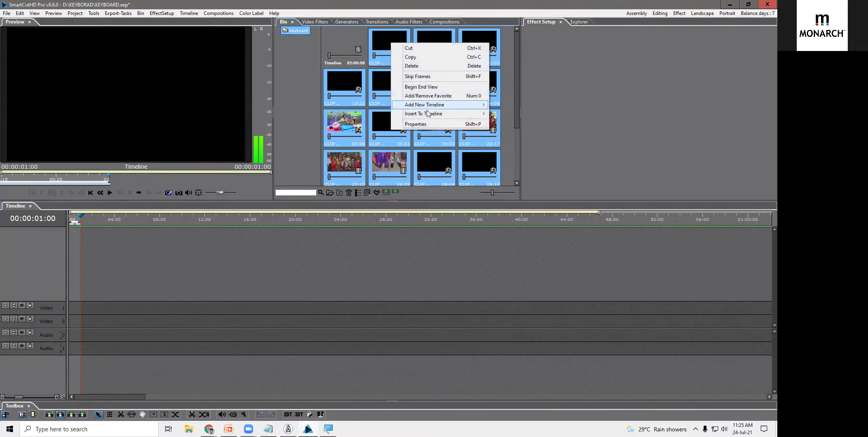
{"action": "left_click", "coordinate": [424, 77]}
{"action": "left_click", "coordinate": [401, 205]}
{"action": "left_click", "coordinate": [401, 220]}
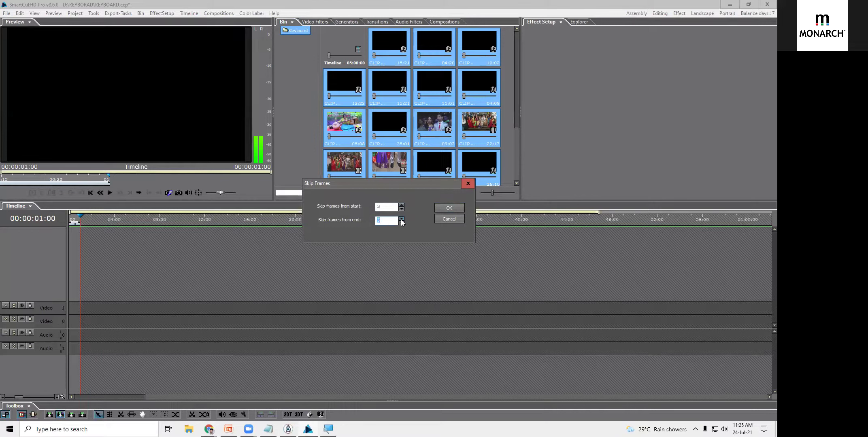
{"action": "left_click", "coordinate": [449, 208]}
{"action": "left_click_drag", "start_coordinate": [515, 37], "coordinate": [512, 182]}
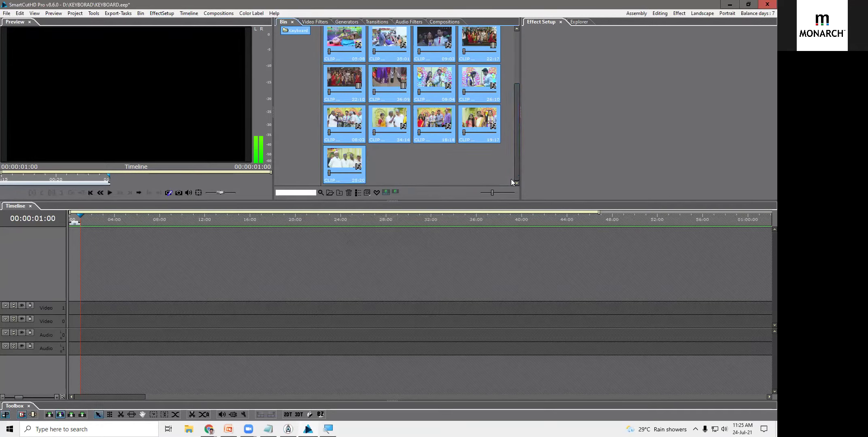
{"action": "left_click_drag", "start_coordinate": [512, 101], "coordinate": [519, 48]}
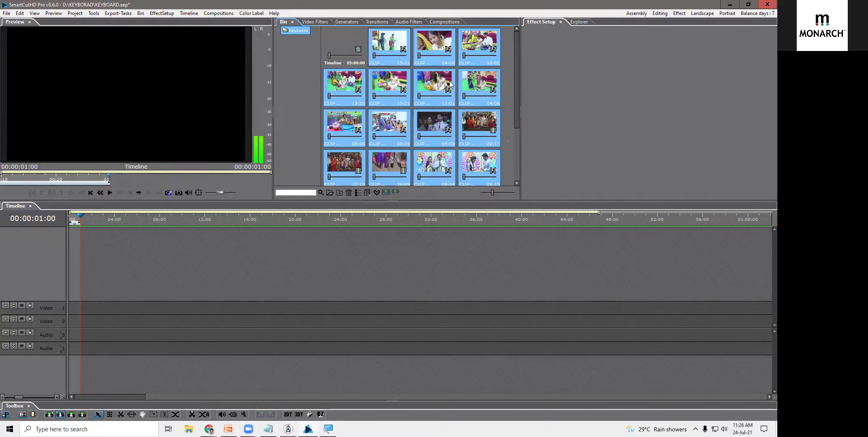
Step: Select the first clip in the bin, return the playhead to 00:00:00:00 and make Video 0 the active track
{"action": "left_click", "coordinate": [393, 42]}
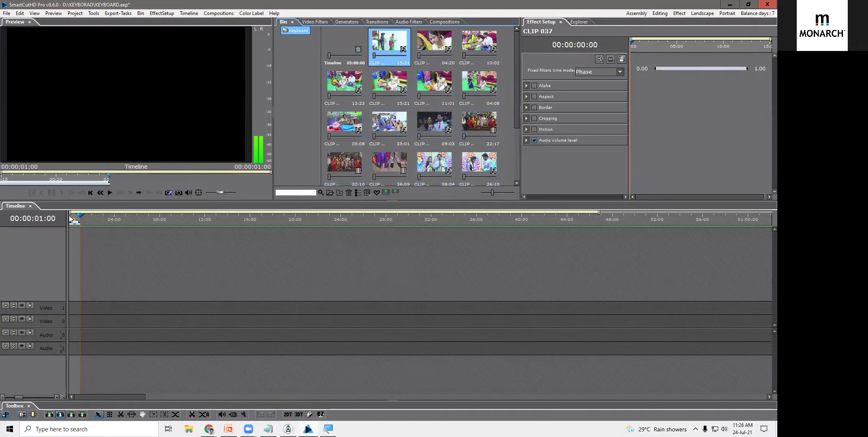
{"action": "left_click", "coordinate": [72, 328]}
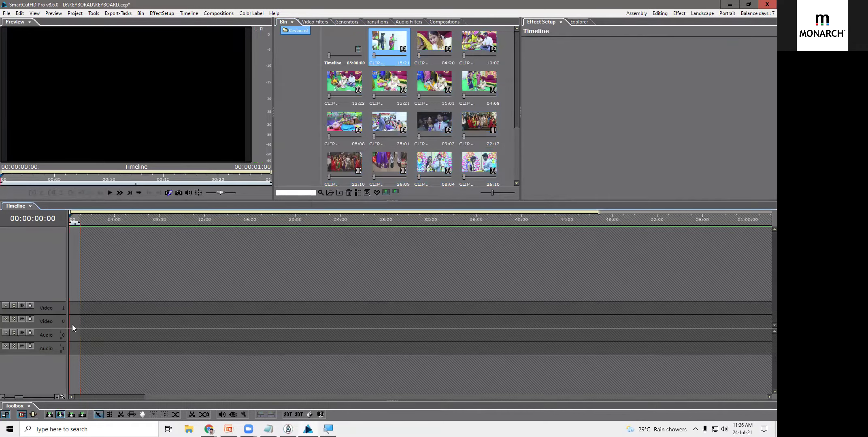
{"action": "left_click", "coordinate": [73, 325]}
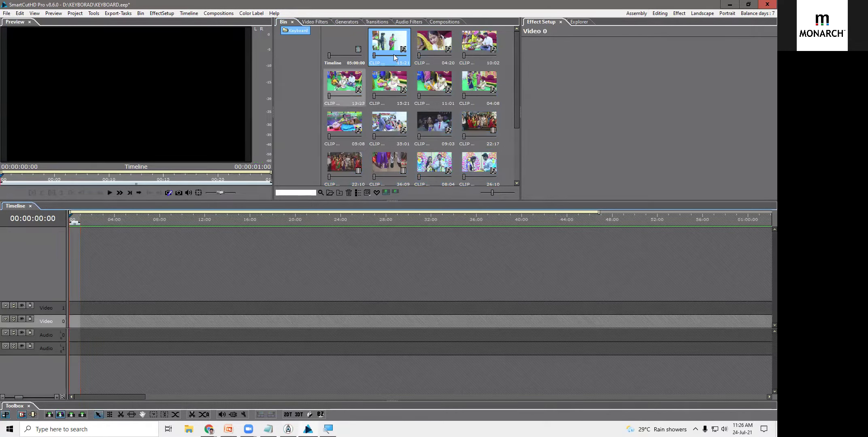
Step: Open the On-Screen Keyboard to show the keys used for inserting clips, and minimize it
{"action": "left_click", "coordinate": [90, 429]}
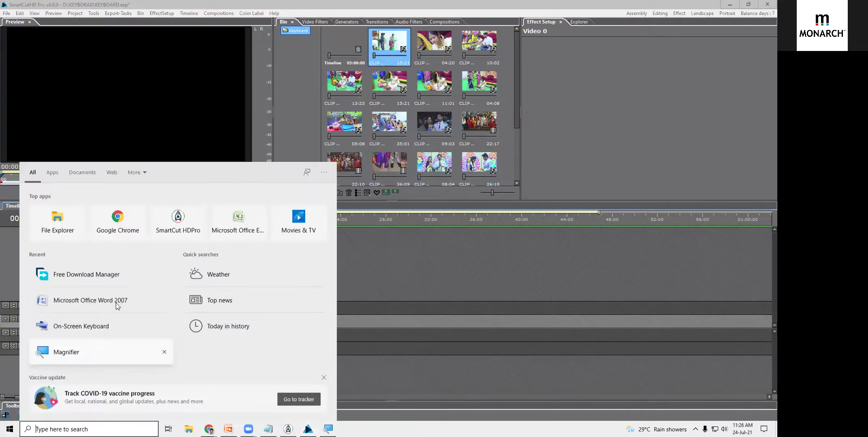
{"action": "left_click", "coordinate": [86, 333]}
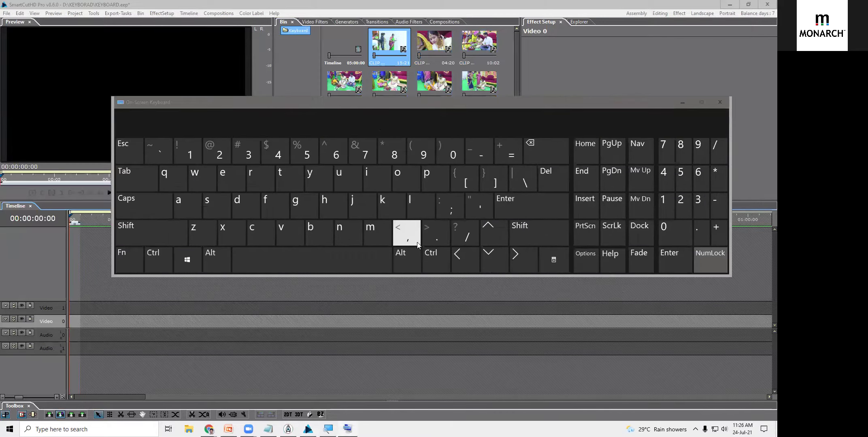
{"action": "left_click", "coordinate": [414, 240]}
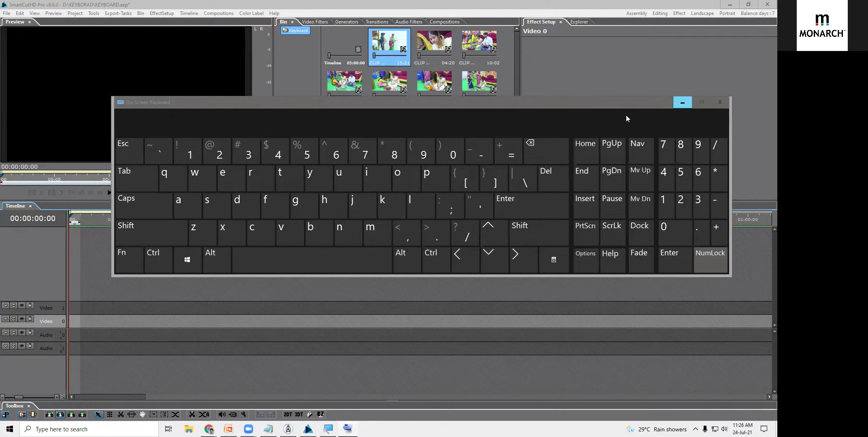
{"action": "left_click", "coordinate": [682, 102]}
Step: Insert CLIP 037 to CLIP 042 from the bin onto the Video 0 track and scrub the playhead to 00:00:24:15
{"action": "left_click", "coordinate": [43, 325]}
{"action": "left_click", "coordinate": [45, 304]}
{"action": "left_click", "coordinate": [40, 326]}
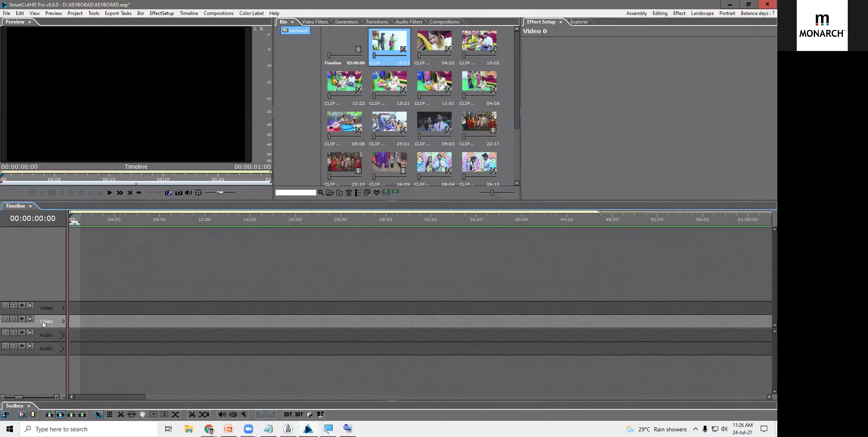
{"action": "left_click", "coordinate": [398, 42]}
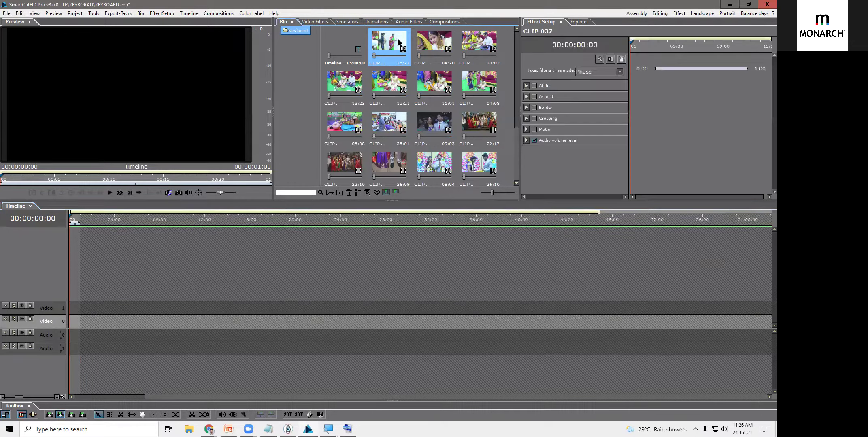
{"action": "left_click", "coordinate": [437, 83], "text": "shift"}
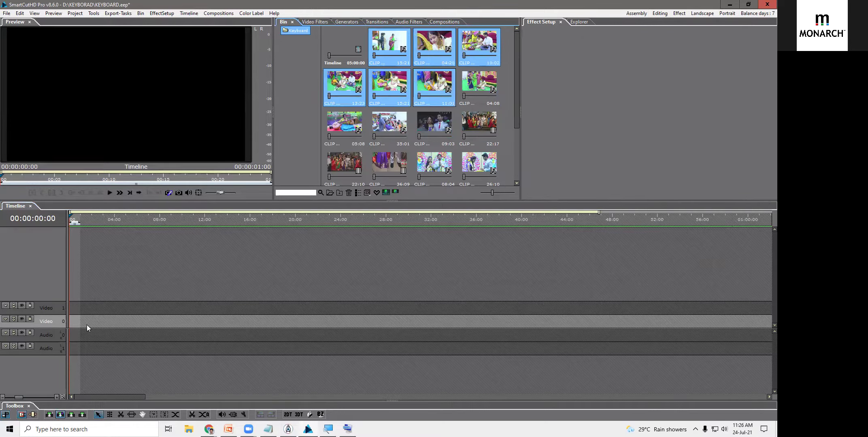
{"action": "left_click", "coordinate": [53, 320]}
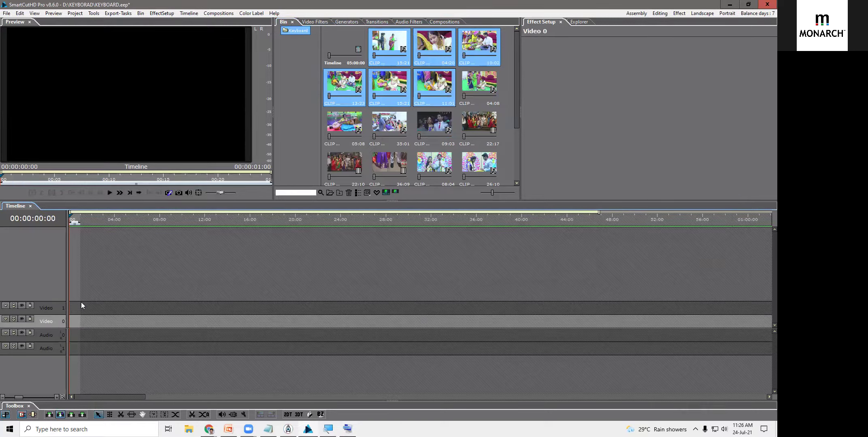
{"action": "key", "text": "shift+Return"}
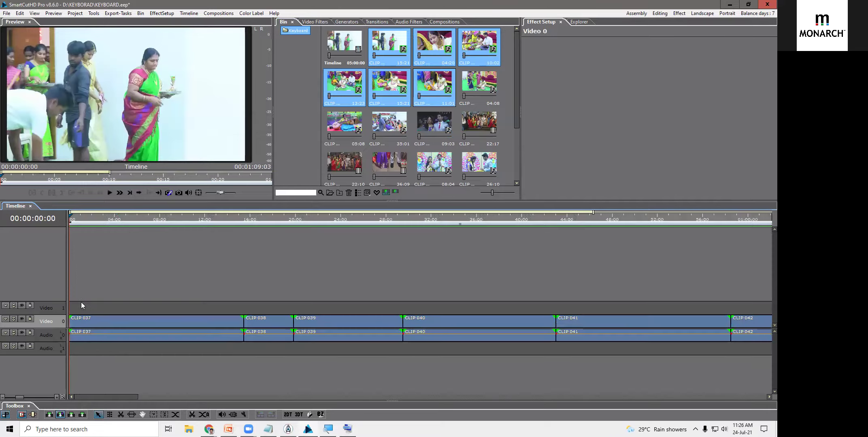
{"action": "scroll", "coordinate": [131, 310], "scroll_direction": "down", "scroll_amount": 2}
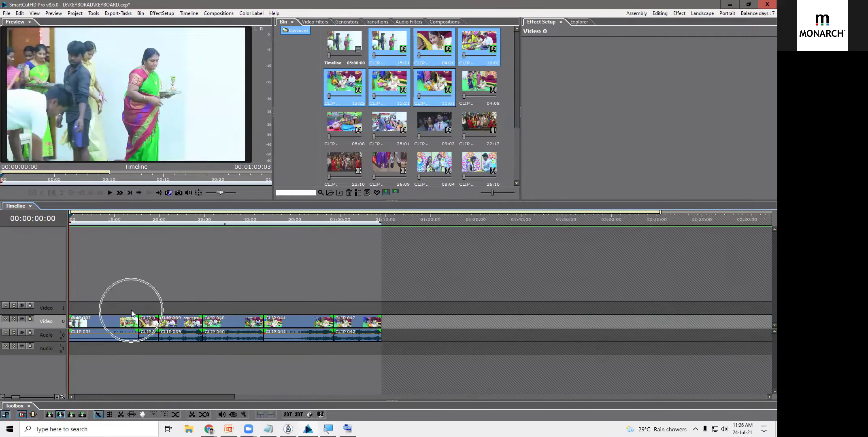
{"action": "left_click_drag", "start_coordinate": [79, 220], "coordinate": [181, 229]}
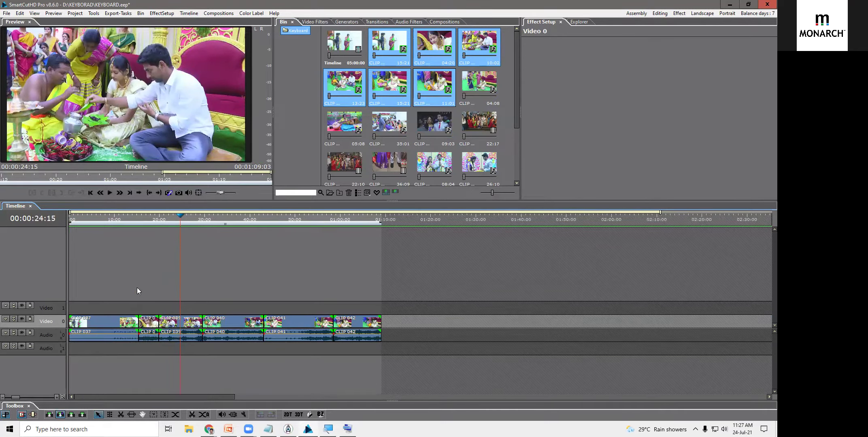
Step: Dock the Toolbox panel above the timeline, reduce its height and scrub the playhead from the start to 00:00:12:22
{"action": "left_click_drag", "start_coordinate": [16, 405], "coordinate": [387, 290]}
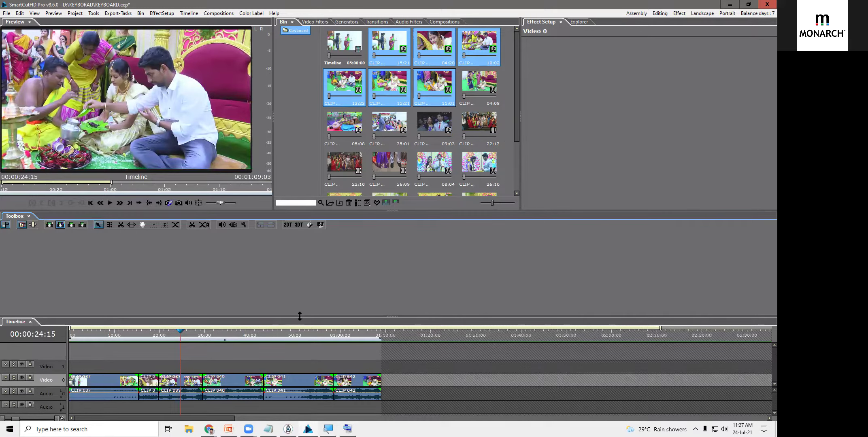
{"action": "left_click_drag", "start_coordinate": [396, 316], "coordinate": [395, 232]}
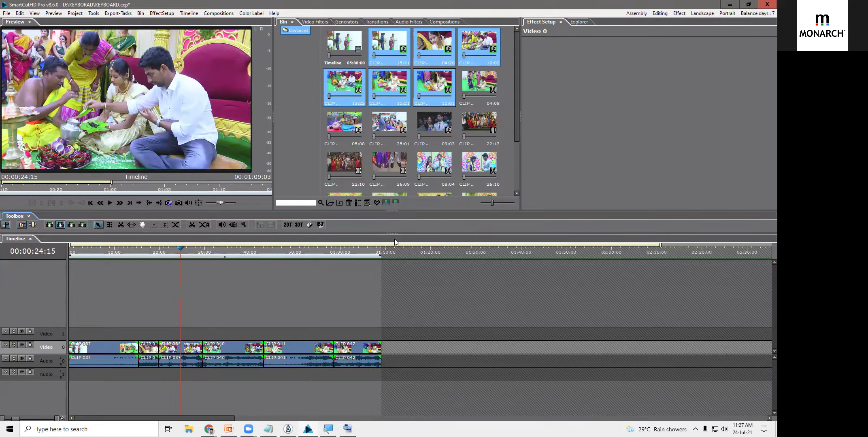
{"action": "left_click", "coordinate": [73, 252]}
{"action": "left_click_drag", "start_coordinate": [69, 255], "coordinate": [127, 262]}
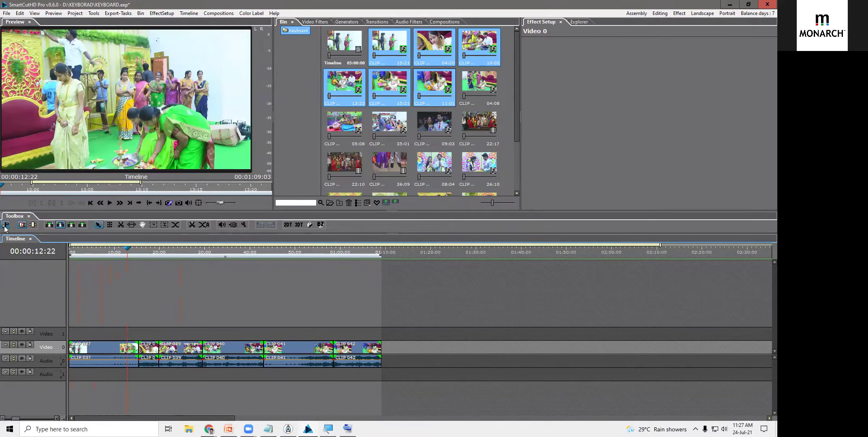
Step: Demonstrate switching the Snap option off and on, with the playhead moved to 00:00:10:23
{"action": "key", "text": "ctrl"}
{"action": "key", "text": "ctrl"}
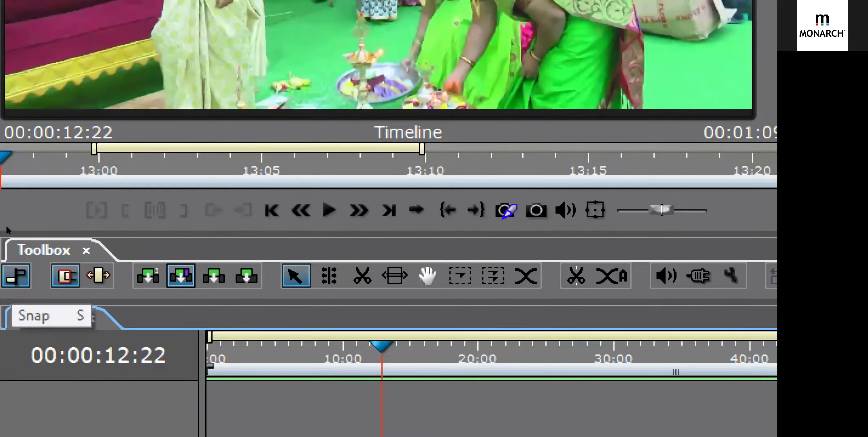
{"action": "left_click", "coordinate": [12, 276]}
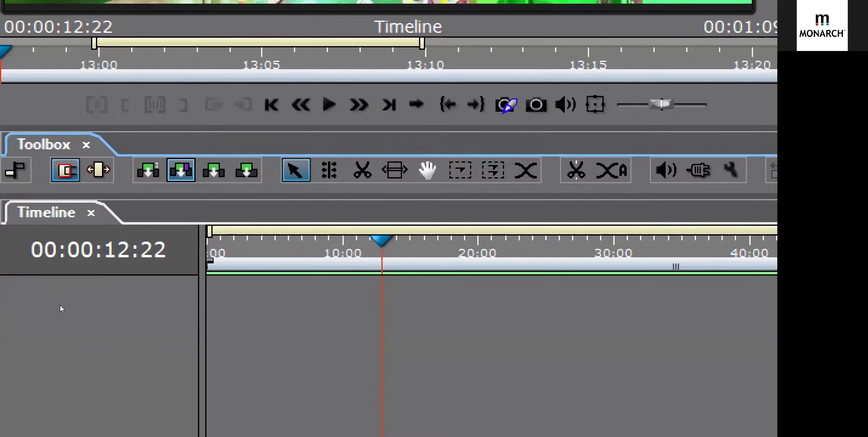
{"action": "left_click", "coordinate": [16, 170]}
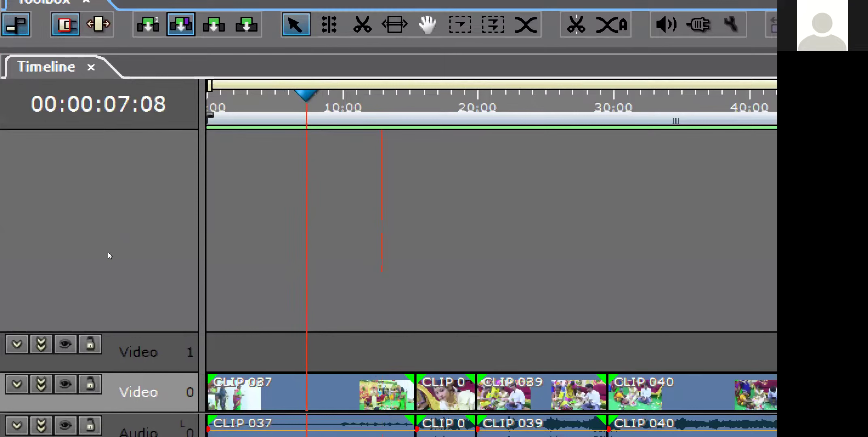
{"action": "left_click", "coordinate": [118, 253]}
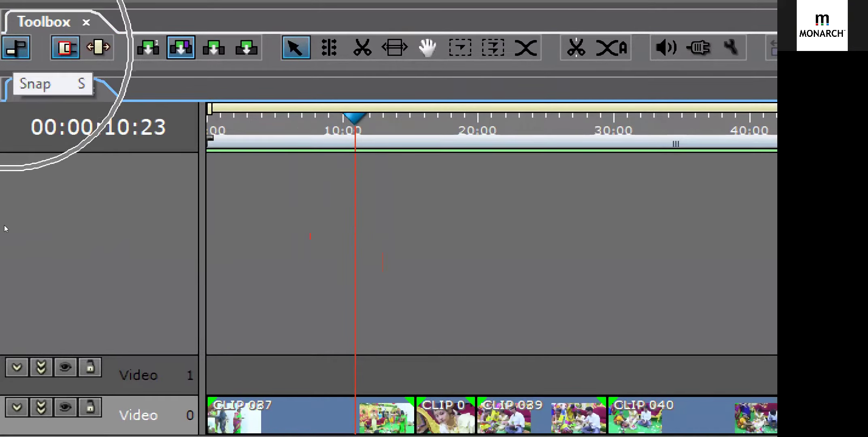
{"action": "left_click", "coordinate": [17, 48]}
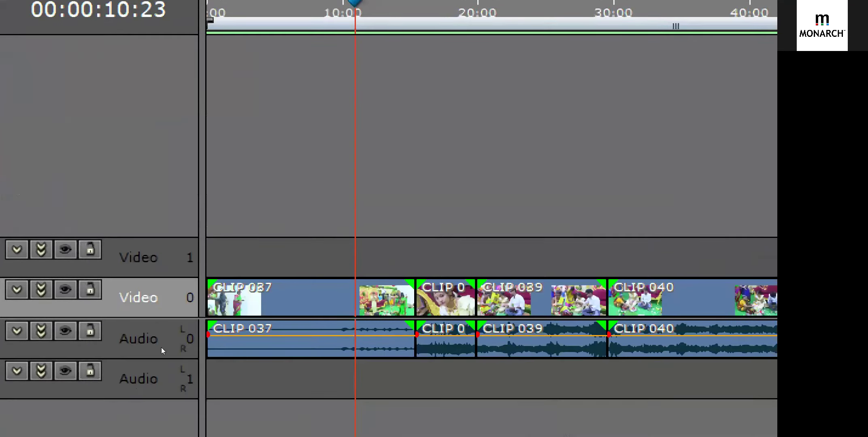
{"action": "key", "text": "s"}
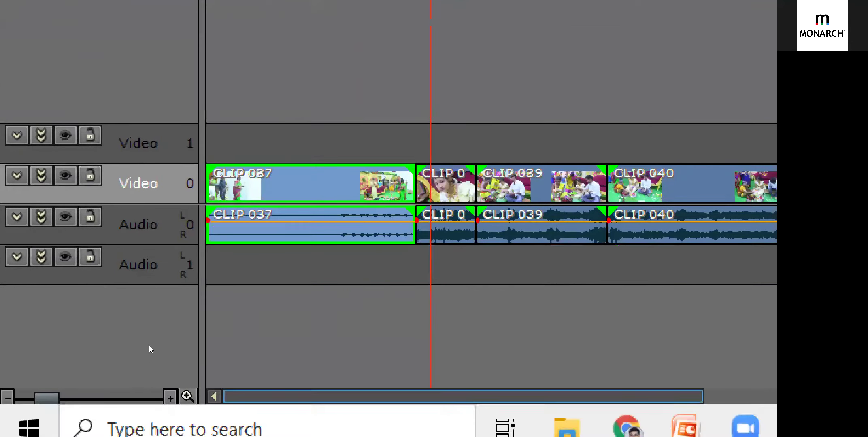
Step: Move CLIP 038 along the Video 0 track to snap its start to the playhead, and delete the clip
{"action": "left_click", "coordinate": [445, 189]}
{"action": "mouse_move", "coordinate": [445, 188]}
{"action": "left_mouse_down"}
{"action": "mouse_move", "coordinate": [436, 144]}
{"action": "mouse_move", "coordinate": [404, 144]}
{"action": "mouse_move", "coordinate": [459, 187]}
{"action": "left_mouse_up"}
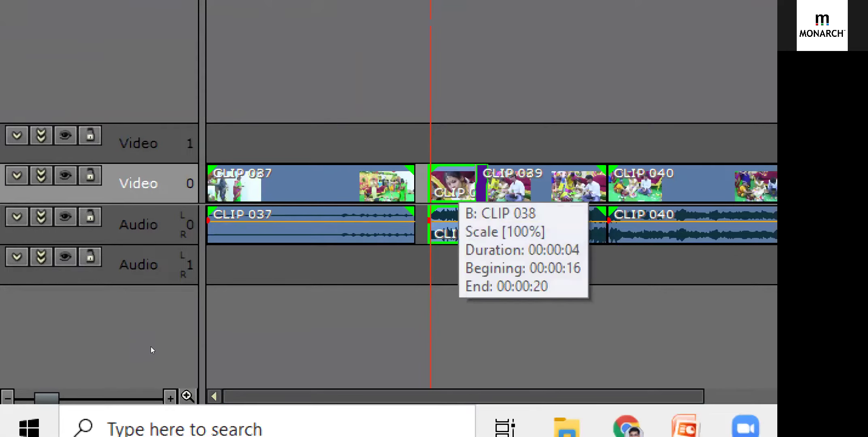
{"action": "key", "text": "Delete"}
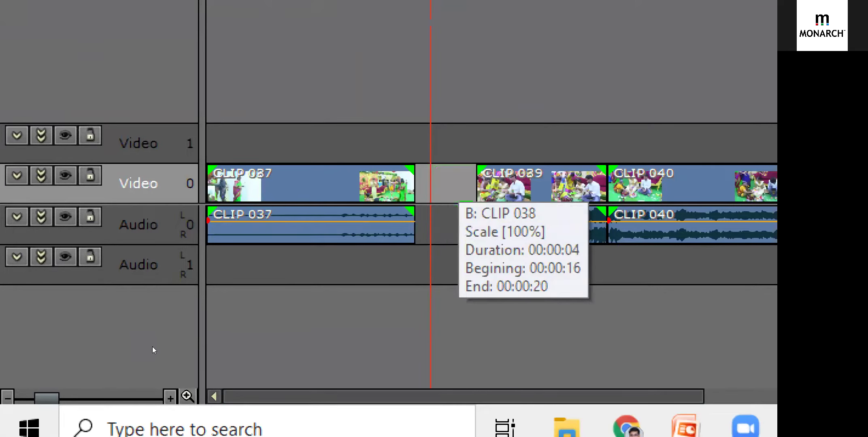
Step: With Snap off, move CLIP 039 along the Video 0 track to just after the end of CLIP 037
{"action": "left_click_drag", "start_coordinate": [535, 214], "coordinate": [494, 215]}
{"action": "mouse_move", "coordinate": [166, 347]}
{"action": "left_mouse_down"}
{"action": "mouse_move", "coordinate": [132, 346]}
{"action": "mouse_move", "coordinate": [148, 353]}
{"action": "mouse_move", "coordinate": [166, 335]}
{"action": "mouse_move", "coordinate": [152, 350]}
{"action": "mouse_move", "coordinate": [162, 350]}
{"action": "left_mouse_up"}
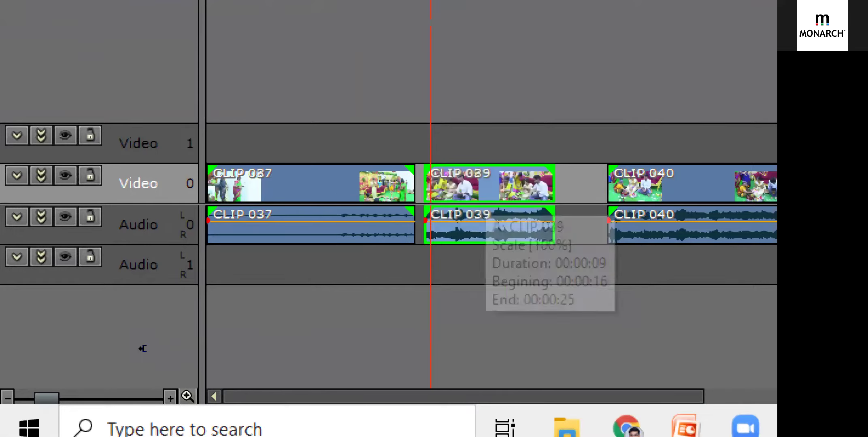
{"action": "key", "text": "plus"}
{"action": "key", "text": "plus"}
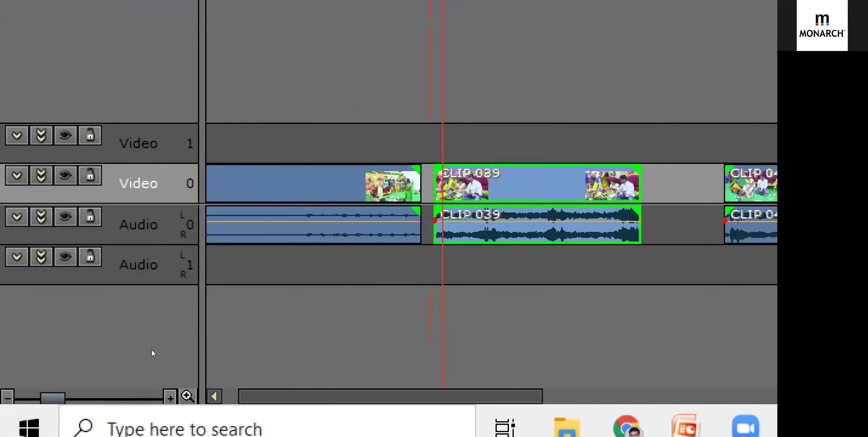
{"action": "left_click_drag", "start_coordinate": [169, 346], "coordinate": [187, 347]}
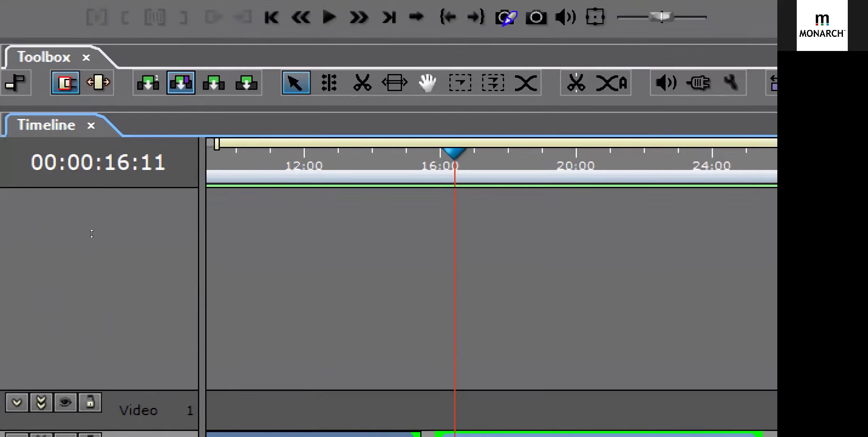
Step: Resize the Toolbox panel to a single row of tools and toggle Snap off and on again
{"action": "left_click_drag", "start_coordinate": [92, 233], "coordinate": [103, 190]}
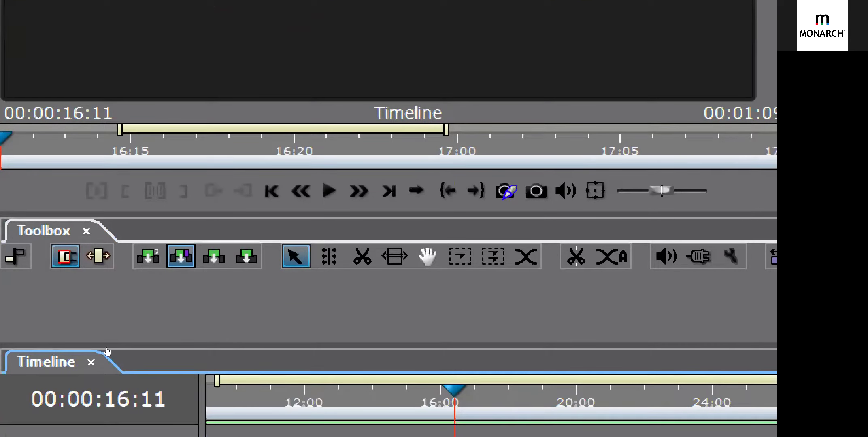
{"action": "left_click_drag", "start_coordinate": [107, 335], "coordinate": [111, 324]}
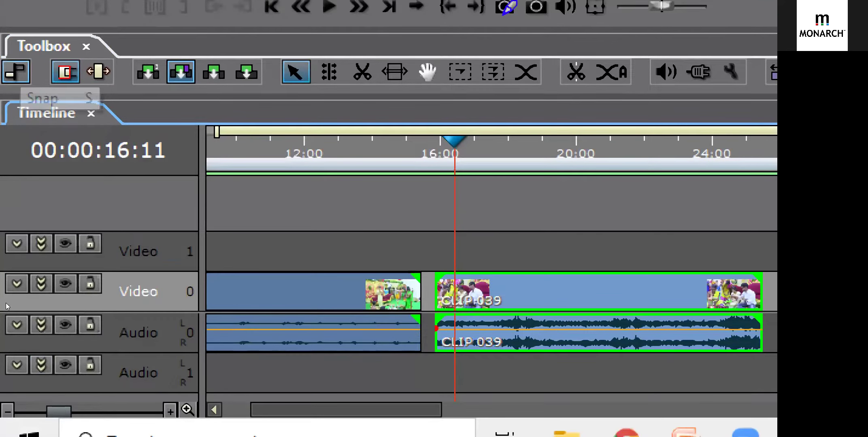
{"action": "left_click", "coordinate": [15, 72]}
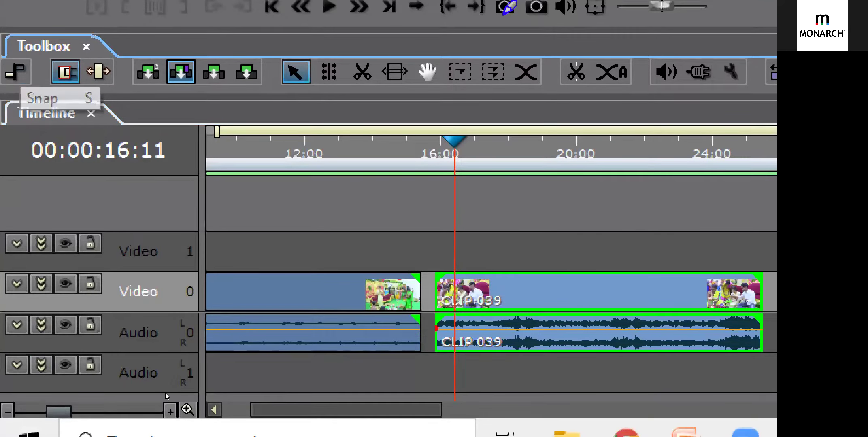
{"action": "left_click", "coordinate": [172, 377]}
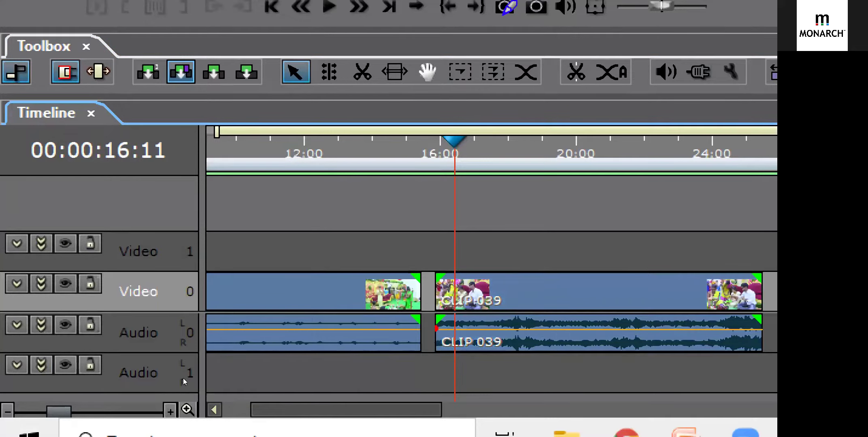
Step: With Snap on, move CLIP 039 along the Video 0 track towards the end of CLIP 037
{"action": "left_click_drag", "start_coordinate": [185, 380], "coordinate": [186, 381]}
{"action": "left_click_drag", "start_coordinate": [147, 355], "coordinate": [143, 363]}
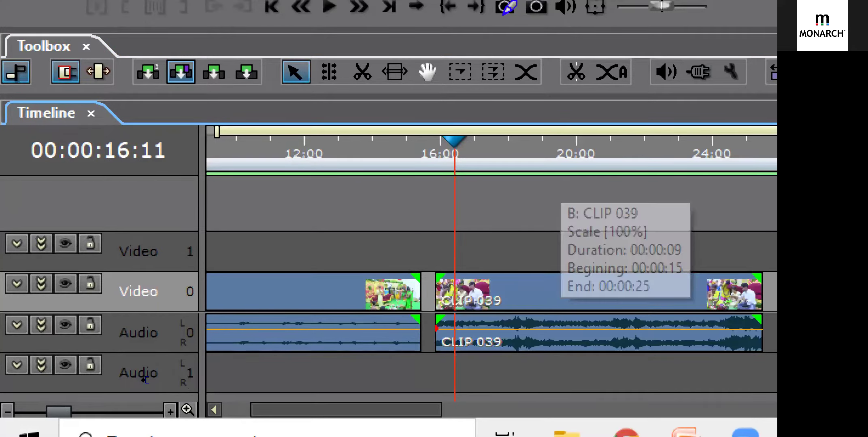
{"action": "mouse_move", "coordinate": [152, 380]}
{"action": "left_mouse_down"}
{"action": "mouse_move", "coordinate": [174, 347]}
{"action": "mouse_move", "coordinate": [179, 357]}
{"action": "mouse_move", "coordinate": [162, 384]}
{"action": "mouse_move", "coordinate": [153, 383]}
{"action": "left_mouse_up"}
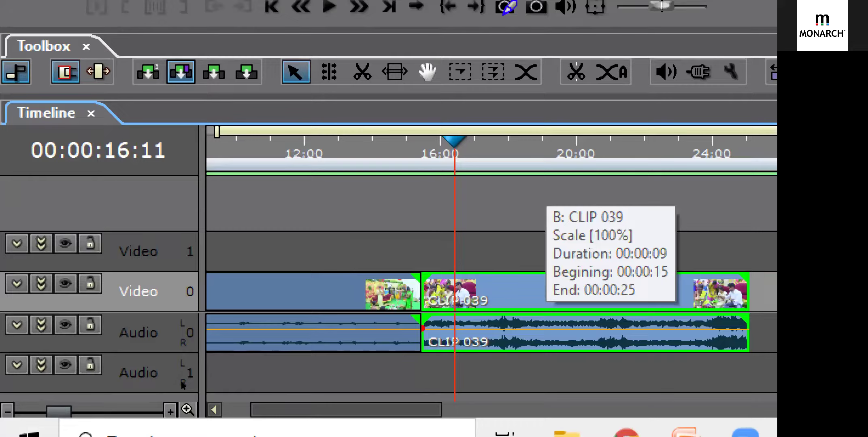
Step: Step the playhead back frame by frame to 00:00:15:09 and snap the start of CLIP 039 to the end of CLIP 037
{"action": "key", "text": "Left"}
{"action": "key", "text": "Left"}
{"action": "key", "text": "Left"}
{"action": "key", "text": "Left"}
{"action": "key", "text": "Left"}
{"action": "key", "text": "Left"}
{"action": "key", "text": "Left"}
{"action": "key", "text": "Left"}
{"action": "key", "text": "Left"}
{"action": "key", "text": "Left"}
{"action": "key", "text": "Left"}
{"action": "key", "text": "Left"}
{"action": "key", "text": "Left"}
{"action": "key", "text": "Left"}
{"action": "key", "text": "Left"}
{"action": "key", "text": "Left"}
{"action": "key", "text": "Left"}
{"action": "key", "text": "Left"}
{"action": "key", "text": "Left"}
{"action": "key", "text": "Left"}
{"action": "key", "text": "Left"}
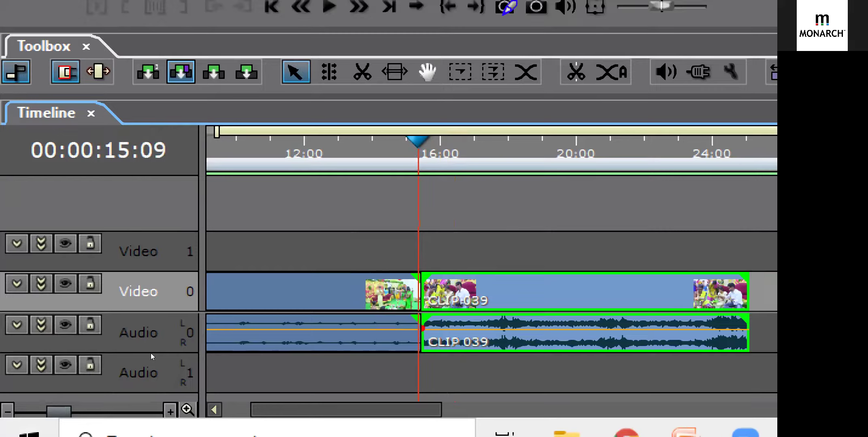
{"action": "left_click_drag", "start_coordinate": [163, 381], "coordinate": [179, 380]}
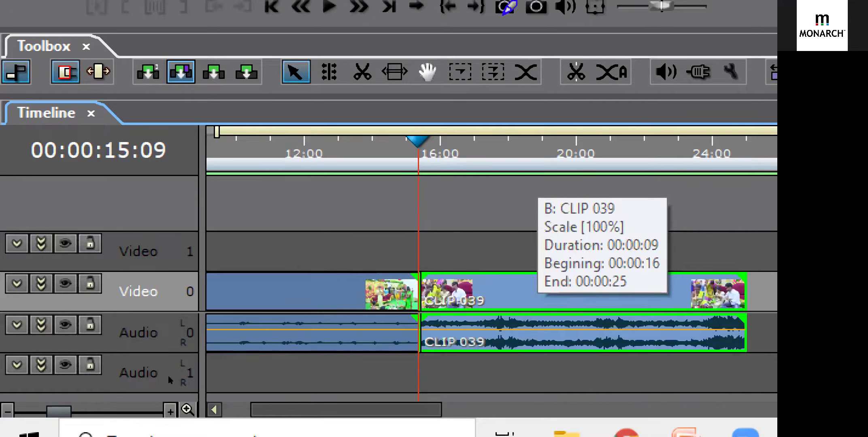
Step: Play the timeline across the cut between CLIP 037 and CLIP 039 to 00:00:16:23 and view the whole clip sequence
{"action": "key", "text": "space"}
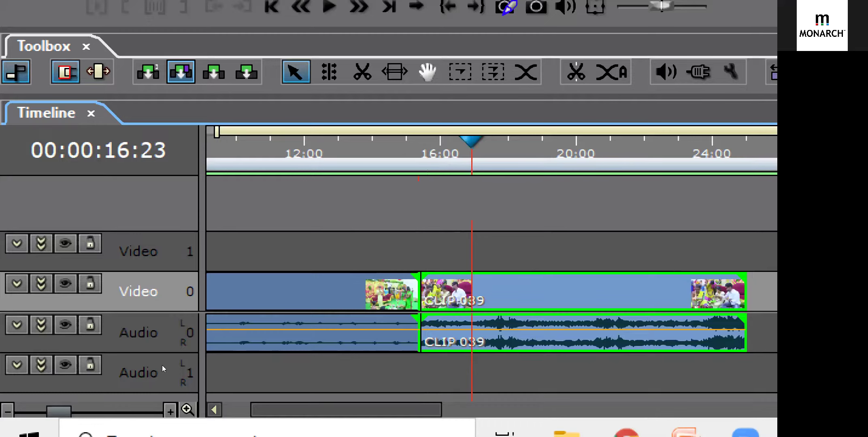
{"action": "key", "text": "minus"}
{"action": "key", "text": "minus"}
{"action": "key", "text": "minus"}
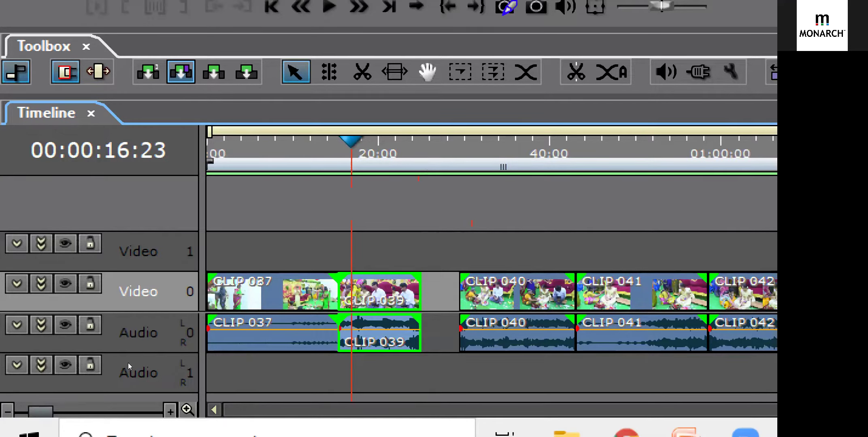
{"action": "key", "text": "ctrl+minus"}
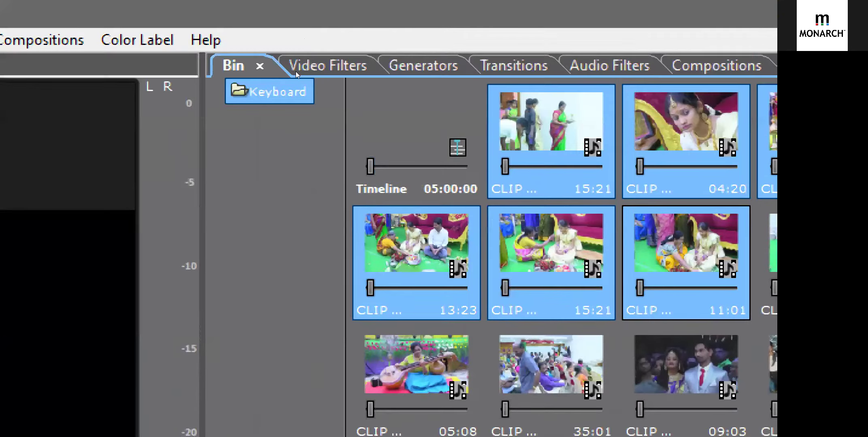
Step: Create a new folder named AUDIO in the bin
{"action": "right_click", "coordinate": [259, 213]}
{"action": "left_click", "coordinate": [334, 226]}
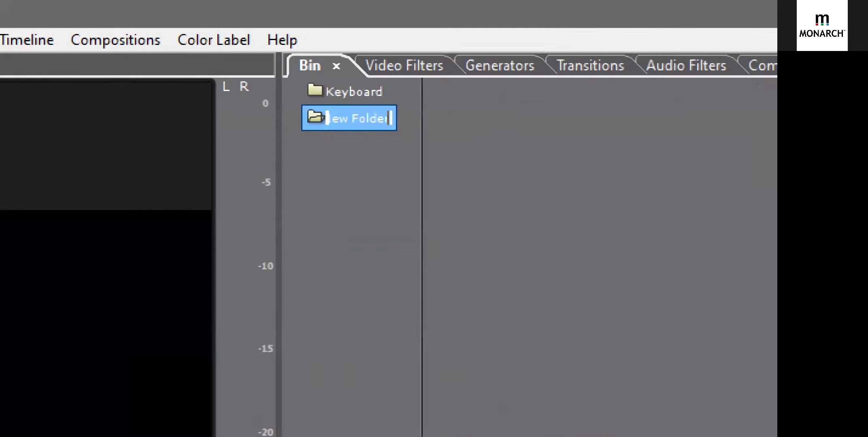
{"action": "type", "text": "AUDIO"}
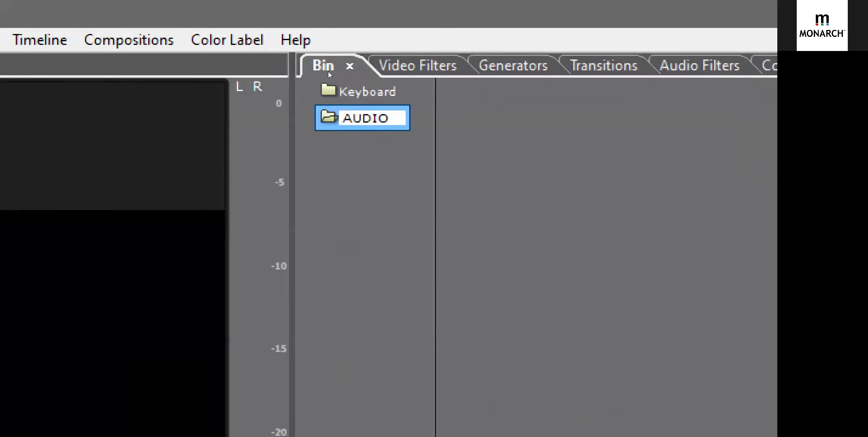
{"action": "key", "text": "Return"}
{"action": "left_click_drag", "start_coordinate": [356, 118], "coordinate": [328, 83]}
{"action": "left_click_drag", "start_coordinate": [286, 30], "coordinate": [295, 38]}
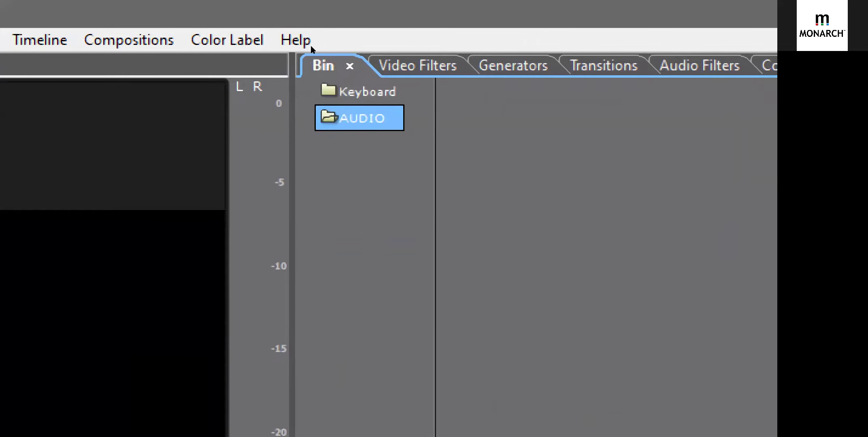
Step: Import Vaaney Vanney_P528.mp3 from the Audio folder in SceneCutHD Content into the AUDIO bin folder and insert it on the Audio 1 track
{"action": "right_click", "coordinate": [511, 143]}
{"action": "left_click", "coordinate": [528, 159]}
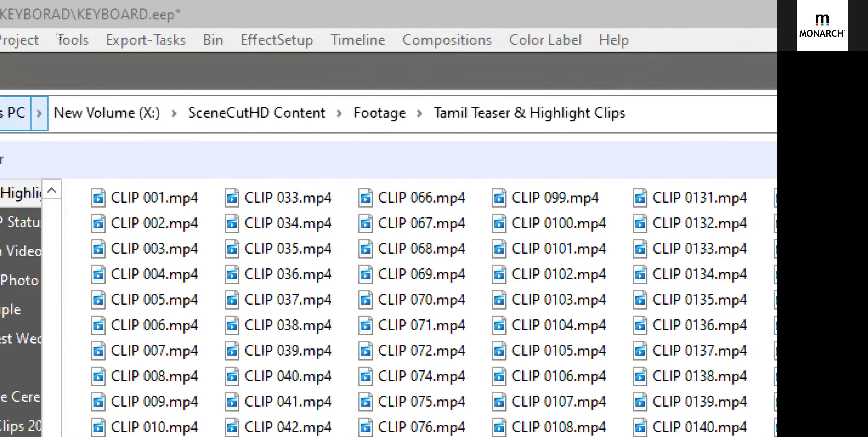
{"action": "left_click", "coordinate": [157, 113]}
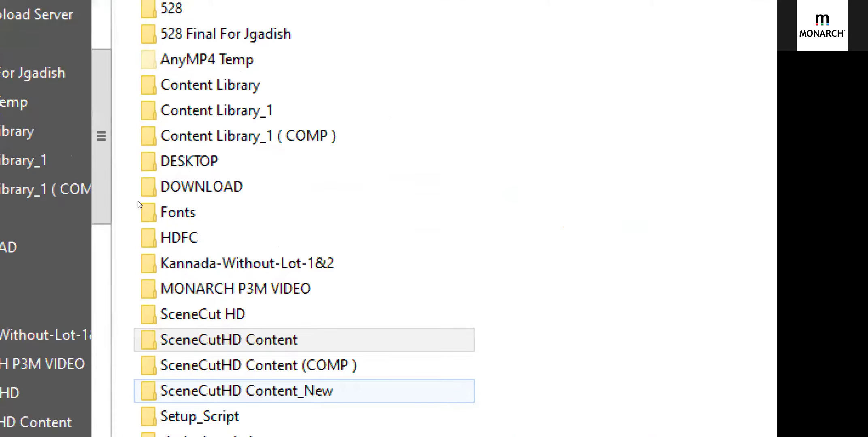
{"action": "double_click", "coordinate": [142, 340]}
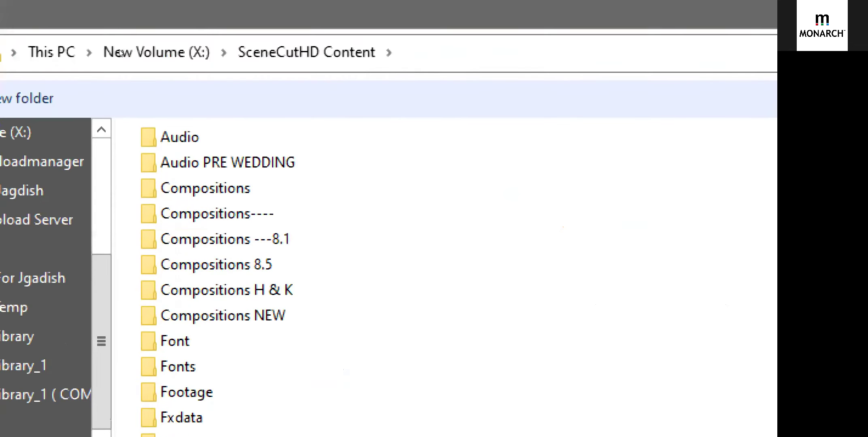
{"action": "double_click", "coordinate": [179, 141]}
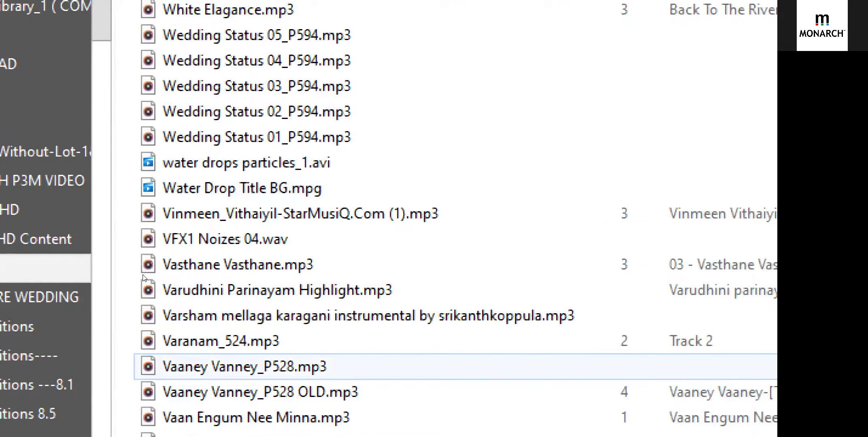
{"action": "left_click", "coordinate": [210, 366]}
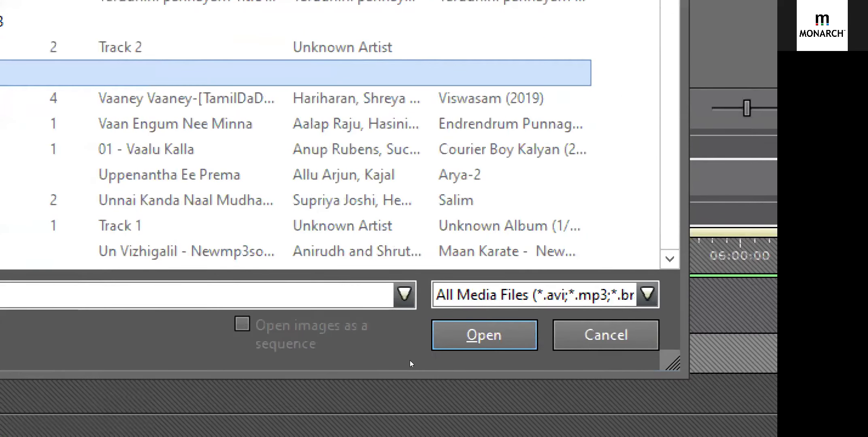
{"action": "left_click", "coordinate": [627, 398]}
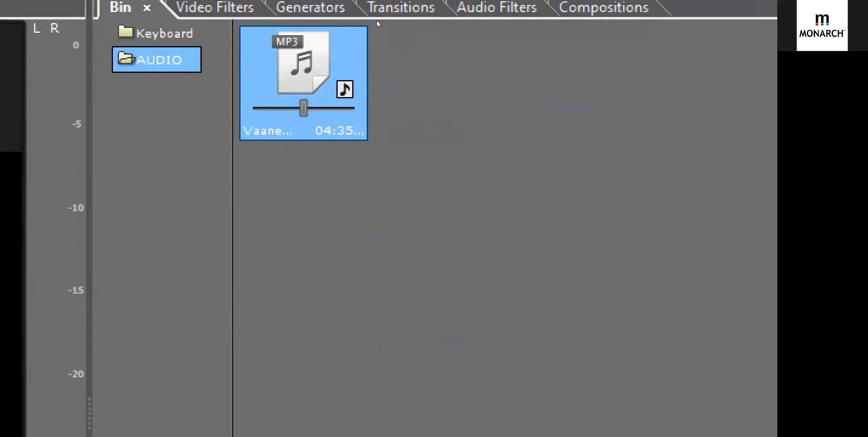
{"action": "left_click", "coordinate": [348, 43]}
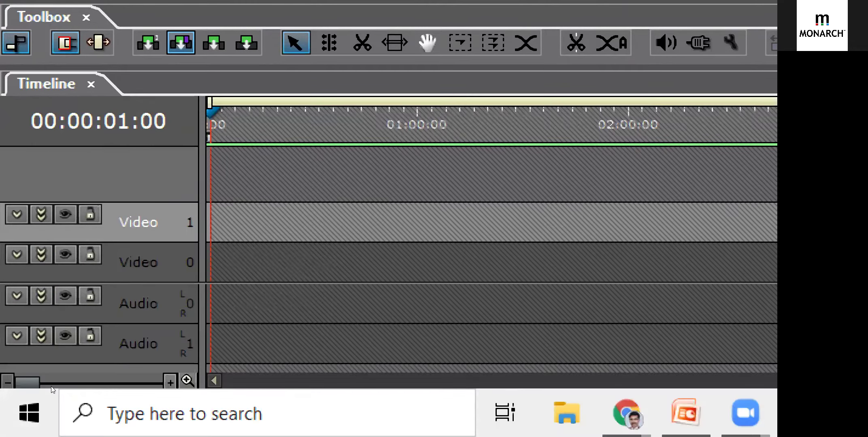
{"action": "left_click", "coordinate": [53, 396]}
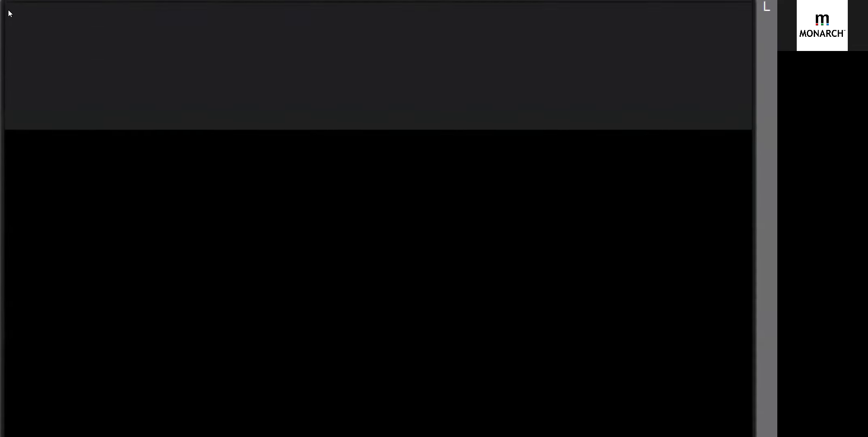
Step: Copy the SmartCut HDPro (Default) keyboard shortcuts to a file from Keyboard Customization, view the list in Notepad, and close both windows
{"action": "left_click", "coordinate": [60, 39]}
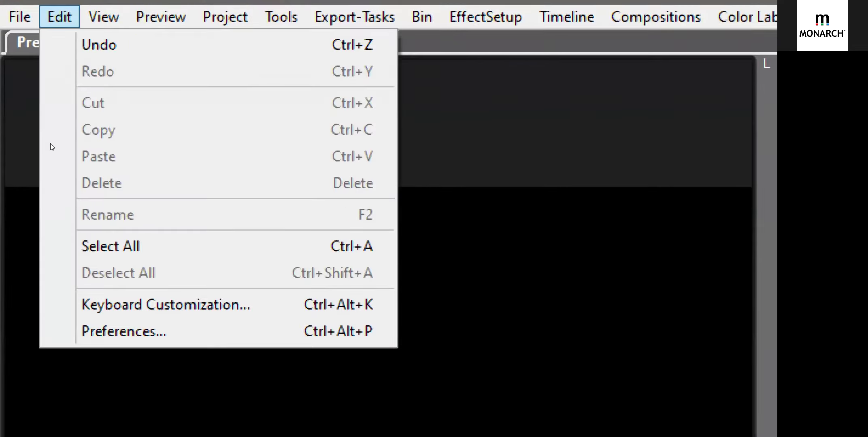
{"action": "left_click", "coordinate": [141, 305]}
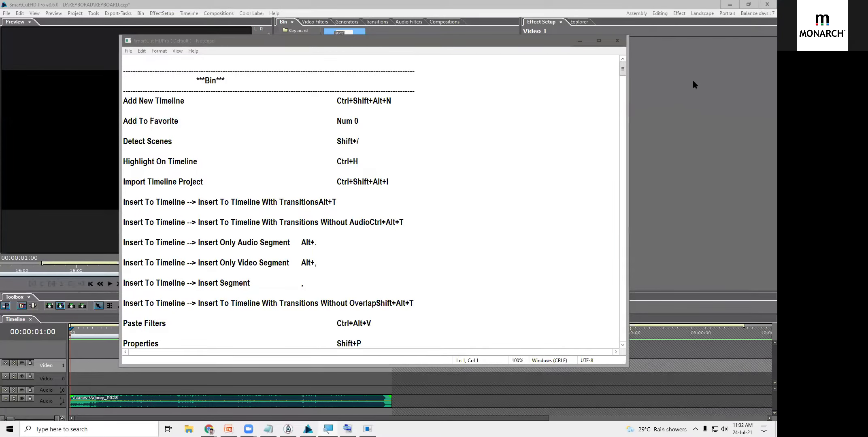
{"action": "left_click", "coordinate": [555, 57]}
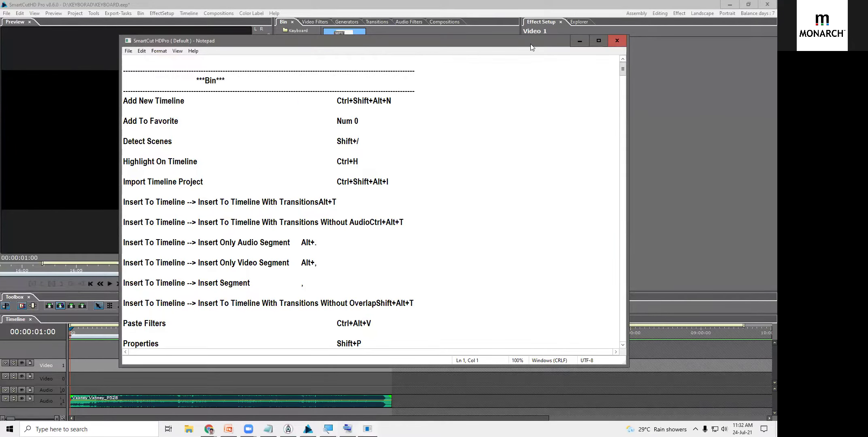
{"action": "key", "text": "alt+F4"}
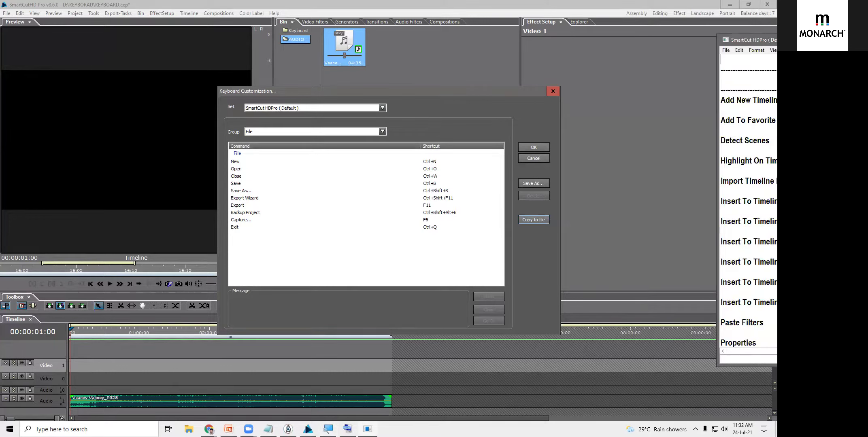
{"action": "left_click_drag", "start_coordinate": [771, 39], "coordinate": [732, 41]}
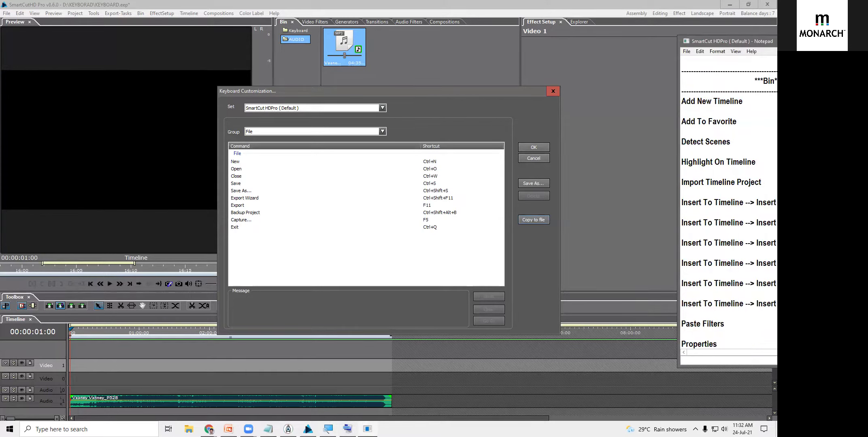
{"action": "key", "text": "alt+F4"}
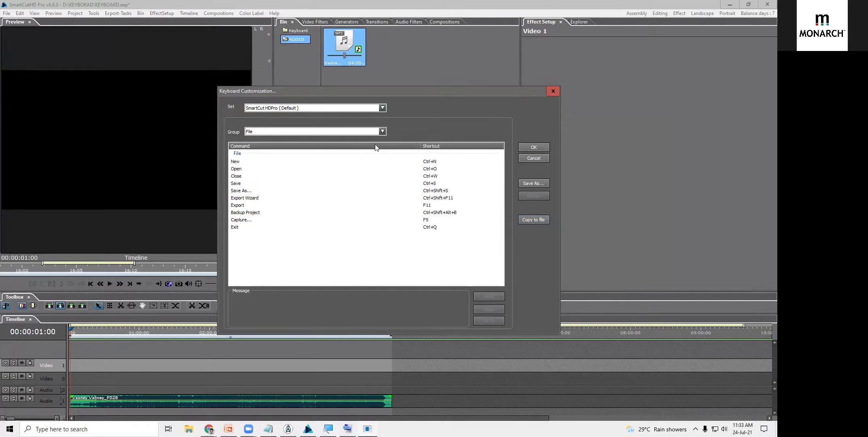
{"action": "left_click", "coordinate": [553, 91]}
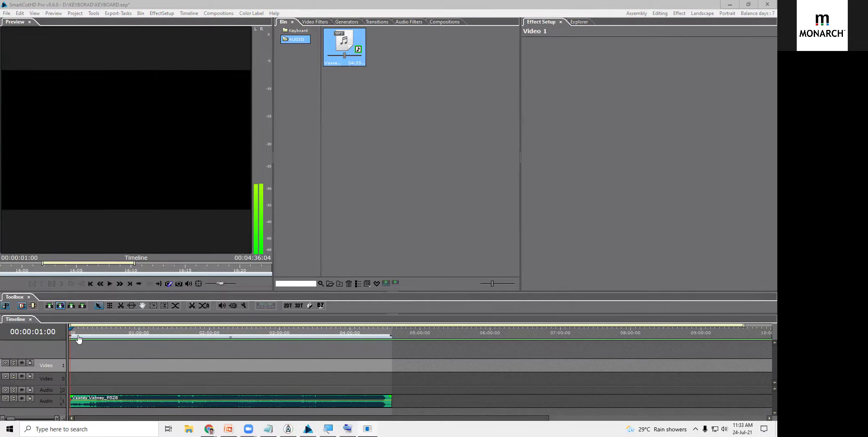
Step: Scrub the playhead along the timeline to 00:00:19:18, select the Vaaney Vanney_P528 clip on Audio 1 and play it
{"action": "left_click_drag", "start_coordinate": [79, 339], "coordinate": [91, 342]}
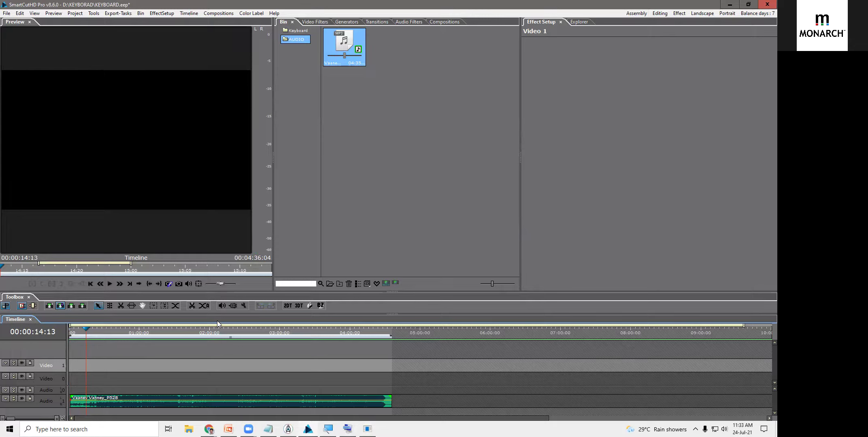
{"action": "left_click", "coordinate": [74, 333]}
{"action": "left_click_drag", "start_coordinate": [74, 333], "coordinate": [92, 345]}
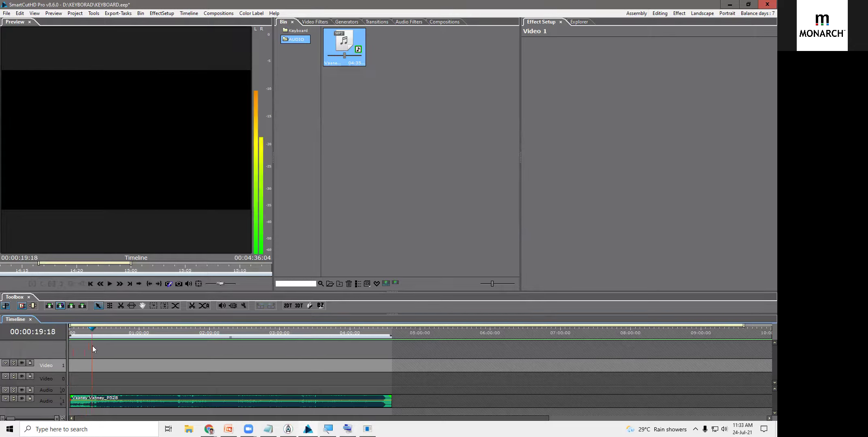
{"action": "left_click", "coordinate": [92, 400]}
{"action": "key", "text": "space"}
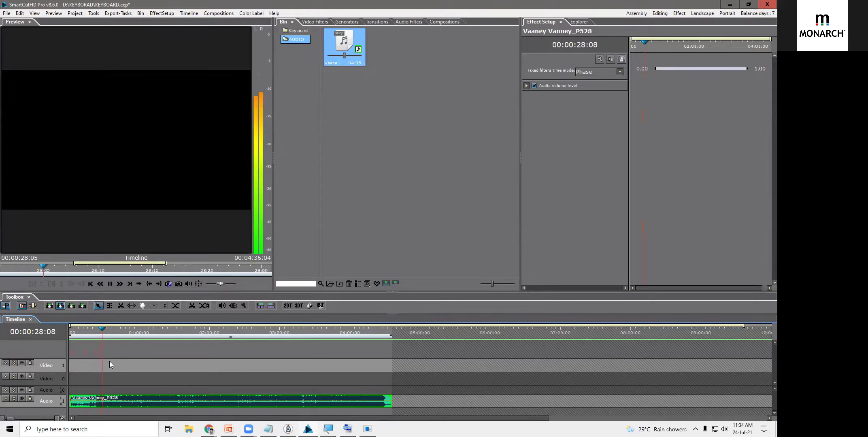
Step: Stop playback with the playhead at the start of the timeline and switch to the layout with the Toolbox below the timeline
{"action": "key", "text": "space"}
{"action": "key", "text": "Home"}
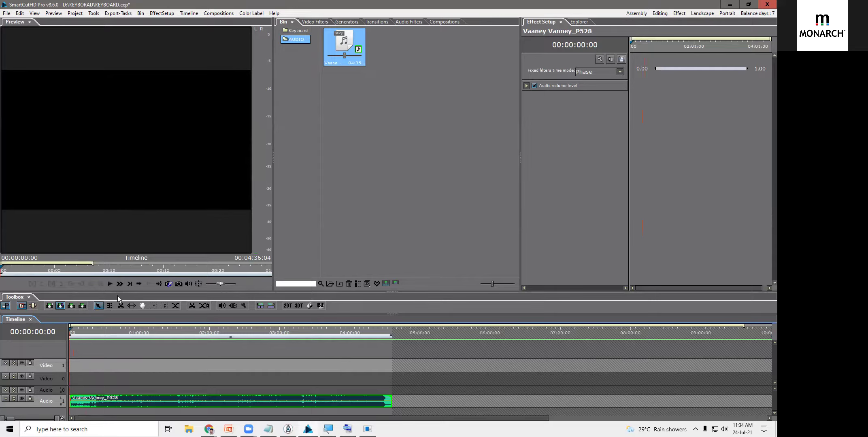
{"action": "left_click", "coordinate": [34, 13]}
{"action": "left_click", "coordinate": [45, 25]}
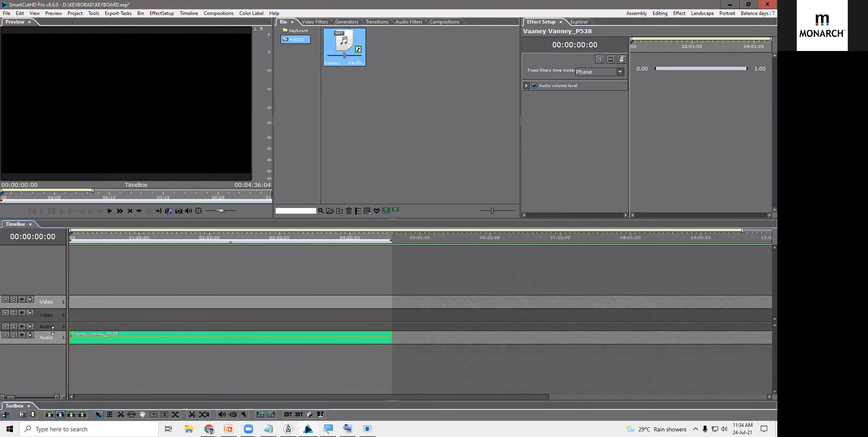
Step: Set the timeline's audio visualization to Stereo and move the Vaaney Vanney_P528 clip up to the Audio 0 track
{"action": "left_click", "coordinate": [243, 414]}
{"action": "left_click", "coordinate": [405, 194]}
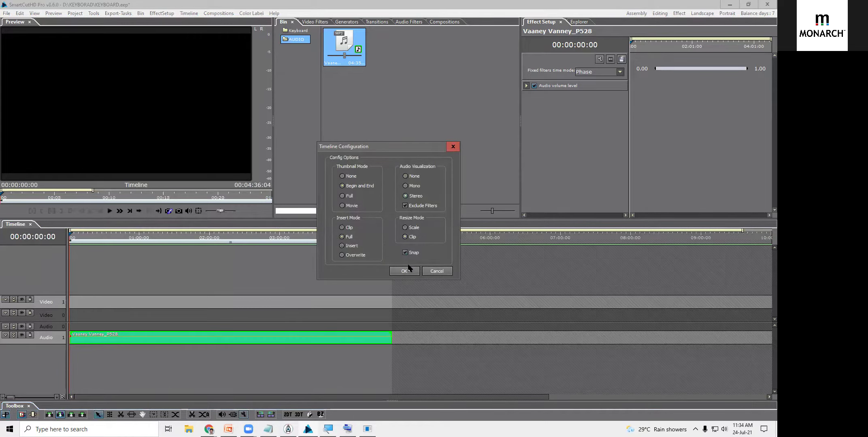
{"action": "left_click", "coordinate": [406, 270]}
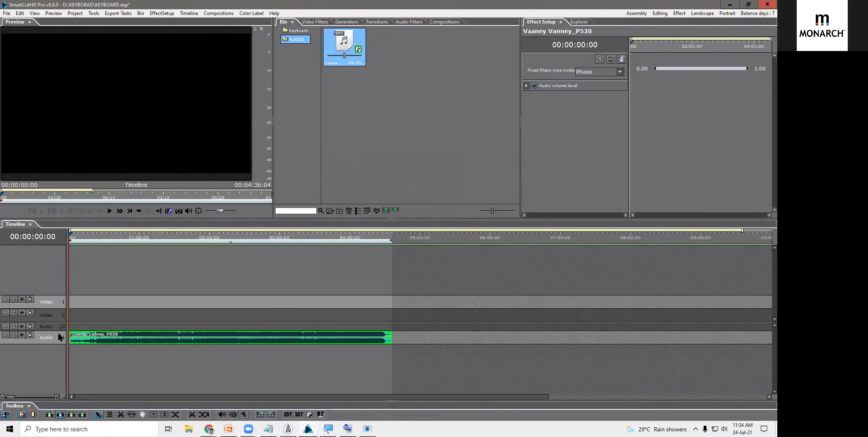
{"action": "left_click_drag", "start_coordinate": [83, 342], "coordinate": [83, 329]}
Step: Play the song up to the jump in its waveform and fine-tune the playhead frame by frame to 00:00:22:14
{"action": "left_click", "coordinate": [74, 234]}
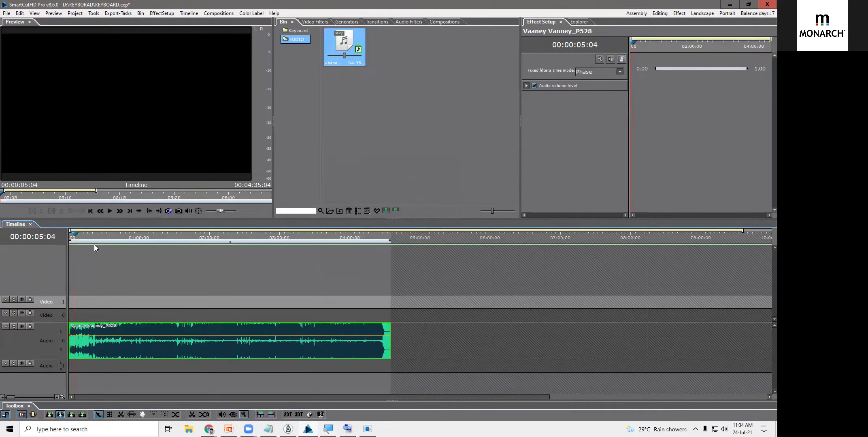
{"action": "scroll", "coordinate": [95, 245], "scroll_direction": "up", "scroll_amount": 3}
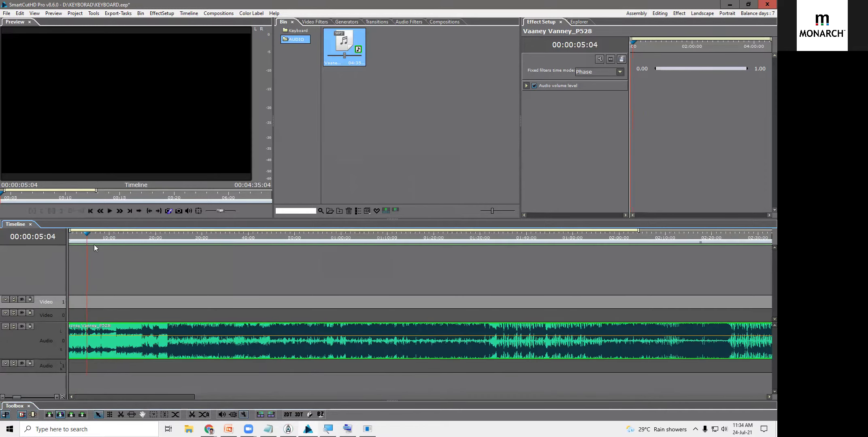
{"action": "left_click", "coordinate": [143, 238]}
{"action": "key", "text": "space"}
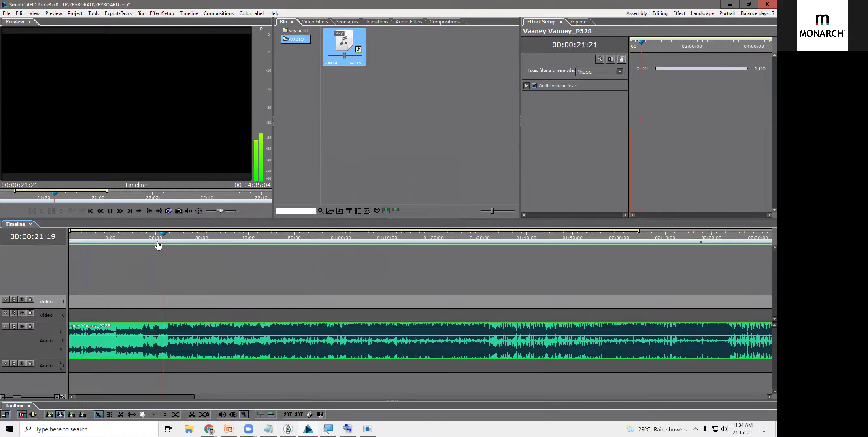
{"action": "key", "text": "space"}
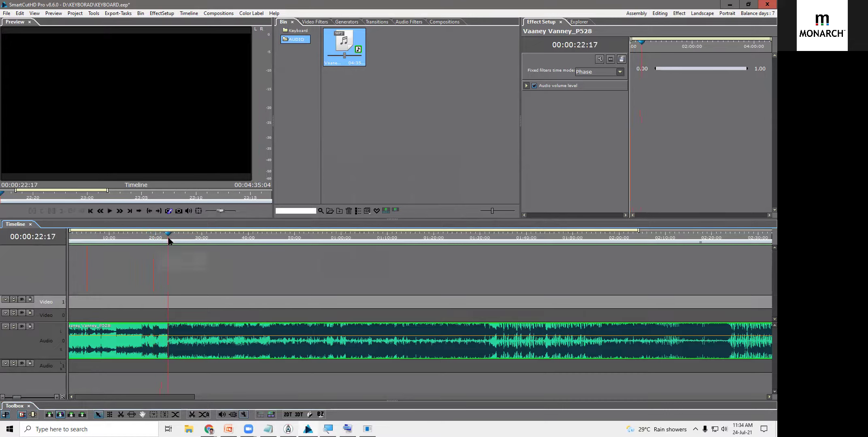
{"action": "key", "text": "Left"}
{"action": "key", "text": "Left"}
{"action": "key", "text": "Left"}
{"action": "key", "text": "Left"}
{"action": "key", "text": "Right"}
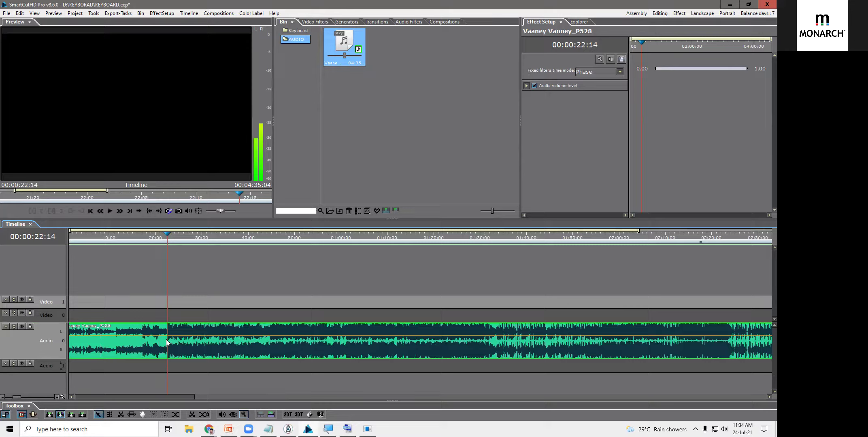
Step: Dock the Toolbox between the Preview window and the Timeline
{"action": "left_click", "coordinate": [11, 407]}
{"action": "left_click_drag", "start_coordinate": [11, 408], "coordinate": [386, 301]}
{"action": "left_click_drag", "start_coordinate": [328, 326], "coordinate": [324, 253]}
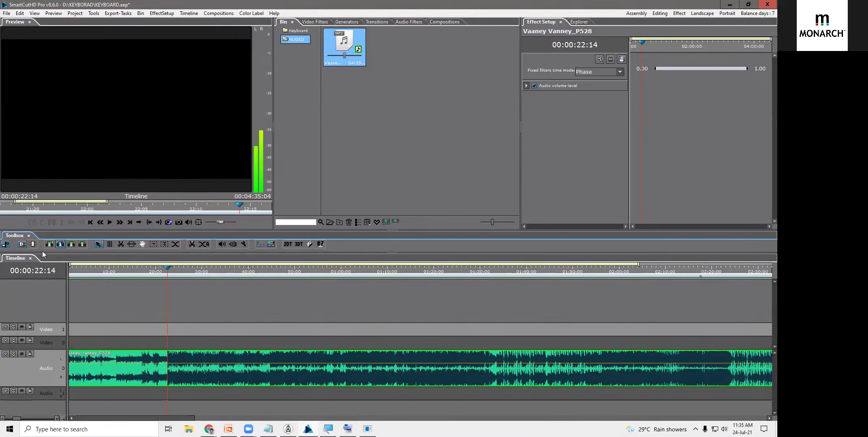
Step: Place a marker on the Vaaney Vanney_P528 audio clip at the playhead, 00:00:22:14
{"action": "left_click", "coordinate": [5, 245]}
{"action": "left_click", "coordinate": [5, 245]}
{"action": "left_click", "coordinate": [169, 376]}
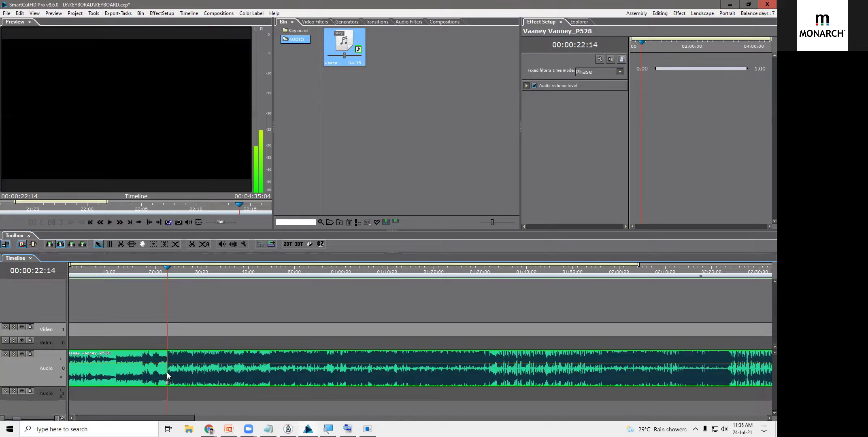
Step: Play and replay the music just after the first marker to locate the next beat
{"action": "scroll", "coordinate": [172, 363], "scroll_direction": "up", "scroll_amount": 3}
{"action": "scroll", "coordinate": [172, 363], "scroll_direction": "up", "scroll_amount": 2}
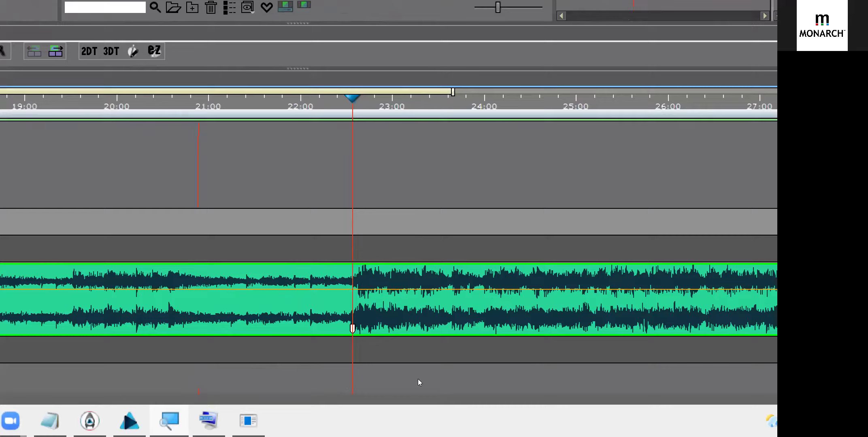
{"action": "left_click", "coordinate": [439, 273]}
{"action": "key", "text": "space"}
{"action": "key", "text": "space"}
{"action": "key", "text": "space"}
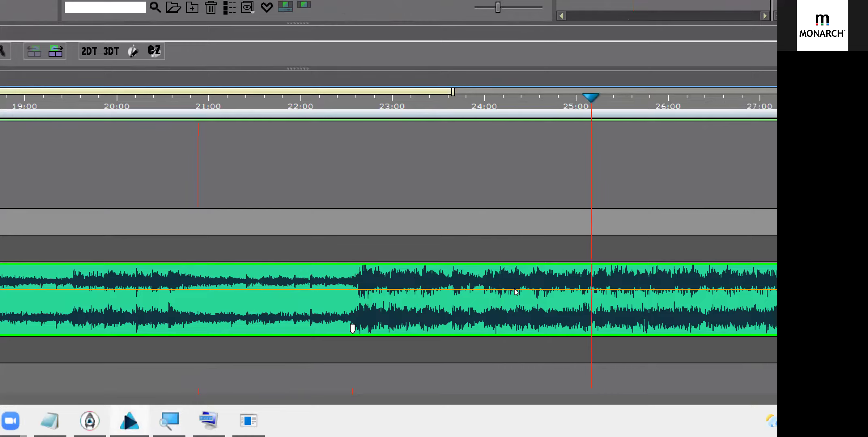
{"action": "key", "text": "shift+Left"}
{"action": "key", "text": "space"}
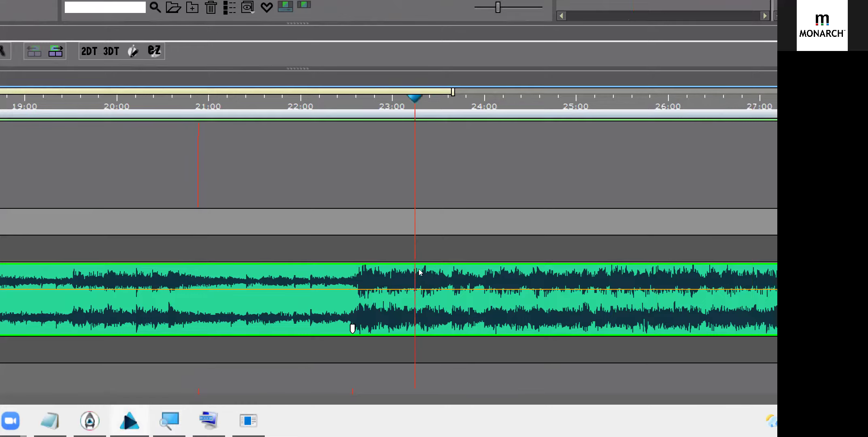
Step: Move the playhead frame by frame to 00:00:25:05 and add a second marker on the audio clip
{"action": "key", "text": "space"}
{"action": "key", "text": "Right"}
{"action": "key", "text": "Right"}
{"action": "key", "text": "Right"}
{"action": "key", "text": "Right"}
{"action": "key", "text": "Right"}
{"action": "key", "text": "Right"}
{"action": "key", "text": "Right"}
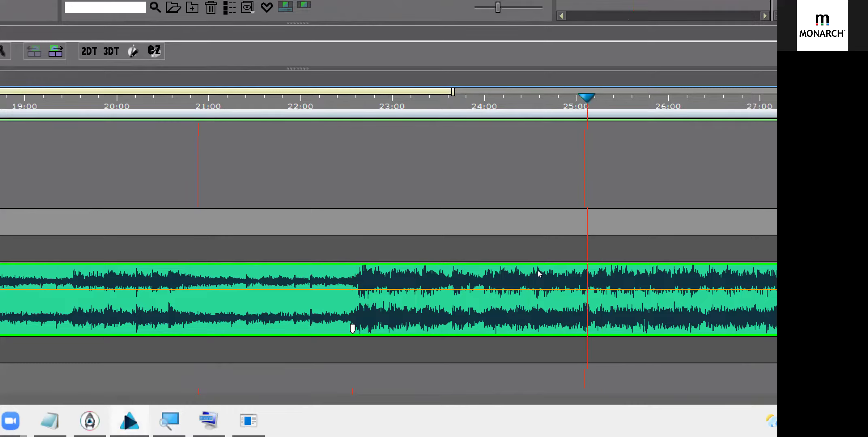
{"action": "key", "text": "Left"}
{"action": "key", "text": "Left"}
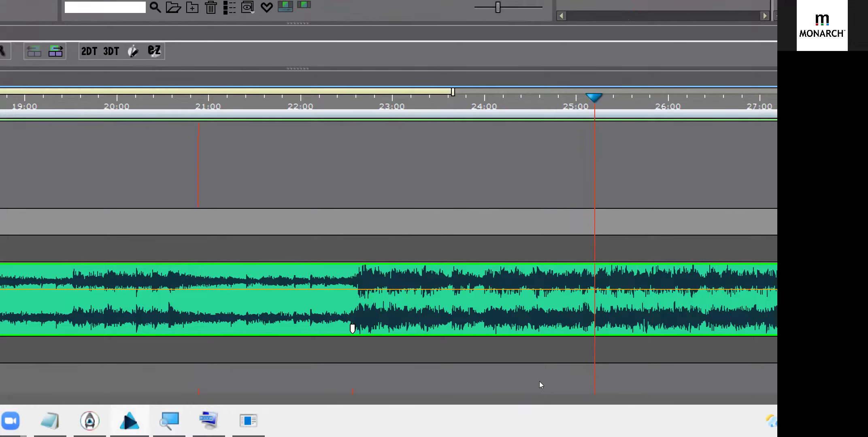
{"action": "key", "text": "v"}
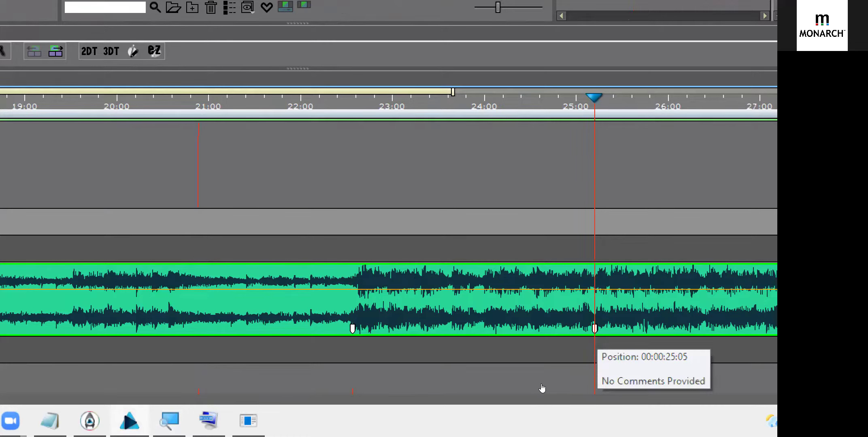
Step: Open the Keyboard folder in the bin and bring the timeline playhead back to the first marker
{"action": "scroll", "coordinate": [501, 342], "scroll_direction": "down", "scroll_amount": 3}
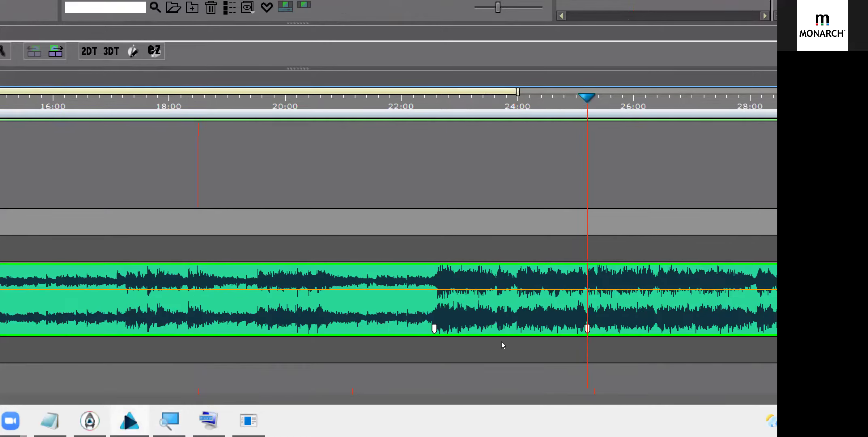
{"action": "key", "text": "ctrl"}
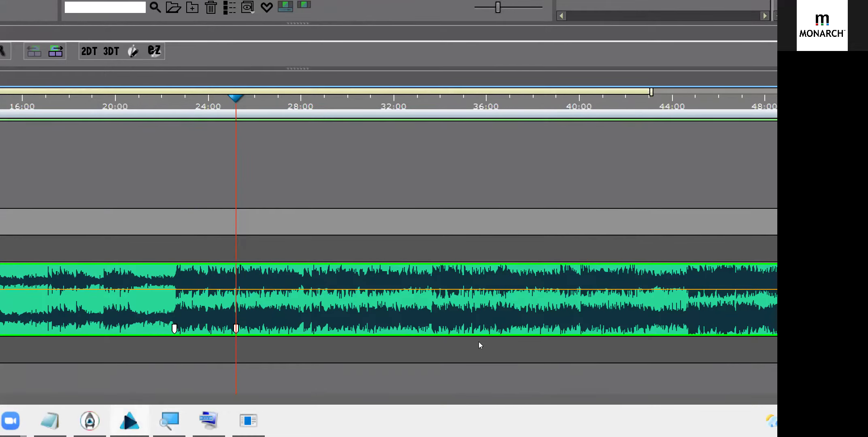
{"action": "scroll", "coordinate": [458, 342], "scroll_direction": "down", "scroll_amount": 3}
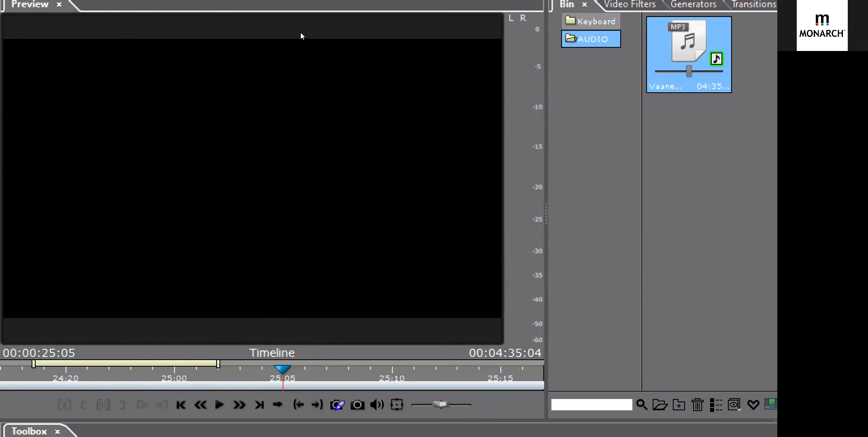
{"action": "left_click", "coordinate": [590, 21]}
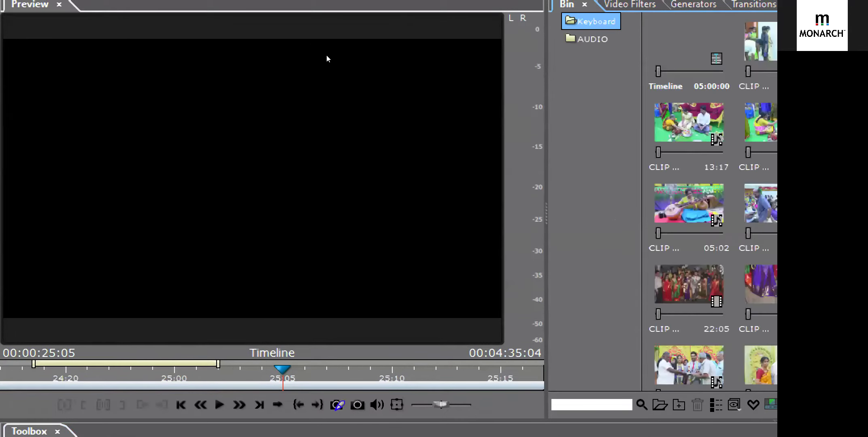
{"action": "key", "text": "Tab"}
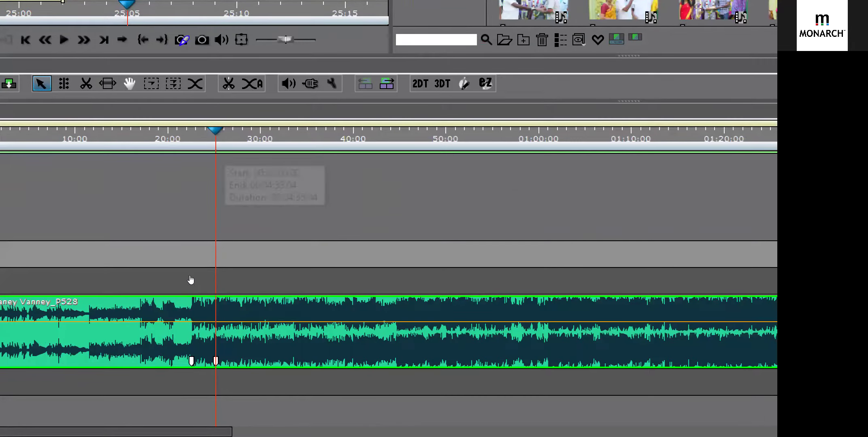
{"action": "scroll", "coordinate": [179, 271], "scroll_direction": "up", "scroll_amount": 3}
{"action": "scroll", "coordinate": [165, 270], "scroll_direction": "up", "scroll_amount": 3}
{"action": "scroll", "coordinate": [174, 253], "scroll_direction": "down", "scroll_amount": 3}
{"action": "scroll", "coordinate": [174, 288], "scroll_direction": "up", "scroll_amount": 2}
{"action": "scroll", "coordinate": [170, 270], "scroll_direction": "down", "scroll_amount": 3}
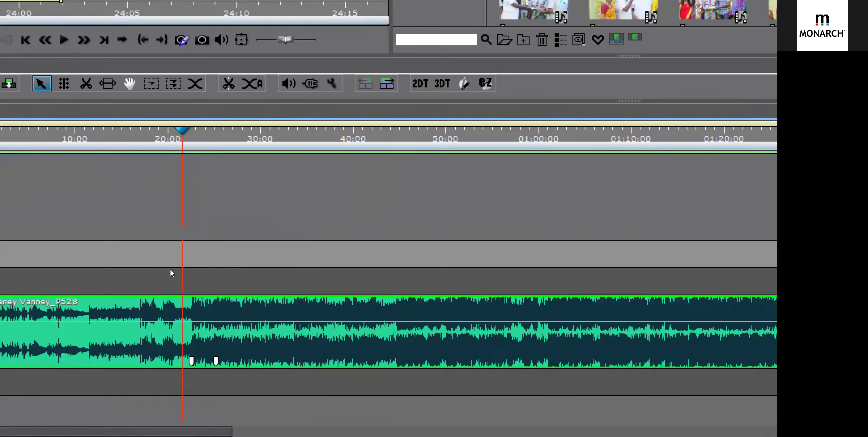
{"action": "scroll", "coordinate": [173, 272], "scroll_direction": "up", "scroll_amount": 1}
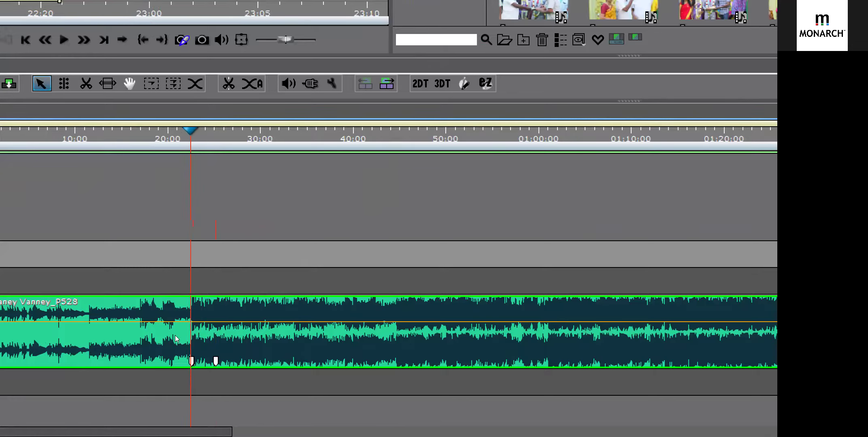
Step: Insert CLIP 040 with its audio at the first marker, and delete it from the timeline
{"action": "key", "text": "c"}
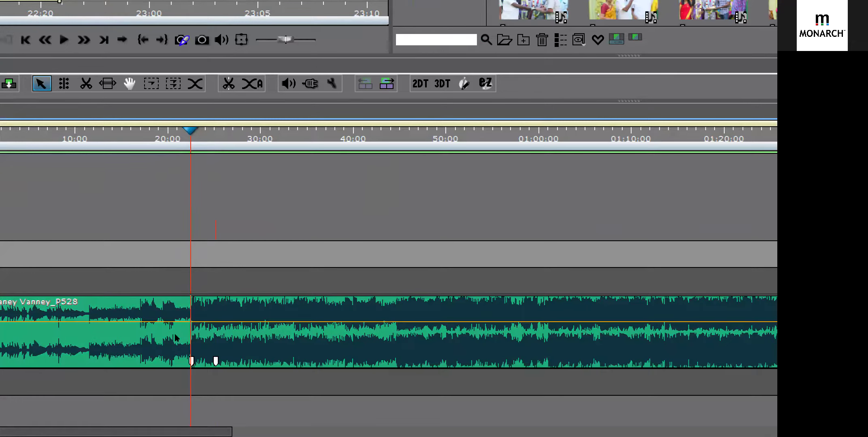
{"action": "key", "text": "ctrl+v"}
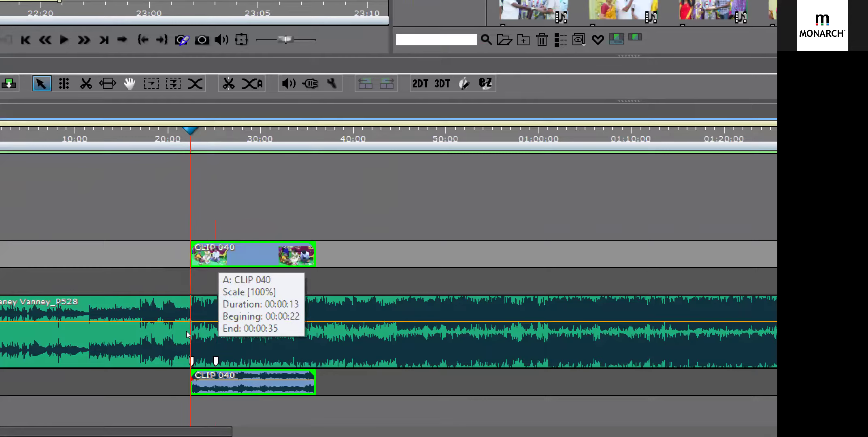
{"action": "key", "text": "Delete"}
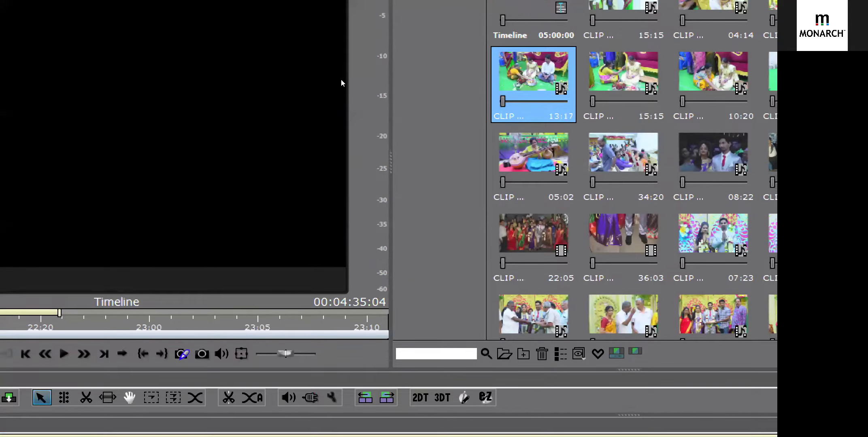
Step: Insert only the video segment of CLIP 040 on the Video 0 track at the first marker and move the playhead to its end
{"action": "right_click", "coordinate": [526, 69]}
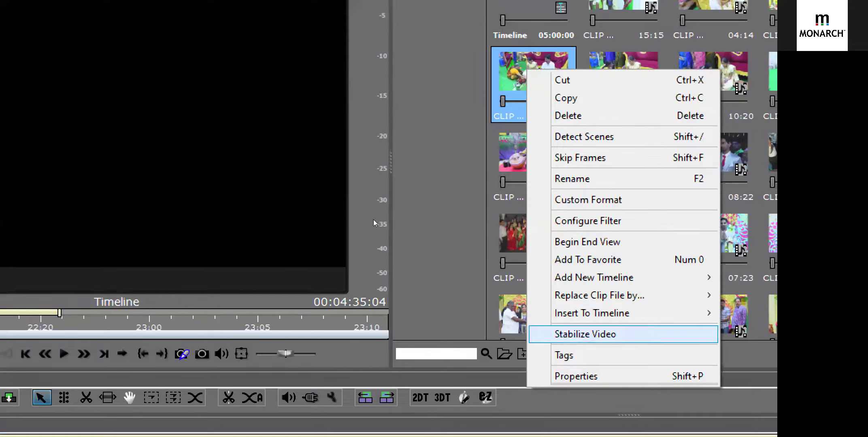
{"action": "key", "text": "Right"}
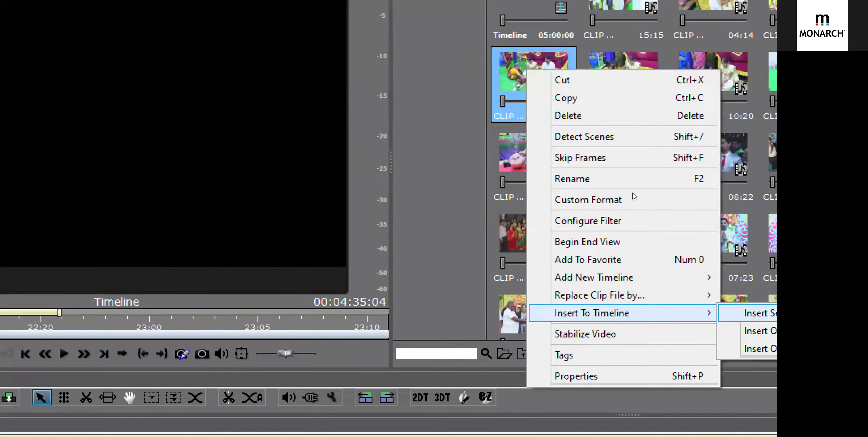
{"action": "key", "text": "Down"}
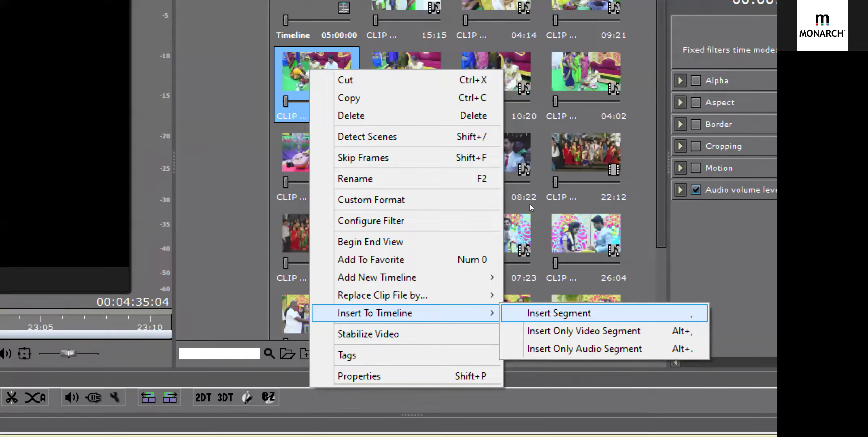
{"action": "key", "text": "Down"}
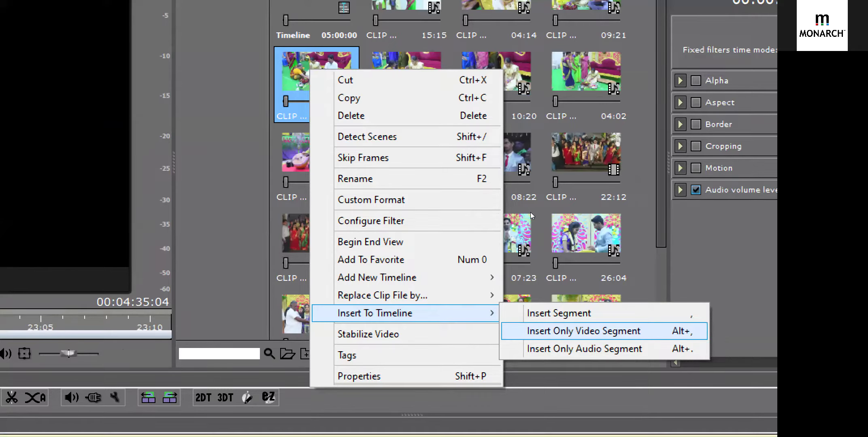
{"action": "left_click", "coordinate": [321, 68]}
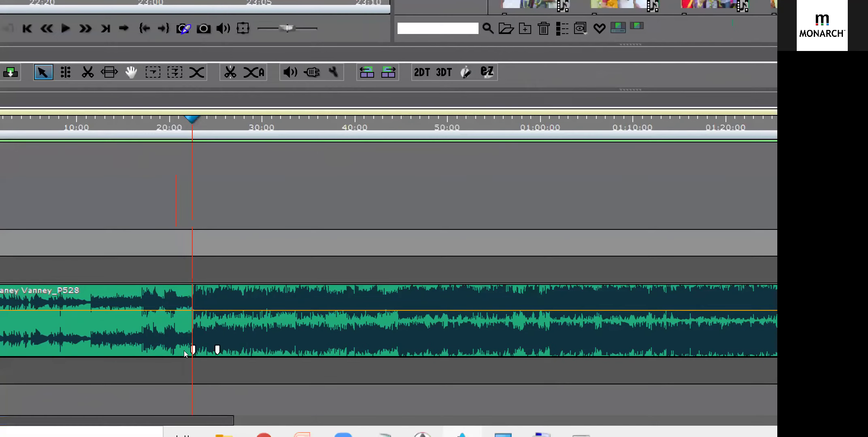
{"action": "left_click", "coordinate": [175, 342]}
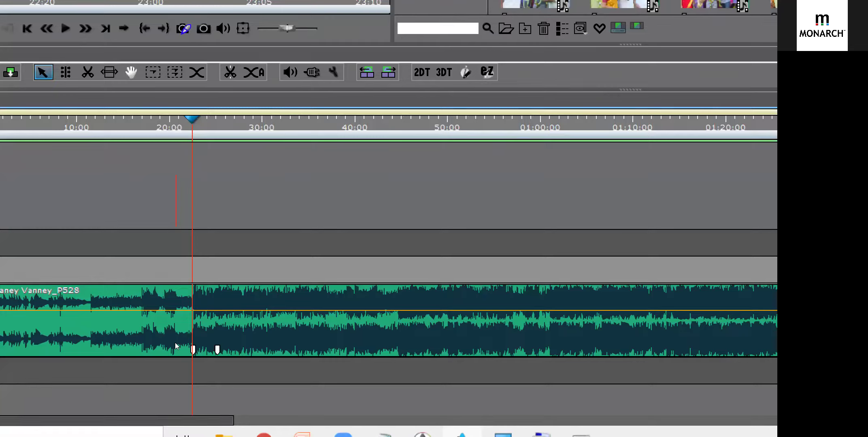
{"action": "key", "text": "ctrl+v"}
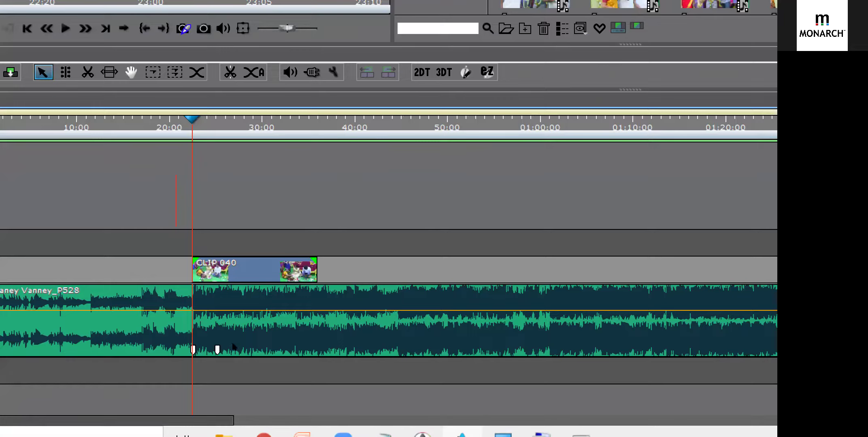
{"action": "key", "text": "ctrl+z"}
{"action": "key", "text": "ctrl+z"}
{"action": "key", "text": "ctrl+z"}
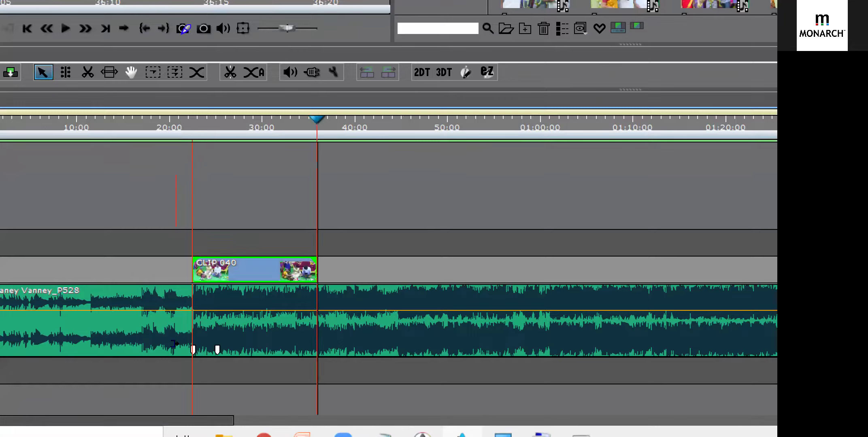
Step: Undo the last timeline change and trim the end of CLIP 040 on the Video 0 track to the second audio marker
{"action": "key", "text": "ctrl+z"}
{"action": "key", "text": "ctrl+z"}
{"action": "key", "text": "ctrl+y"}
{"action": "key", "text": "ctrl+y"}
{"action": "key", "text": "ctrl+z"}
{"action": "mouse_move", "coordinate": [179, 343]}
{"action": "left_mouse_down"}
{"action": "mouse_move", "coordinate": [197, 344]}
{"action": "mouse_move", "coordinate": [182, 345]}
{"action": "left_mouse_up"}
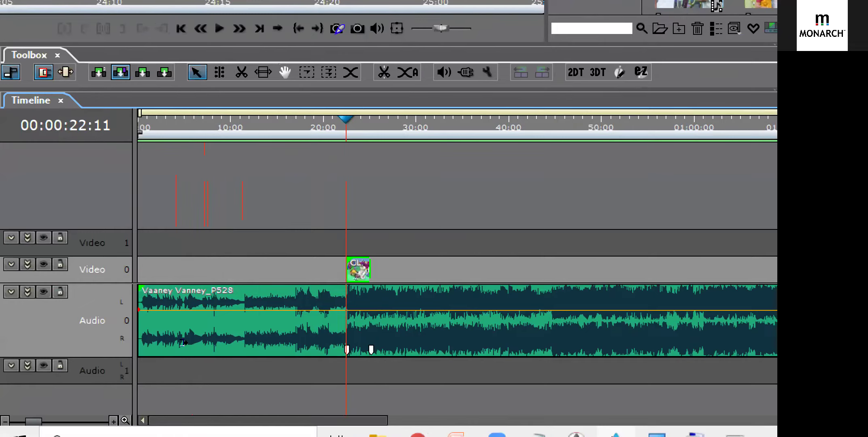
{"action": "key", "text": "w"}
{"action": "left_click_drag", "start_coordinate": [178, 343], "coordinate": [183, 340]}
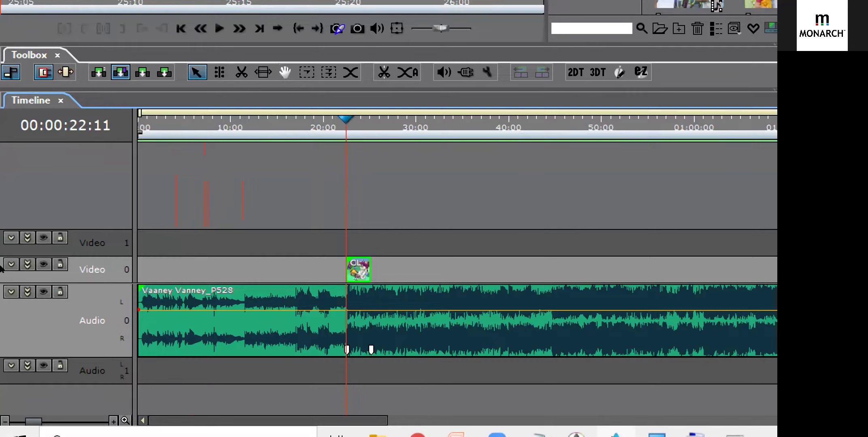
Step: Try trimming CLIP 040's end with snapping switched off, and with snapping on align it to the second marker
{"action": "left_click", "coordinate": [10, 72]}
{"action": "left_click_drag", "start_coordinate": [187, 342], "coordinate": [279, 340]}
{"action": "mouse_move", "coordinate": [248, 339]}
{"action": "left_mouse_down"}
{"action": "mouse_move", "coordinate": [157, 340]}
{"action": "mouse_move", "coordinate": [233, 337]}
{"action": "mouse_move", "coordinate": [171, 343]}
{"action": "mouse_move", "coordinate": [183, 342]}
{"action": "left_mouse_up"}
{"action": "left_click", "coordinate": [11, 72]}
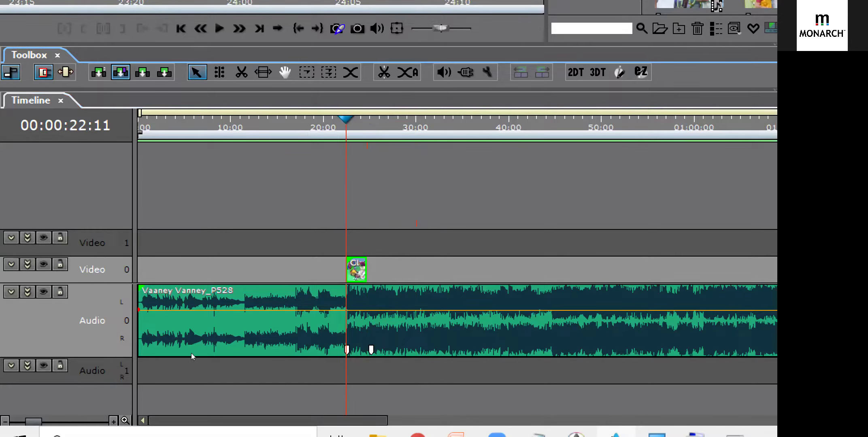
{"action": "scroll", "coordinate": [222, 348], "scroll_direction": "up", "scroll_amount": 3}
{"action": "left_click_drag", "start_coordinate": [227, 341], "coordinate": [234, 342]}
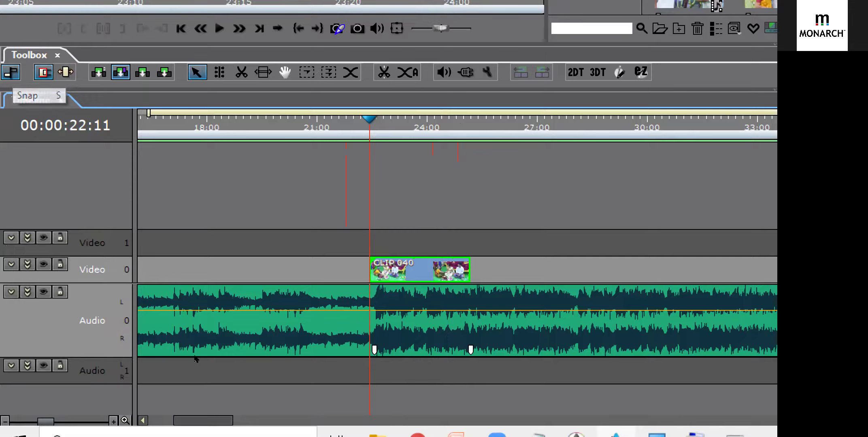
Step: Select CLIP 040 on the Video 0 track and place the playhead within it at 00:00:23:24
{"action": "key", "text": "Left"}
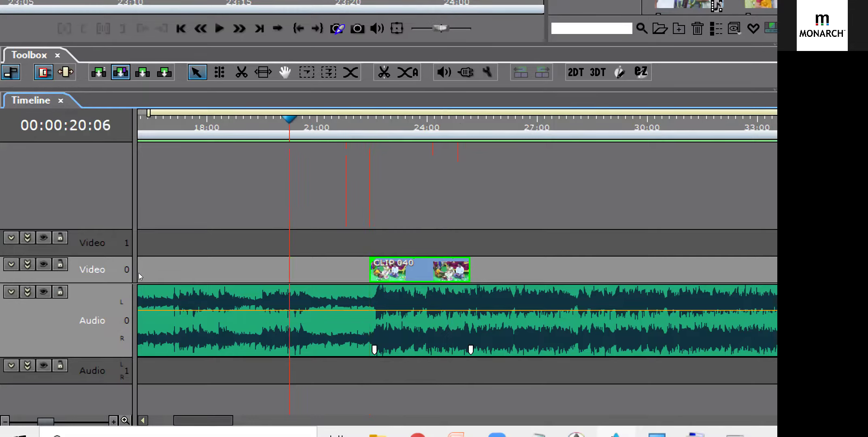
{"action": "key", "text": "Right"}
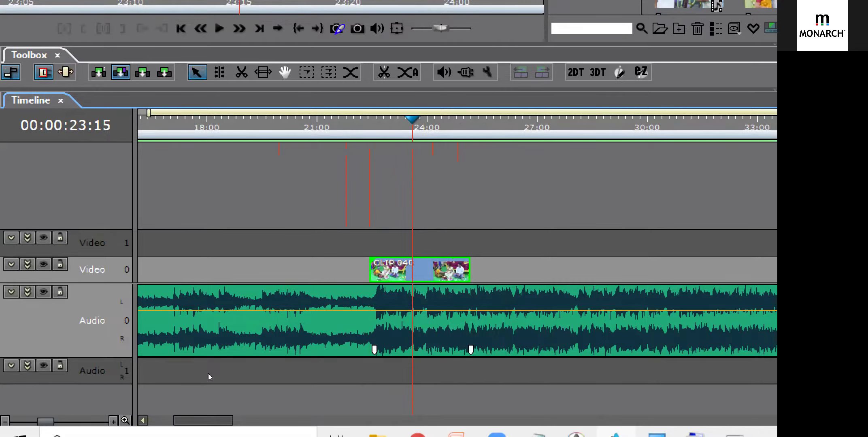
{"action": "left_click", "coordinate": [207, 353]}
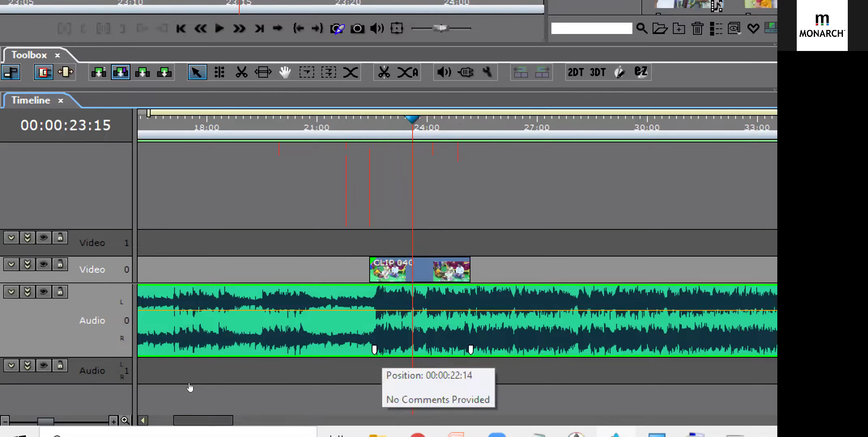
{"action": "left_click", "coordinate": [213, 347]}
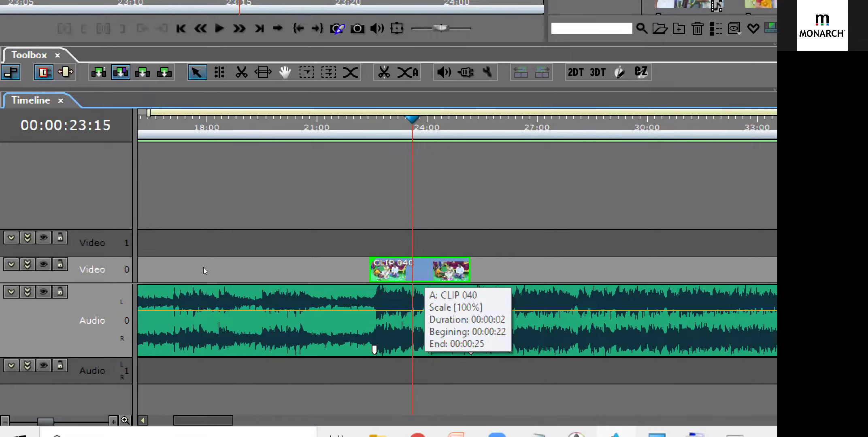
{"action": "key", "text": "space"}
{"action": "key", "text": "space"}
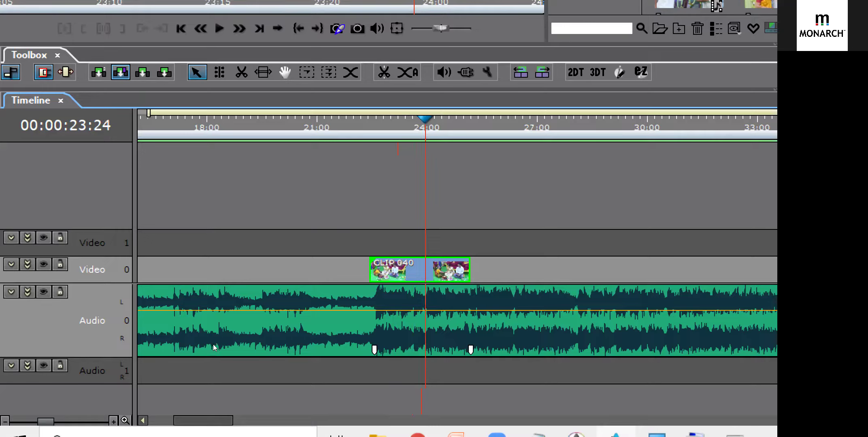
Step: Copy CLIP 040 and paste it on the Video 1 track, starting slightly before the second marker
{"action": "right_click", "coordinate": [425, 271]}
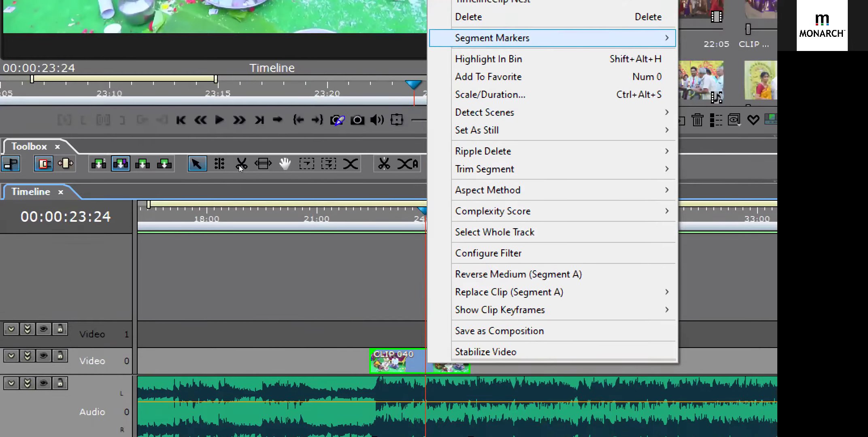
{"action": "key", "text": "Up"}
{"action": "key", "text": "Up"}
{"action": "key", "text": "Up"}
{"action": "key", "text": "Return"}
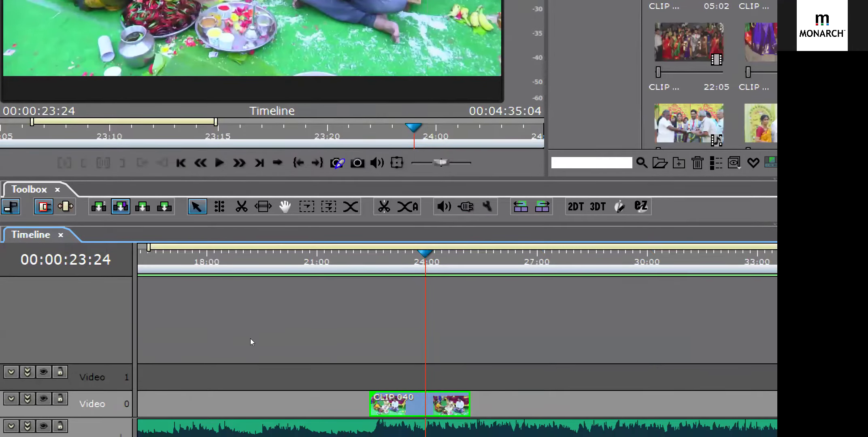
{"action": "left_click", "coordinate": [251, 342]}
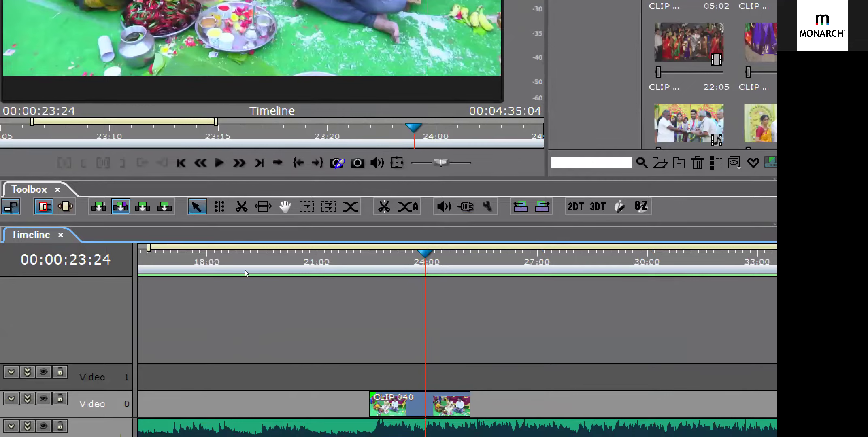
{"action": "key", "text": "space"}
{"action": "key", "text": "Up"}
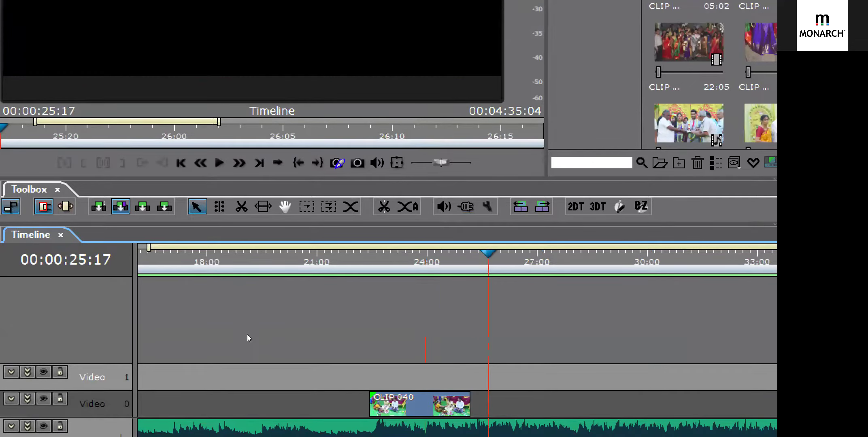
{"action": "key", "text": "ctrl+v"}
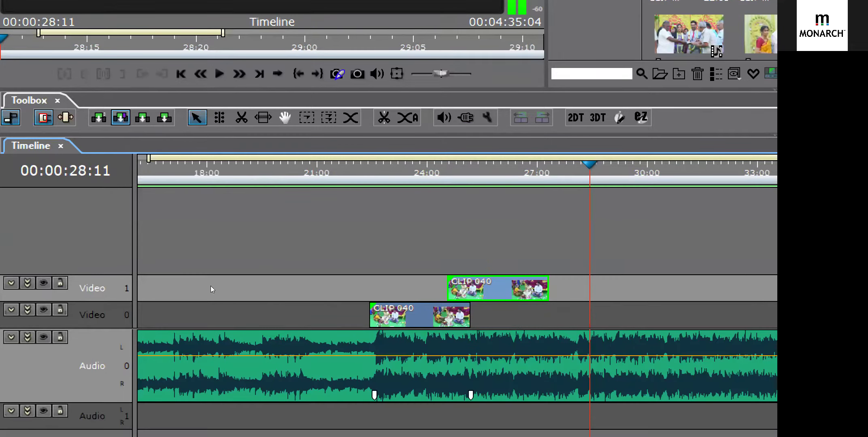
Step: Play through the overlapping clips, activate the Video 0 track and select its CLIP 040 with the playhead at 00:00:23:17
{"action": "key", "text": "space"}
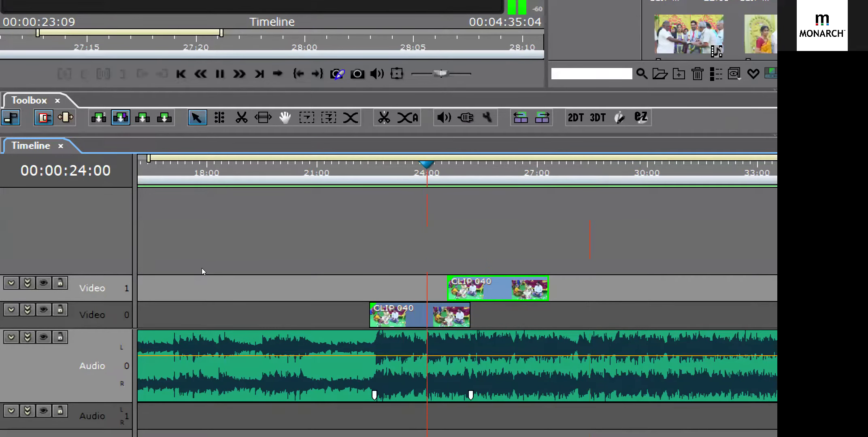
{"action": "key", "text": "space"}
{"action": "scroll", "coordinate": [192, 258], "scroll_direction": "up", "scroll_amount": 5}
{"action": "key", "text": "space"}
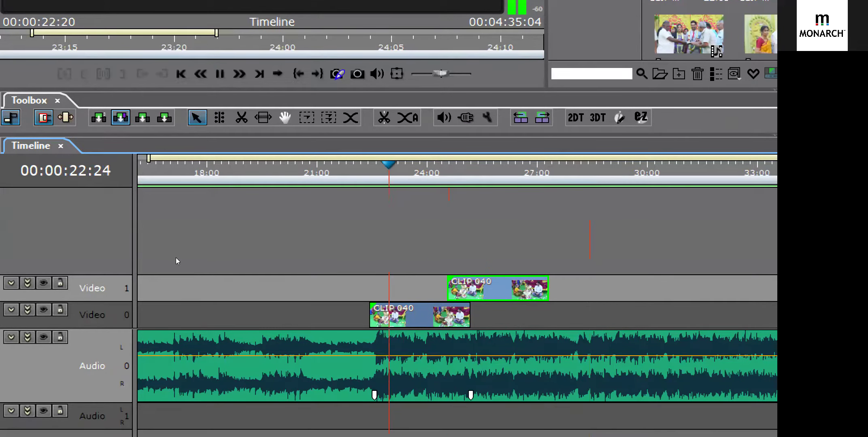
{"action": "key", "text": "space"}
{"action": "scroll", "coordinate": [203, 270], "scroll_direction": "up", "scroll_amount": 2}
{"action": "key", "text": "space"}
{"action": "key", "text": "space"}
{"action": "key", "text": "Down"}
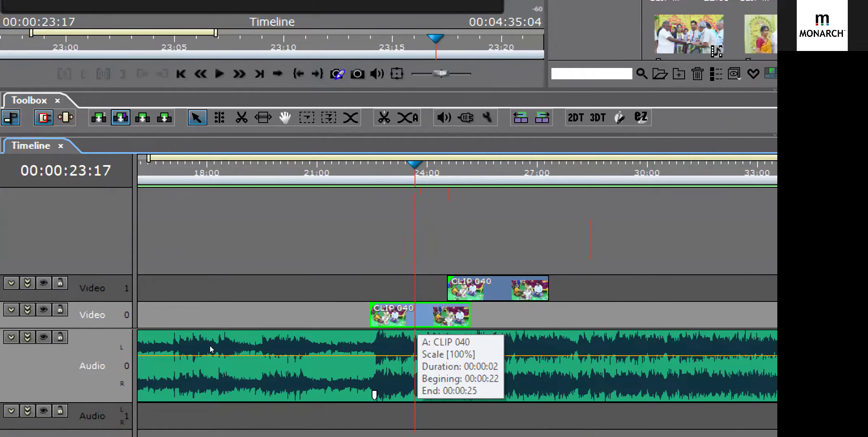
{"action": "left_click", "coordinate": [209, 348]}
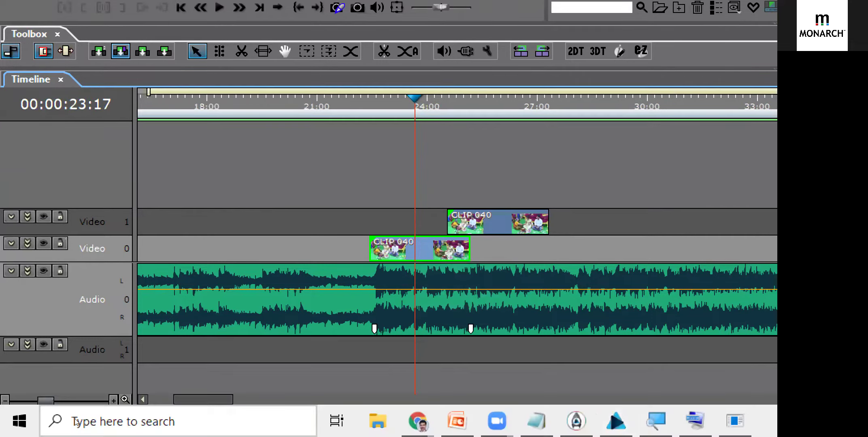
Step: Open the Windows On-Screen Keyboard and bring its numeric keypad into view
{"action": "left_click", "coordinate": [77, 421]}
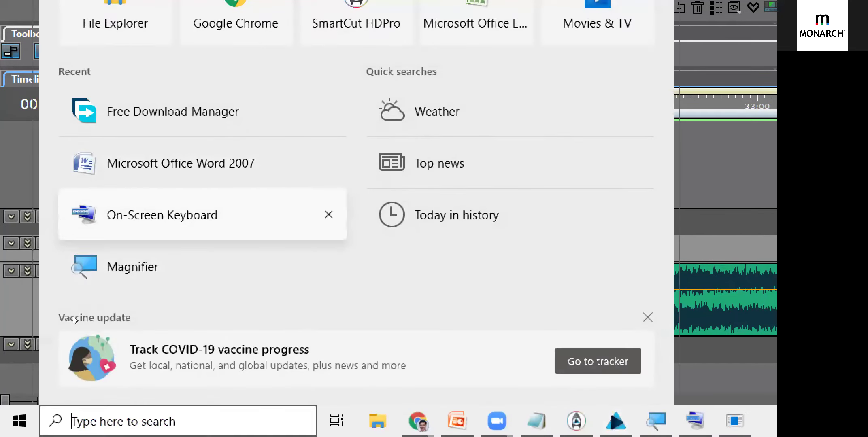
{"action": "left_click", "coordinate": [162, 215]}
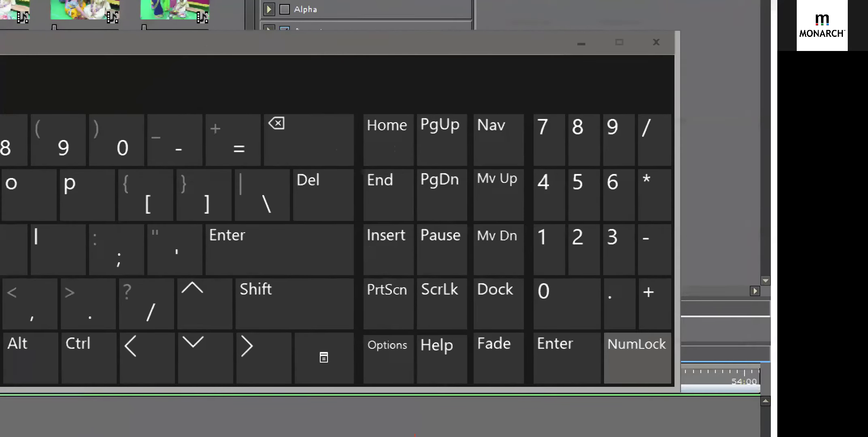
{"action": "key", "text": "KP_Multiply"}
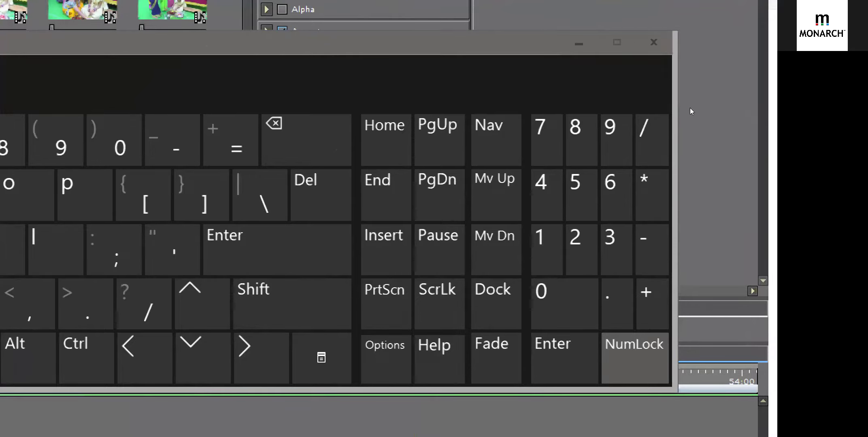
{"action": "left_click_drag", "start_coordinate": [652, 177], "coordinate": [648, 186]}
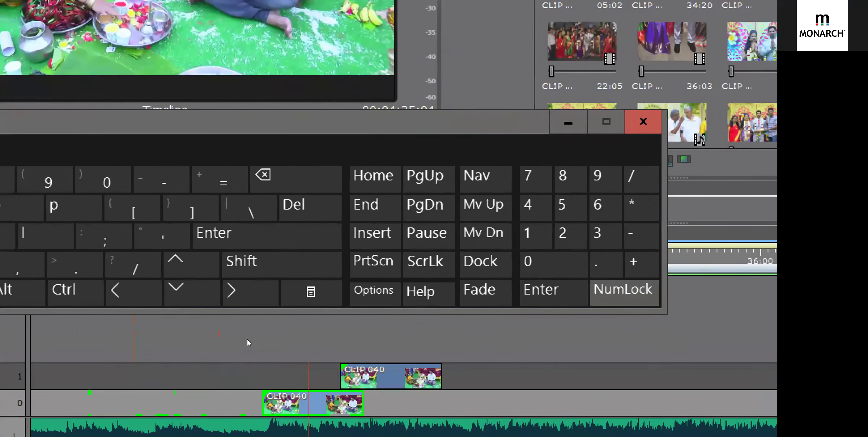
Step: Add a marker on the Video 0 segment of CLIP 040 at 00:00:23:17
{"action": "left_click", "coordinate": [212, 345]}
{"action": "key", "text": "KP_Multiply"}
{"action": "key", "text": "KP_Multiply"}
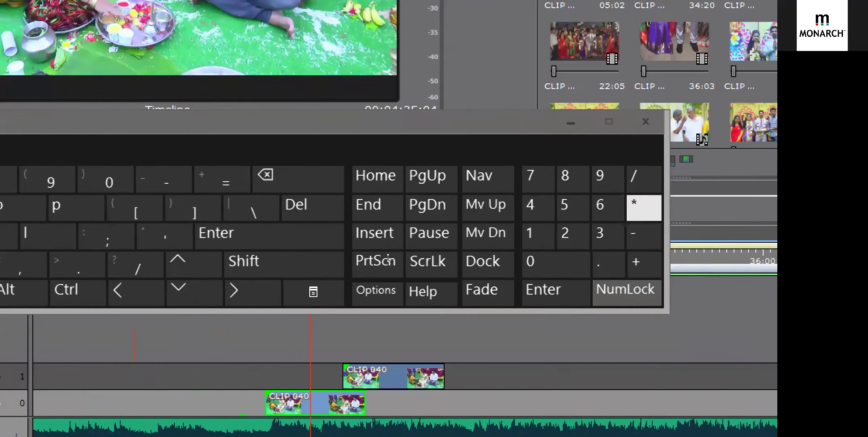
{"action": "key", "text": "KP_Multiply"}
{"action": "key", "text": "KP_1"}
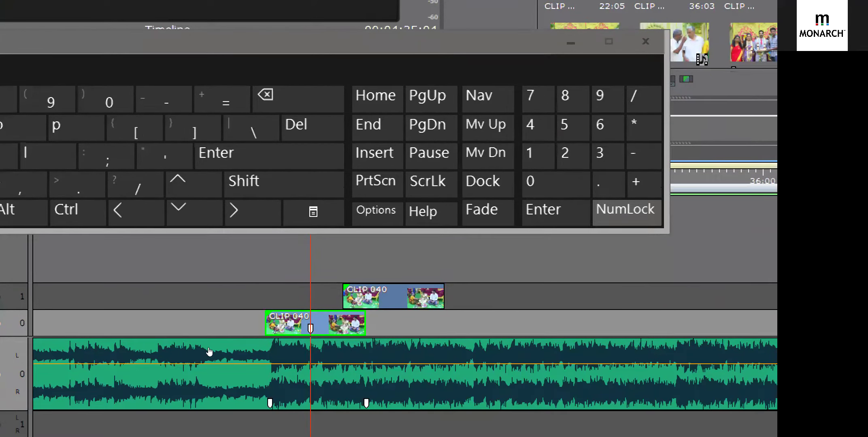
{"action": "key", "text": "ctrl"}
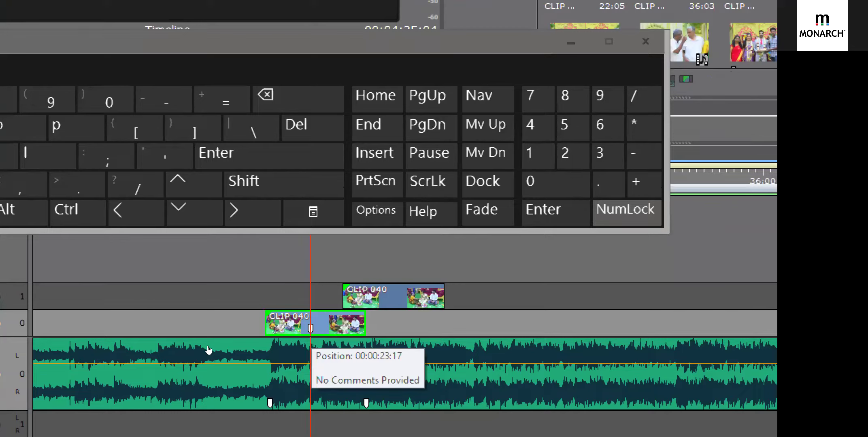
{"action": "key", "text": "KP_3"}
{"action": "key", "text": "KP_Multiply"}
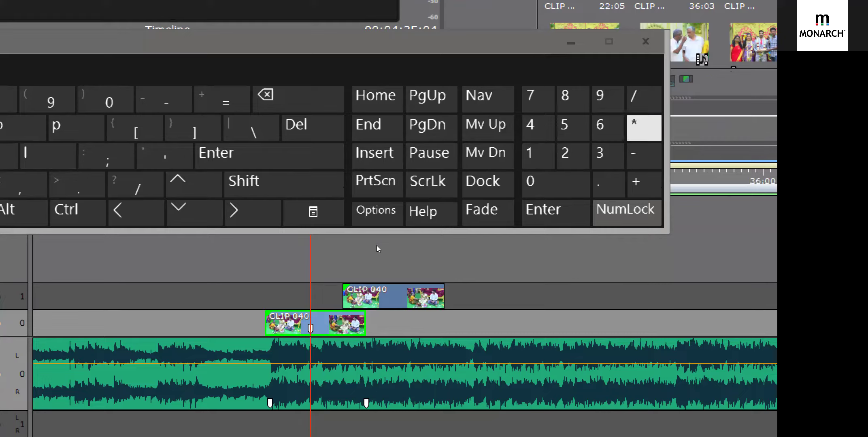
{"action": "key", "text": "ctrl"}
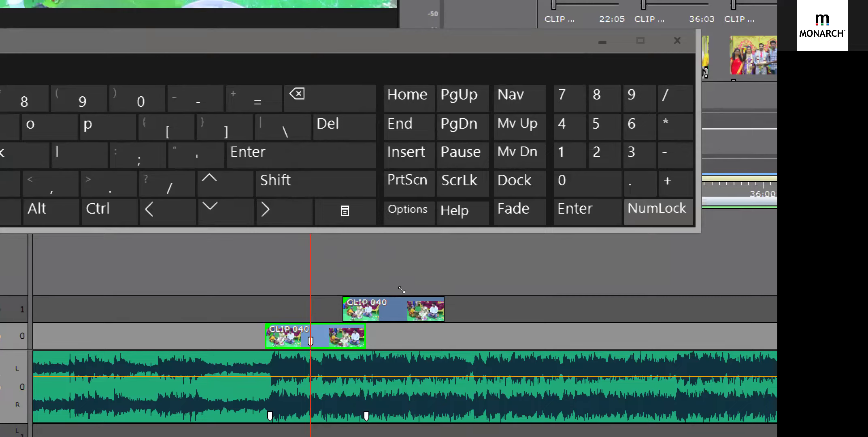
{"action": "left_click_drag", "start_coordinate": [402, 290], "coordinate": [442, 252]}
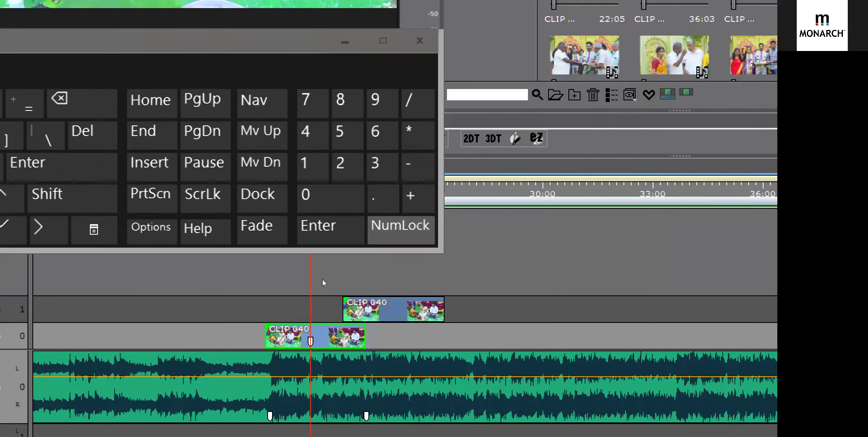
Step: Select the audio clip, move the playhead to 00:00:29:22 and add a marker on the clip there
{"action": "left_click", "coordinate": [323, 374]}
{"action": "key", "text": "2"}
{"action": "key", "text": "0"}
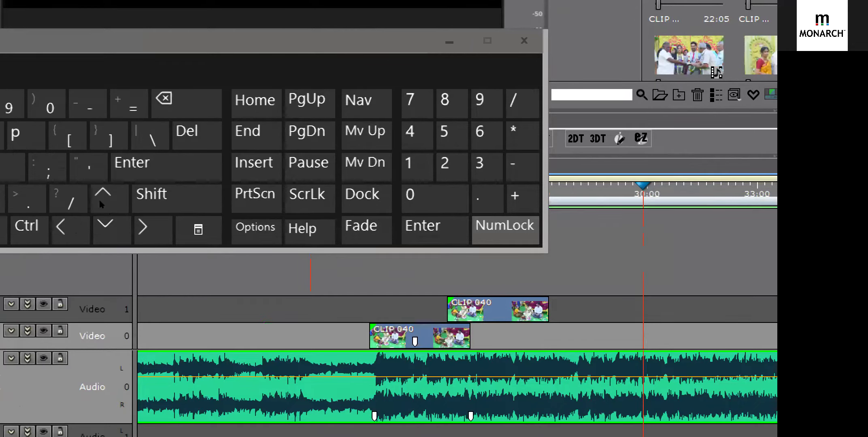
{"action": "key", "text": "ctrl"}
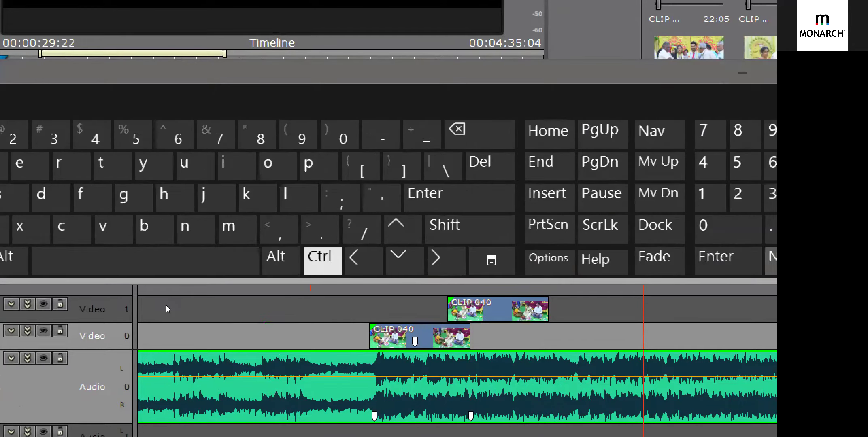
{"action": "key", "text": "ctrl"}
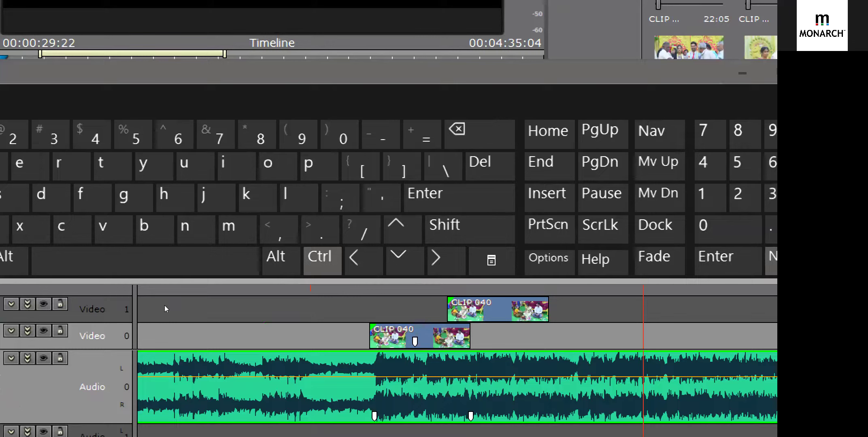
{"action": "key", "text": "ctrl"}
{"action": "key", "text": "ctrl+Return"}
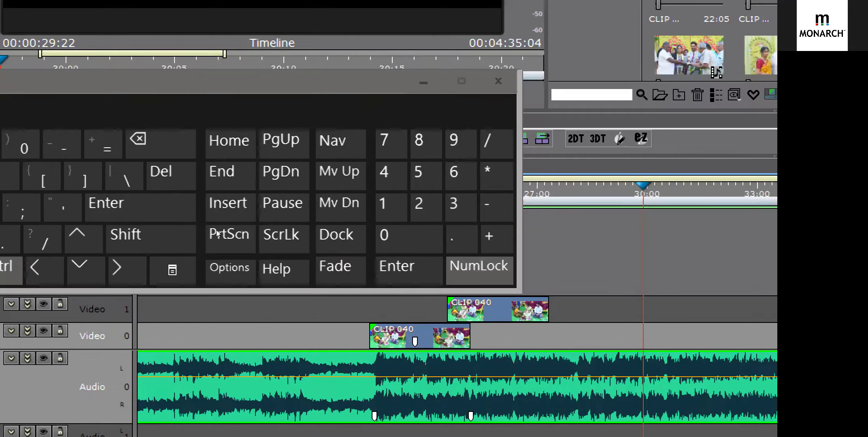
{"action": "key", "text": "ctrl+9"}
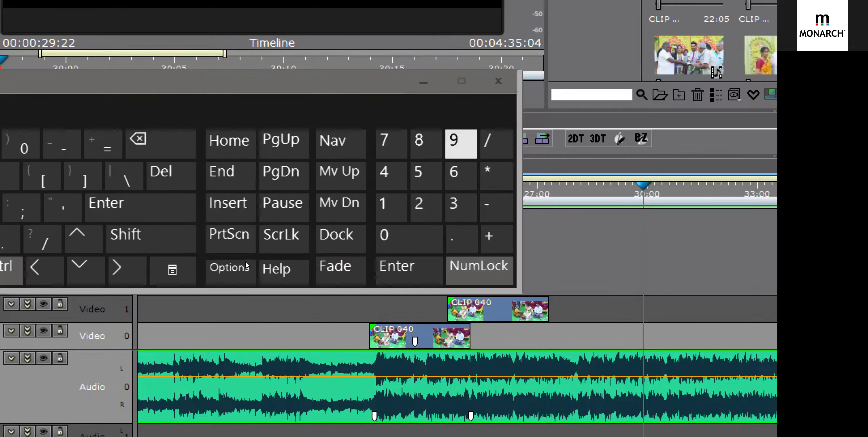
{"action": "key", "text": "KP_Multiply"}
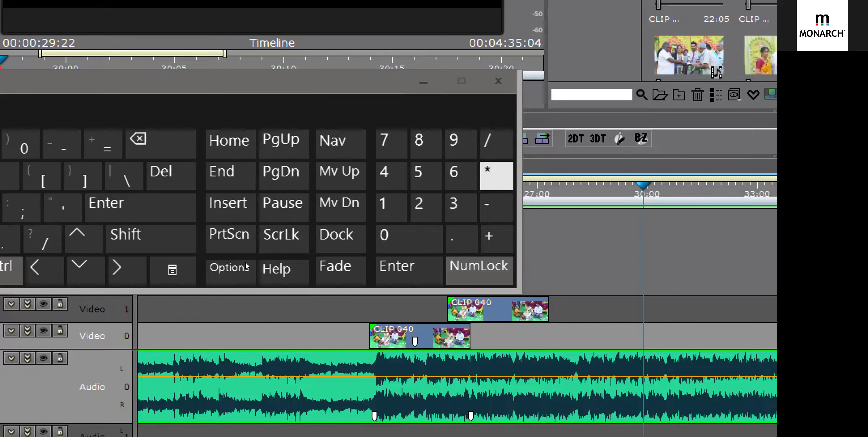
{"action": "key", "text": "ctrl+KP_Multiply"}
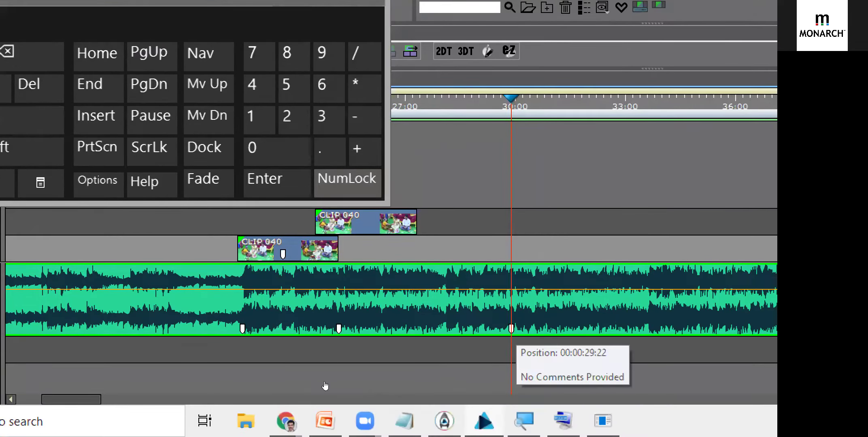
Step: Bring the whole On-Screen Keyboard into view at a larger size and close it
{"action": "mouse_move", "coordinate": [251, 325]}
{"action": "left_mouse_down"}
{"action": "mouse_move", "coordinate": [282, 327]}
{"action": "mouse_move", "coordinate": [251, 325]}
{"action": "left_mouse_up"}
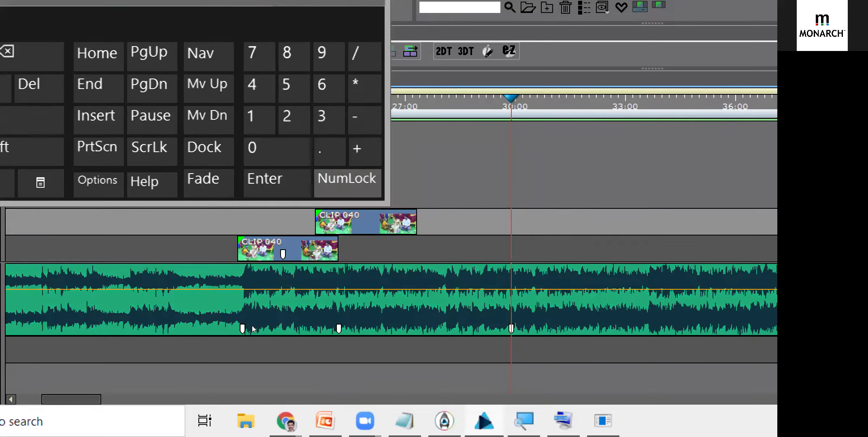
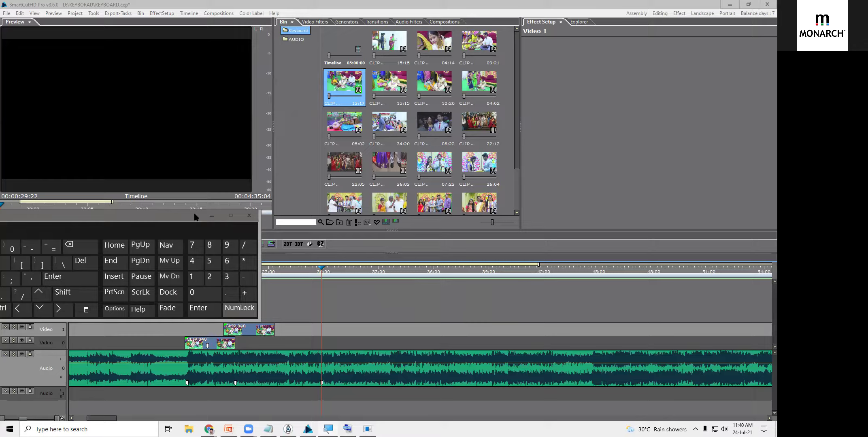
{"action": "left_click_drag", "start_coordinate": [187, 216], "coordinate": [505, 113]}
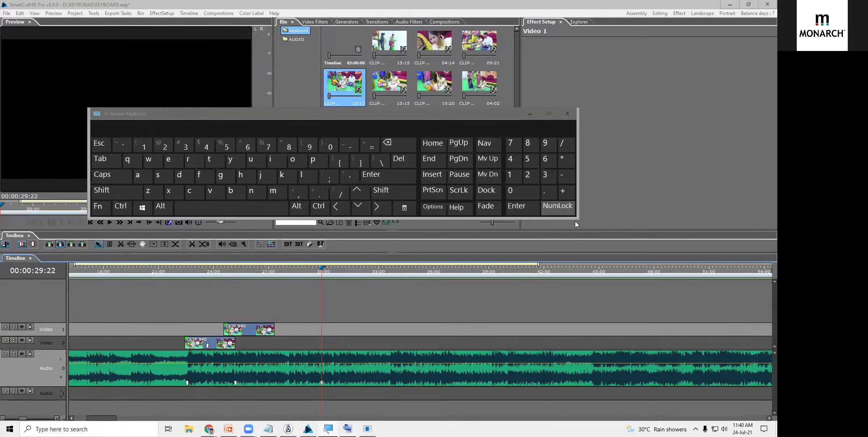
{"action": "left_click_drag", "start_coordinate": [574, 219], "coordinate": [591, 292]}
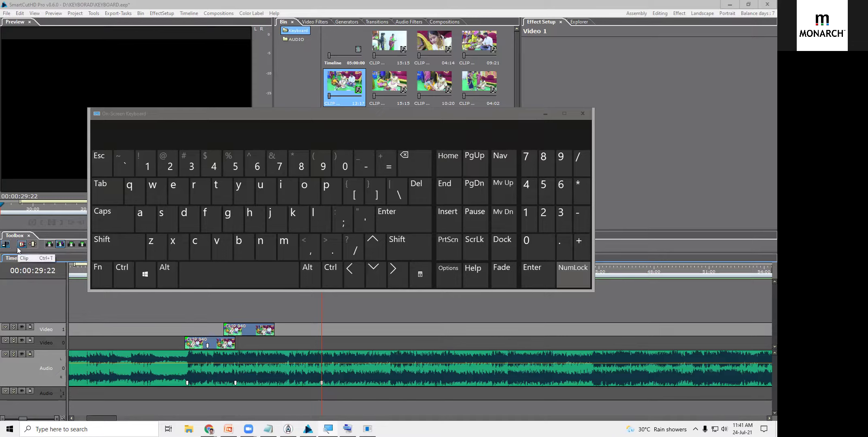
{"action": "left_click", "coordinate": [583, 115]}
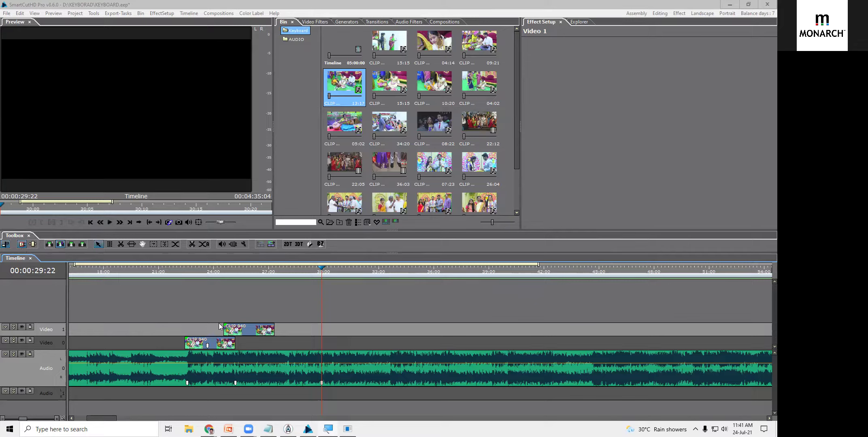
Step: Shorten the two CLIP 040 segments, starting the earlier one at its segment marker and moving the later one down to Video 0
{"action": "mouse_move", "coordinate": [224, 326]}
{"action": "left_mouse_down"}
{"action": "mouse_move", "coordinate": [247, 326]}
{"action": "mouse_move", "coordinate": [216, 326]}
{"action": "left_mouse_up"}
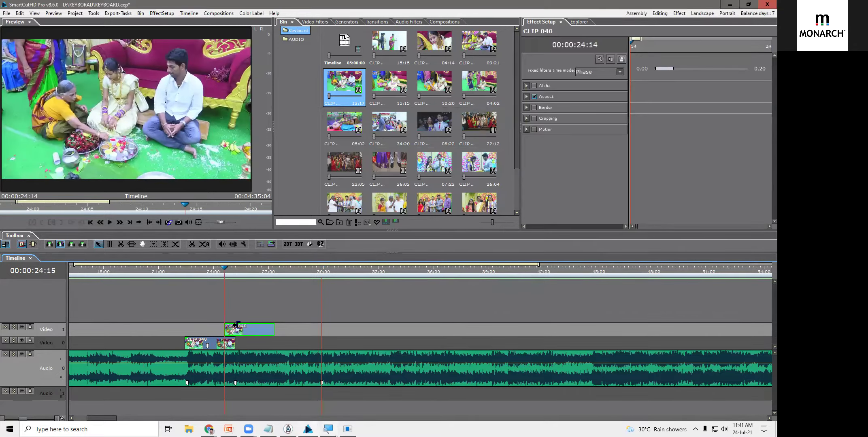
{"action": "mouse_move", "coordinate": [273, 329]}
{"action": "left_mouse_down"}
{"action": "mouse_move", "coordinate": [266, 329]}
{"action": "mouse_move", "coordinate": [273, 328]}
{"action": "left_mouse_up"}
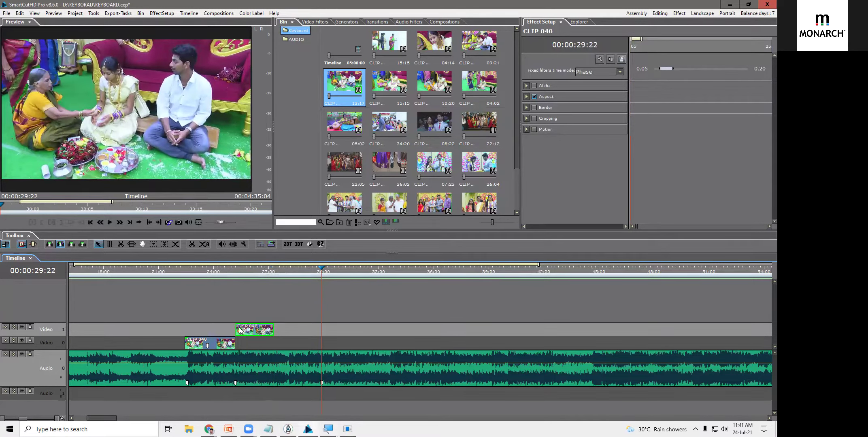
{"action": "mouse_move", "coordinate": [236, 329]}
{"action": "left_mouse_down"}
{"action": "mouse_move", "coordinate": [261, 332]}
{"action": "mouse_move", "coordinate": [242, 343]}
{"action": "left_mouse_up"}
{"action": "left_click_drag", "start_coordinate": [186, 342], "coordinate": [222, 341]}
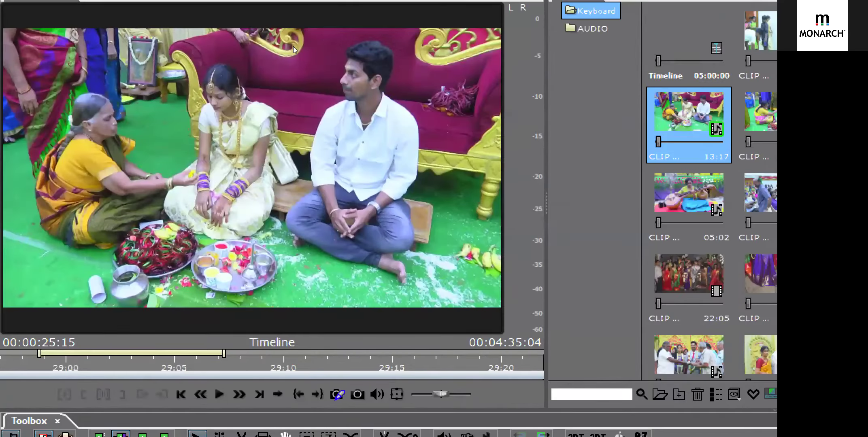
Step: Add a new folder named PRE WEDDINHG to the bin
{"action": "right_click", "coordinate": [589, 74]}
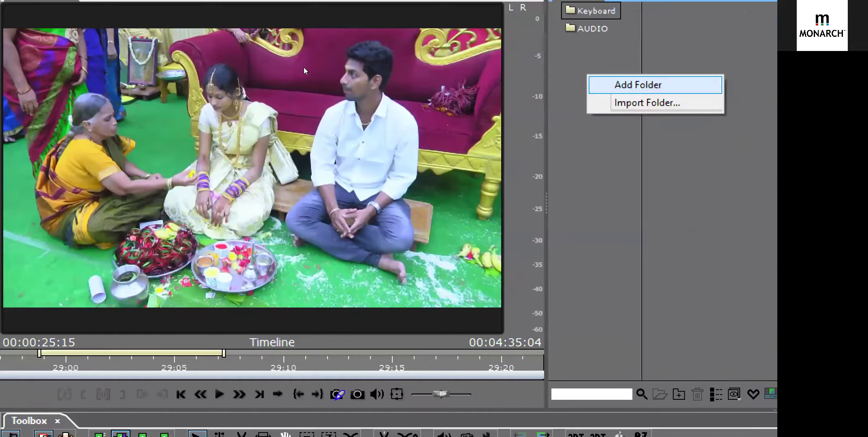
{"action": "left_click", "coordinate": [639, 84]}
{"action": "type", "text": "PRE "}
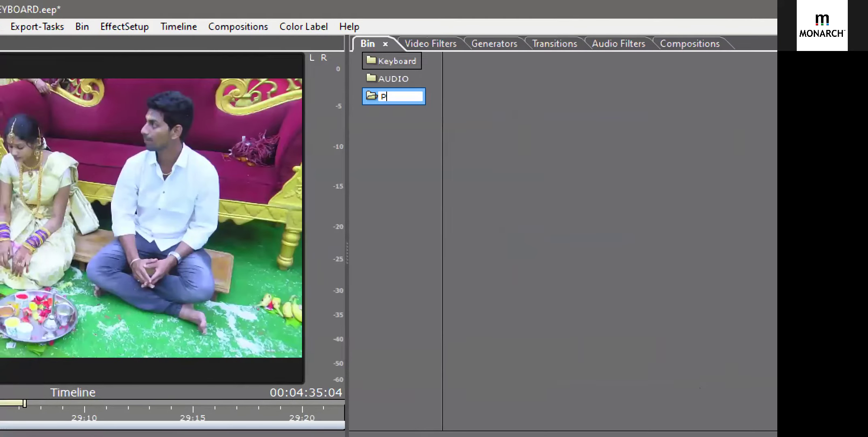
{"action": "type", "text": "WEDDINHG"}
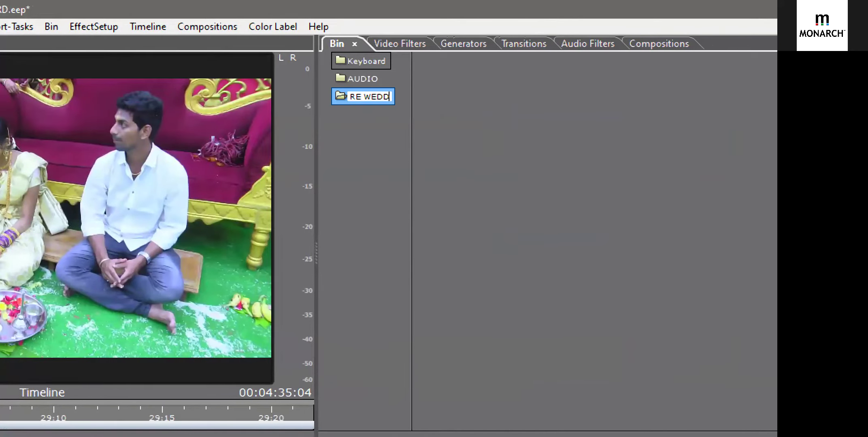
{"action": "key", "text": "Return"}
Step: Start importing media into the new bin folder and check the DOWNLOAD MATERIALS folder on drive E: for clips
{"action": "right_click", "coordinate": [461, 137]}
{"action": "left_click", "coordinate": [485, 145]}
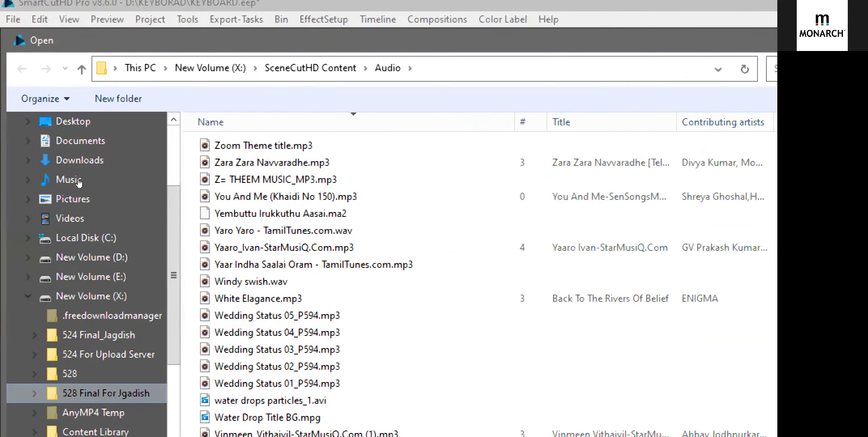
{"action": "left_click", "coordinate": [91, 295]}
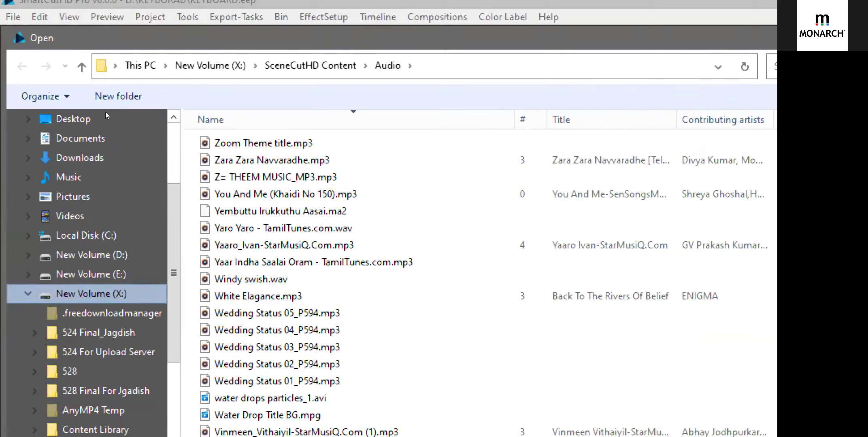
{"action": "scroll", "coordinate": [16, 147], "scroll_direction": "up", "scroll_amount": 3}
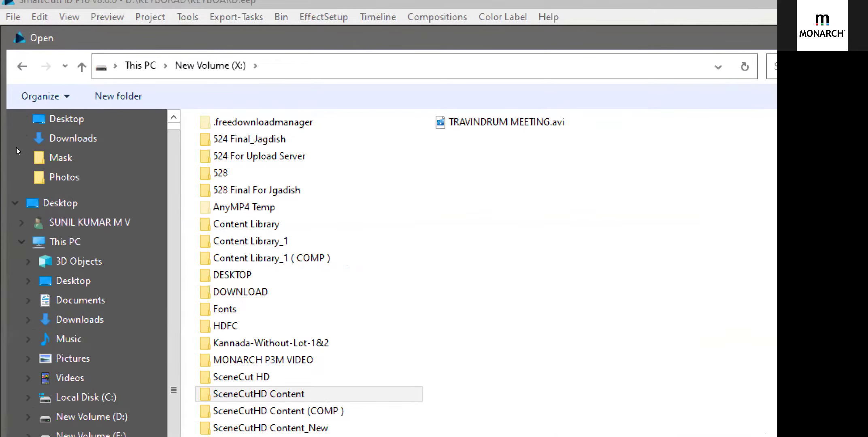
{"action": "left_click", "coordinate": [91, 406]}
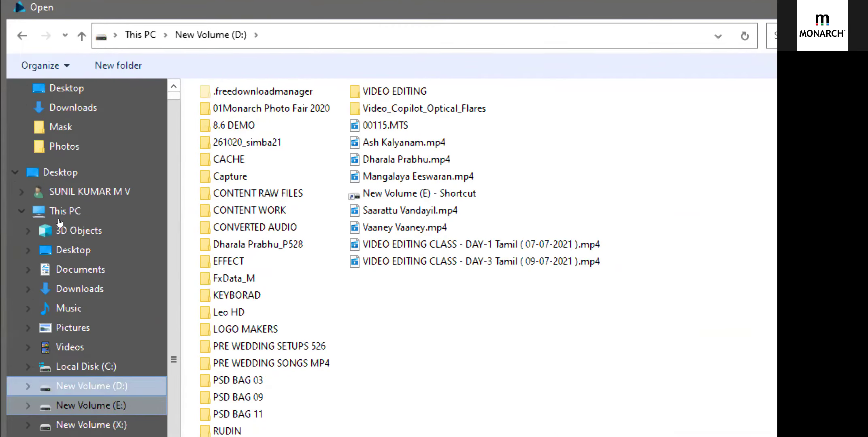
{"action": "left_click", "coordinate": [91, 402]}
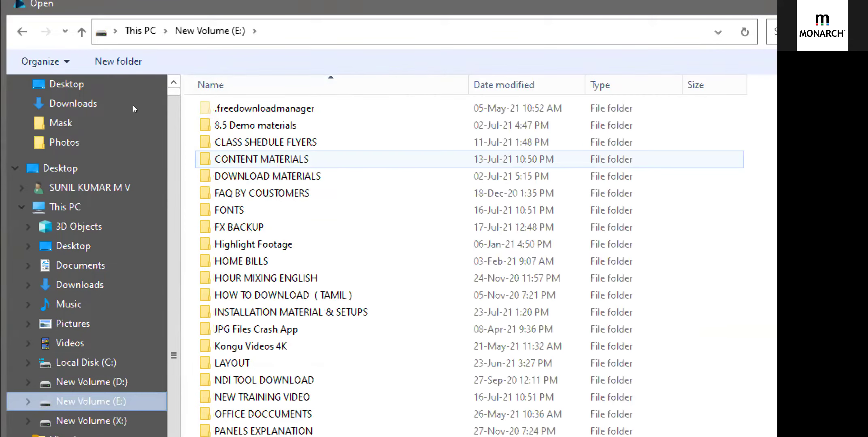
{"action": "key", "text": "Return"}
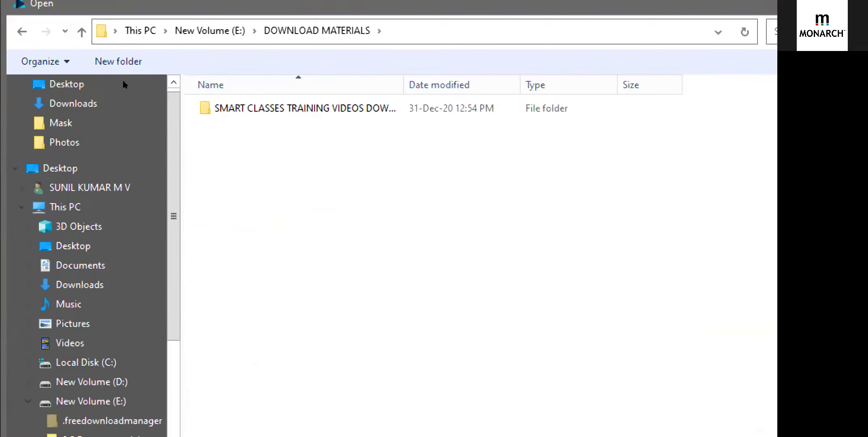
{"action": "key", "text": "BackSpace"}
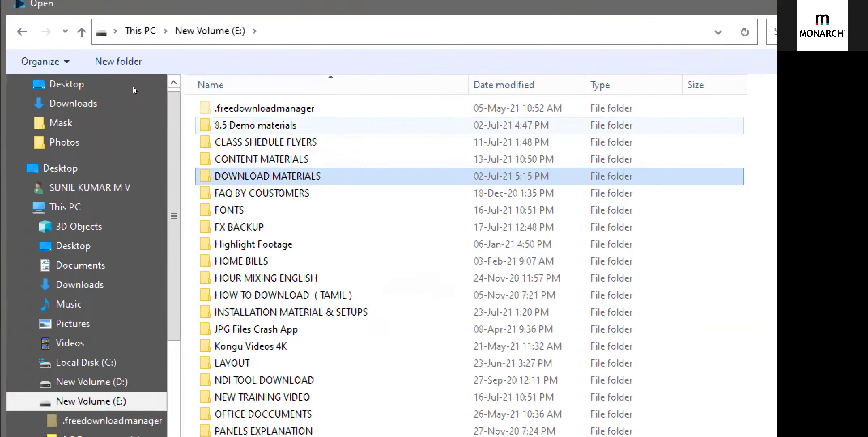
Step: Check the 8.5 Demo materials folder on drive E: for pre-wedding clips and return to the drive's root
{"action": "key", "text": "Up"}
{"action": "key", "text": "Up"}
{"action": "key", "text": "Up"}
{"action": "key", "text": "Return"}
{"action": "key", "text": "BackSpace"}
{"action": "key", "text": "BackSpace"}
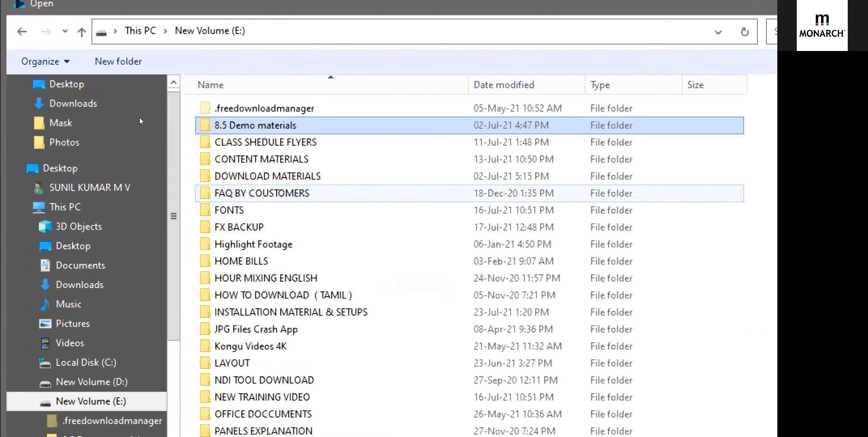
Step: Open the 01Monarch Photo Fair 2020 folder on drive D: after checking the 8.6 DEMO folder
{"action": "double_click", "coordinate": [462, 276]}
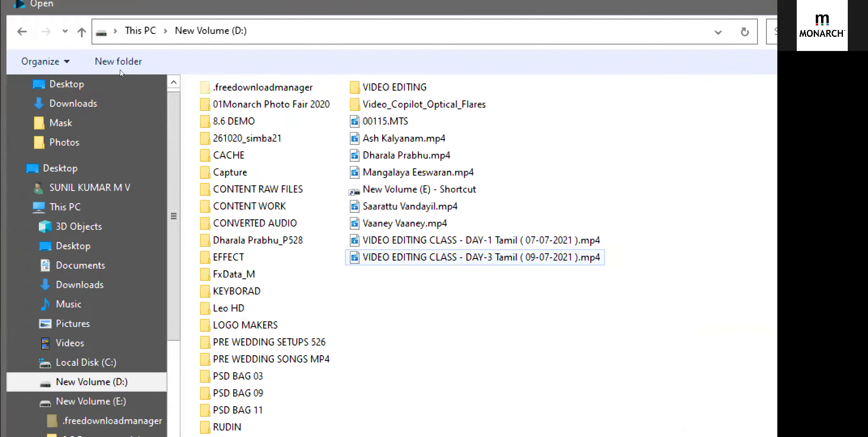
{"action": "key", "text": "Return"}
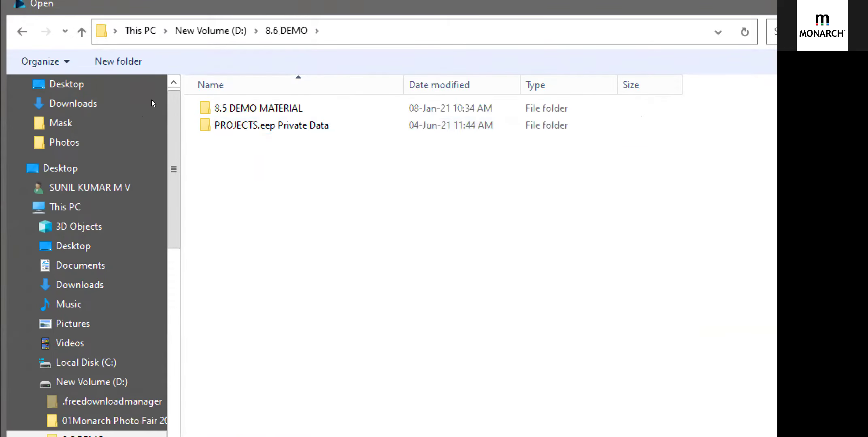
{"action": "key", "text": "BackSpace"}
{"action": "key", "text": "Up"}
{"action": "key", "text": "Return"}
Step: Look through the subfolders of 01Monarch Photo Fair 2020 for pre-wedding clips
{"action": "key", "text": "Down"}
{"action": "key", "text": "Down"}
{"action": "key", "text": "Down"}
{"action": "key", "text": "Down"}
{"action": "key", "text": "Down"}
{"action": "key", "text": "Down"}
{"action": "key", "text": "Down"}
{"action": "key", "text": "Down"}
{"action": "key", "text": "Down"}
{"action": "key", "text": "Down"}
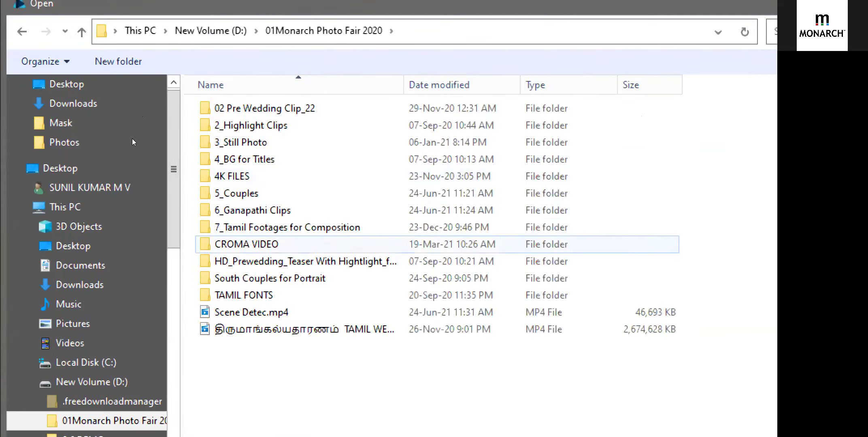
{"action": "key", "text": "Up"}
{"action": "key", "text": "Return"}
{"action": "key", "text": "BackSpace"}
{"action": "key", "text": "Home"}
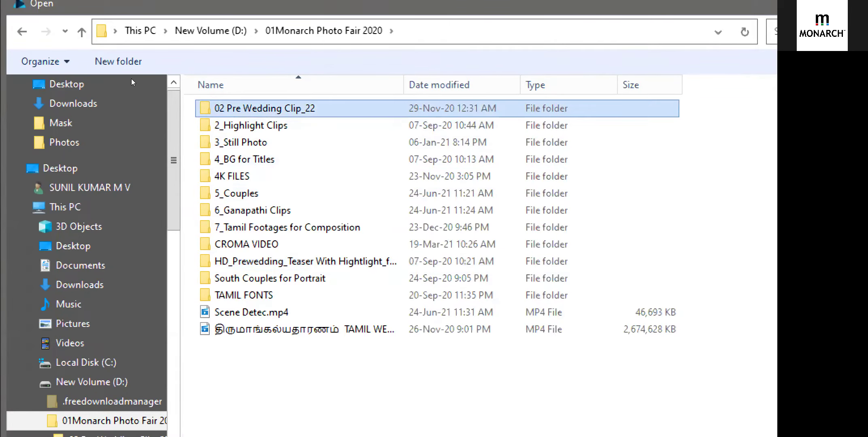
Step: Import all video clips from the 02 Pre Wedding Clip_22 folder into the new bin folder
{"action": "key", "text": "Return"}
{"action": "left_click", "coordinate": [212, 109]}
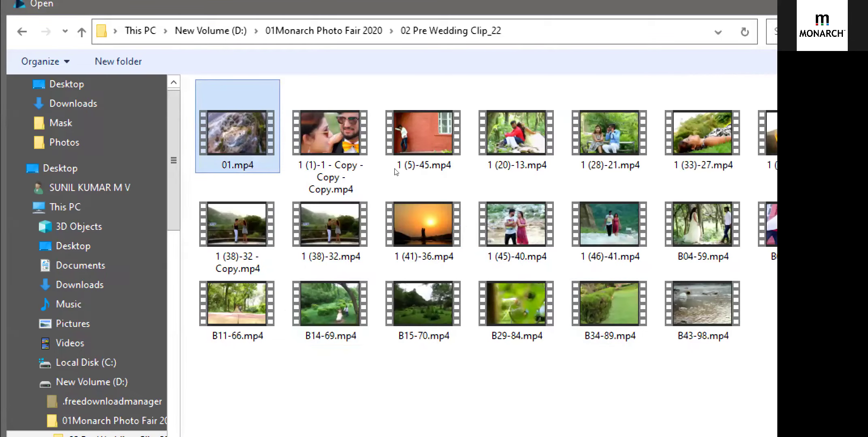
{"action": "key", "text": "ctrl+a"}
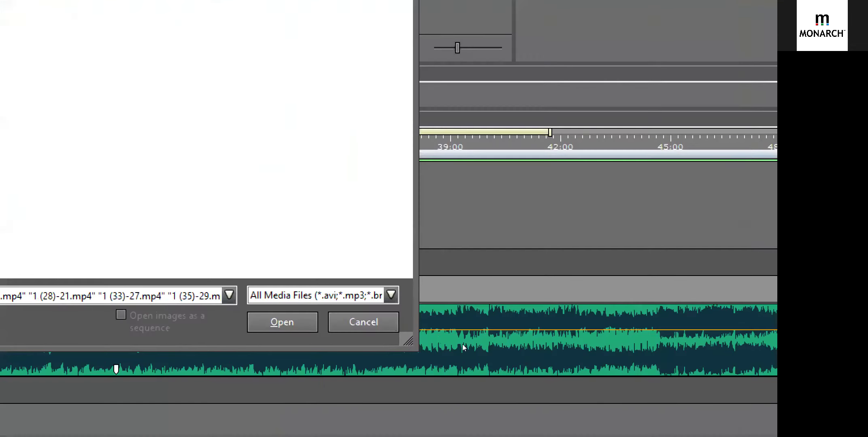
{"action": "key", "text": "Return"}
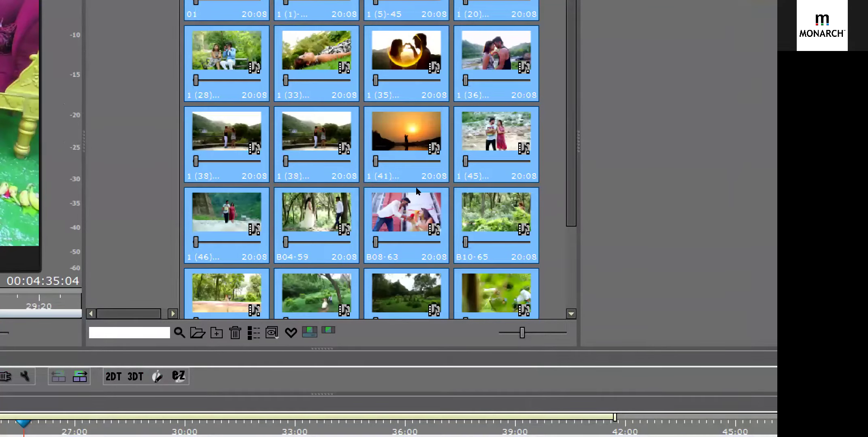
{"action": "mouse_move", "coordinate": [418, 186]}
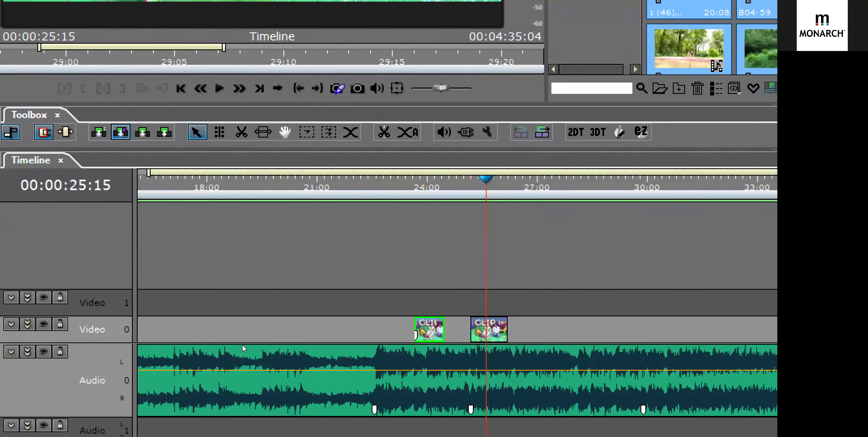
Step: Move the later CLIP 040 on Video 0 to about 00:00:20 and retrim the other clip to end at its segment marker
{"action": "left_click_drag", "start_coordinate": [485, 329], "coordinate": [291, 329]}
{"action": "left_click_drag", "start_coordinate": [415, 329], "coordinate": [384, 329]}
{"action": "left_click_drag", "start_coordinate": [444, 329], "coordinate": [403, 329]}
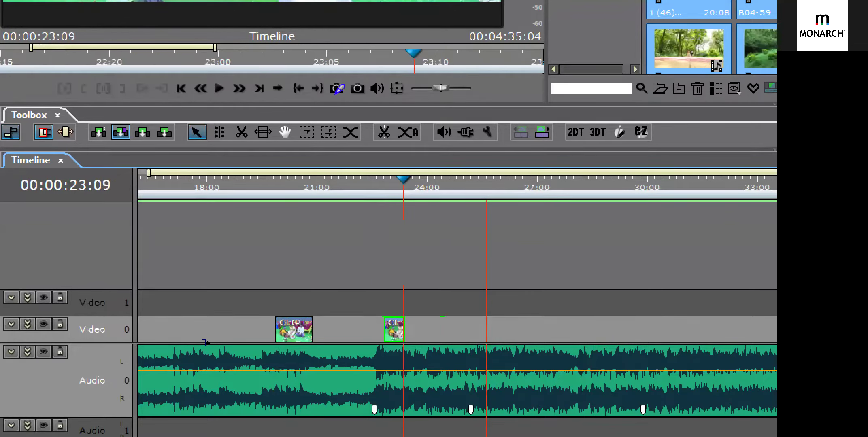
{"action": "key", "text": "ctrl+y"}
{"action": "key", "text": "ctrl+y"}
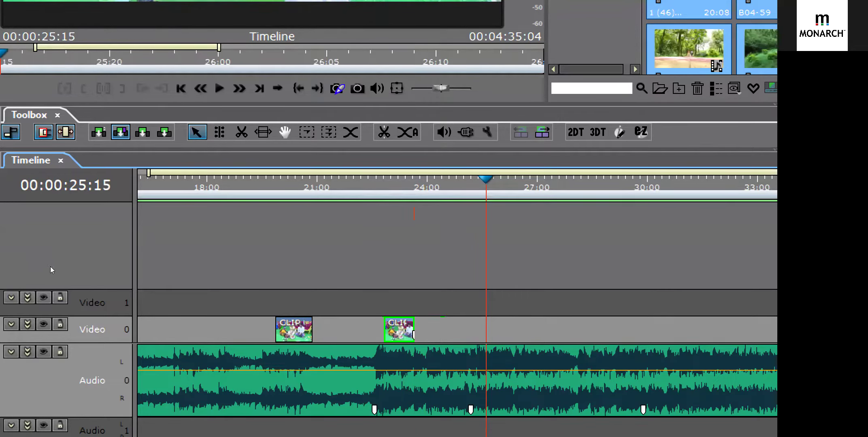
Step: Place the 1 (46)-41 clip on the Video 1 track from about 00:00:16 and set the playhead to 00:00:20:04
{"action": "key", "text": "b"}
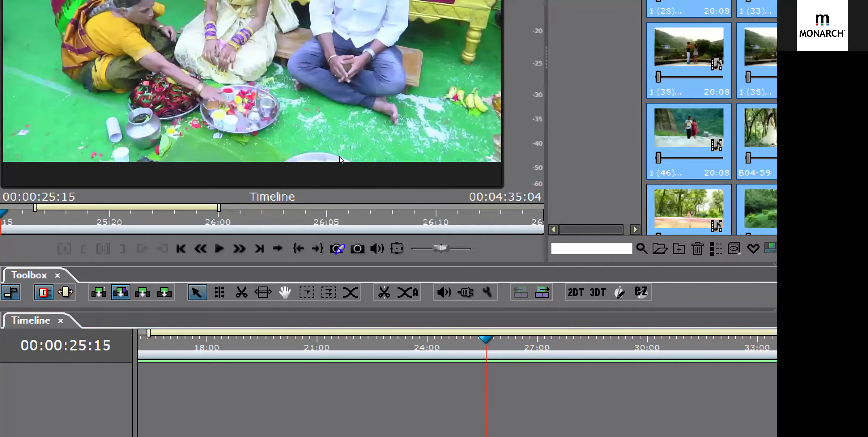
{"action": "key", "text": "Up"}
{"action": "left_click_drag", "start_coordinate": [345, 163], "coordinate": [74, 327]}
{"action": "left_click", "coordinate": [144, 270]}
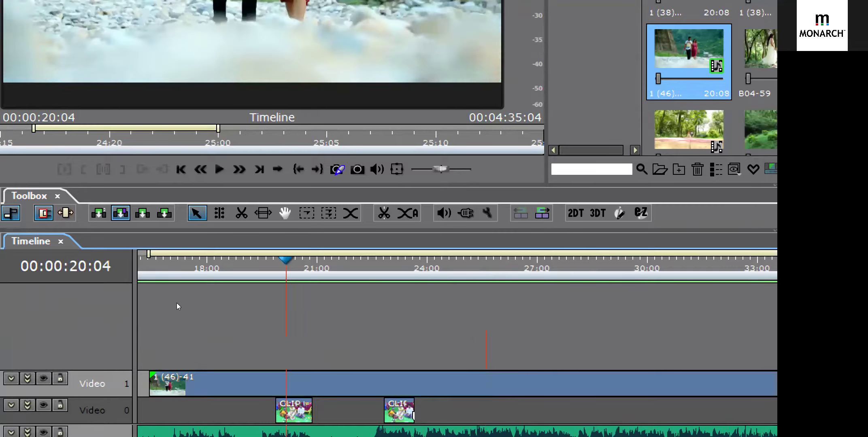
Step: Delete both CLIP 040 segments from Video 0 and move the 1 (46)-41 clip down to that track
{"action": "left_click_drag", "start_coordinate": [221, 403], "coordinate": [441, 405]}
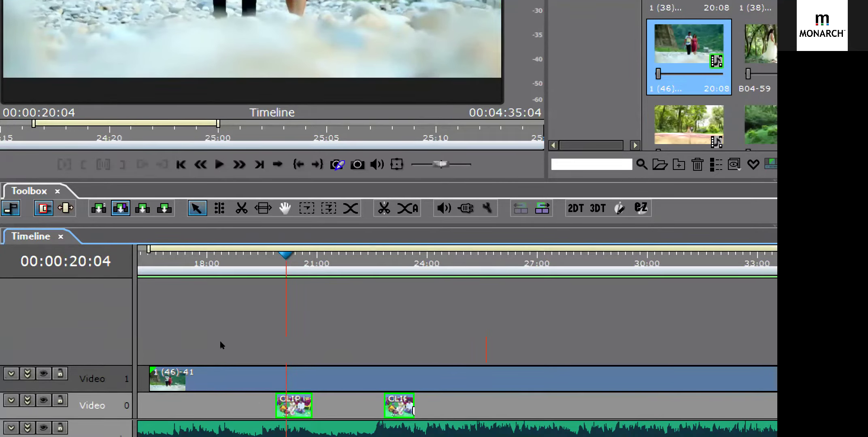
{"action": "key", "text": "Delete"}
{"action": "scroll", "coordinate": [161, 317], "scroll_direction": "down", "scroll_amount": 2}
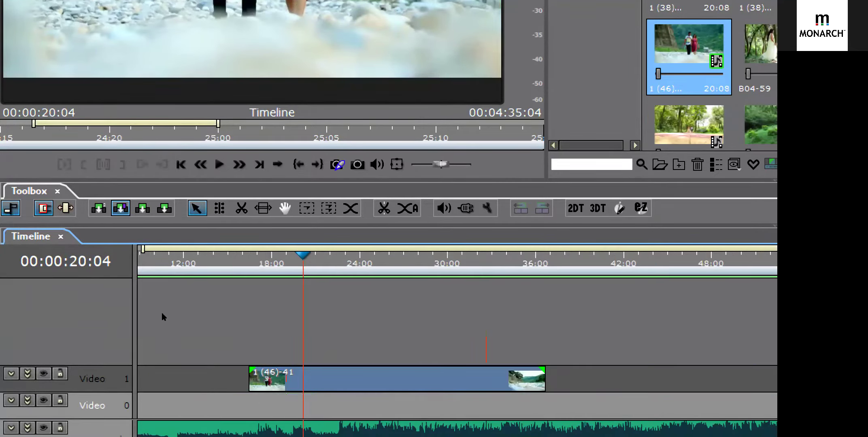
{"action": "left_click_drag", "start_coordinate": [149, 340], "coordinate": [147, 338]}
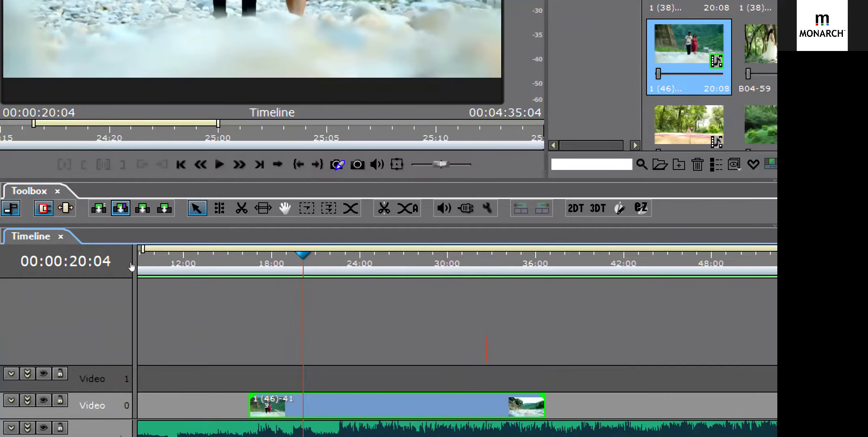
{"action": "key", "text": "space"}
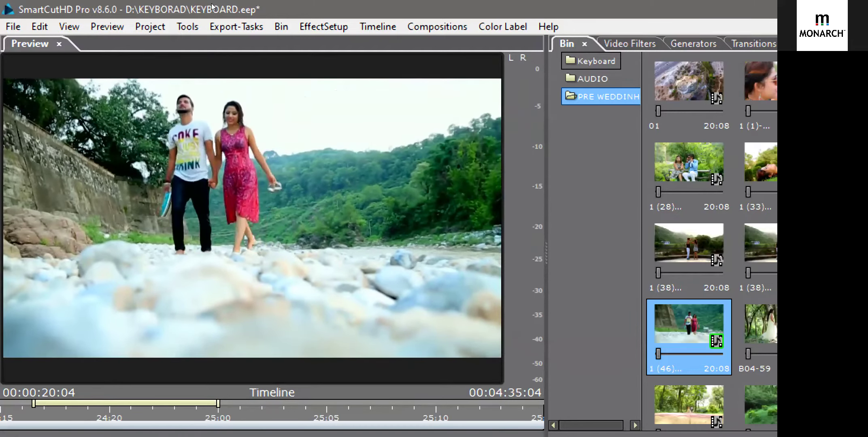
Step: Play the 1 (46)-41 clip on Video 0, set its segment speed to 50%, and keep ripple shift applied on the timeline
{"action": "key", "text": "space"}
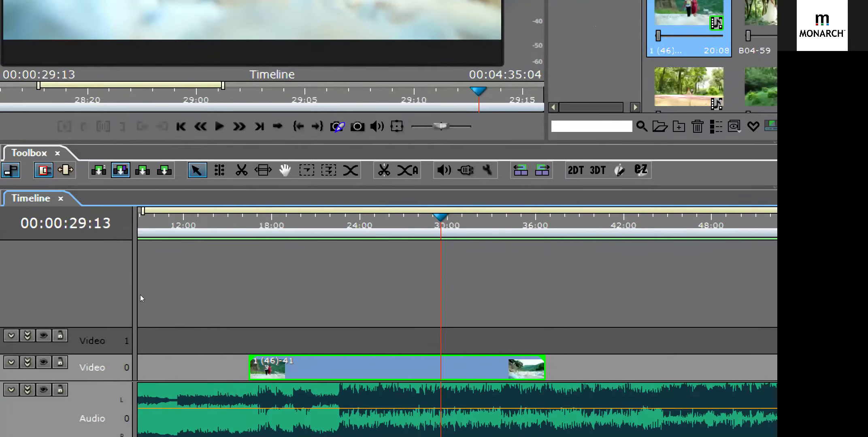
{"action": "key", "text": "a"}
{"action": "key", "text": "space"}
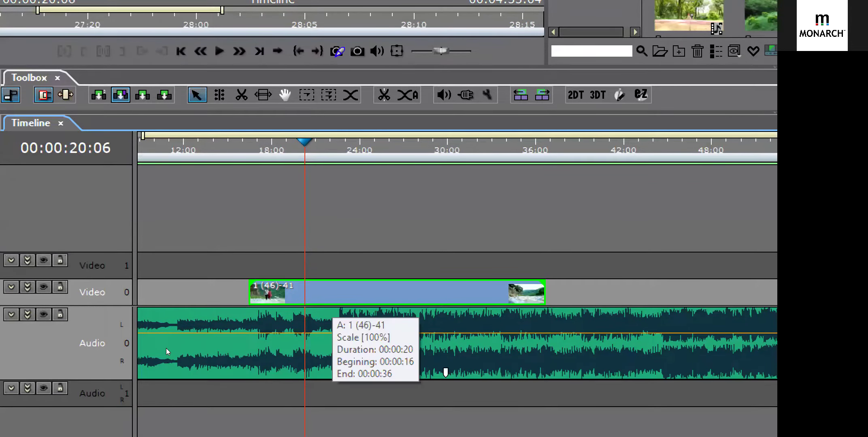
{"action": "key", "text": "ctrl+d"}
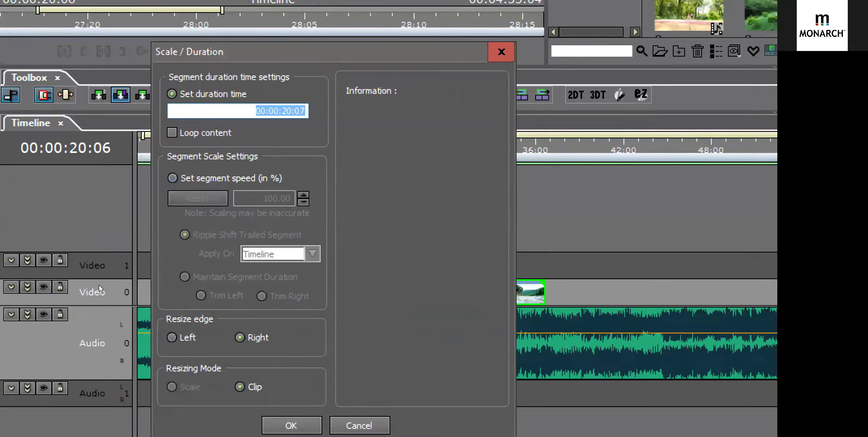
{"action": "left_click", "coordinate": [172, 178]}
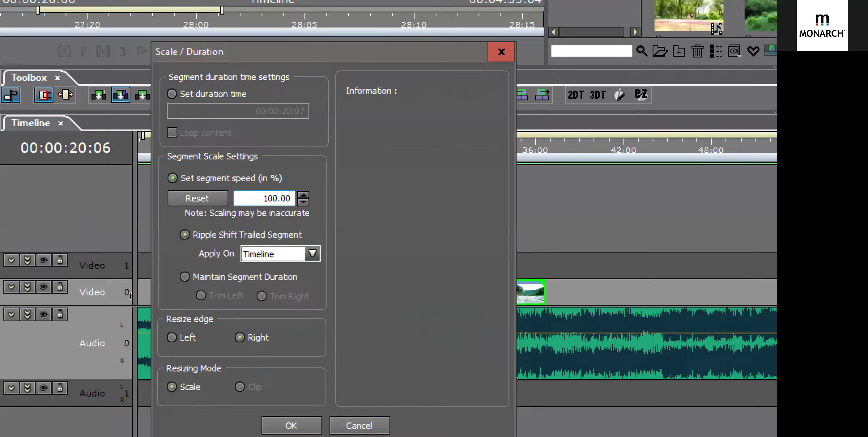
{"action": "key", "text": "Tab"}
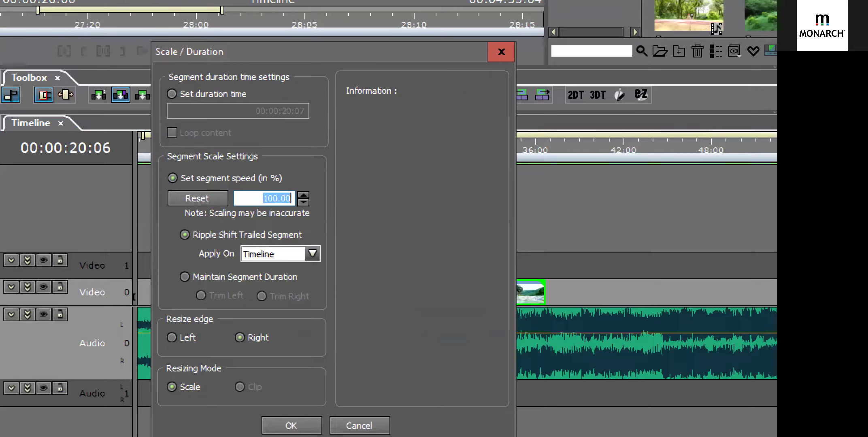
{"action": "type", "text": "50"}
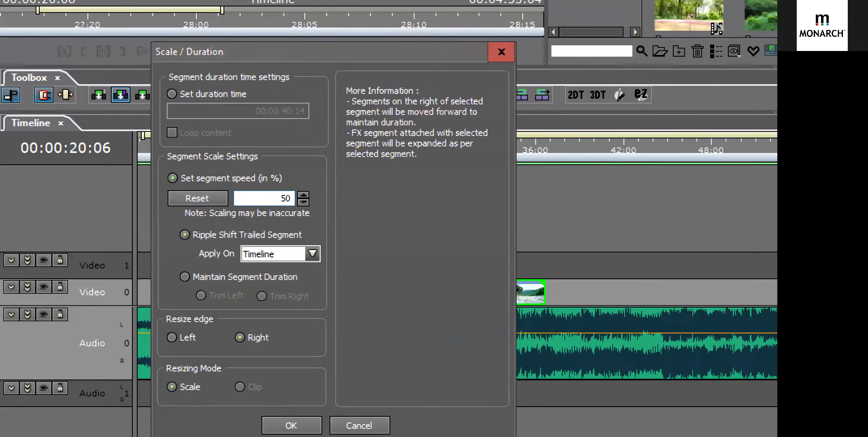
{"action": "key", "text": "Return"}
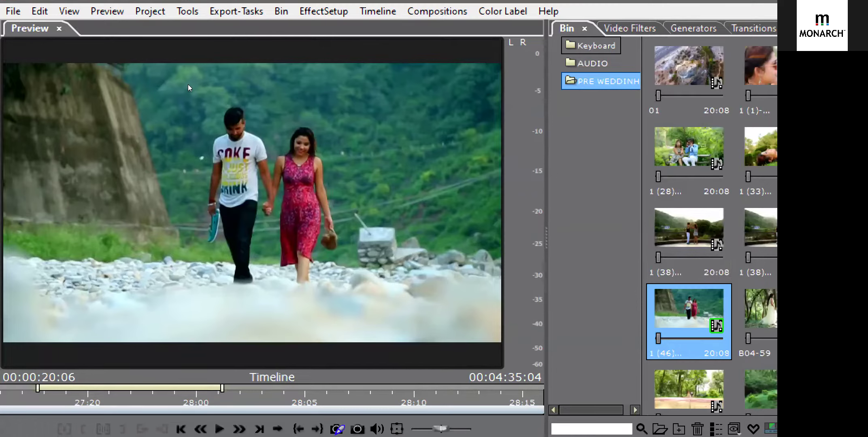
Step: Play the slowed 1 (46)-41 clip up to about 00:00:23:08 and delete it from Video 0
{"action": "left_click", "coordinate": [188, 96]}
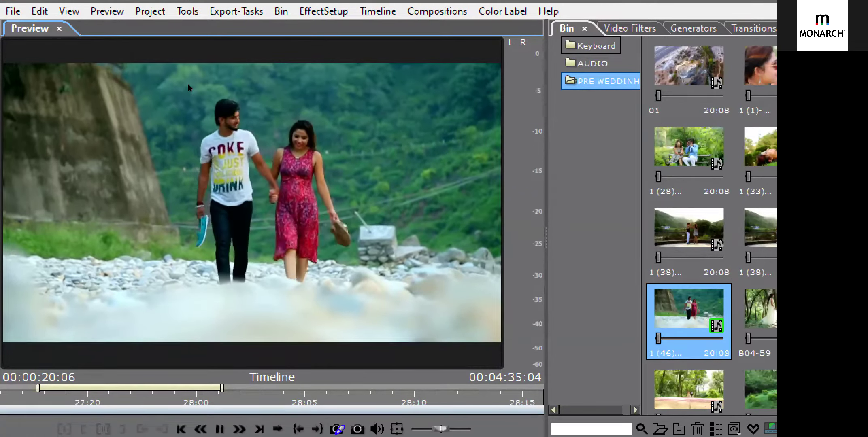
{"action": "key", "text": "space"}
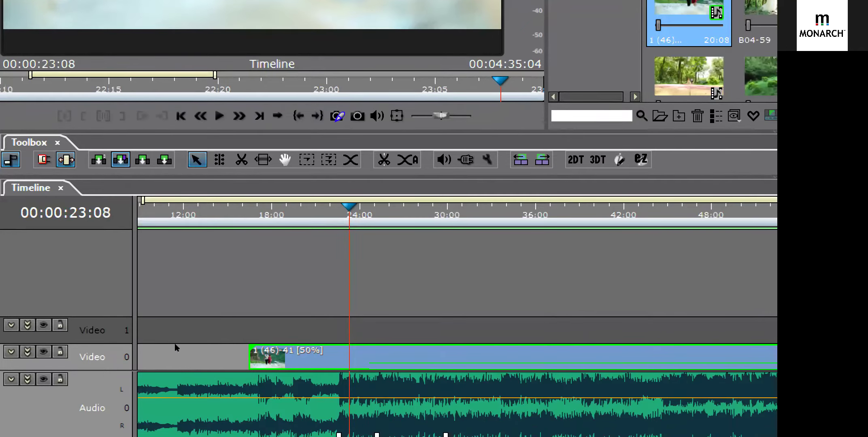
{"action": "left_click", "coordinate": [214, 339]}
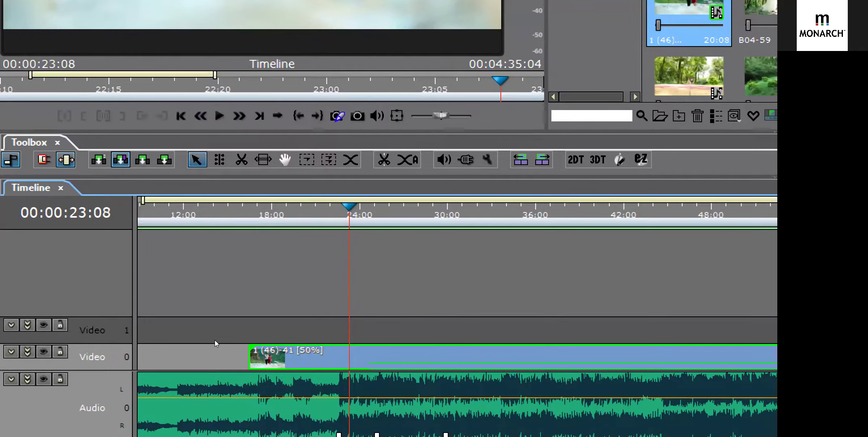
{"action": "key", "text": "Delete"}
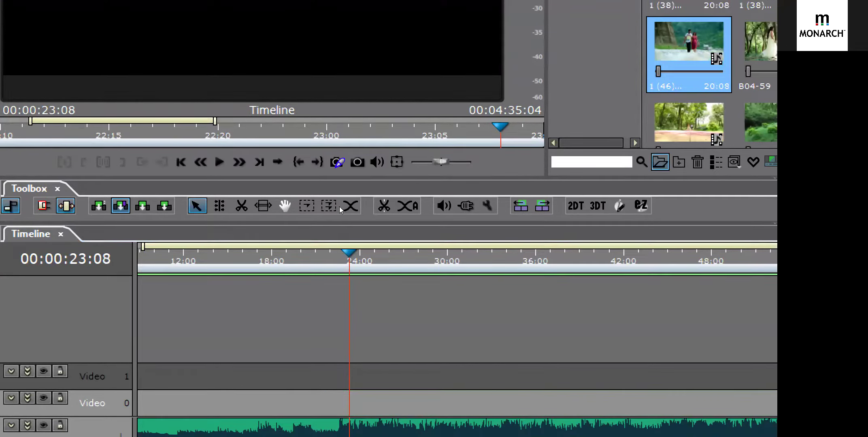
{"action": "left_click", "coordinate": [659, 162]}
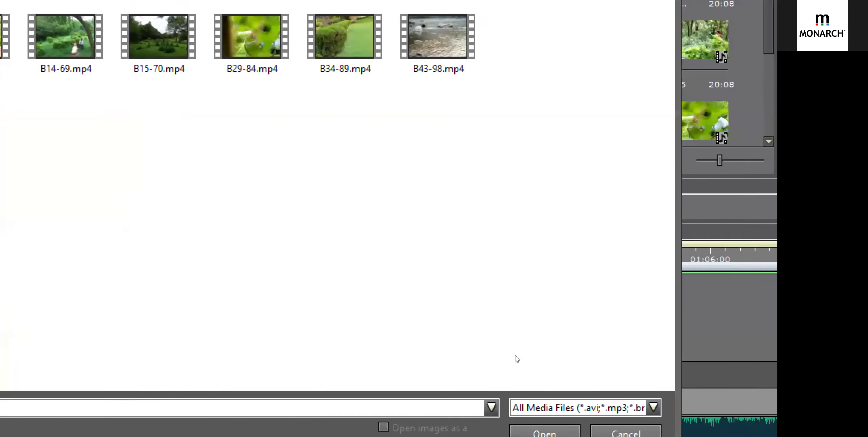
{"action": "key", "text": "Escape"}
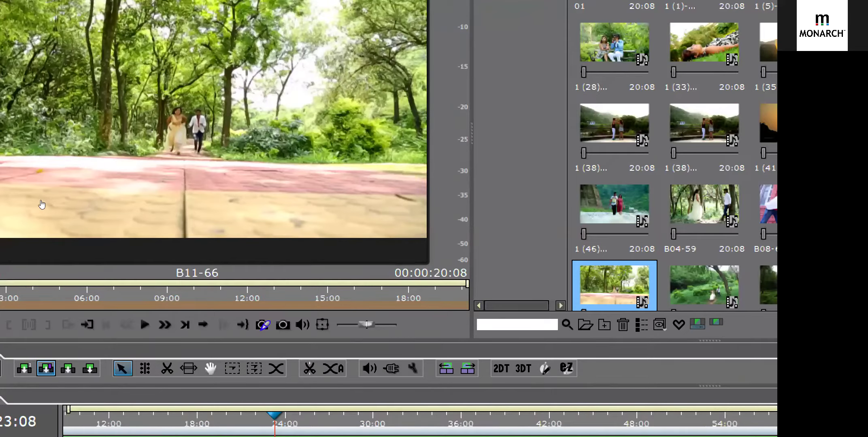
Step: Place the B11-66 clip from the bin on the Video 0 track, starting at about 00:00:17
{"action": "left_click_drag", "start_coordinate": [41, 201], "coordinate": [61, 206]}
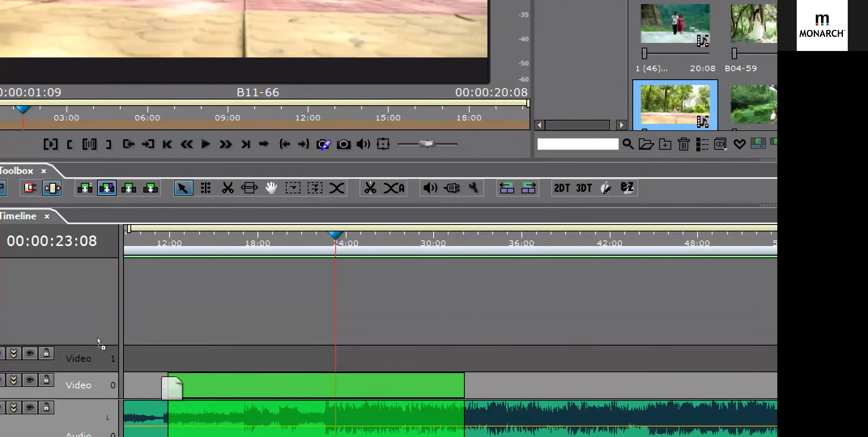
{"action": "left_click_drag", "start_coordinate": [97, 337], "coordinate": [131, 342]}
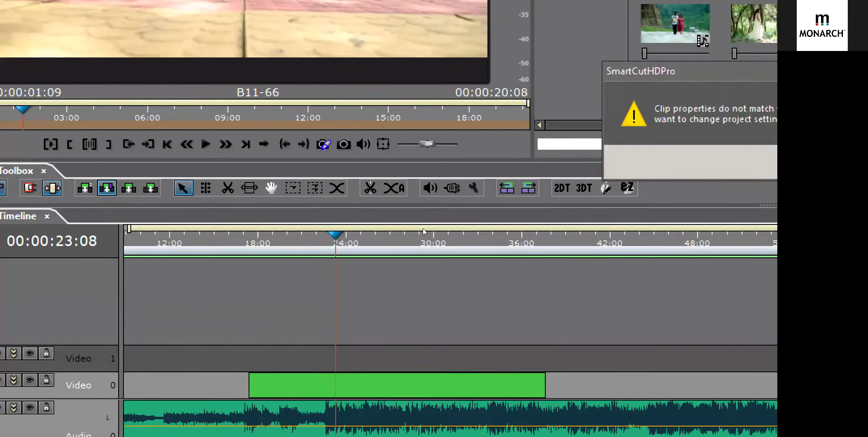
{"action": "key", "text": "Return"}
{"action": "key", "text": "space"}
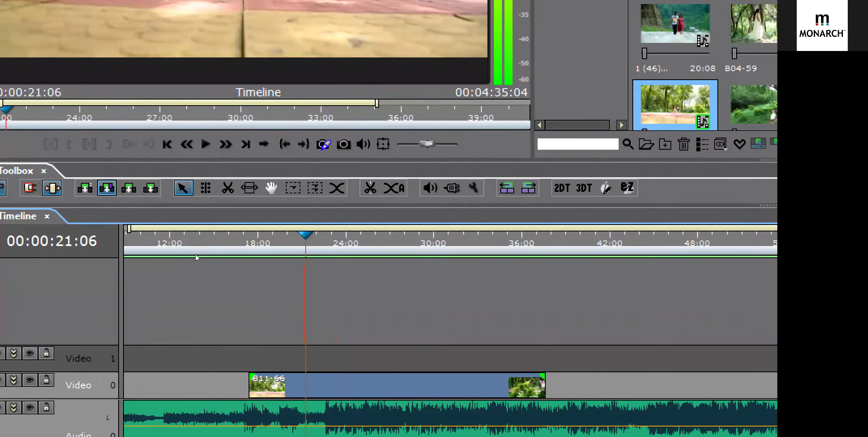
Step: Rearrange the workspace so that the Toolbox is docked below the timeline
{"action": "left_click_drag", "start_coordinate": [195, 251], "coordinate": [192, 302]}
{"action": "left_click_drag", "start_coordinate": [184, 231], "coordinate": [200, 359]}
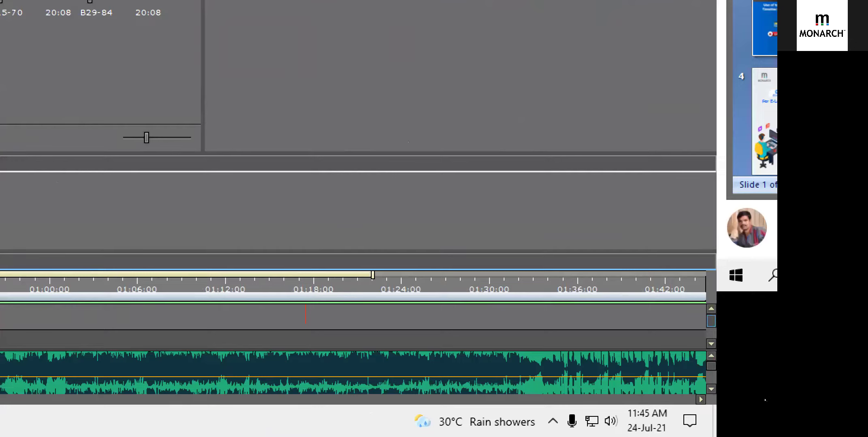
{"action": "left_click_drag", "start_coordinate": [711, 321], "coordinate": [710, 332]}
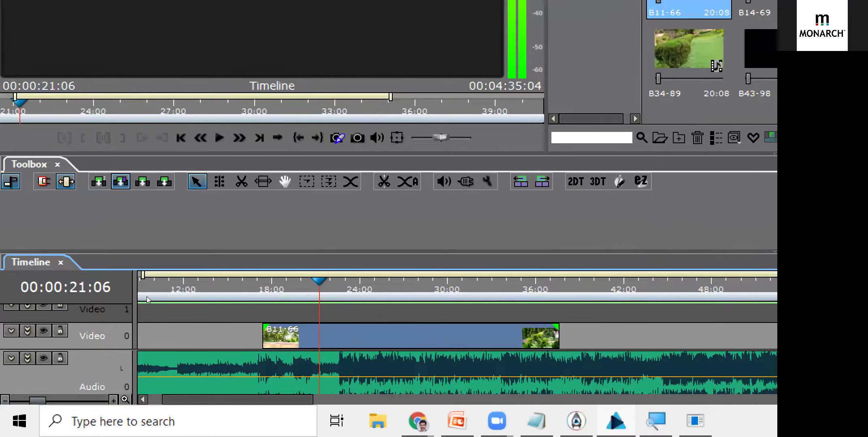
{"action": "left_click_drag", "start_coordinate": [147, 295], "coordinate": [157, 335]}
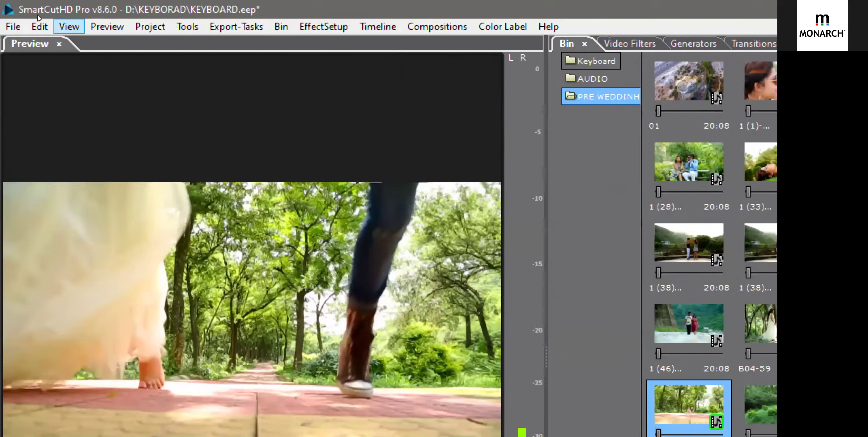
{"action": "left_click", "coordinate": [69, 26]}
{"action": "left_click", "coordinate": [134, 45]}
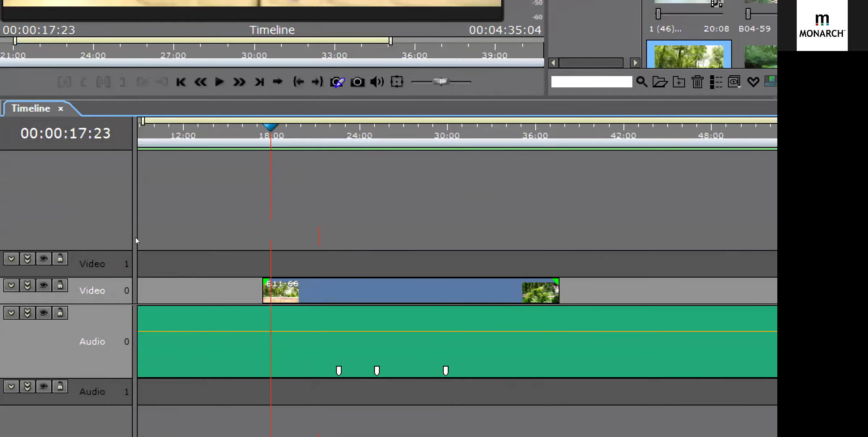
Step: Play the B11-66 clip from about 00:00:18 to review its opening seconds
{"action": "key", "text": "space"}
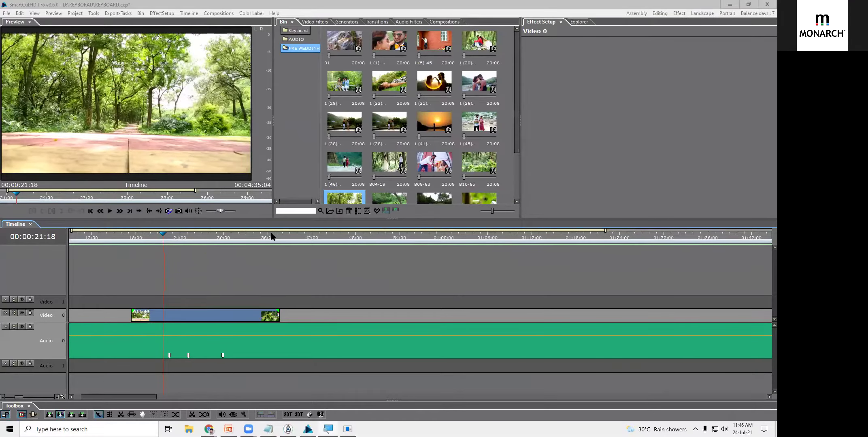
{"action": "left_click", "coordinate": [141, 237]}
{"action": "key", "text": "space"}
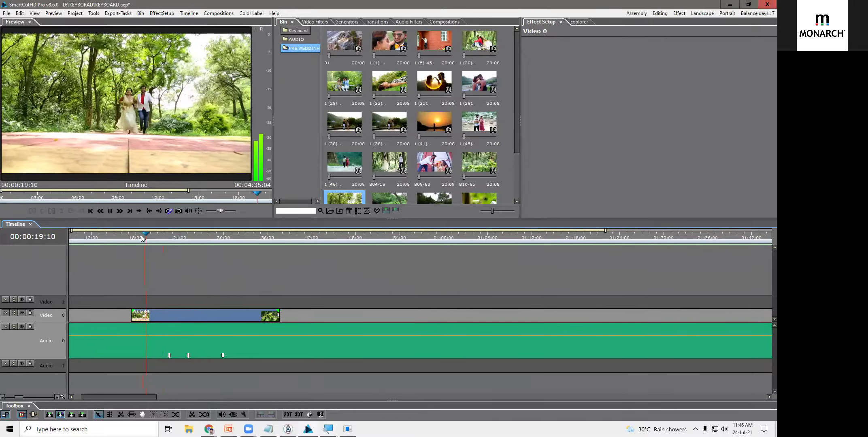
{"action": "key", "text": "space"}
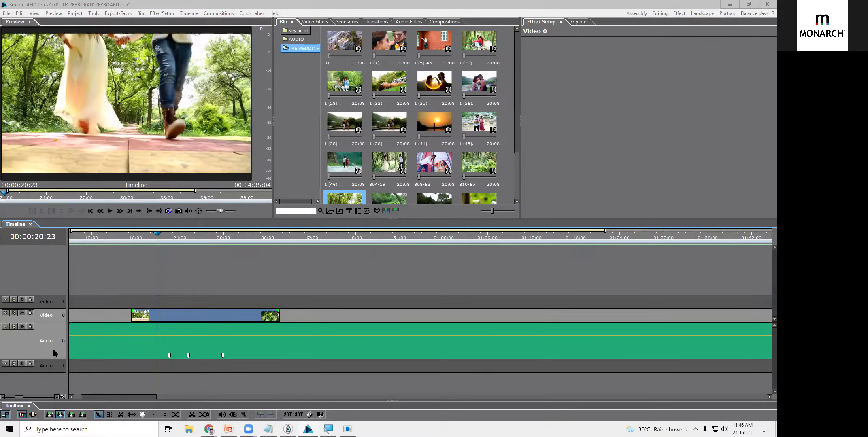
Step: Switch the resize mode to Clip and trim the start of the B11-66 clip to the playhead at about 00:00:18
{"action": "left_click", "coordinate": [22, 415]}
{"action": "left_click_drag", "start_coordinate": [135, 238], "coordinate": [140, 237]}
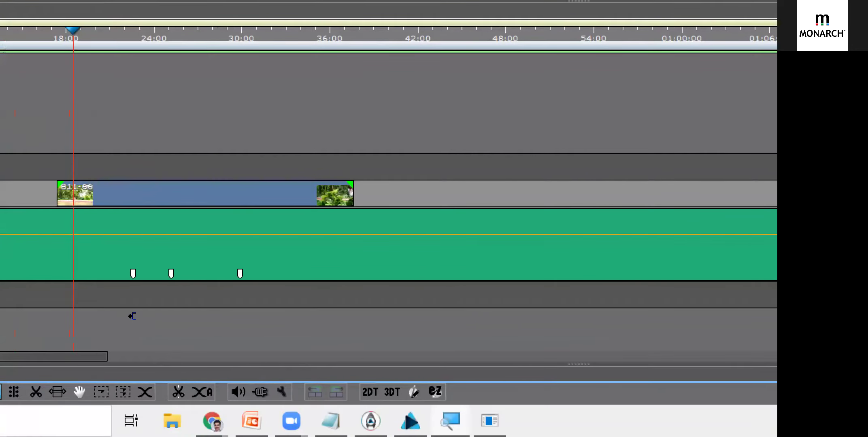
{"action": "left_click_drag", "start_coordinate": [57, 195], "coordinate": [73, 196]}
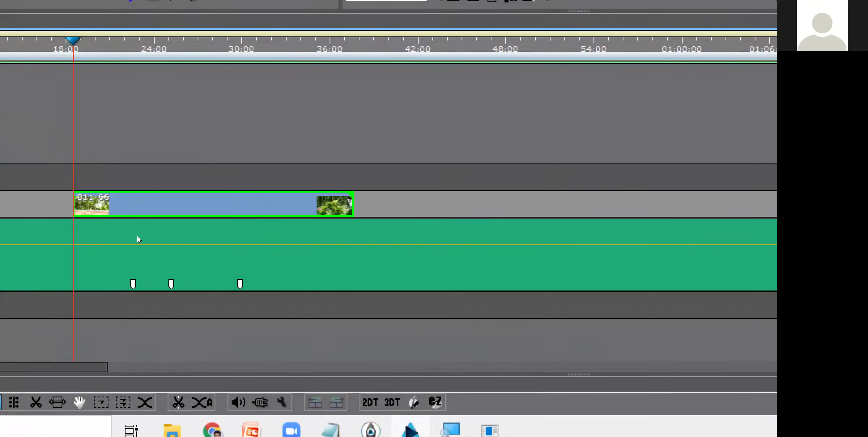
{"action": "left_click", "coordinate": [147, 230]}
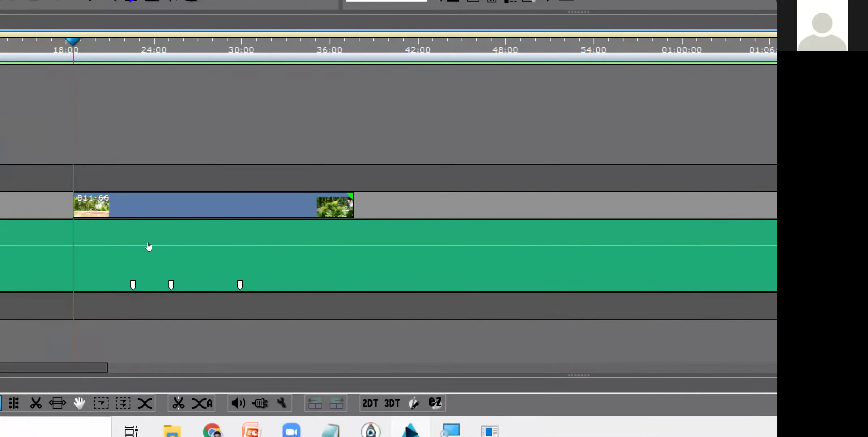
Step: Trim the end of the B11-66 clip to the playhead at 00:00:21:12 and switch the resize mode to Scale
{"action": "left_click_drag", "start_coordinate": [73, 42], "coordinate": [180, 41]}
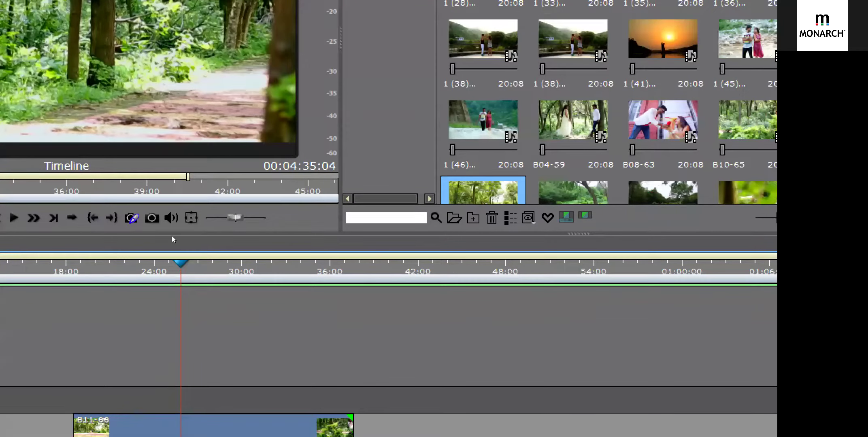
{"action": "left_click", "coordinate": [129, 204]}
{"action": "left_click_drag", "start_coordinate": [129, 263], "coordinate": [100, 263]}
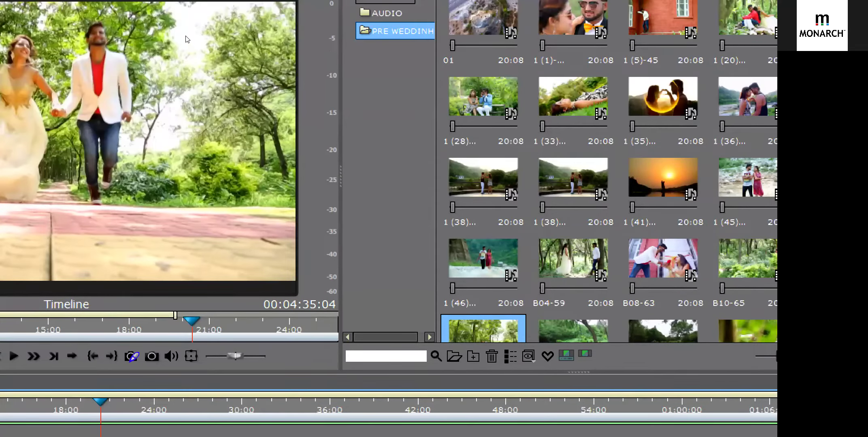
{"action": "key", "text": "space"}
{"action": "key", "text": "space"}
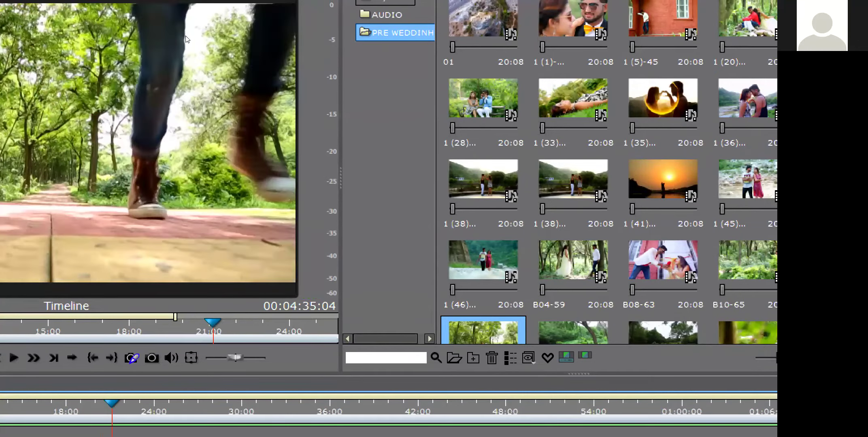
{"action": "key", "text": "space"}
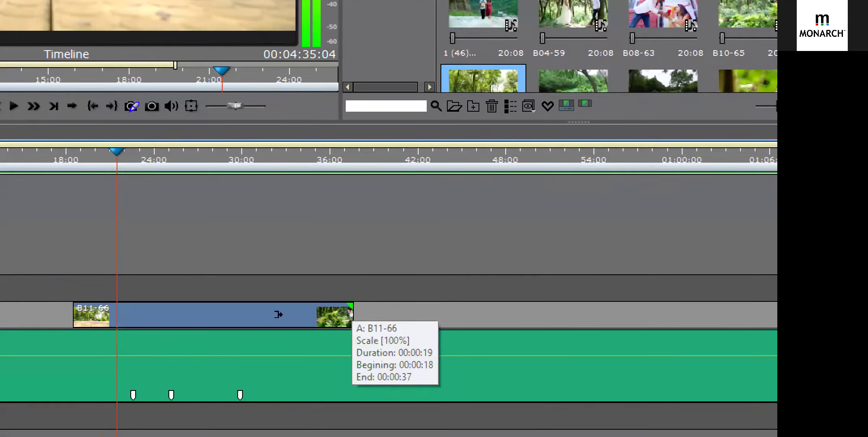
{"action": "left_click_drag", "start_coordinate": [279, 314], "coordinate": [159, 316]}
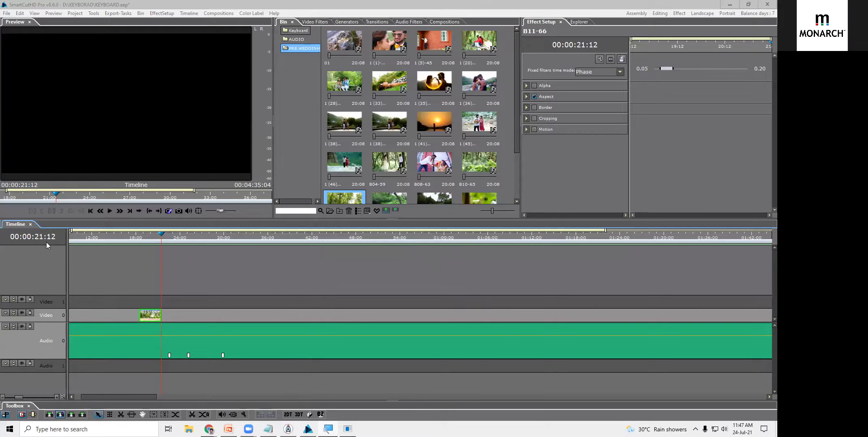
{"action": "left_click", "coordinate": [33, 415]}
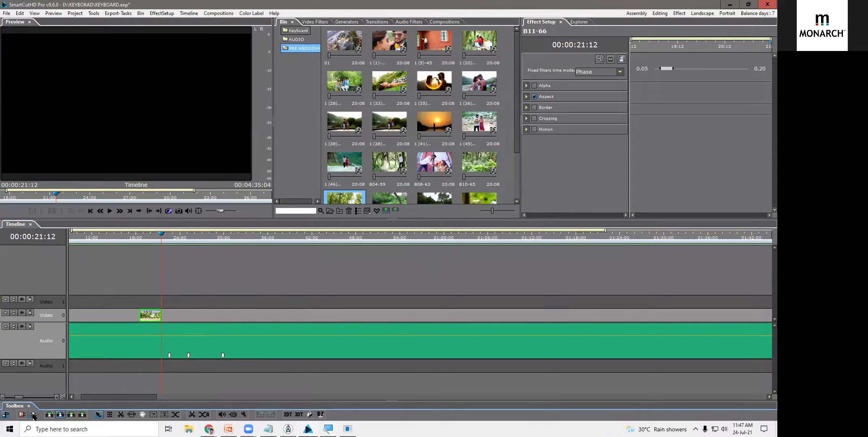
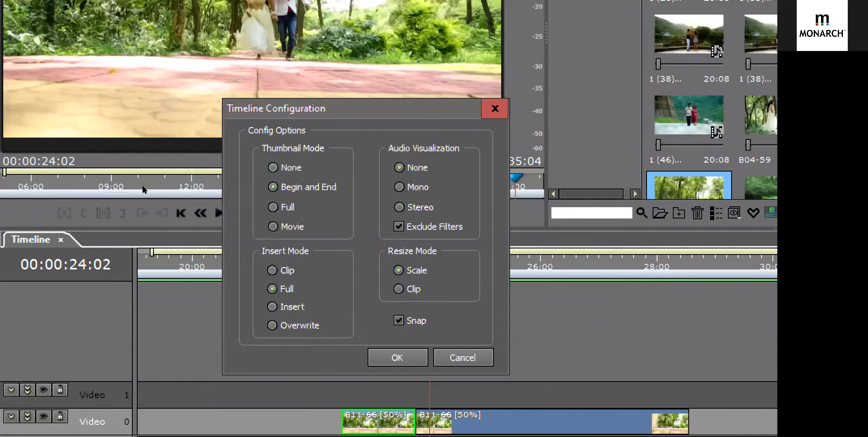
Step: Turn off the timeline thumbnails and shorten the second B11-66 segment to end at the playhead at about 00:00:24:02
{"action": "left_click", "coordinate": [396, 357]}
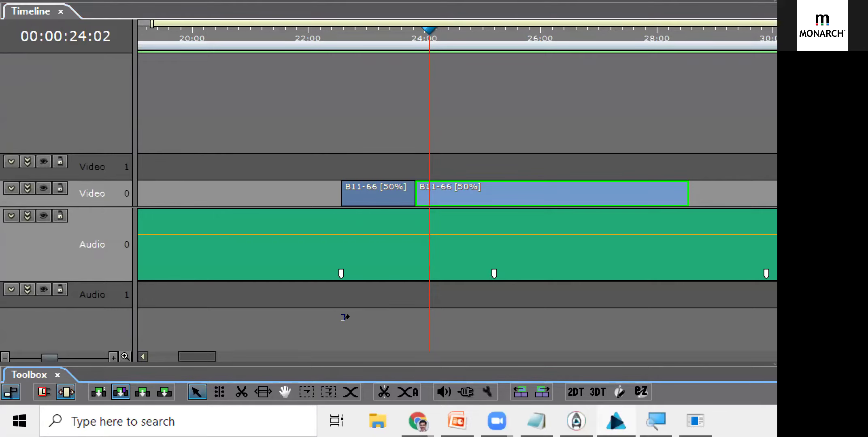
{"action": "left_click_drag", "start_coordinate": [688, 194], "coordinate": [457, 194]}
{"action": "left_click_drag", "start_coordinate": [225, 318], "coordinate": [217, 318]}
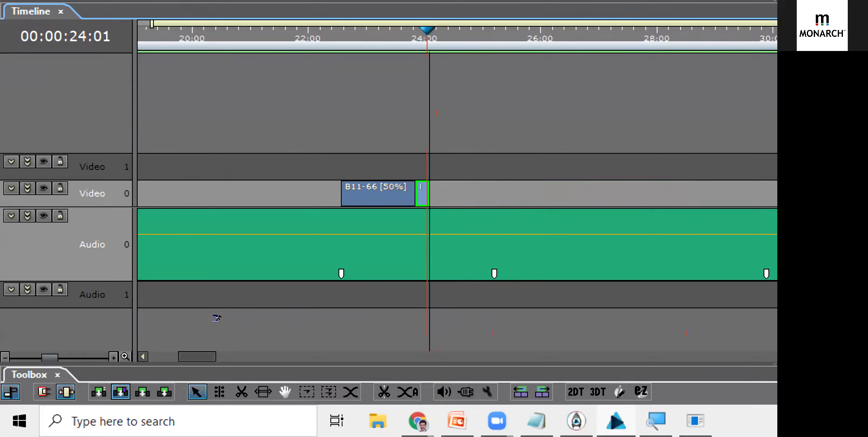
Step: Stretch the end of the short second B11-66 segment slightly past the playhead at 00:00:24:02
{"action": "left_click_drag", "start_coordinate": [214, 318], "coordinate": [214, 317]}
{"action": "scroll", "coordinate": [213, 316], "scroll_direction": "up", "scroll_amount": 1}
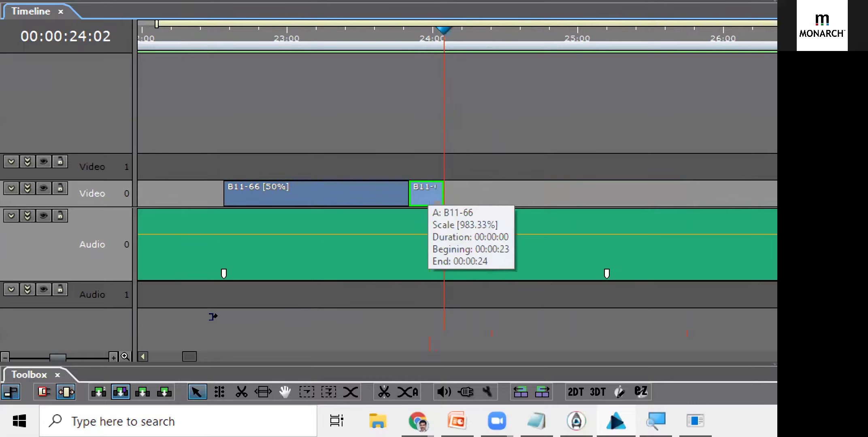
{"action": "scroll", "coordinate": [212, 316], "scroll_direction": "up", "scroll_amount": 2}
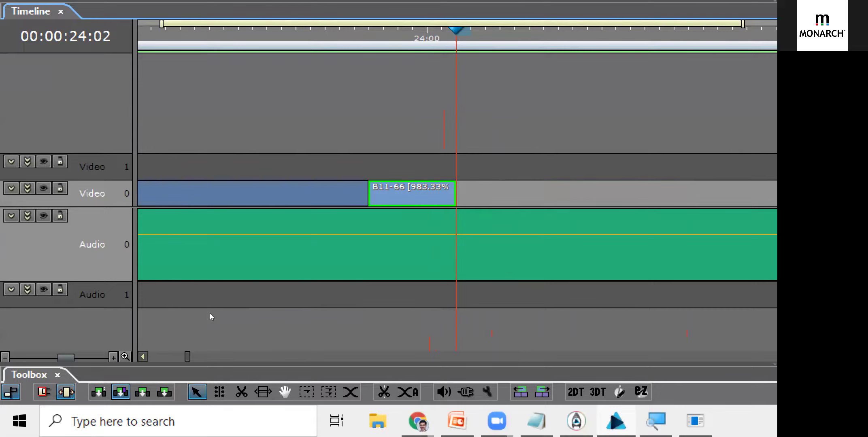
{"action": "mouse_move", "coordinate": [233, 313]}
{"action": "left_mouse_down"}
{"action": "mouse_move", "coordinate": [213, 310]}
{"action": "mouse_move", "coordinate": [238, 309]}
{"action": "left_mouse_up"}
{"action": "scroll", "coordinate": [237, 305], "scroll_direction": "down", "scroll_amount": 5}
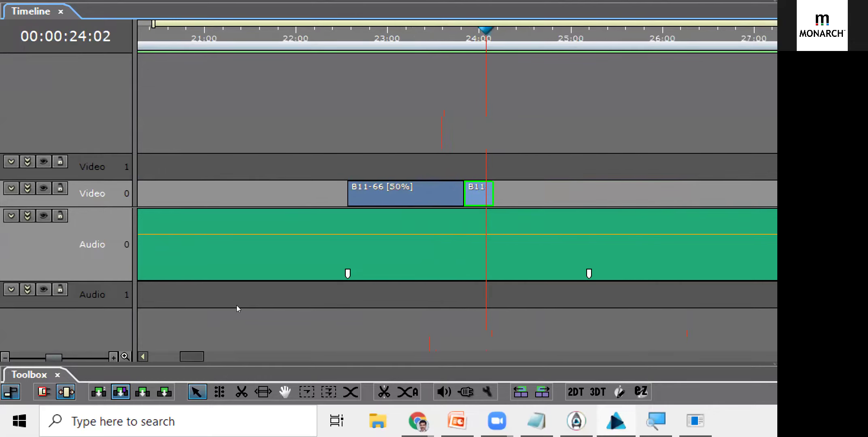
{"action": "scroll", "coordinate": [236, 305], "scroll_direction": "down", "scroll_amount": 1}
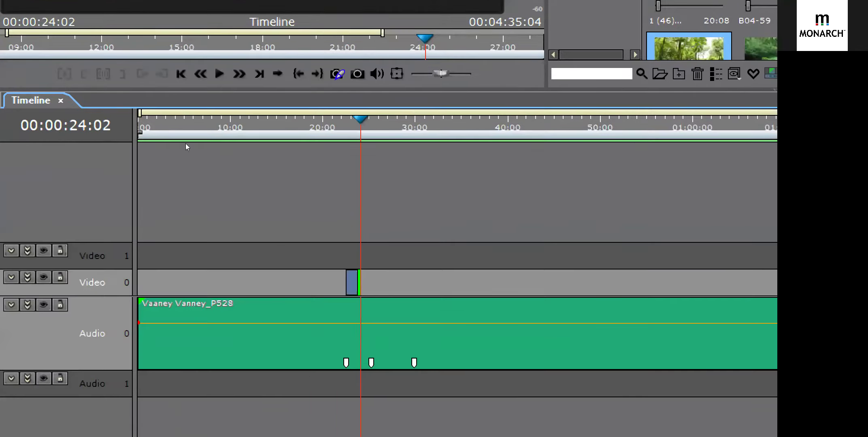
Step: Play and scrub through the join between the first B11-66 segment and the sped-up second segment
{"action": "scroll", "coordinate": [167, 235], "scroll_direction": "down", "scroll_amount": 2}
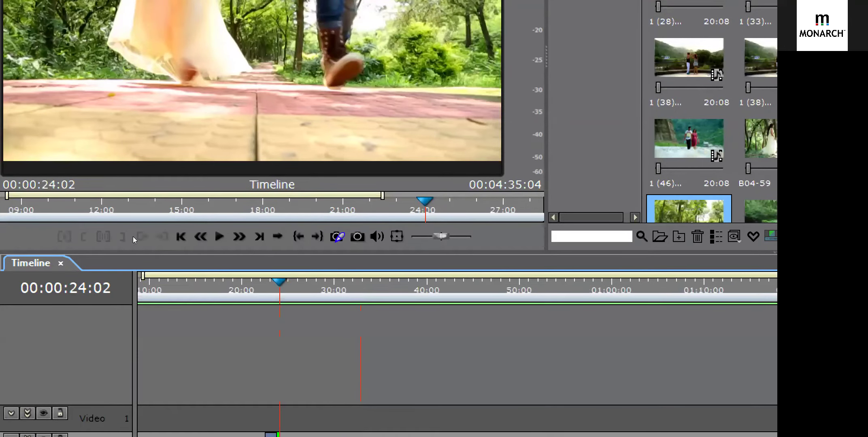
{"action": "key", "text": "a"}
{"action": "key", "text": "space"}
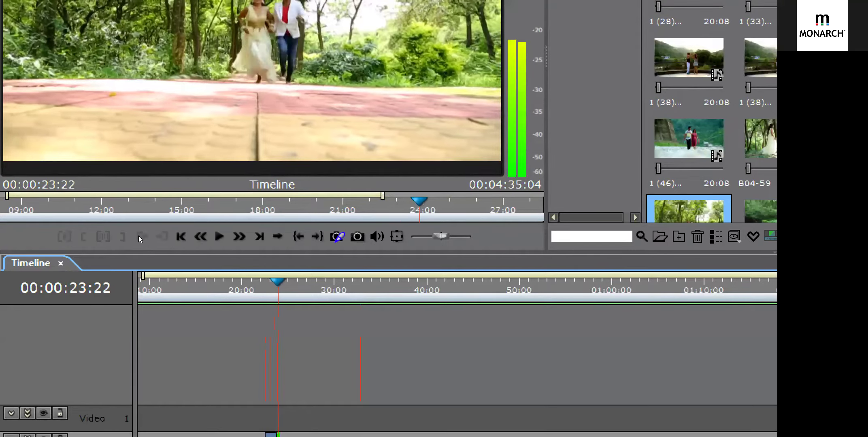
{"action": "key", "text": "Left"}
{"action": "key", "text": "Left"}
{"action": "key", "text": "Left"}
{"action": "key", "text": "Left"}
{"action": "key", "text": "Left"}
{"action": "key", "text": "Left"}
{"action": "key", "text": "Left"}
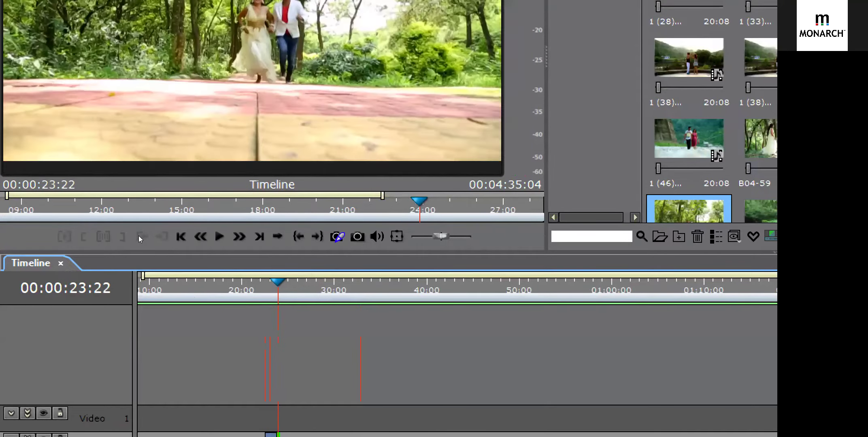
{"action": "scroll", "coordinate": [150, 261], "scroll_direction": "up", "scroll_amount": 3}
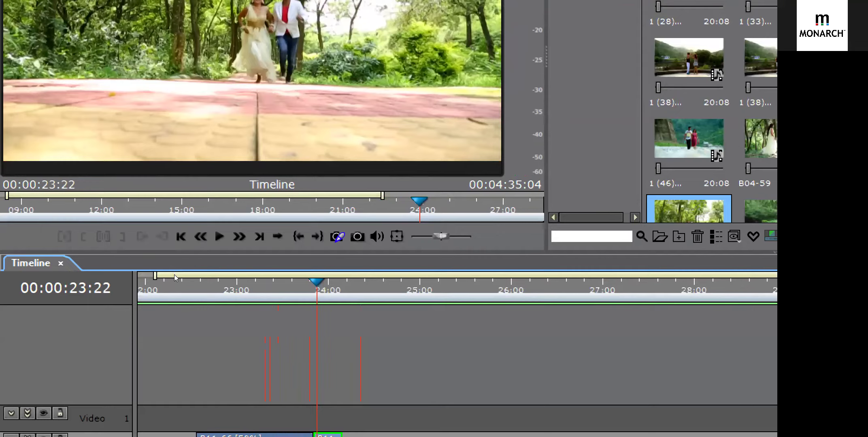
{"action": "key", "text": "ctrl+KP_Subtract"}
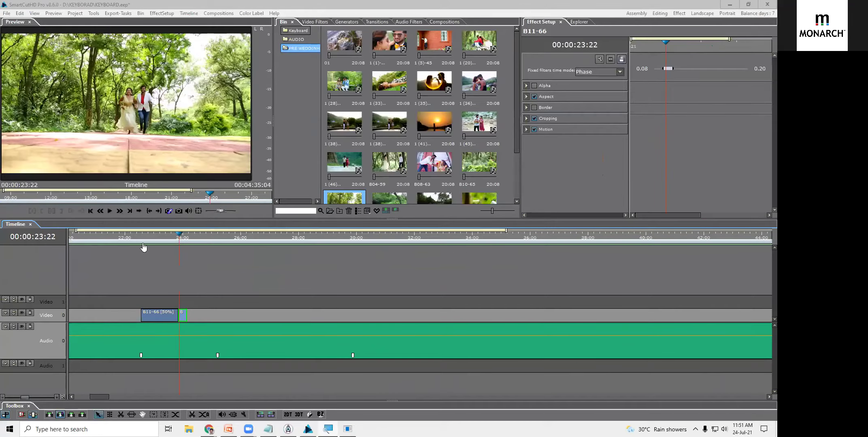
{"action": "left_click", "coordinate": [166, 238]}
{"action": "left_click_drag", "start_coordinate": [168, 245], "coordinate": [181, 251]}
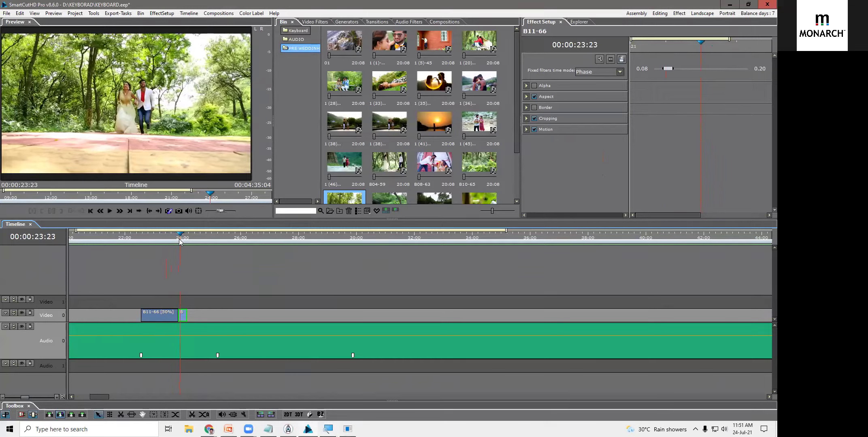
Step: Undo the shortening of the second B11-66 segment and split that segment at 00:00:26:13
{"action": "key", "text": "ctrl+z"}
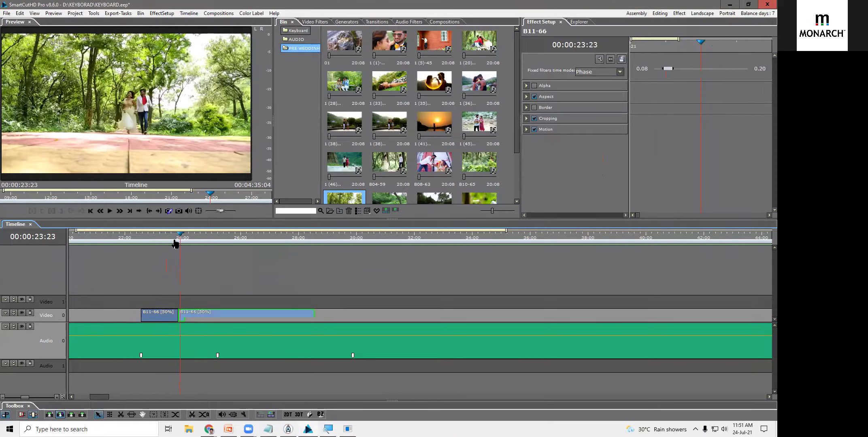
{"action": "left_click", "coordinate": [175, 244]}
{"action": "left_click_drag", "start_coordinate": [145, 243], "coordinate": [256, 241]}
{"action": "left_click", "coordinate": [201, 316]}
{"action": "left_click", "coordinate": [255, 244]}
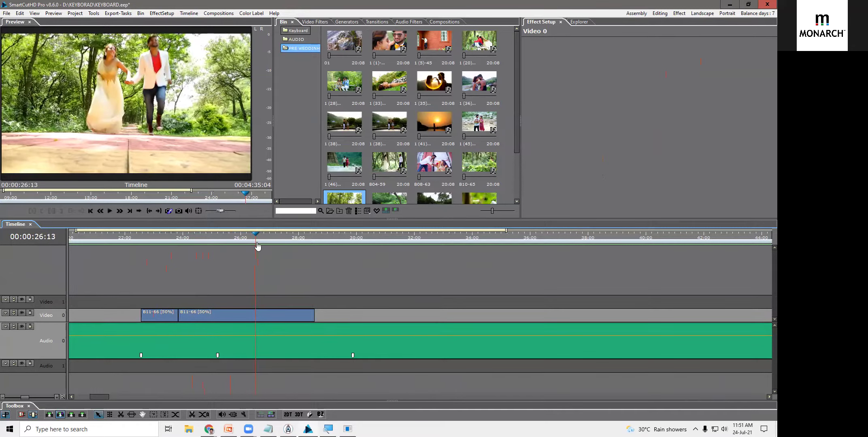
{"action": "left_click", "coordinate": [254, 314]}
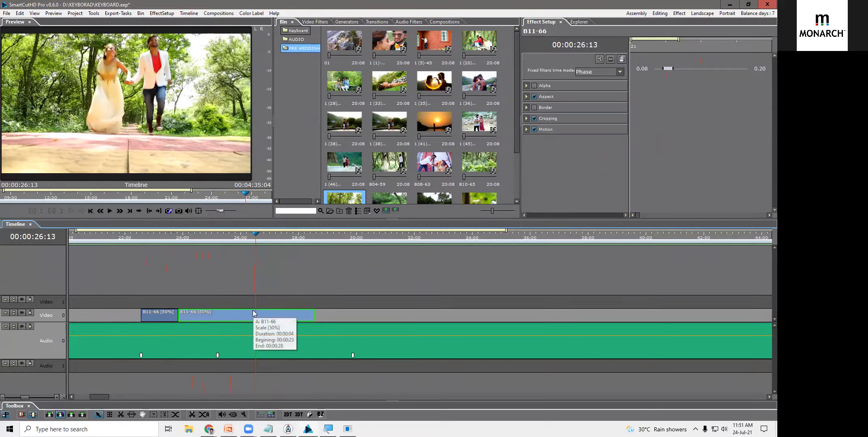
{"action": "key", "text": "c"}
{"action": "left_click_drag", "start_coordinate": [203, 300], "coordinate": [225, 314]}
{"action": "left_click", "coordinate": [226, 317]}
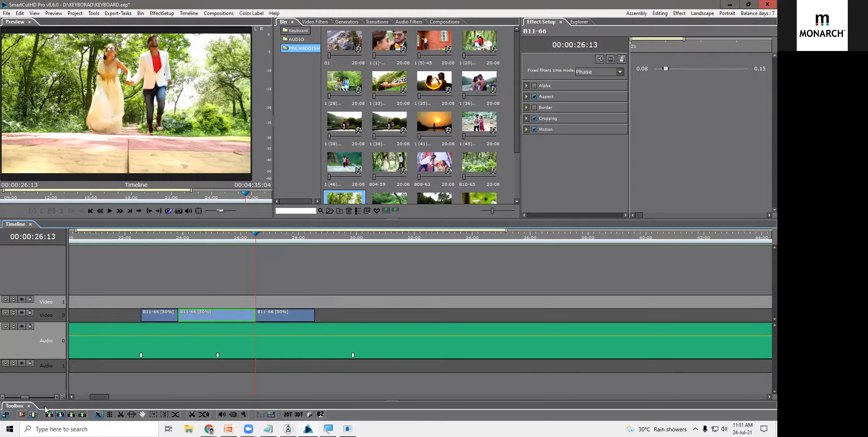
Step: Speed up the middle B11-66 segment by shortening it to about 00:00:24:02, keeping the following segment attached
{"action": "left_click", "coordinate": [251, 314]}
{"action": "left_click_drag", "start_coordinate": [251, 313], "coordinate": [187, 319]}
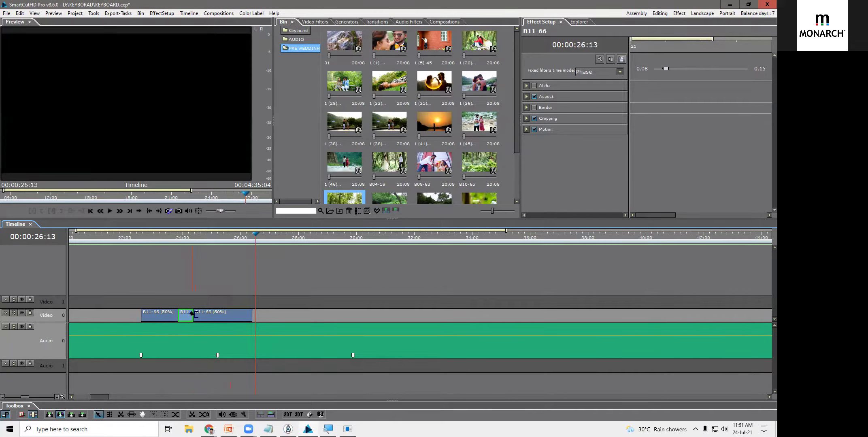
{"action": "left_click", "coordinate": [193, 315]}
{"action": "left_click_drag", "start_coordinate": [191, 315], "coordinate": [183, 306]}
Step: Play the three B11-66 segments to review the speed change
{"action": "left_click", "coordinate": [144, 235]}
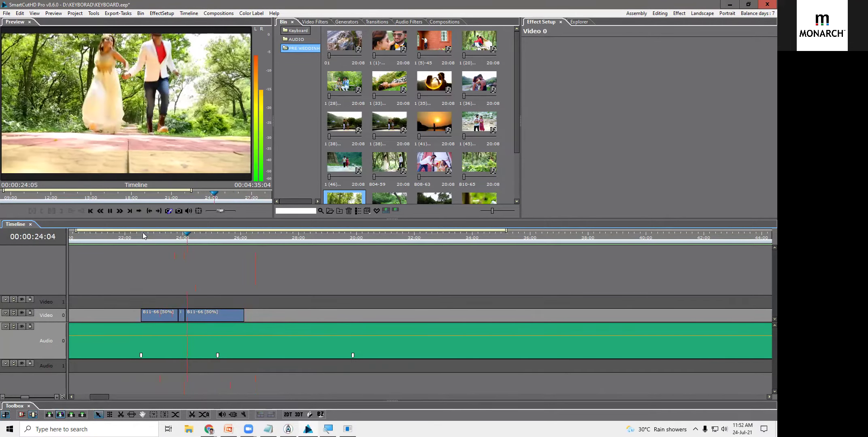
{"action": "key", "text": "shift+Page_Up"}
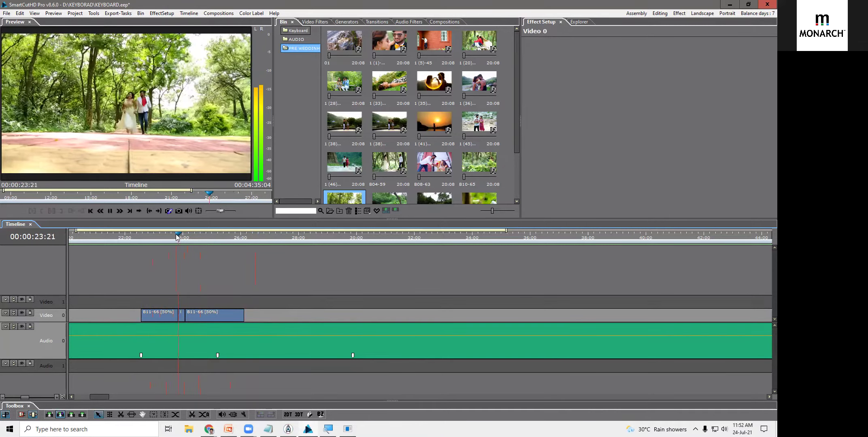
{"action": "key", "text": "space"}
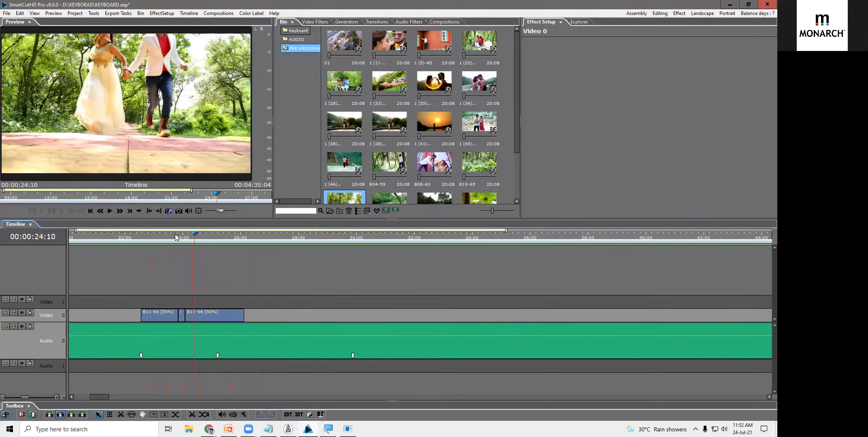
{"action": "key", "text": "space"}
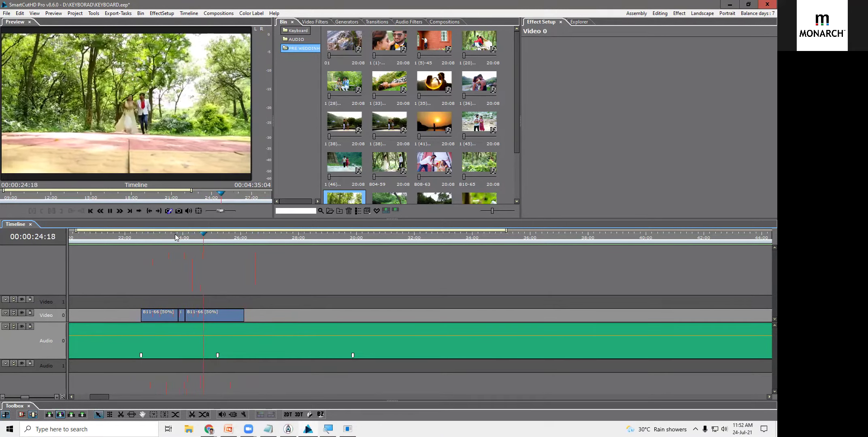
{"action": "key", "text": "space"}
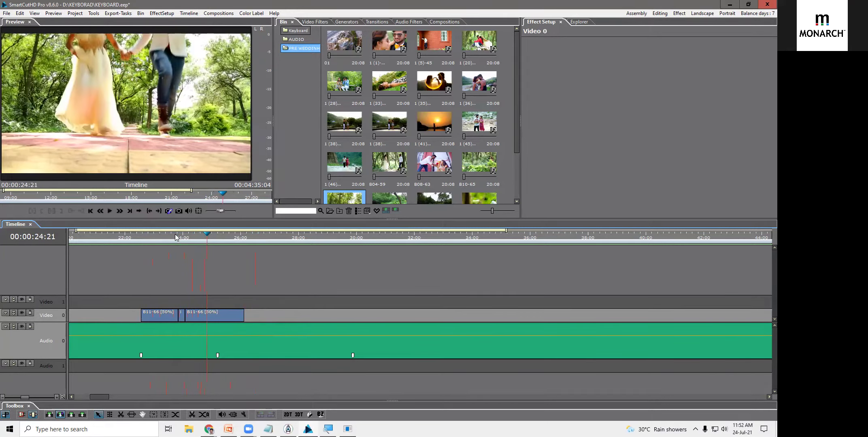
Step: Move all three B11-66 segments earlier so the fast middle segment starts on the first audio marker, and play the result
{"action": "left_click_drag", "start_coordinate": [195, 317], "coordinate": [156, 321]}
{"action": "left_click", "coordinate": [128, 239]}
{"action": "key", "text": "space"}
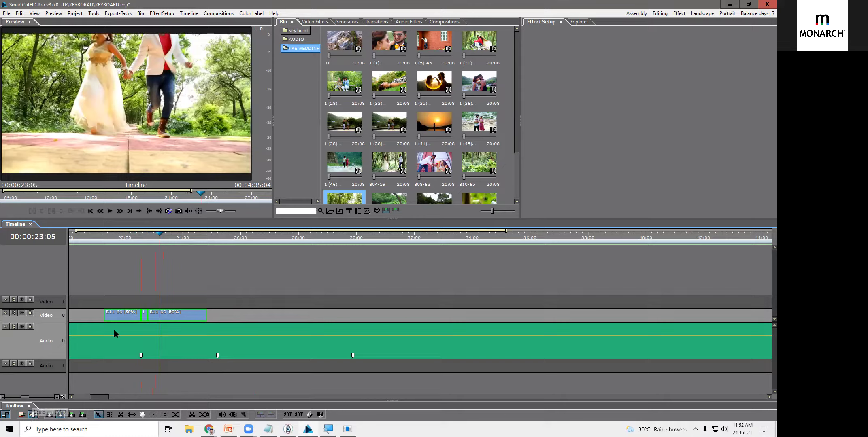
{"action": "left_click", "coordinate": [178, 241]}
{"action": "left_click", "coordinate": [204, 242]}
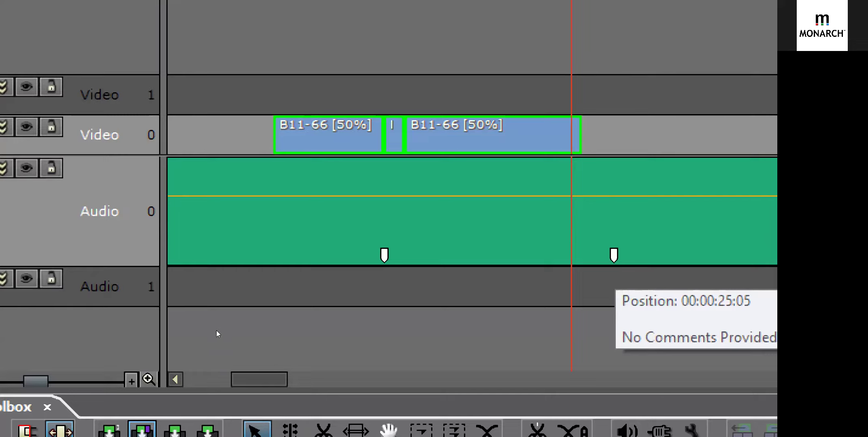
Step: Try to stretch the last B11-66 segment to the audio marker at 00:00:25:05 in Scale mode, and undo it
{"action": "mouse_move", "coordinate": [580, 134]}
{"action": "left_mouse_down"}
{"action": "mouse_move", "coordinate": [570, 135]}
{"action": "mouse_move", "coordinate": [613, 134]}
{"action": "left_mouse_up"}
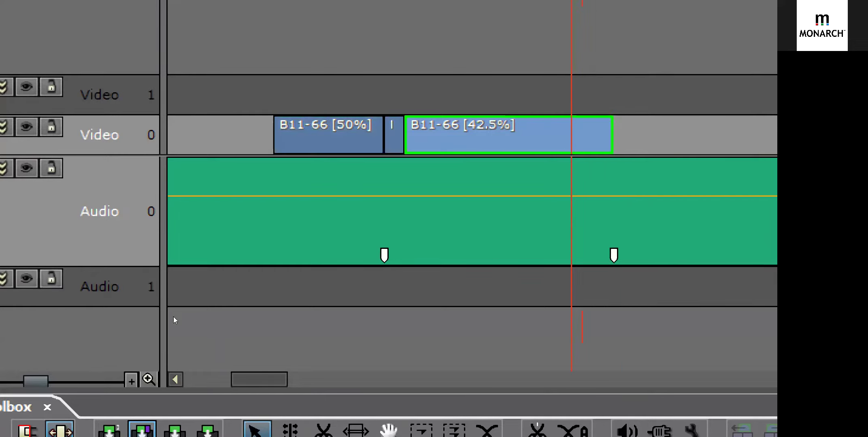
{"action": "mouse_move", "coordinate": [468, 125]}
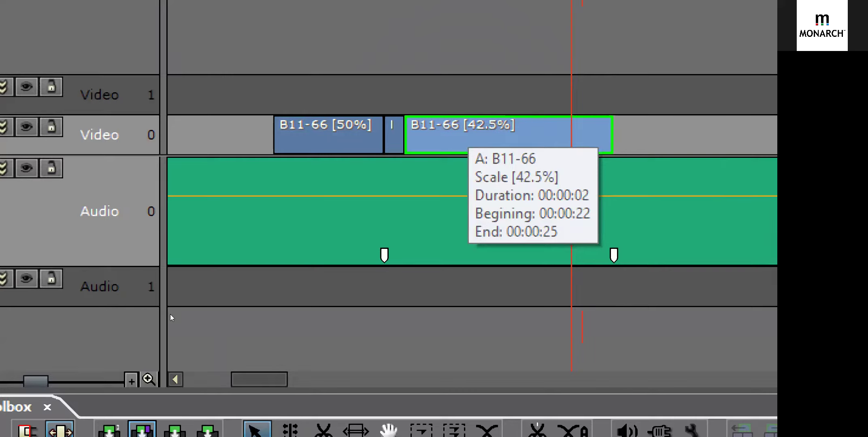
{"action": "key", "text": "ctrl+z"}
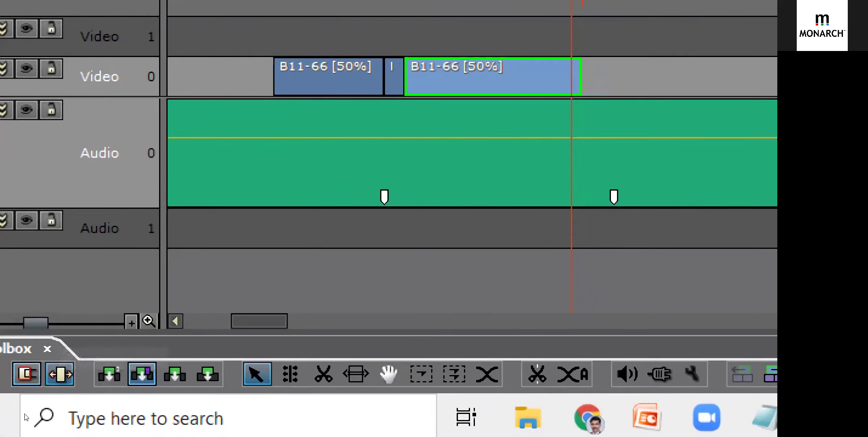
Step: Switch the resize mode to Clip and extend the last B11-66 segment to the audio marker at 00:00:25:05
{"action": "key", "text": "ctrl"}
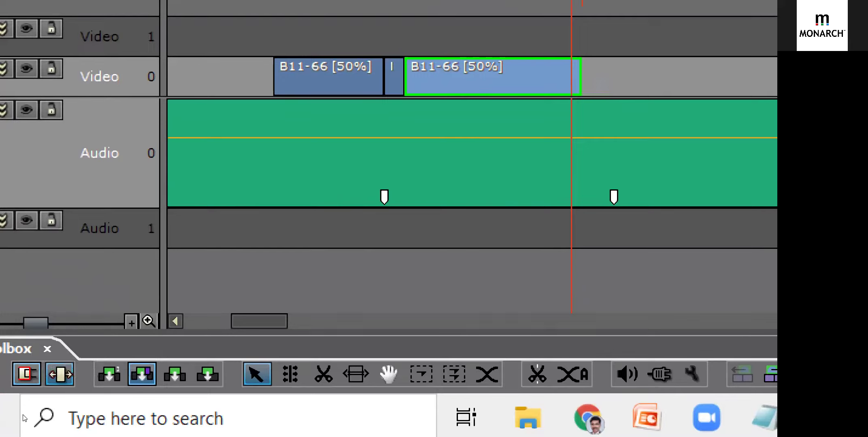
{"action": "left_click", "coordinate": [59, 374]}
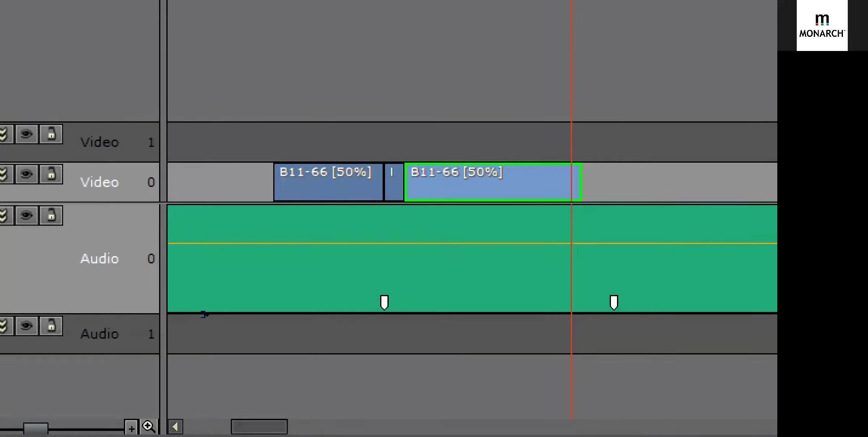
{"action": "left_click_drag", "start_coordinate": [580, 182], "coordinate": [613, 182]}
{"action": "left_click_drag", "start_coordinate": [218, 315], "coordinate": [217, 315]}
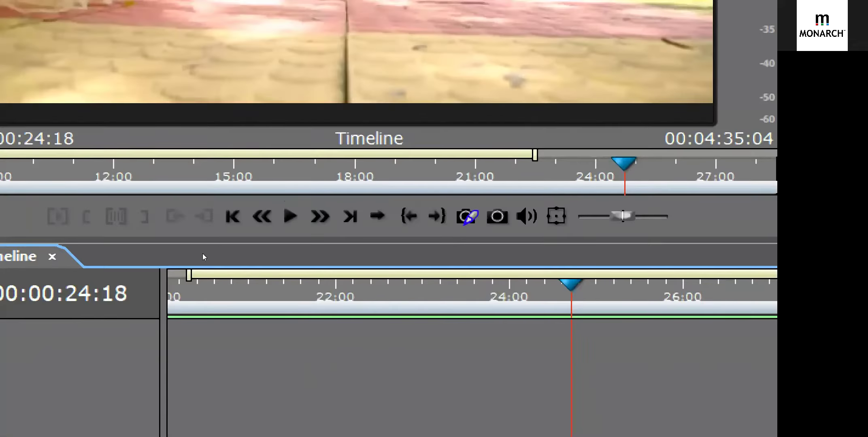
Step: Load the default single-preview workspace
{"action": "key", "text": "minus"}
{"action": "key", "text": "minus"}
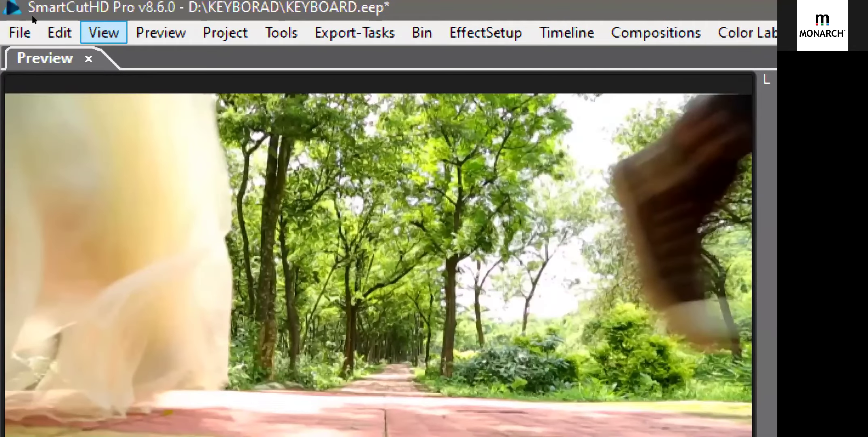
{"action": "left_click", "coordinate": [104, 33]}
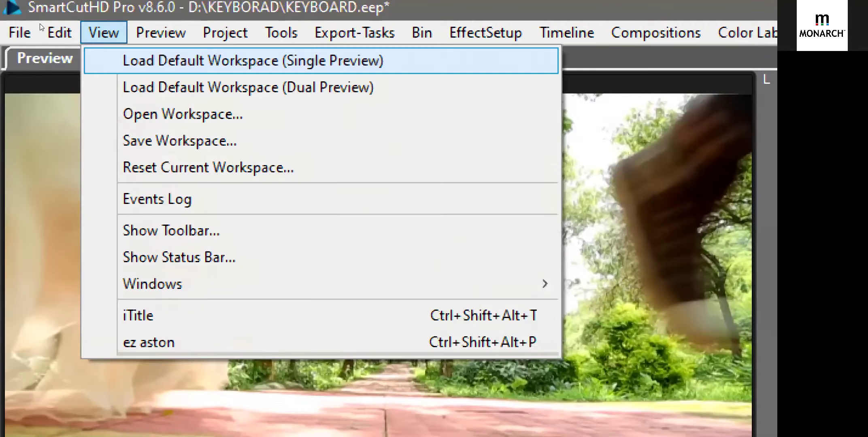
{"action": "left_click", "coordinate": [121, 60]}
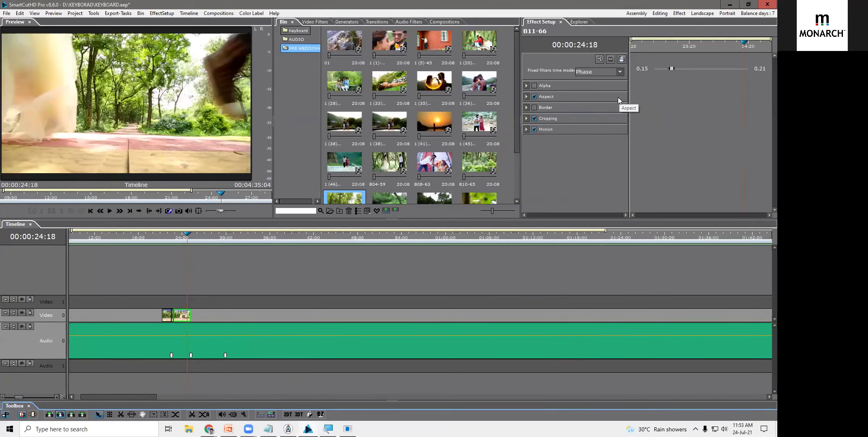
Step: Play the edited B11-66 segments from about 00:00:21 and examine the timeline up to the third audio marker
{"action": "left_click", "coordinate": [159, 241]}
{"action": "key", "text": "space"}
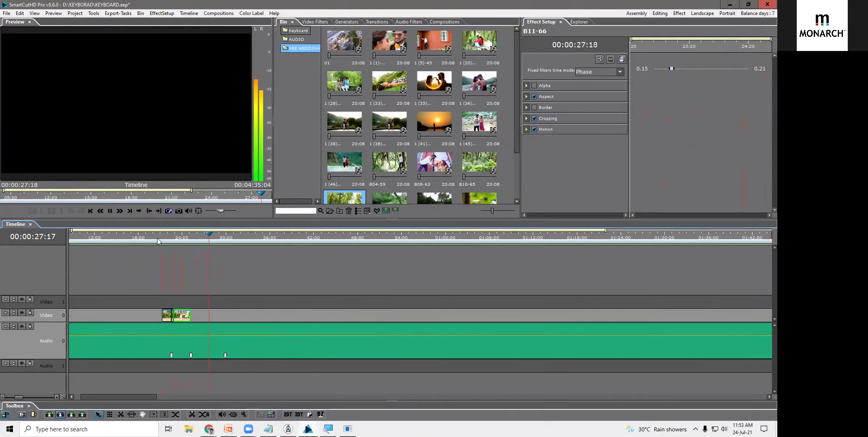
{"action": "key", "text": "space"}
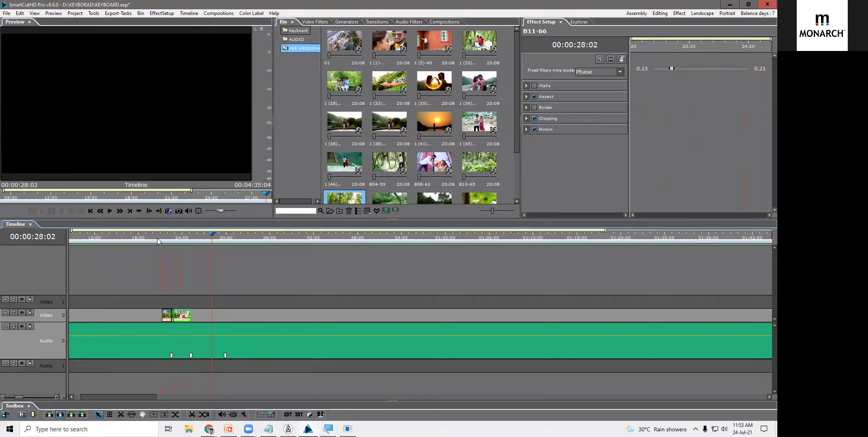
{"action": "scroll", "coordinate": [221, 359], "scroll_direction": "up", "scroll_amount": 4}
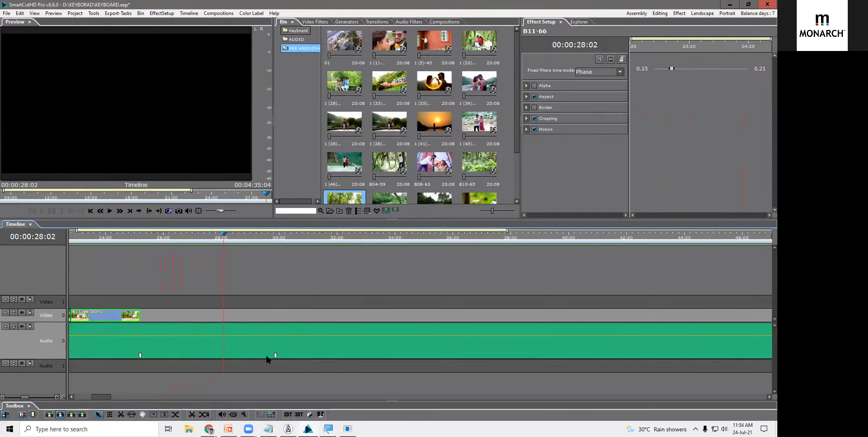
{"action": "key", "text": "super+plus"}
{"action": "key", "text": "super+plus"}
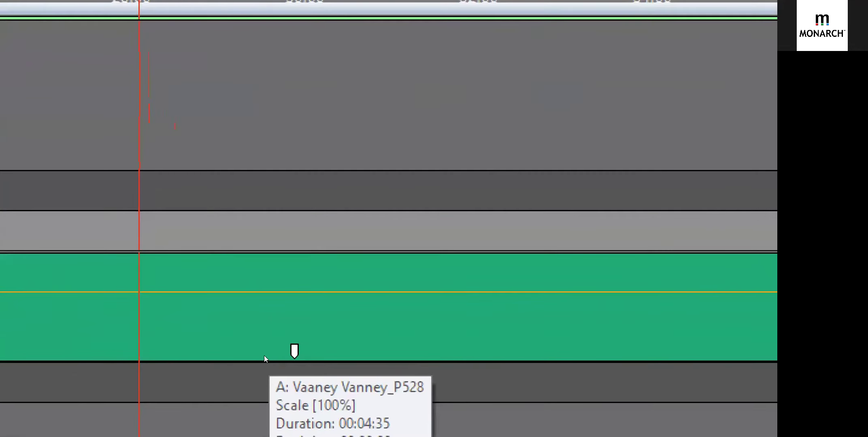
Step: Open the properties of the third audio marker, at about 00:00:28:02, and replace its comment with "Car Drifting"
{"action": "left_click", "coordinate": [275, 355]}
{"action": "mouse_move", "coordinate": [274, 355]}
{"action": "left_mouse_down"}
{"action": "mouse_move", "coordinate": [209, 360]}
{"action": "mouse_move", "coordinate": [245, 361]}
{"action": "mouse_move", "coordinate": [224, 362]}
{"action": "left_mouse_up"}
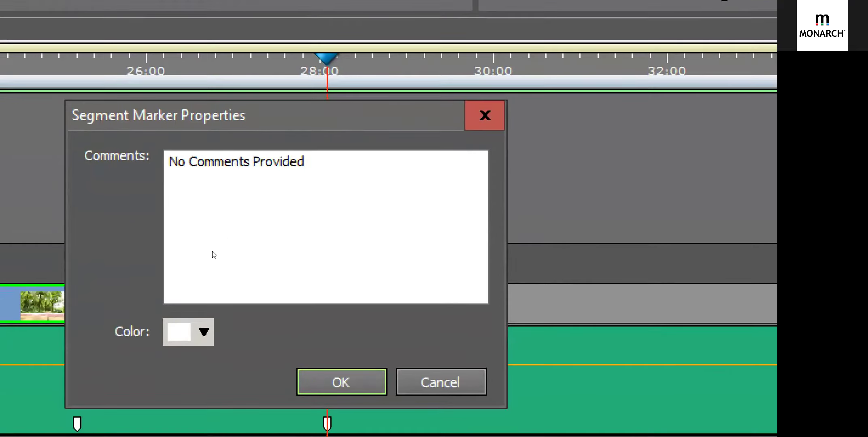
{"action": "left_click_drag", "start_coordinate": [284, 115], "coordinate": [389, 97]}
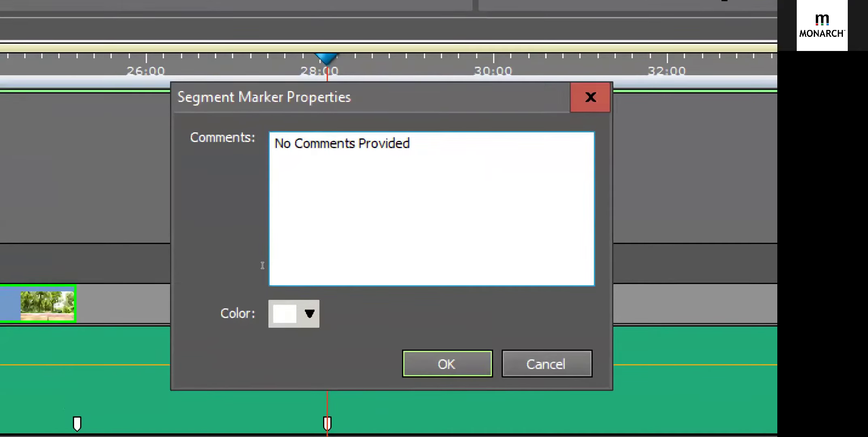
{"action": "left_click_drag", "start_coordinate": [262, 266], "coordinate": [189, 269]}
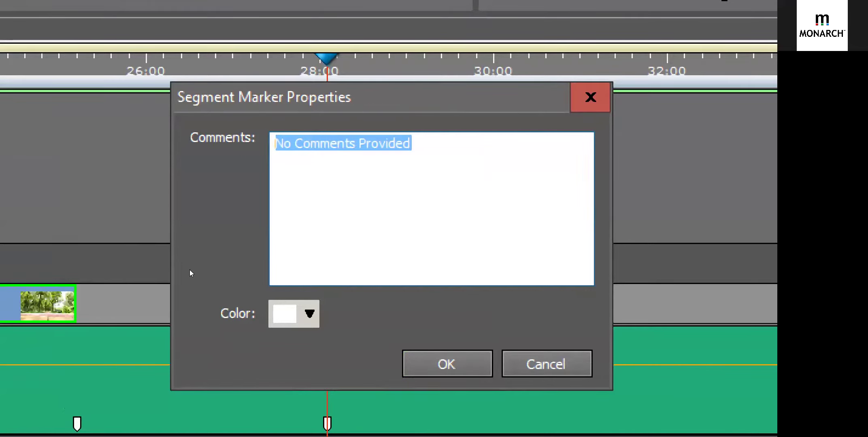
{"action": "type", "text": "Clo"}
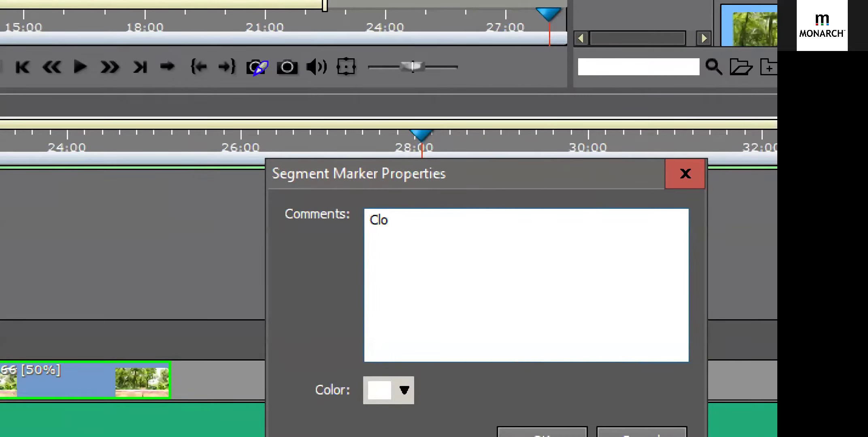
{"action": "type", "text": "se"}
{"action": "key", "text": "BackSpace"}
{"action": "key", "text": "BackSpace"}
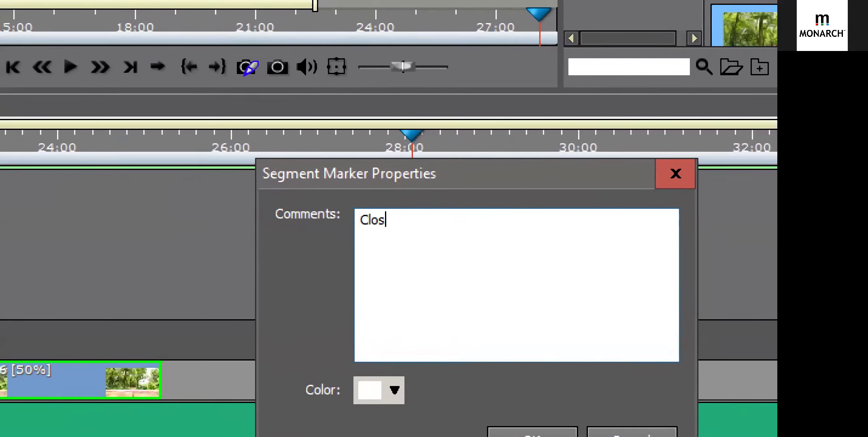
{"action": "key", "text": "BackSpace"}
{"action": "key", "text": "BackSpace"}
{"action": "key", "text": "BackSpace"}
{"action": "key", "text": "BackSpace"}
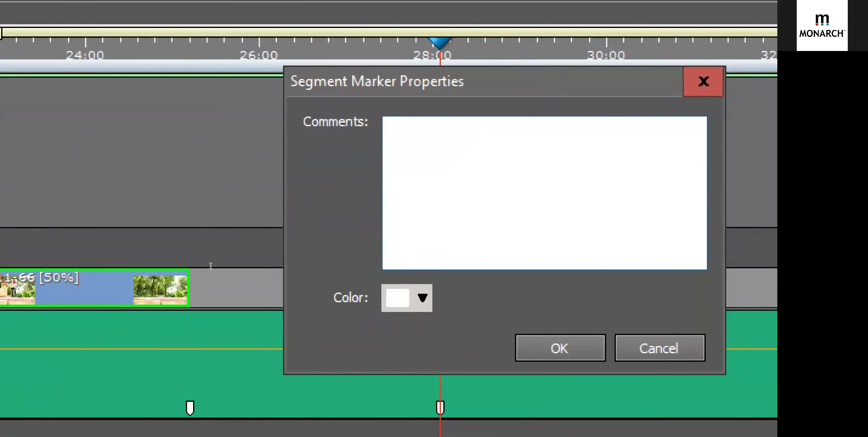
{"action": "type", "text": "Car"}
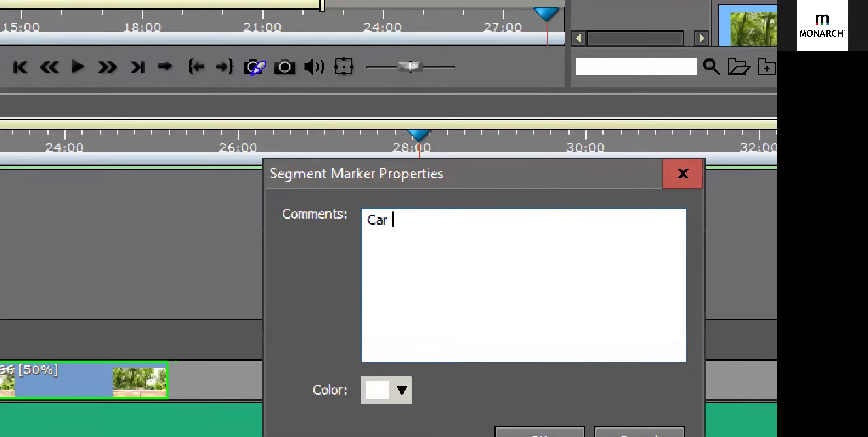
{"action": "type", "text": " Dr"}
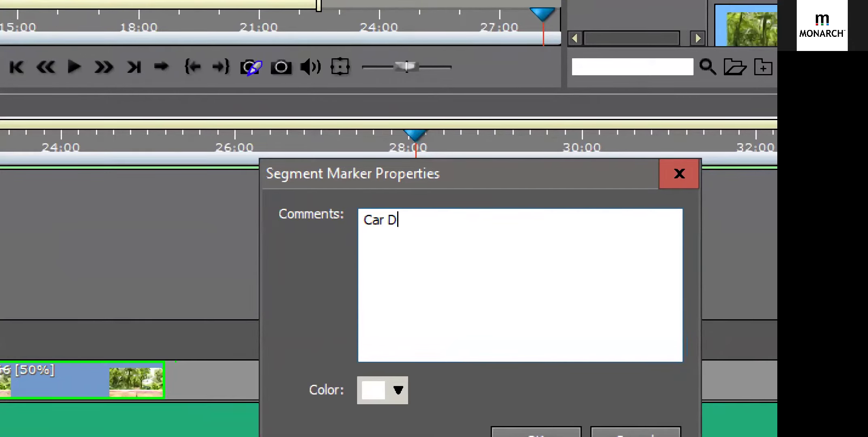
{"action": "type", "text": "ifting"}
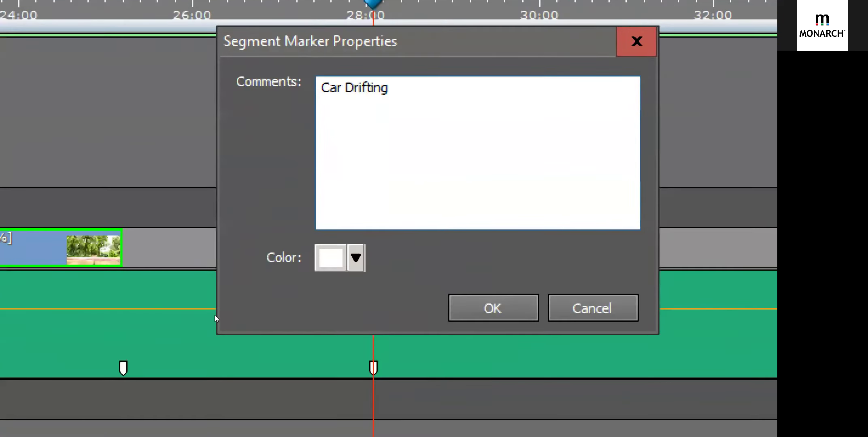
Step: Set the marker's color to red and apply the marker properties
{"action": "left_click", "coordinate": [355, 258]}
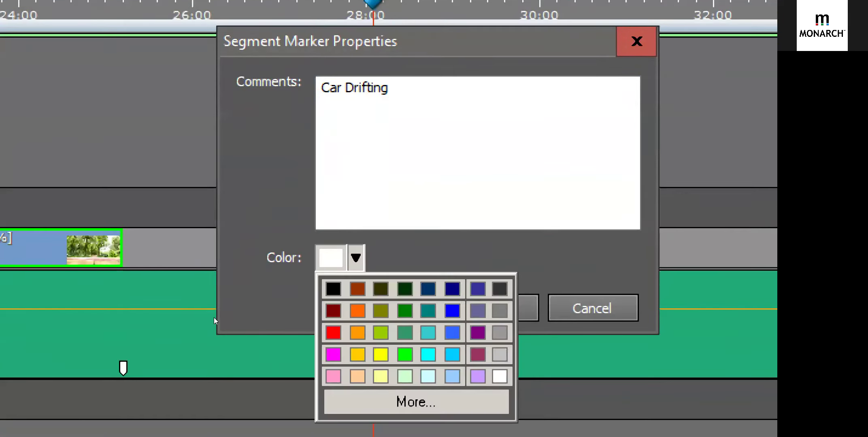
{"action": "key", "text": "Left"}
{"action": "key", "text": "Left"}
{"action": "key", "text": "Left"}
{"action": "key", "text": "Left"}
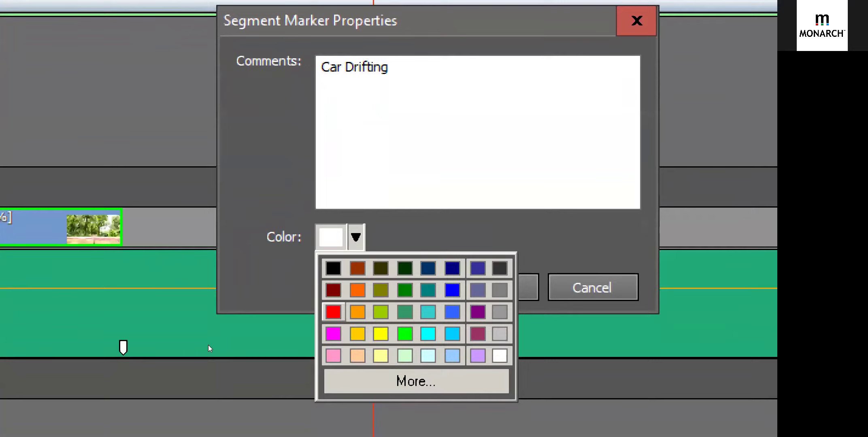
{"action": "key", "text": "Return"}
{"action": "key", "text": "Return"}
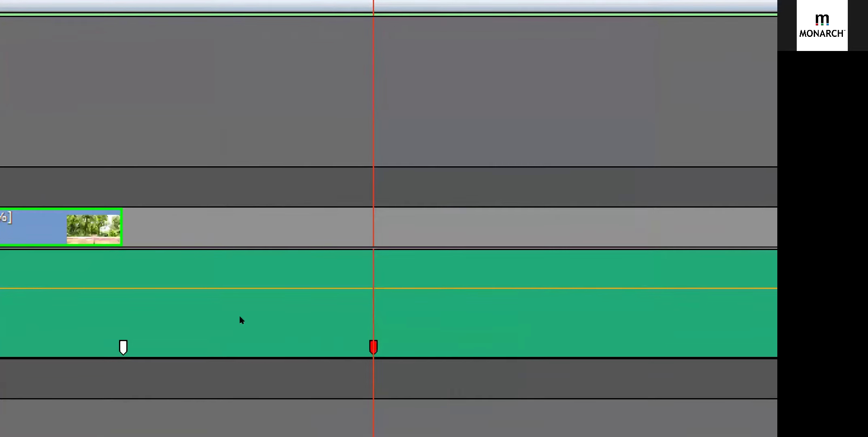
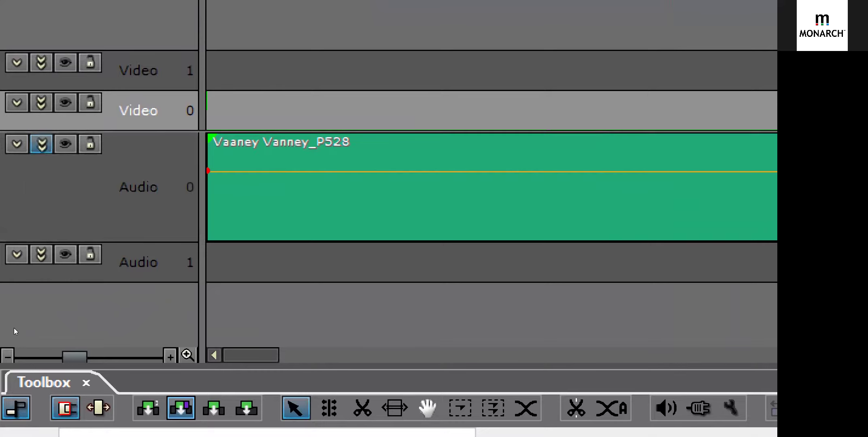
Step: Expand the Audio 0 track into its A and B sub-tracks and make Video 0 the visible, active track
{"action": "left_click", "coordinate": [376, 76]}
{"action": "left_click", "coordinate": [65, 102]}
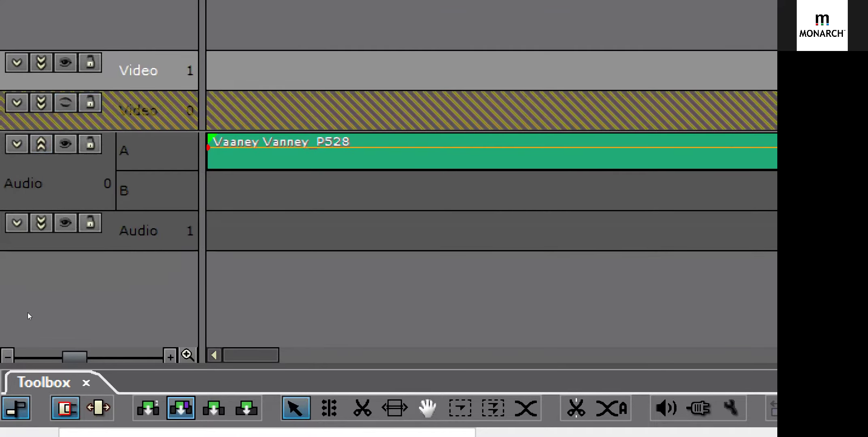
{"action": "left_click", "coordinate": [66, 103]}
{"action": "left_click", "coordinate": [285, 105]}
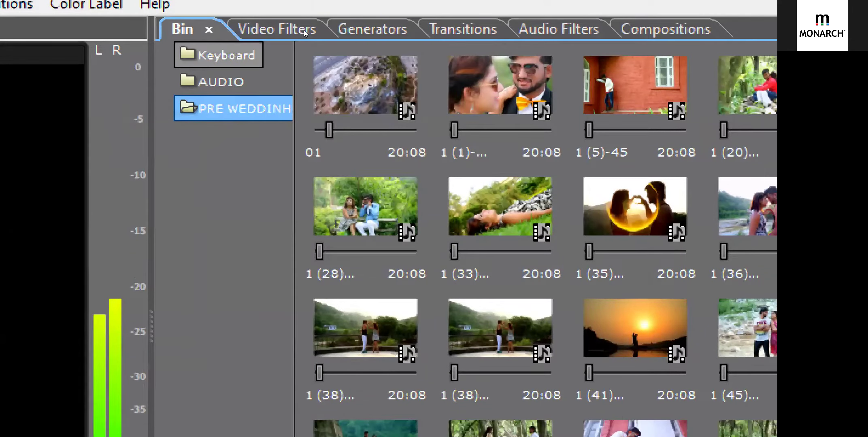
Step: Place the first six video clips of the Keyboard bin folder, starting with CLIP 037, on Video 0 at 00:00:28:02
{"action": "left_click", "coordinate": [226, 55]}
{"action": "left_click", "coordinate": [456, 110]}
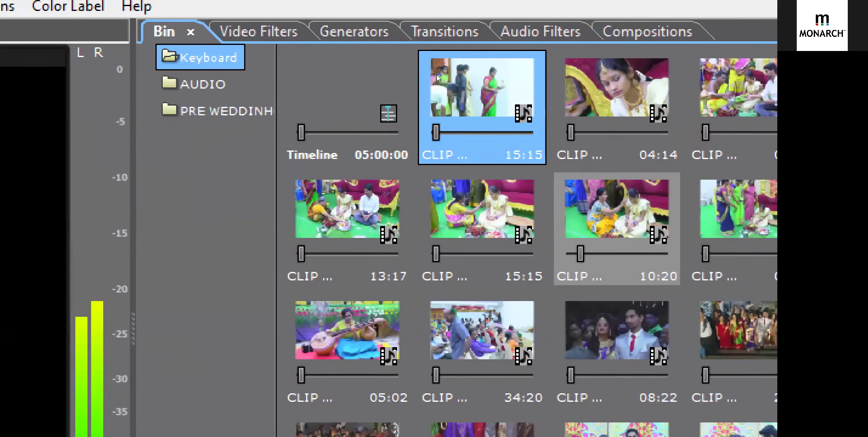
{"action": "left_click", "coordinate": [598, 218], "text": "shift"}
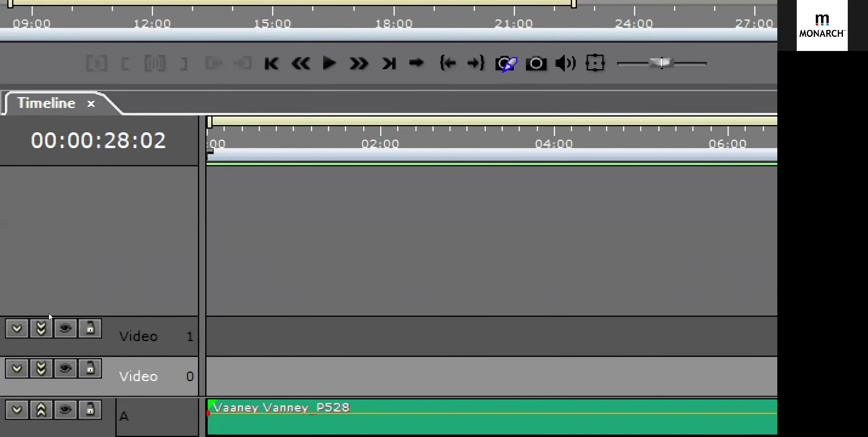
{"action": "left_click", "coordinate": [48, 313]}
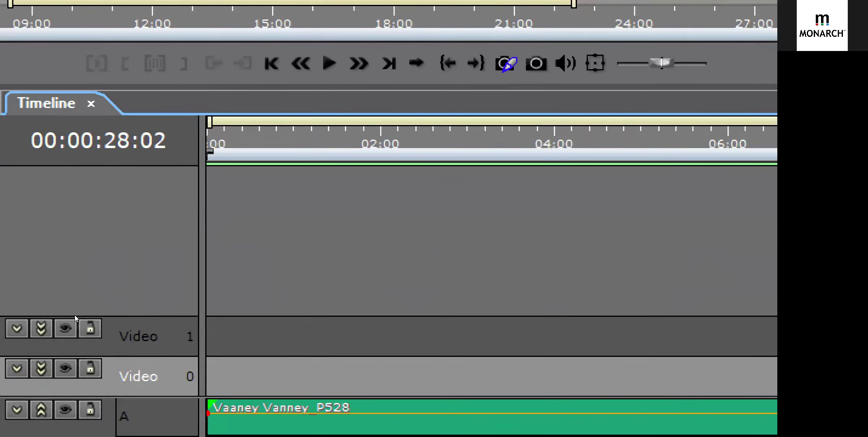
{"action": "key", "text": "minus"}
{"action": "key", "text": "minus"}
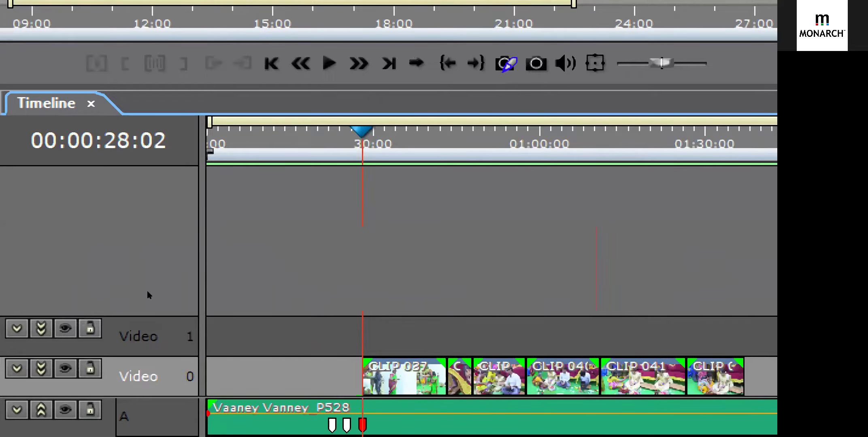
Step: Expand the Video 0 track and move CLIP 037 from sub-track A to sub-track B at the same time position
{"action": "scroll", "coordinate": [147, 291], "scroll_direction": "right", "scroll_amount": 1}
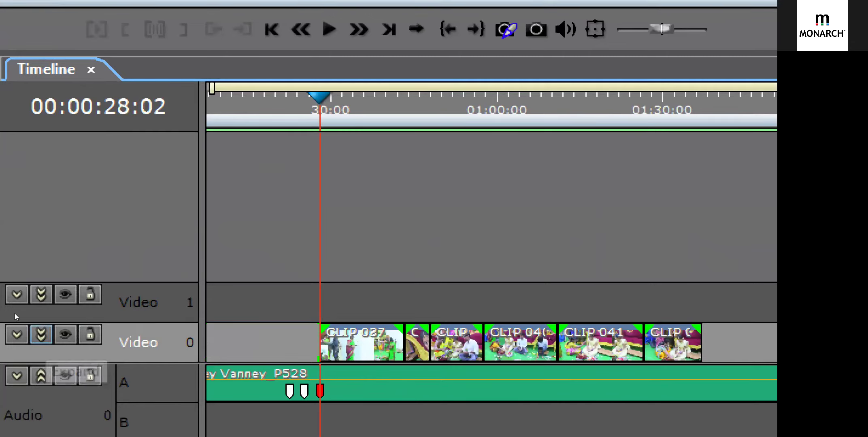
{"action": "left_click", "coordinate": [40, 334]}
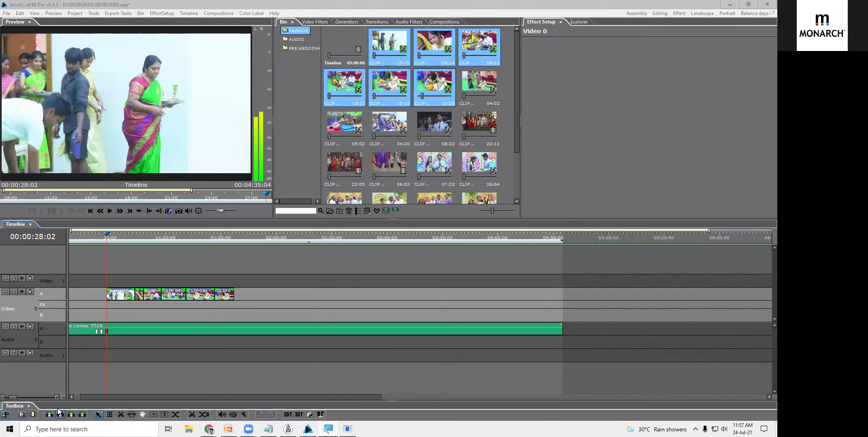
{"action": "left_click", "coordinate": [387, 119]}
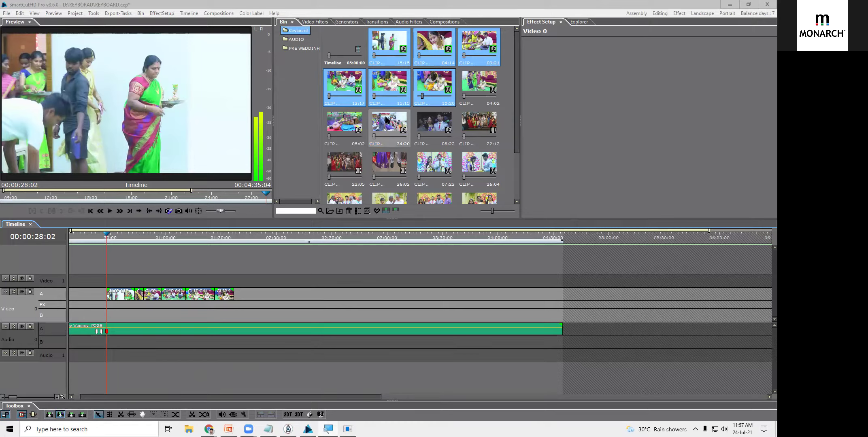
{"action": "left_click", "coordinate": [376, 103]}
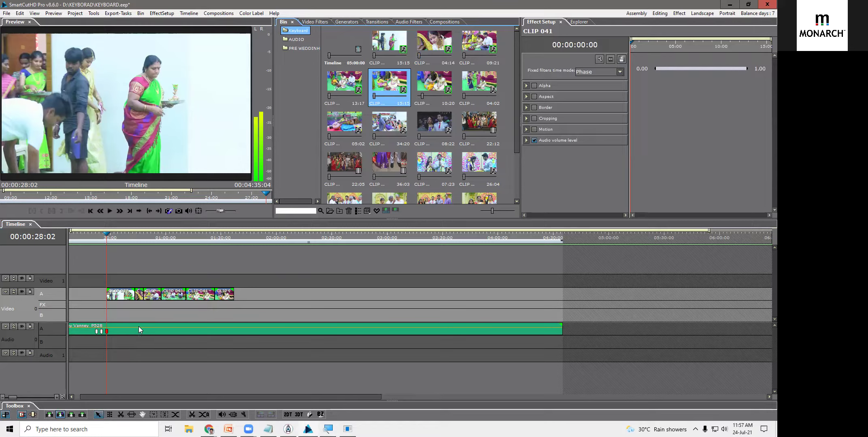
{"action": "left_click_drag", "start_coordinate": [116, 296], "coordinate": [114, 312]}
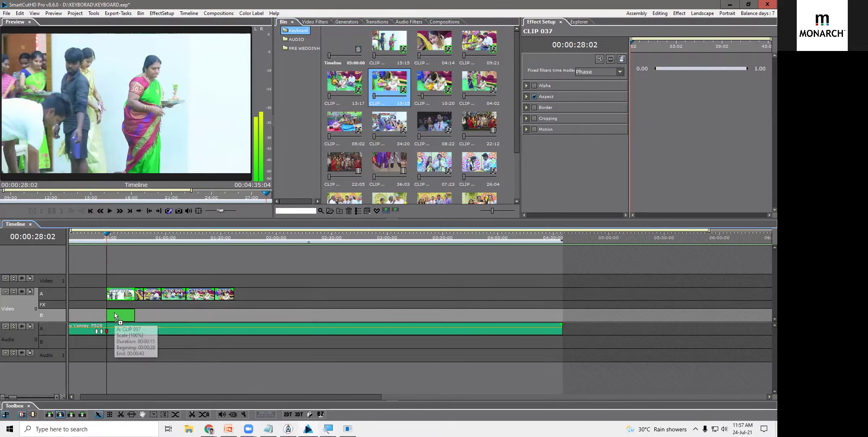
Step: Place CLIP 051 on sub-track B directly after CLIP 037, and collapse Video 0 to inspect the overlap with CLIP 038
{"action": "left_click", "coordinate": [420, 156]}
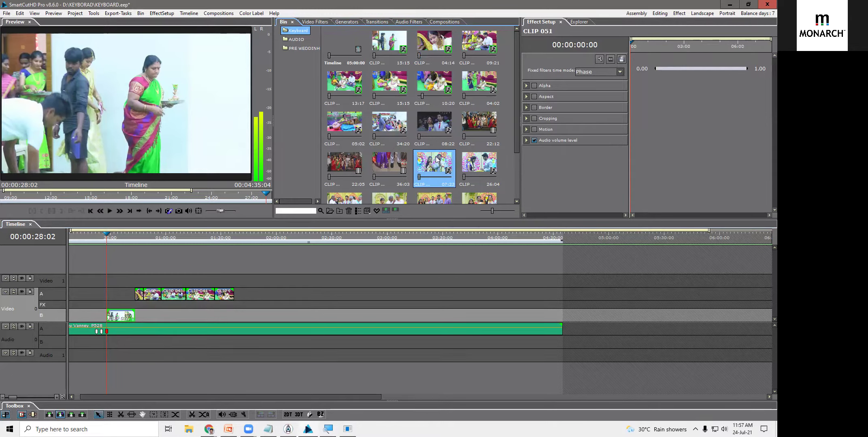
{"action": "mouse_move", "coordinate": [352, 213]}
{"action": "left_mouse_down"}
{"action": "mouse_move", "coordinate": [128, 291]}
{"action": "mouse_move", "coordinate": [125, 311]}
{"action": "mouse_move", "coordinate": [110, 314]}
{"action": "mouse_move", "coordinate": [137, 320]}
{"action": "left_mouse_up"}
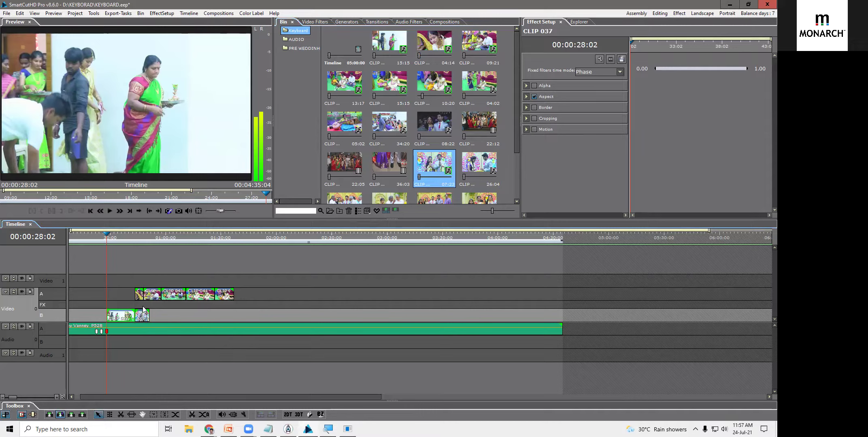
{"action": "left_click", "coordinate": [15, 292]}
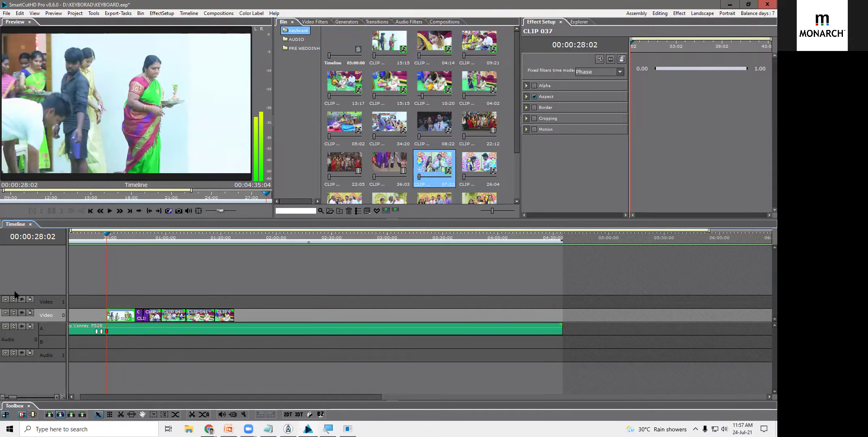
{"action": "left_click", "coordinate": [139, 299]}
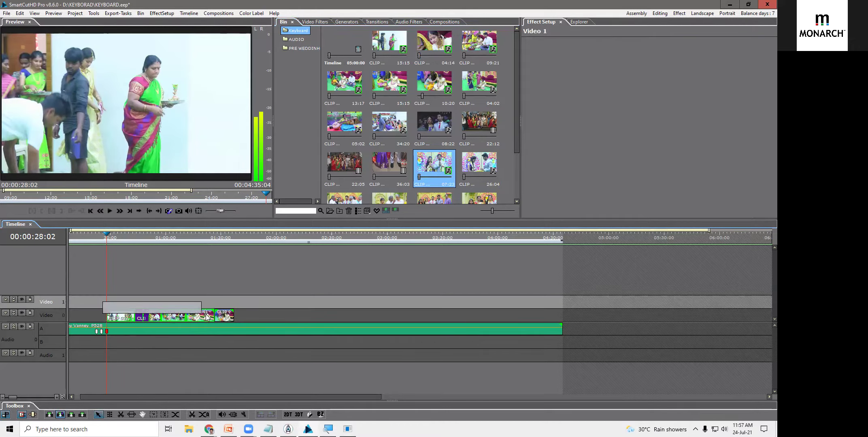
{"action": "left_click", "coordinate": [140, 314]}
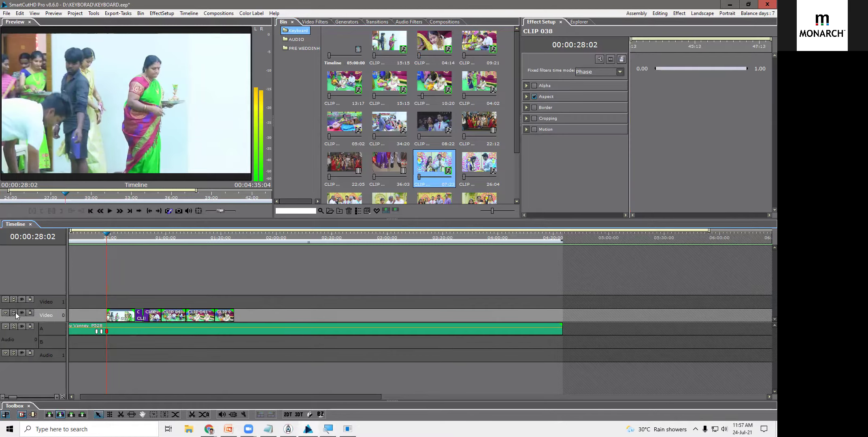
Step: Delete CLIP 051 from sub-track B of the expanded Video 0 track, and collapse the track again
{"action": "left_click", "coordinate": [16, 312]}
{"action": "left_click", "coordinate": [140, 307]}
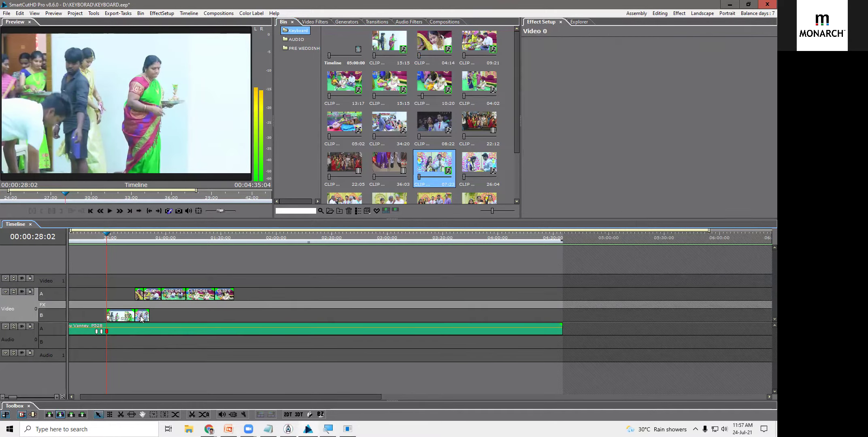
{"action": "left_click", "coordinate": [140, 316]}
{"action": "key", "text": "Delete"}
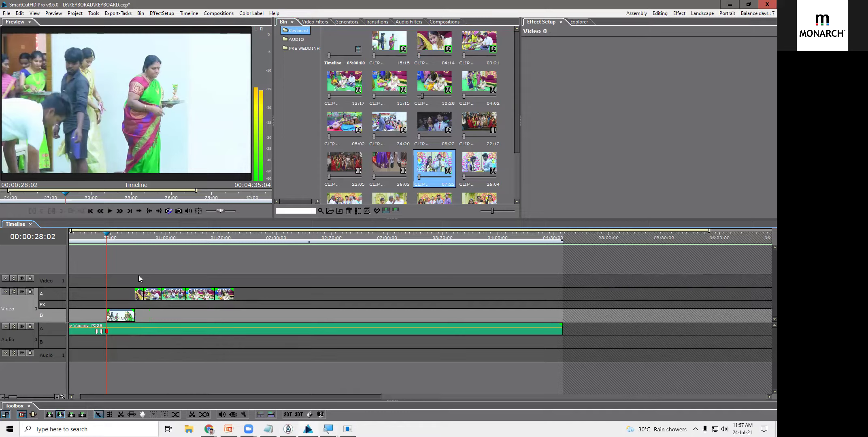
{"action": "left_click", "coordinate": [17, 295]}
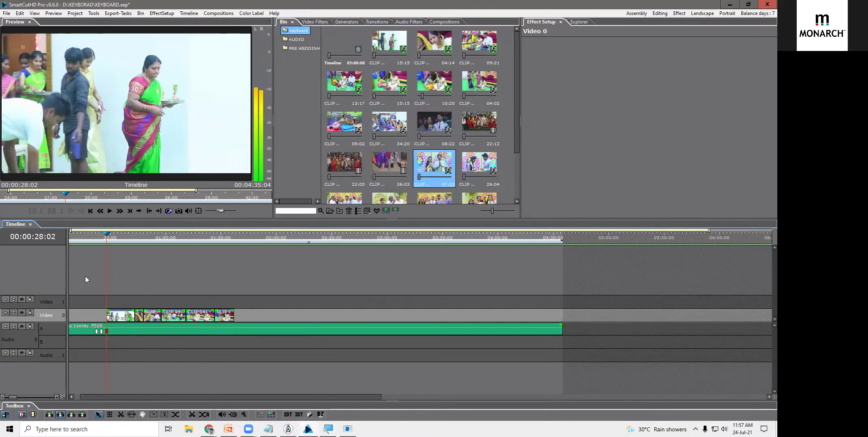
Step: Place CLIP 051 over the second half of CLIP 037 on the collapsed Video 0 track and preview it at 00:00:37:23
{"action": "left_click_drag", "start_coordinate": [431, 164], "coordinate": [123, 315]}
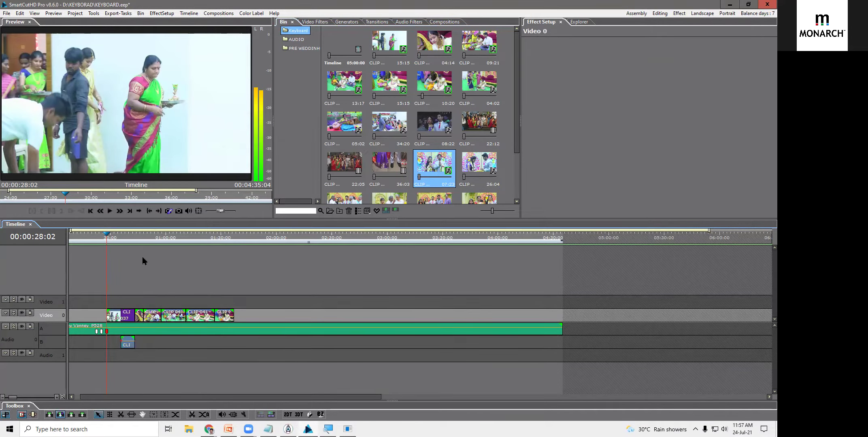
{"action": "left_click", "coordinate": [130, 314]}
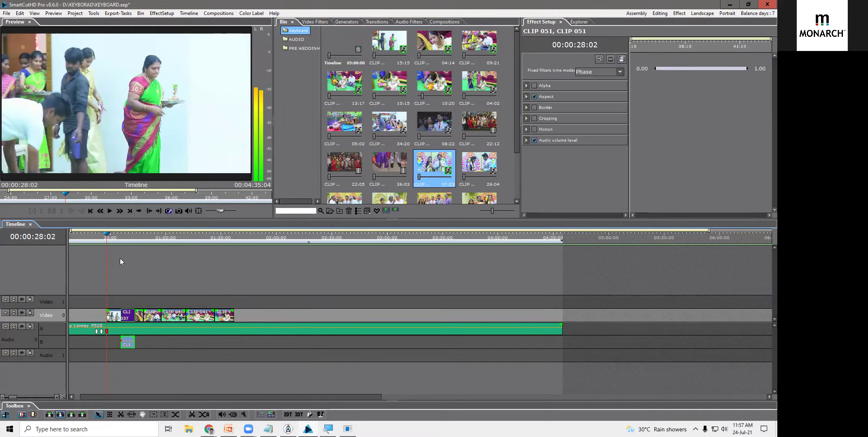
{"action": "mouse_move", "coordinate": [115, 236]}
{"action": "left_mouse_down"}
{"action": "mouse_move", "coordinate": [124, 239]}
{"action": "mouse_move", "coordinate": [114, 266]}
{"action": "mouse_move", "coordinate": [125, 239]}
{"action": "left_mouse_up"}
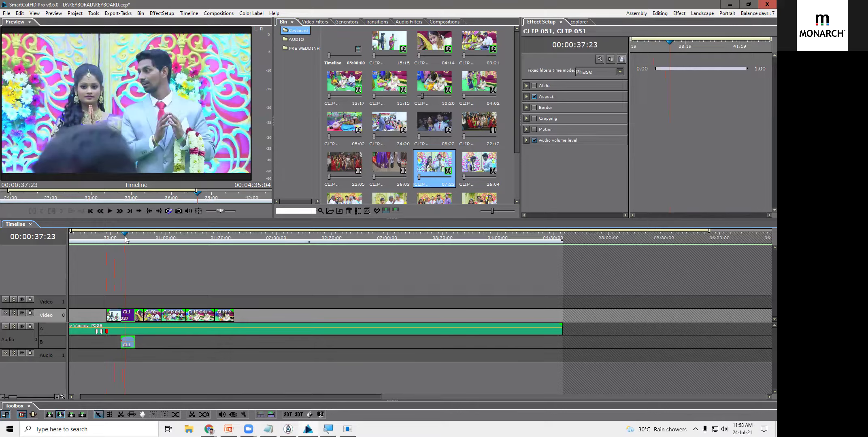
{"action": "left_click", "coordinate": [50, 416]}
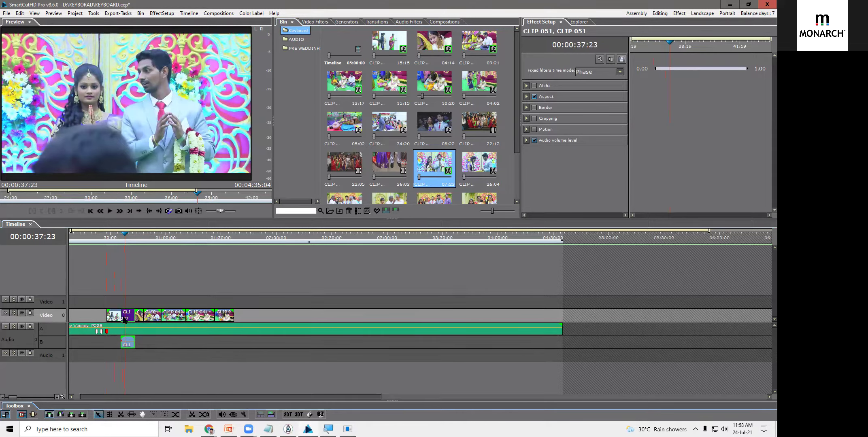
Step: Expand Video 0, set the playhead to the start of CLIP 051, and delete CLIP 037 from sub-track B
{"action": "left_click", "coordinate": [13, 313]}
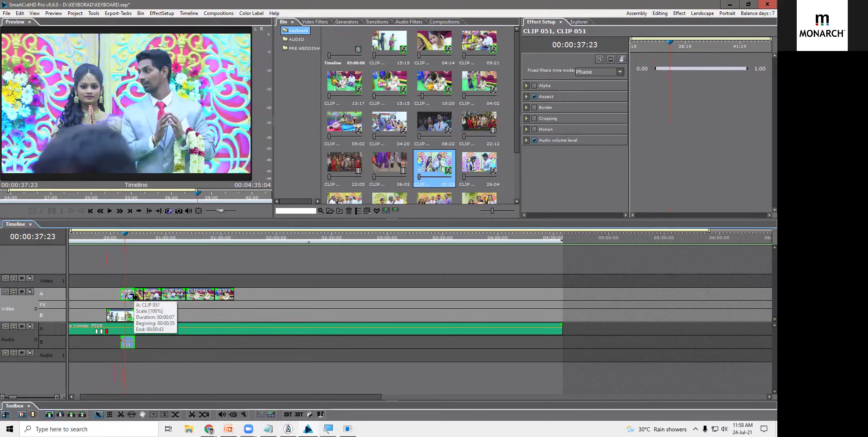
{"action": "left_click", "coordinate": [120, 238]}
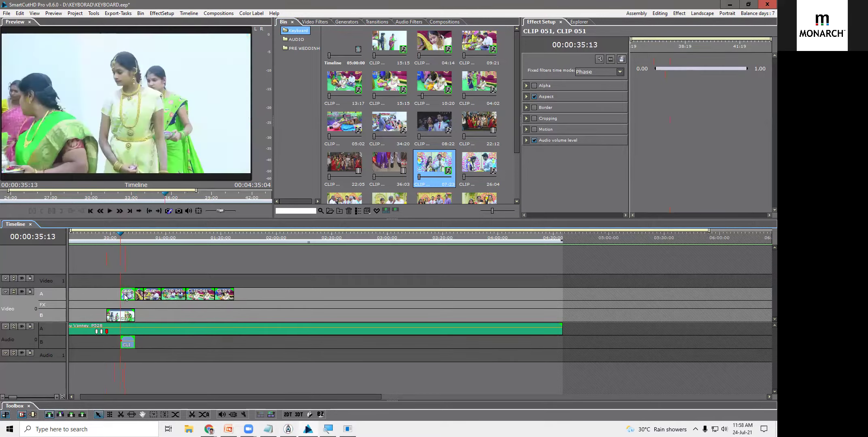
{"action": "left_click", "coordinate": [122, 314]}
{"action": "key", "text": "Delete"}
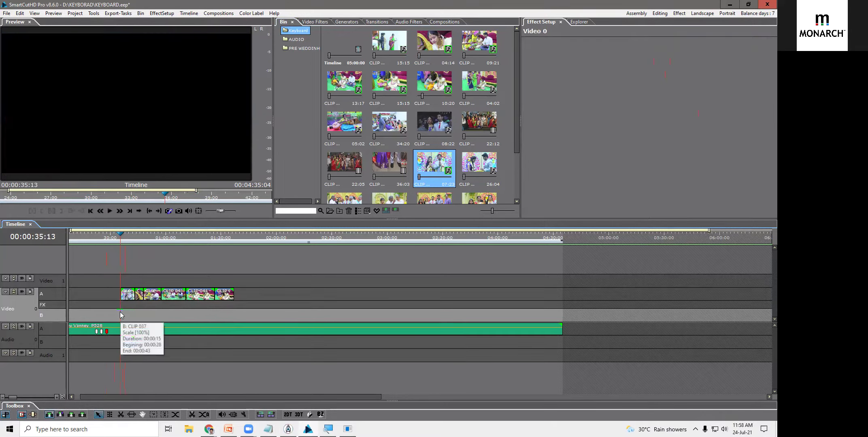
Step: Place CLIP 048 from the bin onto the collapsed Video 0 track at 00:00:54:20, over the existing clips
{"action": "left_click", "coordinate": [156, 236]}
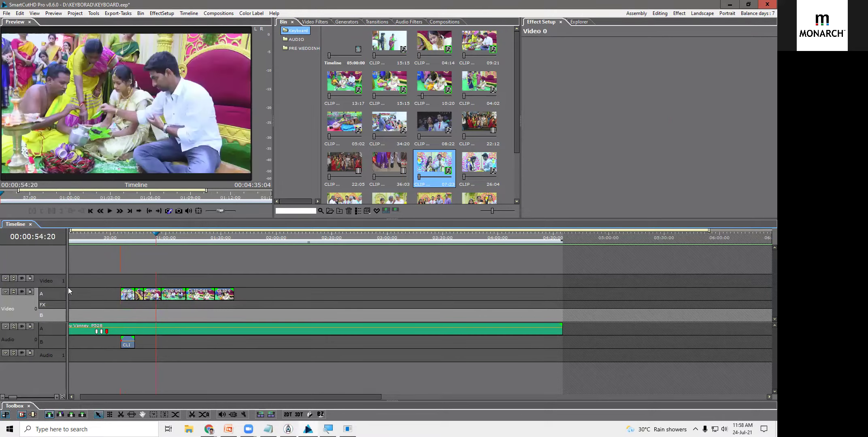
{"action": "left_click", "coordinate": [13, 290]}
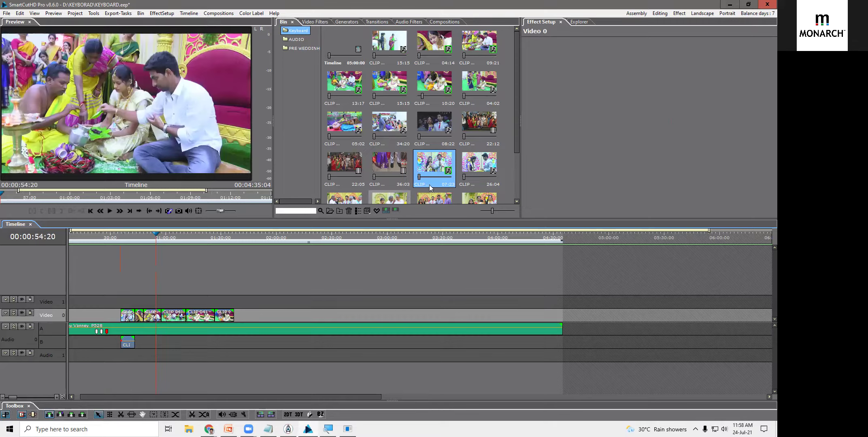
{"action": "left_click", "coordinate": [477, 168]}
{"action": "left_click", "coordinate": [478, 115]}
{"action": "left_click_drag", "start_coordinate": [481, 117], "coordinate": [157, 315]}
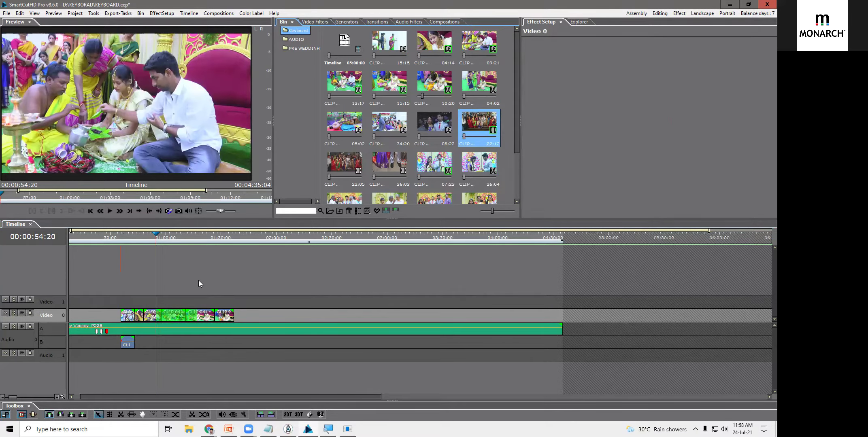
Step: Expand the Video 0 track and scrub to 00:00:57:17 to examine how CLIP 048 overlaps CLIP 040 across rows A and B
{"action": "left_click", "coordinate": [154, 237]}
{"action": "scroll", "coordinate": [153, 235], "scroll_direction": "up", "scroll_amount": 3}
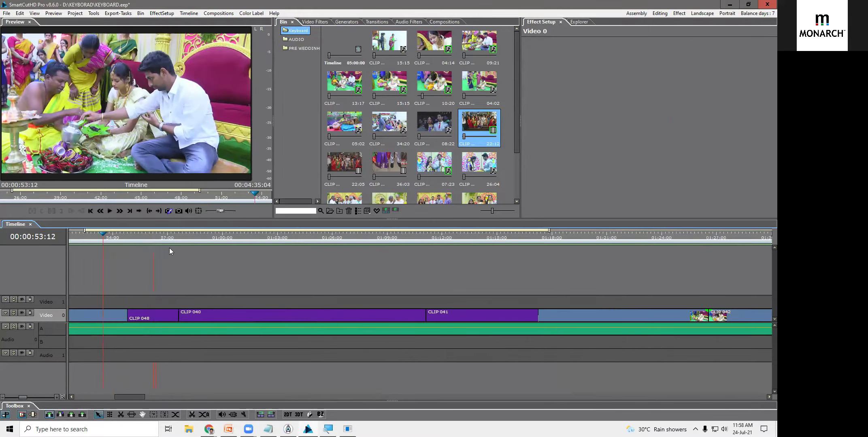
{"action": "key", "text": "space"}
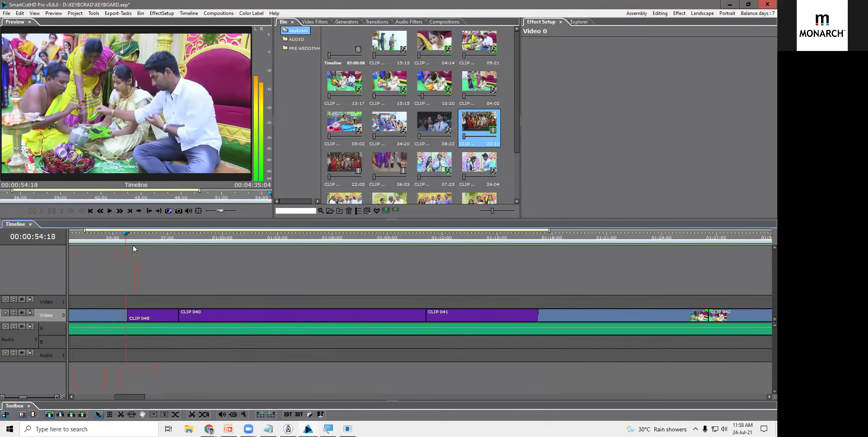
{"action": "left_click", "coordinate": [14, 314]}
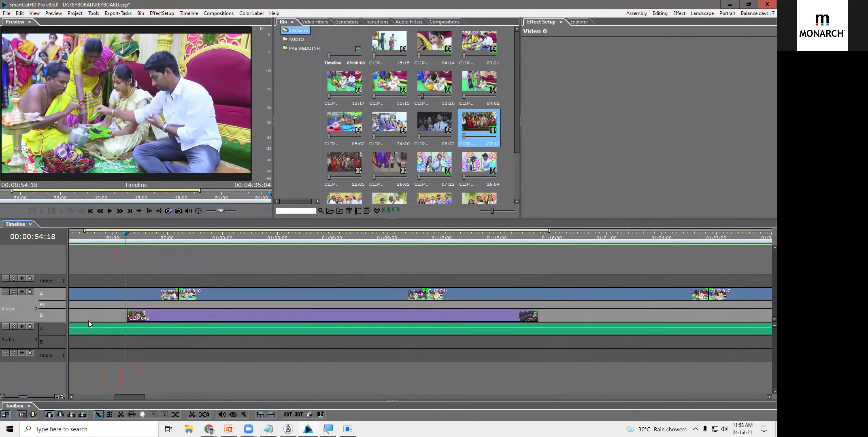
{"action": "left_click_drag", "start_coordinate": [129, 237], "coordinate": [180, 240]}
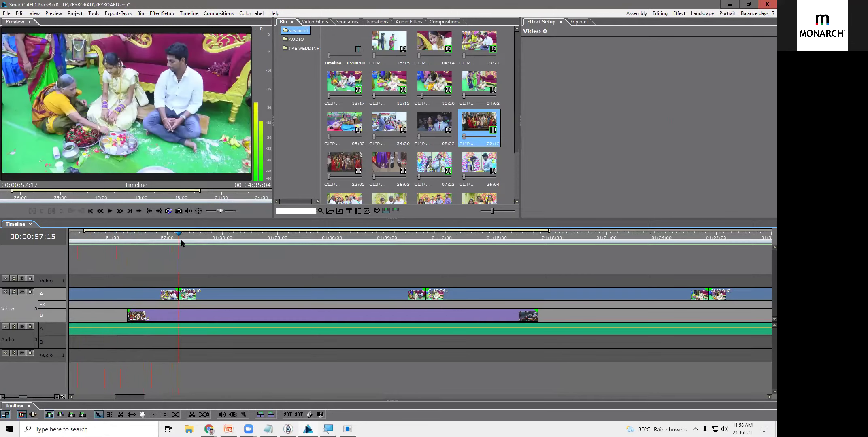
{"action": "left_click", "coordinate": [162, 316]}
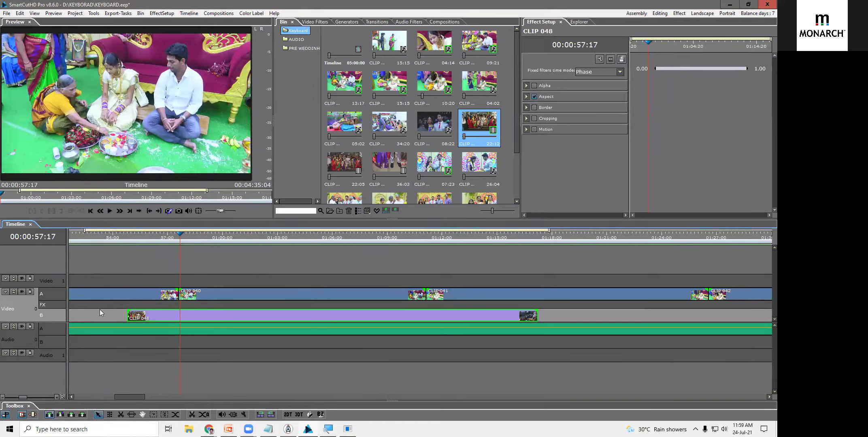
{"action": "left_click", "coordinate": [117, 320]}
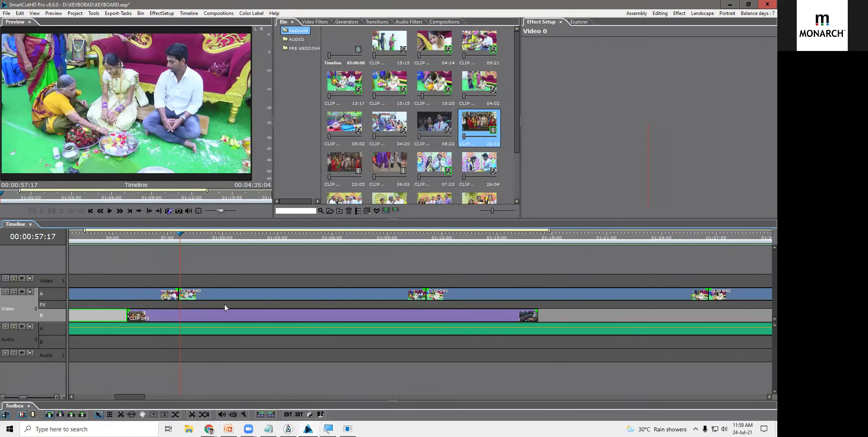
Step: Move CLIP 041 and CLIP 042 to row B of Video 0, directly after CLIP 048, and collapse the track
{"action": "scroll", "coordinate": [301, 303], "scroll_direction": "down", "scroll_amount": 2}
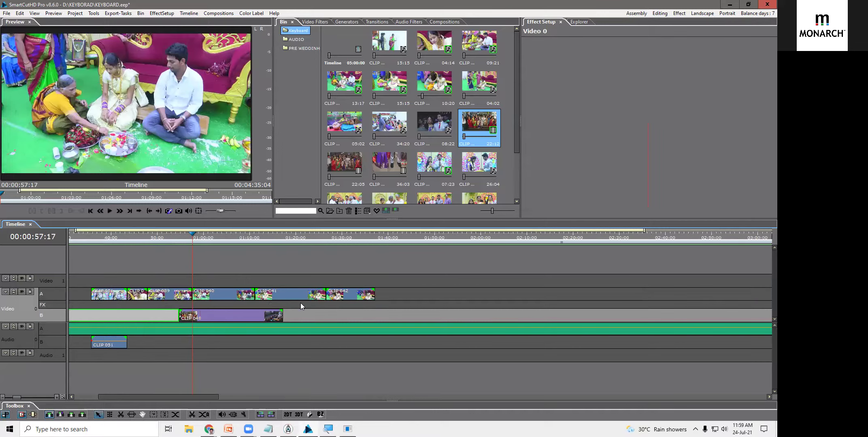
{"action": "left_click_drag", "start_coordinate": [337, 289], "coordinate": [362, 318]}
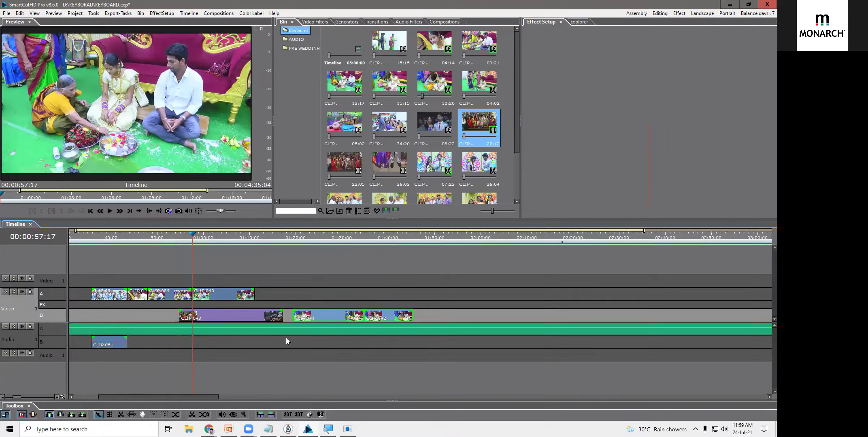
{"action": "left_click", "coordinate": [249, 238]}
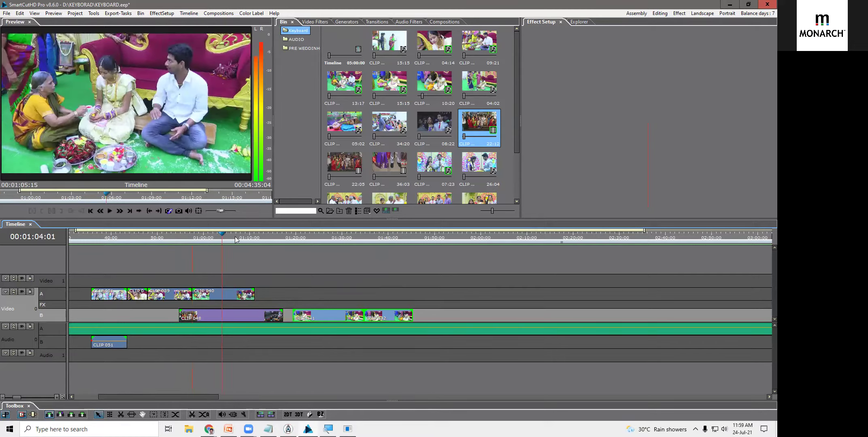
{"action": "left_click", "coordinate": [296, 251]}
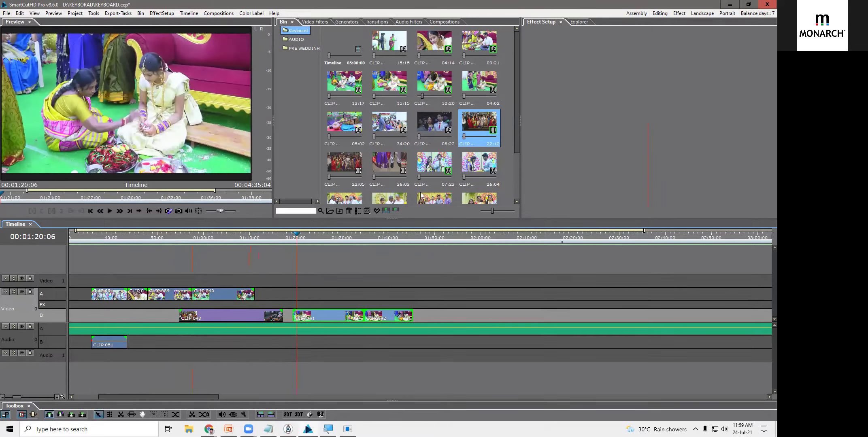
{"action": "left_click", "coordinate": [391, 131]}
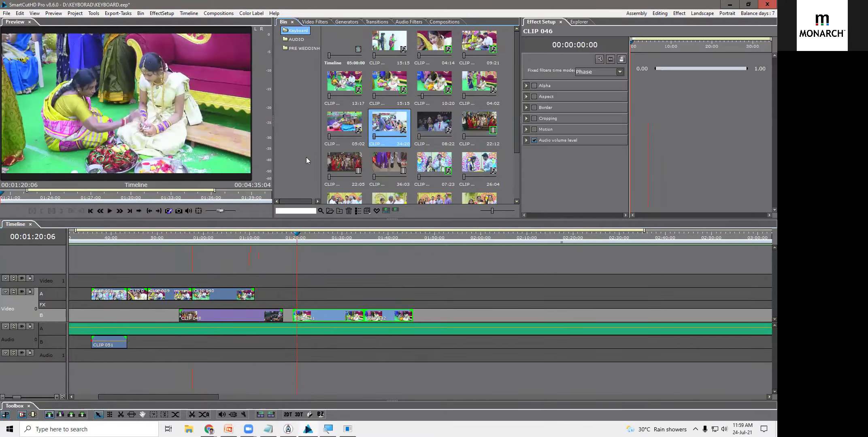
{"action": "left_click", "coordinate": [15, 292]}
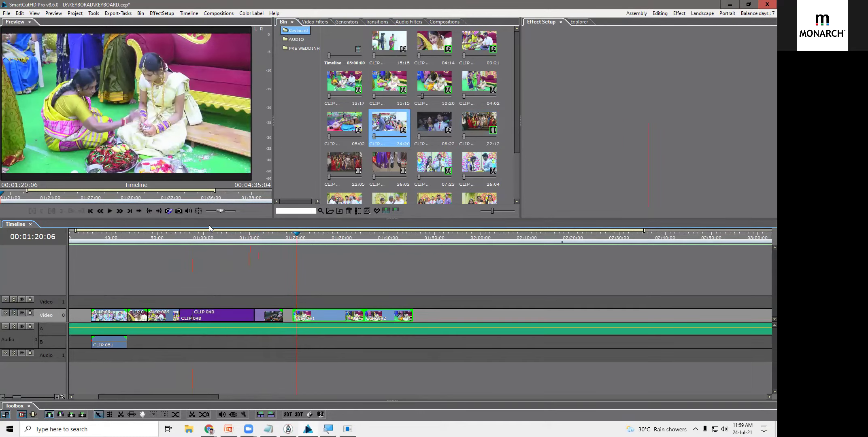
{"action": "left_click_drag", "start_coordinate": [380, 200], "coordinate": [369, 316]}
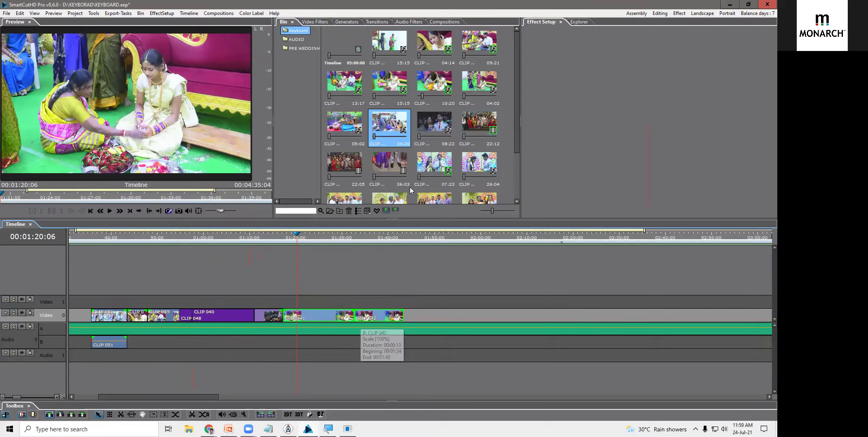
Step: Place CLIP 045 from the bin on the collapsed Video 0 track at 00:01:20:06, over CLIP 041, and scrub through the overlaps
{"action": "left_click", "coordinate": [342, 122]}
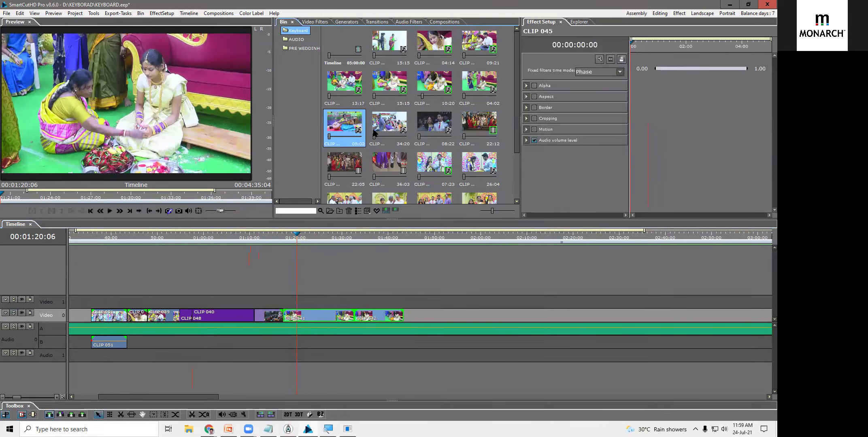
{"action": "left_click_drag", "start_coordinate": [341, 123], "coordinate": [299, 316]}
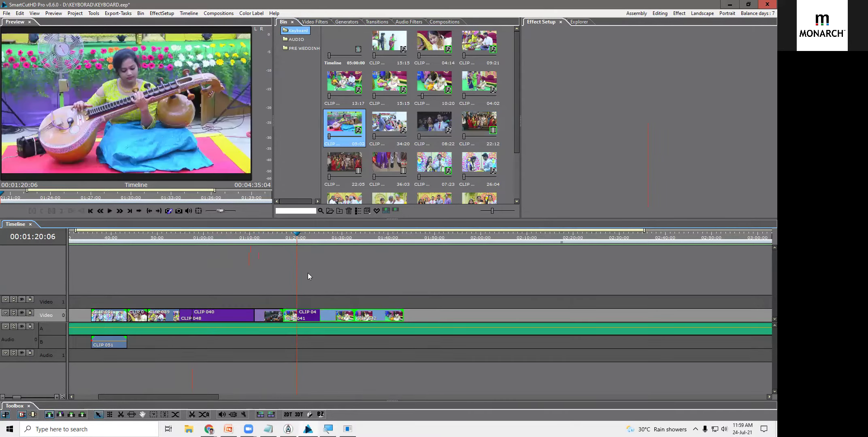
{"action": "left_click_drag", "start_coordinate": [152, 238], "coordinate": [201, 245]}
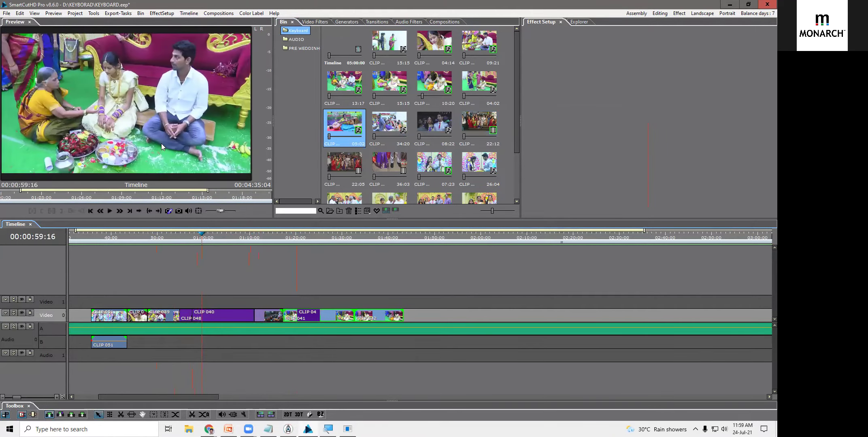
{"action": "left_click", "coordinate": [298, 237]}
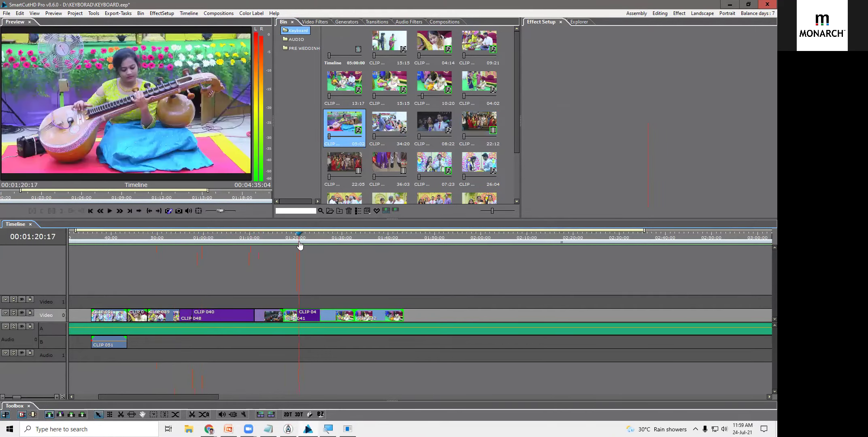
Step: Expand Video 0 and place CLIP 050, CLIP 051 and CLIP 052 in row A, starting at the end of CLIP 042
{"action": "left_click", "coordinate": [14, 313]}
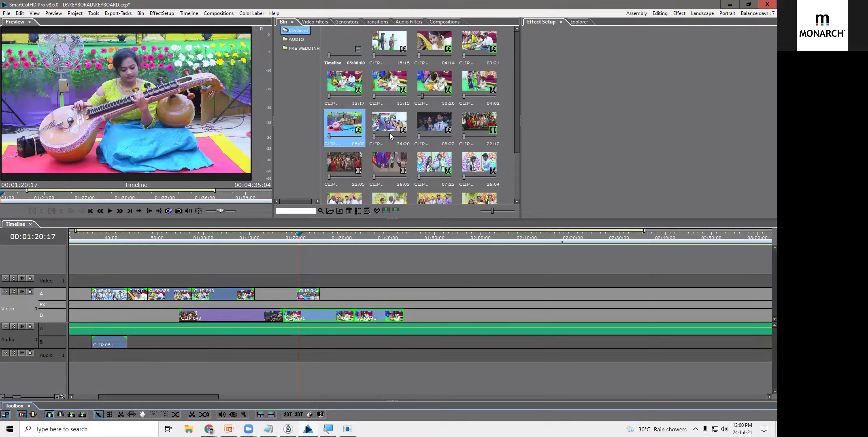
{"action": "left_click_drag", "start_coordinate": [506, 162], "coordinate": [405, 291]}
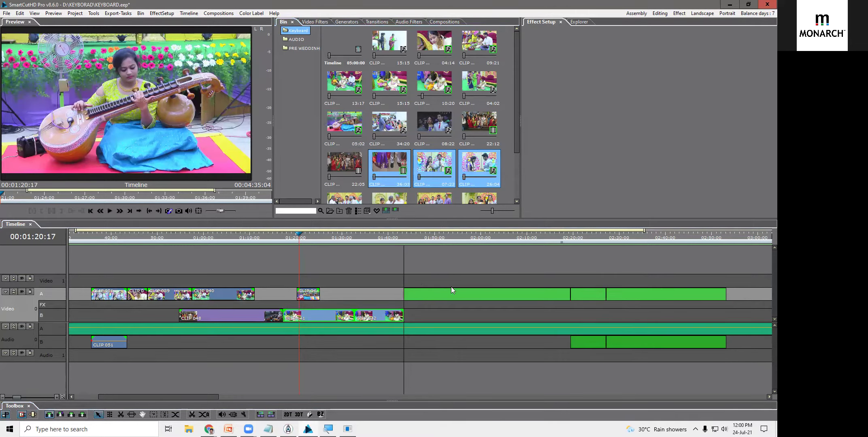
{"action": "left_click_drag", "start_coordinate": [433, 242], "coordinate": [448, 236]}
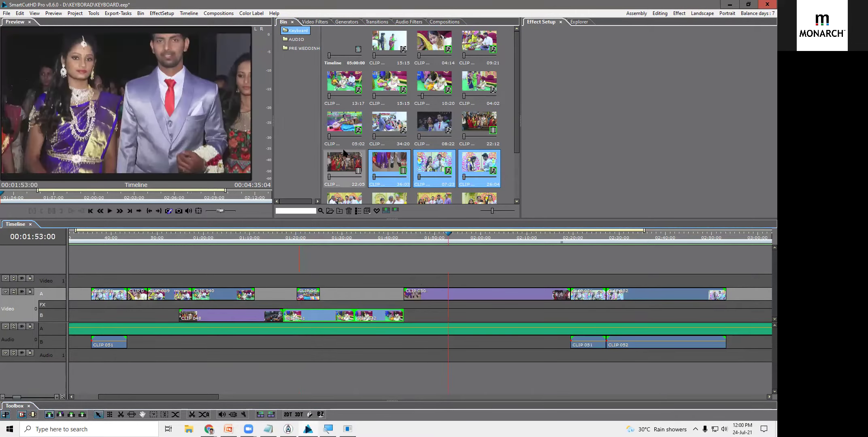
Step: Place CLIP 049 in row B of Video 0 beneath CLIP 050, and preview the overlap at 00:01:52:16
{"action": "left_click_drag", "start_coordinate": [344, 164], "coordinate": [429, 310]}
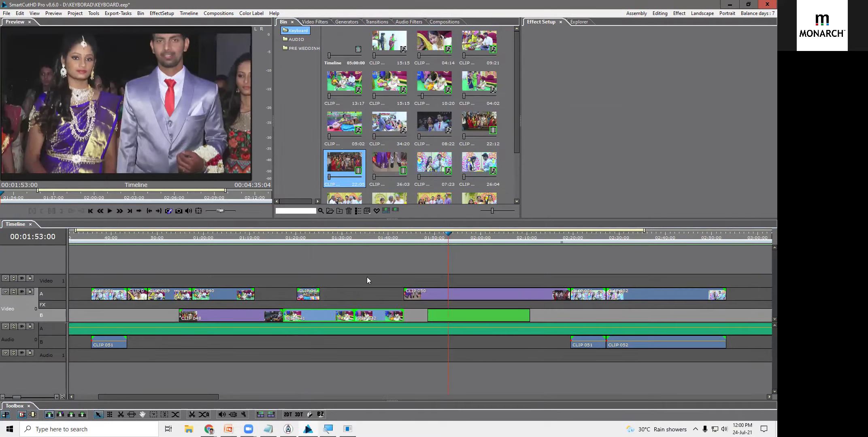
{"action": "left_click", "coordinate": [437, 239]}
{"action": "left_click_drag", "start_coordinate": [440, 236], "coordinate": [447, 238]}
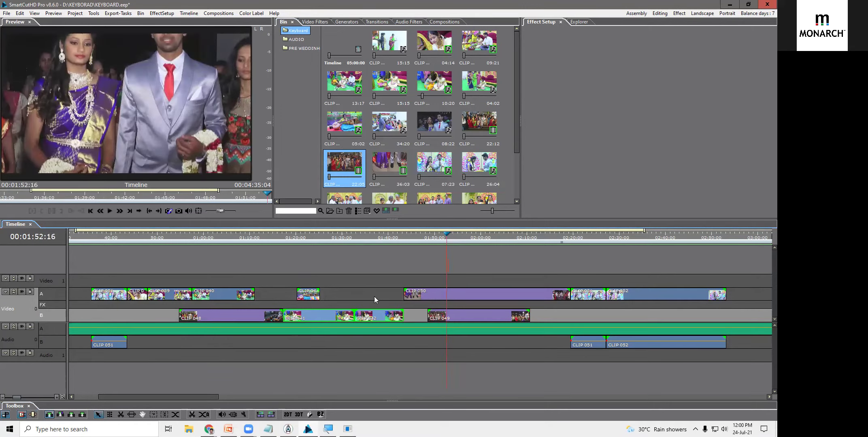
{"action": "left_click", "coordinate": [49, 414]}
{"action": "mouse_move", "coordinate": [468, 316]}
{"action": "left_click", "coordinate": [50, 416]}
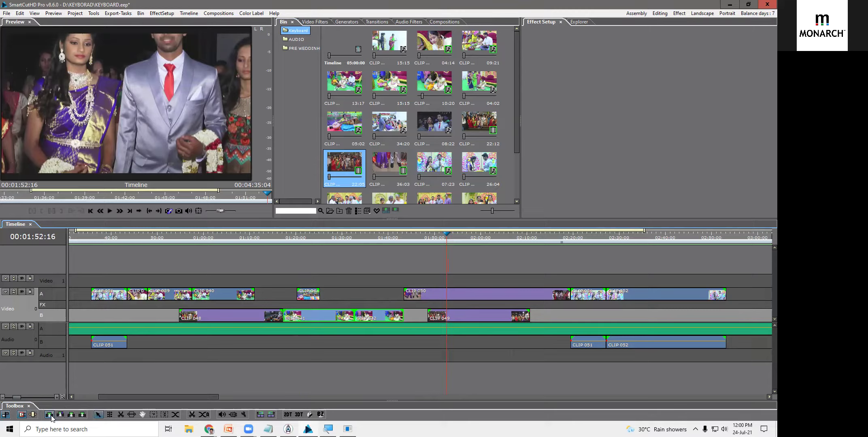
Step: Apply the Basic Blend transition on the FX row between CLIP 050 and CLIP 049
{"action": "left_click", "coordinate": [477, 310]}
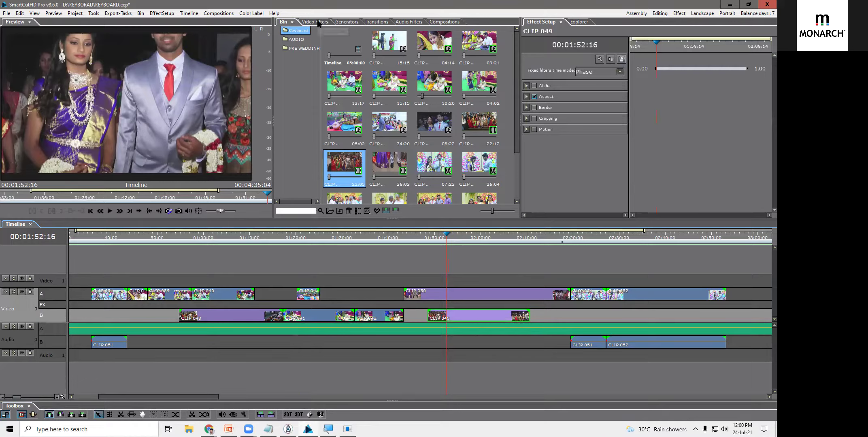
{"action": "left_click", "coordinate": [369, 22]}
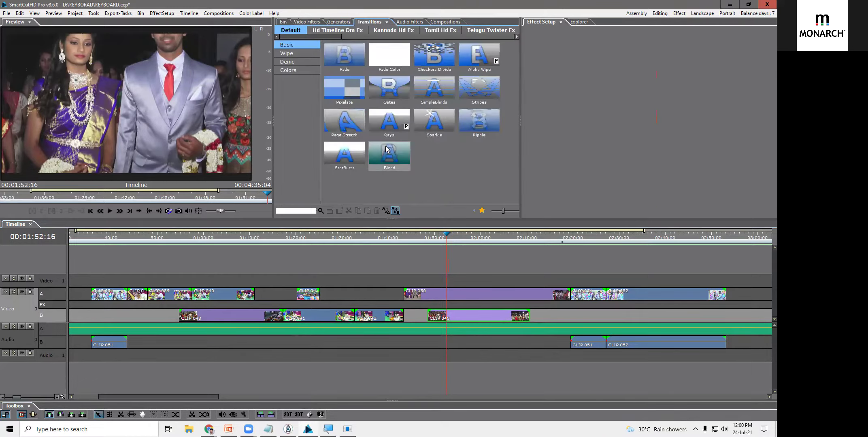
{"action": "left_click", "coordinate": [376, 157]}
{"action": "left_click_drag", "start_coordinate": [376, 156], "coordinate": [453, 305]}
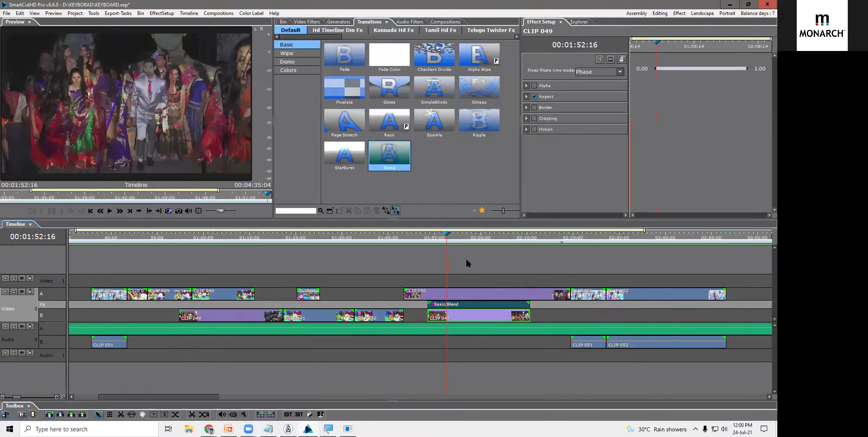
Step: Preview the Blend transition at 00:01:57:18 and open its effect settings
{"action": "left_click", "coordinate": [448, 247]}
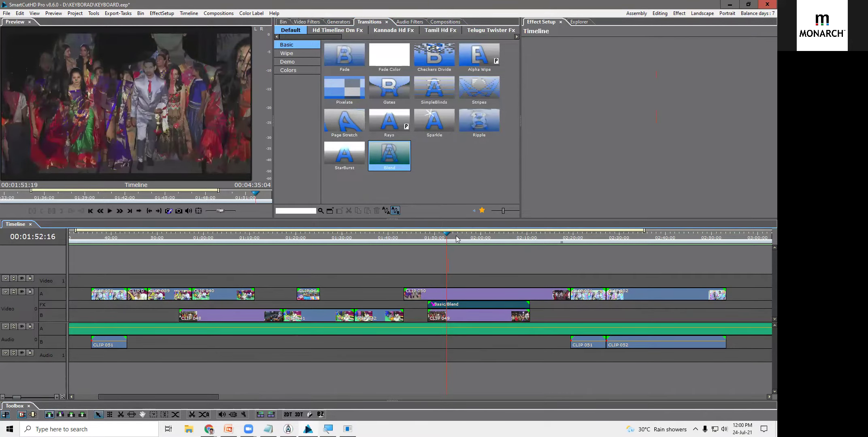
{"action": "left_click", "coordinate": [469, 238]}
{"action": "left_click", "coordinate": [484, 304]}
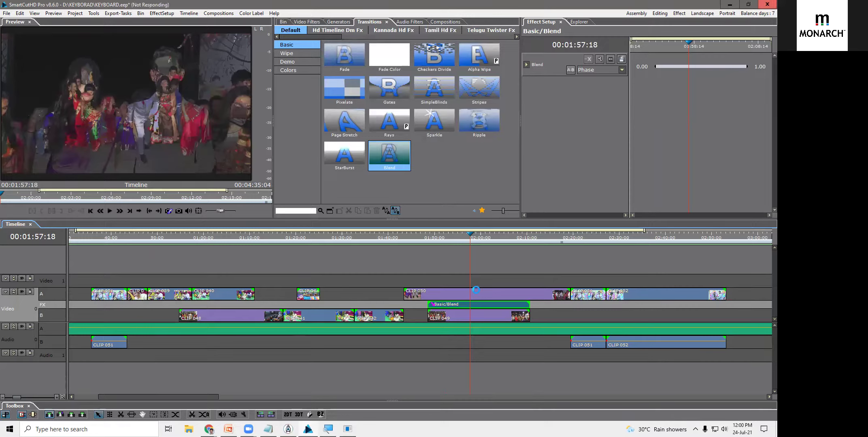
{"action": "double_click", "coordinate": [479, 304]}
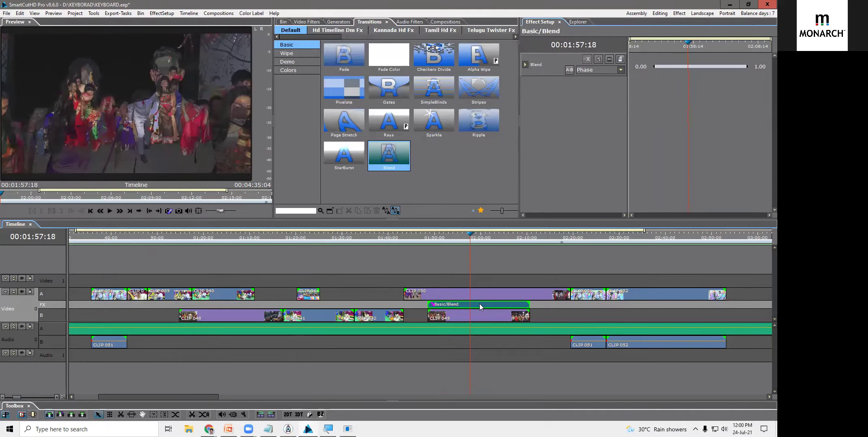
{"action": "left_click", "coordinate": [481, 304]}
{"action": "left_click", "coordinate": [480, 303]}
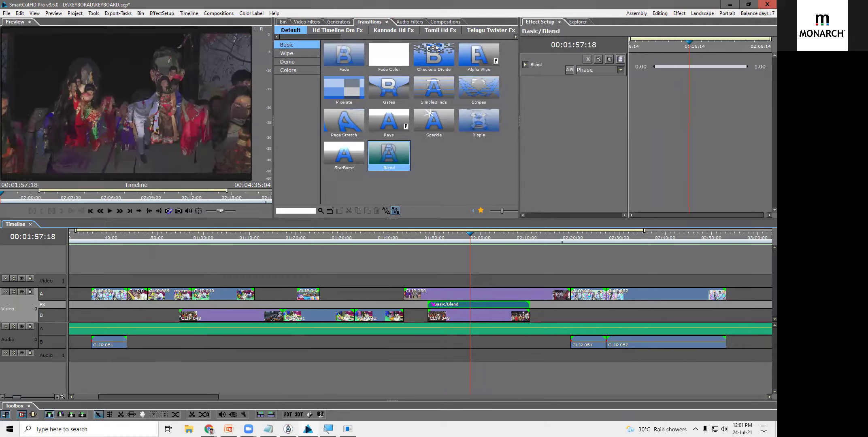
Step: Switch the timeline's clip placement mode to Full
{"action": "key", "text": "alt+Tab"}
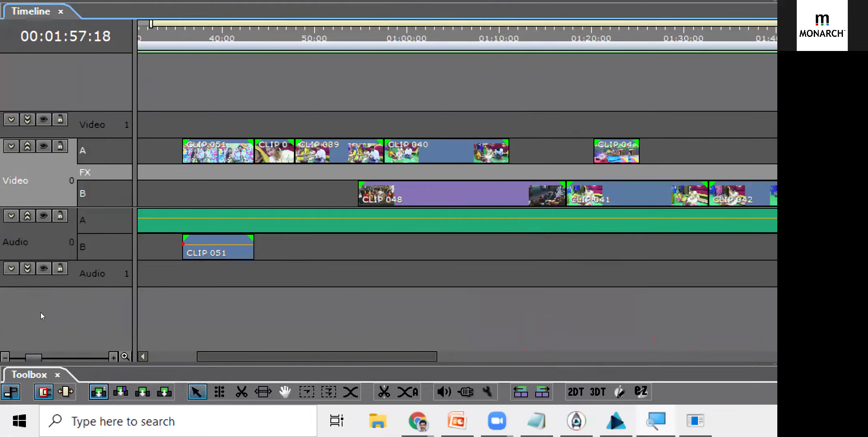
{"action": "left_click", "coordinate": [23, 313]}
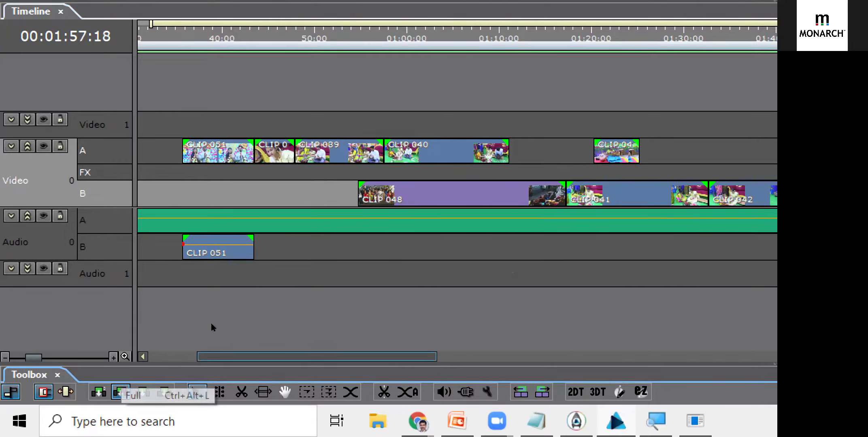
Step: Open the PRE WEDDINH bin folder and try placing clip 1 (46) in row B of Video 0 from the end of CLIP 050, undoing it
{"action": "scroll", "coordinate": [263, 282], "scroll_direction": "down", "scroll_amount": 3}
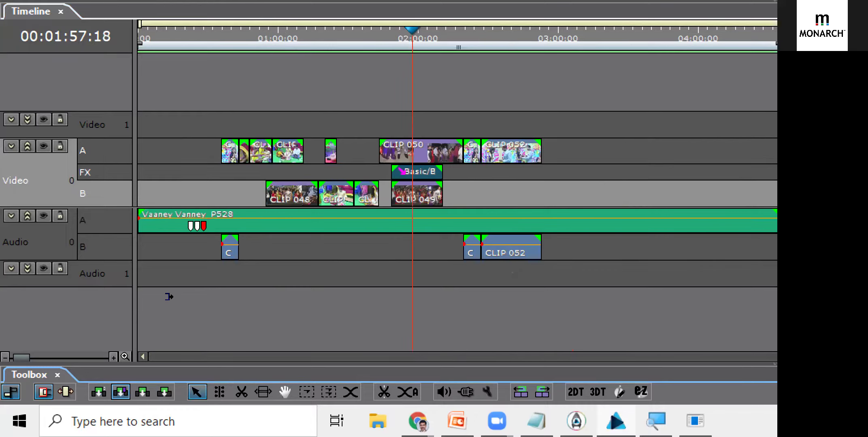
{"action": "left_click", "coordinate": [179, 293]}
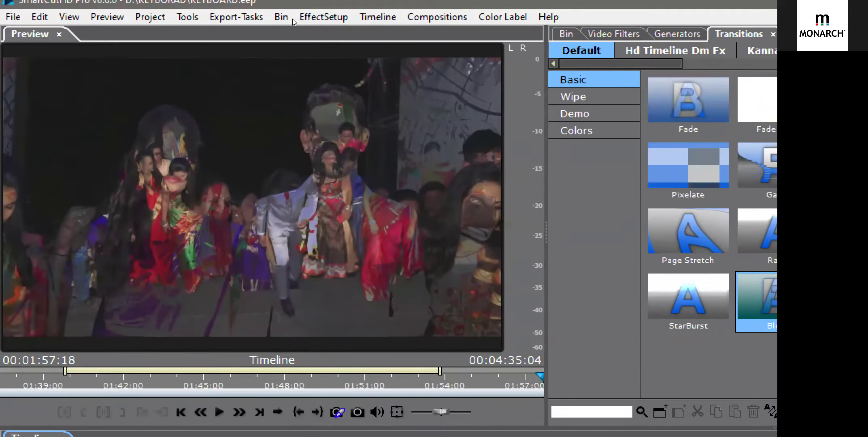
{"action": "left_click", "coordinate": [566, 33]}
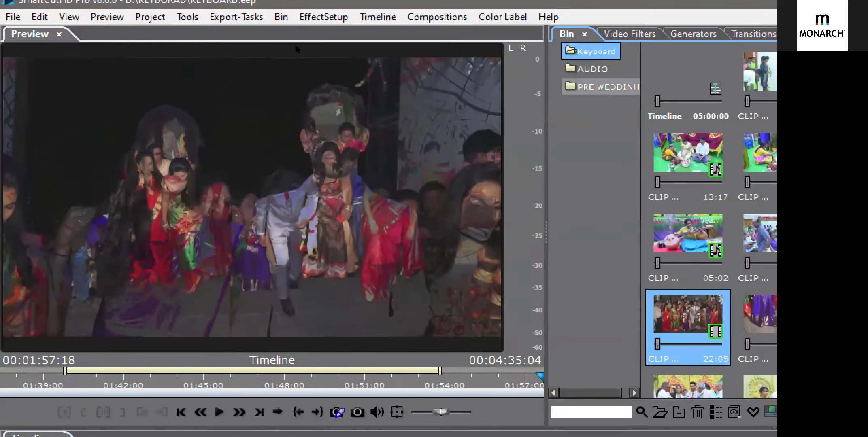
{"action": "left_click", "coordinate": [600, 86]}
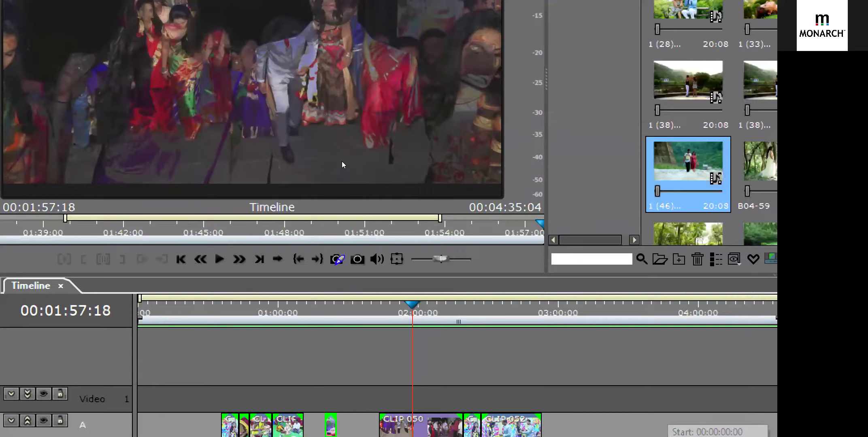
{"action": "left_click_drag", "start_coordinate": [339, 158], "coordinate": [228, 308]}
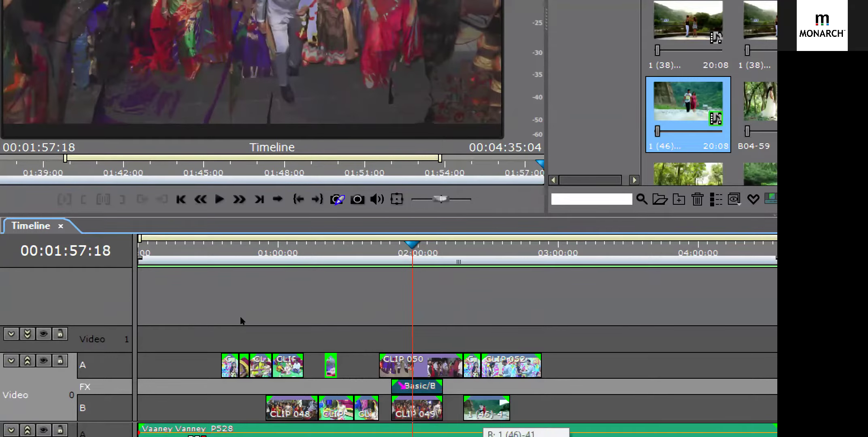
{"action": "key", "text": "ctrl+z"}
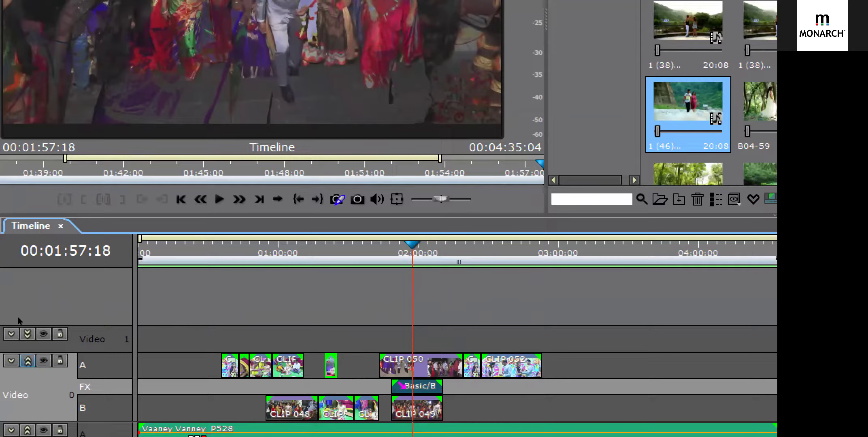
Step: Place clip 1 (46) directly after CLIP 049 on the collapsed Video 0 track, and check it at 00:02:13:23 with the track expanded again
{"action": "left_click", "coordinate": [27, 360]}
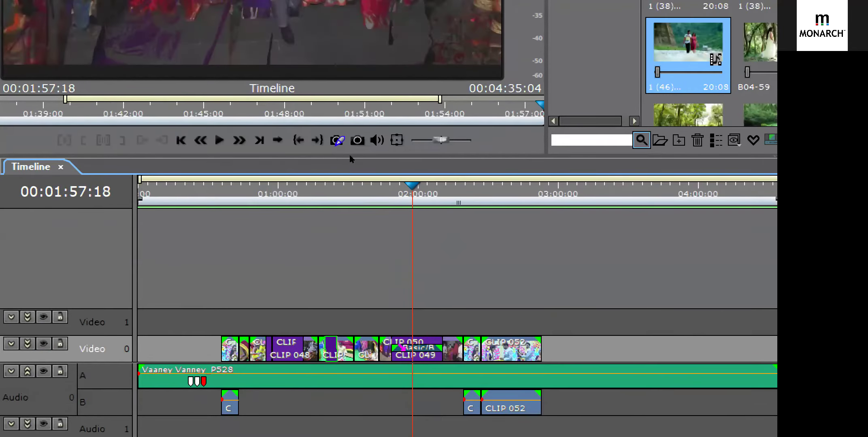
{"action": "left_click_drag", "start_coordinate": [189, 250], "coordinate": [116, 309]}
{"action": "left_click_drag", "start_coordinate": [118, 309], "coordinate": [227, 314]}
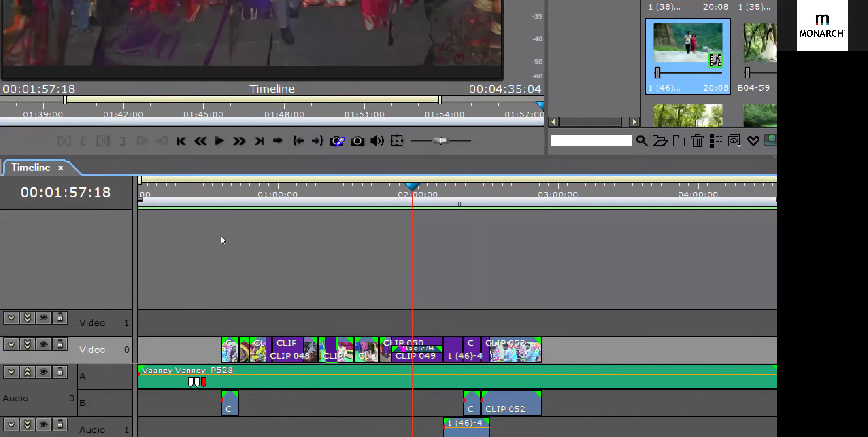
{"action": "key", "text": "space"}
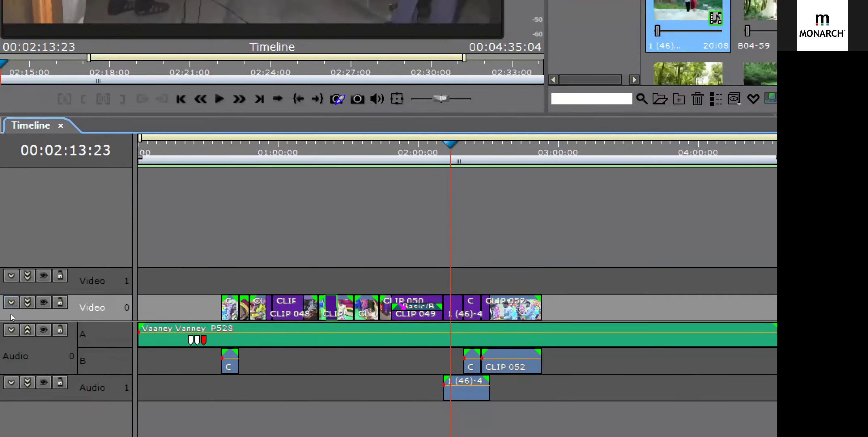
{"action": "left_click", "coordinate": [11, 311]}
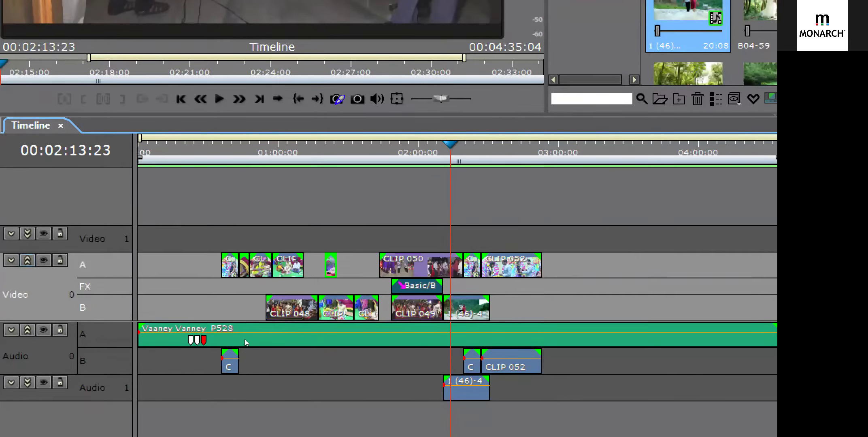
Step: Move the first two clips of Video 0's row A into row B, starting at about 20 seconds on the timeline
{"action": "left_click", "coordinate": [476, 313]}
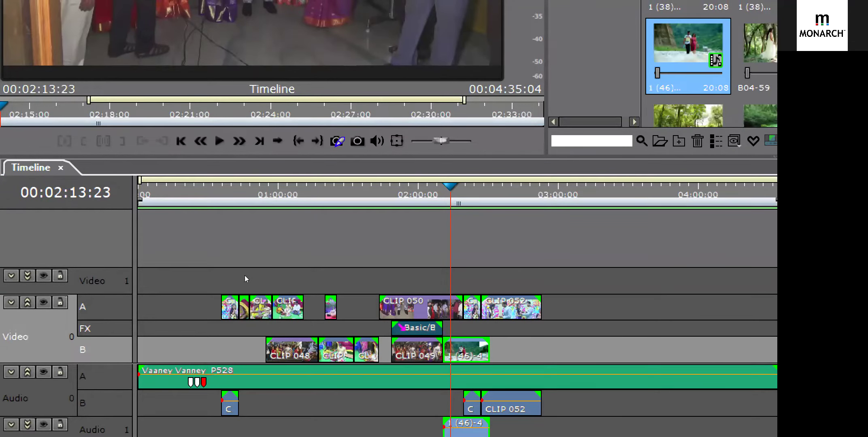
{"action": "left_click", "coordinate": [235, 284]}
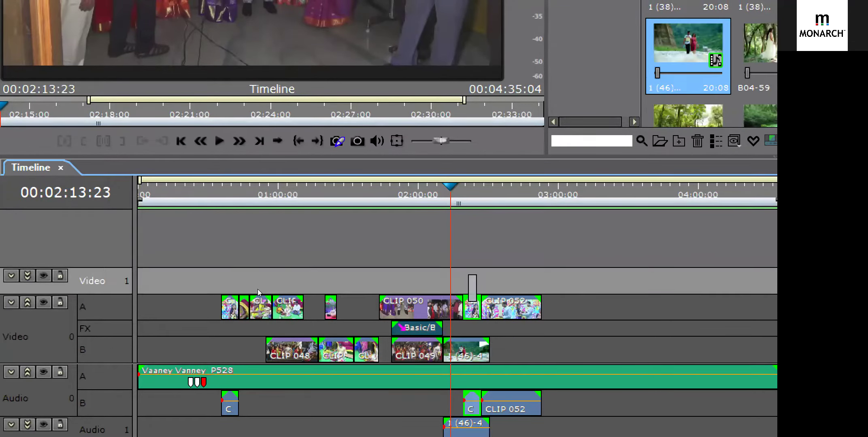
{"action": "left_click", "coordinate": [119, 299]}
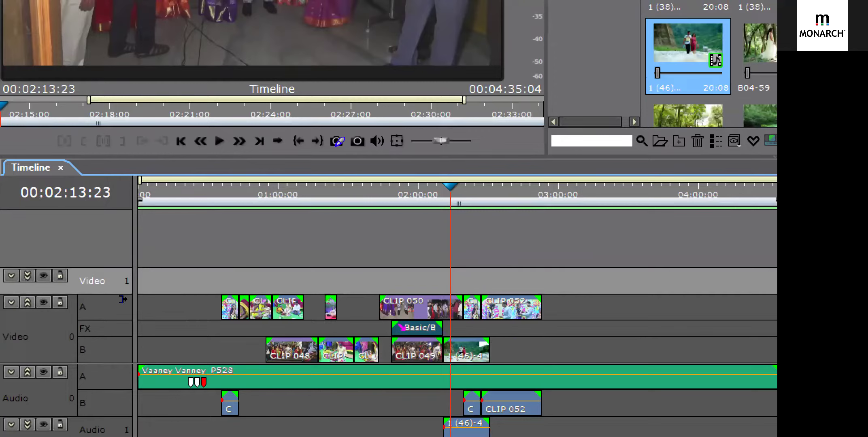
{"action": "left_click_drag", "start_coordinate": [222, 270], "coordinate": [272, 326]}
{"action": "left_click_drag", "start_coordinate": [231, 307], "coordinate": [195, 349]}
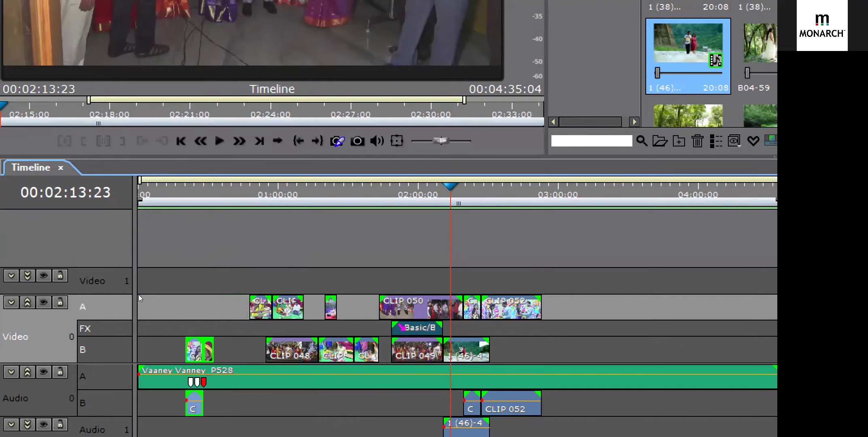
Step: Try inserting clip 1 (41) in row A of Video 0 right after the two clips moved to row B, and undo it
{"action": "left_click", "coordinate": [97, 281]}
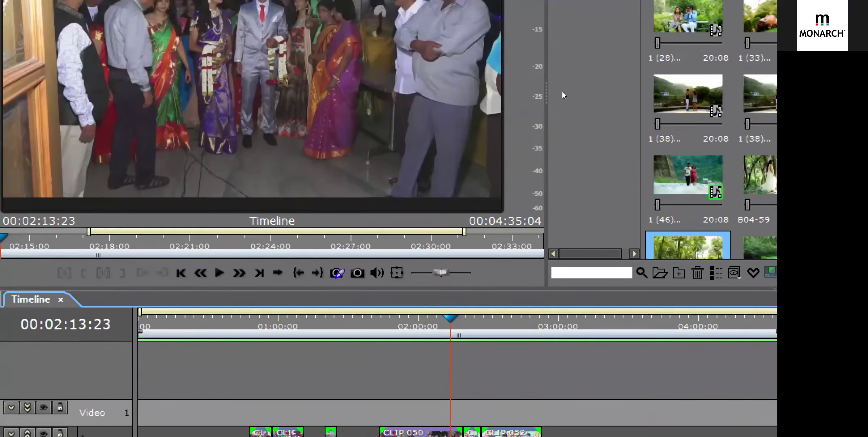
{"action": "left_click", "coordinate": [614, 106]}
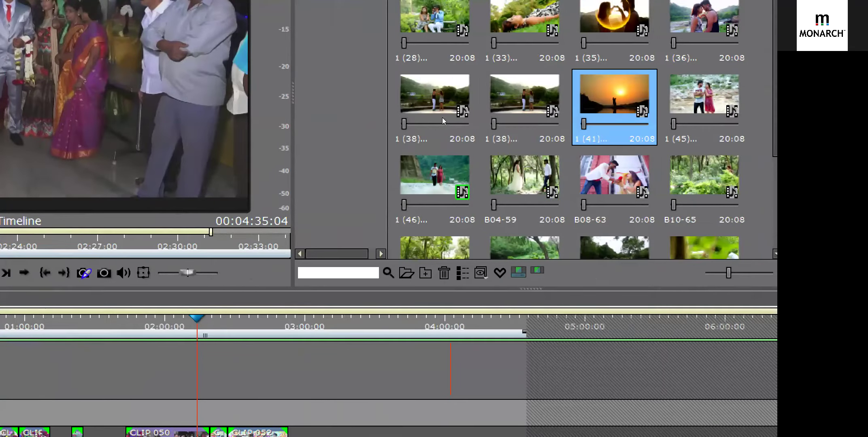
{"action": "left_click_drag", "start_coordinate": [431, 116], "coordinate": [111, 294]}
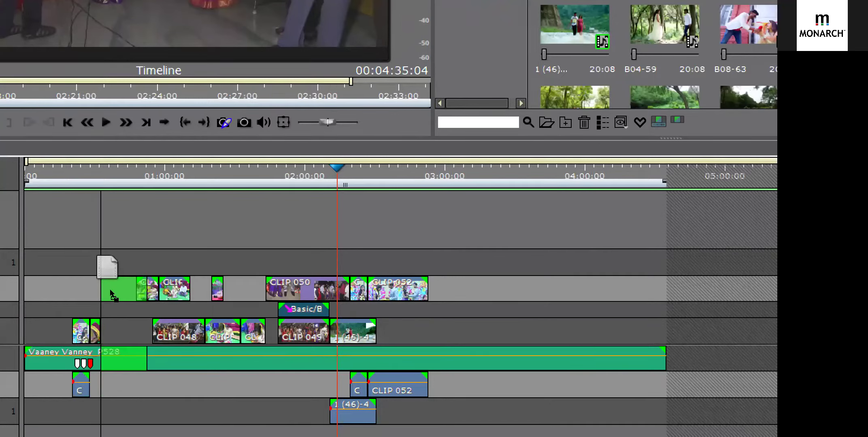
{"action": "left_click_drag", "start_coordinate": [110, 289], "coordinate": [110, 289]}
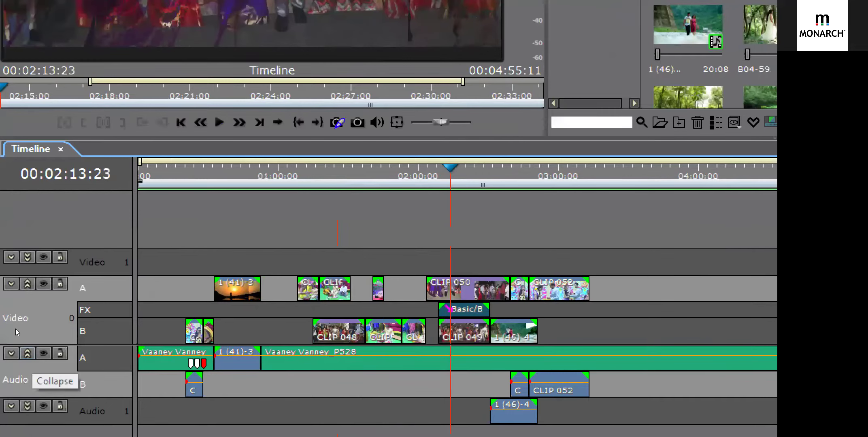
{"action": "key", "text": "ctrl+z"}
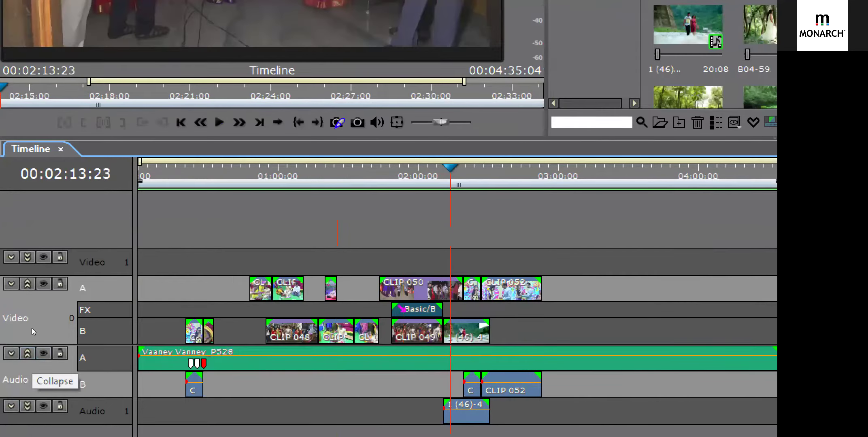
Step: Lock Audio 0, place clip 1 (41) in row A of Video 0 after the first two clips in row B, and preview it at 00:00:38:21
{"action": "left_click", "coordinate": [60, 353]}
{"action": "left_click", "coordinate": [44, 353]}
{"action": "left_click", "coordinate": [43, 353]}
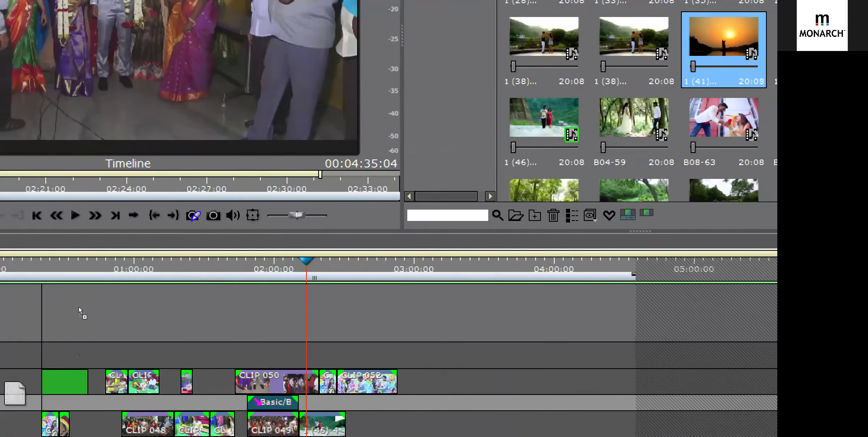
{"action": "left_click_drag", "start_coordinate": [79, 307], "coordinate": [112, 338]}
{"action": "mouse_move", "coordinate": [117, 293]}
{"action": "left_mouse_down"}
{"action": "mouse_move", "coordinate": [118, 276]}
{"action": "mouse_move", "coordinate": [109, 294]}
{"action": "left_mouse_up"}
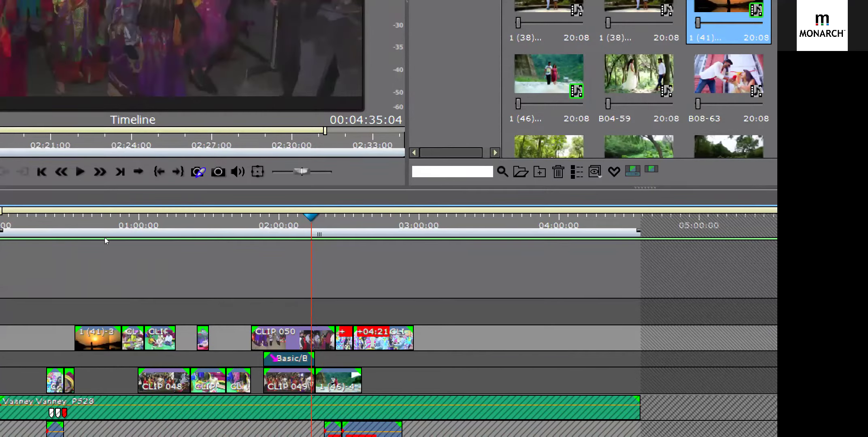
{"action": "mouse_move", "coordinate": [104, 235]}
{"action": "left_mouse_down"}
{"action": "mouse_move", "coordinate": [113, 235]}
{"action": "mouse_move", "coordinate": [89, 236]}
{"action": "left_mouse_up"}
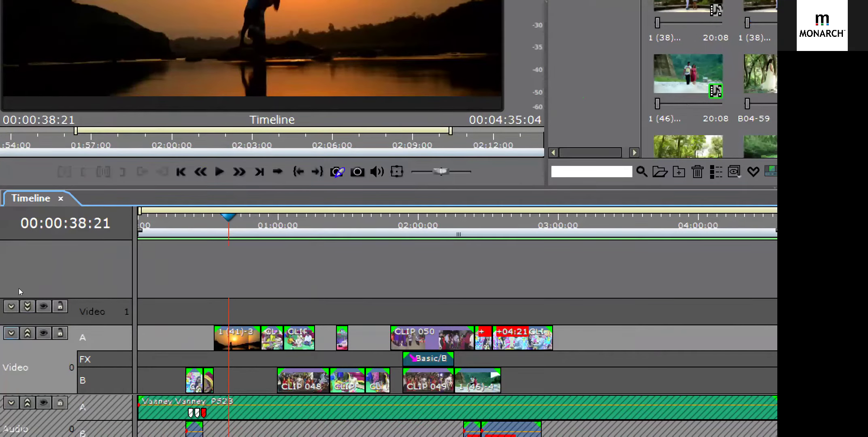
Step: Collapse Video 0 and shift clip 1 (41) with all following clips about 20 seconds later on the track
{"action": "left_click", "coordinate": [27, 333]}
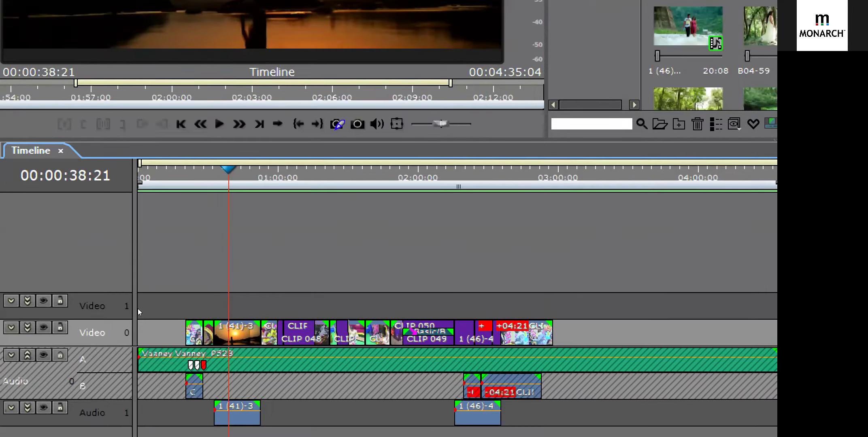
{"action": "left_click", "coordinate": [145, 416]}
{"action": "left_click_drag", "start_coordinate": [259, 296], "coordinate": [535, 329]}
{"action": "left_click_drag", "start_coordinate": [254, 324], "coordinate": [278, 309]}
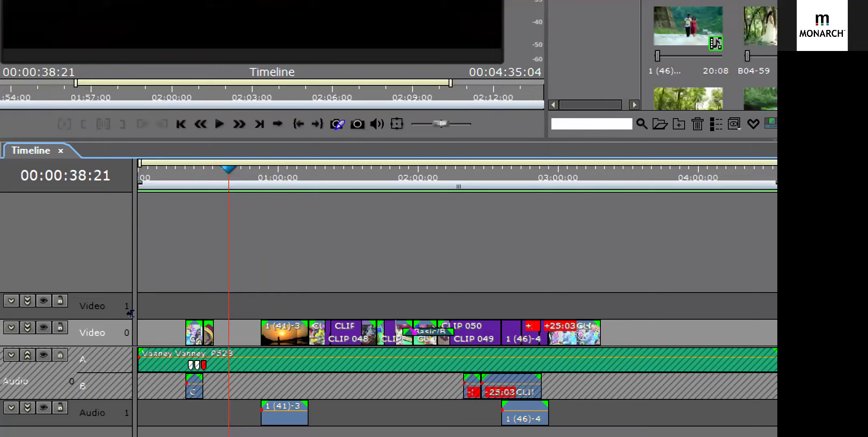
Step: Move clip 1 (41) back against the first two clips, and close the gap behind it with the following clips
{"action": "mouse_move", "coordinate": [129, 316]}
{"action": "left_mouse_down"}
{"action": "mouse_move", "coordinate": [121, 318]}
{"action": "mouse_move", "coordinate": [139, 304]}
{"action": "mouse_move", "coordinate": [124, 317]}
{"action": "mouse_move", "coordinate": [137, 311]}
{"action": "left_mouse_up"}
{"action": "left_click", "coordinate": [138, 236]}
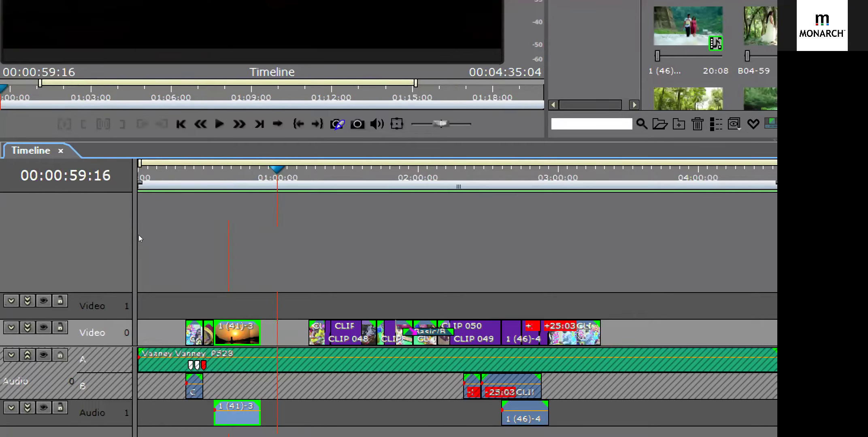
{"action": "left_click_drag", "start_coordinate": [248, 311], "coordinate": [266, 318]}
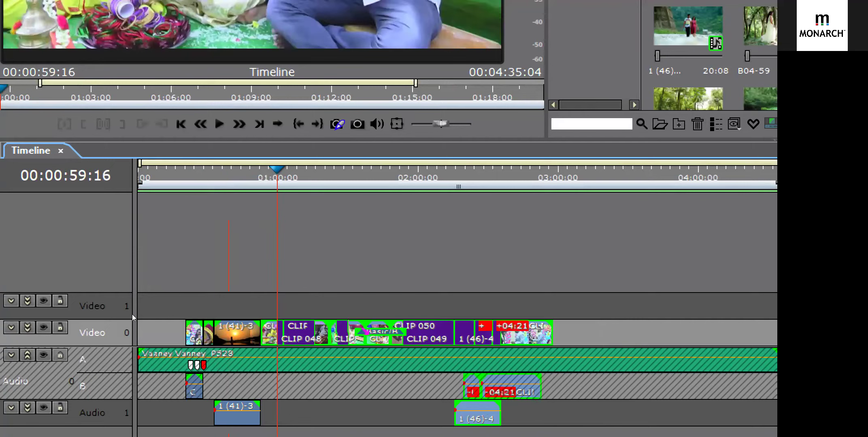
Step: Insert clip 1 (46) directly after clip 1 (41) on Video 0, pushing the following clips later, and expand the track to rows A, FX and B
{"action": "left_click_drag", "start_coordinate": [149, 314], "coordinate": [144, 267]}
{"action": "left_click_drag", "start_coordinate": [687, 39], "coordinate": [138, 264]}
{"action": "mouse_move", "coordinate": [138, 300]}
{"action": "left_mouse_down"}
{"action": "mouse_move", "coordinate": [135, 318]}
{"action": "mouse_move", "coordinate": [135, 309]}
{"action": "left_mouse_up"}
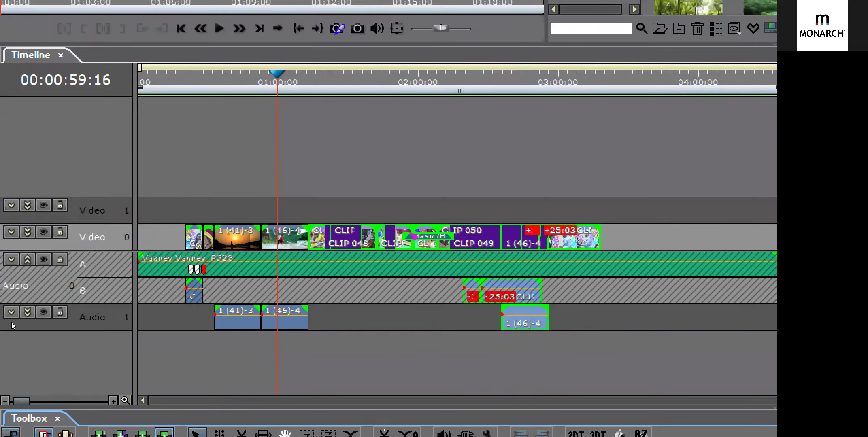
{"action": "left_click", "coordinate": [27, 232]}
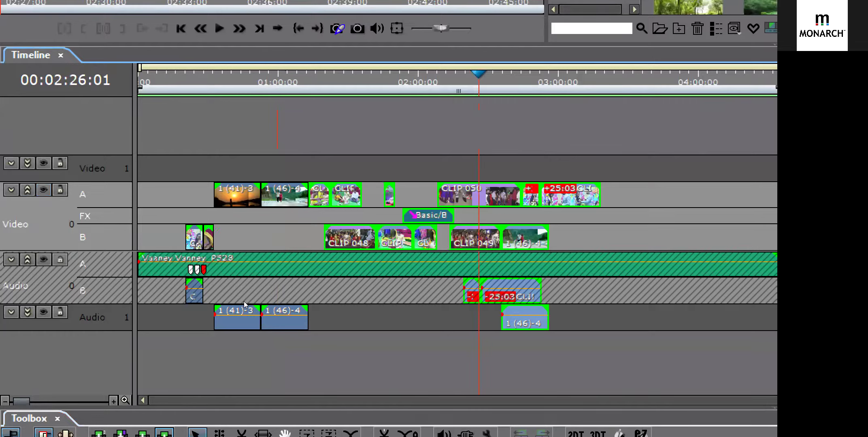
Step: Place clip B04-59 at 00:02:26:01 in row A of Video 0 over the second part of CLIP 050, and play it to 00:02:34:01
{"action": "key", "text": "Up"}
{"action": "key", "text": "Down"}
{"action": "key", "text": "Up"}
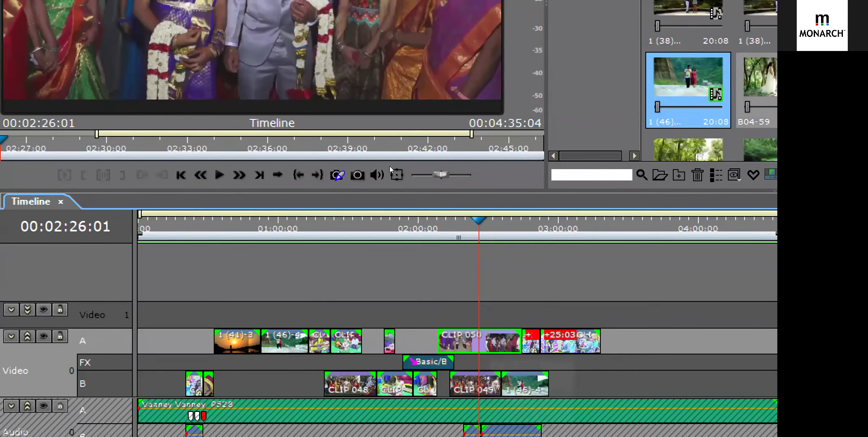
{"action": "mouse_move", "coordinate": [756, 77]}
{"action": "left_mouse_down"}
{"action": "mouse_move", "coordinate": [670, 252]}
{"action": "mouse_move", "coordinate": [429, 344]}
{"action": "mouse_move", "coordinate": [478, 328]}
{"action": "left_mouse_up"}
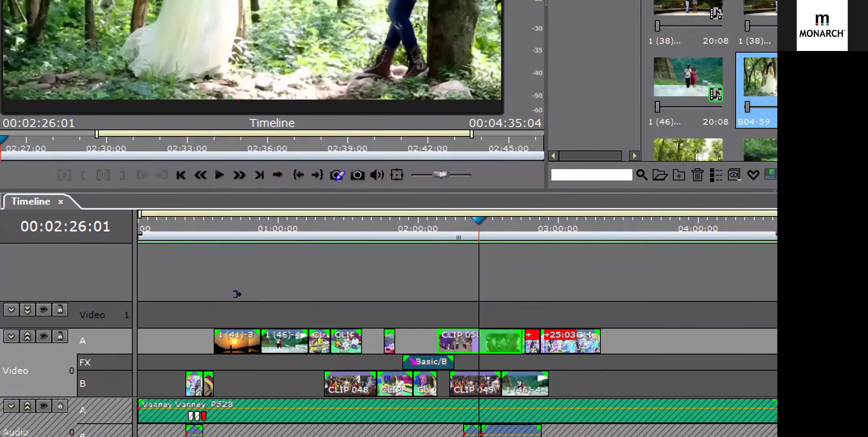
{"action": "key", "text": "space"}
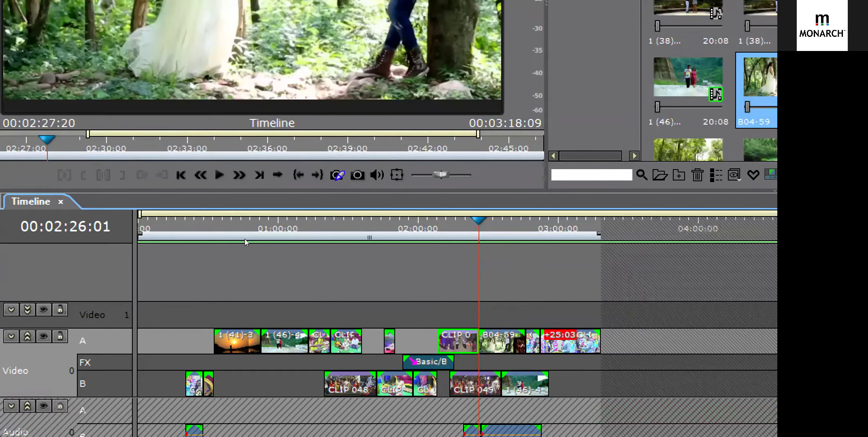
{"action": "key", "text": "space"}
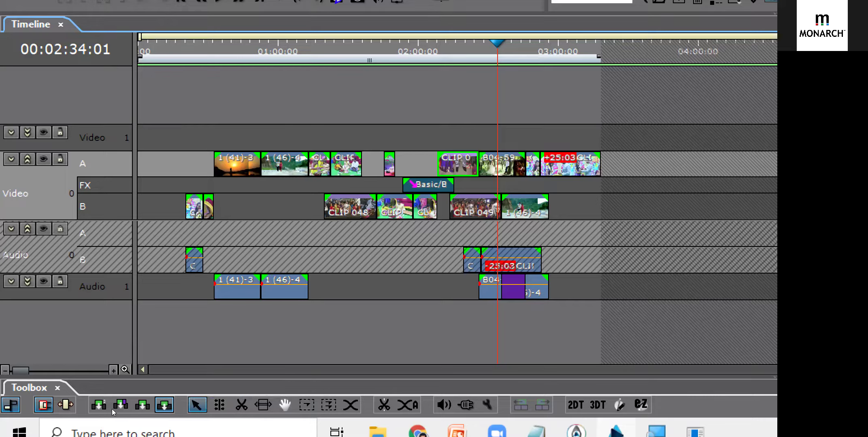
Step: Move clips 1 (41) and 1 (46) earlier in row A, so that 1 (41) starts above the first clip in row B
{"action": "key", "text": "n"}
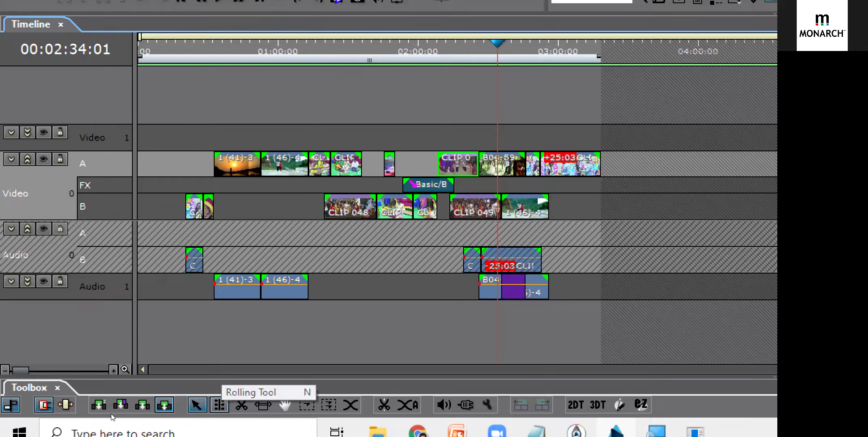
{"action": "left_click", "coordinate": [118, 411]}
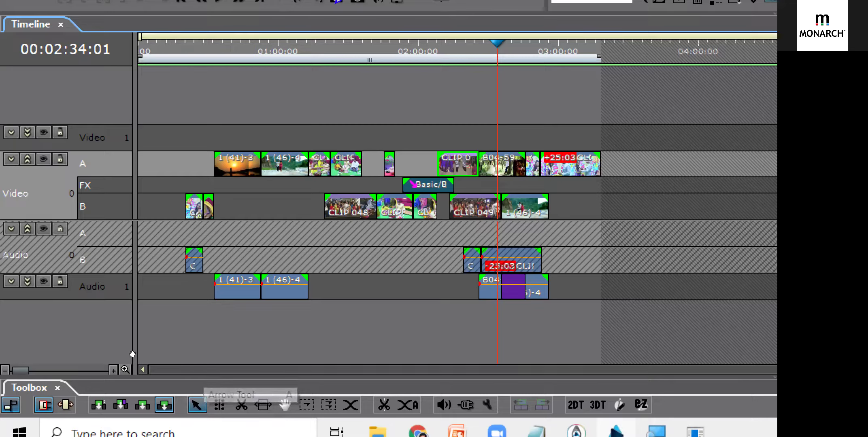
{"action": "left_click_drag", "start_coordinate": [236, 164], "coordinate": [208, 163]}
{"action": "left_click_drag", "start_coordinate": [279, 166], "coordinate": [250, 166]}
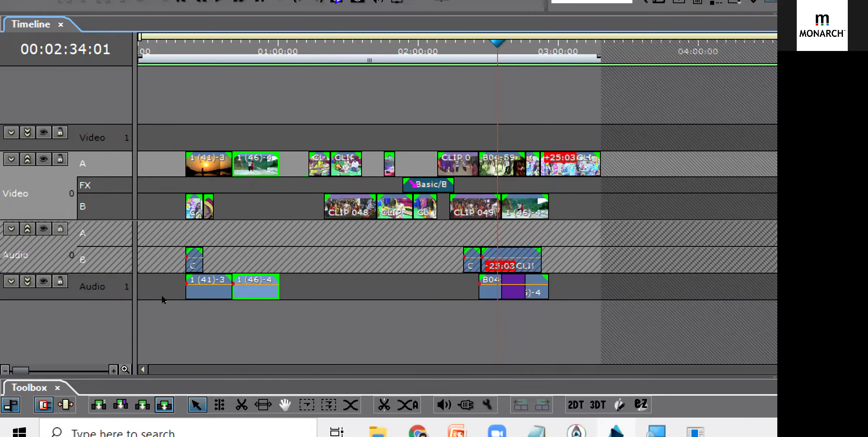
Step: Move the short clip following 1 (46) earlier in row A, and clear all video and audio clips from the timeline
{"action": "left_click_drag", "start_coordinate": [322, 166], "coordinate": [300, 166]}
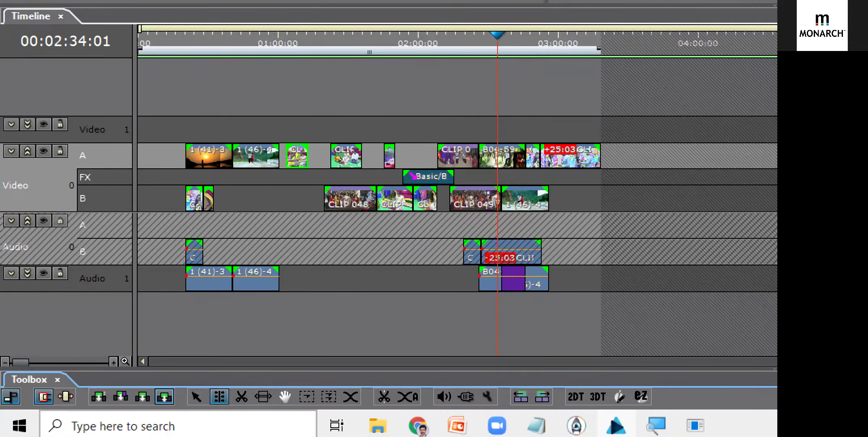
{"action": "left_click_drag", "start_coordinate": [182, 114], "coordinate": [612, 356]}
{"action": "key", "text": "Delete"}
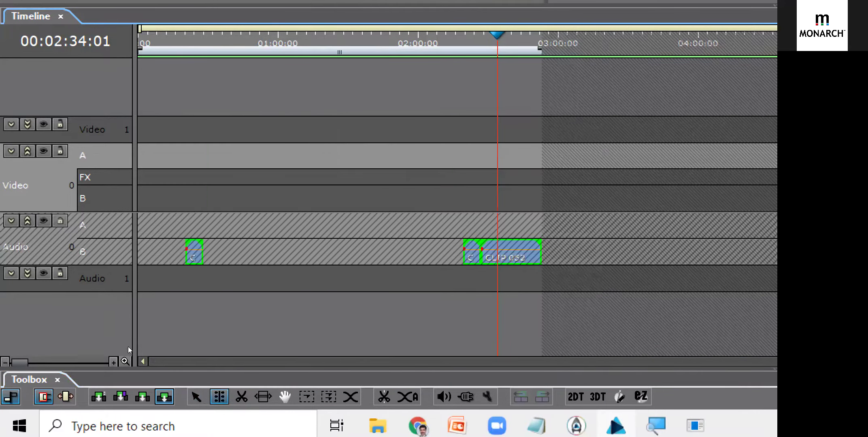
{"action": "left_click_drag", "start_coordinate": [173, 226], "coordinate": [588, 285]}
{"action": "key", "text": "Delete"}
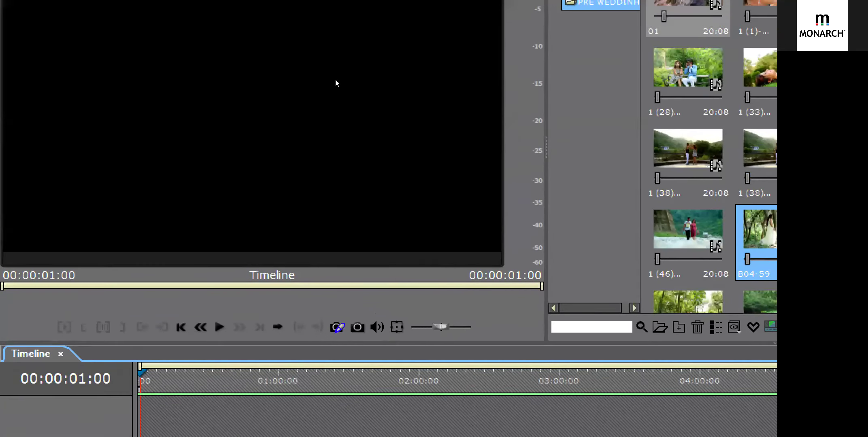
Step: Select the bin clips from 1 (28) through B04-59, and collapse the Video 0 track into a single unlocked row
{"action": "left_click", "coordinate": [687, 67]}
{"action": "left_click", "coordinate": [756, 242], "text": "shift"}
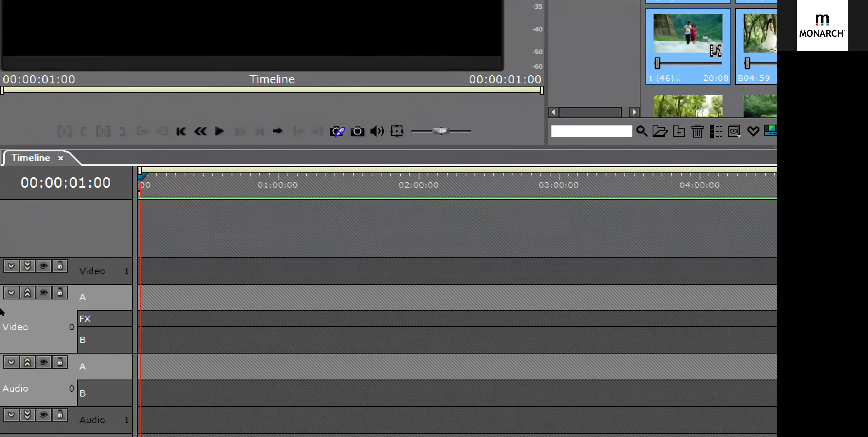
{"action": "left_click", "coordinate": [11, 293]}
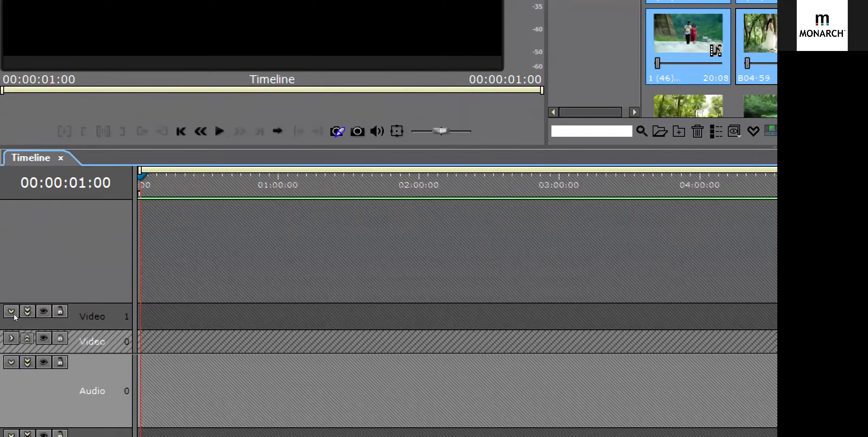
{"action": "left_click", "coordinate": [11, 338]}
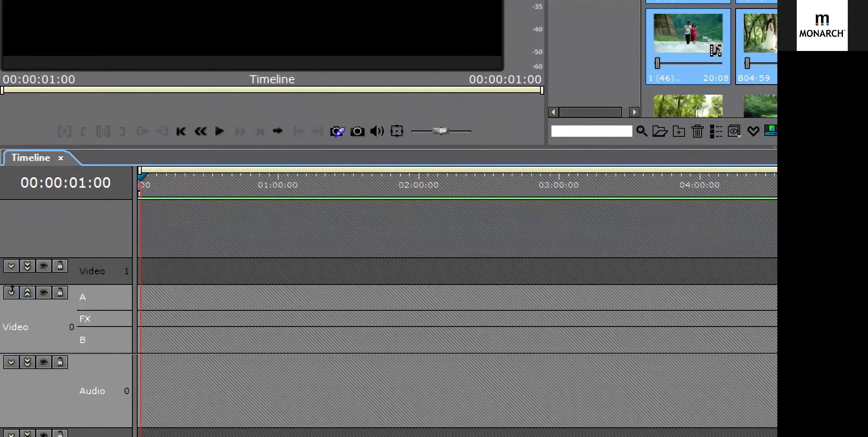
{"action": "left_click", "coordinate": [27, 292]}
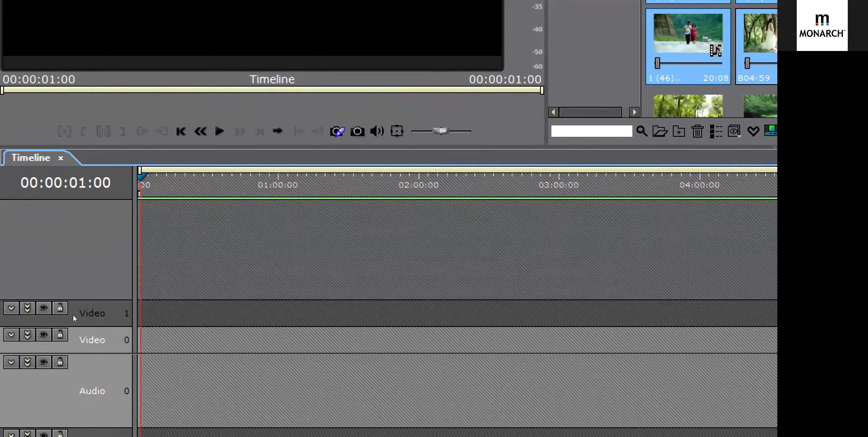
Step: Place the selected bin clips on Video 0 from 00:00:01:00, replacing the placement that includes audio with a video-only one
{"action": "key", "text": "shift+Return"}
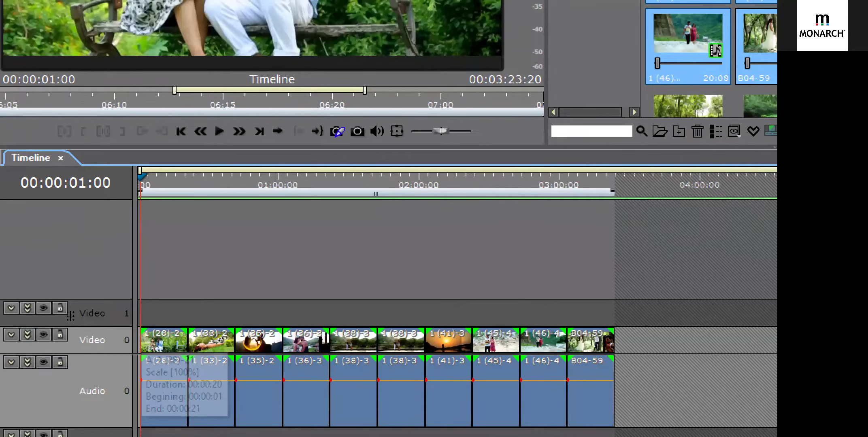
{"action": "key", "text": "ctrl+z"}
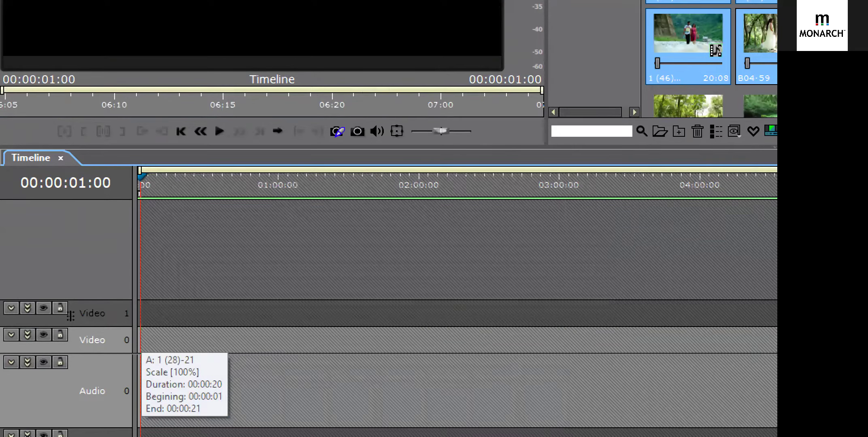
{"action": "key", "text": "ctrl+y"}
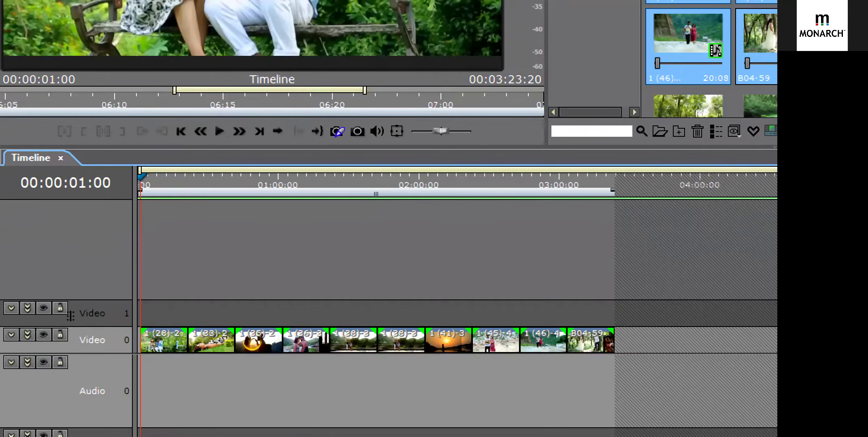
Step: Play the first clip on Video 0 from 00:00:01:00 up to 00:00:08:03
{"action": "scroll", "coordinate": [103, 314], "scroll_direction": "up", "scroll_amount": 2}
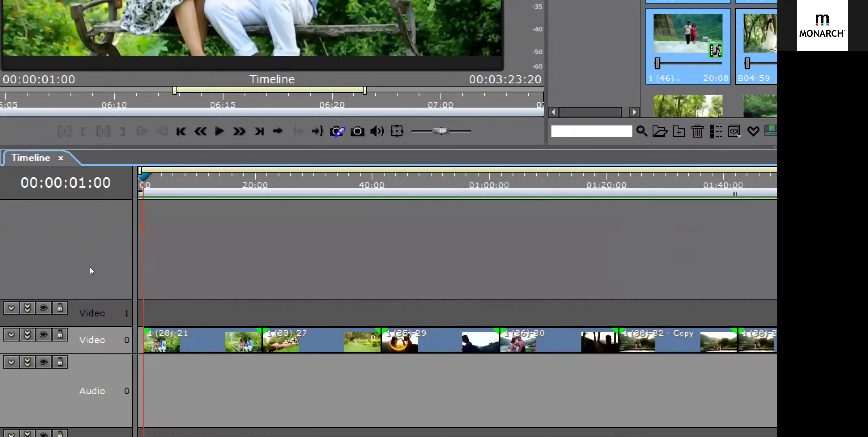
{"action": "key", "text": "space"}
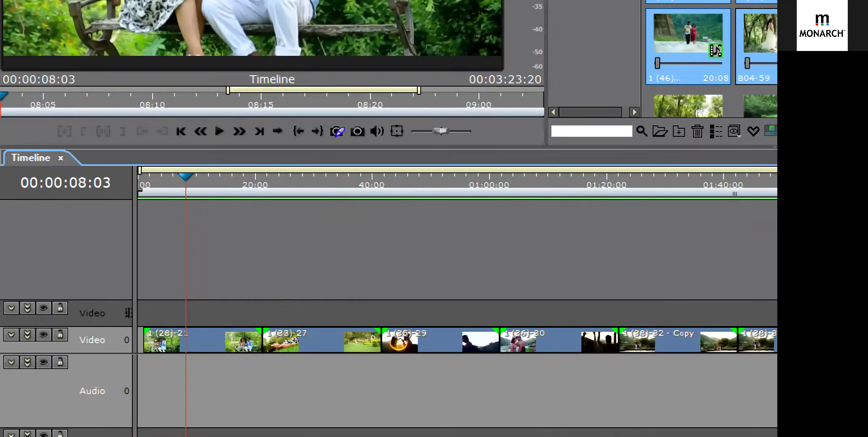
{"action": "key", "text": "Page_Down"}
{"action": "key", "text": "Page_Up"}
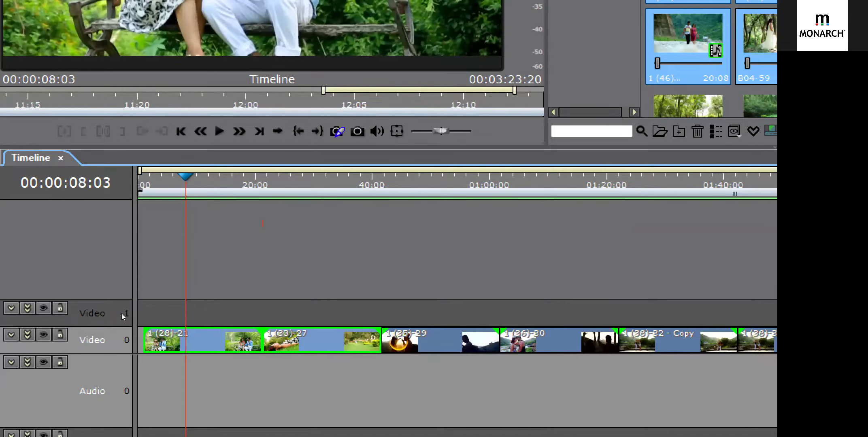
Step: Try trimming the end of clip 1 (28) back to the playhead, and restore its full length
{"action": "left_click", "coordinate": [127, 294]}
{"action": "key", "text": "d"}
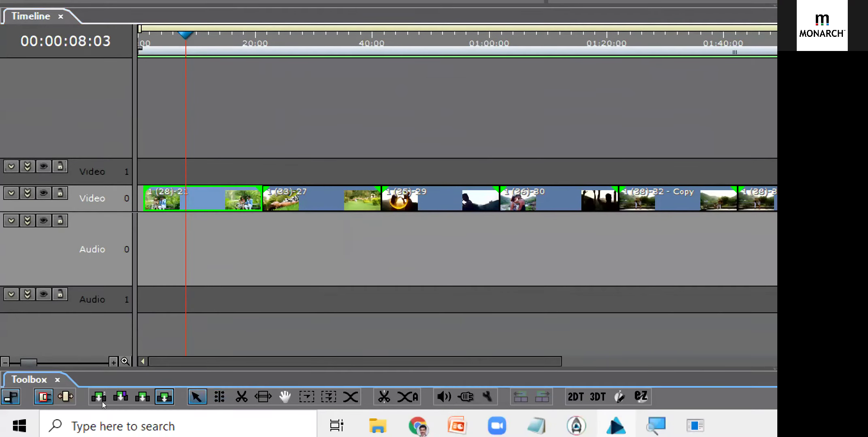
{"action": "left_click", "coordinate": [126, 306]}
{"action": "key", "text": "d"}
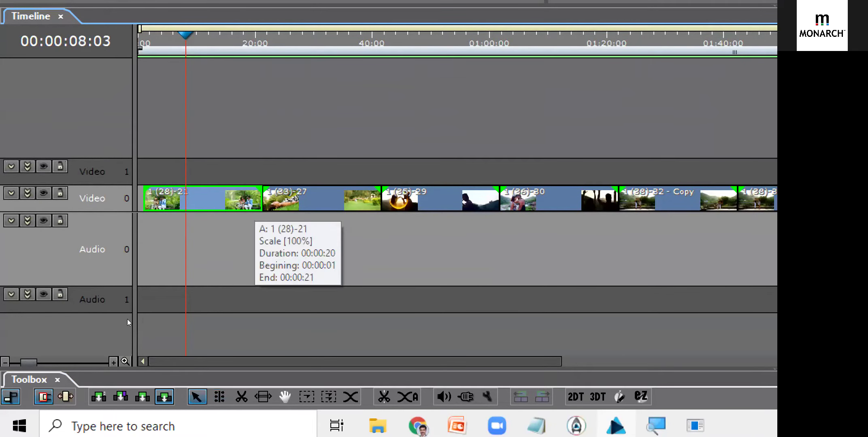
{"action": "left_click_drag", "start_coordinate": [261, 199], "coordinate": [186, 198]}
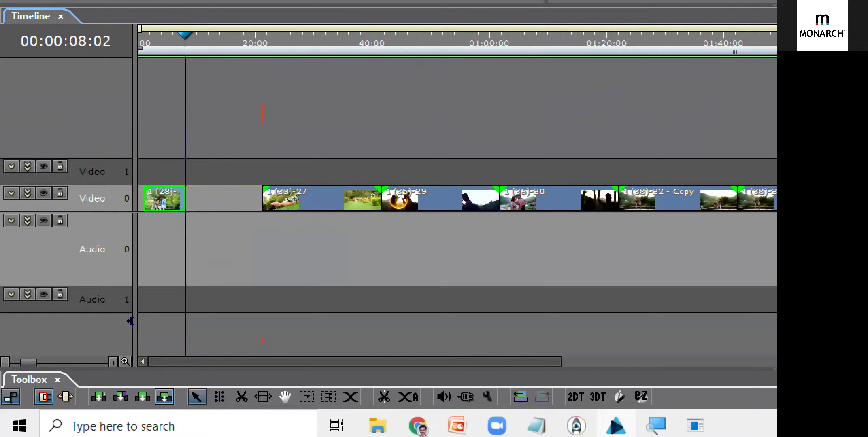
{"action": "left_click_drag", "start_coordinate": [262, 199], "coordinate": [286, 198]}
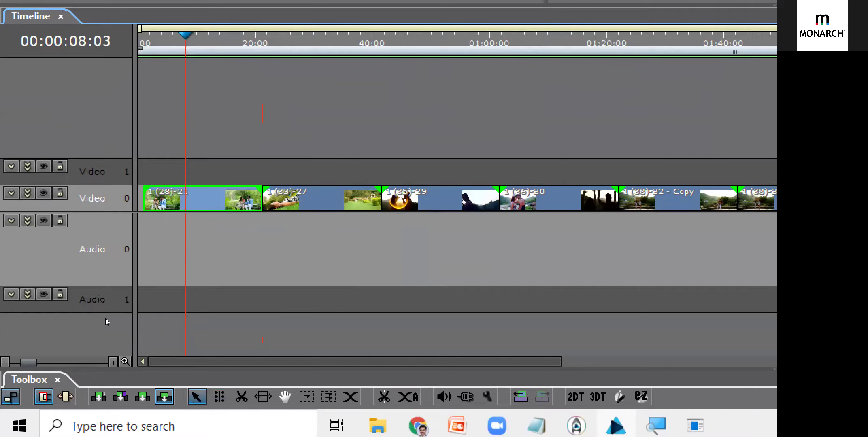
Step: Trim both ends of clip 1 (28), shorten clip 1 (33) to 14 seconds and butt it against 1 (28) at 00:00:16
{"action": "mouse_move", "coordinate": [144, 198]}
{"action": "left_mouse_down"}
{"action": "mouse_move", "coordinate": [185, 198]}
{"action": "mouse_move", "coordinate": [177, 198]}
{"action": "left_mouse_up"}
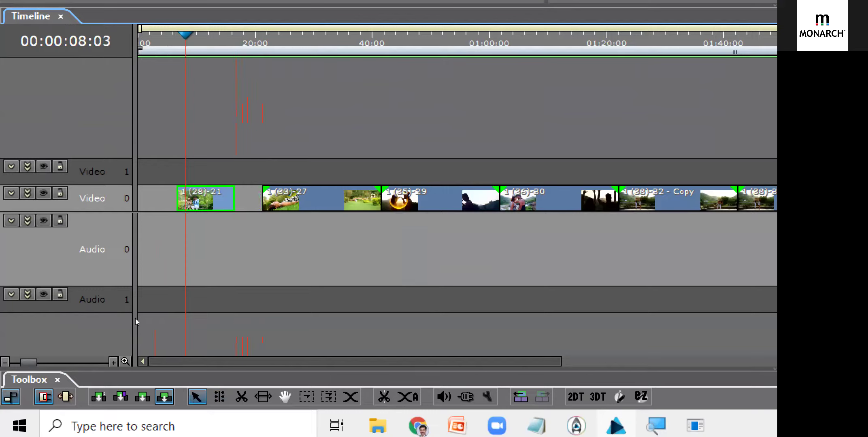
{"action": "mouse_move", "coordinate": [263, 198]}
{"action": "left_mouse_down"}
{"action": "mouse_move", "coordinate": [297, 198]}
{"action": "mouse_move", "coordinate": [273, 198]}
{"action": "left_mouse_up"}
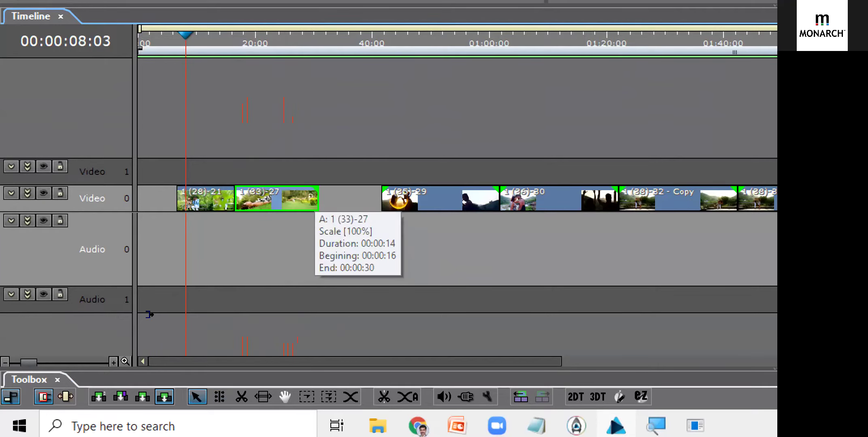
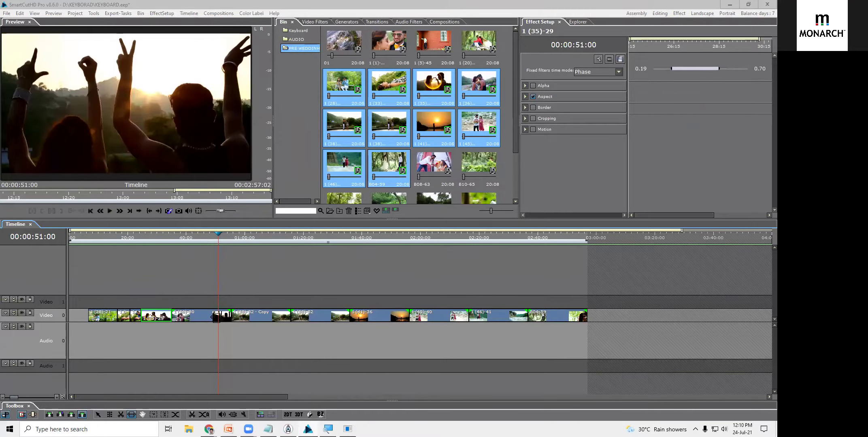
Step: Place the playhead at 00:00:41:08 over clip 1 (36), and enlarge the height of the Video 0 track
{"action": "left_click", "coordinate": [190, 239]}
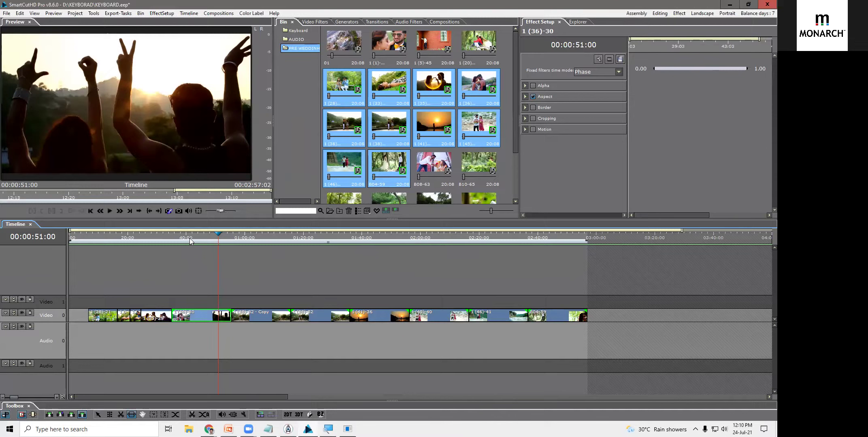
{"action": "left_click", "coordinate": [98, 415]}
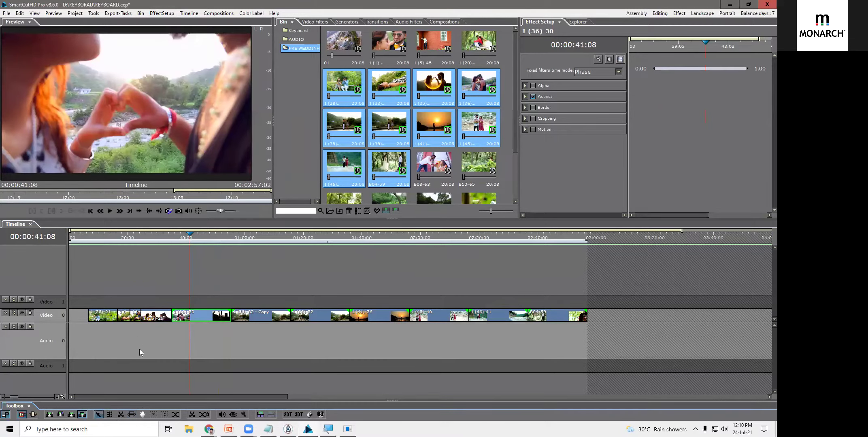
{"action": "left_click", "coordinate": [189, 316]}
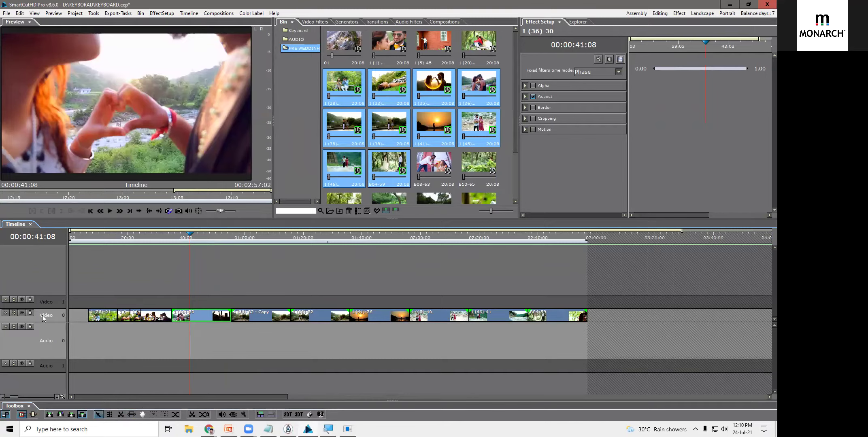
{"action": "left_click_drag", "start_coordinate": [46, 309], "coordinate": [55, 284]}
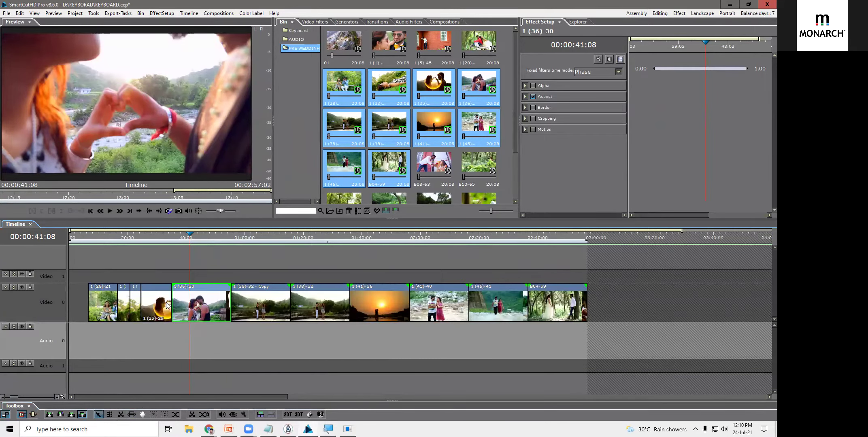
{"action": "scroll", "coordinate": [64, 344], "scroll_direction": "up", "scroll_amount": 2}
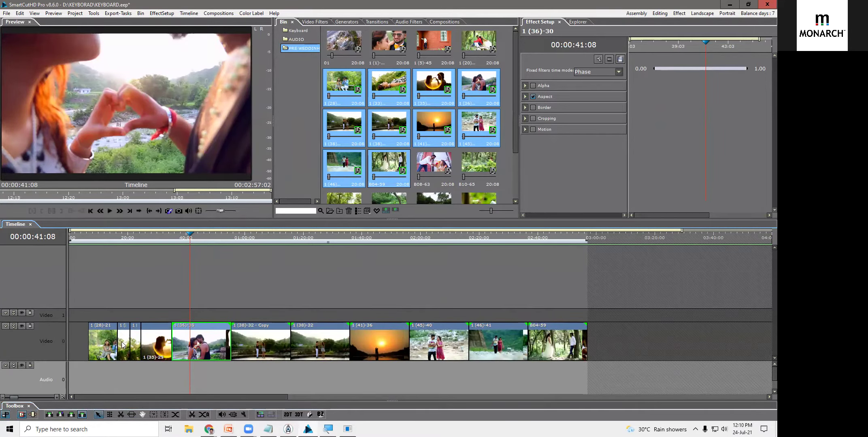
{"action": "scroll", "coordinate": [166, 331], "scroll_direction": "up", "scroll_amount": 3}
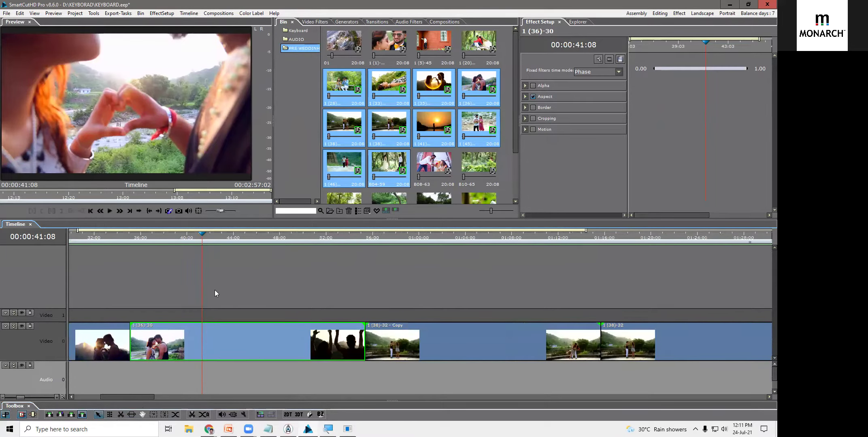
Step: Trim the start of clip 1 (36) to 00:00:42:06
{"action": "left_click_drag", "start_coordinate": [125, 238], "coordinate": [213, 246]}
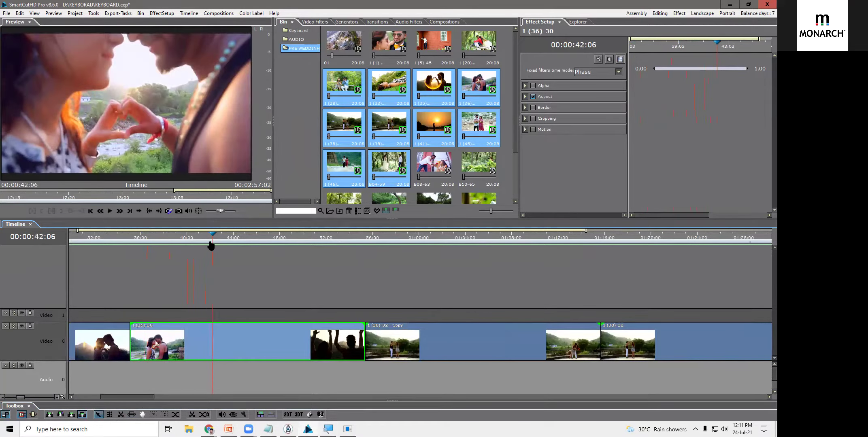
{"action": "left_click", "coordinate": [211, 242]}
{"action": "left_click_drag", "start_coordinate": [135, 334], "coordinate": [213, 334]}
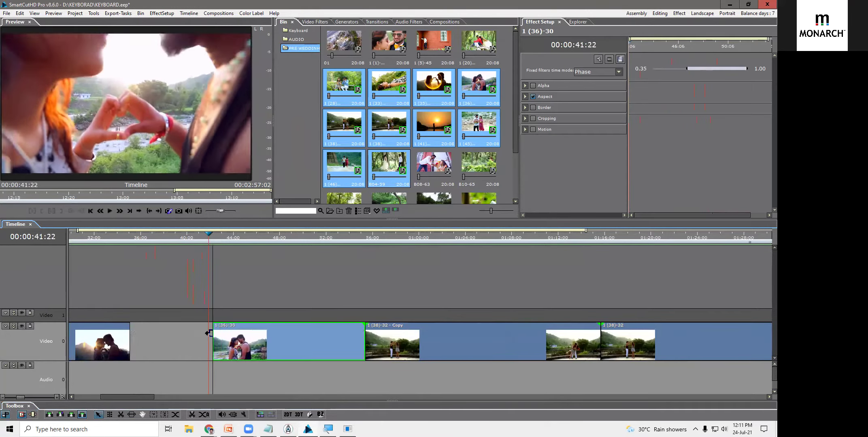
Step: Trim the end of clip 1 (36) to the playhead at 00:00:43:13, undoing a first trim that cuts almost the whole clip
{"action": "left_click", "coordinate": [222, 242]}
{"action": "mouse_move", "coordinate": [225, 242]}
{"action": "left_mouse_down"}
{"action": "mouse_move", "coordinate": [240, 243]}
{"action": "mouse_move", "coordinate": [229, 250]}
{"action": "left_mouse_up"}
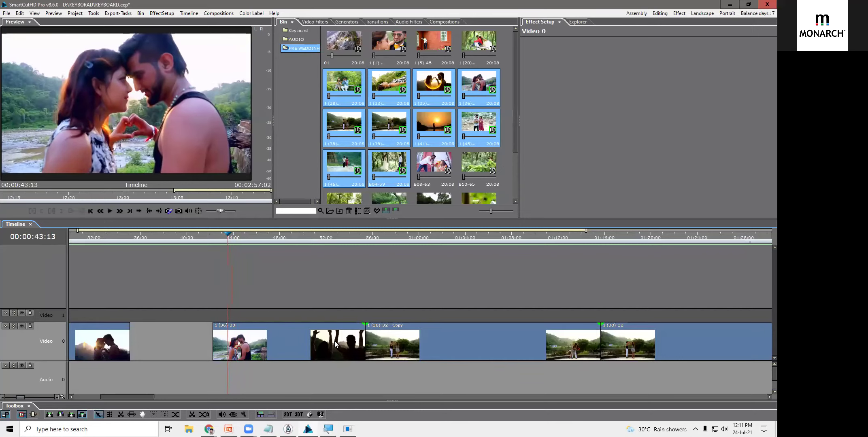
{"action": "left_click_drag", "start_coordinate": [363, 336], "coordinate": [213, 334]}
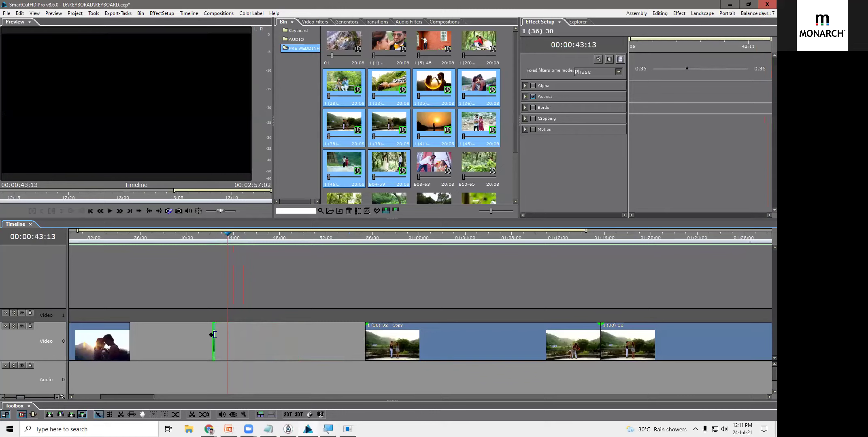
{"action": "key", "text": "ctrl+z"}
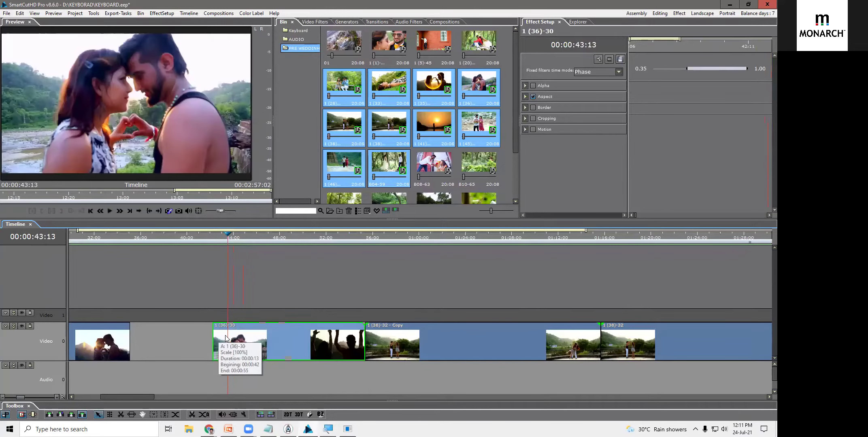
{"action": "left_click_drag", "start_coordinate": [364, 337], "coordinate": [228, 341]}
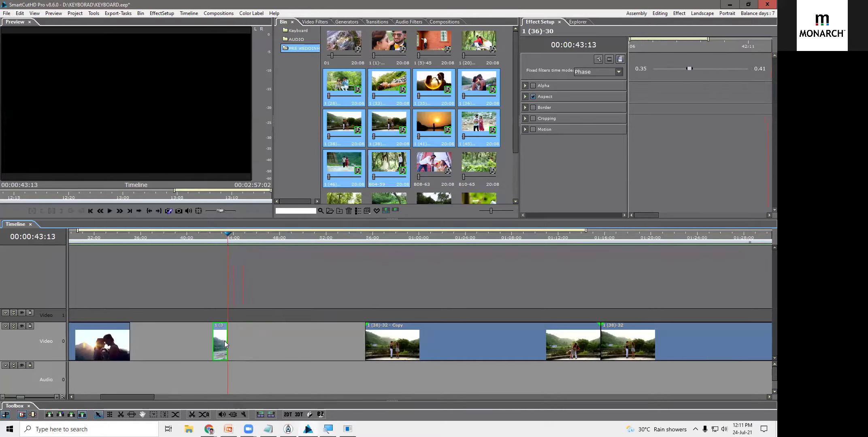
Step: Set the segment speed of clip 1 (36) to 50% with Maintain Segment Duration and Trim Right
{"action": "double_click", "coordinate": [225, 345]}
{"action": "left_click", "coordinate": [163, 286]}
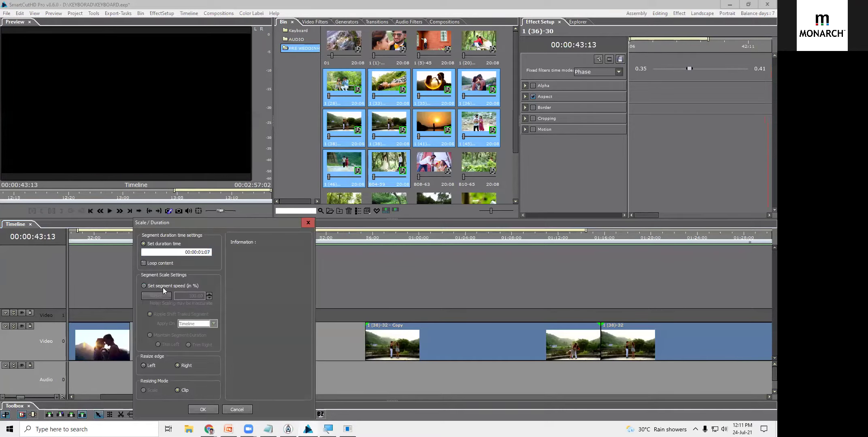
{"action": "left_click", "coordinate": [167, 334]}
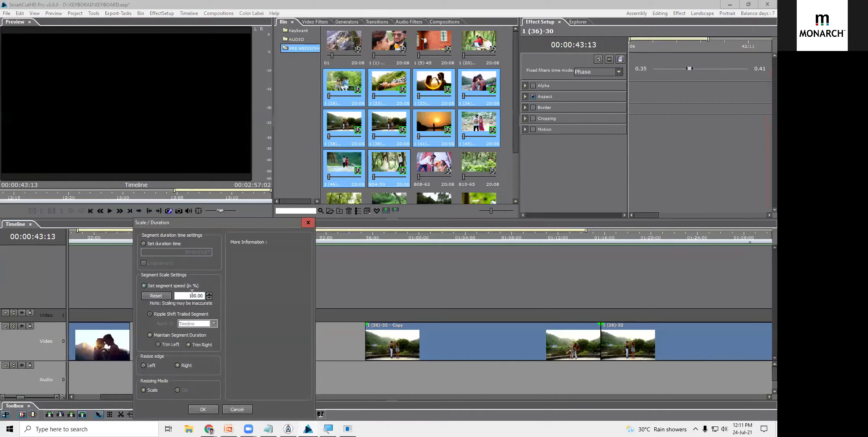
{"action": "double_click", "coordinate": [192, 296]}
{"action": "type", "text": "50"}
{"action": "key", "text": "Return"}
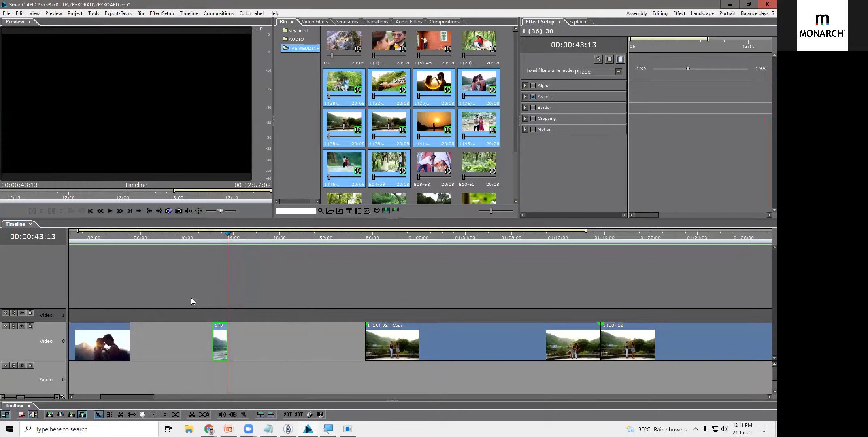
Step: Extend the end of clip 1 (36) to about 00:00:45:00, playing the slowed clip before and after the change
{"action": "left_click", "coordinate": [223, 259]}
{"action": "left_click", "coordinate": [218, 239]}
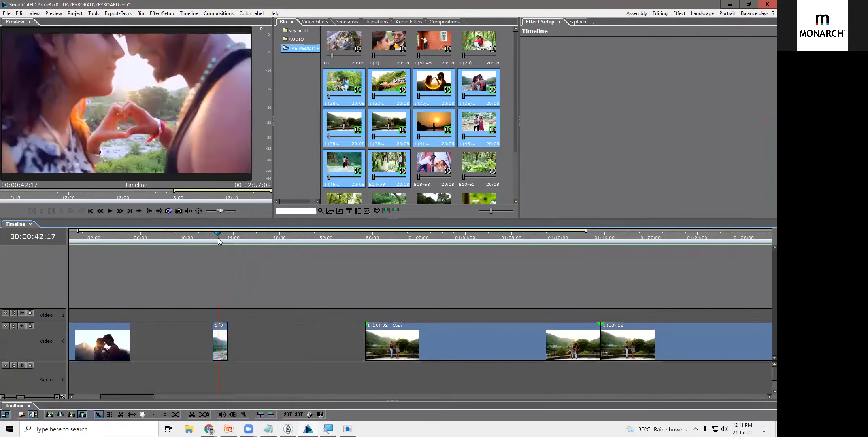
{"action": "scroll", "coordinate": [218, 239], "scroll_direction": "up", "scroll_amount": 2}
{"action": "key", "text": "space"}
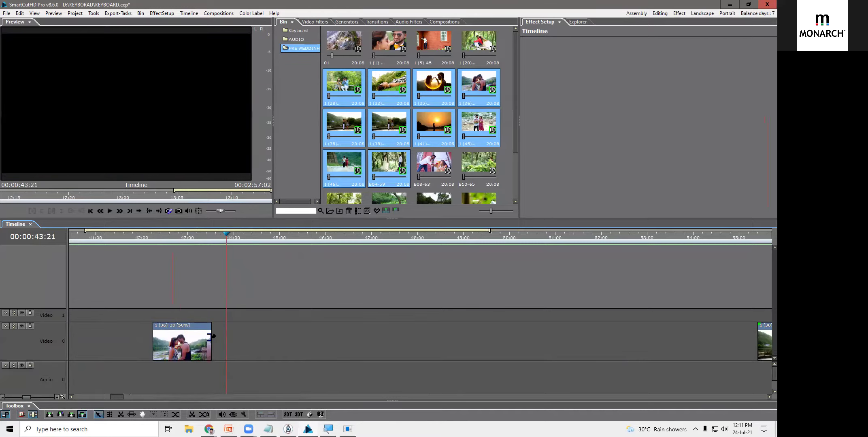
{"action": "left_click", "coordinate": [211, 336]}
{"action": "left_click_drag", "start_coordinate": [211, 336], "coordinate": [274, 333]}
{"action": "left_click", "coordinate": [212, 246]}
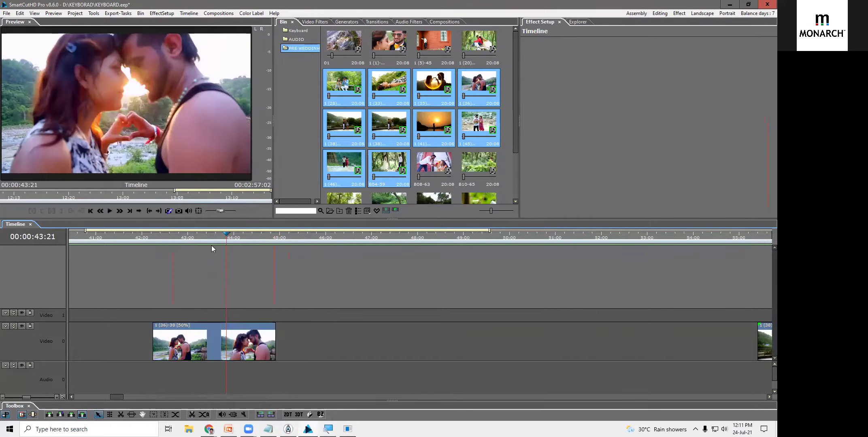
{"action": "scroll", "coordinate": [212, 246], "scroll_direction": "down", "scroll_amount": 2}
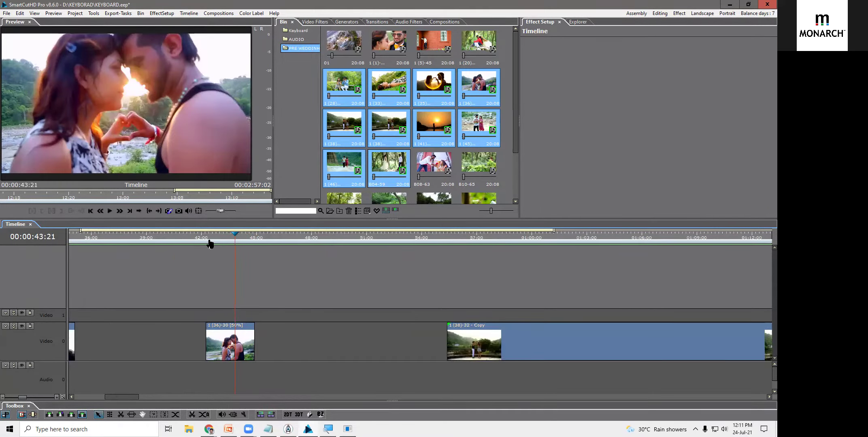
{"action": "left_click", "coordinate": [209, 236]}
{"action": "key", "text": "space"}
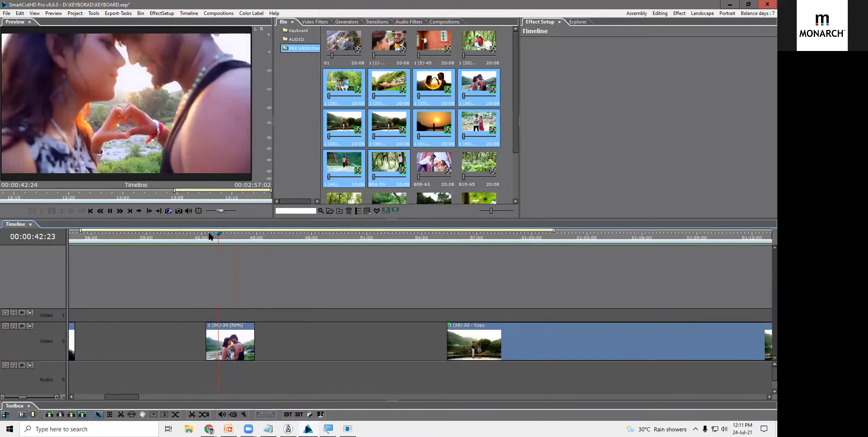
{"action": "key", "text": "space"}
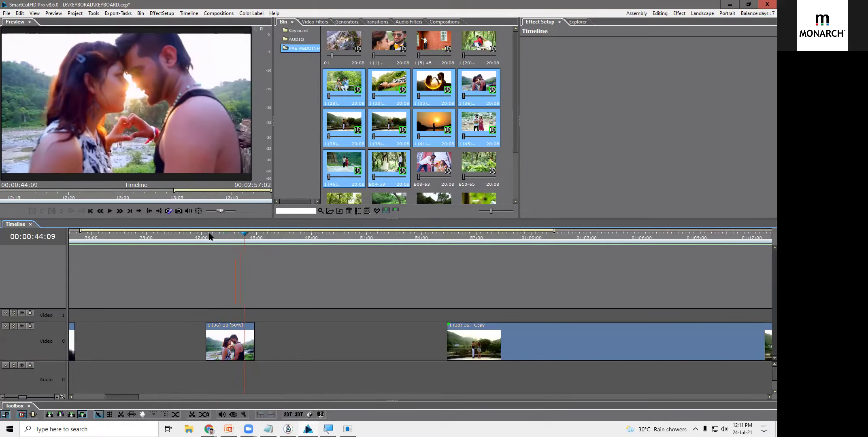
Step: Close the gaps after and before clip 1 (36) on the Video 0 track, and play the joins from 00:00:34:04
{"action": "right_click", "coordinate": [282, 326]}
{"action": "left_click", "coordinate": [301, 330]}
{"action": "right_click", "coordinate": [160, 335]}
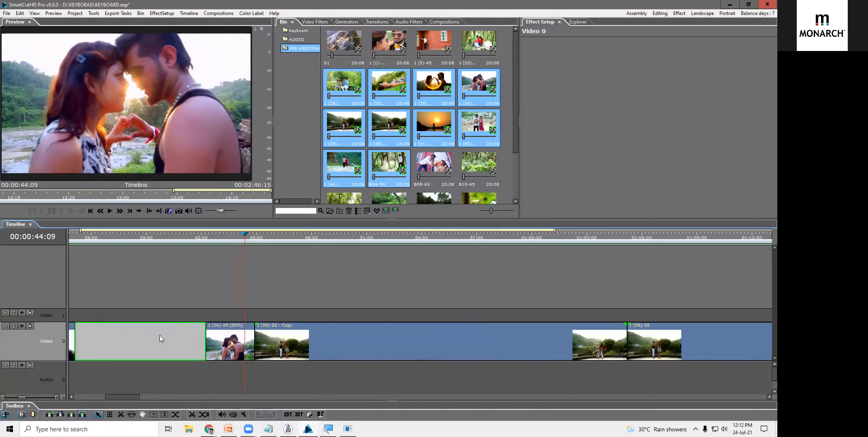
{"action": "left_click", "coordinate": [182, 339]}
{"action": "left_click_drag", "start_coordinate": [131, 397], "coordinate": [126, 397]}
{"action": "left_click", "coordinate": [149, 243]}
{"action": "key", "text": "space"}
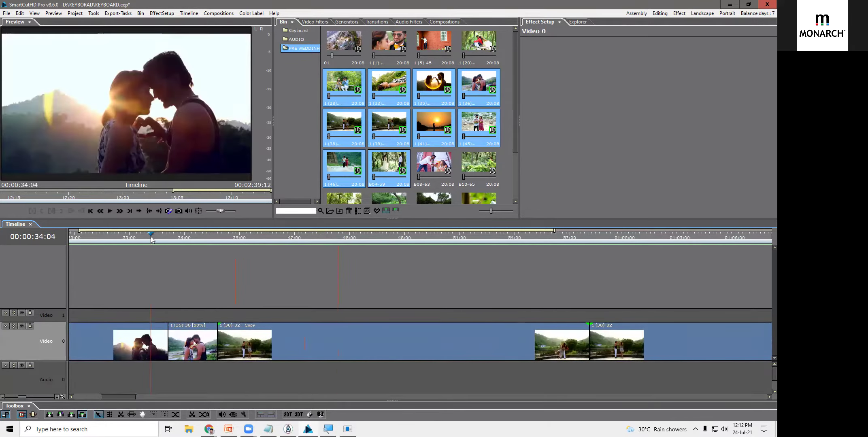
{"action": "scroll", "coordinate": [172, 301], "scroll_direction": "down", "scroll_amount": 2}
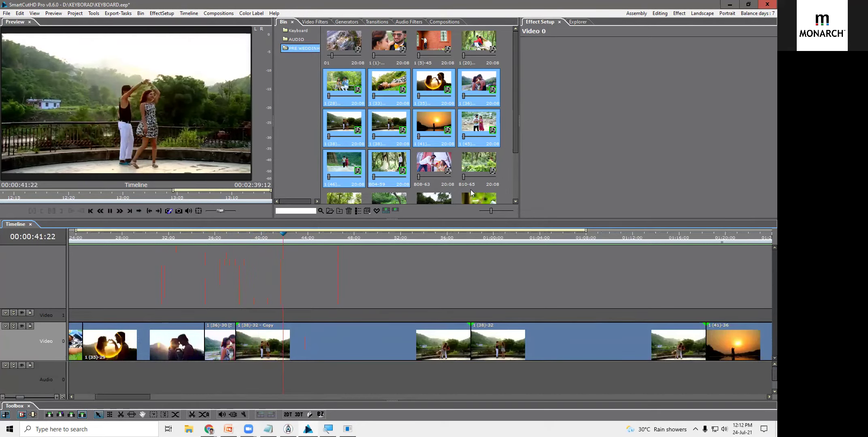
{"action": "key", "text": "space"}
Step: Place the music file from the AUDIO bin on the Audio 0 track at about 00:00:27:00, with audio visualization set to Stereo
{"action": "left_click", "coordinate": [296, 39]}
{"action": "left_click_drag", "start_coordinate": [343, 42], "coordinate": [111, 372]}
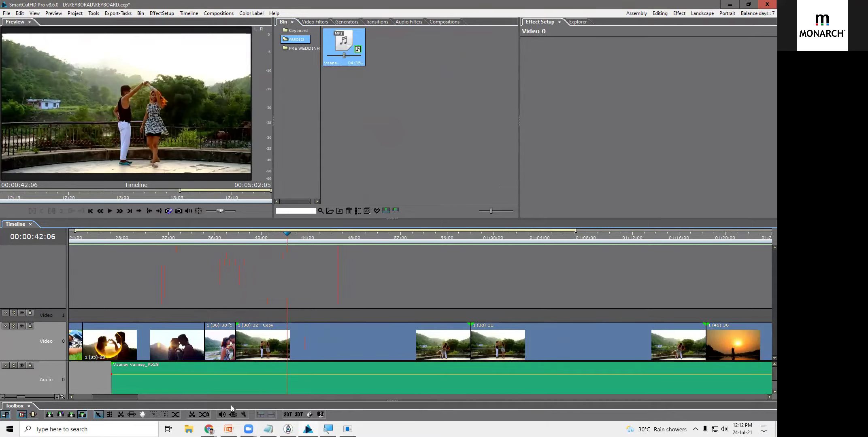
{"action": "left_click", "coordinate": [243, 415]}
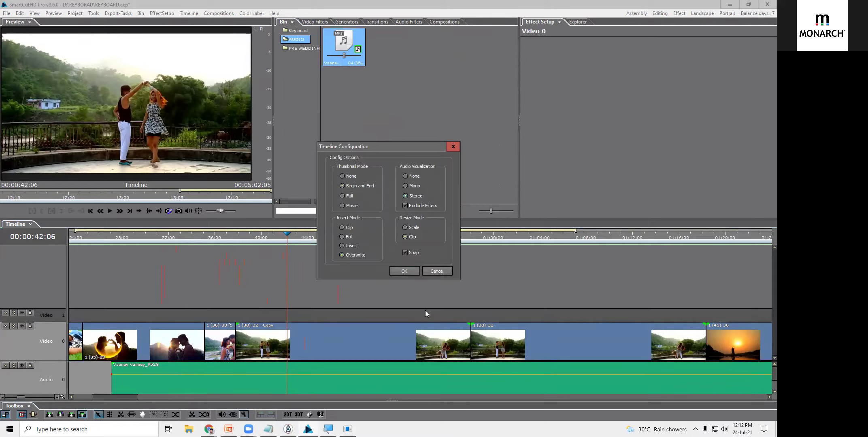
{"action": "left_click", "coordinate": [404, 271]}
Step: Trim the beginning of the music clip, align its start with the start of clip 1 (36), and play from there
{"action": "key", "text": "space"}
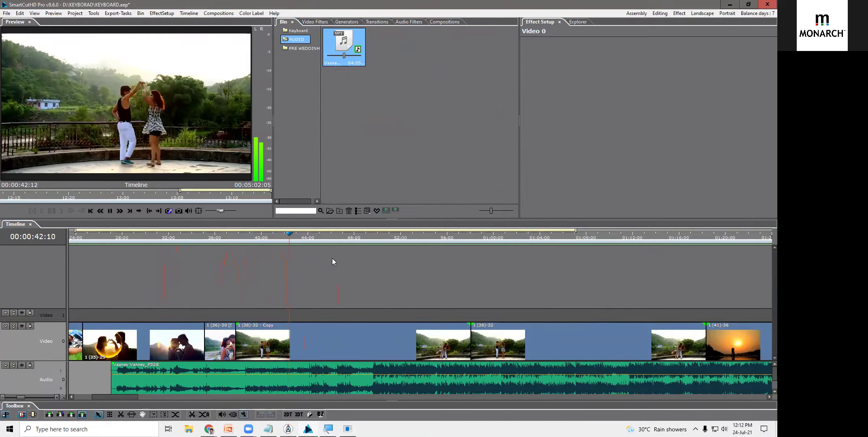
{"action": "left_click", "coordinate": [196, 238]}
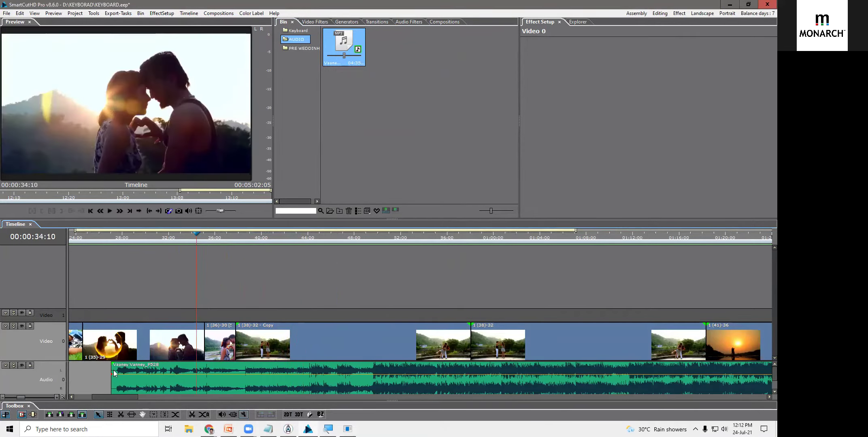
{"action": "left_click_drag", "start_coordinate": [114, 372], "coordinate": [243, 373]}
{"action": "key", "text": "space"}
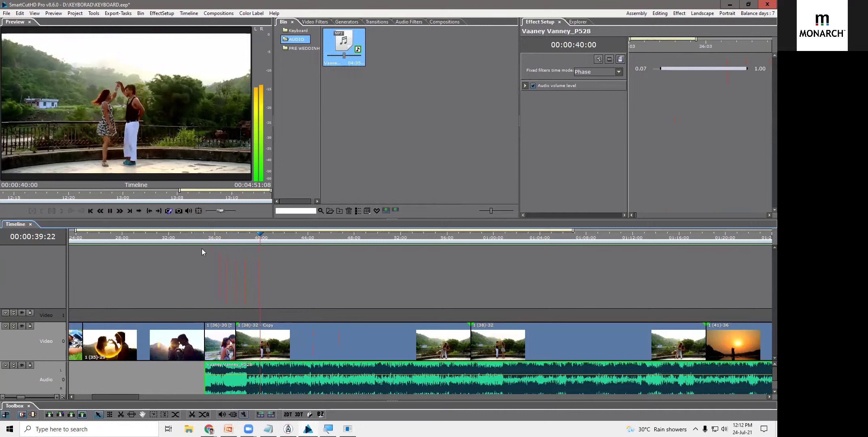
{"action": "key", "text": "space"}
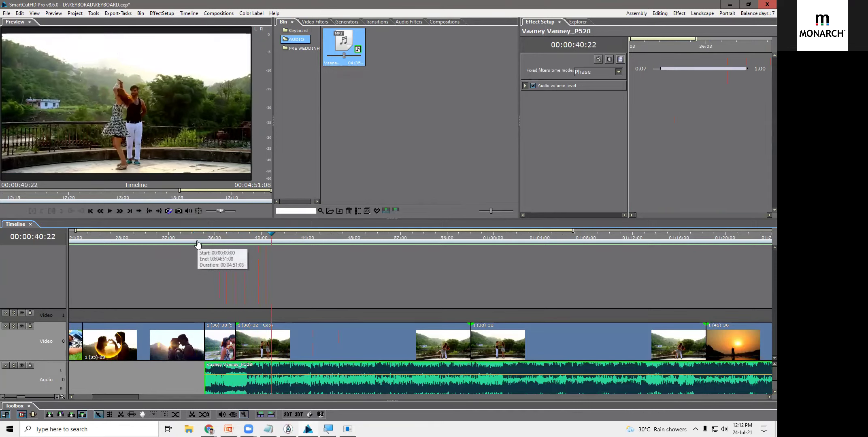
{"action": "left_click", "coordinate": [204, 240]}
{"action": "key", "text": "space"}
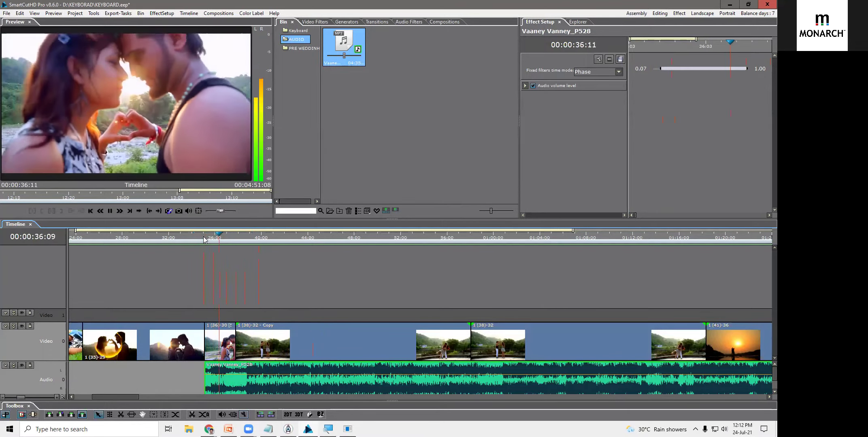
{"action": "key", "text": "space"}
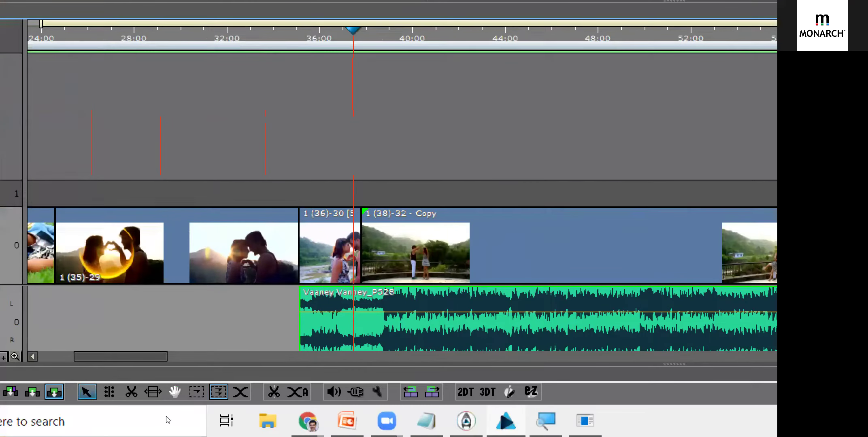
Step: Open clip 1 (36) in the preview and examine which part of its source footage is used
{"action": "left_click", "coordinate": [153, 392]}
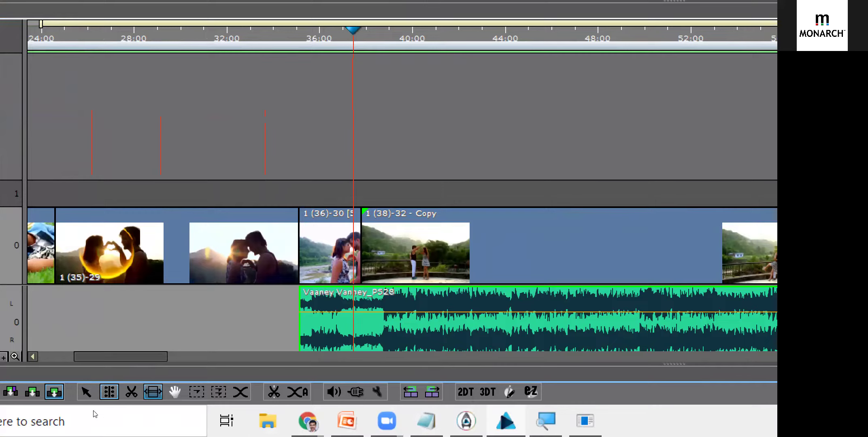
{"action": "left_click", "coordinate": [86, 392]}
{"action": "left_click", "coordinate": [345, 254]}
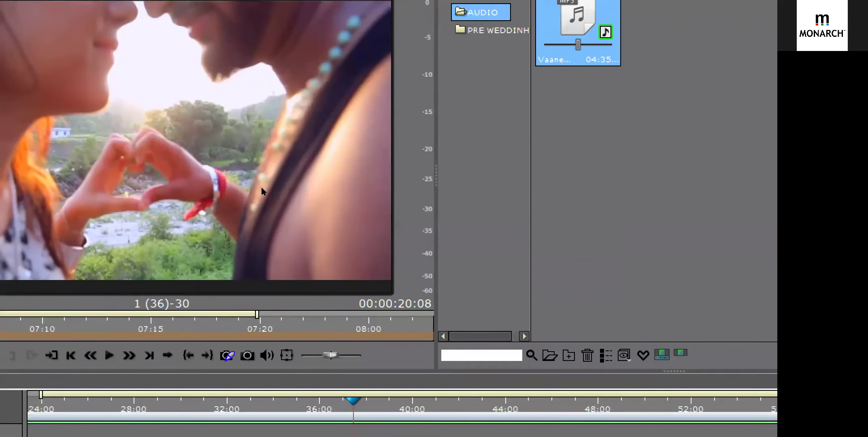
{"action": "left_click_drag", "start_coordinate": [182, 190], "coordinate": [320, 191]}
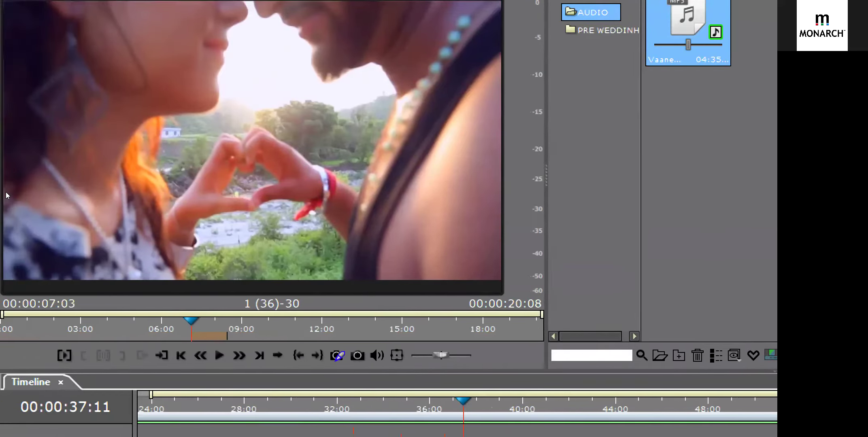
{"action": "left_click_drag", "start_coordinate": [7, 194], "coordinate": [208, 199]}
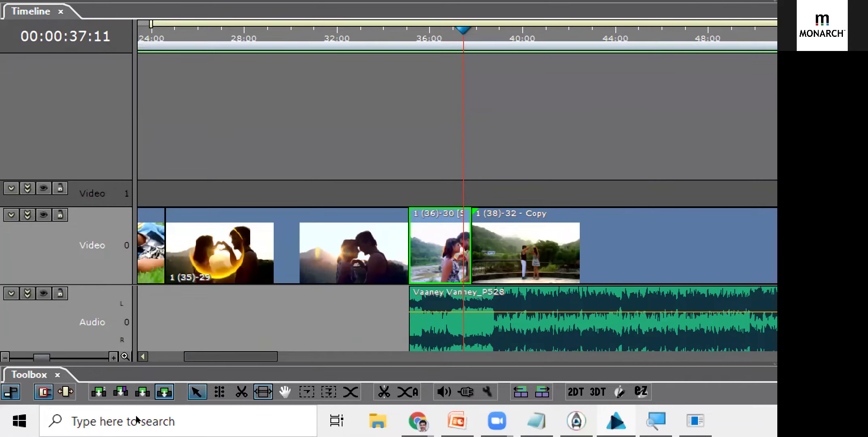
Step: Slide clip 1 (36) to start at about 00:00:37:20, undoing a first slide and repeating it
{"action": "left_click", "coordinate": [263, 391]}
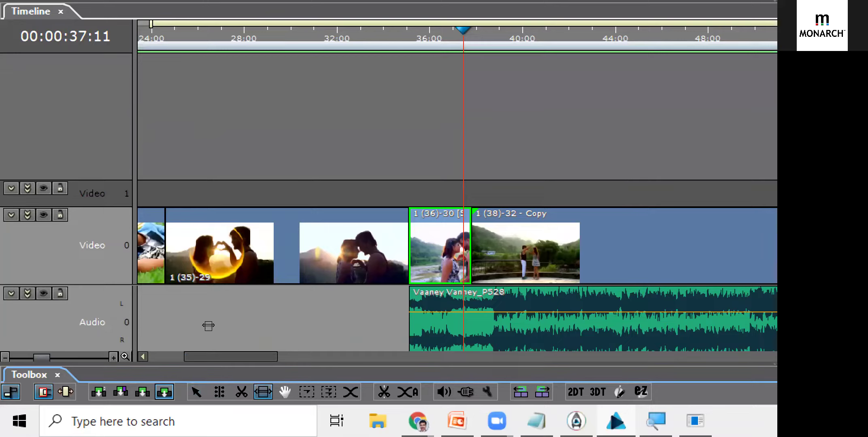
{"action": "left_click_drag", "start_coordinate": [220, 348], "coordinate": [201, 339]}
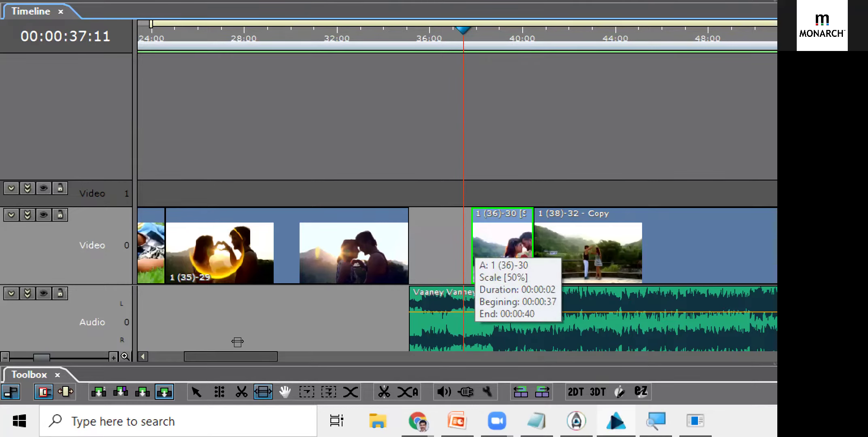
{"action": "key", "text": "ctrl+z"}
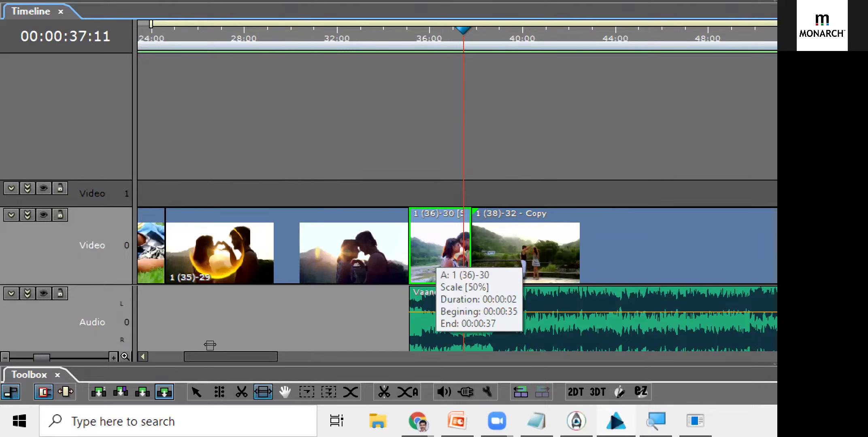
{"action": "left_click_drag", "start_coordinate": [449, 249], "coordinate": [485, 249]}
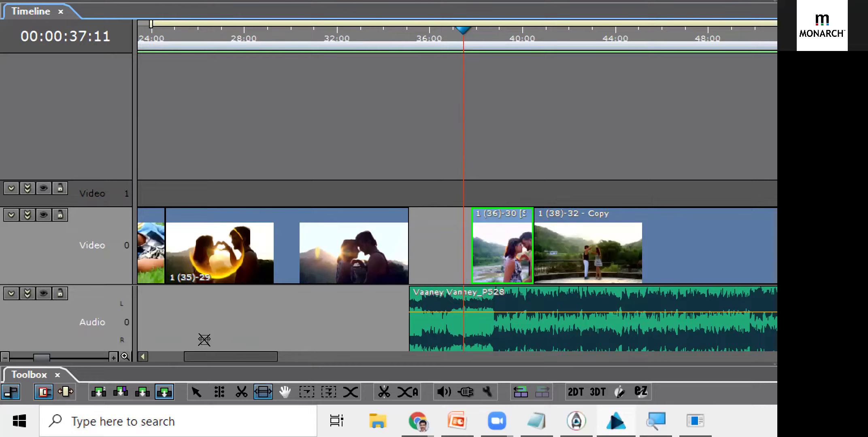
Step: Extend the end of clip 1 (35) to the start of clip 1 (36), filling the gap between them
{"action": "left_click", "coordinate": [196, 392]}
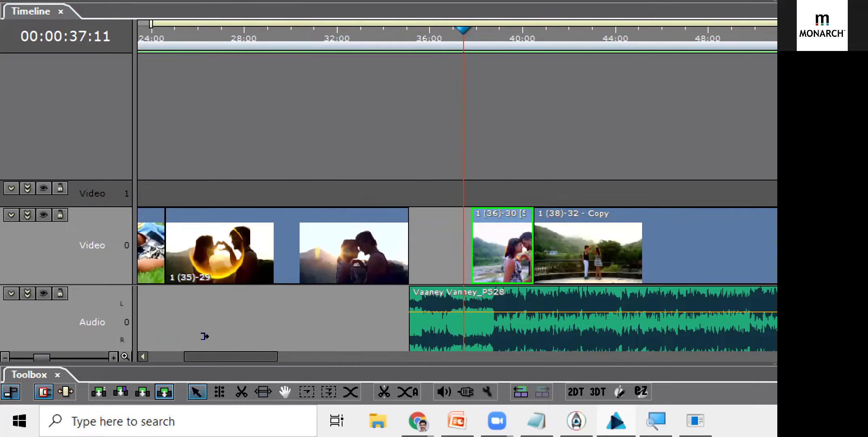
{"action": "mouse_move", "coordinate": [251, 338]}
{"action": "left_mouse_down"}
{"action": "mouse_move", "coordinate": [230, 338]}
{"action": "mouse_move", "coordinate": [242, 339]}
{"action": "left_mouse_up"}
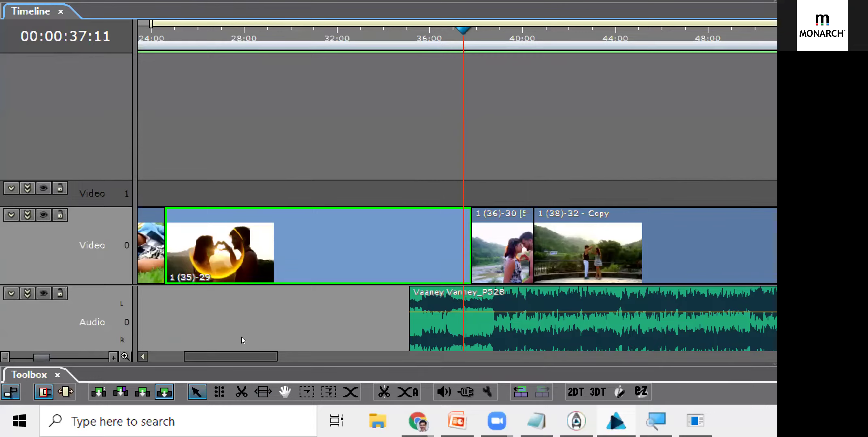
Step: Shift the used source portion of clip 1 (36) to begin at 00:00:17:08 without moving the clip on the timeline
{"action": "left_click", "coordinate": [478, 244]}
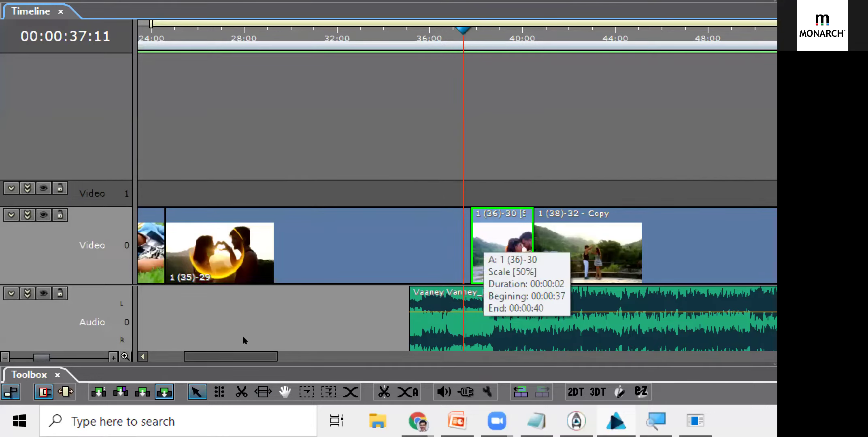
{"action": "left_click", "coordinate": [263, 392]}
{"action": "key", "text": "s"}
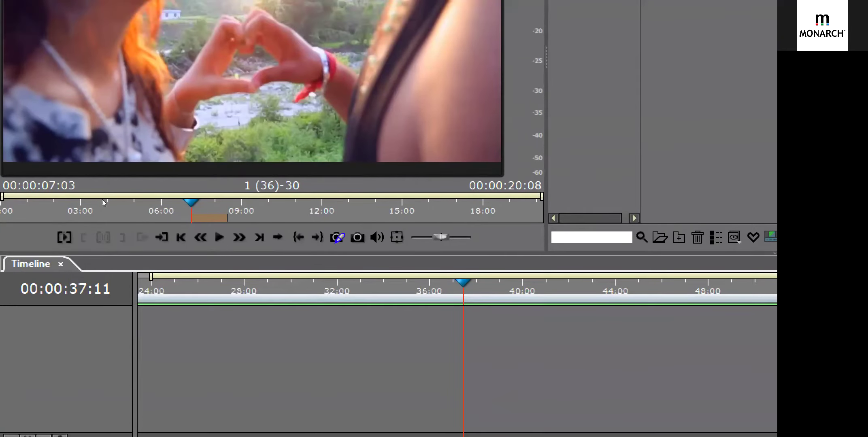
{"action": "left_click_drag", "start_coordinate": [102, 201], "coordinate": [192, 201]}
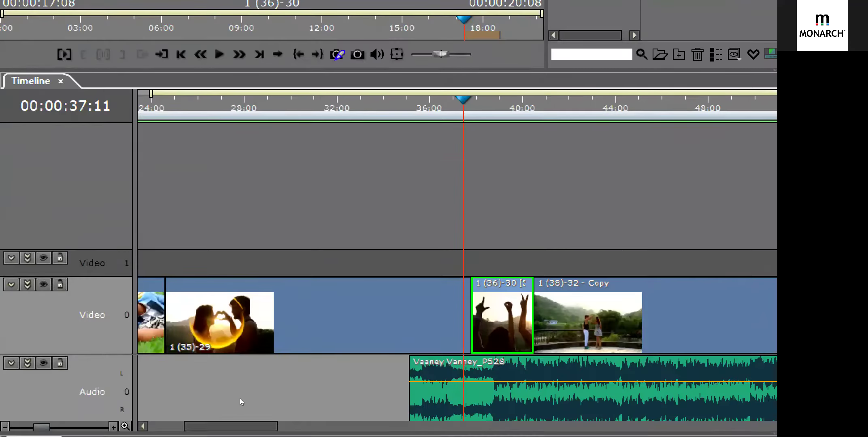
{"action": "left_click", "coordinate": [248, 336]}
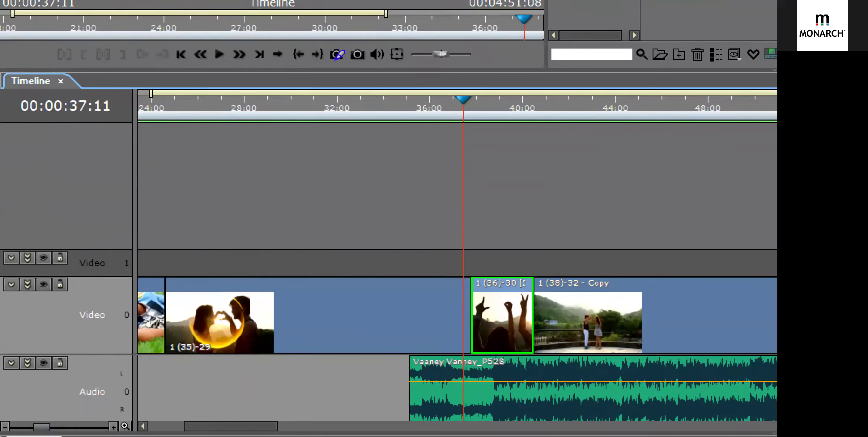
Step: Try sliding clip 1 (36) back to start at about 00:00:35 between its neighbouring clips, and undo the slide
{"action": "left_click_drag", "start_coordinate": [502, 314], "coordinate": [440, 314]}
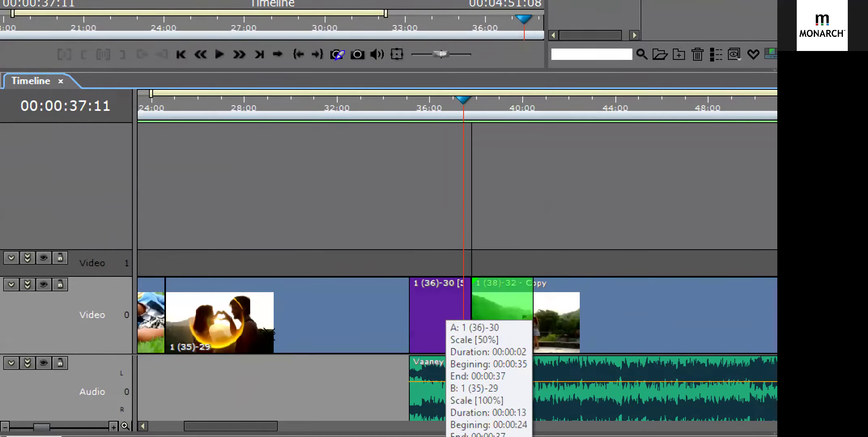
{"action": "key", "text": "ctrl+z"}
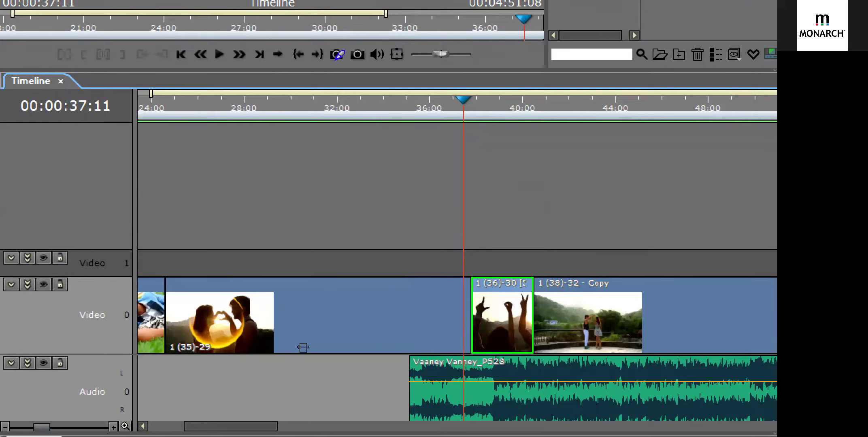
{"action": "key", "text": "minus"}
{"action": "scroll", "coordinate": [291, 347], "scroll_direction": "down", "scroll_amount": 2}
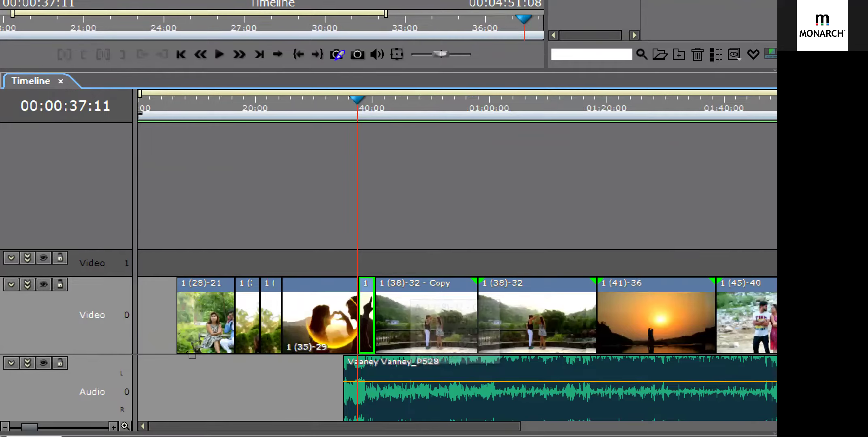
{"action": "scroll", "coordinate": [192, 346], "scroll_direction": "up", "scroll_amount": 2}
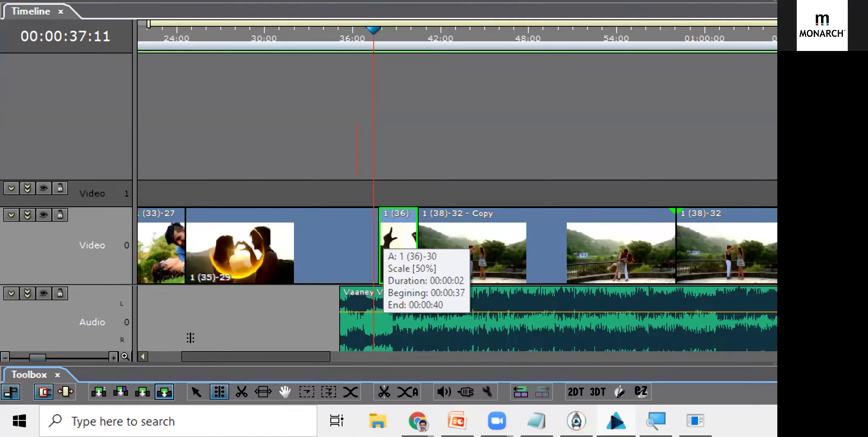
Step: Try shifting the start of clip 1 (36) within its place beside clip 1 (35), and undo these changes together with the earlier slides
{"action": "mouse_move", "coordinate": [379, 238]}
{"action": "left_mouse_down"}
{"action": "mouse_move", "coordinate": [325, 239]}
{"action": "mouse_move", "coordinate": [388, 247]}
{"action": "left_mouse_up"}
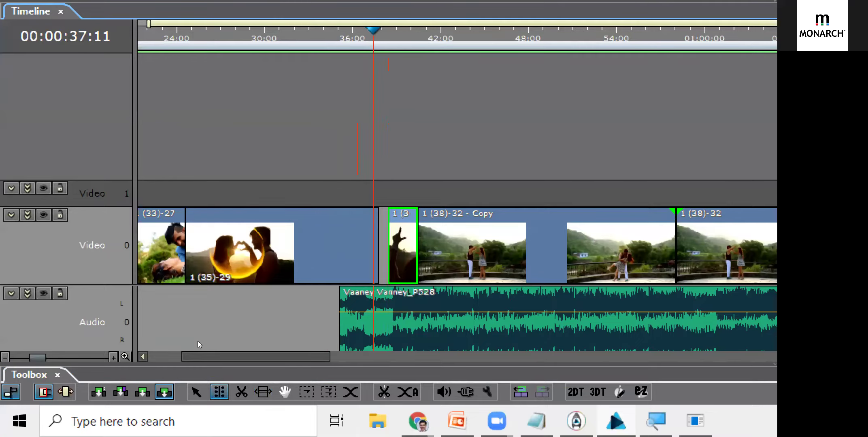
{"action": "key", "text": "ctrl+z"}
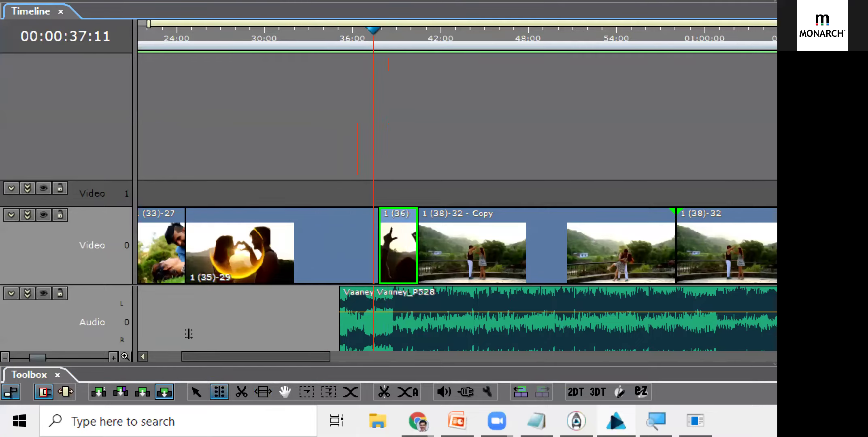
{"action": "left_click_drag", "start_coordinate": [379, 229], "coordinate": [373, 220]}
{"action": "key", "text": "ctrl+z"}
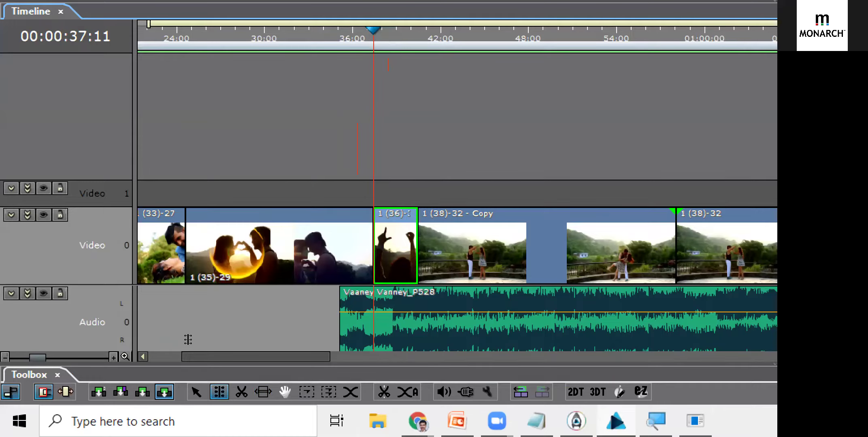
{"action": "key", "text": "ctrl+z"}
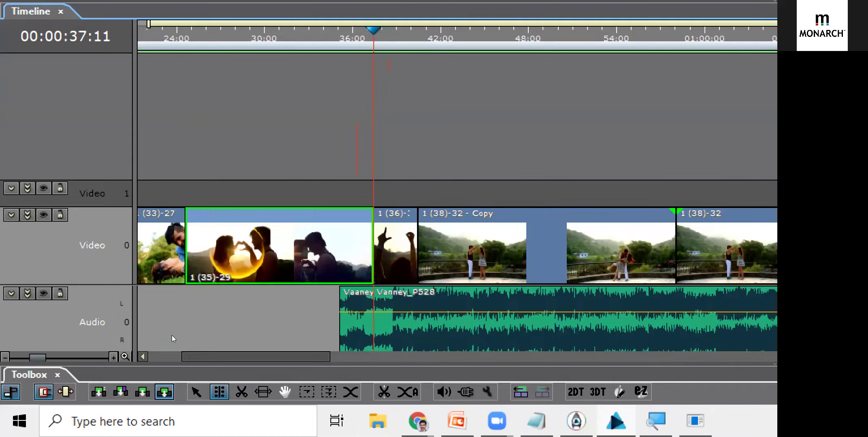
{"action": "key", "text": "ctrl+z"}
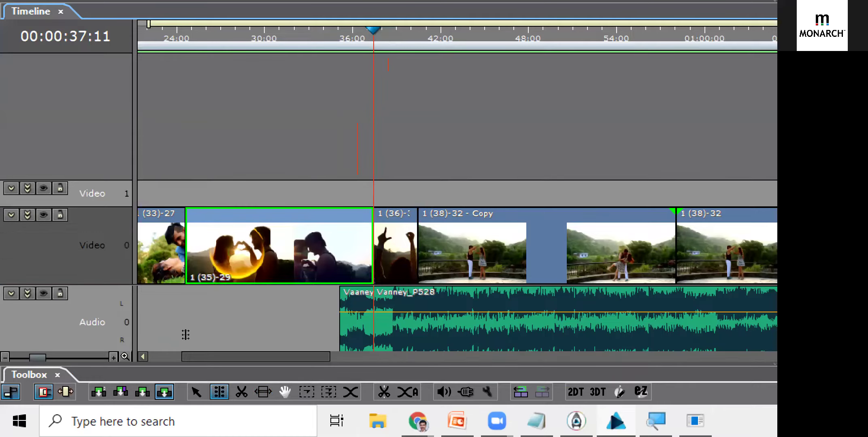
Step: Try rolling the cut between clips 1 (35) and 1 (36) to 00:00:38:15, and return it to 00:00:37:11
{"action": "key", "text": "Down"}
{"action": "key", "text": "Left"}
{"action": "key", "text": "Right"}
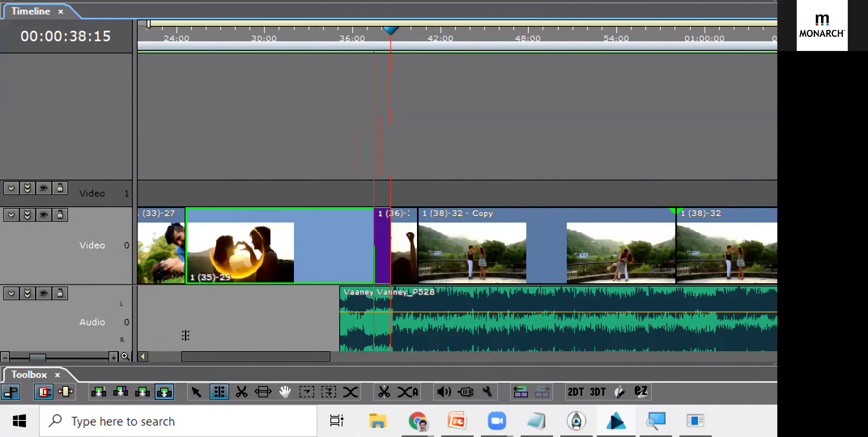
{"action": "key", "text": "Left"}
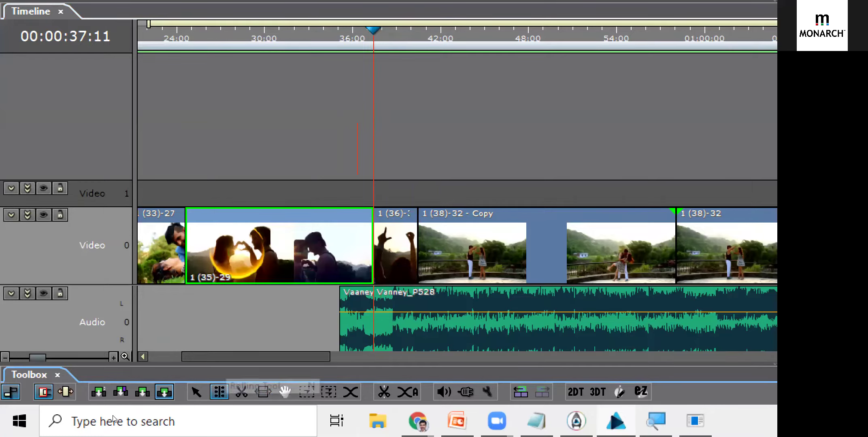
{"action": "left_click", "coordinate": [193, 338]}
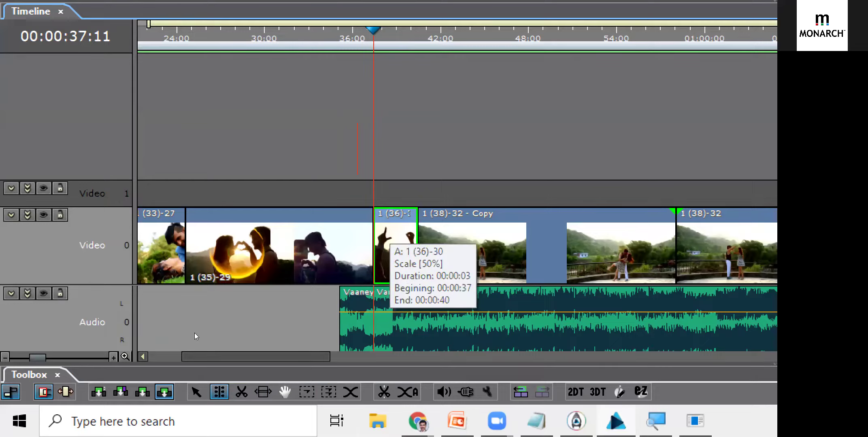
Step: Pan along the timeline with the Hand tool to examine the clips through B04-59 and back to 1 (45)-40
{"action": "left_click", "coordinate": [285, 391]}
{"action": "left_click_drag", "start_coordinate": [491, 340], "coordinate": [140, 345]}
{"action": "left_click_drag", "start_coordinate": [418, 346], "coordinate": [211, 346]}
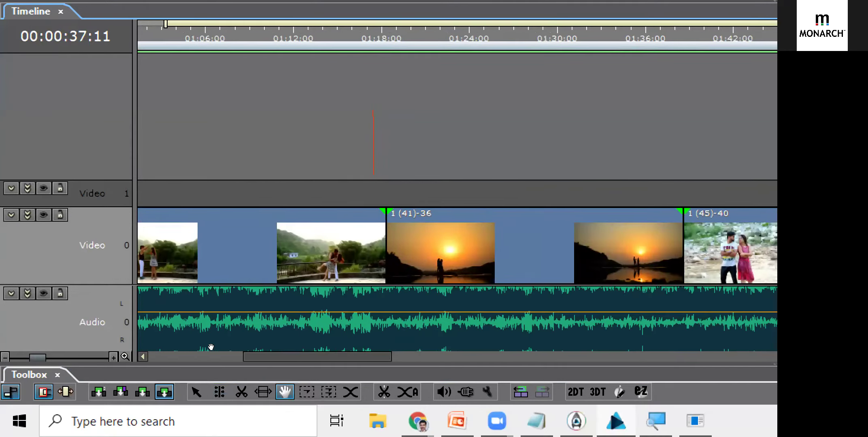
{"action": "scroll", "coordinate": [164, 348], "scroll_direction": "down", "scroll_amount": 3}
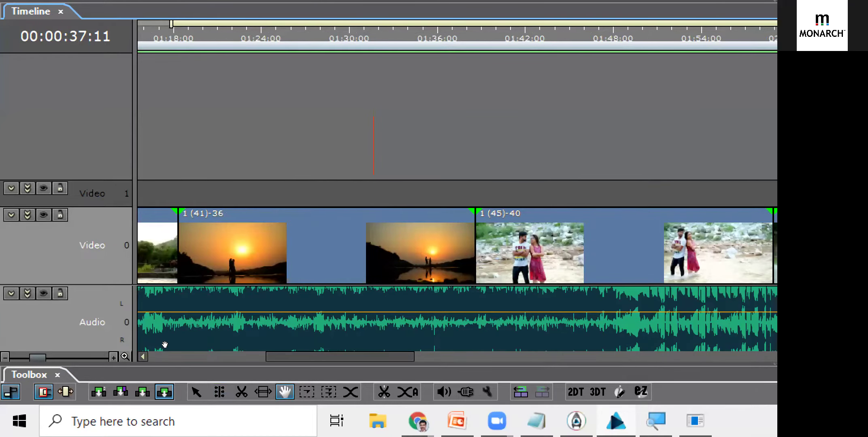
{"action": "scroll", "coordinate": [181, 346], "scroll_direction": "down", "scroll_amount": 9}
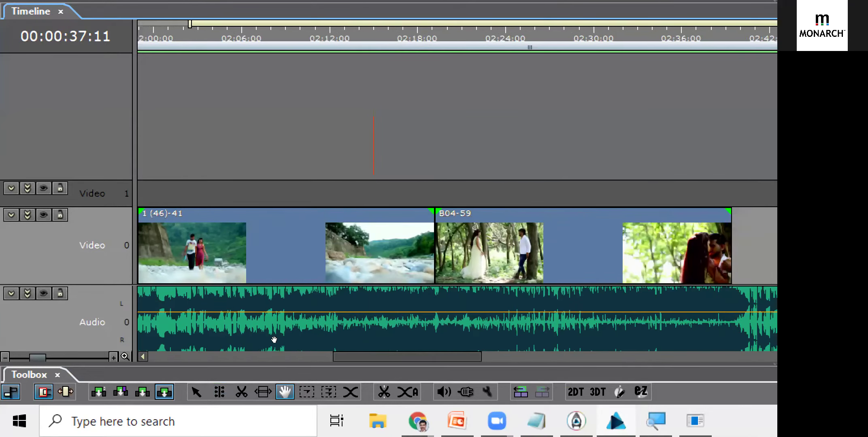
{"action": "scroll", "coordinate": [255, 344], "scroll_direction": "down", "scroll_amount": 2}
{"action": "scroll", "coordinate": [213, 347], "scroll_direction": "up", "scroll_amount": 3}
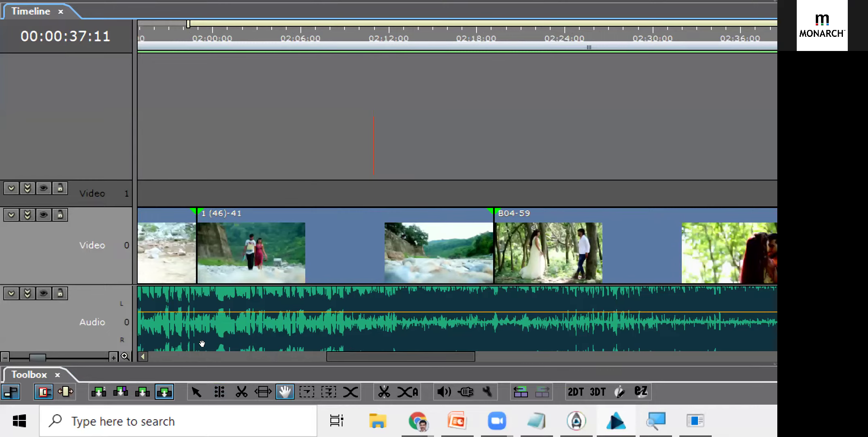
{"action": "scroll", "coordinate": [202, 344], "scroll_direction": "up", "scroll_amount": 2}
{"action": "scroll", "coordinate": [217, 338], "scroll_direction": "up", "scroll_amount": 2}
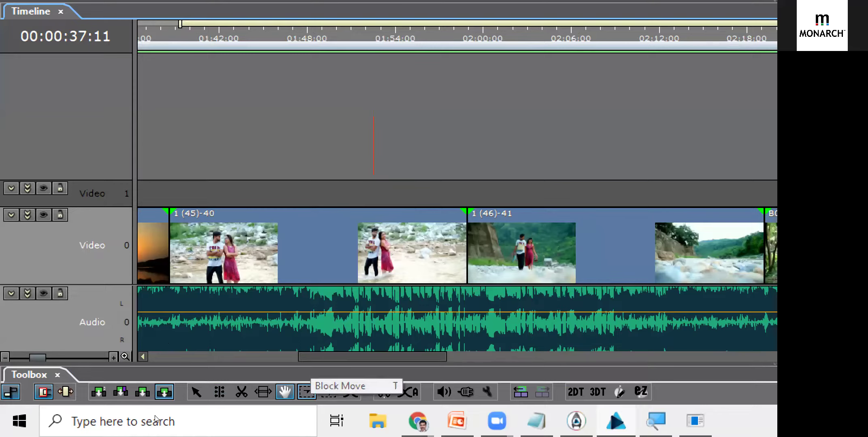
Step: Use Block Move to shift 1 (46)-41 and its followers later, and 1 (45)-40 onward to start at about 00:01:50
{"action": "key", "text": "t"}
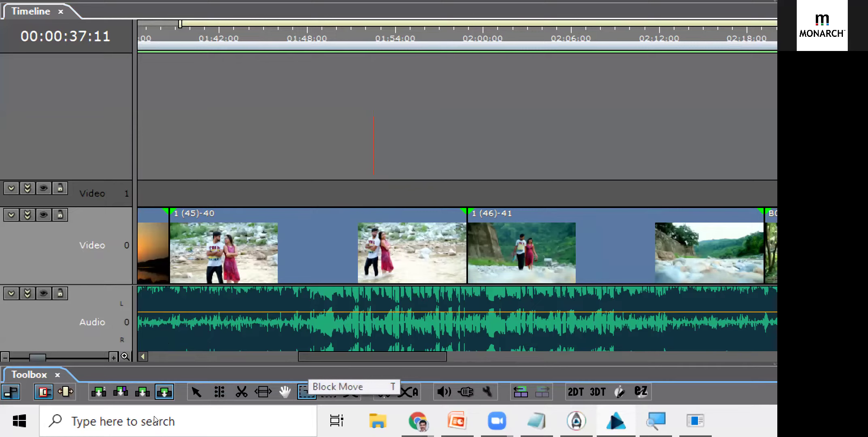
{"action": "left_click", "coordinate": [244, 330]}
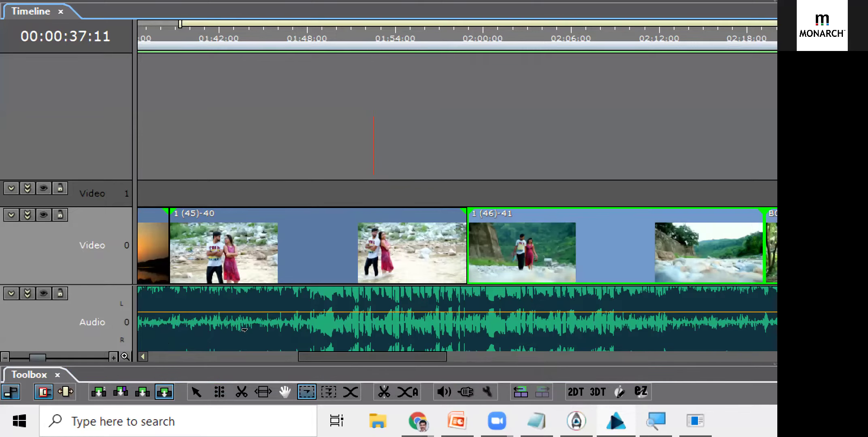
{"action": "left_click_drag", "start_coordinate": [526, 251], "coordinate": [669, 251]}
{"action": "left_click_drag", "start_coordinate": [174, 342], "coordinate": [236, 344]}
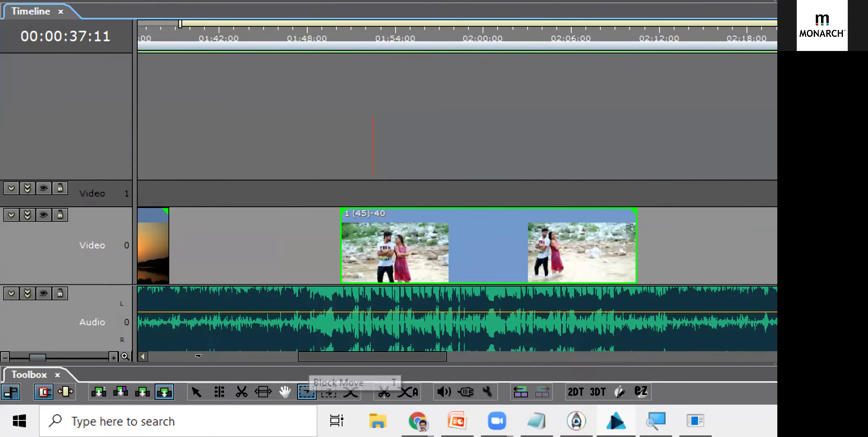
Step: Block-move 1 (38)-32 - Copy and all clips after it on Video 0 to start at about 00:00:59
{"action": "scroll", "coordinate": [399, 272], "scroll_direction": "down", "scroll_amount": 2}
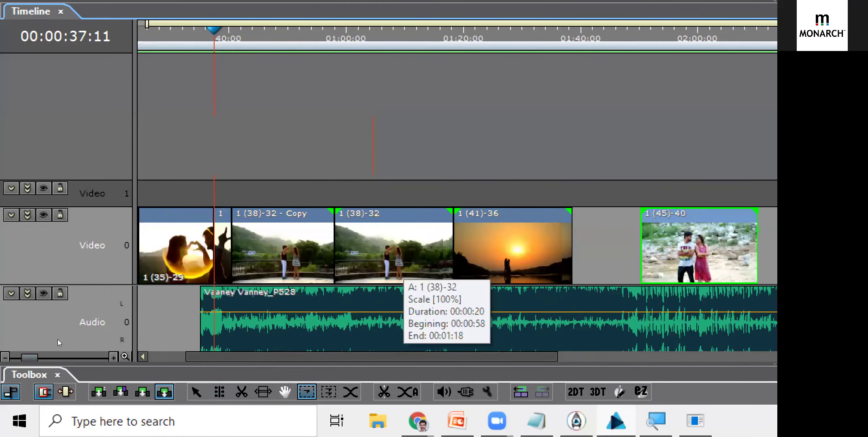
{"action": "left_click", "coordinate": [283, 251]}
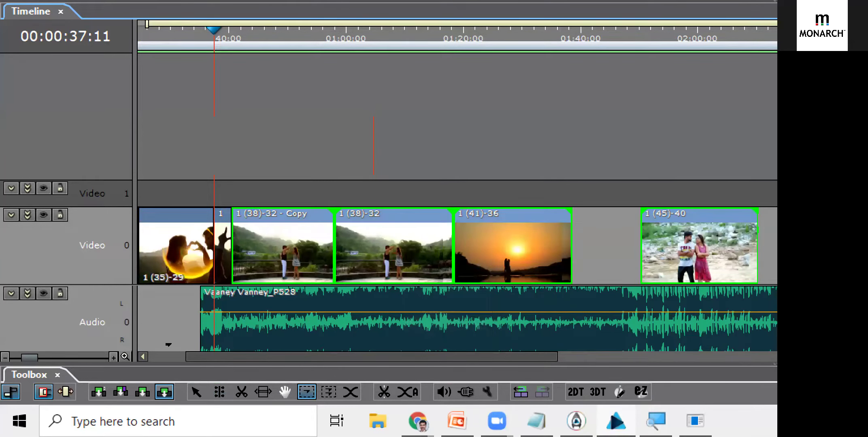
{"action": "left_click_drag", "start_coordinate": [310, 245], "coordinate": [423, 245]}
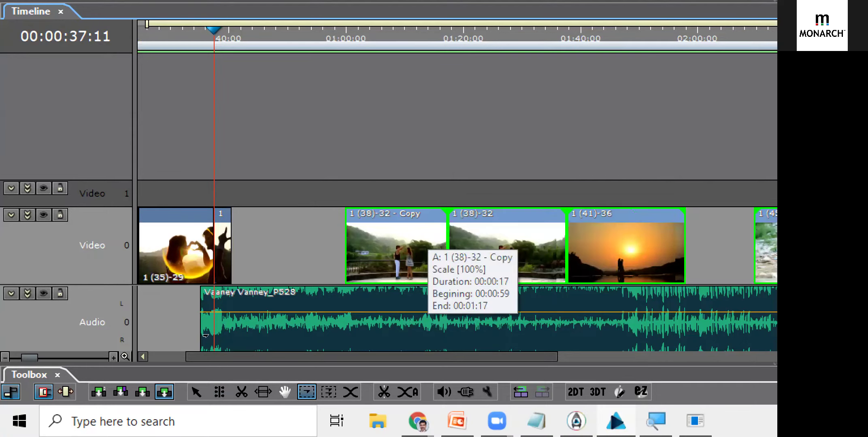
Step: Move the opening group of clips, up to 1 (36), from Video 0 to Video 1, starting at about 00:02:30
{"action": "scroll", "coordinate": [199, 329], "scroll_direction": "down", "scroll_amount": 4}
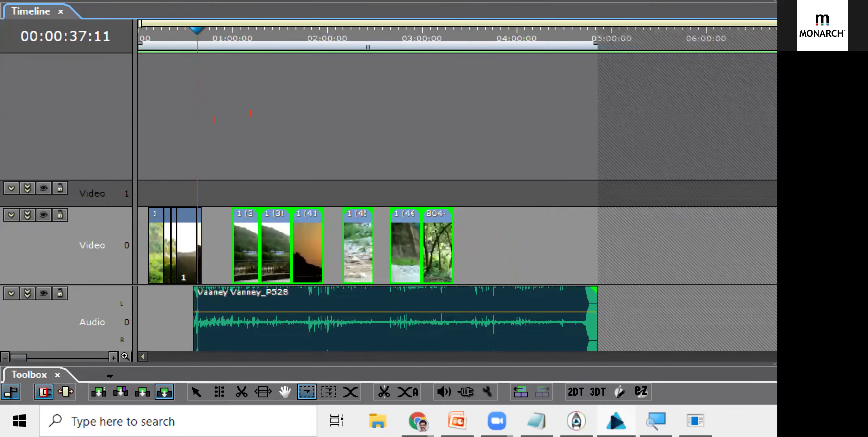
{"action": "left_click", "coordinate": [196, 392]}
{"action": "mouse_move", "coordinate": [150, 195]}
{"action": "left_mouse_down"}
{"action": "mouse_move", "coordinate": [217, 258]}
{"action": "mouse_move", "coordinate": [202, 318]}
{"action": "mouse_move", "coordinate": [232, 314]}
{"action": "left_mouse_up"}
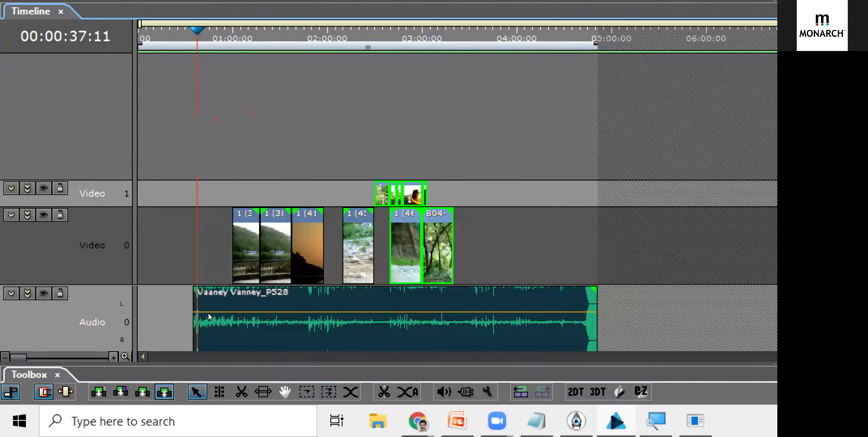
{"action": "left_click_drag", "start_coordinate": [208, 314], "coordinate": [210, 301]}
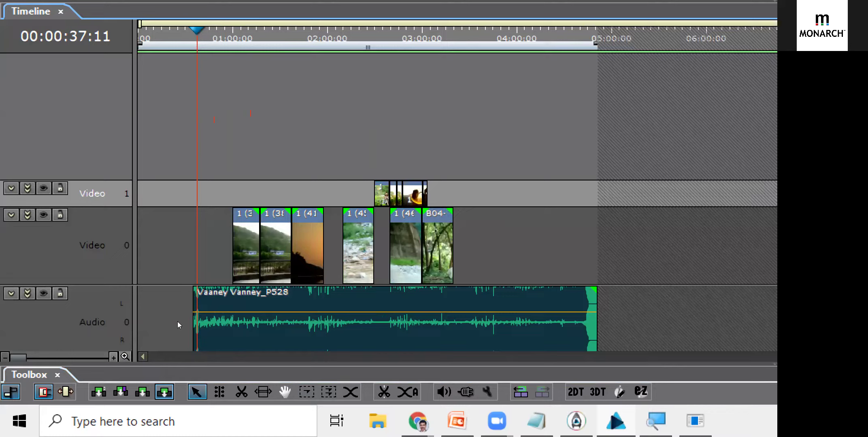
Step: Use Block Move On Whole Timeline to shift the music and the clips from 1 (45)-40 onward on both video tracks about 63 seconds later
{"action": "left_click", "coordinate": [328, 392]}
{"action": "key", "text": "ctrl"}
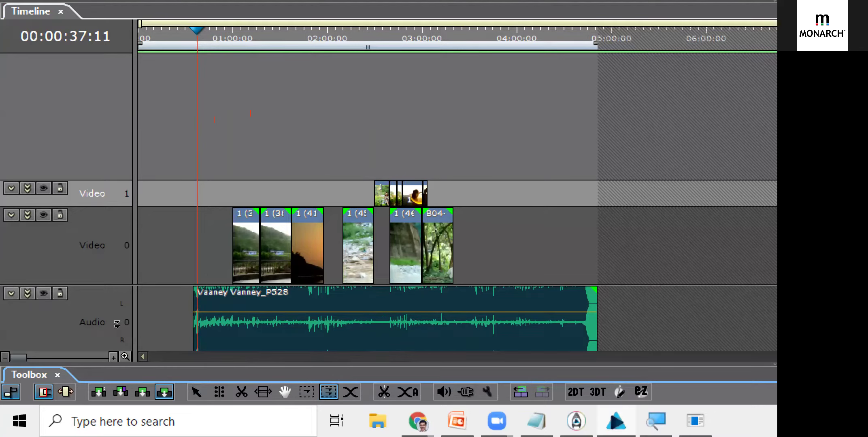
{"action": "left_click_drag", "start_coordinate": [176, 341], "coordinate": [227, 341]}
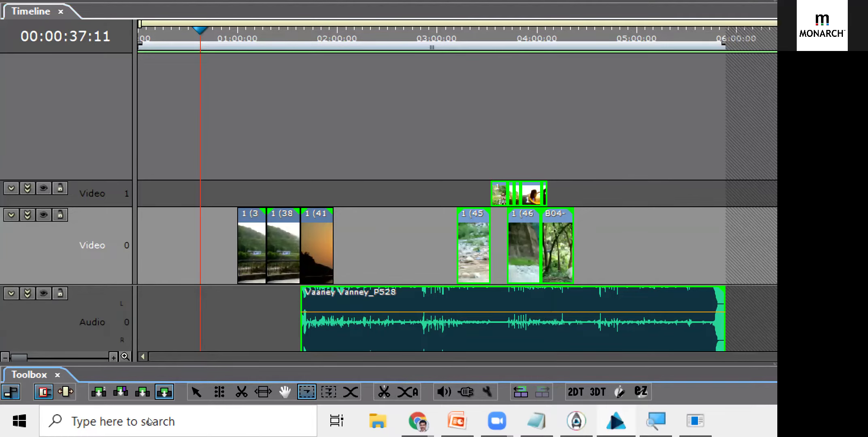
Step: Block-move only the Video 0 clips from 1 (45)-40 onward back to start at about 00:02:52
{"action": "key", "text": "Up"}
{"action": "key", "text": "Down"}
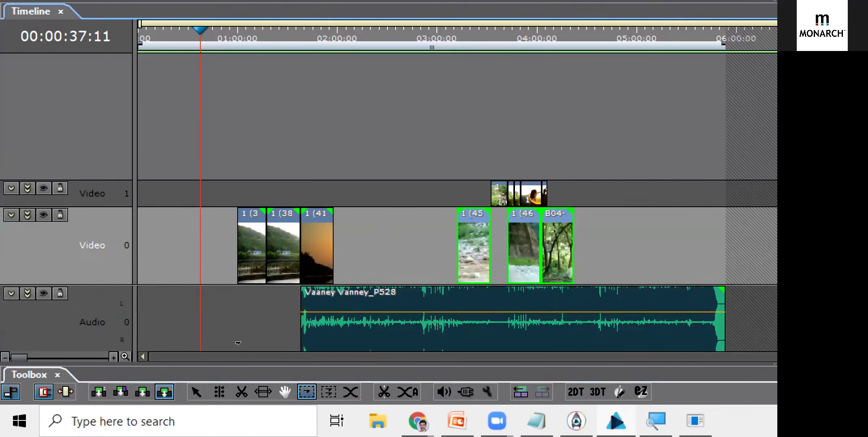
{"action": "left_click_drag", "start_coordinate": [524, 245], "coordinate": [446, 245]}
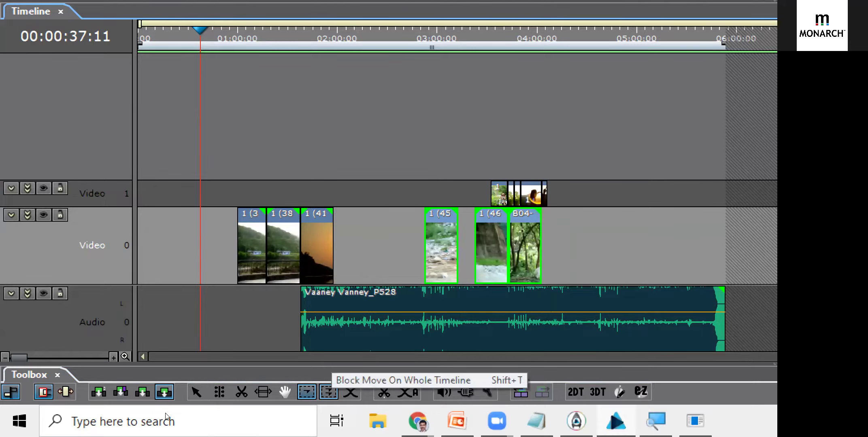
{"action": "left_click", "coordinate": [328, 392]}
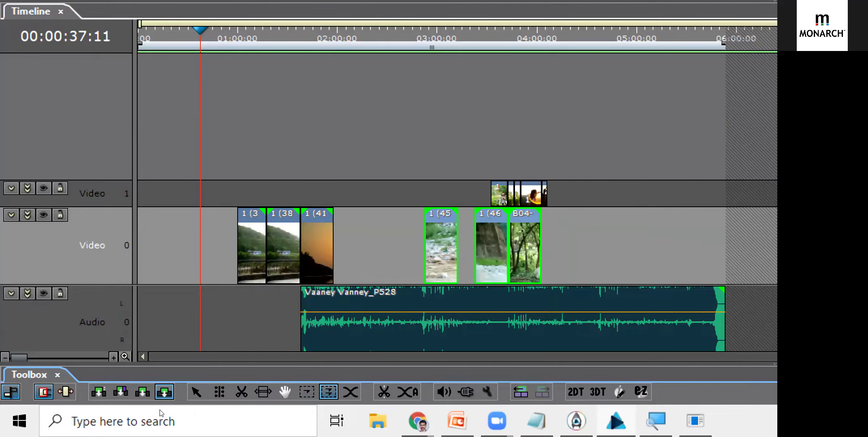
{"action": "left_click", "coordinate": [351, 391]}
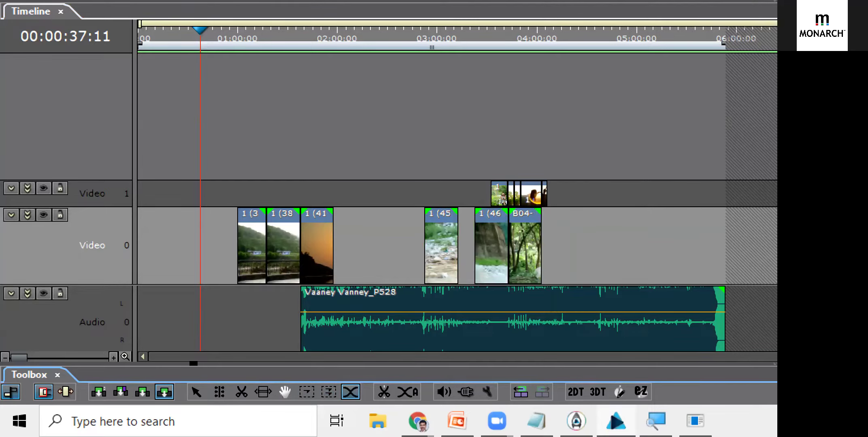
{"action": "key", "text": "plus"}
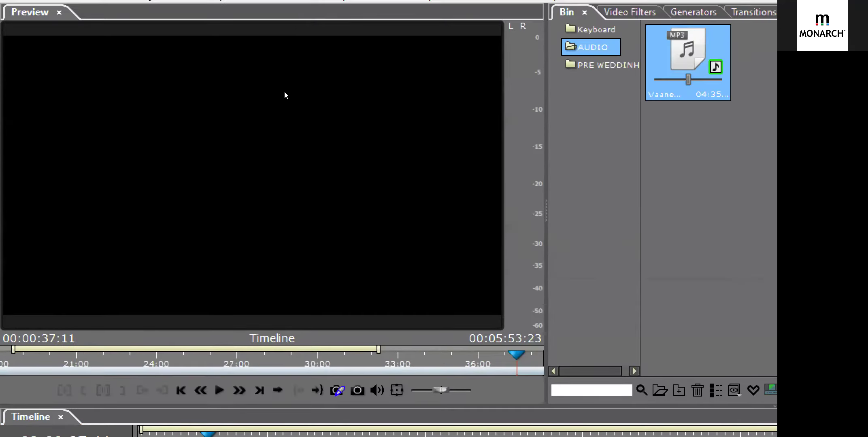
Step: Open the clip import dialog for the AUDIO folder of the bin
{"action": "left_click", "coordinate": [699, 184]}
{"action": "right_click", "coordinate": [699, 184]}
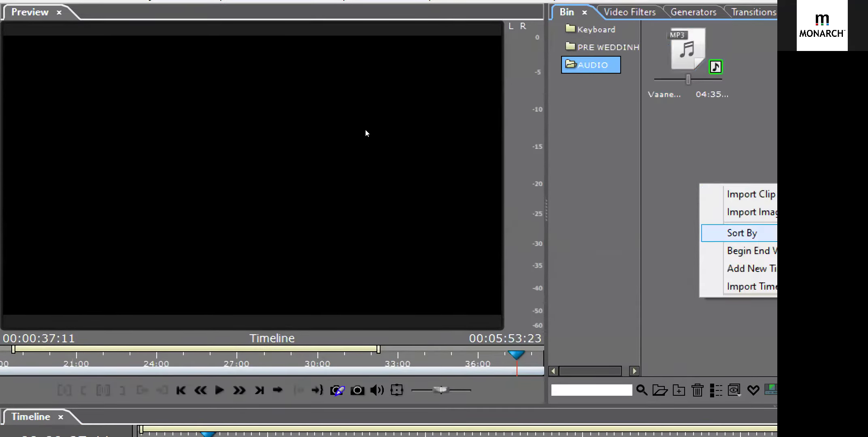
{"action": "left_click", "coordinate": [701, 174]}
{"action": "right_click", "coordinate": [677, 175]}
{"action": "key", "text": "Return"}
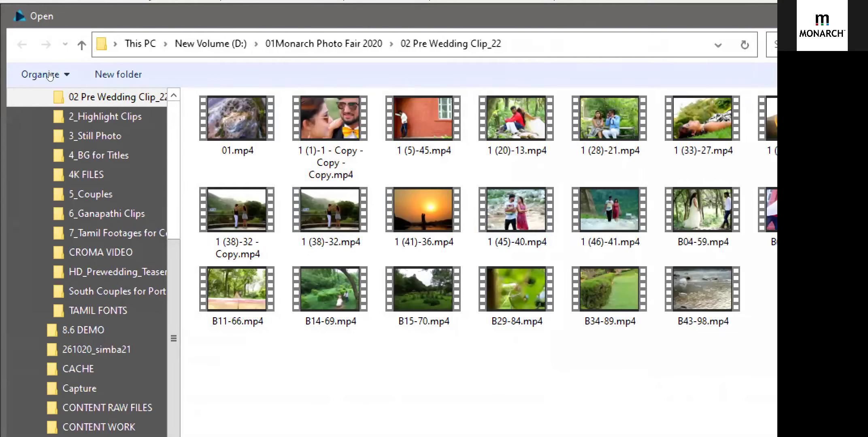
Step: Import Satrattu Vandiyila_P528.mp3 into the AUDIO bin folder from SceneCutHD Content > Audio on New Volume (X:)
{"action": "double_click", "coordinate": [85, 42]}
{"action": "scroll", "coordinate": [61, 202], "scroll_direction": "down", "scroll_amount": 10}
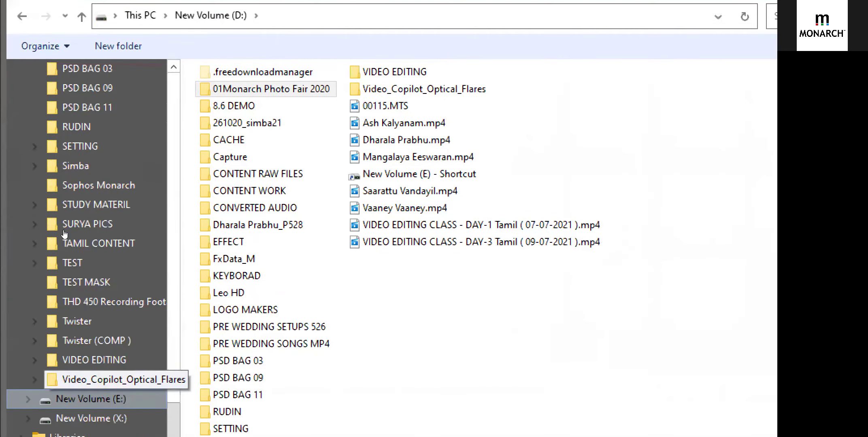
{"action": "left_click", "coordinate": [91, 418]}
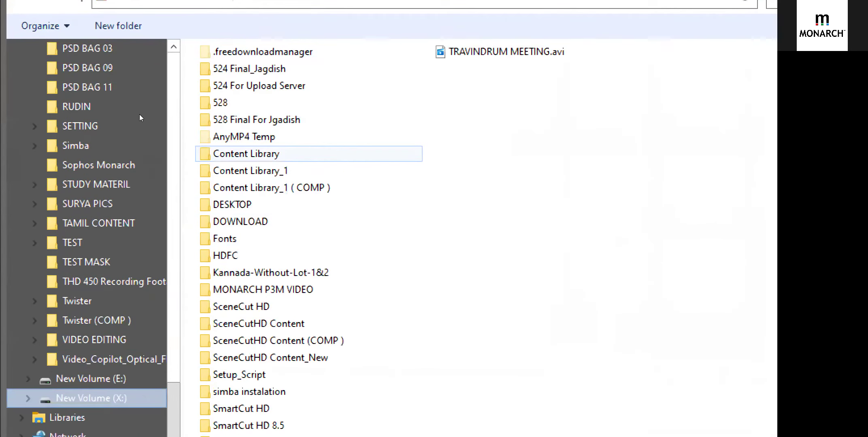
{"action": "left_click", "coordinate": [246, 153]}
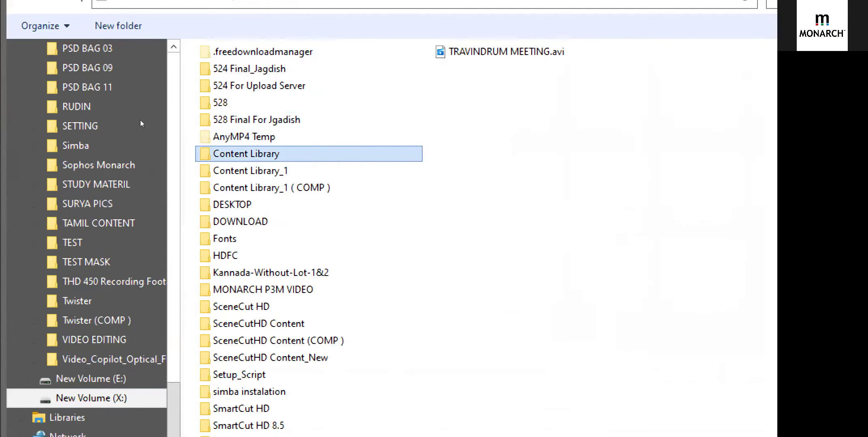
{"action": "double_click", "coordinate": [259, 324]}
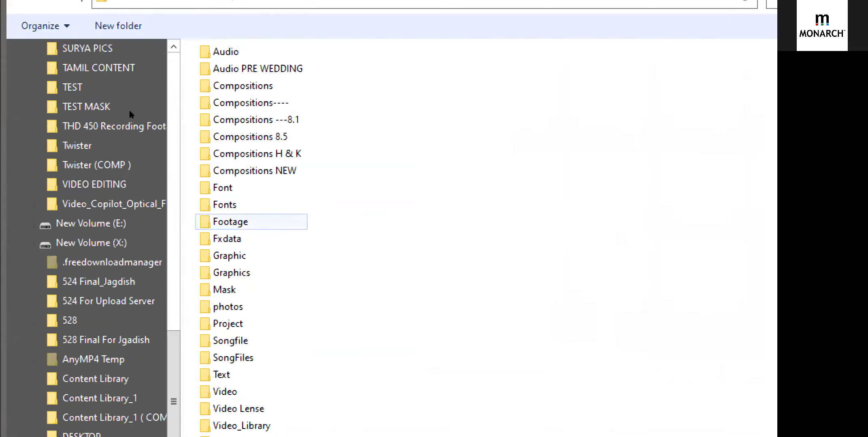
{"action": "double_click", "coordinate": [226, 52]}
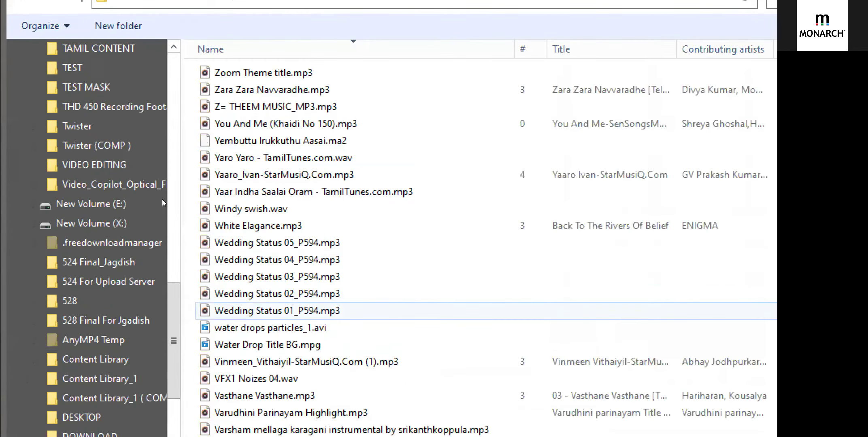
{"action": "scroll", "coordinate": [184, 235], "scroll_direction": "down", "scroll_amount": 10}
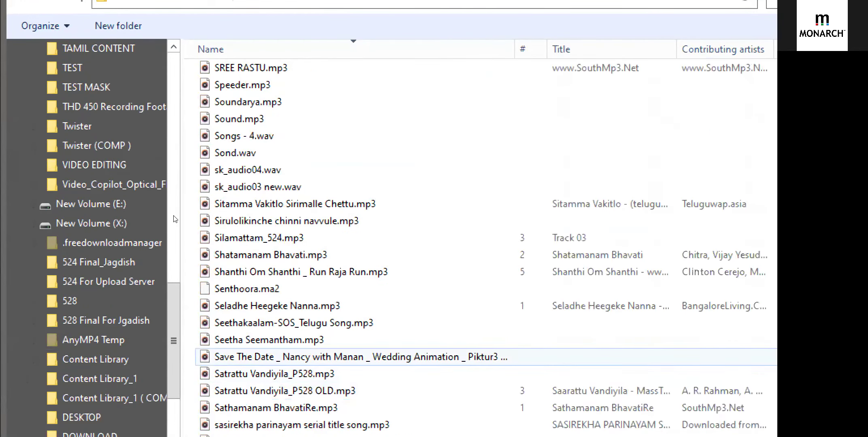
{"action": "key", "text": "Down"}
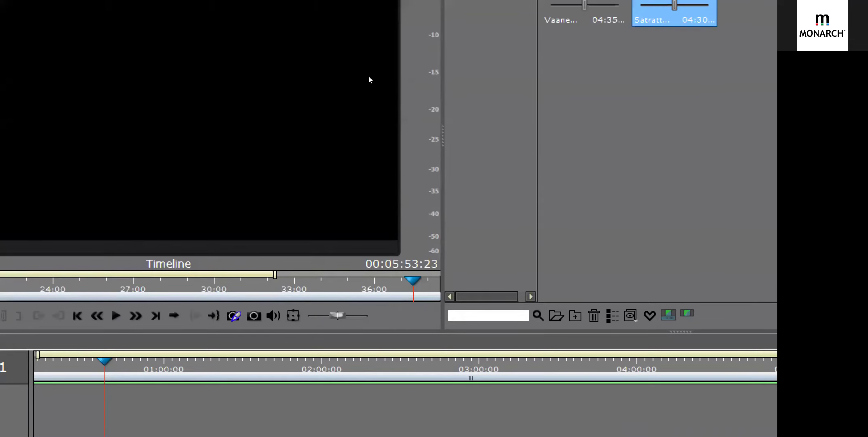
Step: Place Satrattu Vandiyila_P528 on Audio 0 directly after the end of Vaaney Vanney_P528
{"action": "left_click_drag", "start_coordinate": [674, 10], "coordinate": [670, 405]}
{"action": "scroll", "coordinate": [441, 332], "scroll_direction": "down", "scroll_amount": 2}
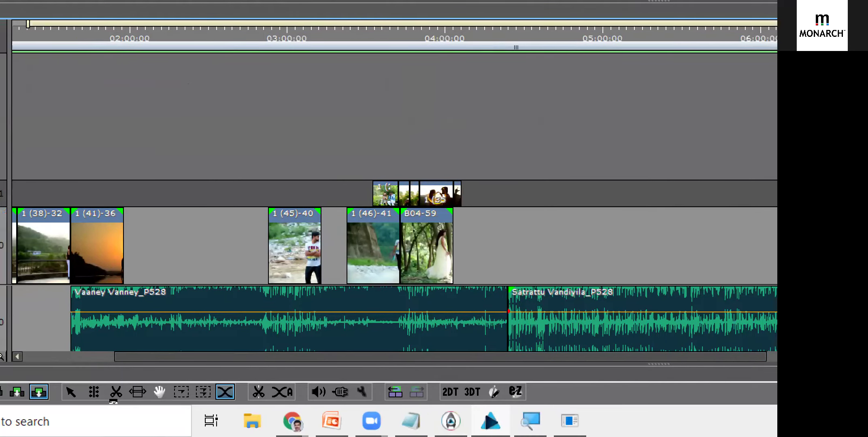
{"action": "left_click_drag", "start_coordinate": [122, 356], "coordinate": [34, 356]}
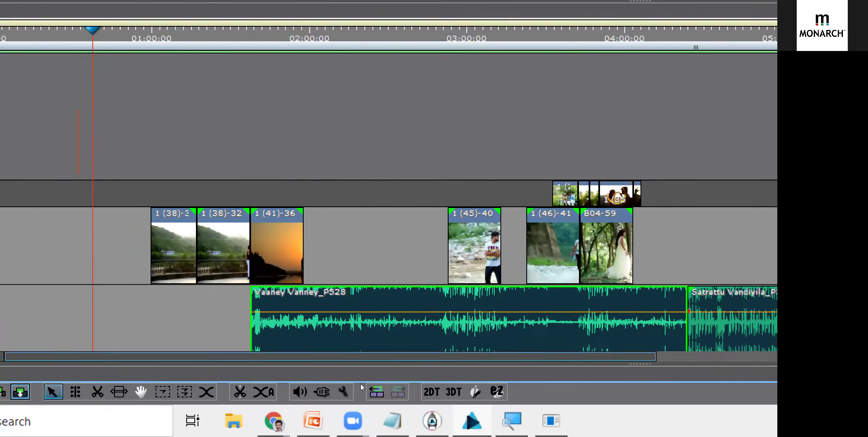
Step: Load the default single-preview workspace
{"action": "left_click_drag", "start_coordinate": [437, 371], "coordinate": [423, 401]}
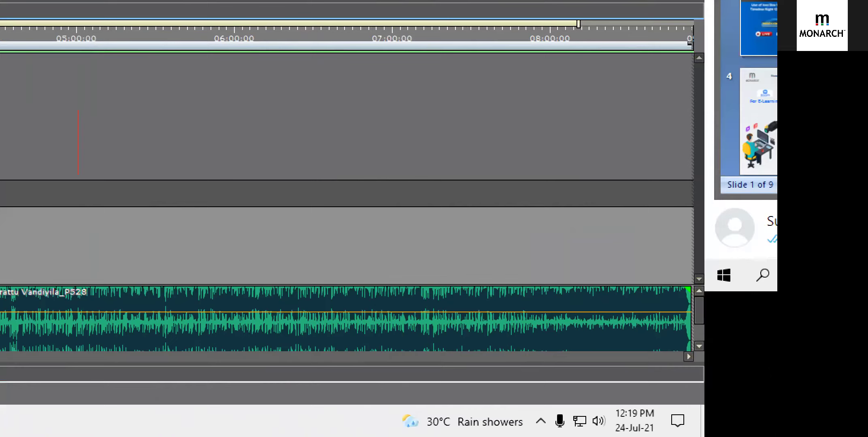
{"action": "left_click_drag", "start_coordinate": [698, 311], "coordinate": [700, 371]}
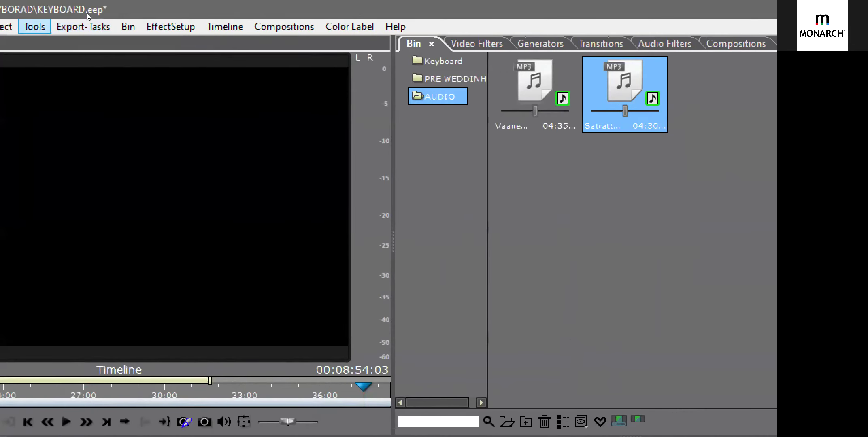
{"action": "left_click", "coordinate": [42, 23]}
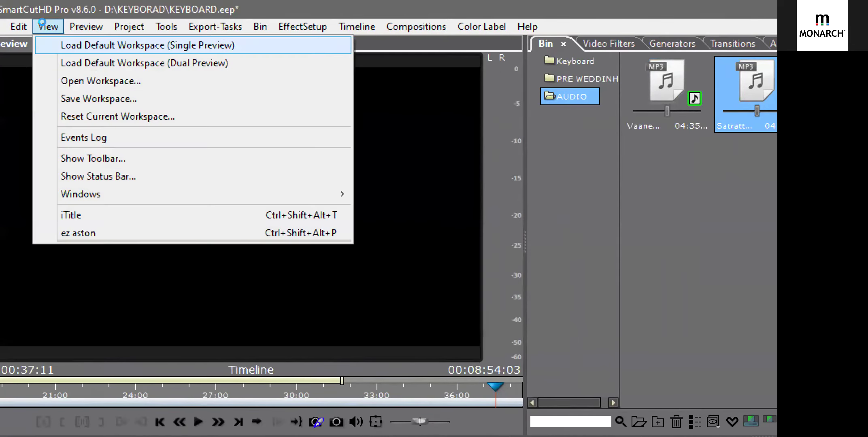
{"action": "left_click", "coordinate": [146, 47]}
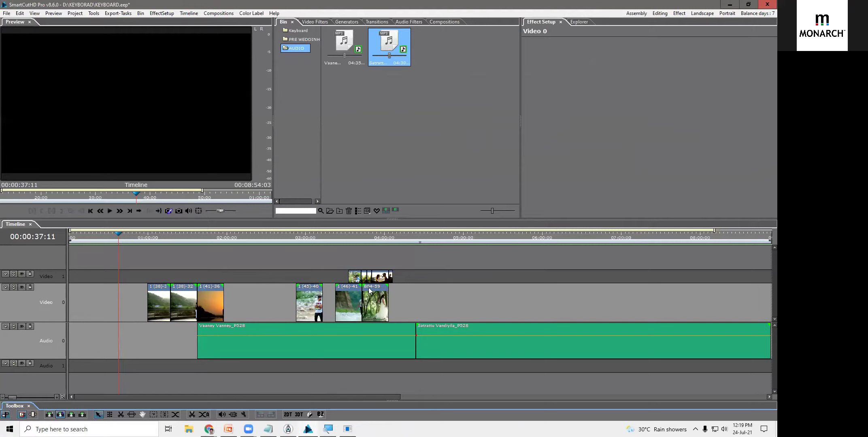
Step: Move Satrattu Vandiyila_P528 from Audio 0 to Audio 1, starting at about 00:04:06 so it overlaps the end of Vaaney Vanney_P528
{"action": "left_click", "coordinate": [387, 339]}
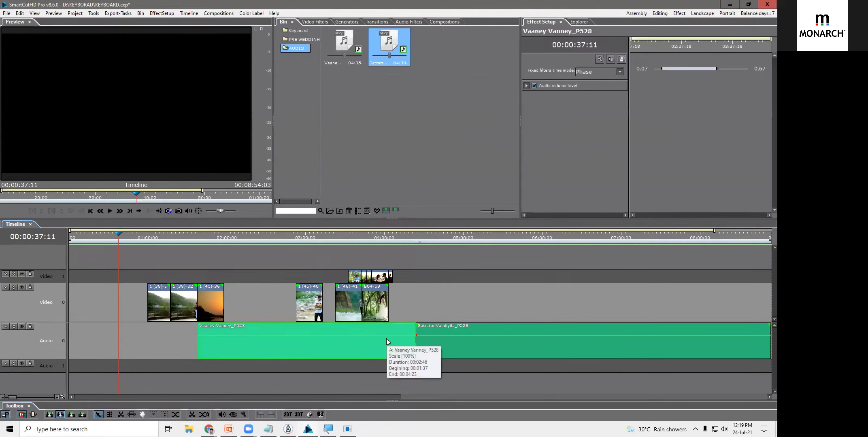
{"action": "left_click", "coordinate": [428, 344]}
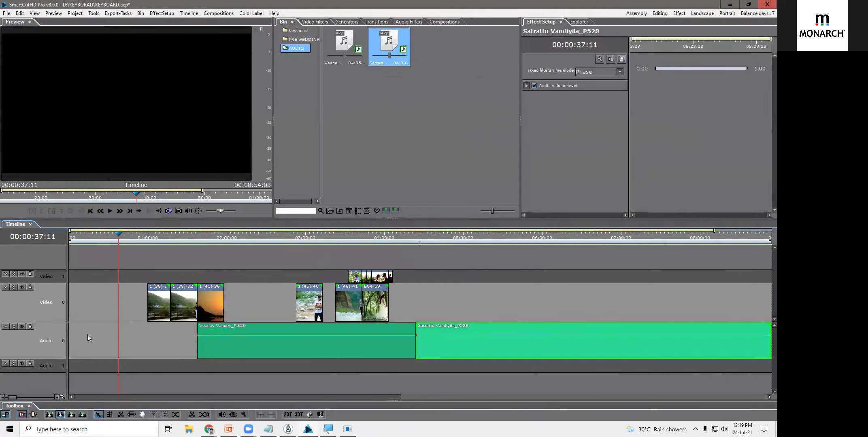
{"action": "left_click_drag", "start_coordinate": [462, 352], "coordinate": [435, 367]}
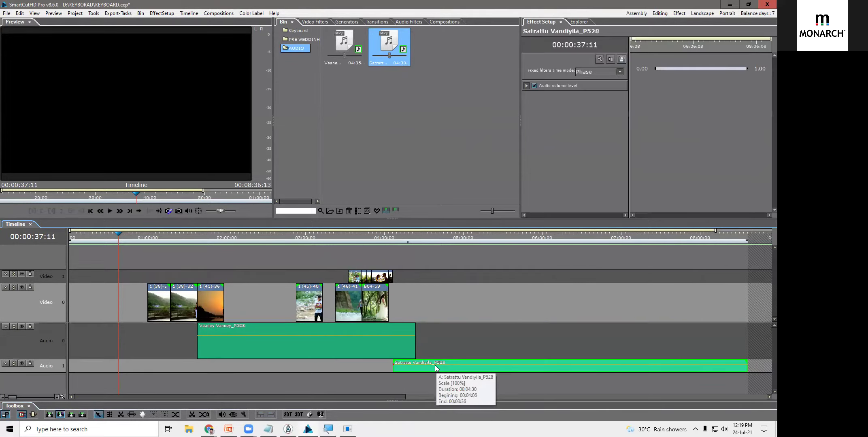
Step: Enlarge the Audio 1 track and timeline area, and crossfade the end of Vaaney Vanney_P528 into the start of Satrattu Vandiyila_P528
{"action": "scroll", "coordinate": [434, 364], "scroll_direction": "up", "scroll_amount": 3}
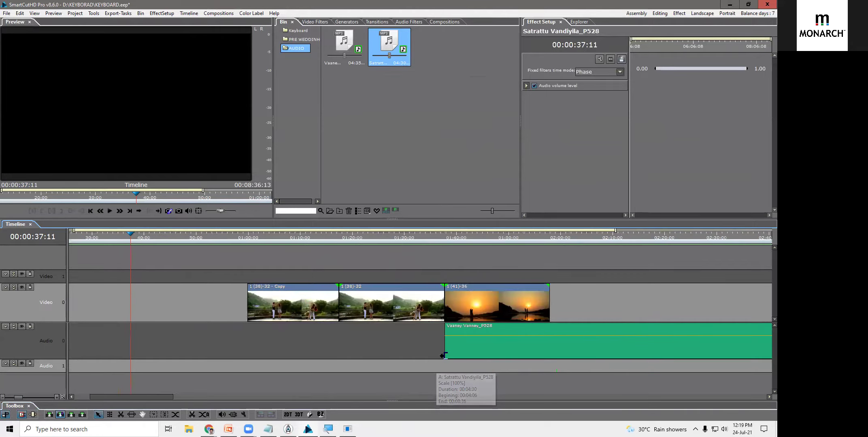
{"action": "left_click_drag", "start_coordinate": [174, 393], "coordinate": [281, 384]}
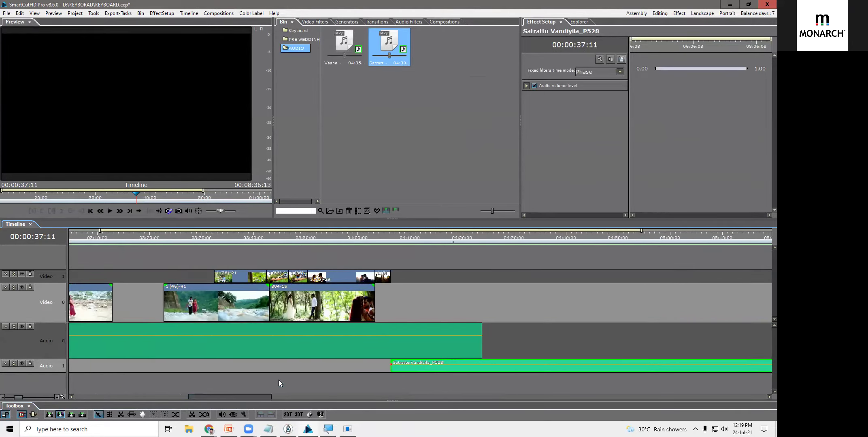
{"action": "left_click", "coordinate": [175, 414]}
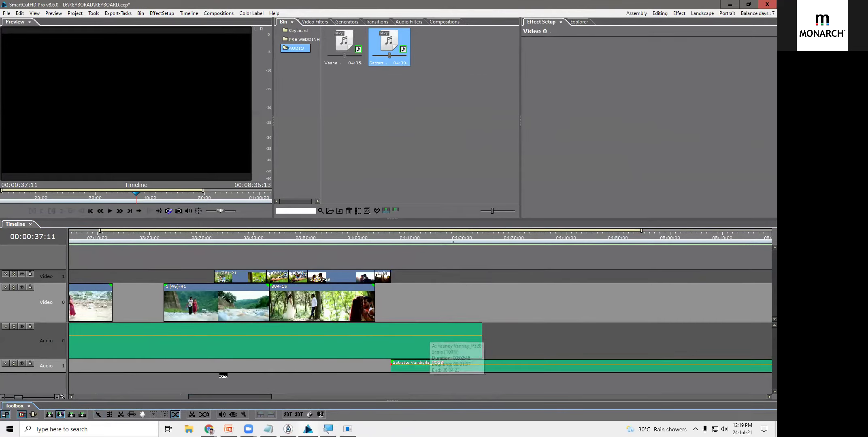
{"action": "left_click_drag", "start_coordinate": [58, 370], "coordinate": [58, 394]}
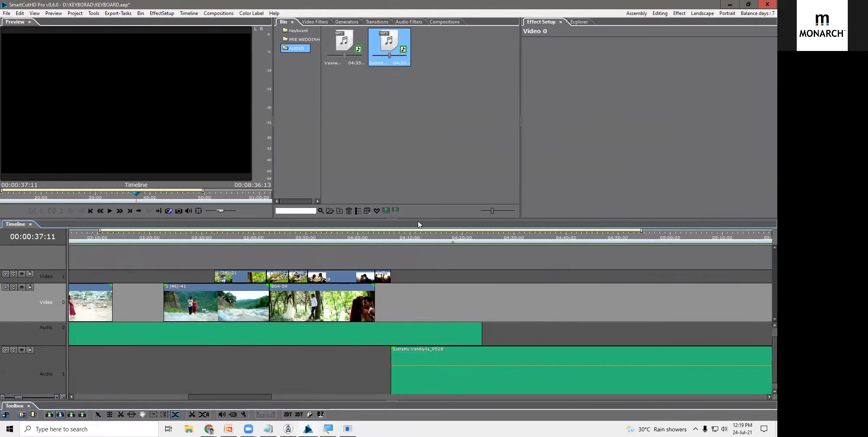
{"action": "left_click_drag", "start_coordinate": [418, 221], "coordinate": [418, 157]}
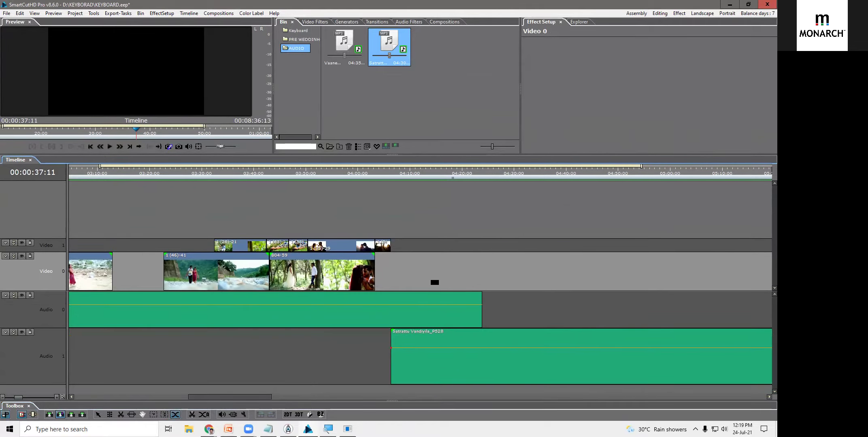
{"action": "left_click", "coordinate": [422, 307]}
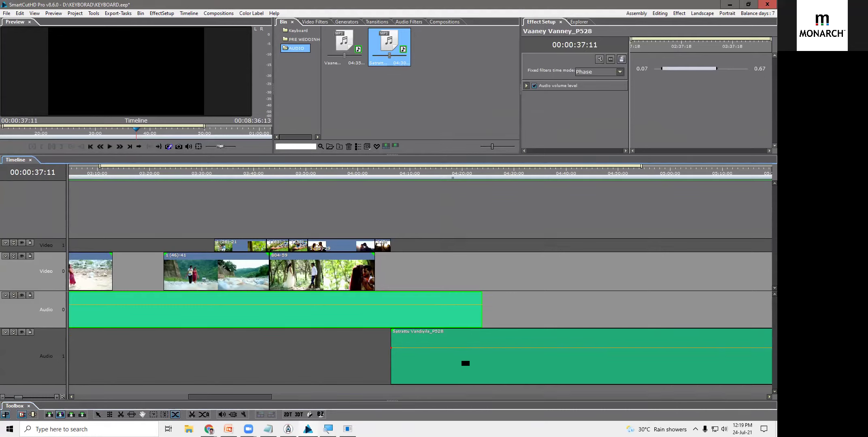
{"action": "left_click", "coordinate": [476, 349]}
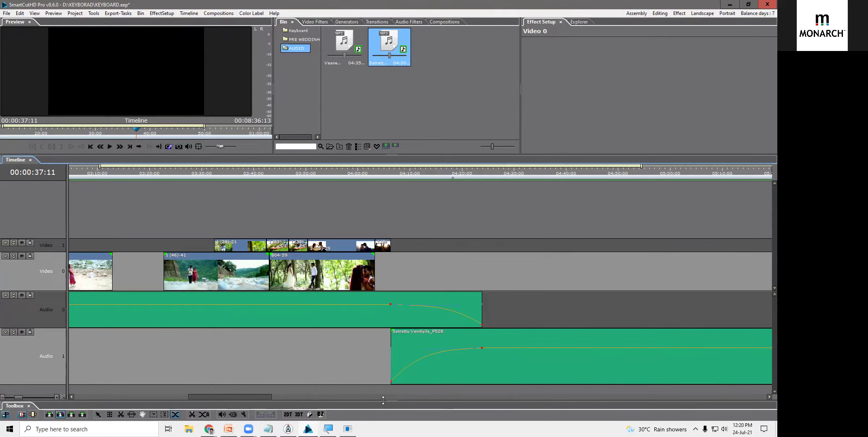
Step: Import Unagul Naan_Pack_524.mp3 from the Audio folder into the AUDIO bin folder
{"action": "scroll", "coordinate": [397, 370], "scroll_direction": "down", "scroll_amount": 3}
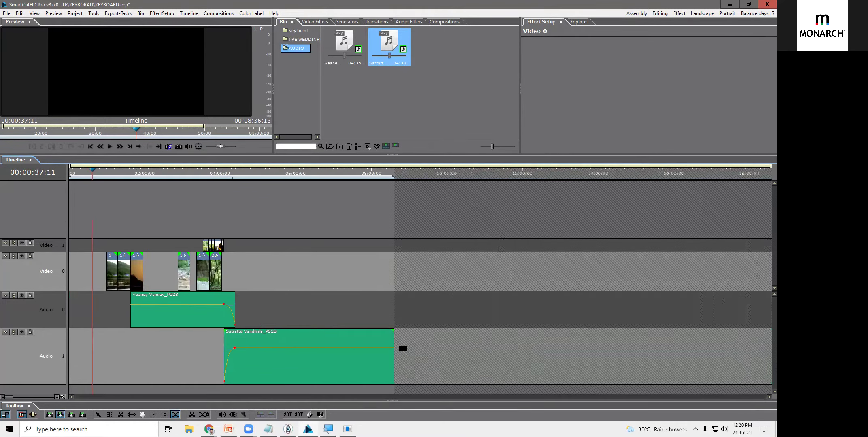
{"action": "right_click", "coordinate": [383, 117]}
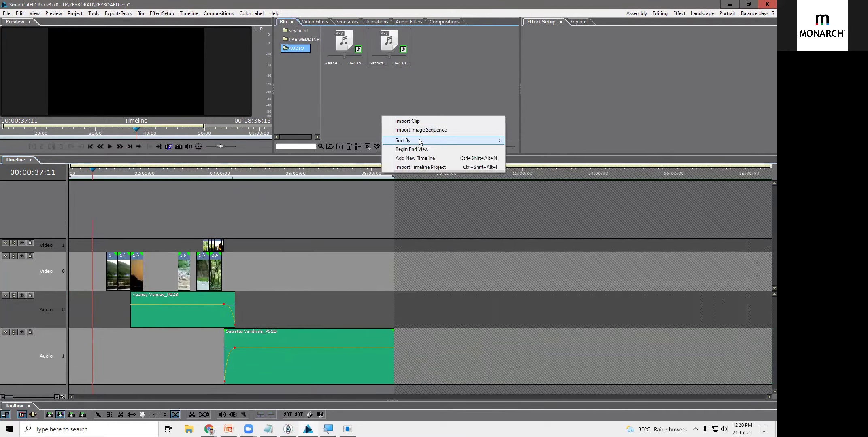
{"action": "left_click", "coordinate": [413, 121]}
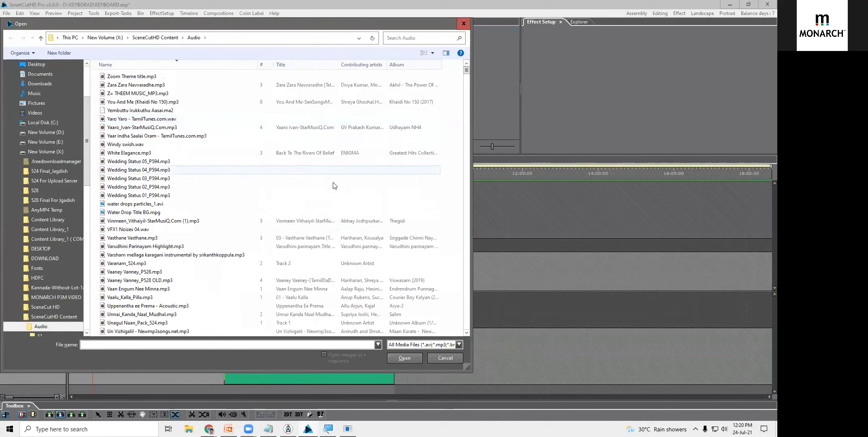
{"action": "left_click", "coordinate": [157, 324]}
{"action": "left_click", "coordinate": [407, 358]}
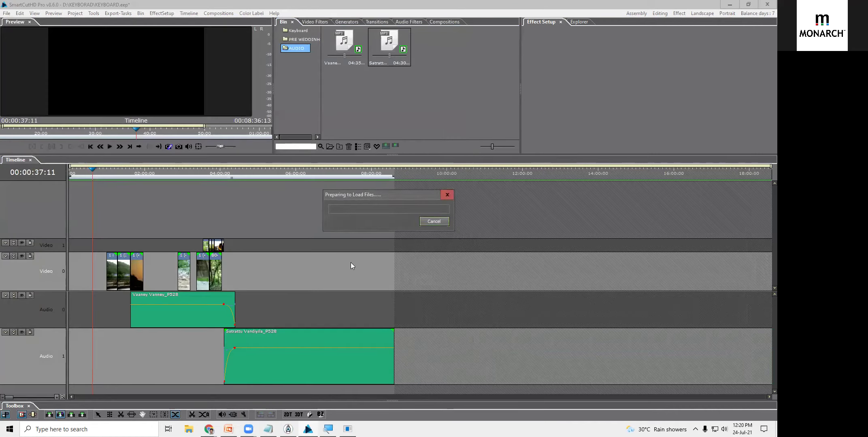
Step: Place Unagul Naan_Pack_524 on Audio 0 at about 00:07:41 so it overlaps the end of Satrattu Vandiyila_P528
{"action": "left_click_drag", "start_coordinate": [424, 41], "coordinate": [357, 281]}
{"action": "left_click_drag", "start_coordinate": [359, 275], "coordinate": [369, 238]}
{"action": "left_click_drag", "start_coordinate": [423, 50], "coordinate": [360, 303]}
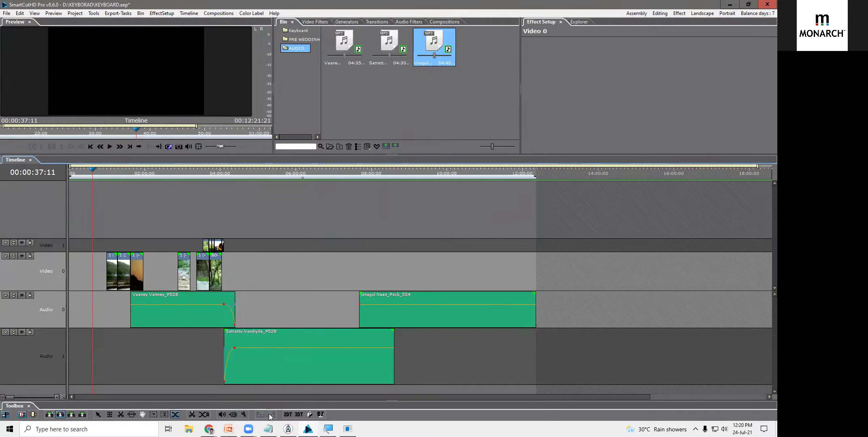
Step: Crossfade the end of Satrattu Vandiyila_P528 on Audio 1 into the start of Unagul Naan_Pack_524 on Audio 0
{"action": "left_click", "coordinate": [178, 414]}
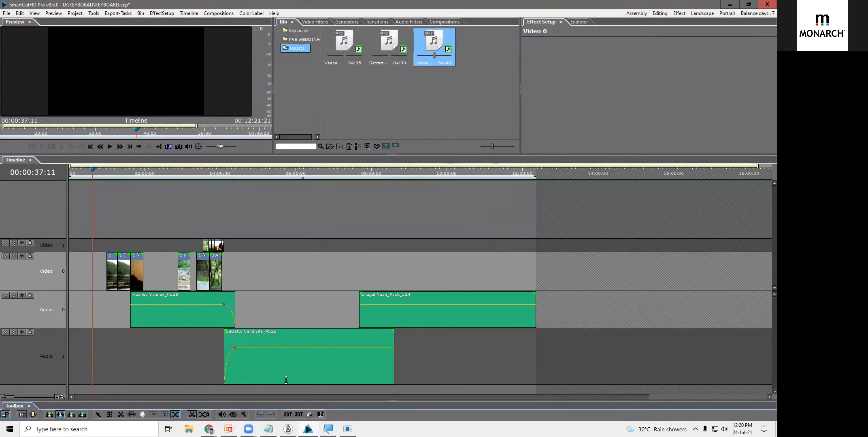
{"action": "left_click", "coordinate": [381, 303]}
{"action": "left_click", "coordinate": [377, 361]}
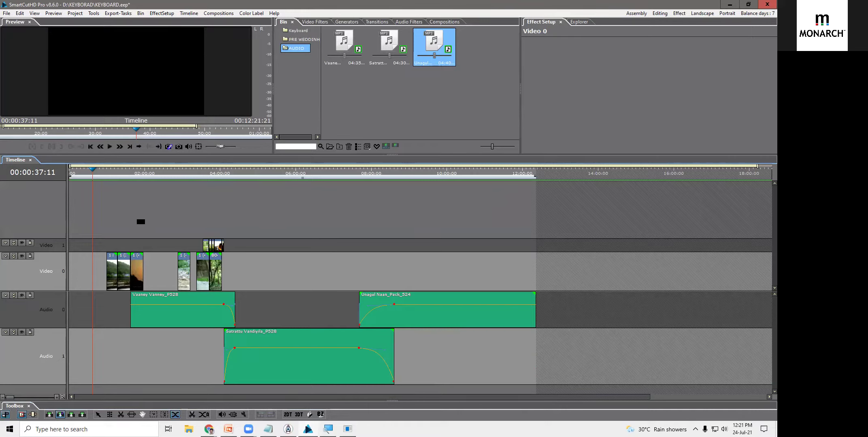
Step: Split the clip 1 (38)-32 - Copy on Video 0 at 00:01:08:16
{"action": "left_click", "coordinate": [192, 415]}
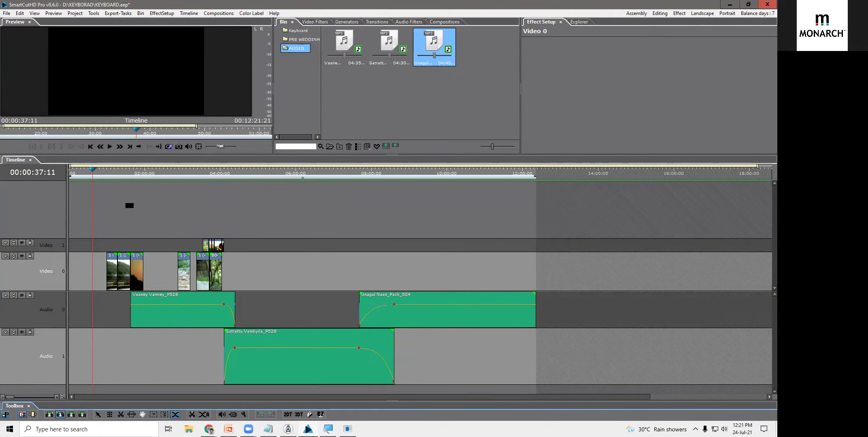
{"action": "key", "text": "plus"}
{"action": "key", "text": "plus"}
{"action": "key", "text": "plus"}
{"action": "left_click_drag", "start_coordinate": [108, 172], "coordinate": [182, 181]}
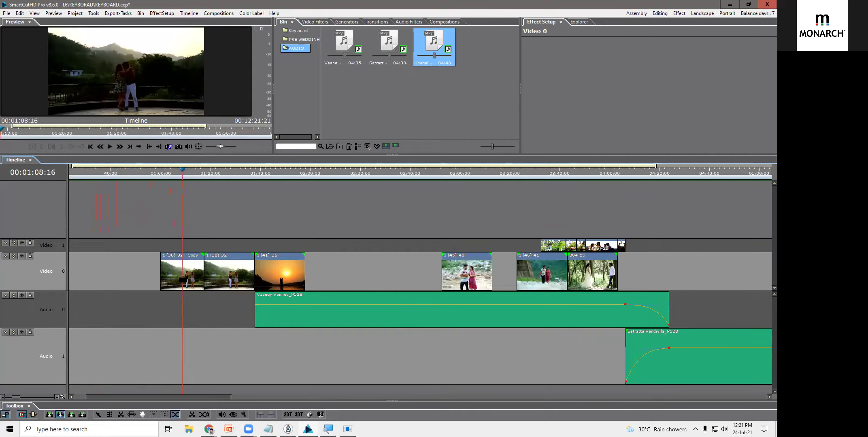
{"action": "left_click", "coordinate": [97, 415]}
{"action": "left_click", "coordinate": [195, 279]}
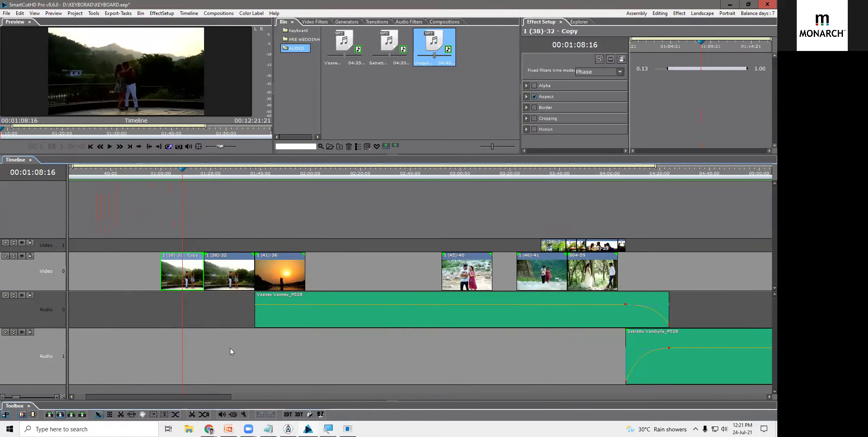
{"action": "left_click", "coordinate": [190, 415]}
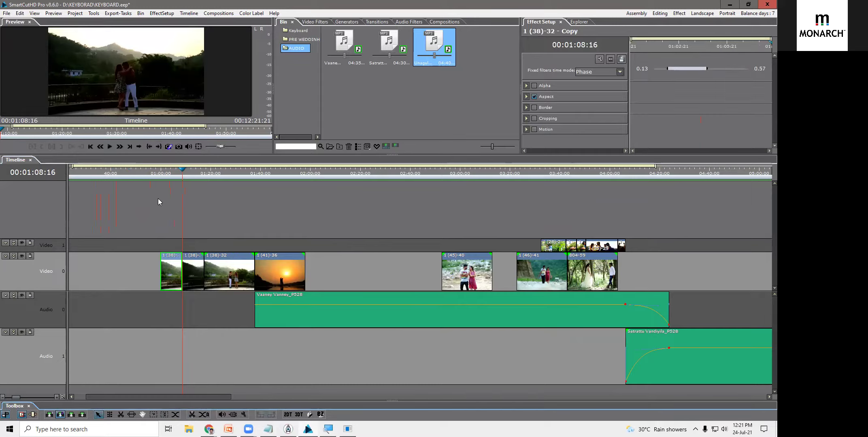
Step: Split the clip 1 (38)-32 on Video 0 at 00:01:26:20
{"action": "left_click_drag", "start_coordinate": [180, 178], "coordinate": [227, 186]}
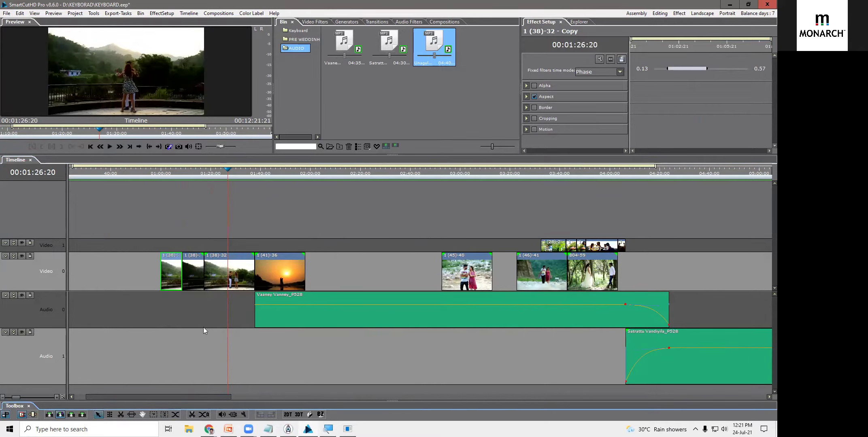
{"action": "left_click", "coordinate": [233, 279]}
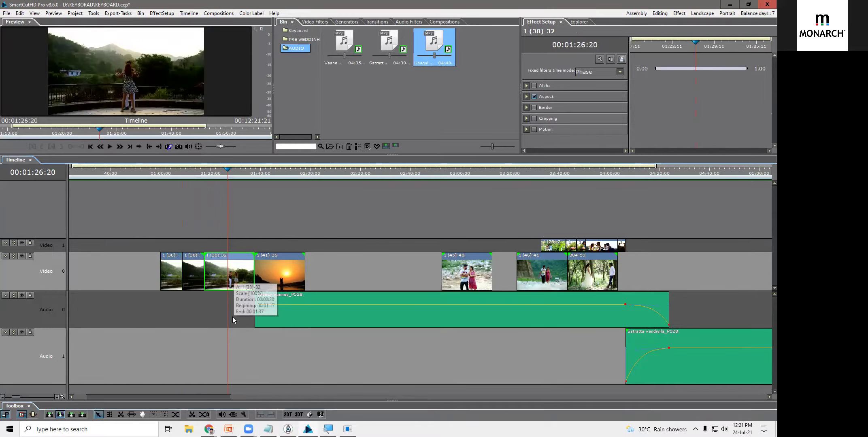
{"action": "left_click", "coordinate": [192, 415]}
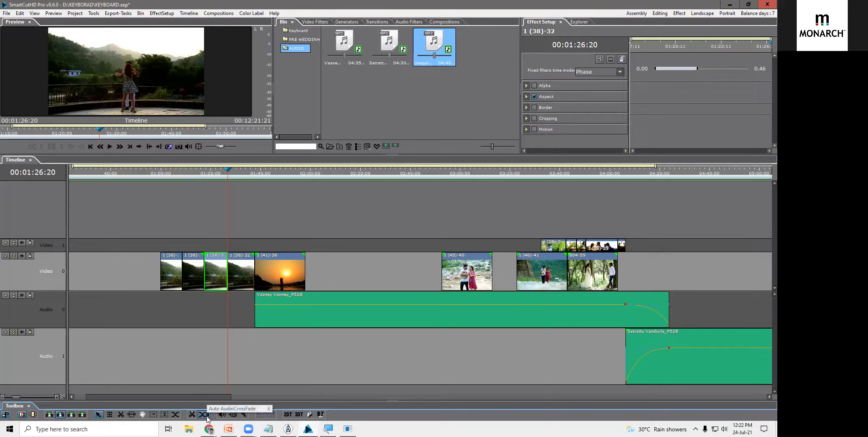
Step: Turn on Auto AudioCrossFade for the timeline
{"action": "left_click", "coordinate": [206, 415]}
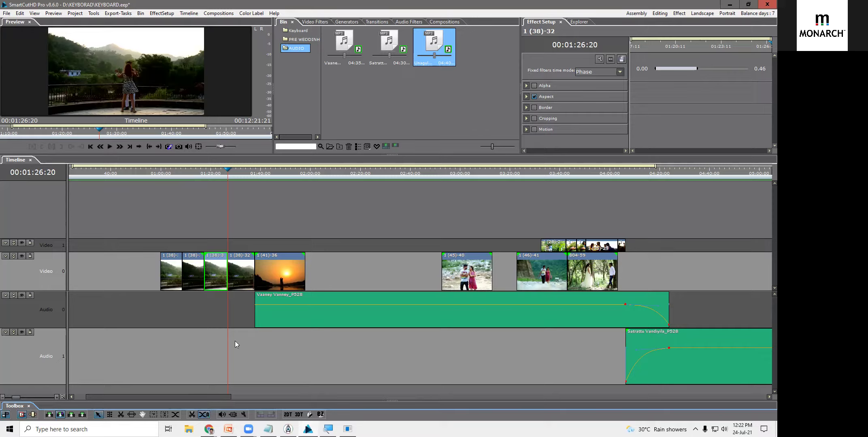
{"action": "left_click_drag", "start_coordinate": [213, 336], "coordinate": [665, 351]}
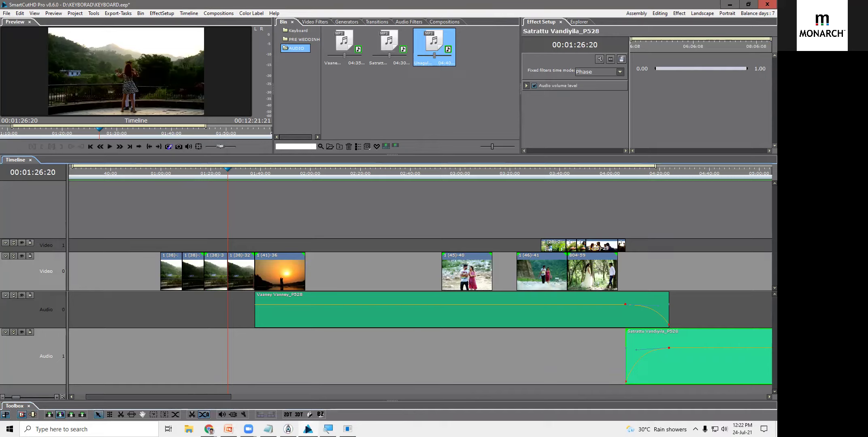
{"action": "left_click", "coordinate": [690, 237]}
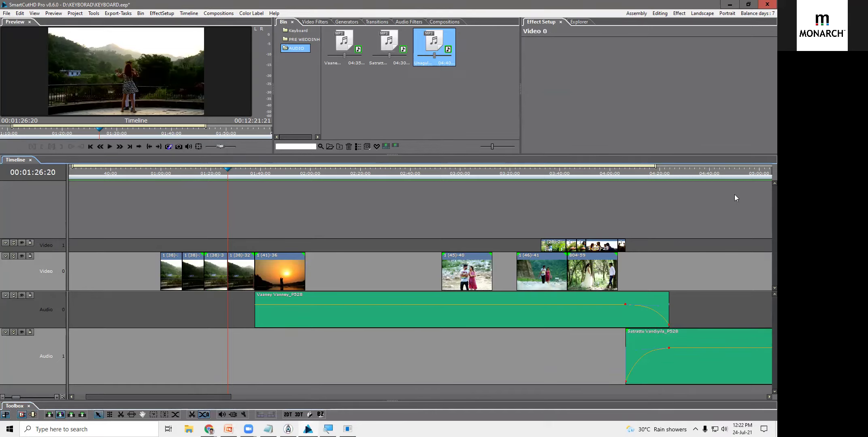
{"action": "left_click", "coordinate": [710, 322]}
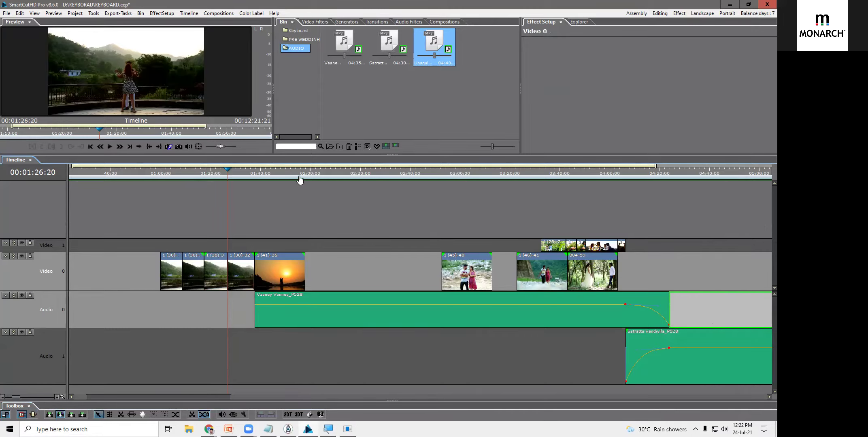
Step: Delete Vaaney Vanney_P528, Satrattu Vandiyila_P528 and Unagul Naan_Pack_524 from the audio tracks
{"action": "left_click", "coordinate": [284, 174]}
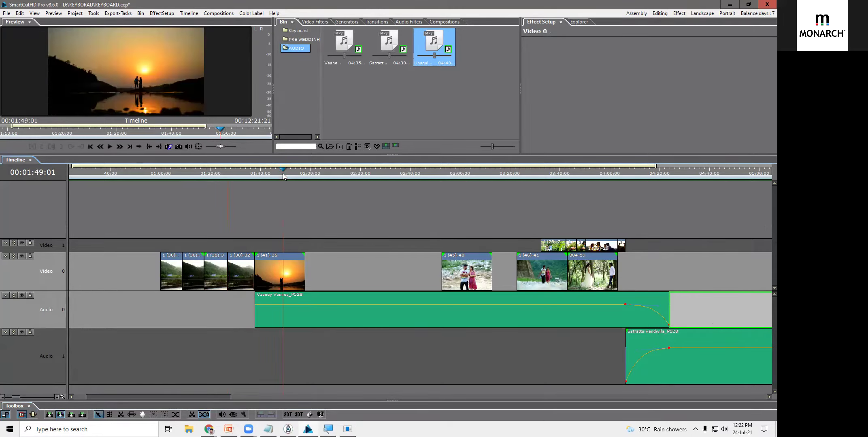
{"action": "scroll", "coordinate": [369, 271], "scroll_direction": "down", "scroll_amount": 2}
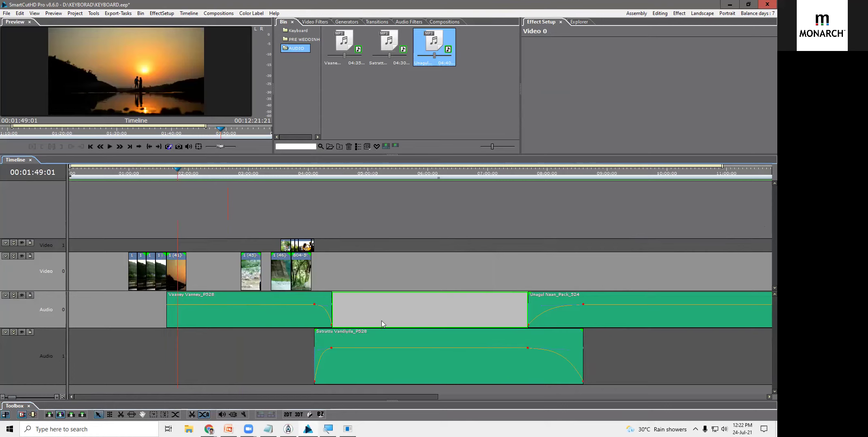
{"action": "left_click_drag", "start_coordinate": [247, 346], "coordinate": [525, 346]}
{"action": "key", "text": "Delete"}
{"action": "left_click_drag", "start_coordinate": [431, 307], "coordinate": [267, 323]}
{"action": "key", "text": "Delete"}
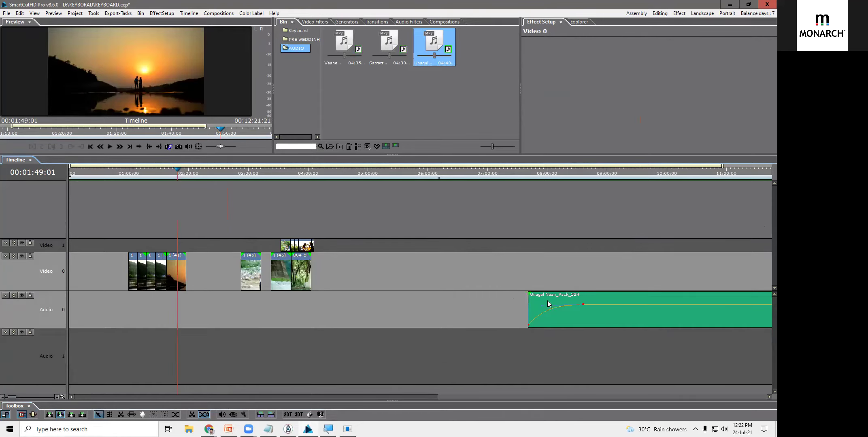
{"action": "key", "text": "Delete"}
{"action": "left_click_drag", "start_coordinate": [344, 44], "coordinate": [115, 350]}
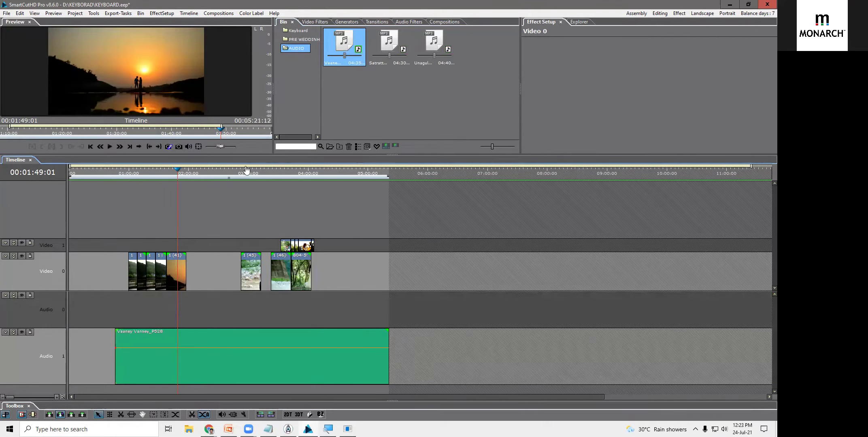
{"action": "left_click_drag", "start_coordinate": [389, 45], "coordinate": [359, 300]}
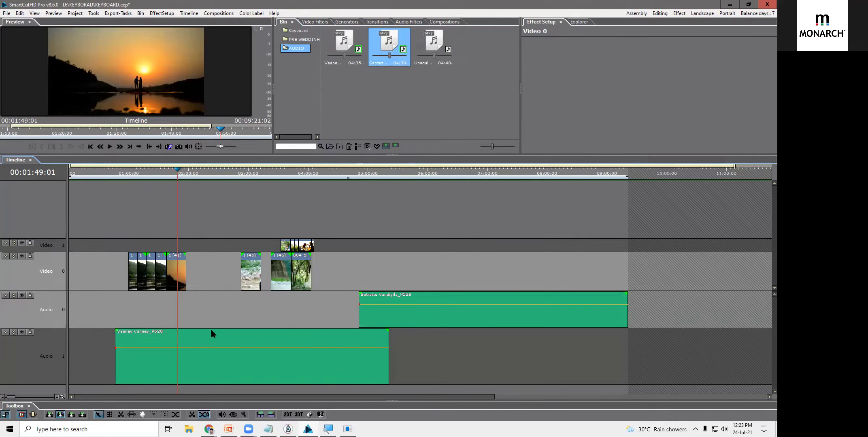
{"action": "key", "text": "ctrl+z"}
{"action": "key", "text": "ctrl+z"}
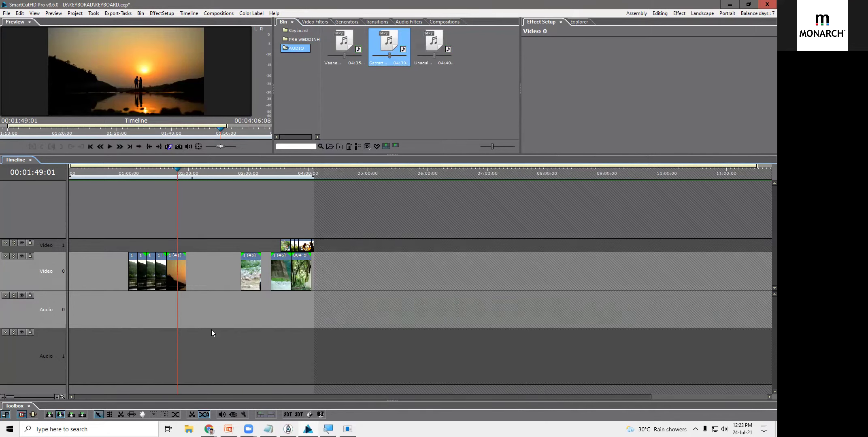
Step: Expand the Audio 0 track into its A and B subtracks
{"action": "left_click", "coordinate": [15, 295]}
{"action": "left_click_drag", "start_coordinate": [47, 317], "coordinate": [43, 358]}
{"action": "left_click", "coordinate": [33, 329]}
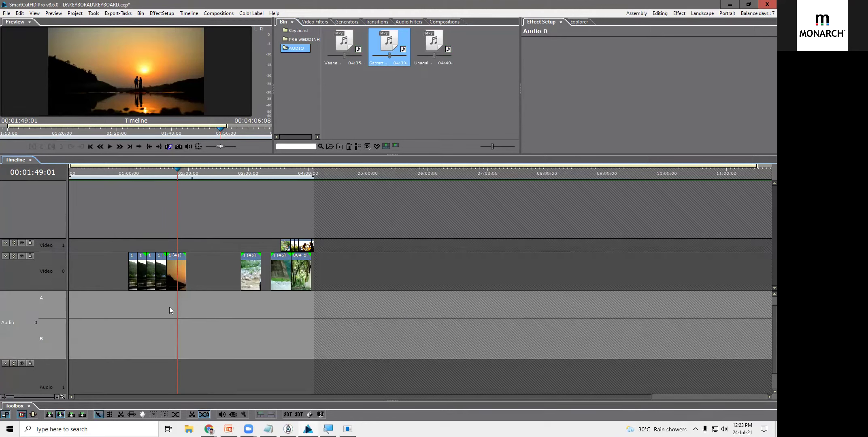
Step: Place Vaaney Vanney_P528 from the AUDIO bin folder on subtrack A of Audio 0 at about 00:03:43
{"action": "left_click", "coordinate": [334, 38]}
{"action": "left_click_drag", "start_coordinate": [334, 38], "coordinate": [288, 319]}
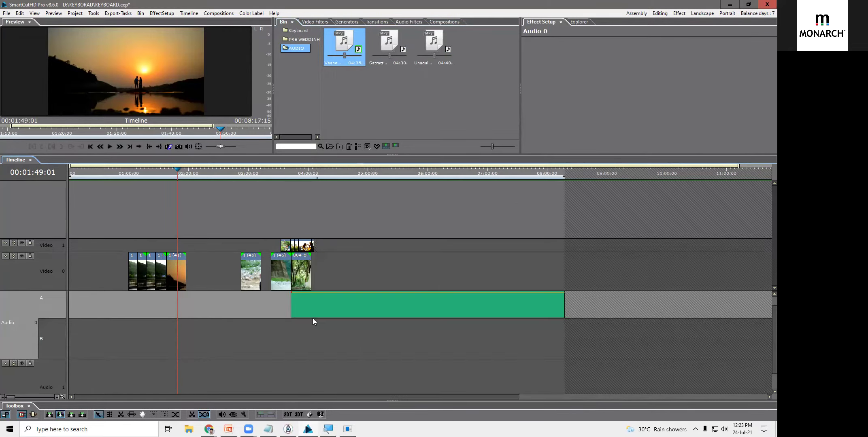
{"action": "left_click", "coordinate": [325, 174]}
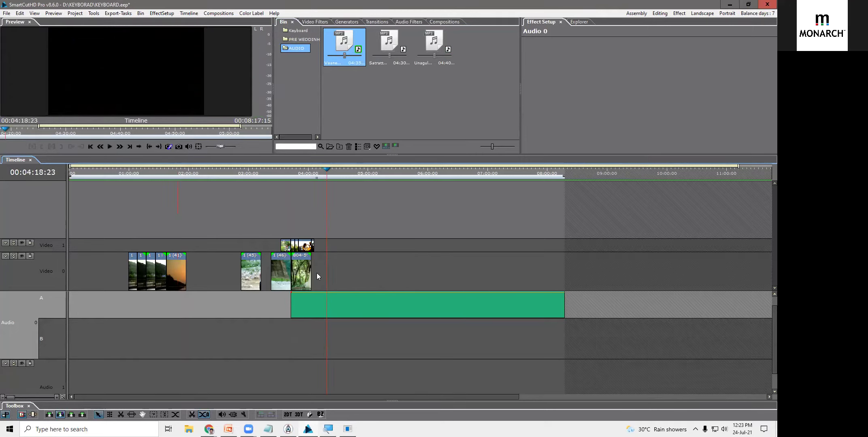
{"action": "left_click", "coordinate": [345, 315]}
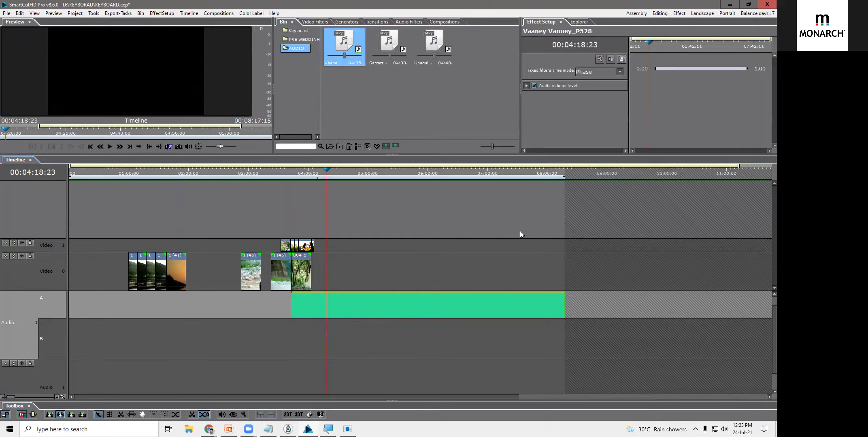
{"action": "left_click", "coordinate": [549, 180]}
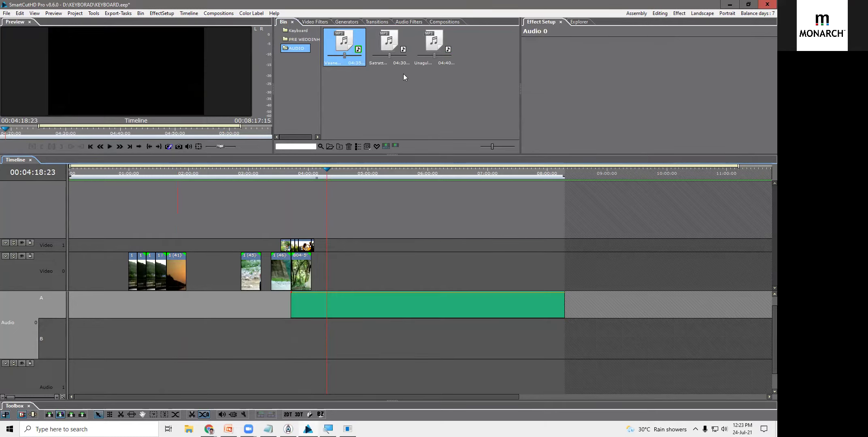
{"action": "left_click", "coordinate": [61, 334]}
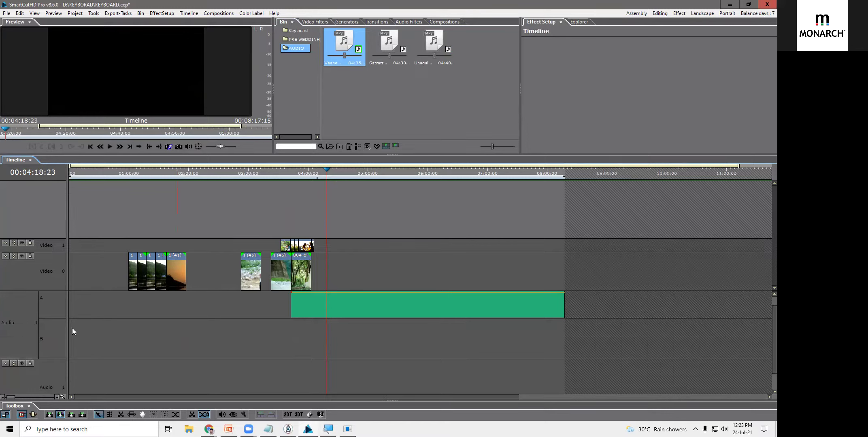
{"action": "left_click", "coordinate": [202, 416]}
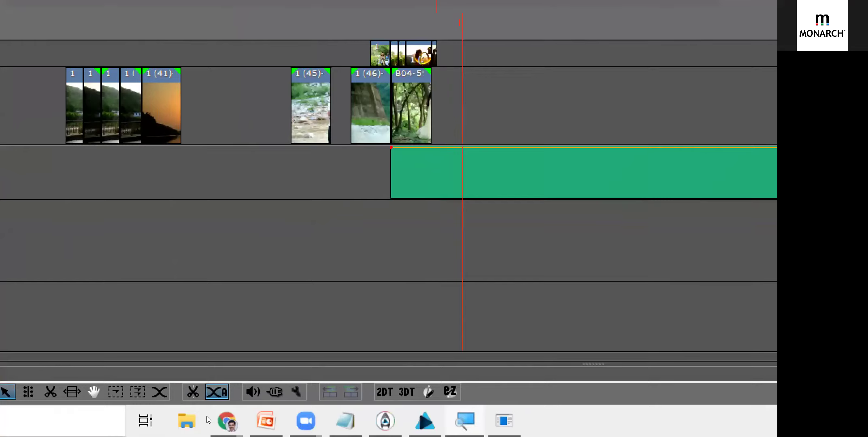
{"action": "left_click", "coordinate": [217, 392]}
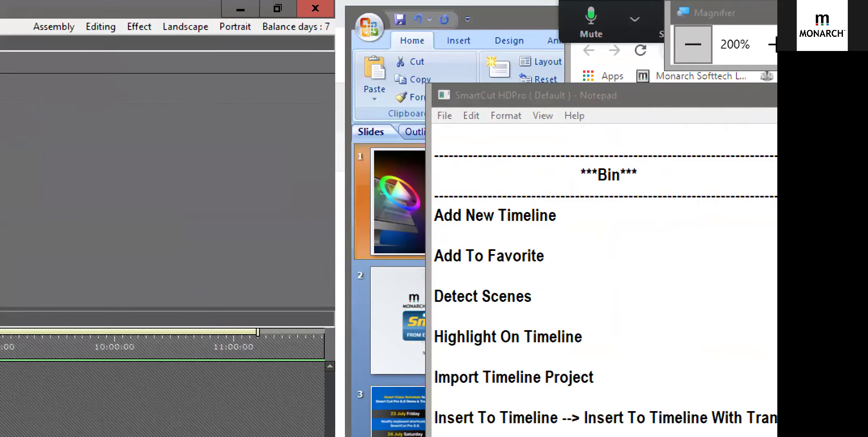
{"action": "left_click", "coordinate": [771, 44]}
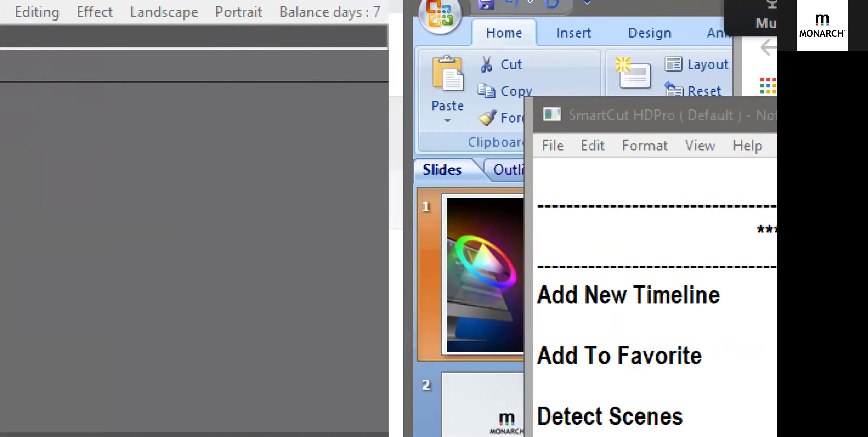
{"action": "key", "text": "super+minus"}
{"action": "key", "text": "super+minus"}
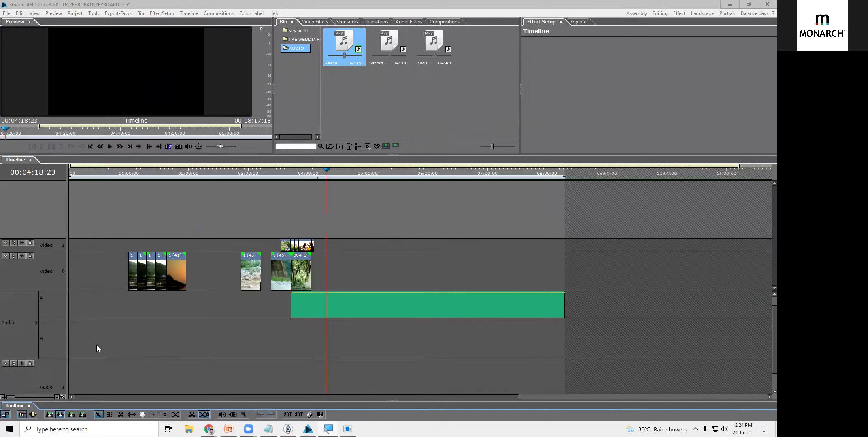
{"action": "left_click", "coordinate": [11, 325]}
{"action": "left_click", "coordinate": [38, 309]}
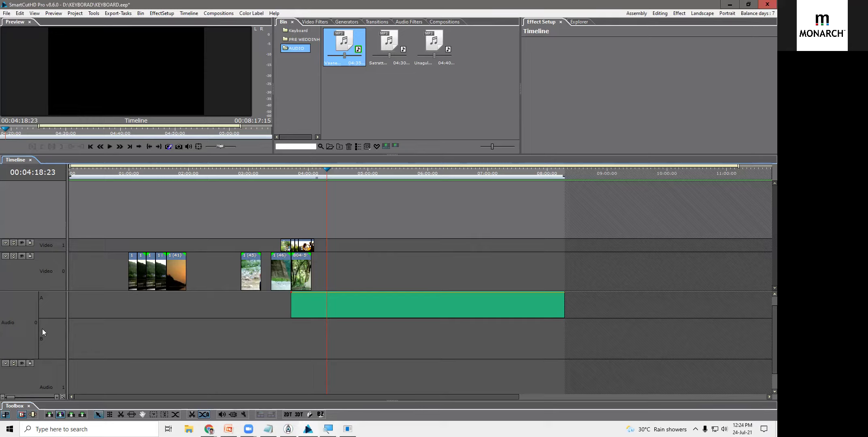
Step: Place Satrattu Vandiyila_P528 on subtrack B of Audio 0 at about 00:07:50, overlapping the end of Vaaney Vanney_P528 for an automatic crossfade
{"action": "left_click", "coordinate": [345, 312]}
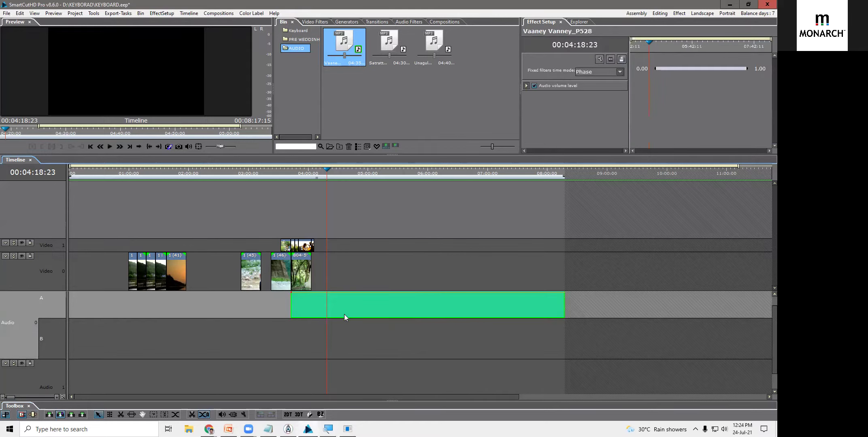
{"action": "left_click_drag", "start_coordinate": [388, 39], "coordinate": [537, 323]}
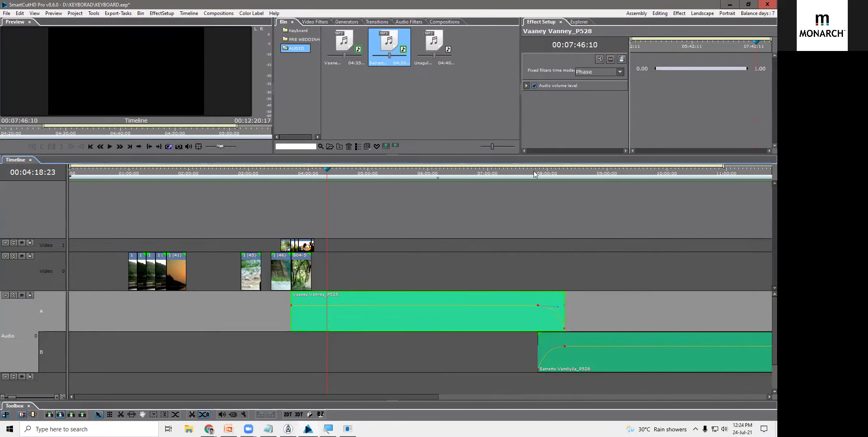
{"action": "left_click_drag", "start_coordinate": [534, 174], "coordinate": [573, 179]}
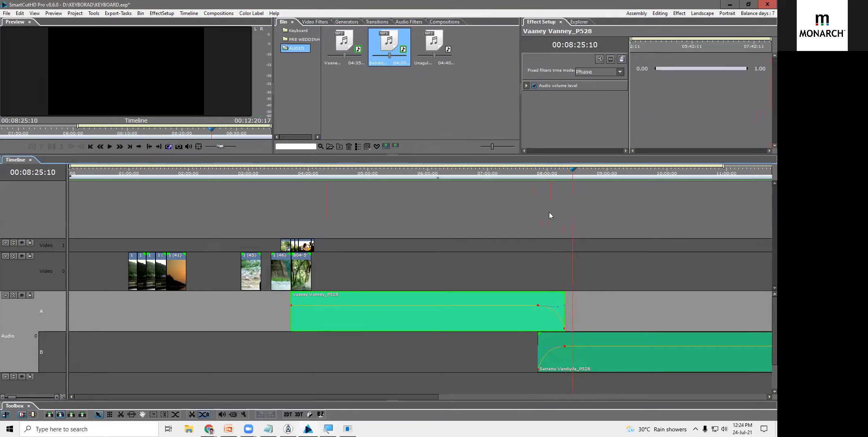
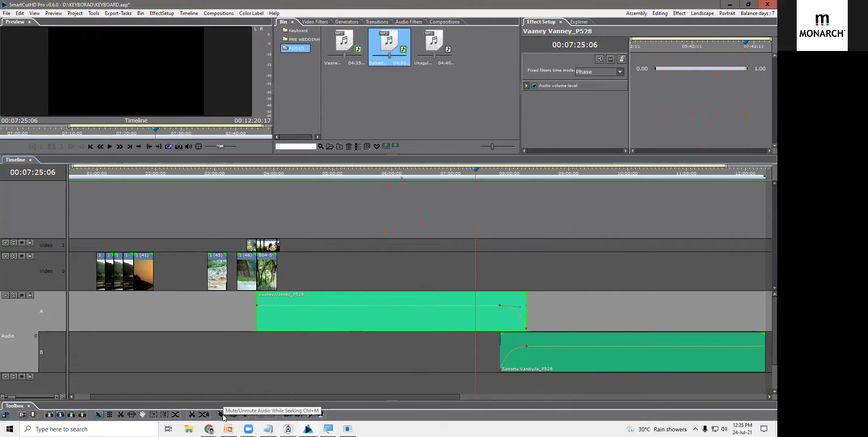
Step: Toggle audio muting while seeking and scrub through Vaaney Vanney_P528 to 00:06:44:21
{"action": "left_click", "coordinate": [223, 414]}
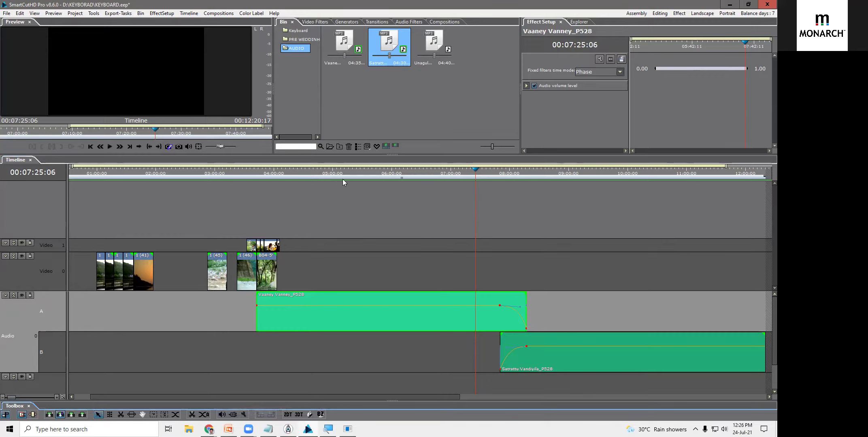
{"action": "left_click_drag", "start_coordinate": [342, 174], "coordinate": [437, 173]}
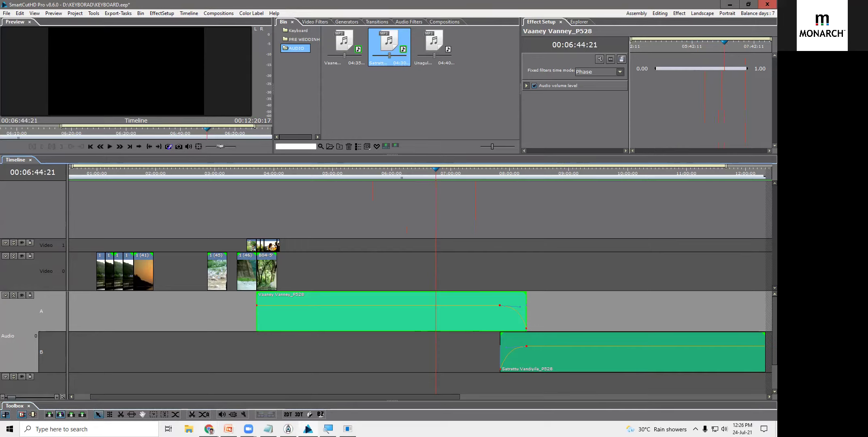
Step: Open the Filters Configuration dialog for review and cancel it
{"action": "left_click", "coordinate": [232, 414]}
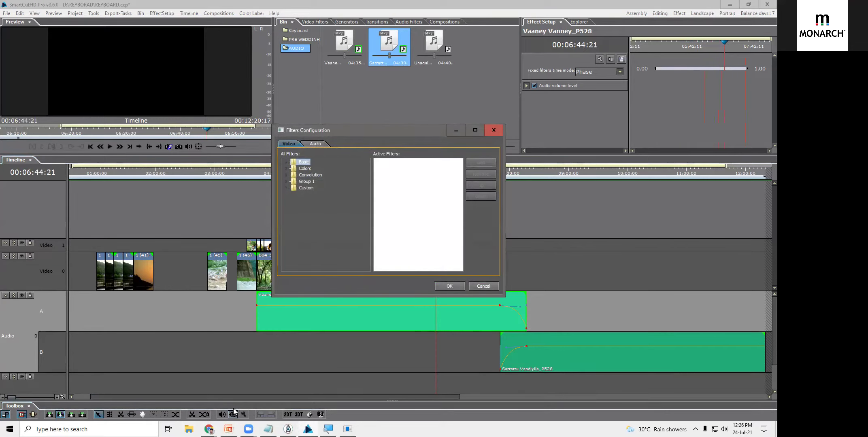
{"action": "left_click", "coordinate": [482, 288]}
Step: Clear all clips from the timeline and place 1 (1)-1 - Copy - Copy - Copy from the pre-wedding bin folder at the start of Video 0
{"action": "left_click_drag", "start_coordinate": [92, 215], "coordinate": [513, 364]}
{"action": "key", "text": "Delete"}
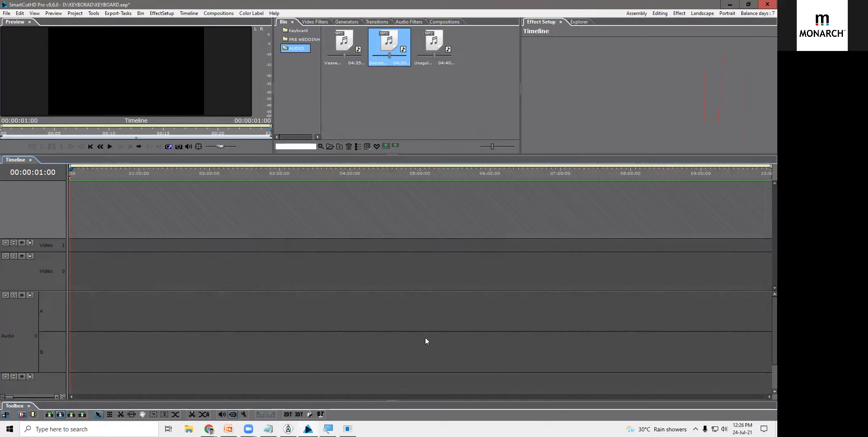
{"action": "left_click", "coordinate": [305, 40]}
{"action": "left_click", "coordinate": [344, 40]}
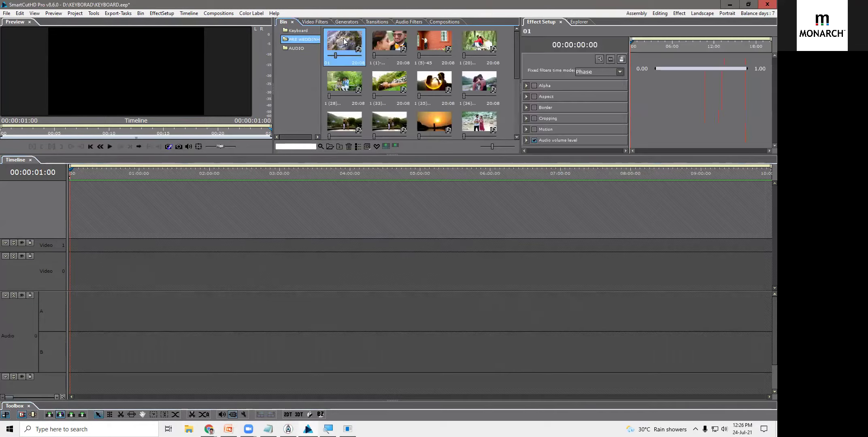
{"action": "left_click", "coordinate": [385, 51]}
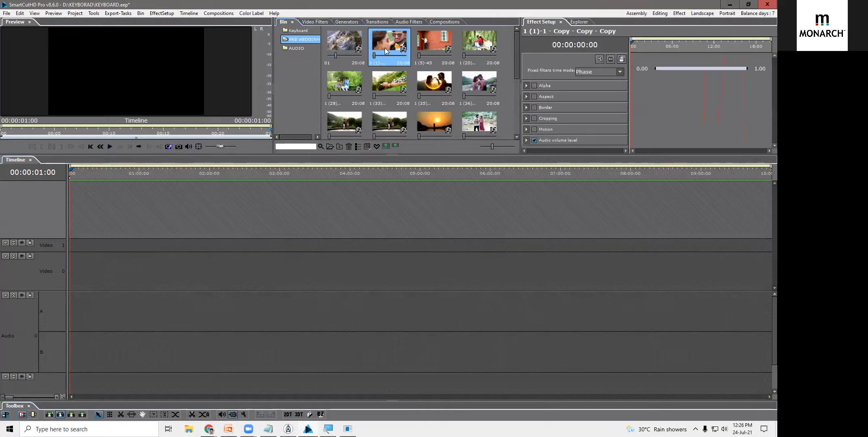
{"action": "left_click_drag", "start_coordinate": [302, 209], "coordinate": [84, 305]}
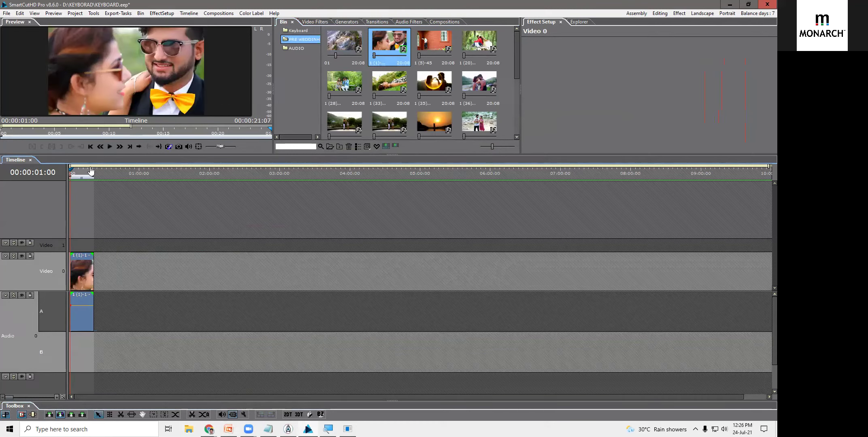
Step: Move the playhead to 00:00:07:06 and increase the height of the Video 1 track
{"action": "left_click_drag", "start_coordinate": [77, 176], "coordinate": [78, 179]}
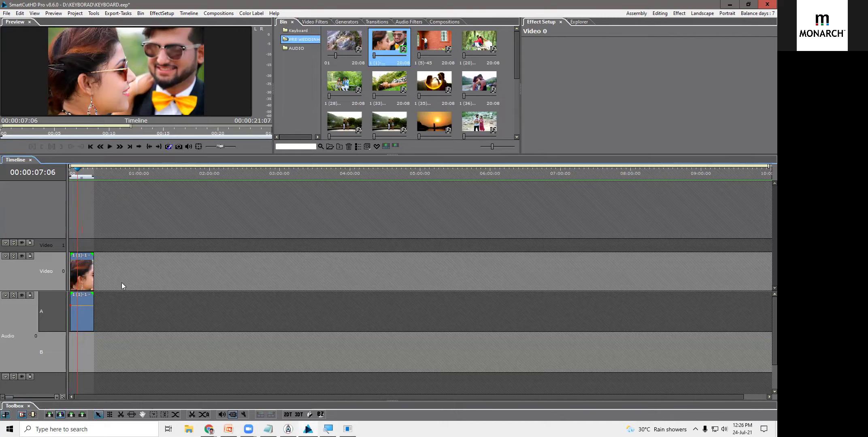
{"action": "left_click", "coordinate": [79, 248]}
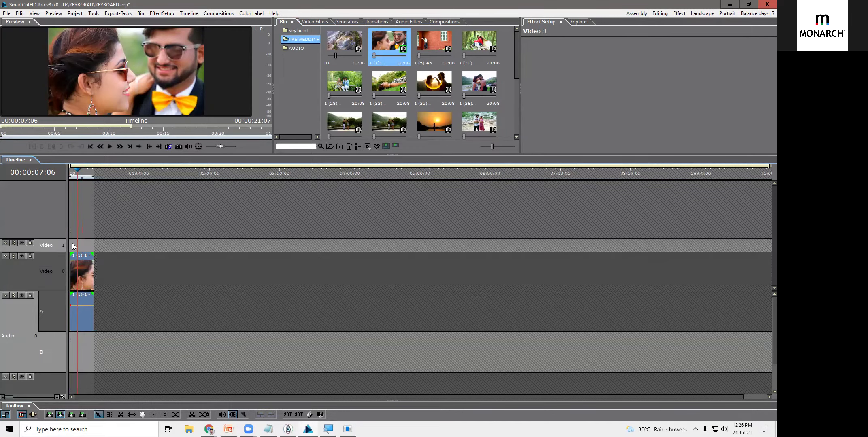
{"action": "left_click_drag", "start_coordinate": [56, 238], "coordinate": [58, 217]}
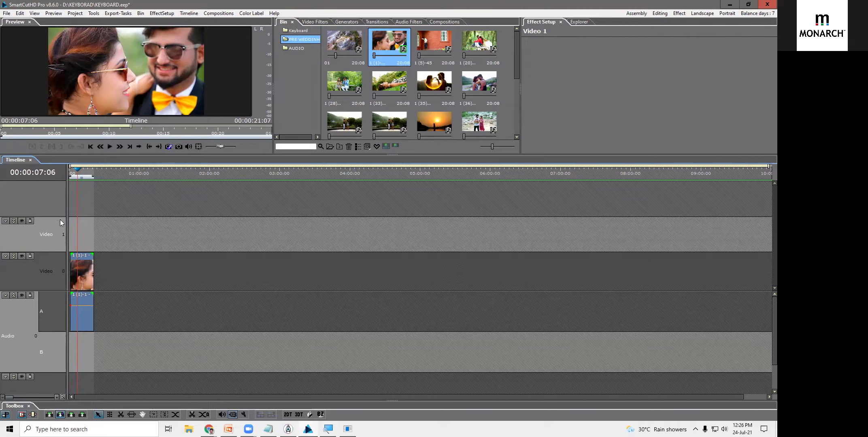
Step: Create two new bin folders named CAM-1 and CAM-2
{"action": "right_click", "coordinate": [299, 77]}
{"action": "left_click", "coordinate": [313, 82]}
{"action": "type", "text": "CAM- 1"}
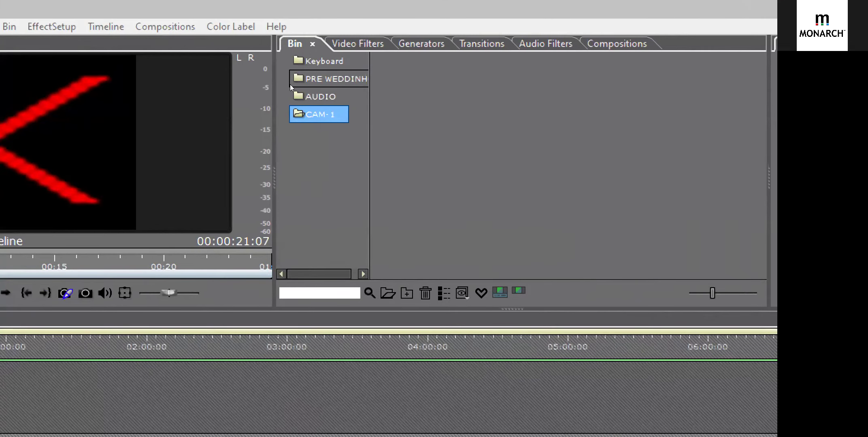
{"action": "right_click", "coordinate": [306, 164]}
{"action": "left_click", "coordinate": [356, 174]}
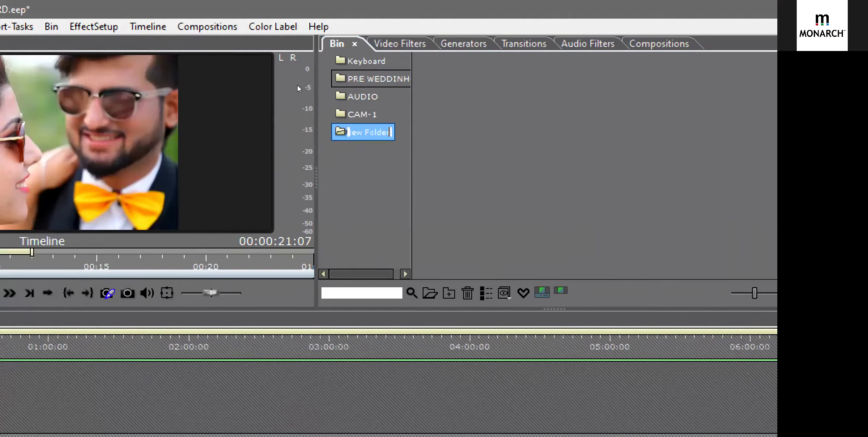
{"action": "type", "text": "CAm"}
{"action": "key", "text": "BackSpace"}
{"action": "type", "text": "M-2"}
{"action": "key", "text": "Return"}
Step: Create another new bin folder named CAM-3
{"action": "right_click", "coordinate": [380, 191]}
{"action": "left_click", "coordinate": [384, 199]}
{"action": "type", "text": "CANM"}
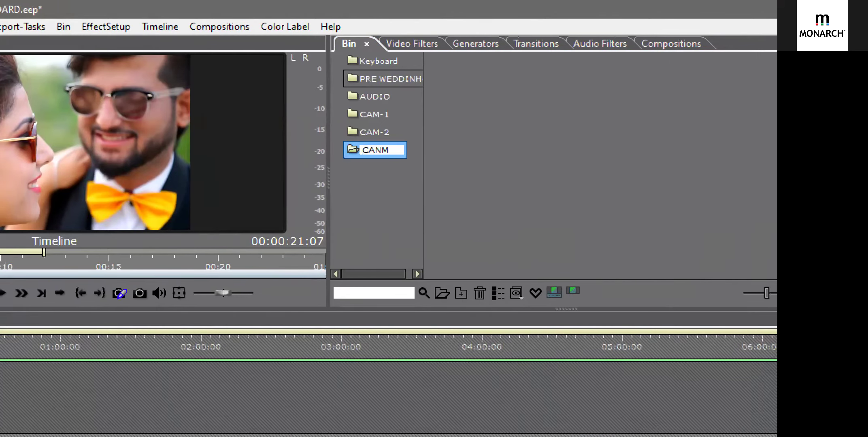
{"action": "key", "text": "BackSpace"}
{"action": "key", "text": "BackSpace"}
{"action": "type", "text": "M-"}
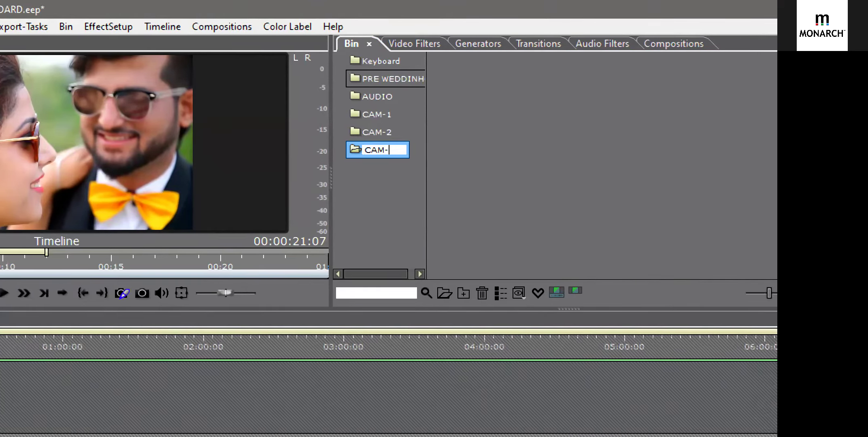
{"action": "key", "text": "Return"}
Step: Select the CAM-1 bin folder and open the clip import dialog for it
{"action": "key", "text": "Up"}
{"action": "key", "text": "Up"}
{"action": "key", "text": "Up"}
{"action": "key", "text": "Down"}
{"action": "key", "text": "Down"}
{"action": "key", "text": "Down"}
{"action": "key", "text": "Up"}
{"action": "key", "text": "Up"}
{"action": "key", "text": "Up"}
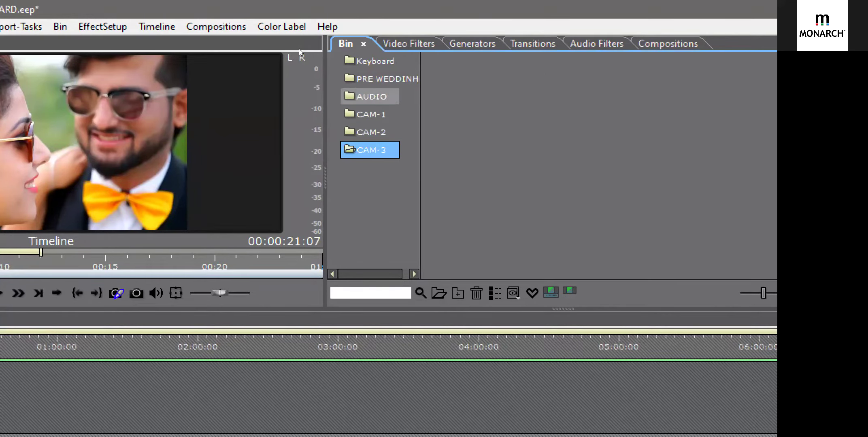
{"action": "key", "text": "Down"}
{"action": "key", "text": "shift+F10"}
{"action": "key", "text": "Down"}
{"action": "key", "text": "Up"}
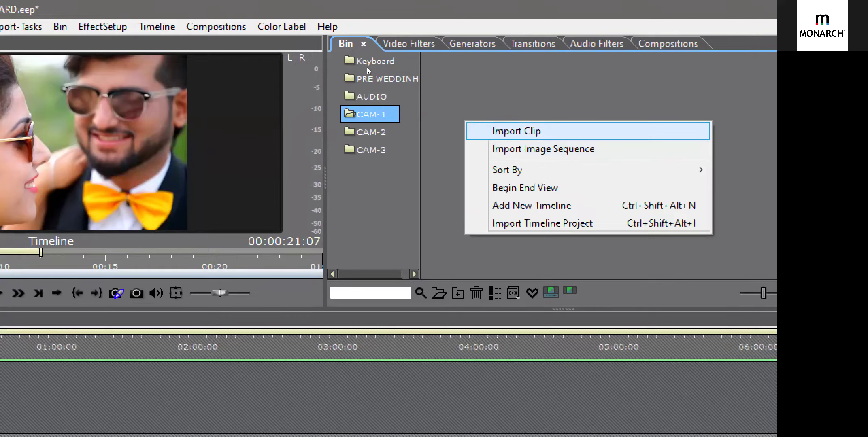
{"action": "key", "text": "Return"}
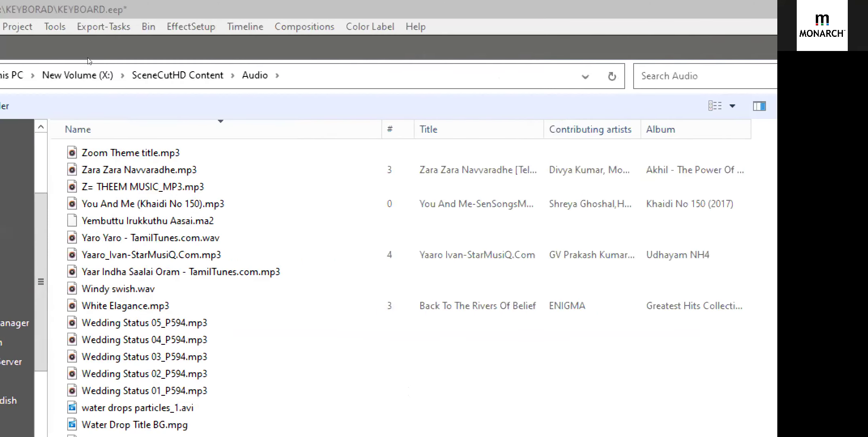
Step: Browse to the Footage folder inside SceneCutHD Content on New Volume (X:)
{"action": "scroll", "coordinate": [170, 202], "scroll_direction": "down", "scroll_amount": 20}
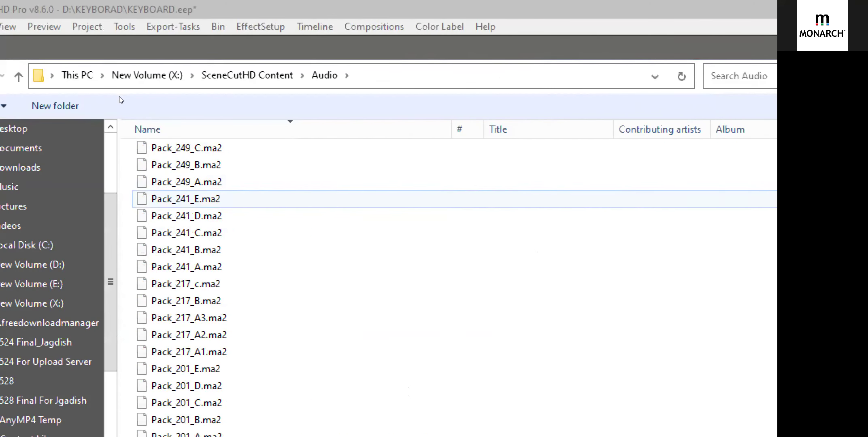
{"action": "left_click", "coordinate": [147, 76]}
{"action": "key", "text": "alt+Up"}
{"action": "key", "text": "alt+Up"}
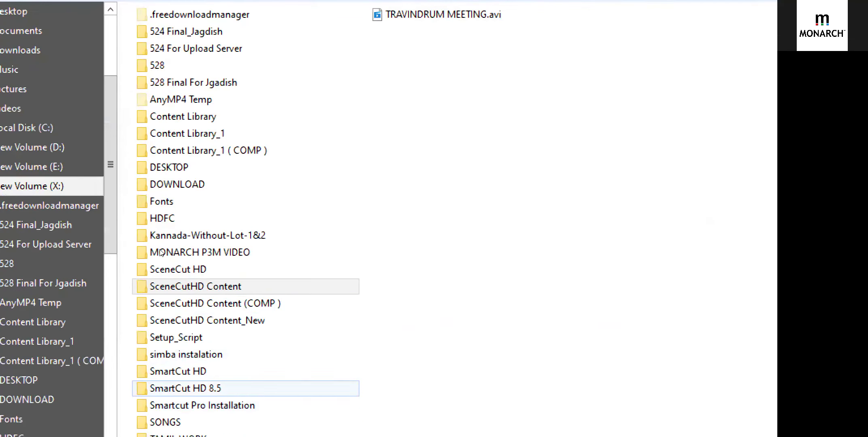
{"action": "double_click", "coordinate": [196, 286]}
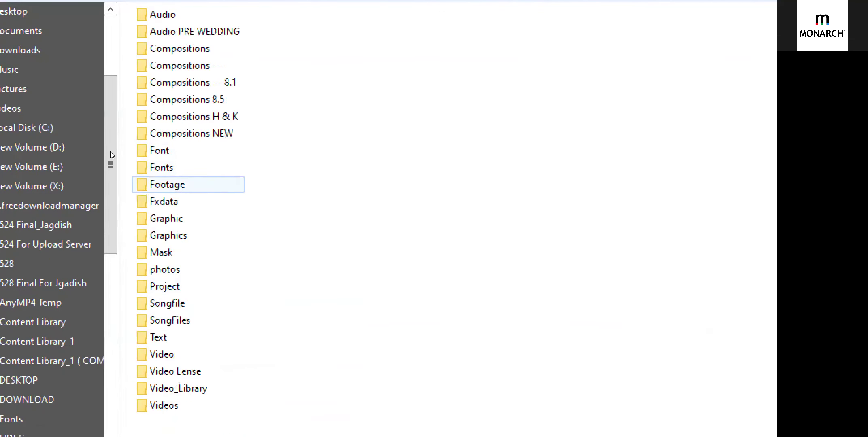
{"action": "double_click", "coordinate": [166, 184]}
Step: Find and open the Tamil Teaser & Highlight Clips folder within Footage
{"action": "left_click", "coordinate": [628, 162]}
{"action": "key", "text": "Left"}
{"action": "key", "text": "Left"}
{"action": "key", "text": "Down"}
{"action": "key", "text": "Down"}
{"action": "key", "text": "Left"}
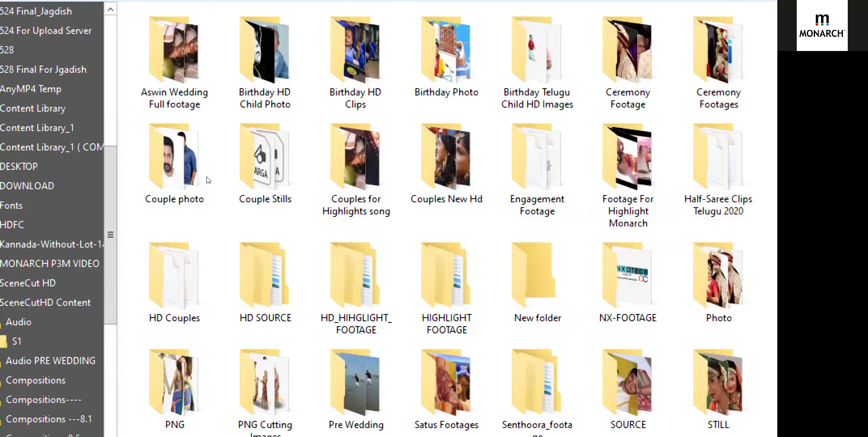
{"action": "key", "text": "Left"}
{"action": "key", "text": "Down"}
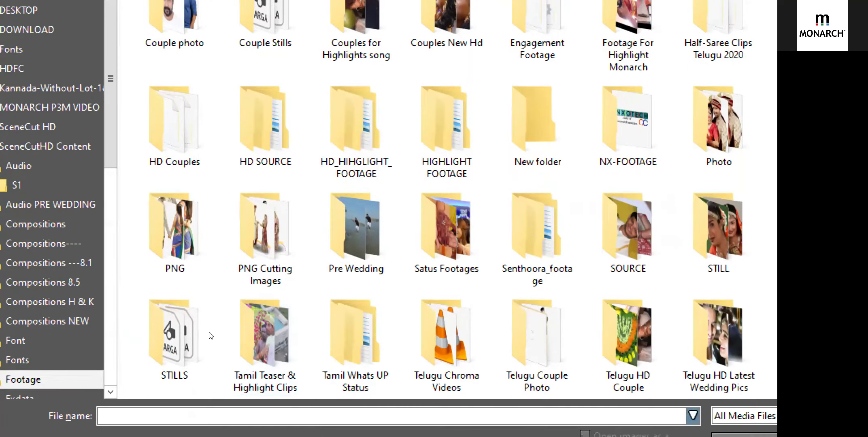
{"action": "key", "text": "Right"}
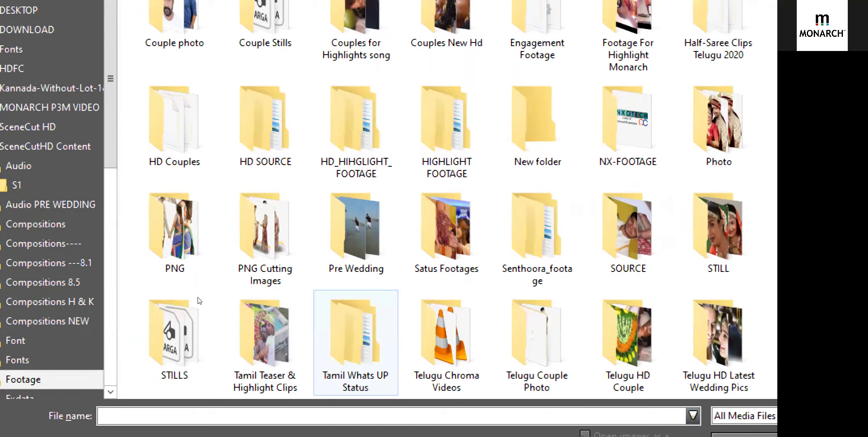
{"action": "key", "text": "Left"}
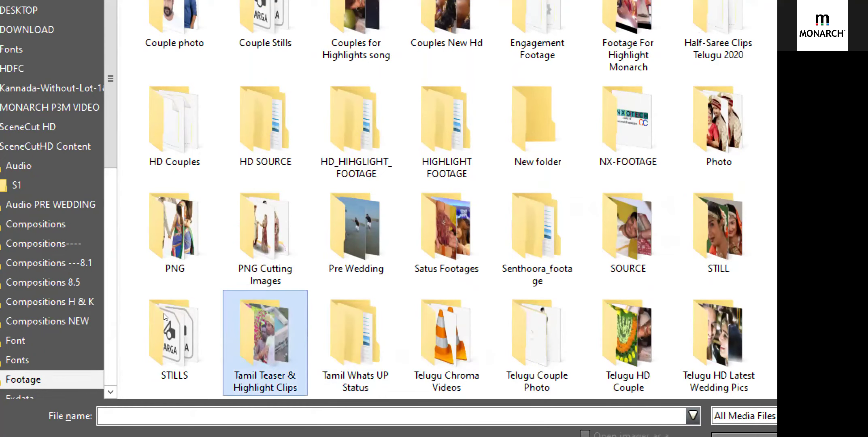
{"action": "key", "text": "Return"}
Step: Import CLIP 045.mp4 through CLIP 056.mp4 into the CAM-1 bin folder
{"action": "left_click_drag", "start_coordinate": [303, 137], "coordinate": [303, 292]}
{"action": "left_click_drag", "start_coordinate": [301, 38], "coordinate": [262, 237]}
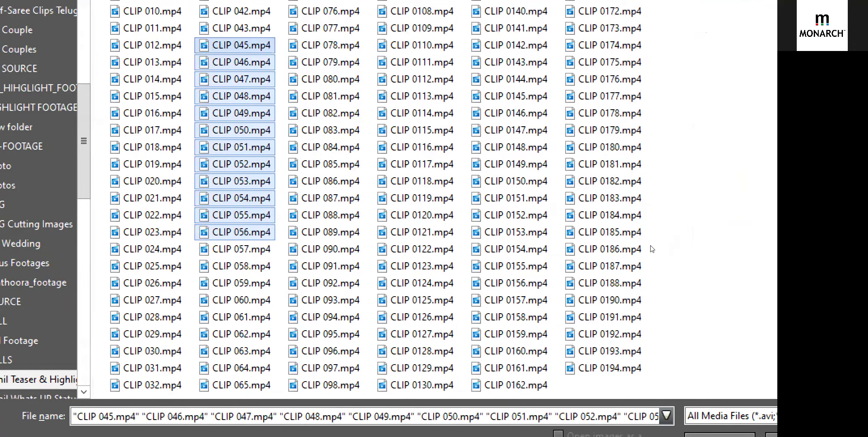
{"action": "key", "text": "Return"}
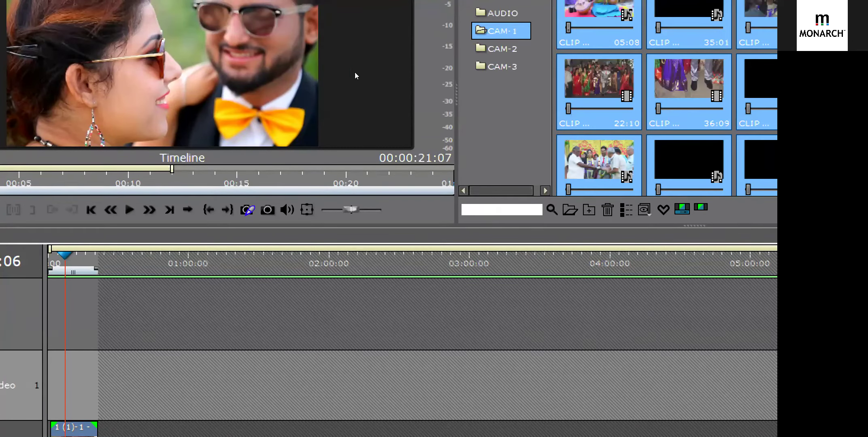
Step: Open the clip import dialog for the CAM-2 bin folder and go up to SceneCutHD Content
{"action": "key", "text": "Down"}
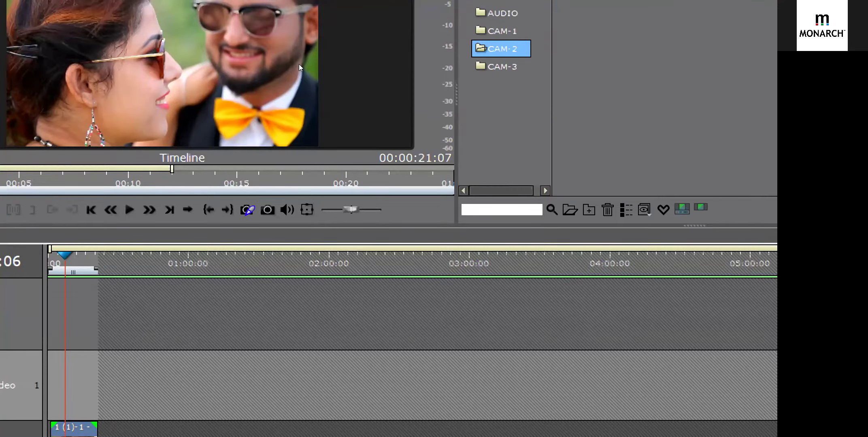
{"action": "right_click", "coordinate": [623, 78]}
{"action": "left_click", "coordinate": [647, 88]}
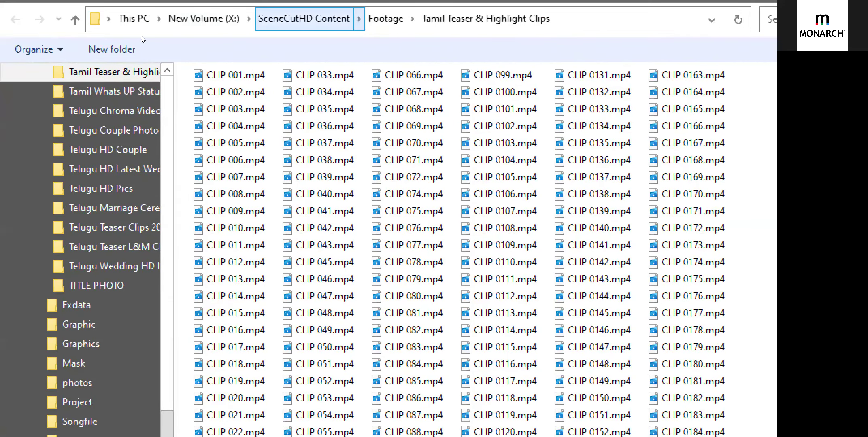
{"action": "left_click", "coordinate": [304, 20]}
{"action": "key", "text": "alt+Up"}
{"action": "key", "text": "alt+Up"}
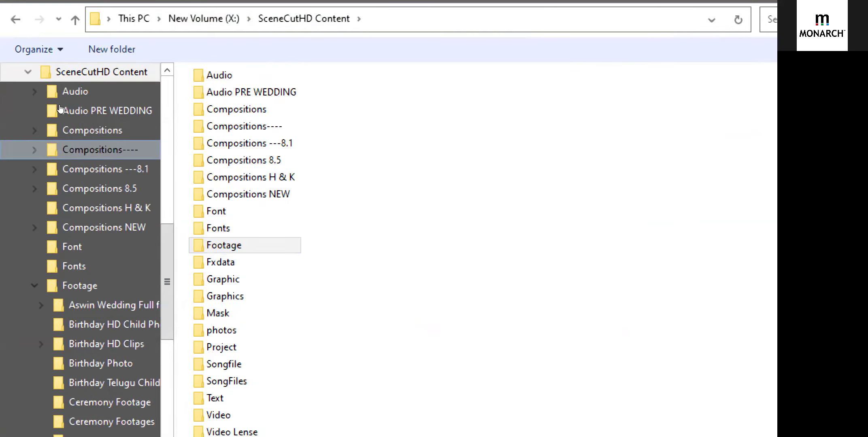
Step: Look through the folder tree around SceneCutHD Content and open its Footage folder
{"action": "scroll", "coordinate": [92, 142], "scroll_direction": "up", "scroll_amount": 4}
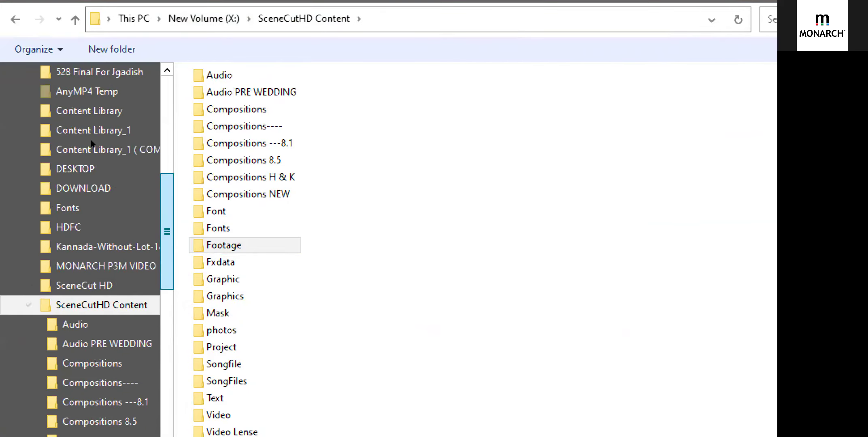
{"action": "scroll", "coordinate": [91, 142], "scroll_direction": "up", "scroll_amount": 3}
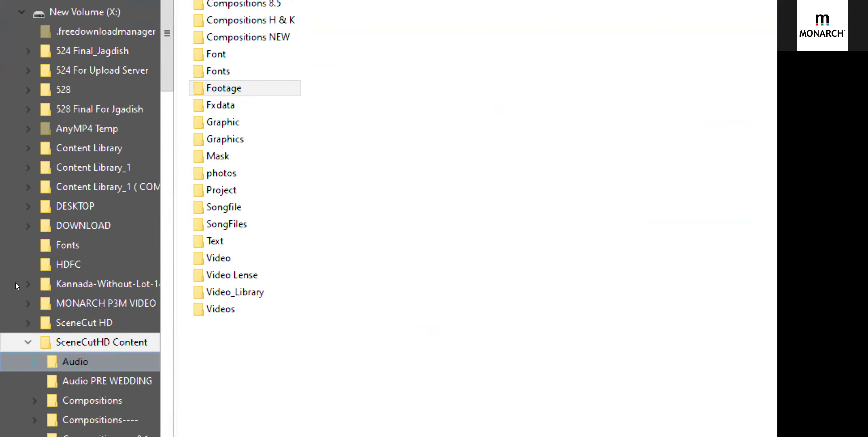
{"action": "left_click", "coordinate": [28, 353]}
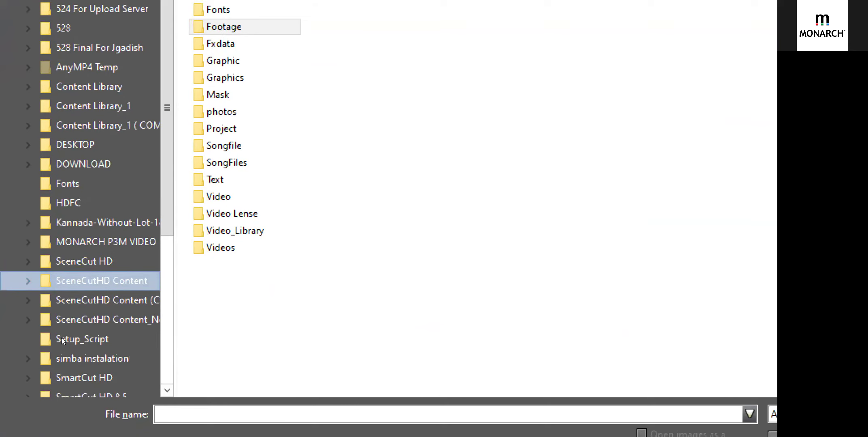
{"action": "scroll", "coordinate": [95, 231], "scroll_direction": "down", "scroll_amount": 3}
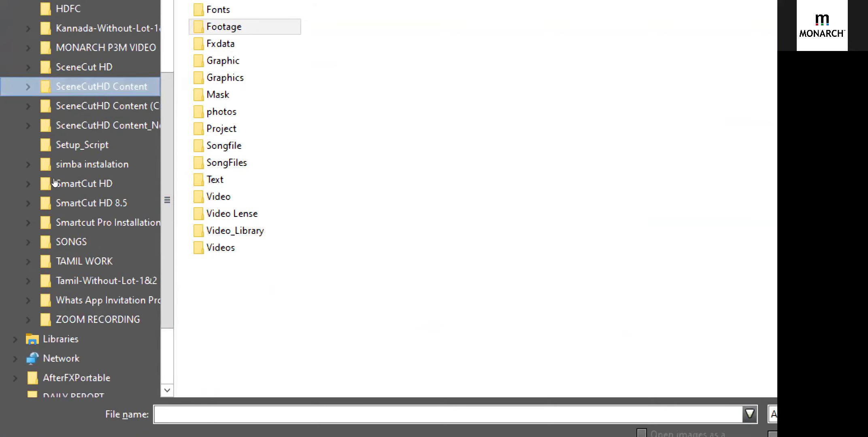
{"action": "double_click", "coordinate": [101, 86]}
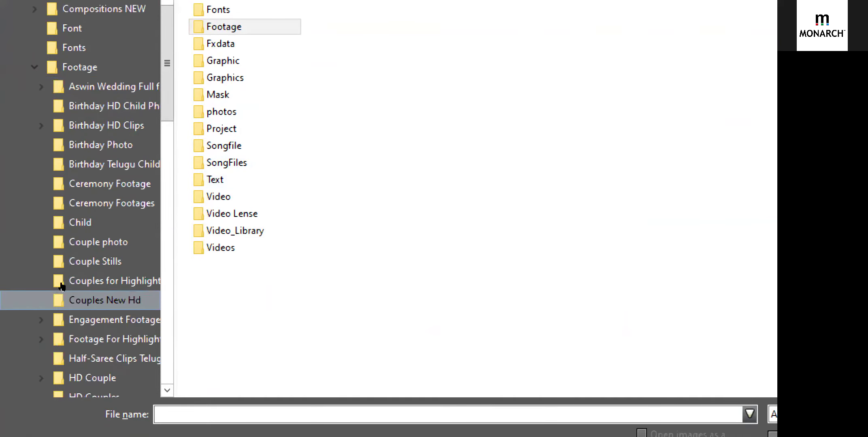
{"action": "key", "text": "Left"}
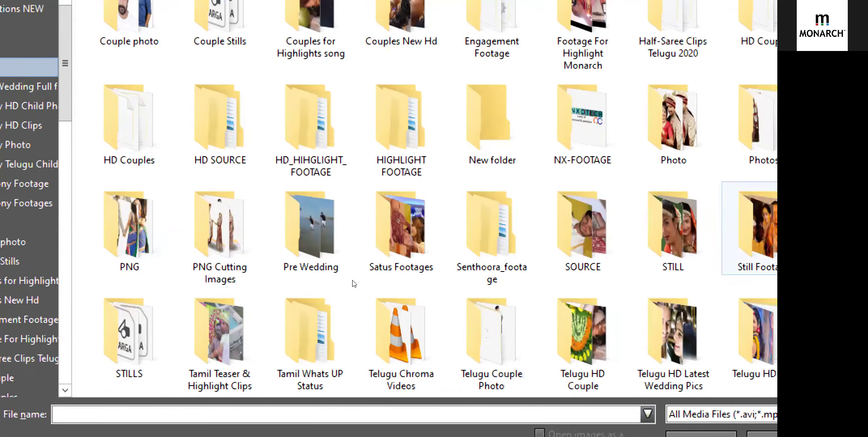
Step: Open the Pre Wedding folder within Footage
{"action": "key", "text": "Return"}
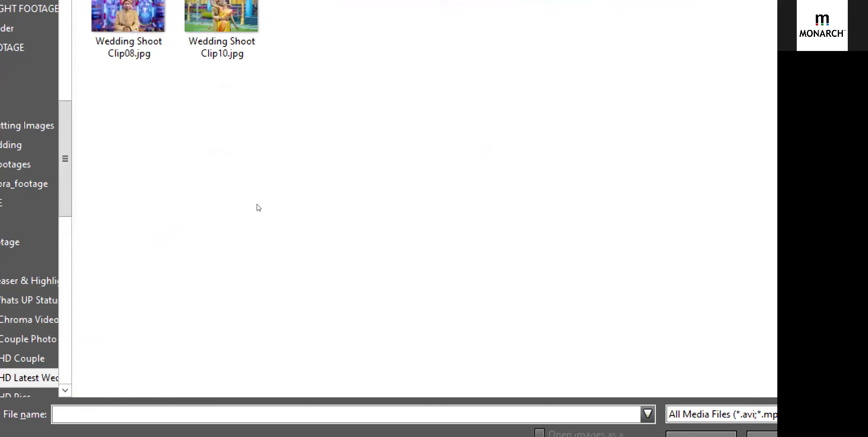
{"action": "key", "text": "BackSpace"}
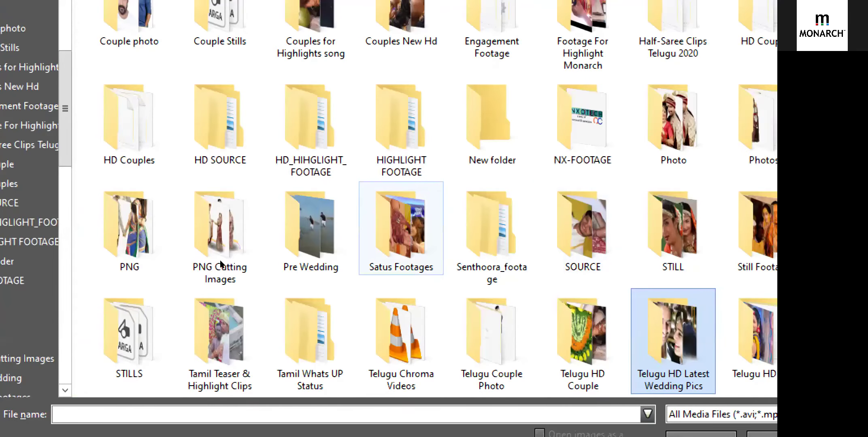
{"action": "double_click", "coordinate": [310, 231]}
{"action": "left_click", "coordinate": [129, 93]}
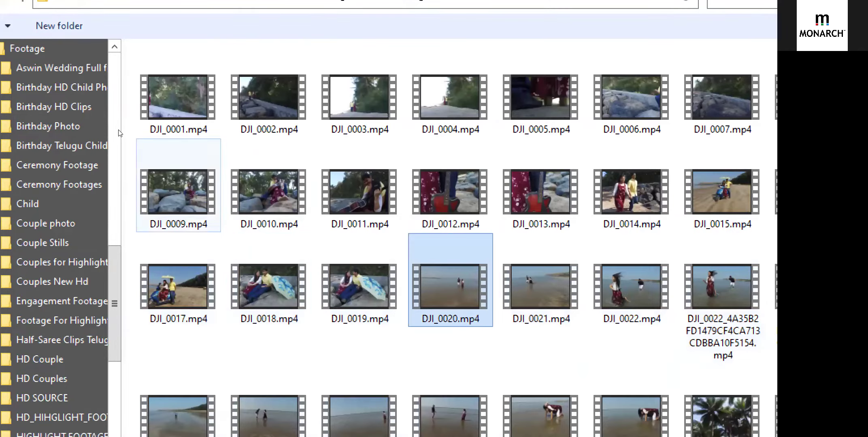
Step: Import DJI_0009.mp4 through DJI_0020.mp4 into the CAM-2 bin folder
{"action": "left_click", "coordinate": [178, 187]}
{"action": "left_click", "coordinate": [450, 283], "text": "shift"}
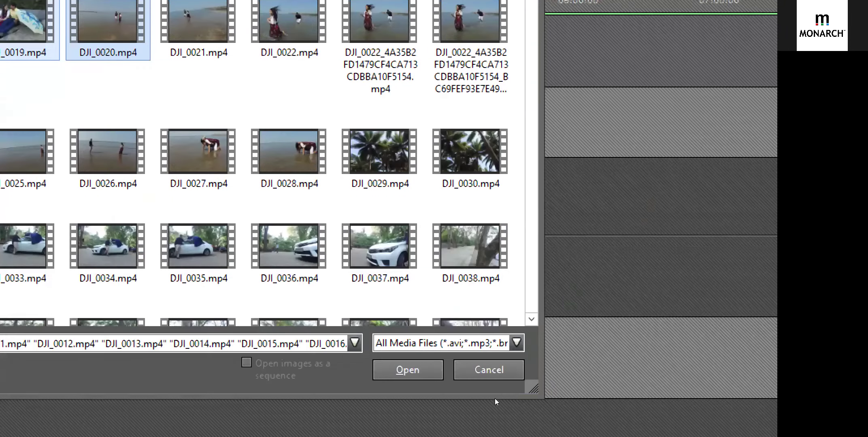
{"action": "left_click", "coordinate": [403, 370]}
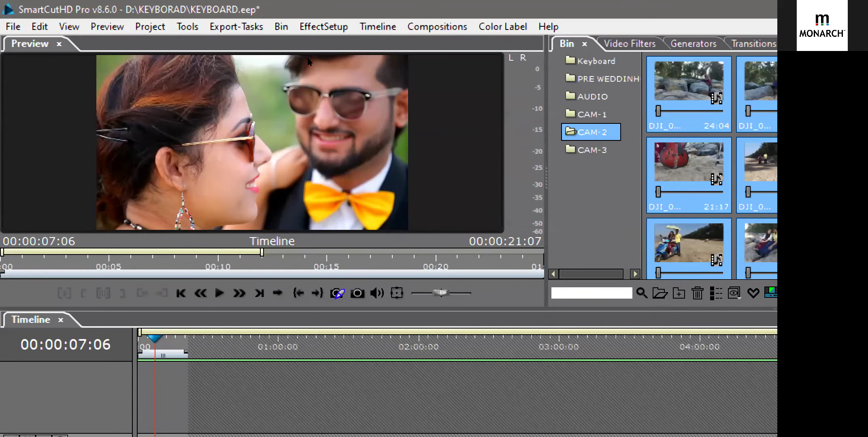
Step: Check the CAM-1 and CAM-2 bin folders and open the clip import dialog for CAM-3
{"action": "left_click", "coordinate": [592, 115]}
{"action": "left_click", "coordinate": [592, 132]}
{"action": "left_click", "coordinate": [592, 150]}
{"action": "right_click", "coordinate": [692, 154]}
{"action": "left_click", "coordinate": [712, 163]}
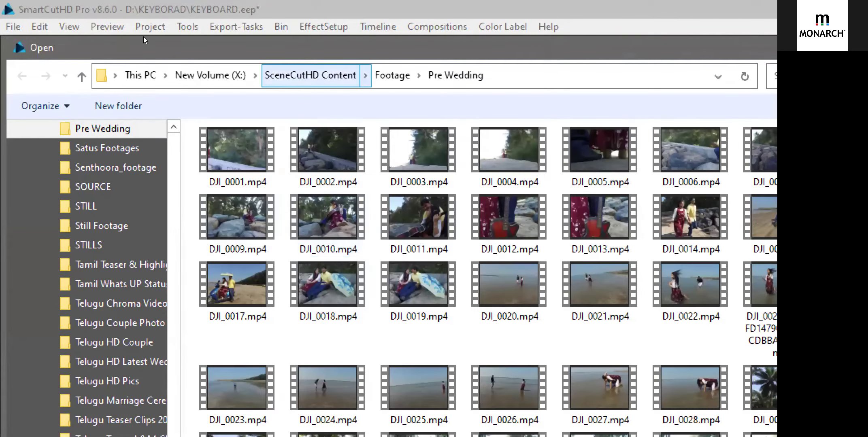
Step: Look through the Footage folder, check the contents of its SOURCE folder, and return to Footage
{"action": "left_click", "coordinate": [286, 75]}
{"action": "key", "text": "Up"}
{"action": "key", "text": "Up"}
{"action": "key", "text": "Up"}
{"action": "key", "text": "Up"}
{"action": "key", "text": "Return"}
{"action": "key", "text": "a"}
{"action": "key", "text": "b"}
{"action": "key", "text": "e"}
{"action": "key", "text": "s"}
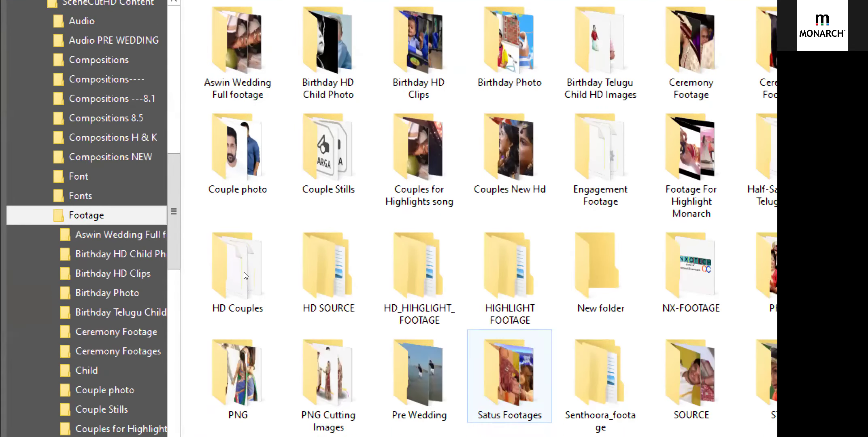
{"action": "key", "text": "s"}
{"action": "key", "text": "s"}
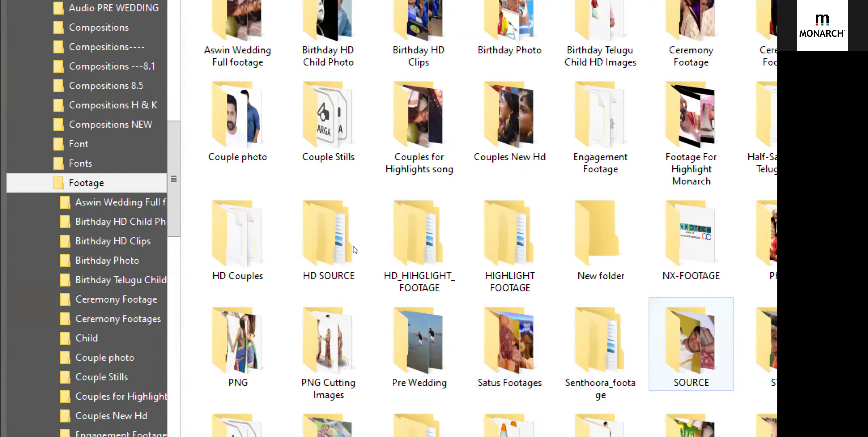
{"action": "key", "text": "Return"}
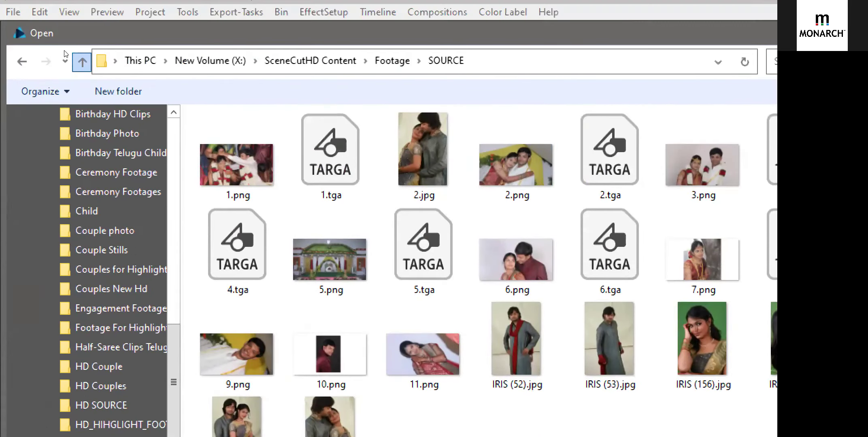
{"action": "left_click", "coordinate": [81, 62]}
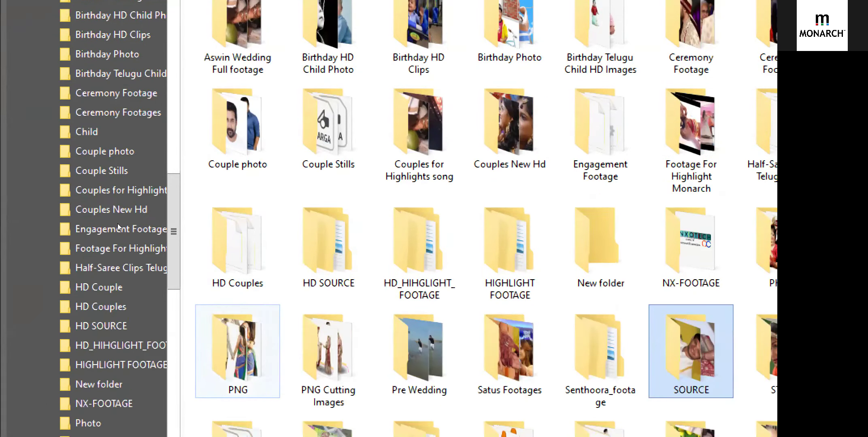
Step: Import the clips Boy01.mpg through Girl02.mpg from the HD Couples folder into the CAM-3 bin folder
{"action": "double_click", "coordinate": [238, 250]}
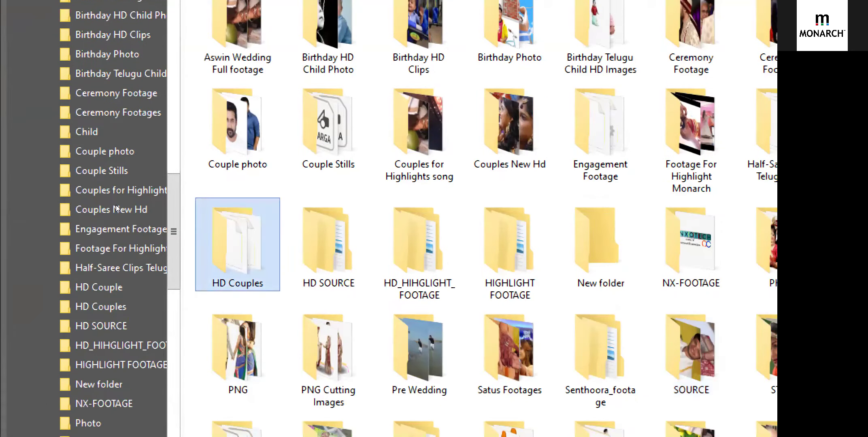
{"action": "left_click", "coordinate": [238, 33]}
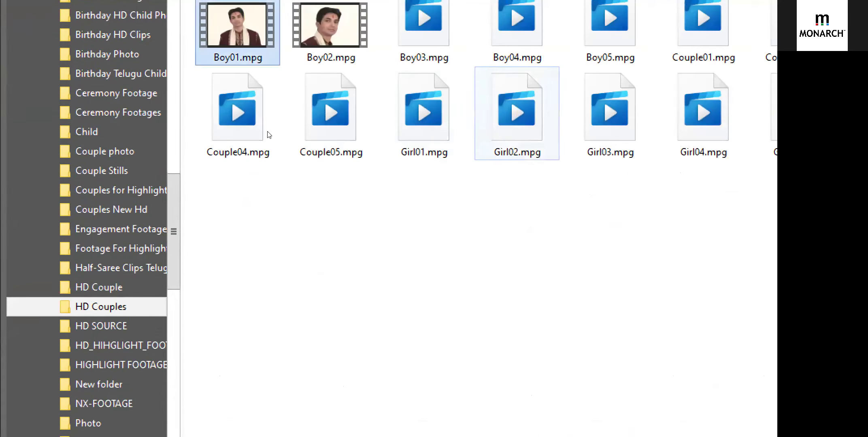
{"action": "left_click", "coordinate": [517, 114], "text": "shift"}
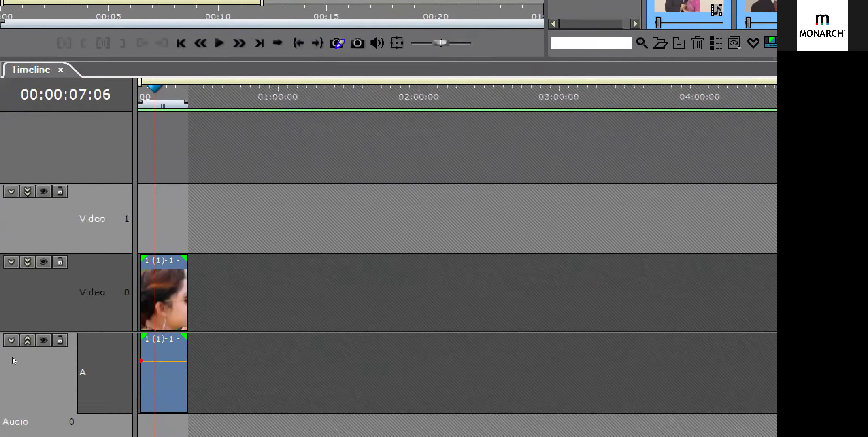
Step: Rename timeline track Video 0 as CAM-1
{"action": "left_click", "coordinate": [38, 377]}
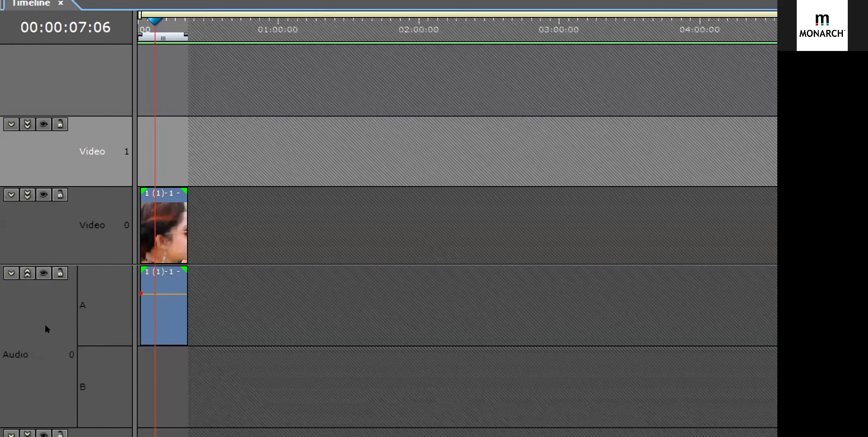
{"action": "left_click", "coordinate": [8, 340]}
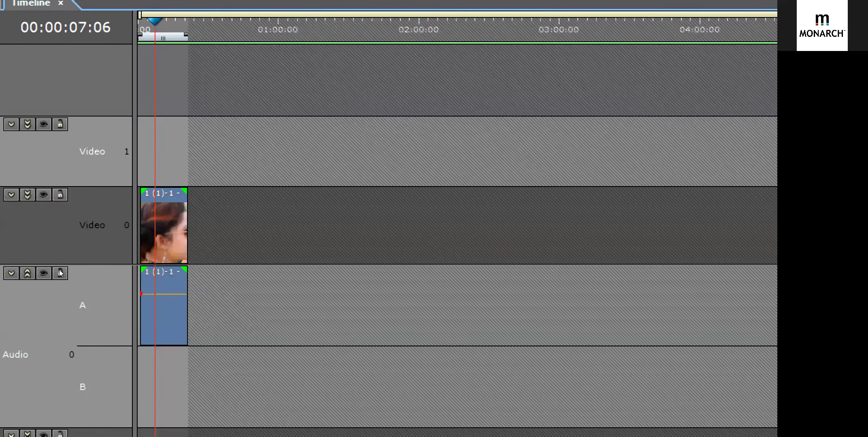
{"action": "double_click", "coordinate": [92, 225]}
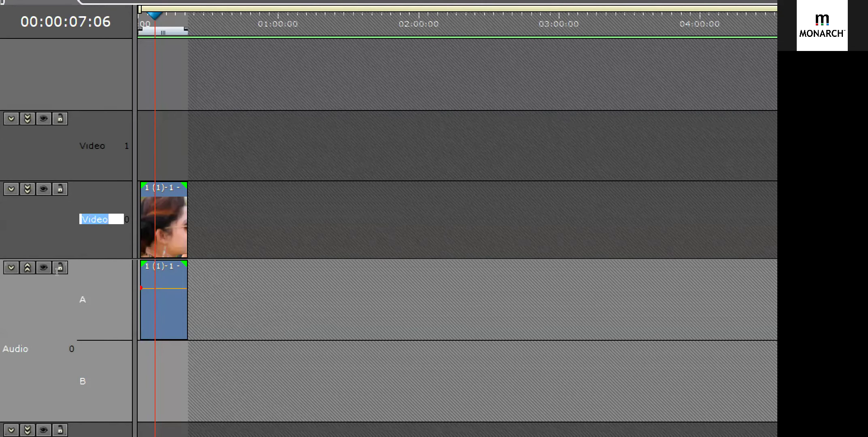
{"action": "type", "text": "CAM-1"}
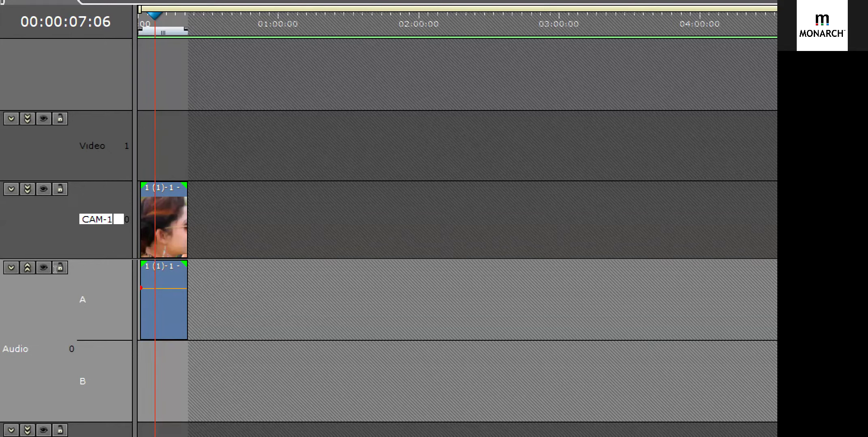
{"action": "left_click", "coordinate": [45, 237]}
Step: Rename timeline track Video 1 as CAM-2
{"action": "right_click", "coordinate": [45, 237]}
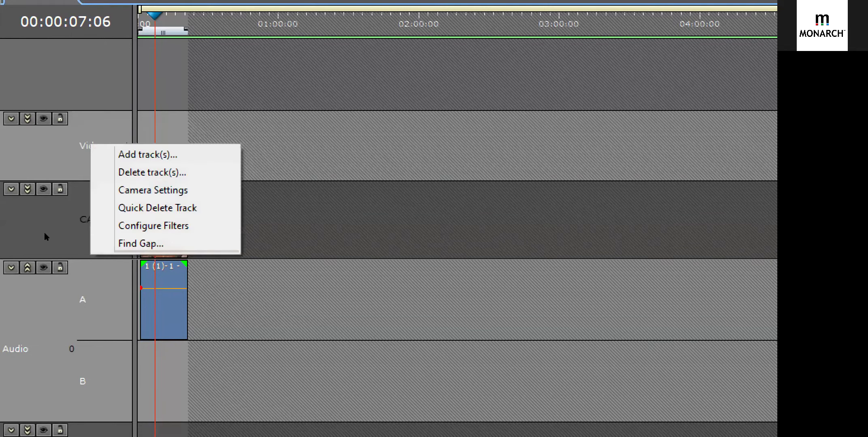
{"action": "left_click", "coordinate": [38, 235]}
{"action": "left_click", "coordinate": [41, 235]}
{"action": "double_click", "coordinate": [43, 235]}
{"action": "type", "text": "CAM"}
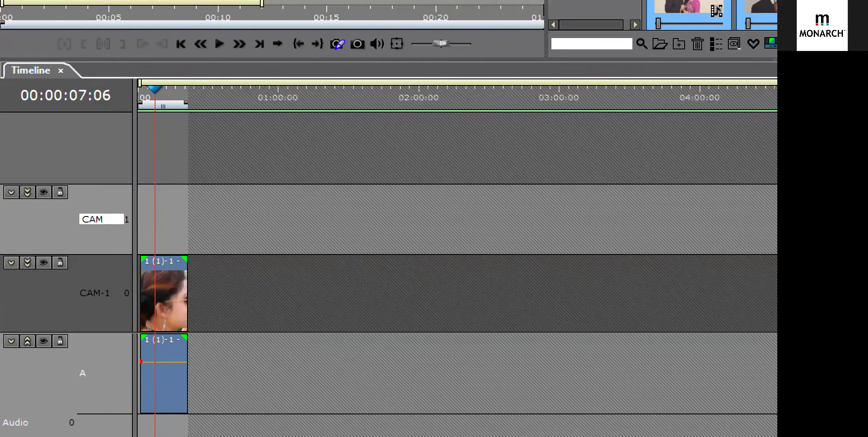
{"action": "type", "text": "-2"}
{"action": "left_click", "coordinate": [50, 210]}
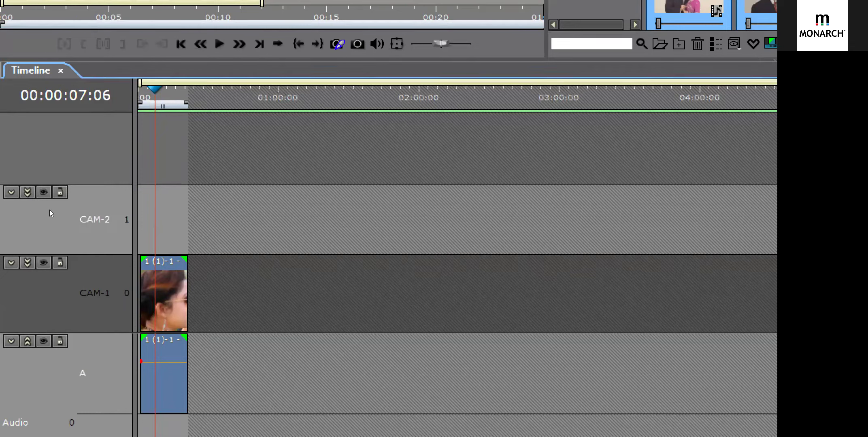
Step: Add one video track and one audio track to the timeline, both inserted at the end
{"action": "right_click", "coordinate": [49, 207]}
{"action": "left_click", "coordinate": [133, 176]}
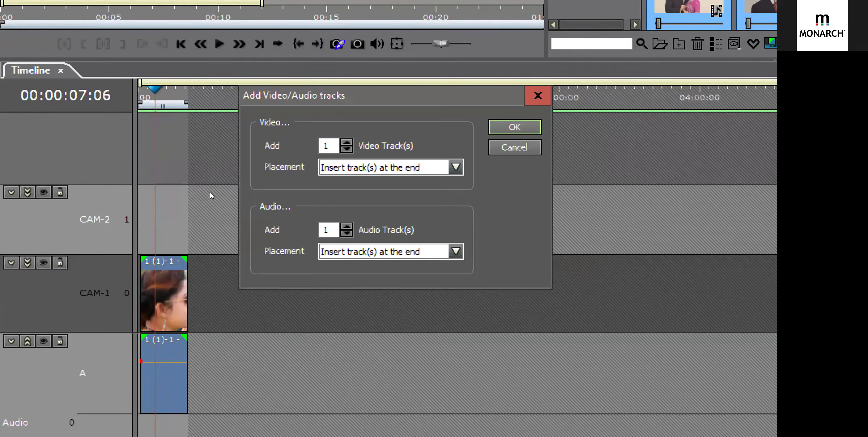
{"action": "left_click", "coordinate": [514, 127]}
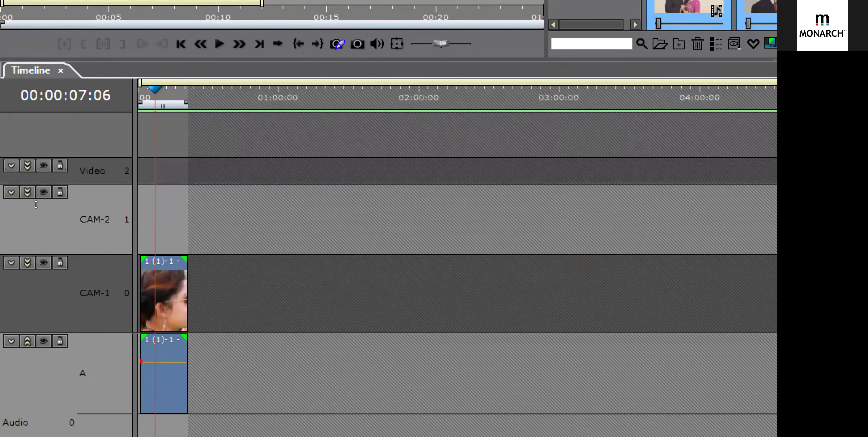
Step: Rename the new Video 2 track as CAM-3
{"action": "double_click", "coordinate": [51, 169]}
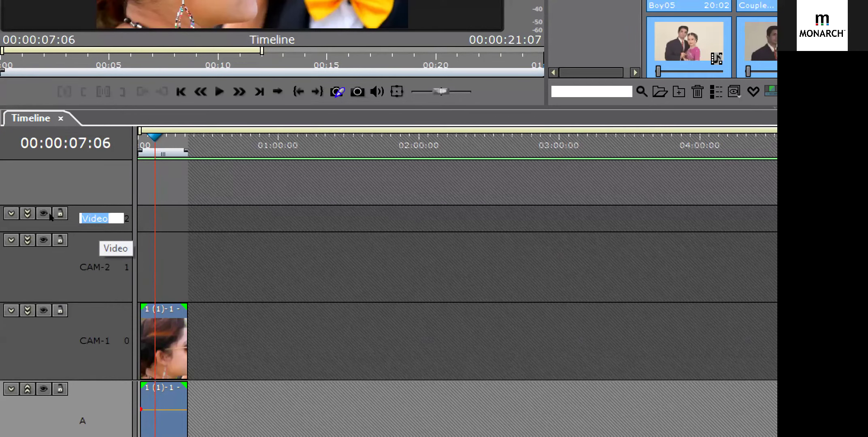
{"action": "type", "text": "CAM"}
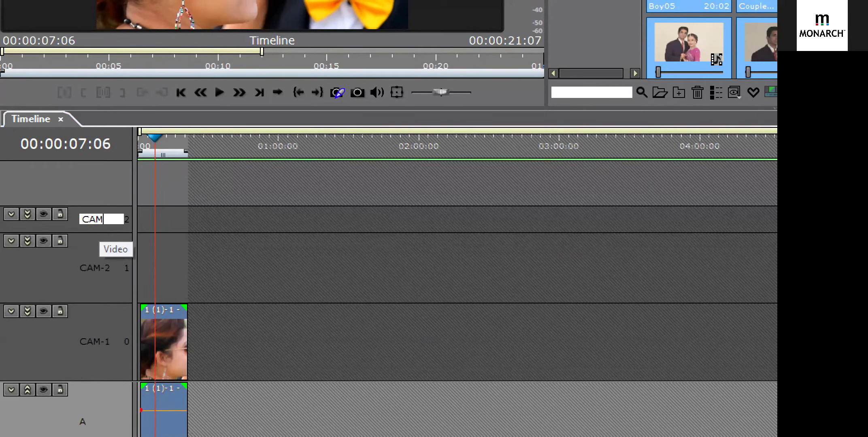
{"action": "type", "text": "-3"}
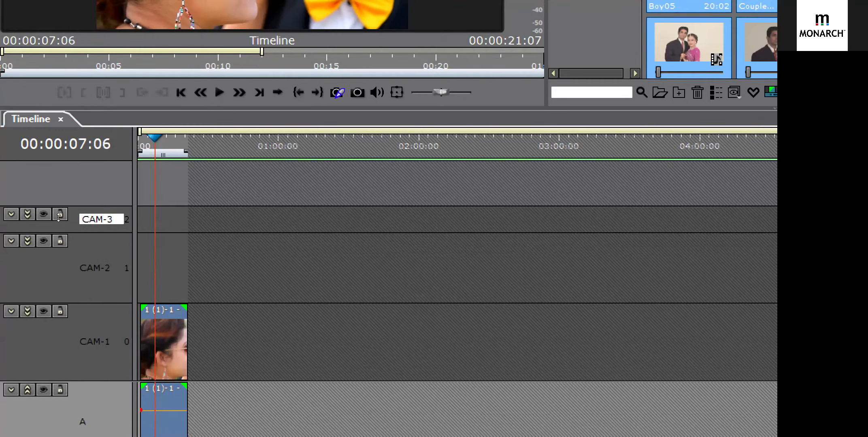
{"action": "left_click", "coordinate": [46, 245]}
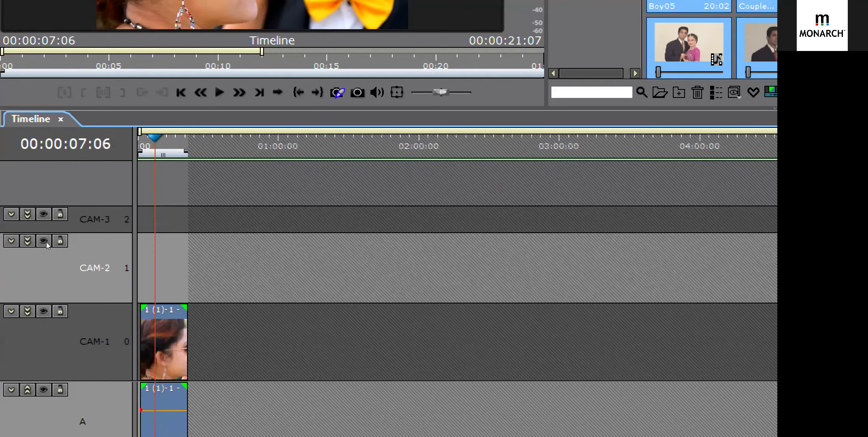
Step: Clear the timeline by selecting all of its clips and deleting them
{"action": "key", "text": "Down"}
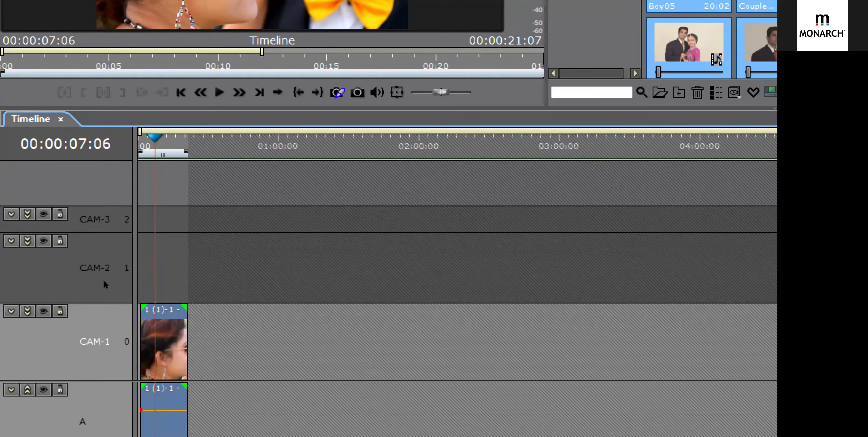
{"action": "key", "text": "plus"}
{"action": "key", "text": "plus"}
{"action": "key", "text": "ctrl+a"}
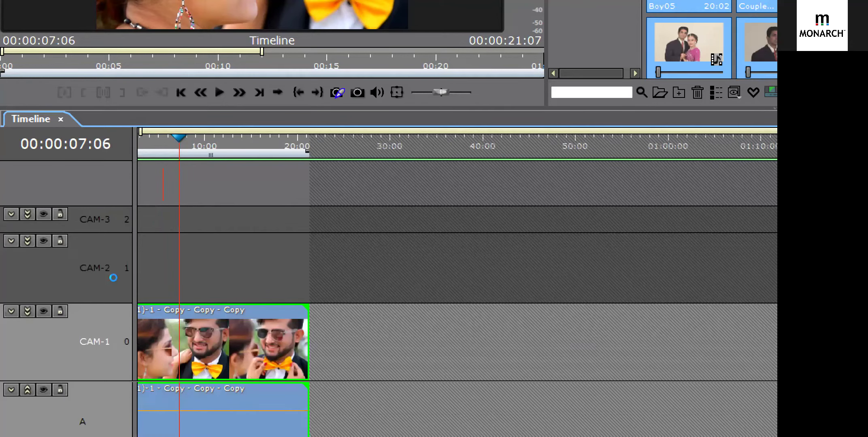
{"action": "key", "text": "Delete"}
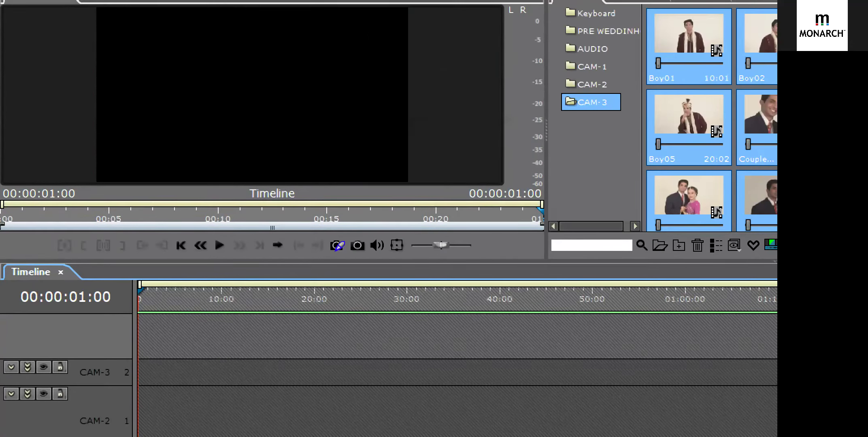
Step: Place the first group of CAM-1 bin clips, including CLIP 046 to CLIP 048, near the start of the CAM-1 track
{"action": "left_click", "coordinate": [591, 67]}
{"action": "left_click", "coordinate": [688, 40]}
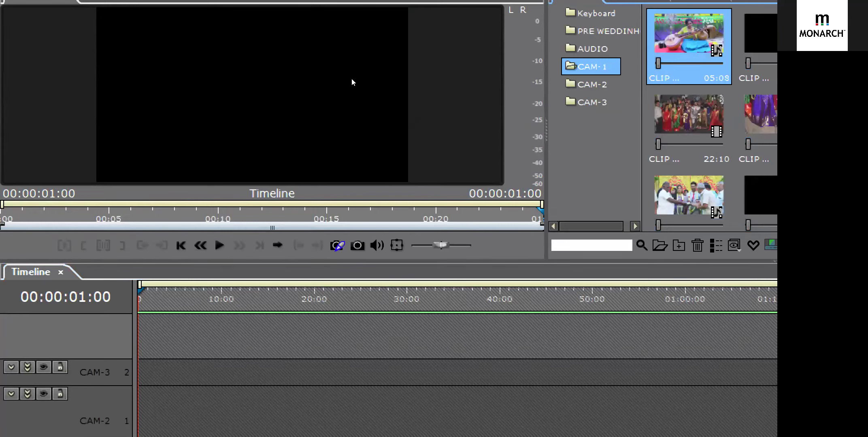
{"action": "left_click", "coordinate": [688, 121], "text": "shift"}
{"action": "left_click_drag", "start_coordinate": [688, 115], "coordinate": [147, 361]}
Step: Increase the CAM-3 track's height and collapse the A and B channels of the Audio 0 track
{"action": "left_click_drag", "start_coordinate": [75, 269], "coordinate": [76, 267]}
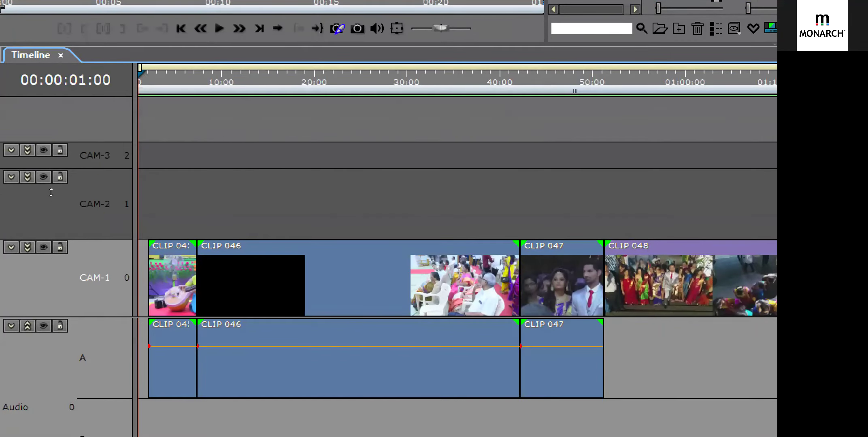
{"action": "left_click_drag", "start_coordinate": [51, 192], "coordinate": [51, 259]}
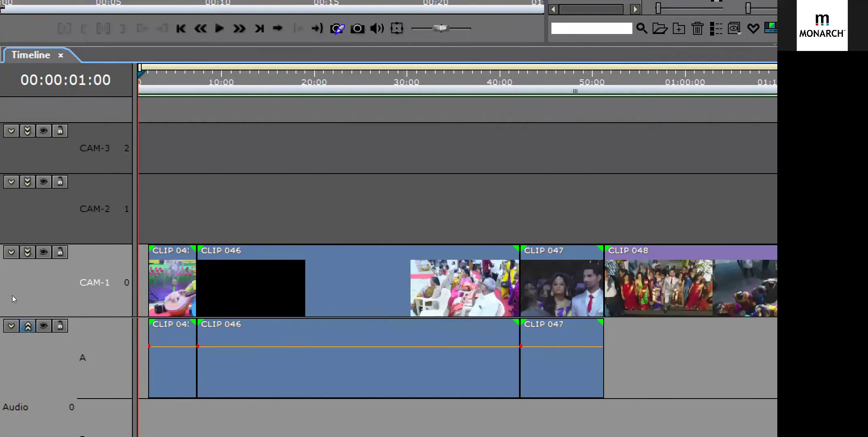
{"action": "left_click", "coordinate": [27, 325]}
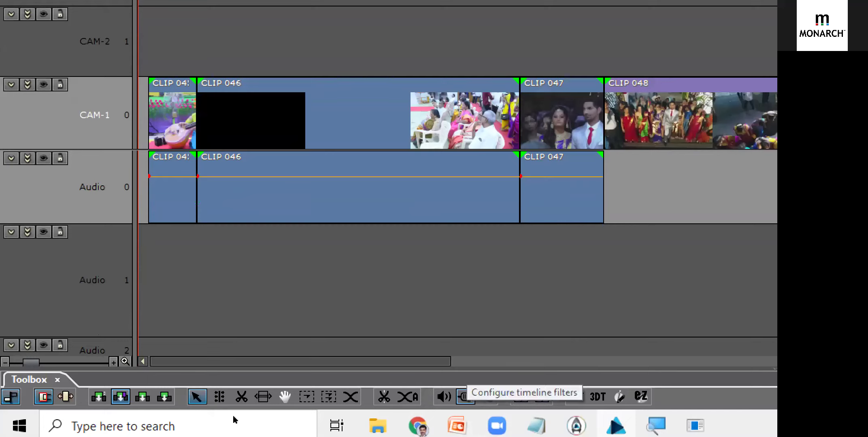
Step: View the video filter groups in the timeline filter configuration and close it
{"action": "left_click", "coordinate": [465, 396]}
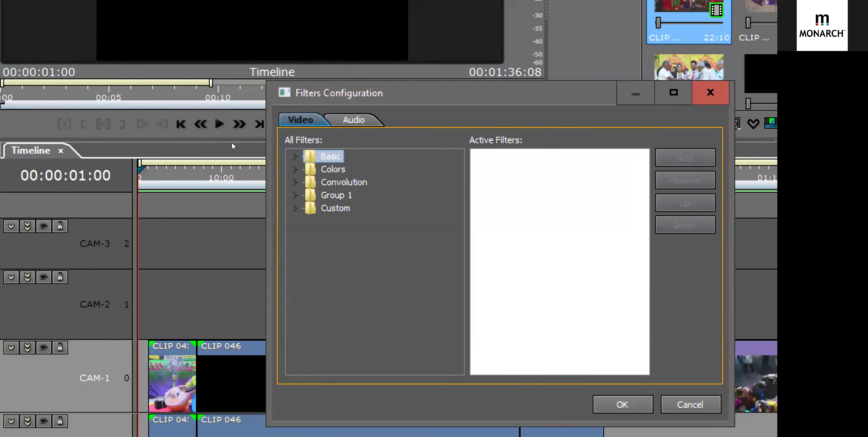
{"action": "key", "text": "Escape"}
{"action": "key", "text": "Return"}
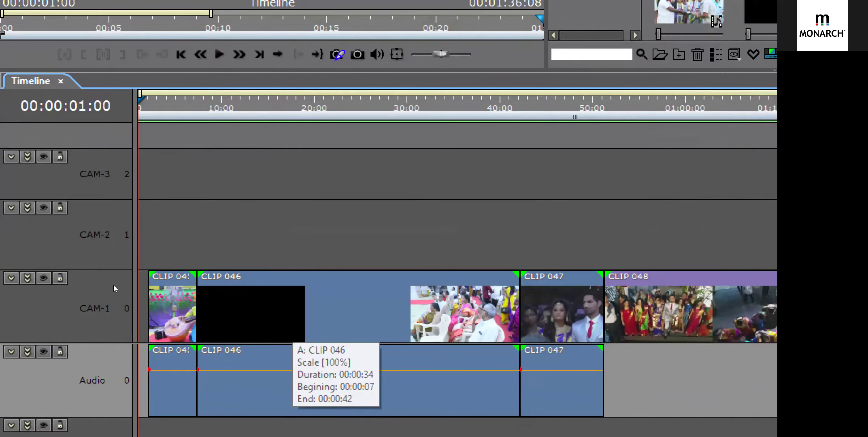
Step: Place the first group of CAM-2 bin clips, starting with DJI_0009, on the CAM-2 track in line with the CAM-1 clips' start
{"action": "left_click", "coordinate": [51, 240]}
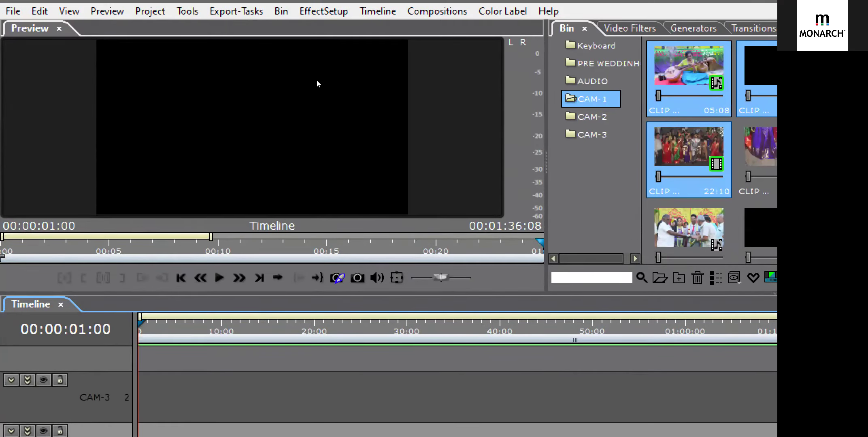
{"action": "left_click", "coordinate": [591, 117]}
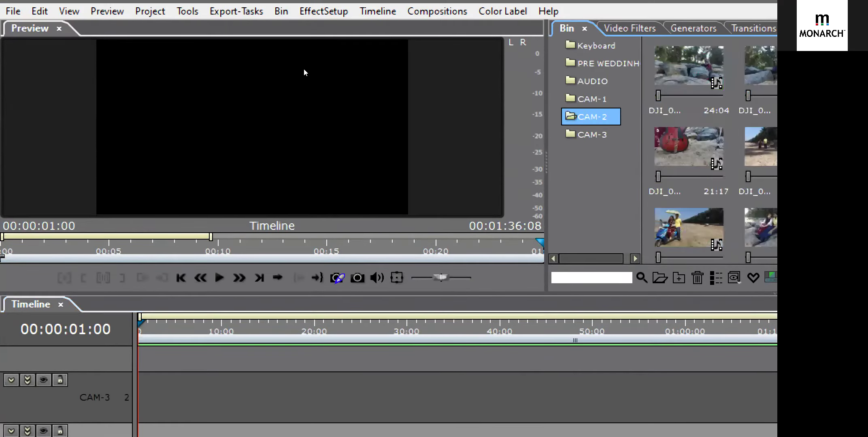
{"action": "left_click", "coordinate": [697, 71]}
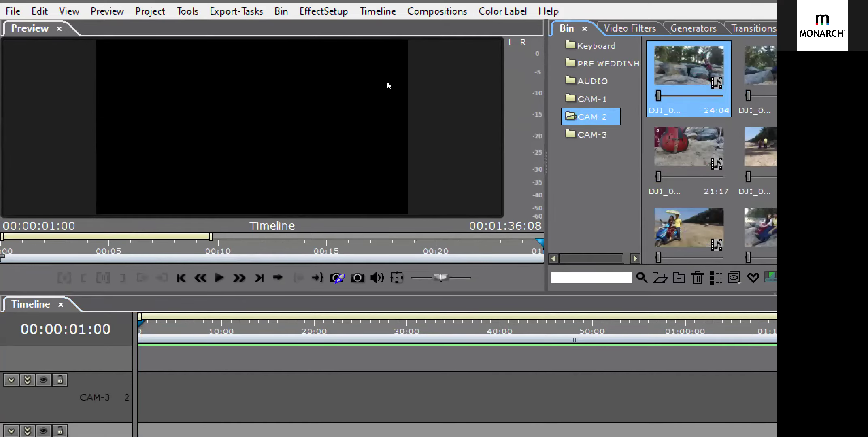
{"action": "left_click", "coordinate": [765, 157], "text": "shift"}
{"action": "mouse_move", "coordinate": [615, 220]}
{"action": "left_mouse_down"}
{"action": "mouse_move", "coordinate": [215, 382]}
{"action": "mouse_move", "coordinate": [155, 420]}
{"action": "mouse_move", "coordinate": [150, 435]}
{"action": "left_mouse_up"}
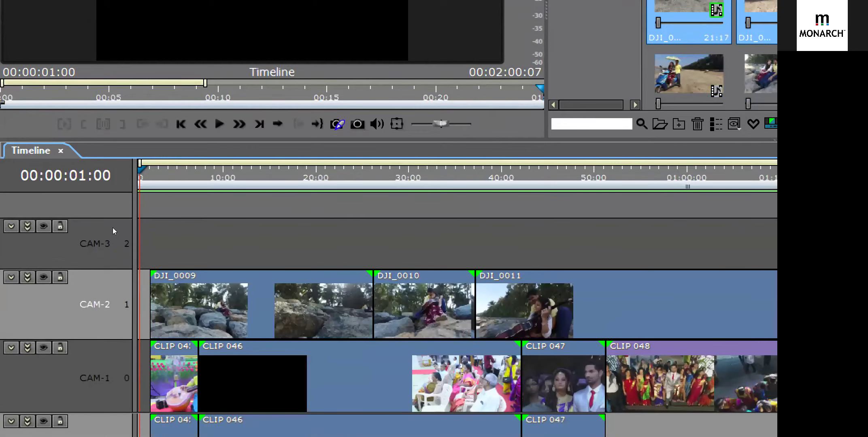
Step: Switch the active timeline track to CAM-3 and back to CAM-2
{"action": "left_click", "coordinate": [104, 220]}
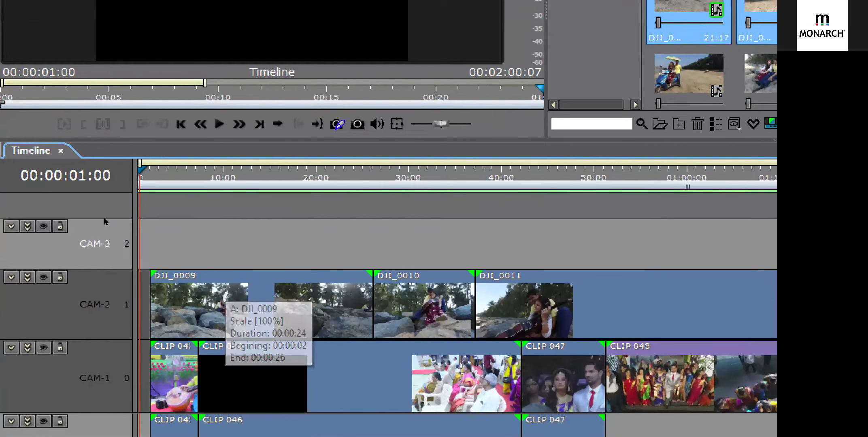
{"action": "left_click", "coordinate": [44, 226]}
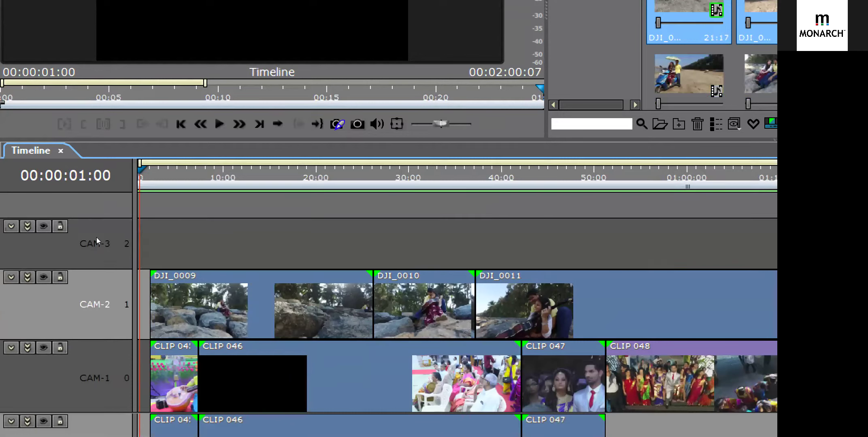
Step: Trim DJI_0009 on the CAM-2 track to about 8 seconds and move it to start where CLIP 046 begins
{"action": "left_click", "coordinate": [40, 266]}
{"action": "scroll", "coordinate": [73, 229], "scroll_direction": "up", "scroll_amount": 2}
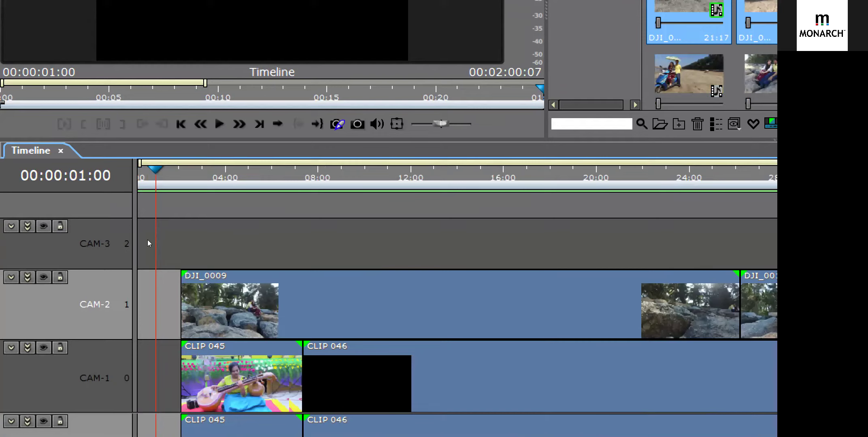
{"action": "left_click", "coordinate": [381, 236]}
{"action": "left_click_drag", "start_coordinate": [367, 236], "coordinate": [137, 241]}
{"action": "left_click_drag", "start_coordinate": [191, 239], "coordinate": [127, 171]}
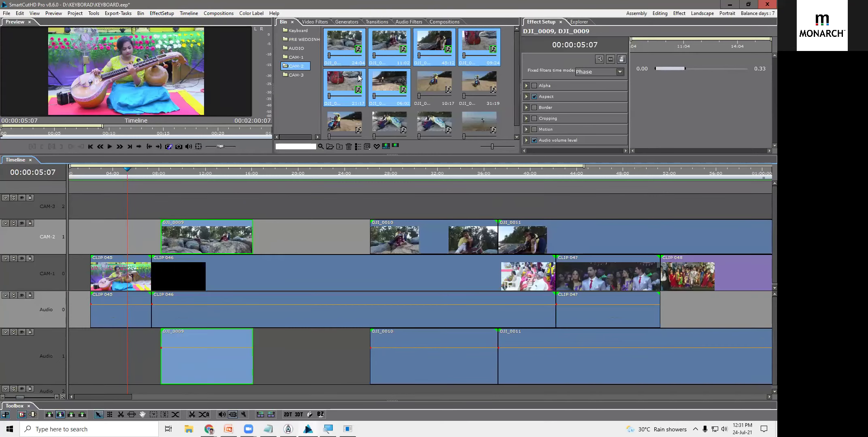
{"action": "left_click_drag", "start_coordinate": [123, 173], "coordinate": [129, 173]}
{"action": "left_click_drag", "start_coordinate": [164, 222], "coordinate": [155, 223]}
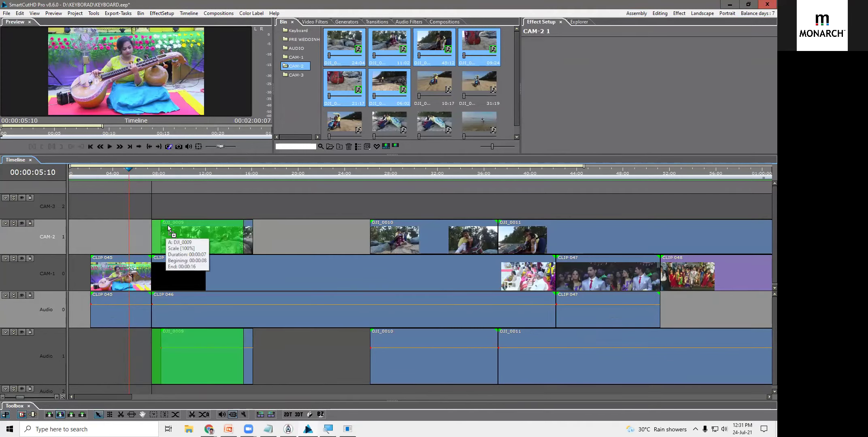
{"action": "mouse_move", "coordinate": [144, 180]}
{"action": "left_mouse_down"}
{"action": "mouse_move", "coordinate": [214, 176]}
{"action": "mouse_move", "coordinate": [137, 179]}
{"action": "left_mouse_up"}
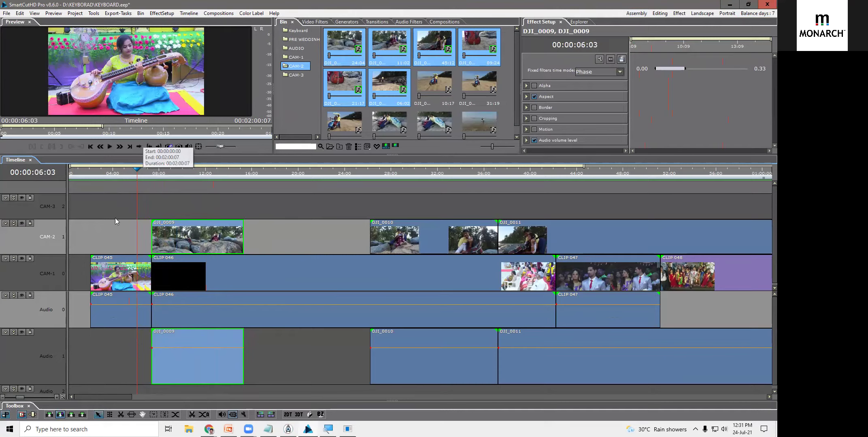
Step: View the CAM-2 track's filter configuration and close it
{"action": "right_click", "coordinate": [55, 238]}
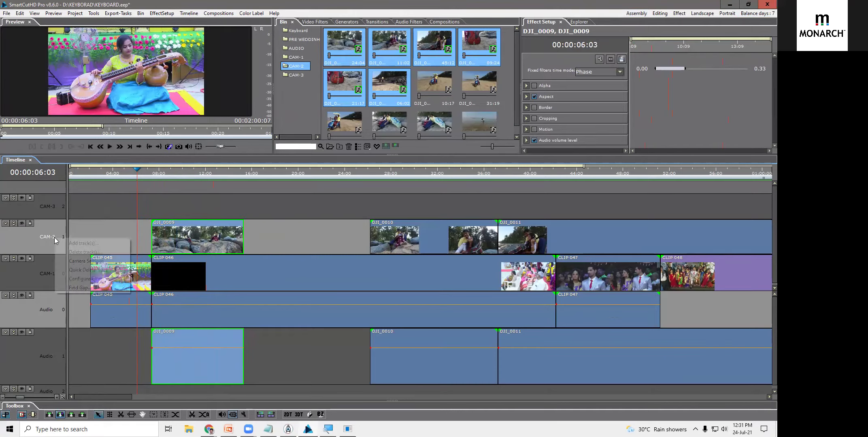
{"action": "left_click", "coordinate": [82, 279]}
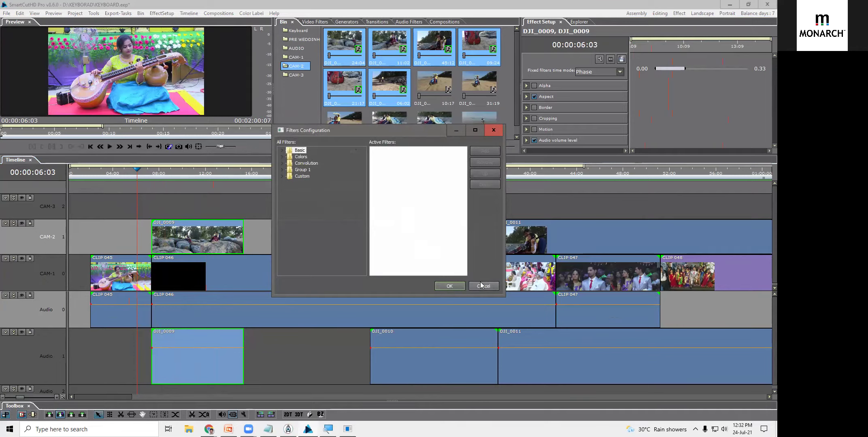
{"action": "left_click", "coordinate": [449, 286]}
Step: Add the Colors/Levels video filter to the filter configuration of the whole timeline
{"action": "left_click", "coordinate": [233, 415]}
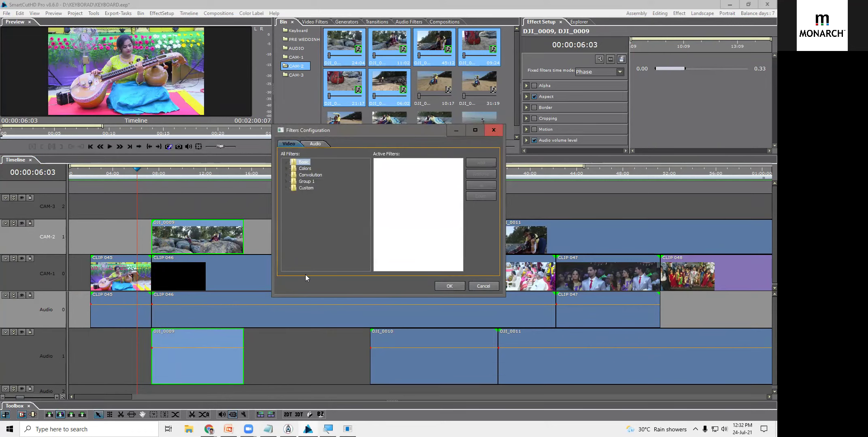
{"action": "left_click", "coordinate": [287, 162]}
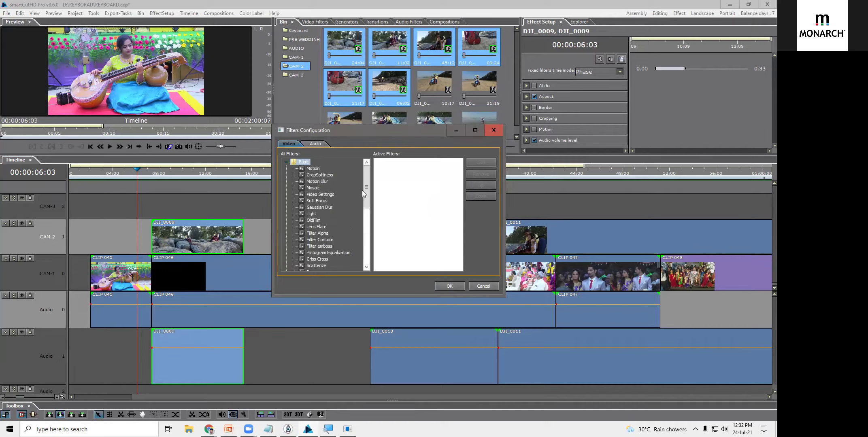
{"action": "mouse_move", "coordinate": [366, 189]}
{"action": "left_mouse_down"}
{"action": "mouse_move", "coordinate": [367, 203]}
{"action": "mouse_move", "coordinate": [366, 186]}
{"action": "left_mouse_up"}
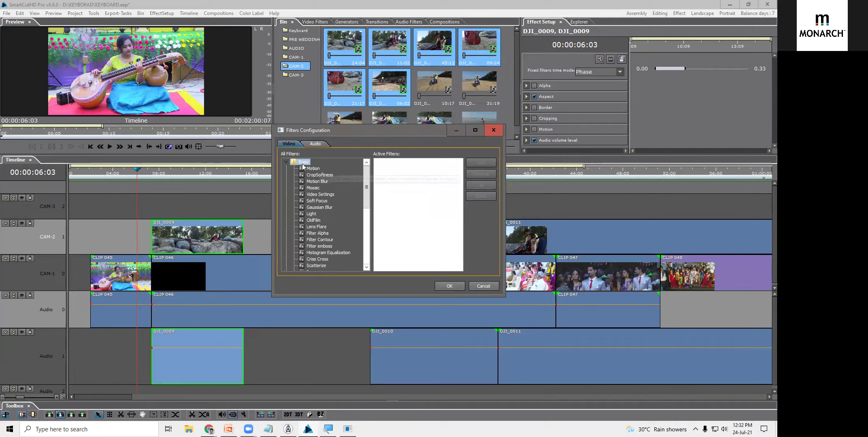
{"action": "left_click", "coordinate": [288, 162]}
{"action": "left_click", "coordinate": [293, 168]}
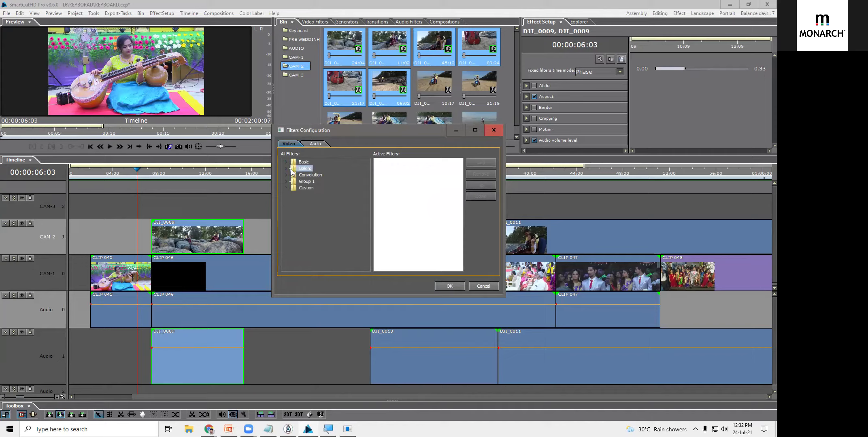
{"action": "left_click", "coordinate": [286, 168]}
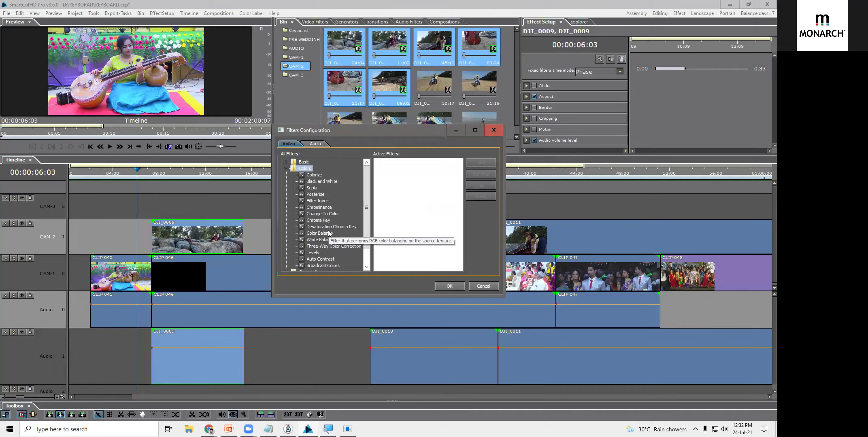
{"action": "left_click", "coordinate": [327, 246]}
{"action": "left_click", "coordinate": [327, 252]}
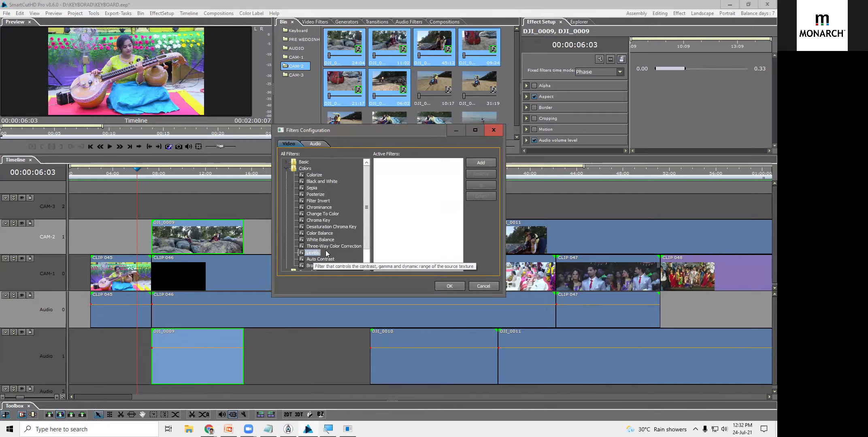
{"action": "left_click", "coordinate": [478, 162]}
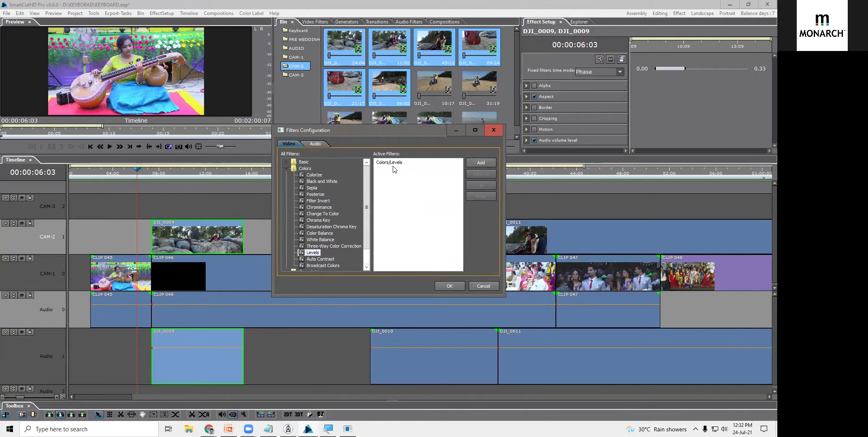
{"action": "left_click", "coordinate": [386, 164]}
{"action": "left_click", "coordinate": [444, 285]}
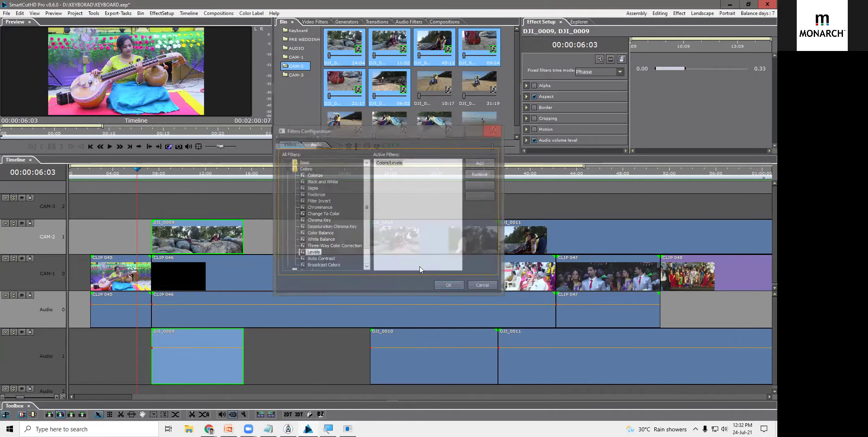
{"action": "left_click_drag", "start_coordinate": [157, 175], "coordinate": [86, 183]}
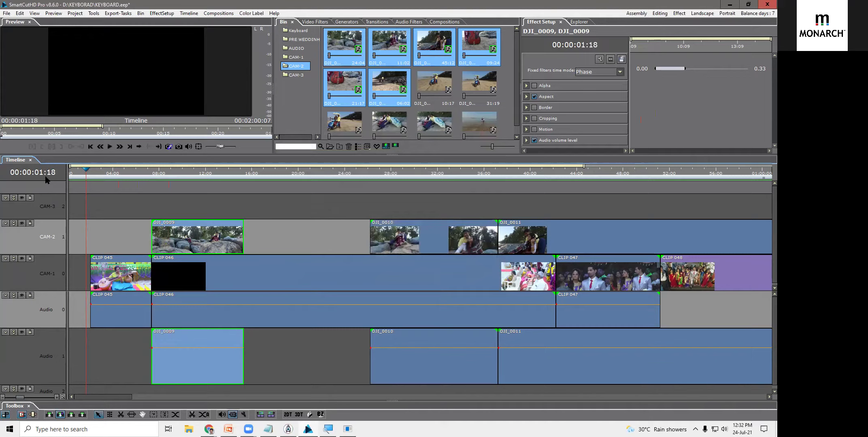
{"action": "left_click_drag", "start_coordinate": [94, 176], "coordinate": [169, 179]}
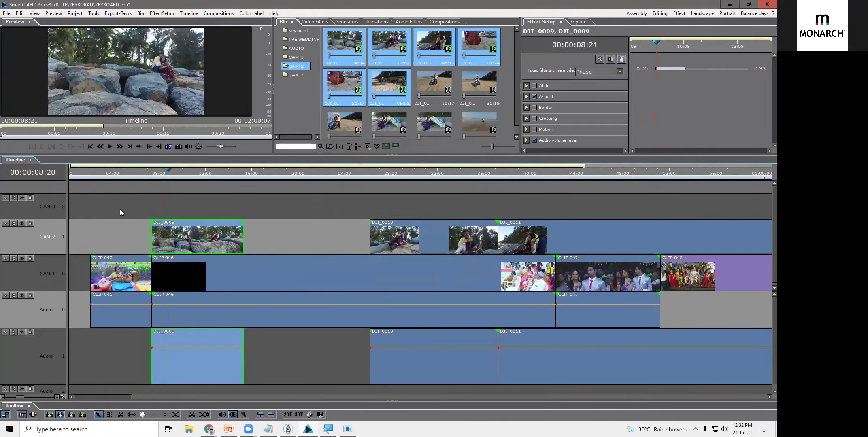
Step: Add the Colors/Levels filter to the CAM-2 track through its own filter configuration
{"action": "right_click", "coordinate": [54, 232]}
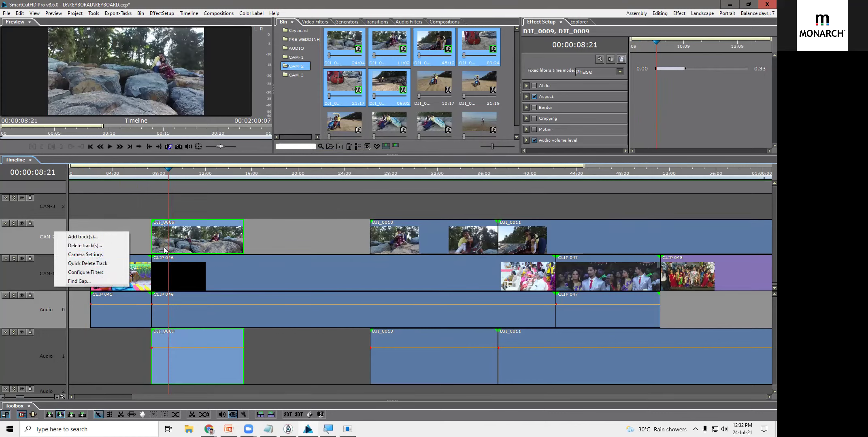
{"action": "left_click", "coordinate": [85, 254]}
{"action": "right_click", "coordinate": [48, 239]}
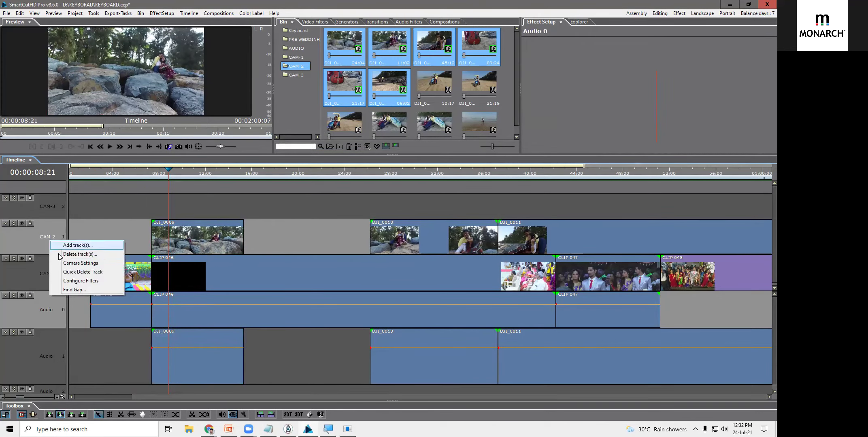
{"action": "left_click", "coordinate": [81, 280]}
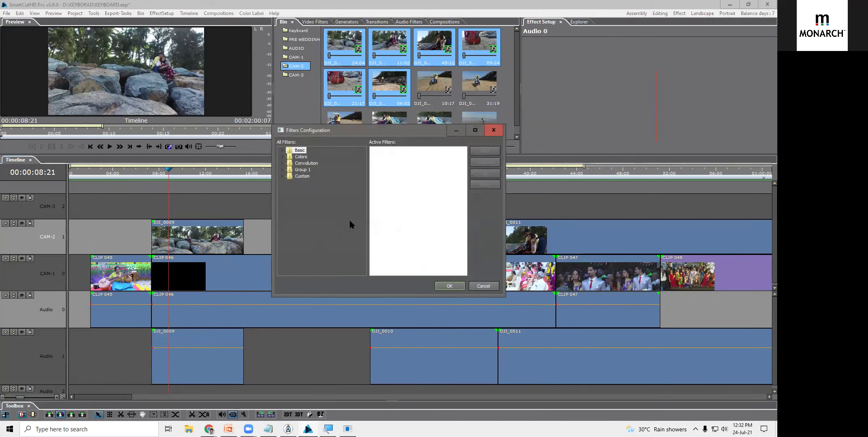
{"action": "left_click", "coordinate": [299, 162]}
{"action": "left_click", "coordinate": [294, 157]}
{"action": "left_click", "coordinate": [282, 157]}
{"action": "left_click", "coordinate": [309, 241]}
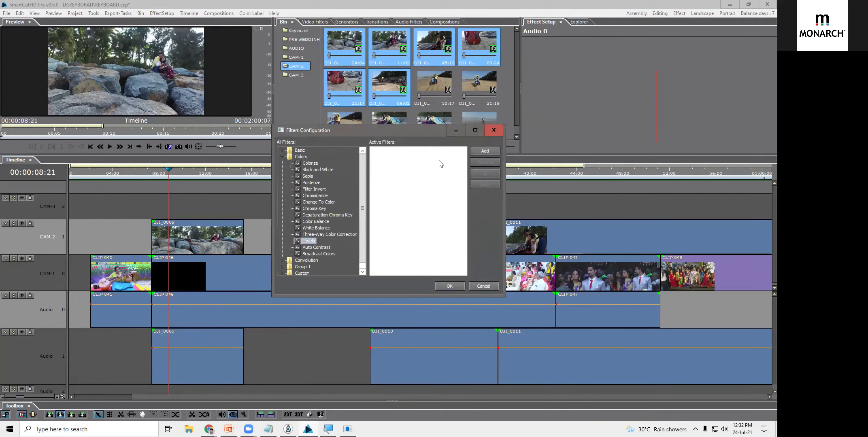
{"action": "left_click", "coordinate": [475, 151]}
{"action": "left_click", "coordinate": [389, 151]}
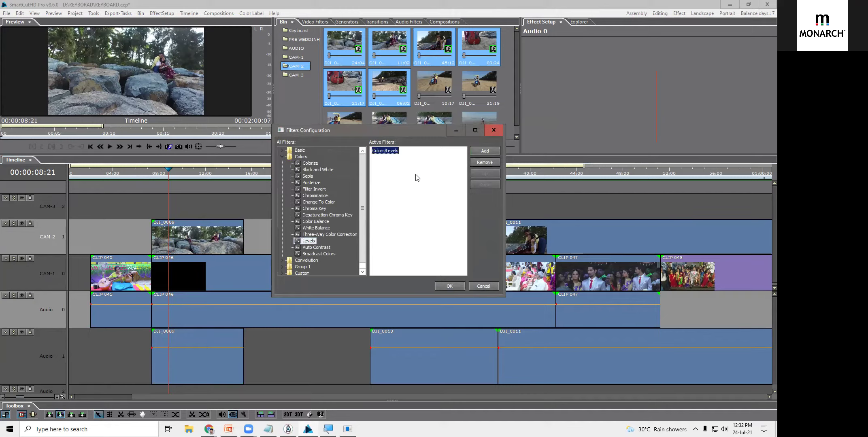
{"action": "left_click", "coordinate": [442, 284]}
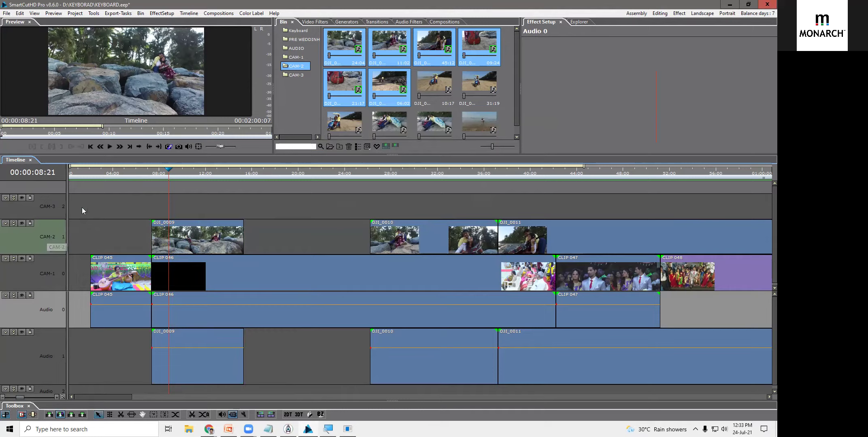
Step: Reopen the CAM-2 track's filter configuration to check its active Levels filter and close it
{"action": "left_click", "coordinate": [176, 175]}
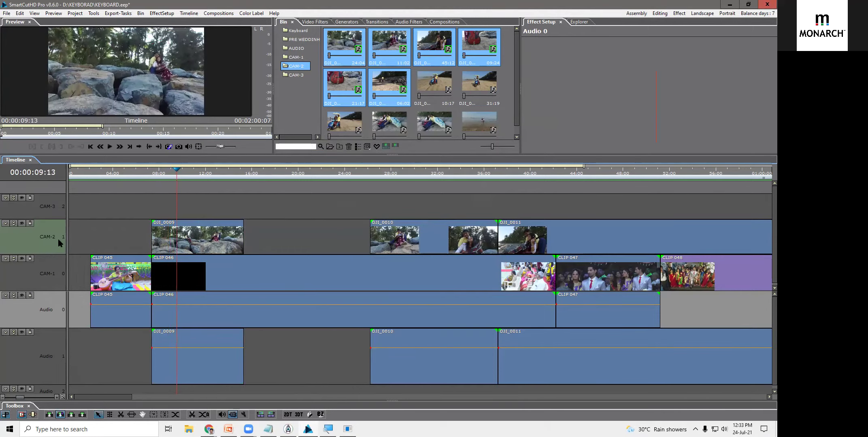
{"action": "left_click", "coordinate": [44, 240]}
{"action": "right_click", "coordinate": [53, 239]}
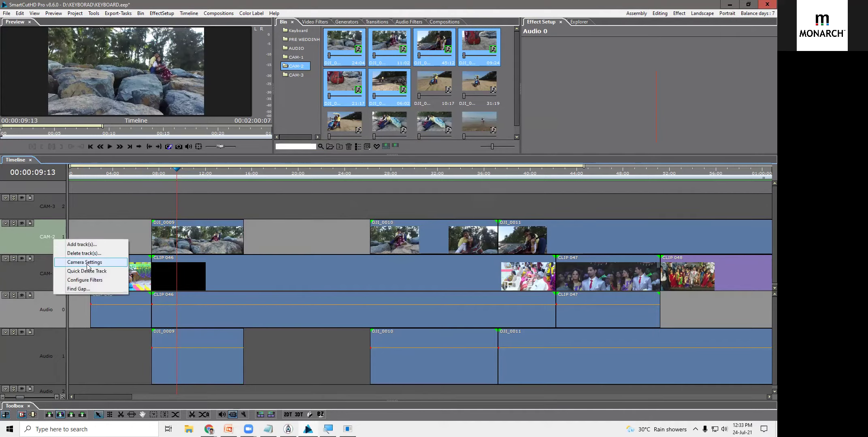
{"action": "left_click", "coordinate": [101, 280]}
{"action": "left_click", "coordinate": [386, 151]}
{"action": "left_click", "coordinate": [449, 285]}
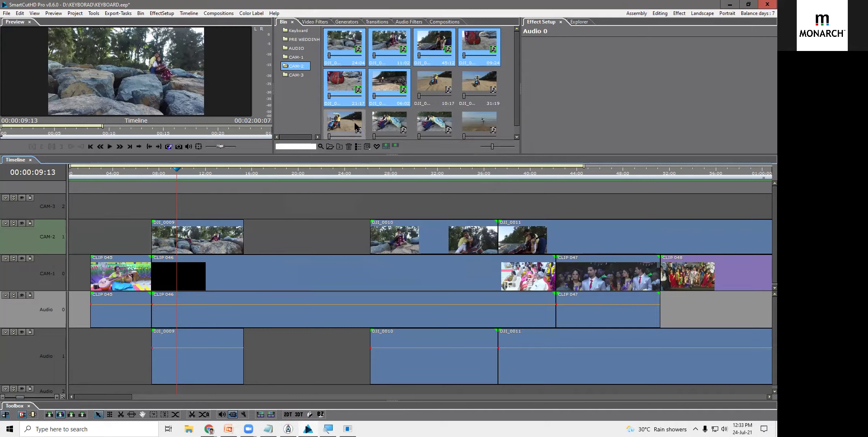
{"action": "left_click", "coordinate": [162, 177]}
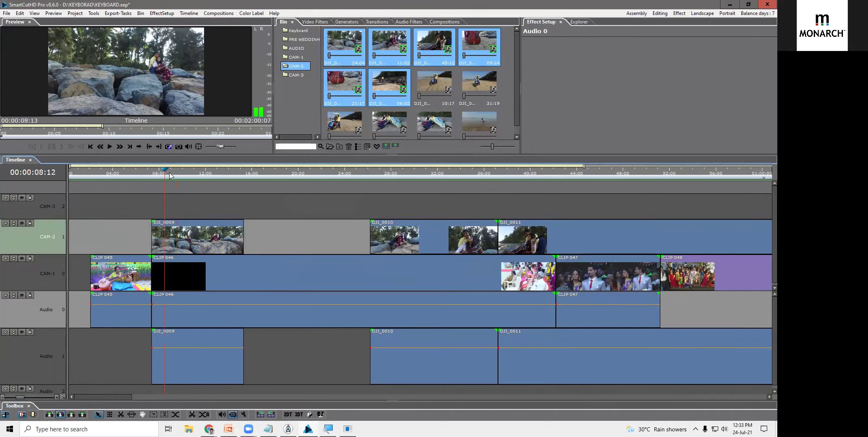
Step: Replace the Levels filter on the CAM-2 track with Colors/Black and White and preview it on DJI_0010
{"action": "right_click", "coordinate": [34, 239]}
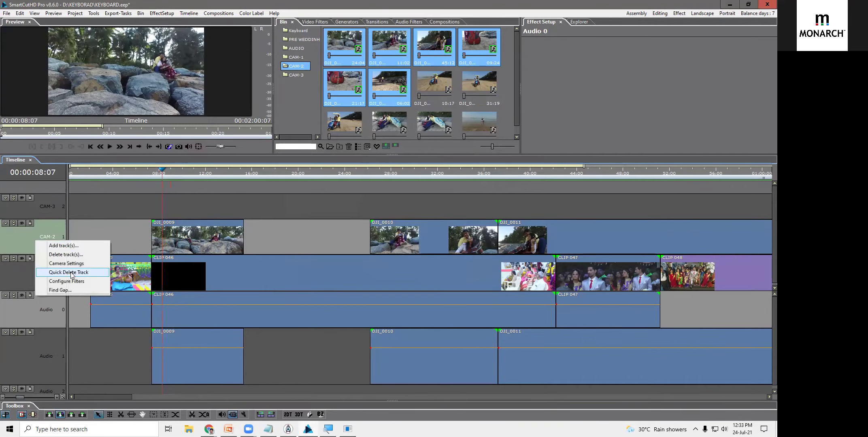
{"action": "left_click", "coordinate": [61, 282]}
{"action": "left_click", "coordinate": [385, 150]}
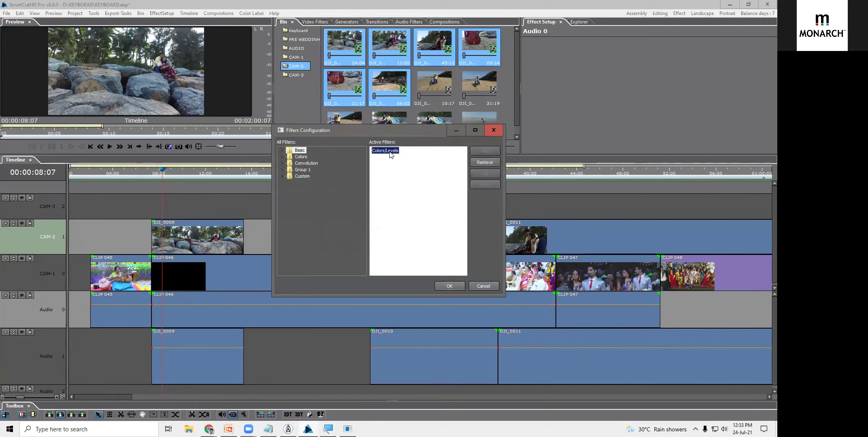
{"action": "left_click", "coordinate": [488, 162]}
{"action": "left_click", "coordinate": [300, 156]}
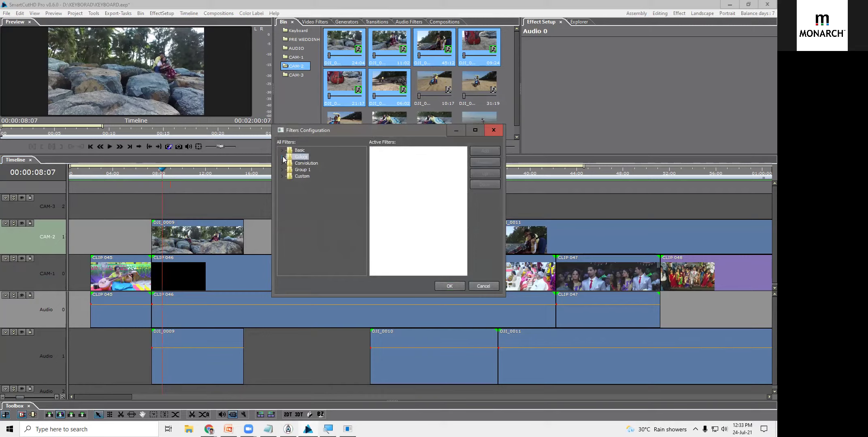
{"action": "double_click", "coordinate": [292, 158]}
{"action": "left_click", "coordinate": [318, 170]}
{"action": "left_click", "coordinate": [485, 151]}
{"action": "left_click", "coordinate": [405, 153]}
{"action": "left_click", "coordinate": [449, 286]}
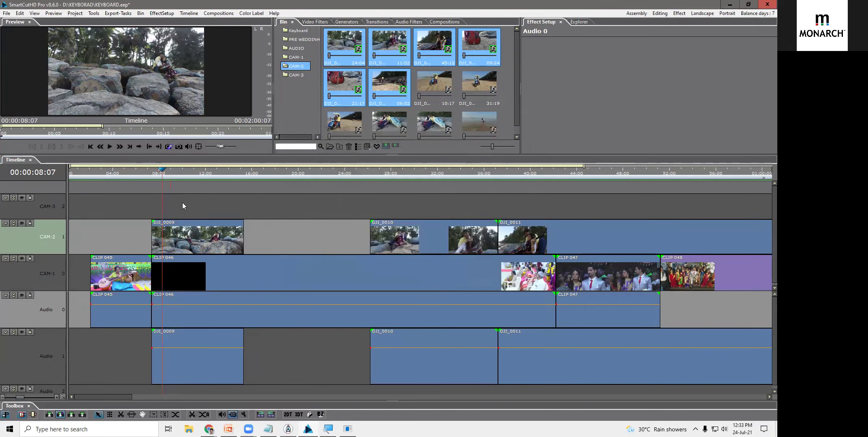
{"action": "left_click_drag", "start_coordinate": [174, 179], "coordinate": [408, 191]}
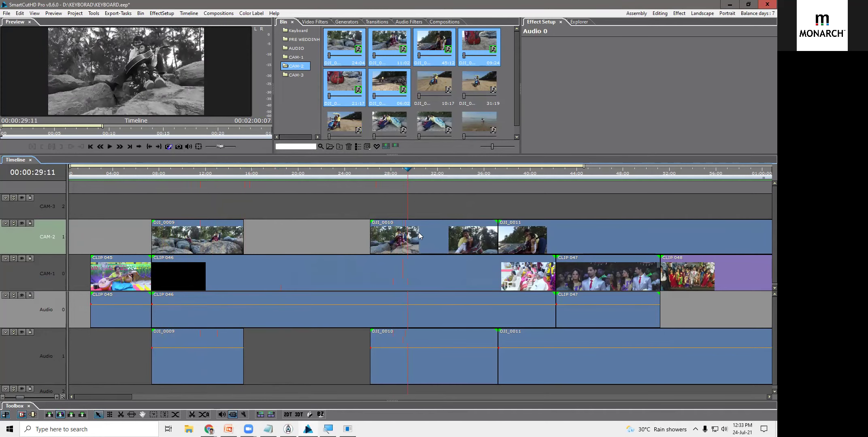
Step: Check the active filters in the CAM-2 track's filter configuration and close it without changes
{"action": "scroll", "coordinate": [389, 231], "scroll_direction": "down", "scroll_amount": 2}
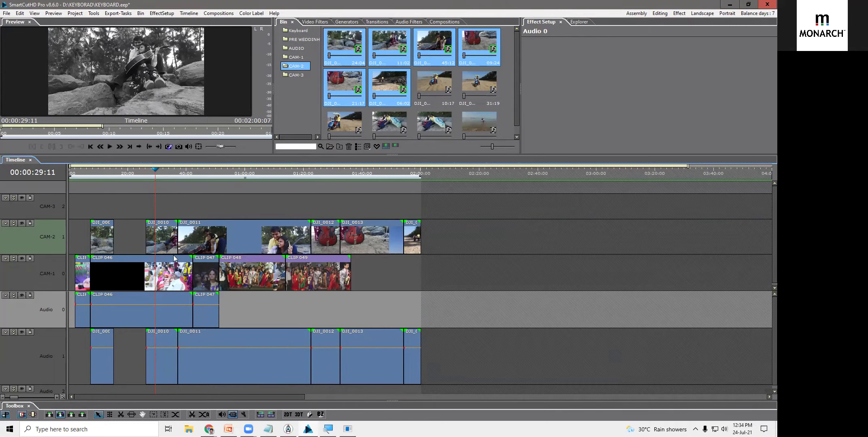
{"action": "right_click", "coordinate": [50, 233]}
{"action": "left_click", "coordinate": [83, 275]}
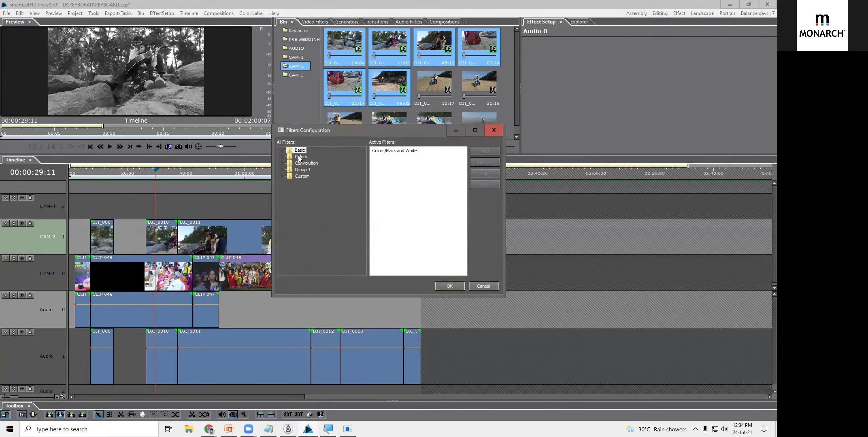
{"action": "left_click", "coordinate": [484, 285]}
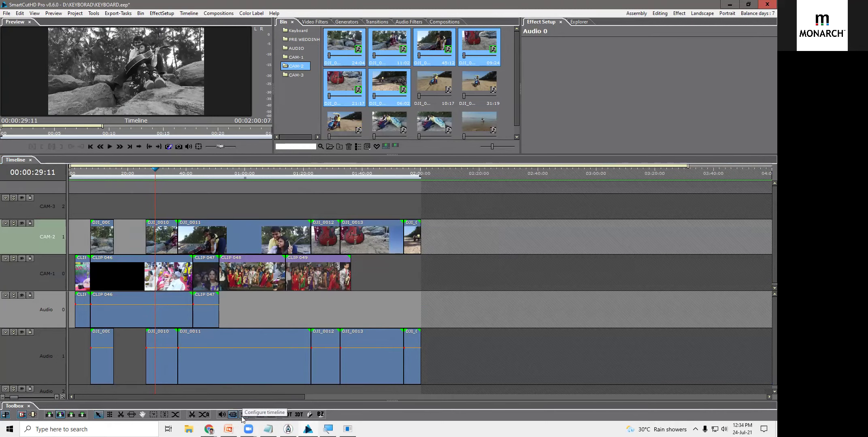
{"action": "right_click", "coordinate": [34, 239]}
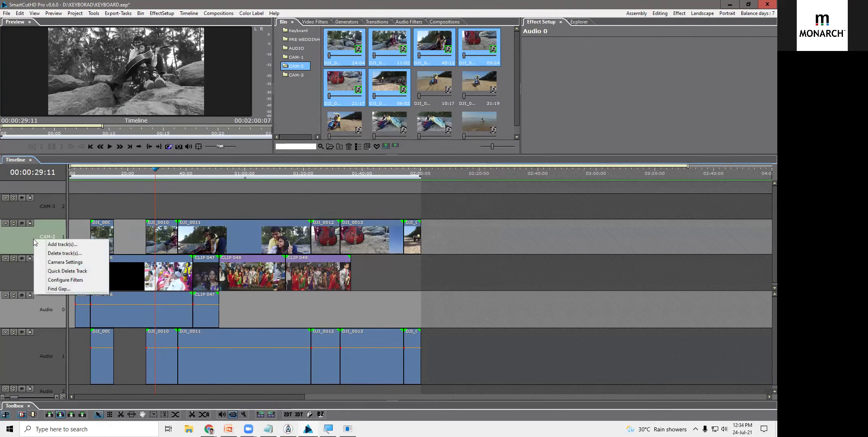
{"action": "left_click", "coordinate": [56, 281]}
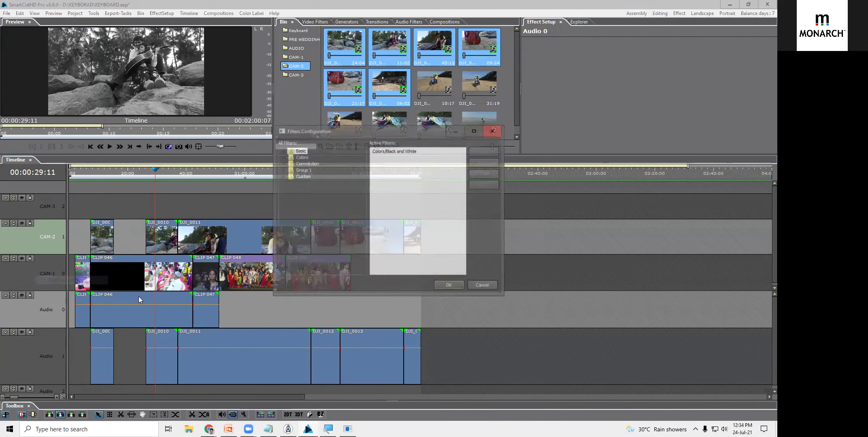
{"action": "left_click", "coordinate": [490, 289]}
Step: Review the thumbnail, audio visualization, insert and resize options in the timeline configuration and close it without changes
{"action": "left_click", "coordinate": [243, 414]}
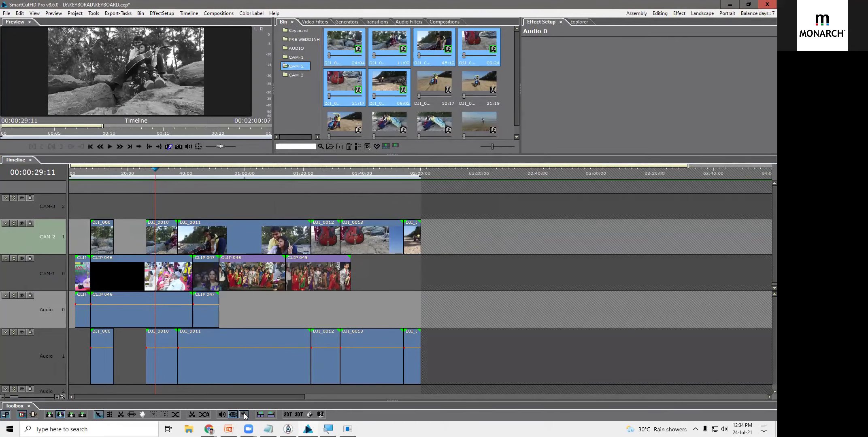
{"action": "left_click", "coordinate": [244, 415]}
{"action": "left_click", "coordinate": [244, 415]}
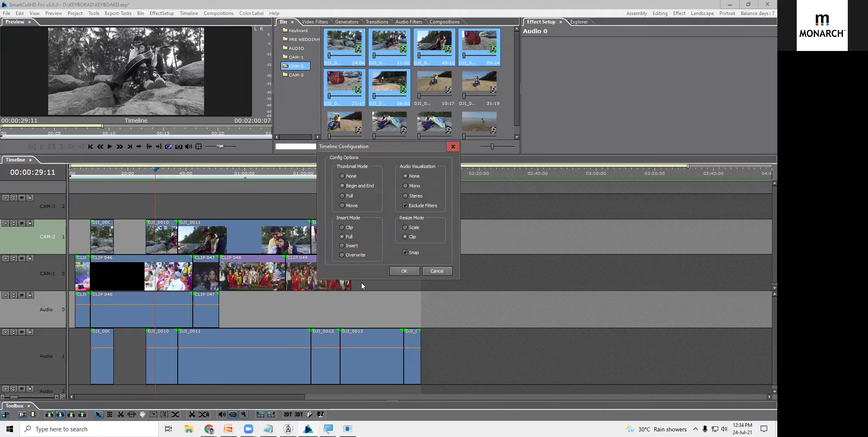
{"action": "left_click", "coordinate": [437, 270]}
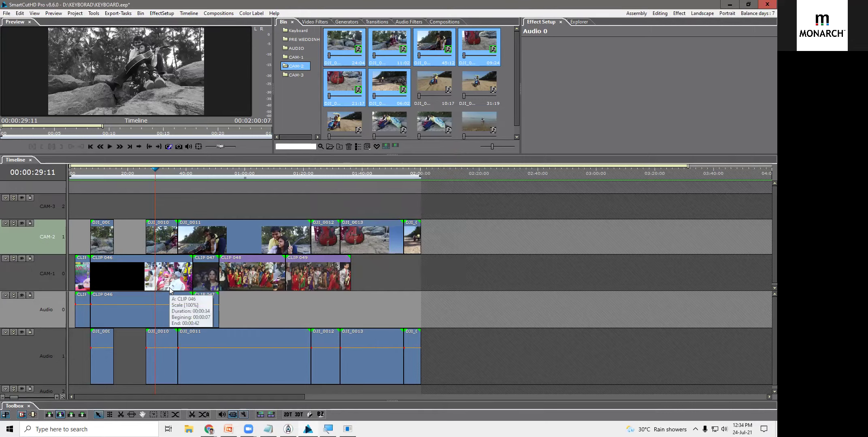
Step: Set the timeline's thumbnail mode to None, and reopen the timeline configuration to review its options before closing it
{"action": "scroll", "coordinate": [173, 274], "scroll_direction": "up", "scroll_amount": 2}
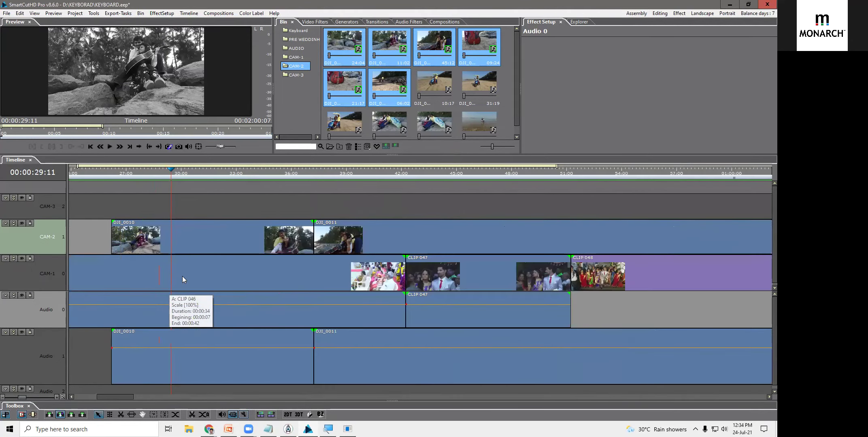
{"action": "left_click", "coordinate": [244, 414]}
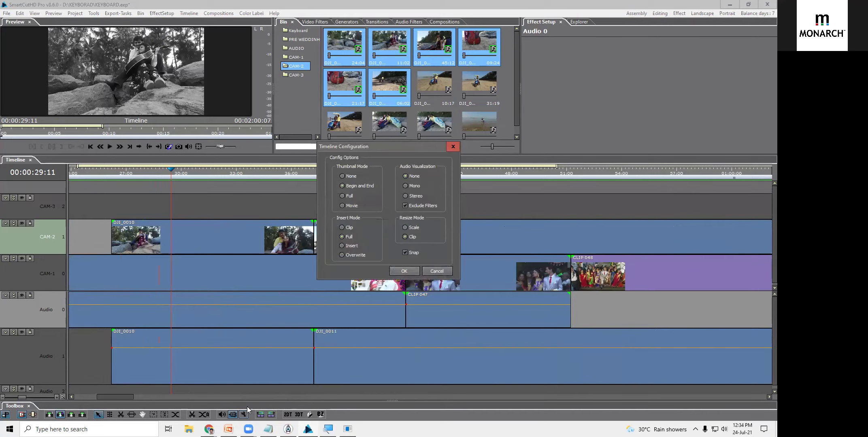
{"action": "left_click", "coordinate": [350, 176]}
{"action": "left_click", "coordinate": [403, 271]}
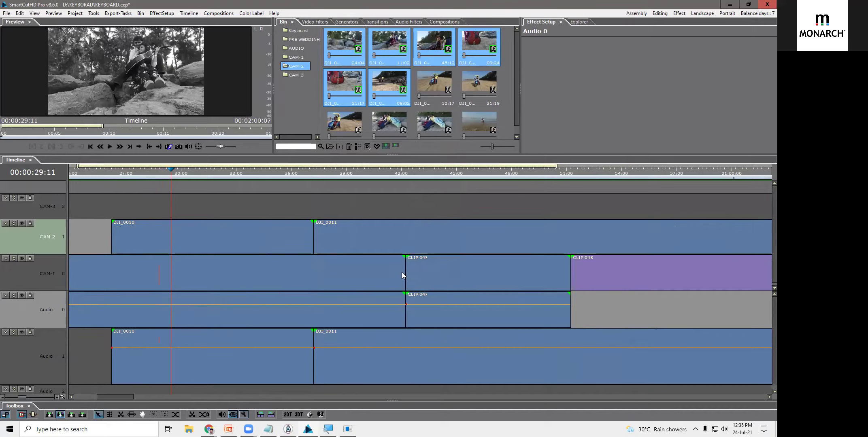
{"action": "left_click", "coordinate": [243, 415]}
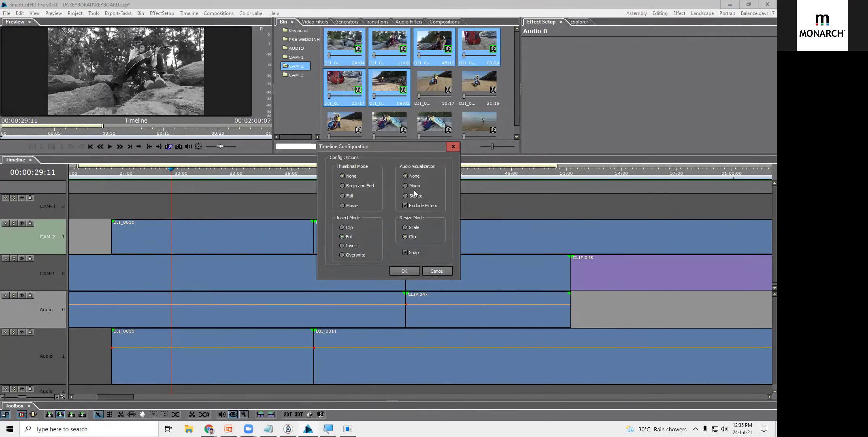
{"action": "left_click", "coordinate": [437, 270]}
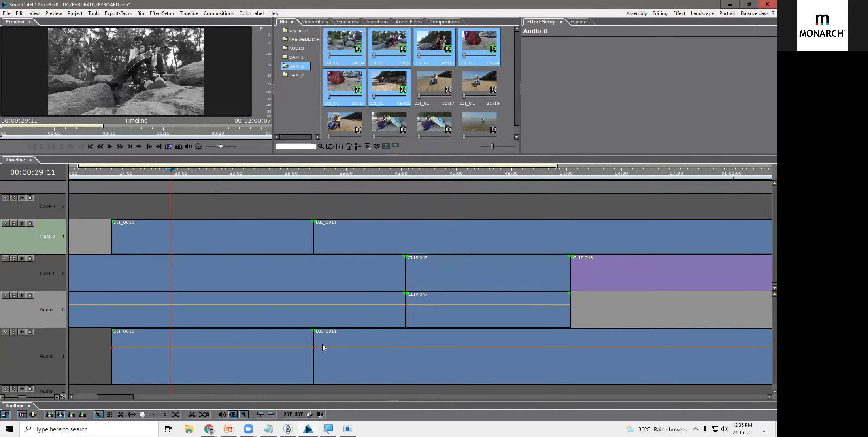
Step: Select DJI_0011 on the CAM-2 track and scrub the timeline to 00:00:58:17 to preview the footage
{"action": "left_click", "coordinate": [352, 223]}
{"action": "scroll", "coordinate": [350, 221], "scroll_direction": "down", "scroll_amount": 2}
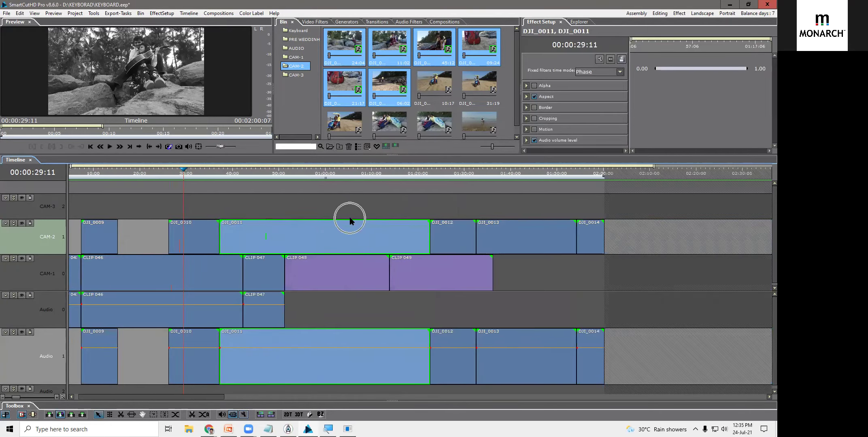
{"action": "left_click_drag", "start_coordinate": [246, 179], "coordinate": [320, 173]}
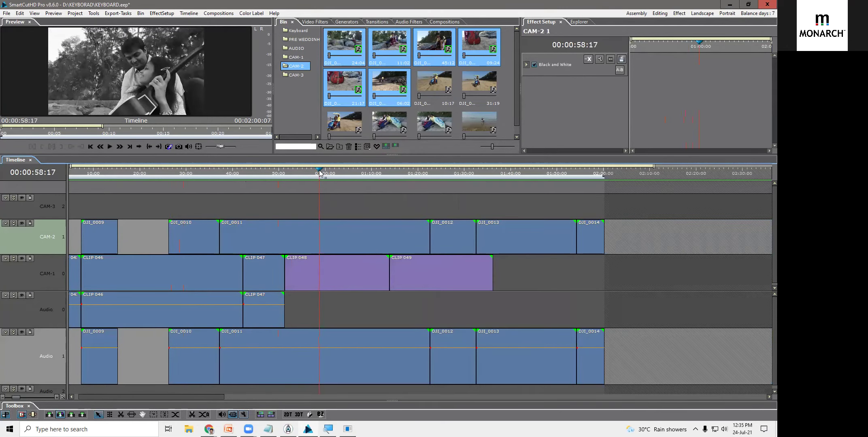
Step: Set the timeline's audio visualization to Stereo so the audio tracks show waveforms
{"action": "left_click", "coordinate": [257, 415]}
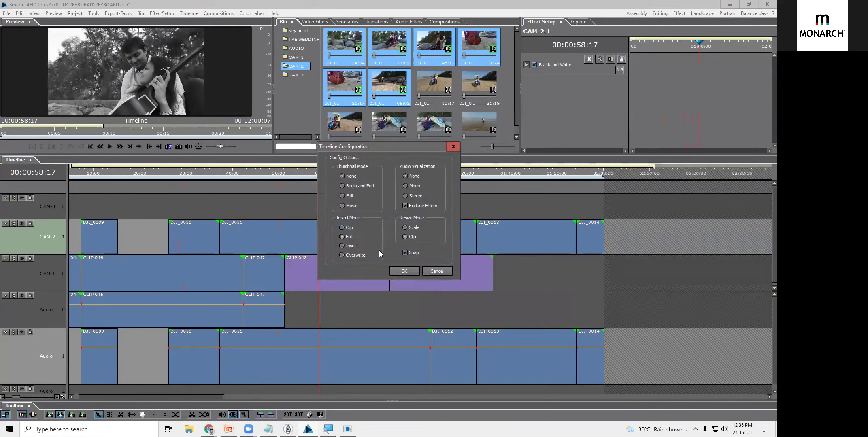
{"action": "left_click", "coordinate": [410, 197]}
{"action": "left_click", "coordinate": [404, 271]}
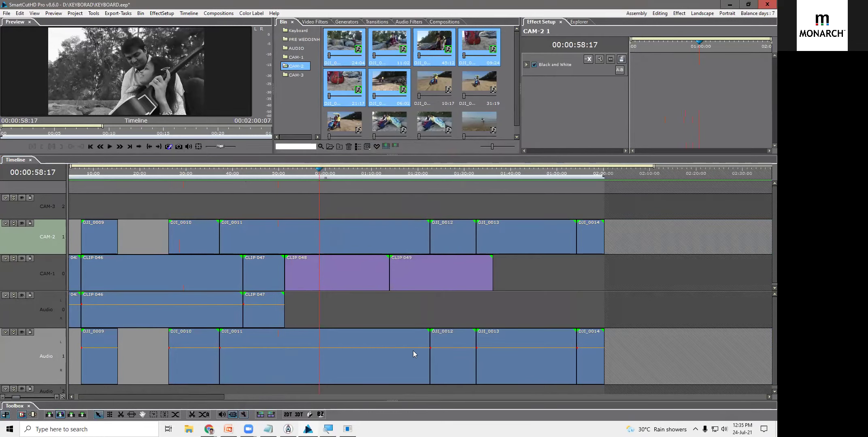
{"action": "scroll", "coordinate": [496, 342], "scroll_direction": "right", "scroll_amount": 2}
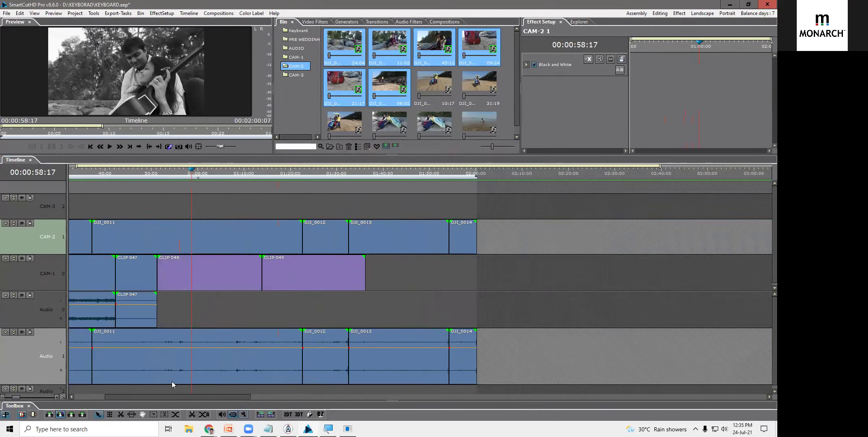
{"action": "left_click_drag", "start_coordinate": [247, 396], "coordinate": [136, 386]}
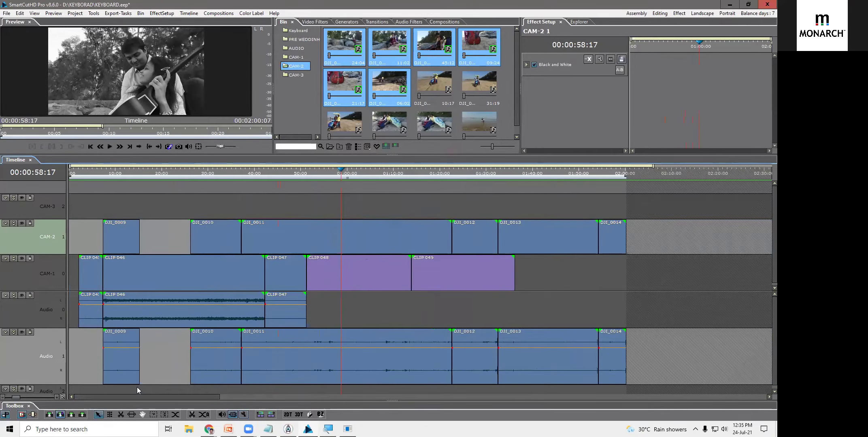
Step: Select the DJI_0011 clip and review the timeline configuration options, leaving them without changes
{"action": "left_click", "coordinate": [245, 381]}
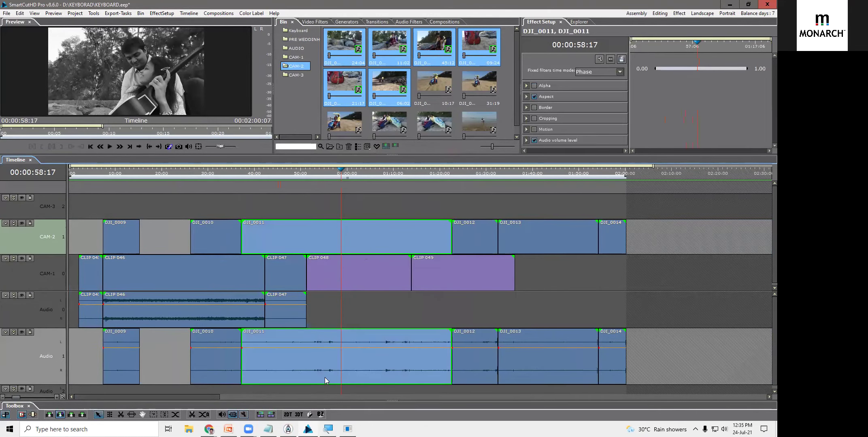
{"action": "left_click", "coordinate": [244, 415]}
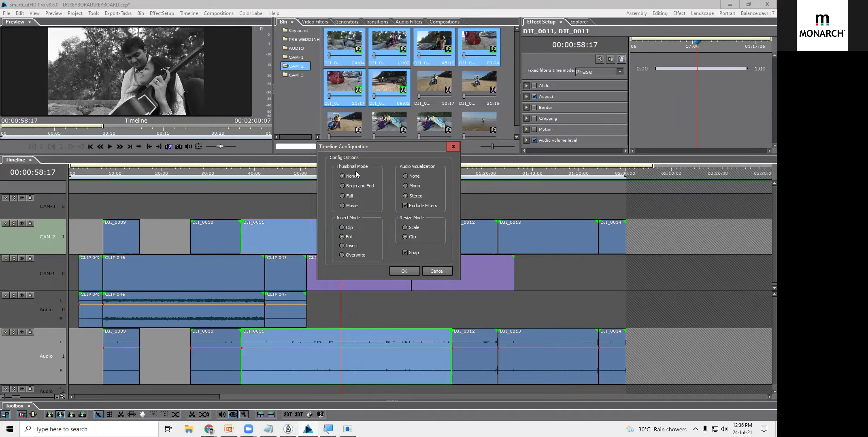
{"action": "left_click", "coordinate": [436, 270]}
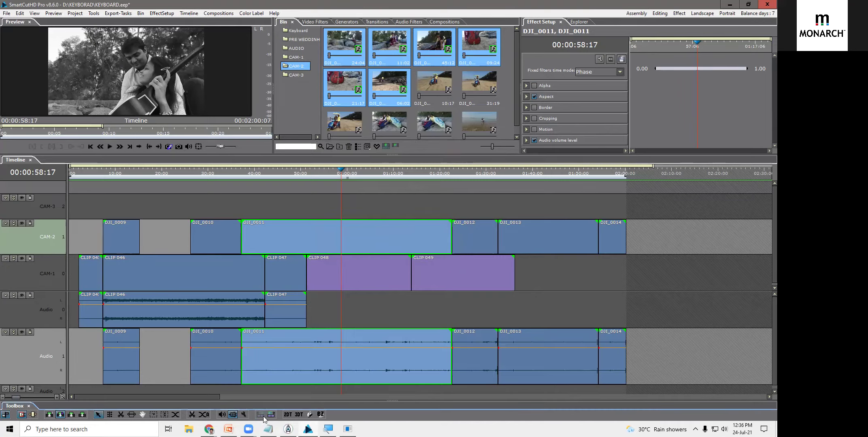
Step: Nudge CLIP 049 on the CAM-1 track a few single frames to the right
{"action": "left_click", "coordinate": [437, 274]}
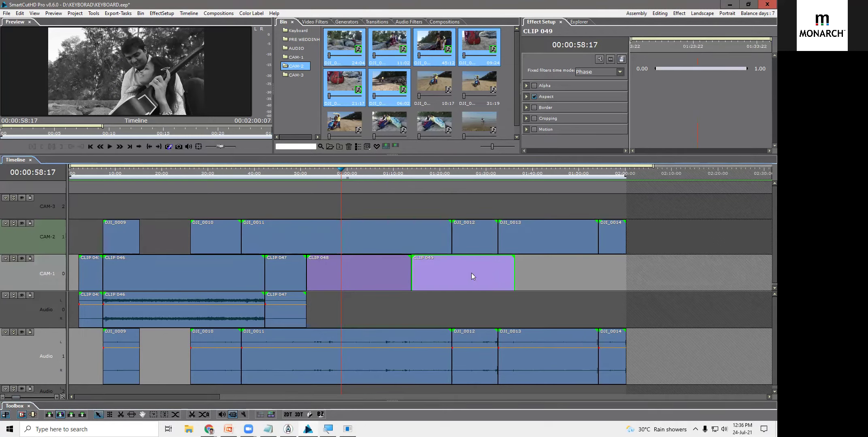
{"action": "left_click", "coordinate": [268, 414]}
{"action": "left_click", "coordinate": [269, 414]}
{"action": "left_click", "coordinate": [268, 414]}
{"action": "left_click", "coordinate": [269, 414]}
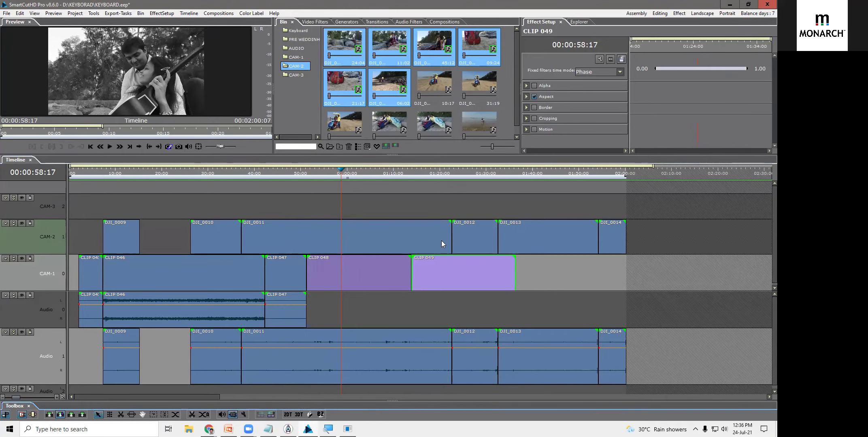
Step: Examine the junction between CLIP 048 and CLIP 049 on the CAM-1 track at frame-level zoom
{"action": "scroll", "coordinate": [441, 241], "scroll_direction": "up", "scroll_amount": 5}
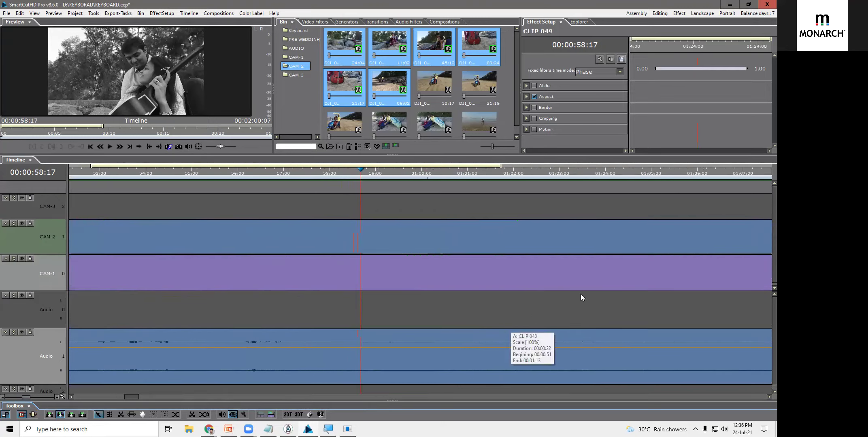
{"action": "left_click", "coordinate": [558, 273]}
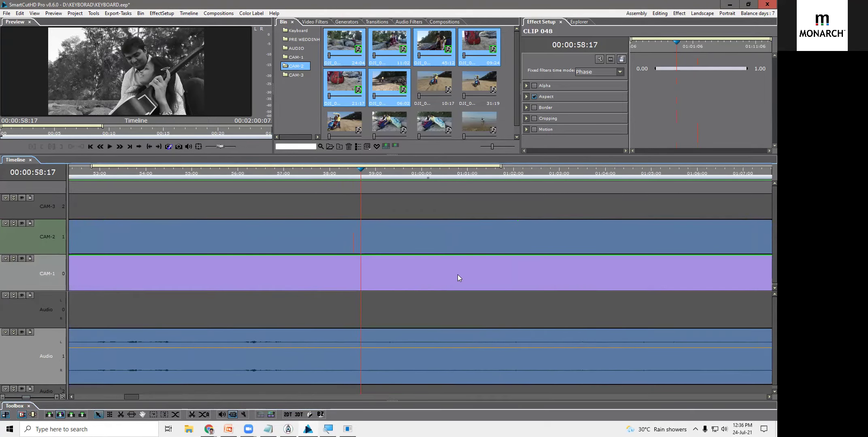
{"action": "scroll", "coordinate": [369, 258], "scroll_direction": "down", "scroll_amount": 1}
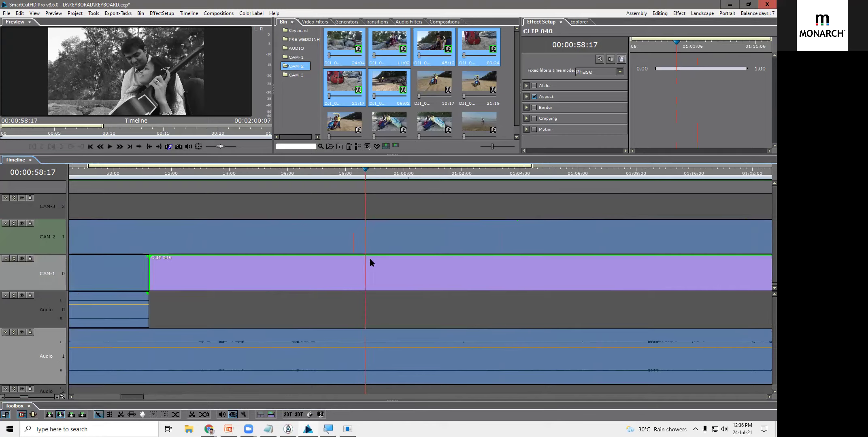
{"action": "scroll", "coordinate": [370, 259], "scroll_direction": "down", "scroll_amount": 1}
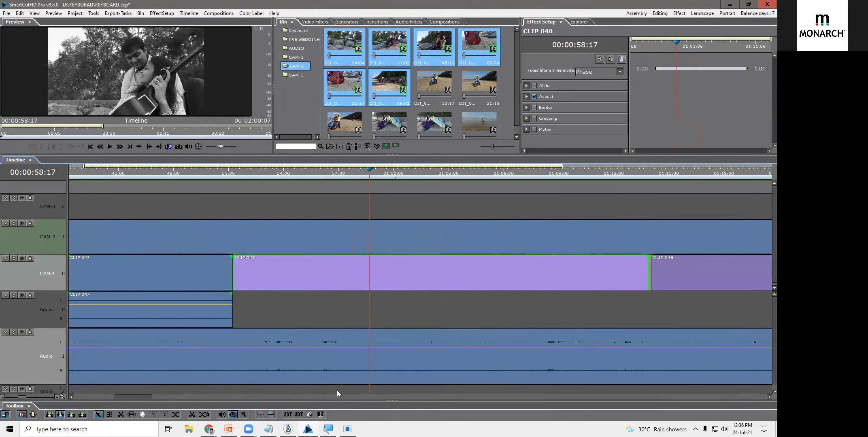
{"action": "mouse_move", "coordinate": [141, 397]}
{"action": "left_mouse_down"}
{"action": "mouse_move", "coordinate": [171, 395]}
{"action": "mouse_move", "coordinate": [135, 394]}
{"action": "mouse_move", "coordinate": [150, 396]}
{"action": "left_mouse_up"}
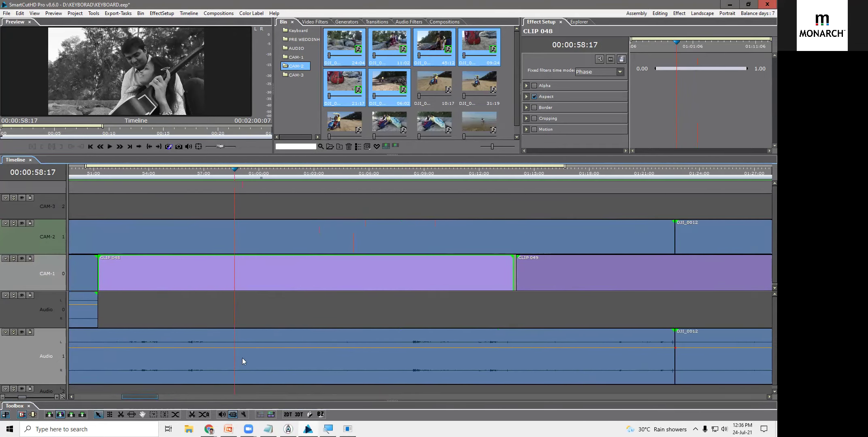
{"action": "left_click", "coordinate": [513, 266]}
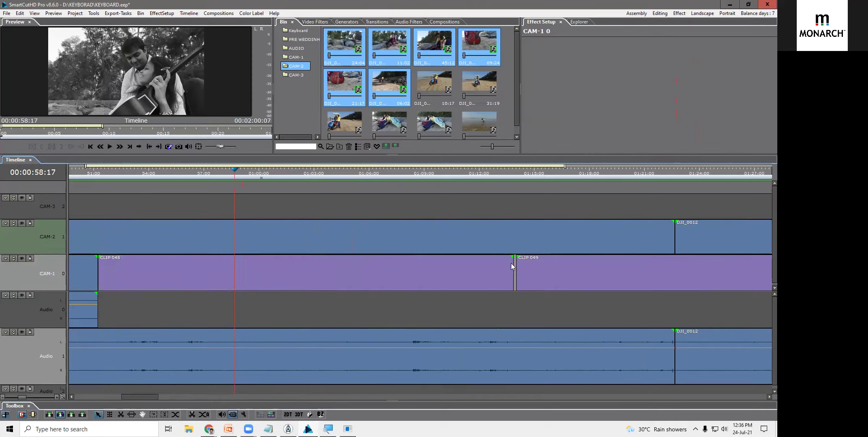
{"action": "key", "text": "plus"}
{"action": "key", "text": "plus"}
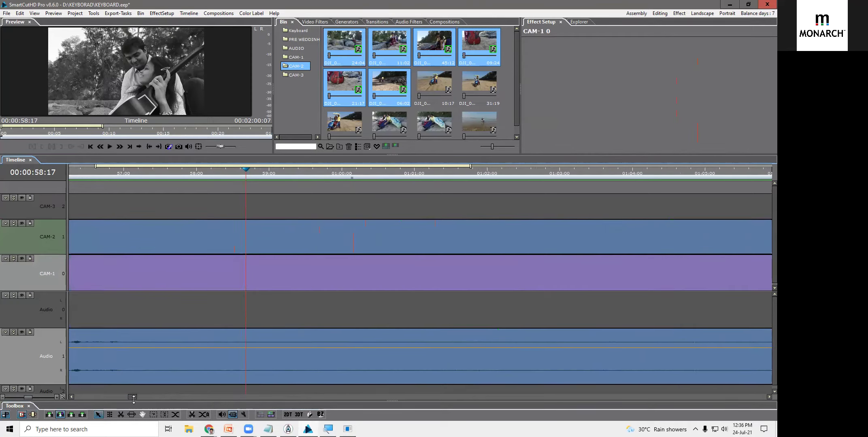
{"action": "left_click_drag", "start_coordinate": [134, 399], "coordinate": [150, 400]}
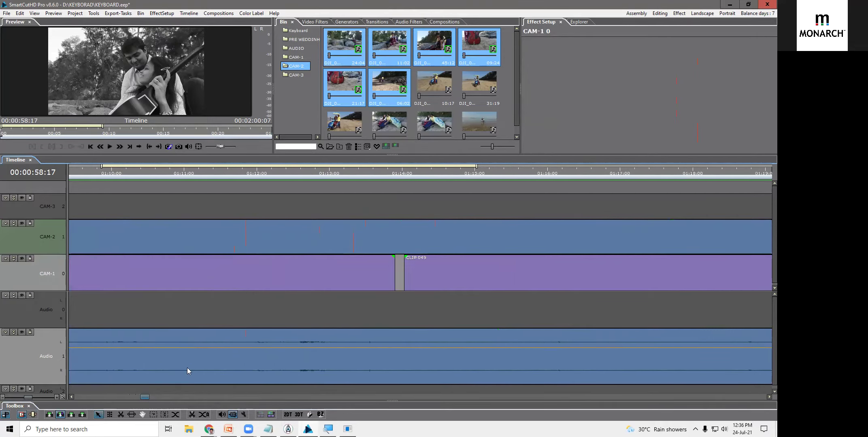
Step: Shift CLIP 049 on CAM-1 about six frames to the right, widening the gap after CLIP 048
{"action": "left_click", "coordinate": [463, 267]}
{"action": "left_click_drag", "start_coordinate": [456, 283], "coordinate": [470, 271]}
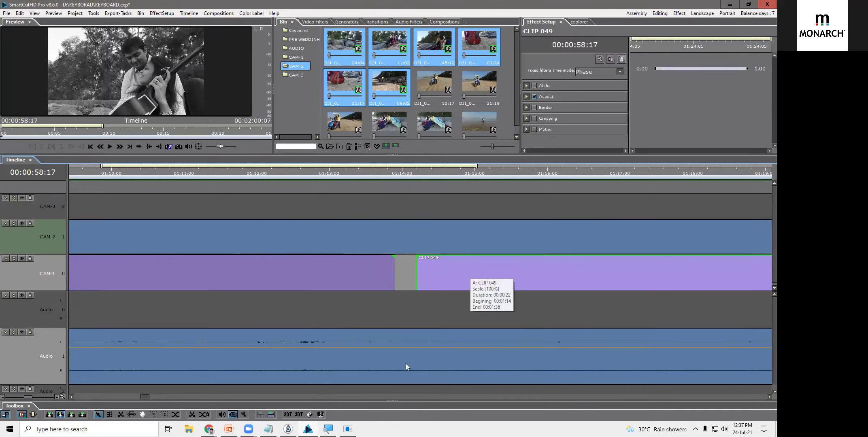
{"action": "left_click", "coordinate": [271, 414]}
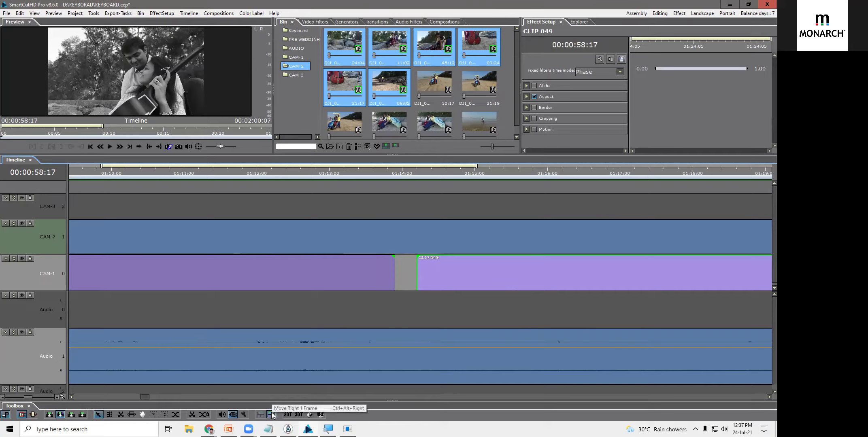
{"action": "left_click", "coordinate": [271, 415]}
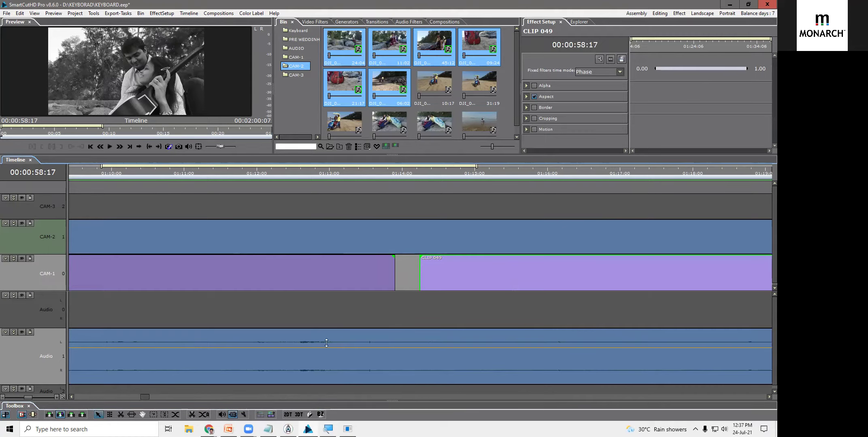
Step: Reselect CLIP 049 on CAM-1 and move it about 13 more frames to the right, one frame at a time
{"action": "left_click", "coordinate": [401, 319]}
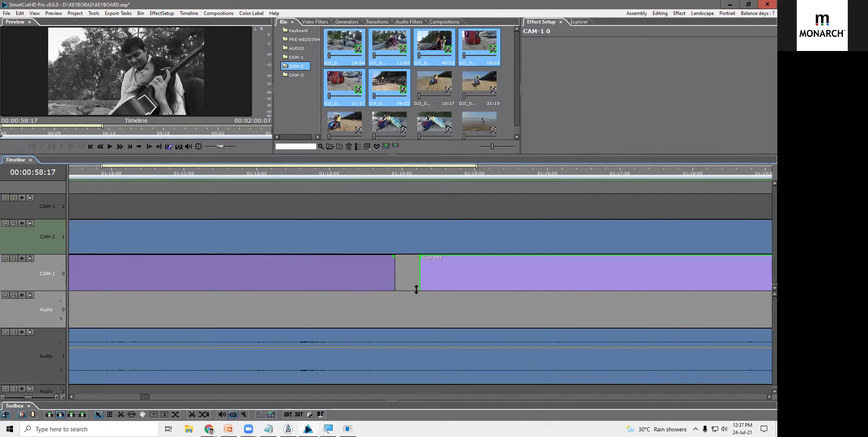
{"action": "left_click", "coordinate": [376, 271]}
{"action": "left_click", "coordinate": [395, 280]}
{"action": "left_click", "coordinate": [446, 280]}
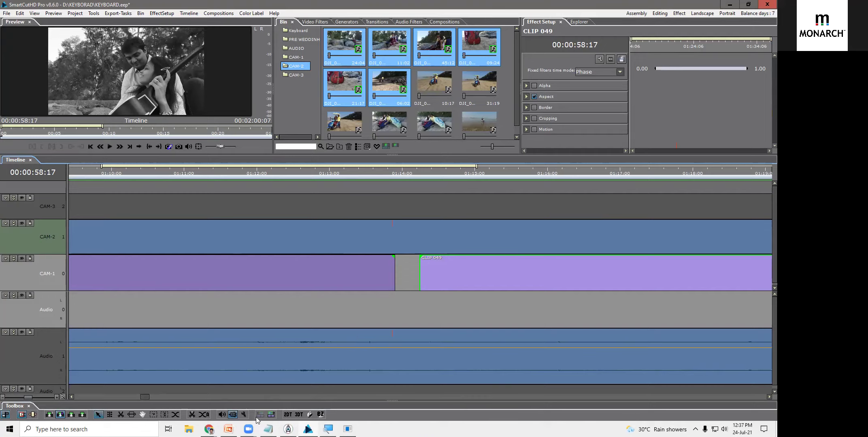
{"action": "left_click", "coordinate": [268, 414]}
{"action": "left_click", "coordinate": [268, 414]}
{"action": "left_click", "coordinate": [269, 415]}
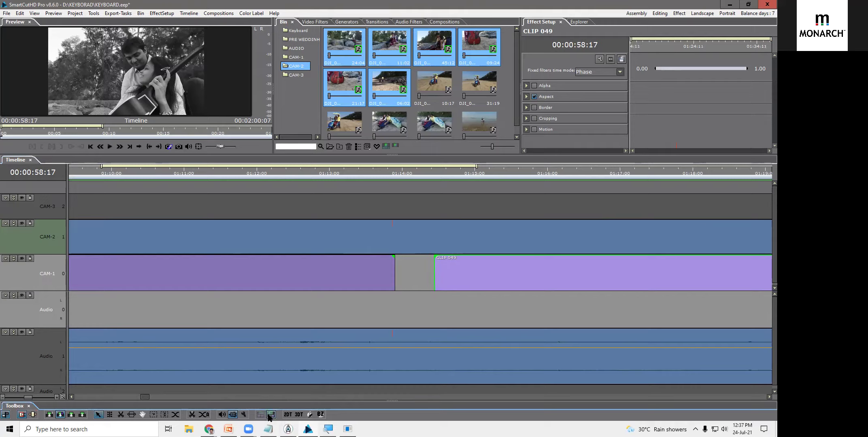
{"action": "left_click", "coordinate": [269, 415]}
{"action": "left_click", "coordinate": [269, 414]}
{"action": "left_click", "coordinate": [269, 415]}
{"action": "left_click", "coordinate": [268, 415]}
{"action": "left_click", "coordinate": [269, 415]}
{"action": "left_click", "coordinate": [269, 415]}
{"action": "left_click", "coordinate": [269, 415]}
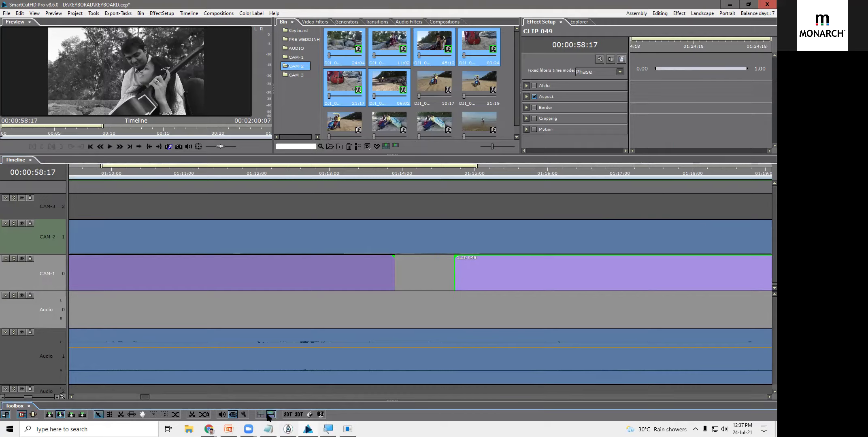
{"action": "left_click", "coordinate": [269, 415]}
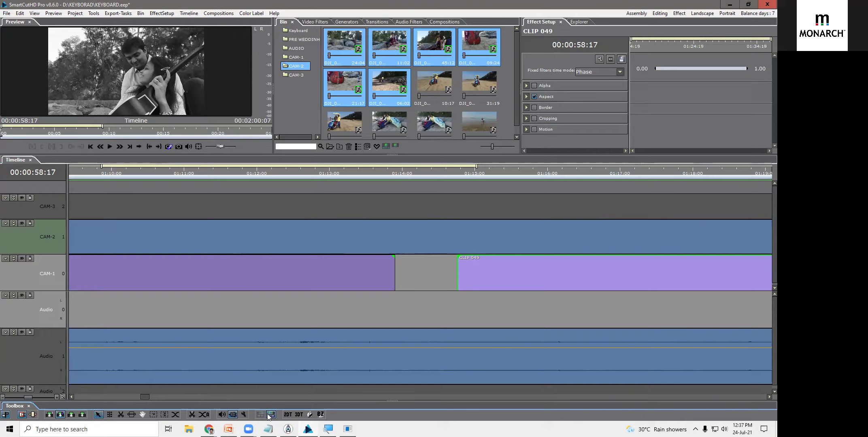
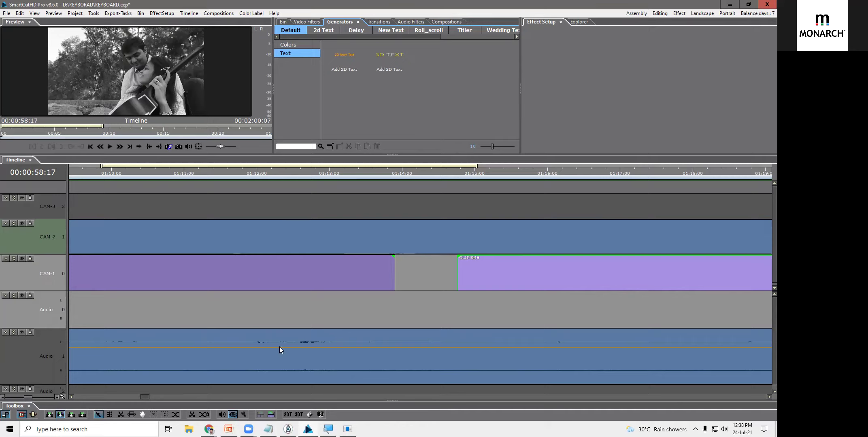
Step: Make CAM-3 the active track and place the playhead at 00:01:40:18 on the timeline
{"action": "left_click", "coordinate": [218, 200]}
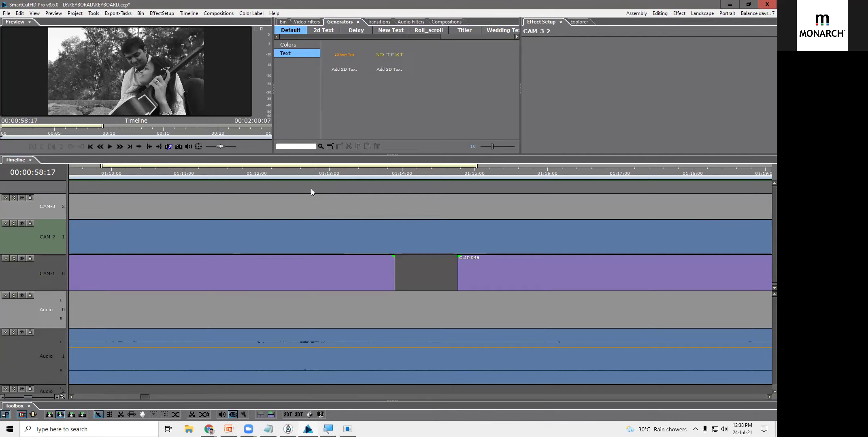
{"action": "scroll", "coordinate": [325, 259], "scroll_direction": "down", "scroll_amount": 3}
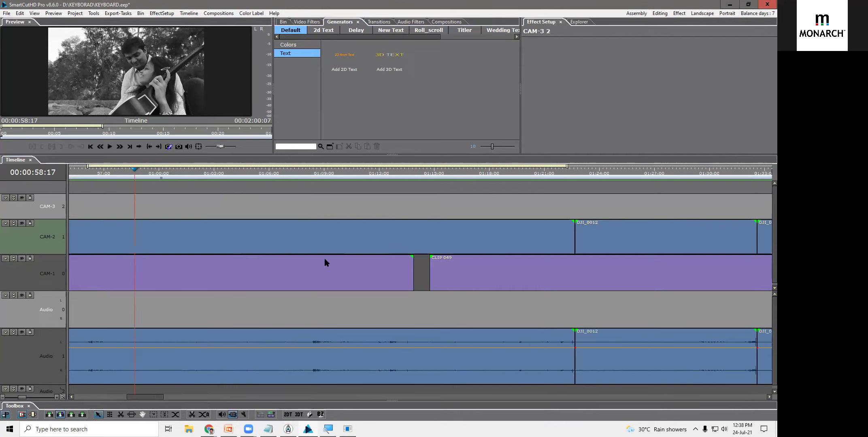
{"action": "scroll", "coordinate": [325, 262], "scroll_direction": "down", "scroll_amount": 2}
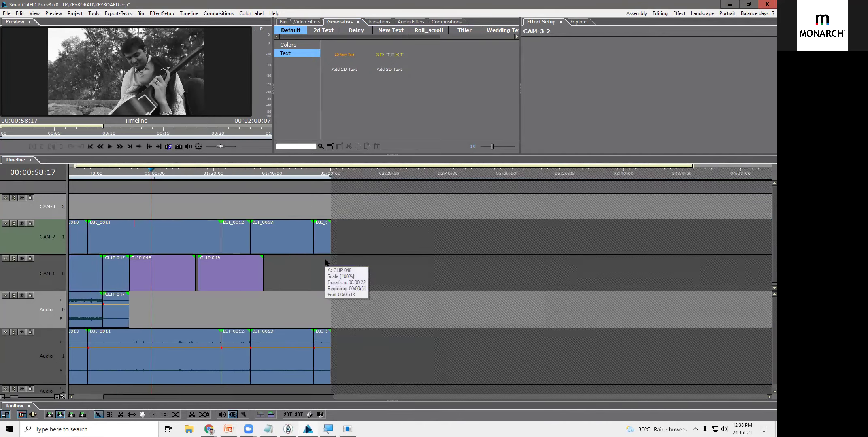
{"action": "left_click", "coordinate": [275, 178]}
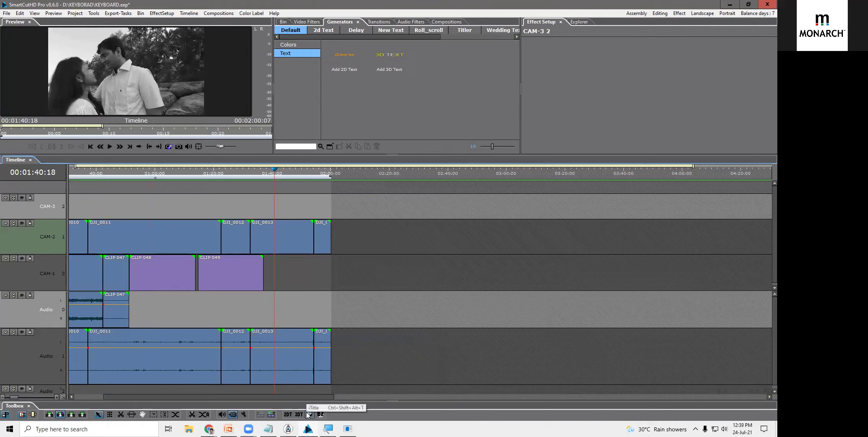
Step: Open the iTitle title editor to view it, close it again, and select the DJI_0013 clip on the timeline
{"action": "left_click", "coordinate": [308, 414]}
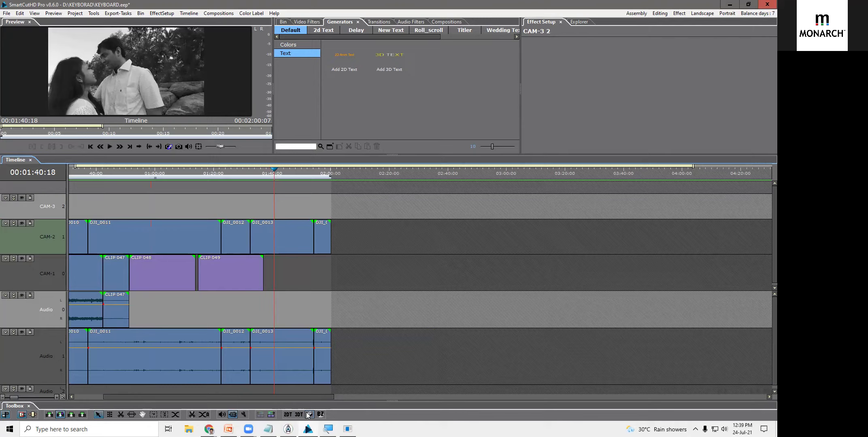
{"action": "left_click", "coordinate": [309, 414]}
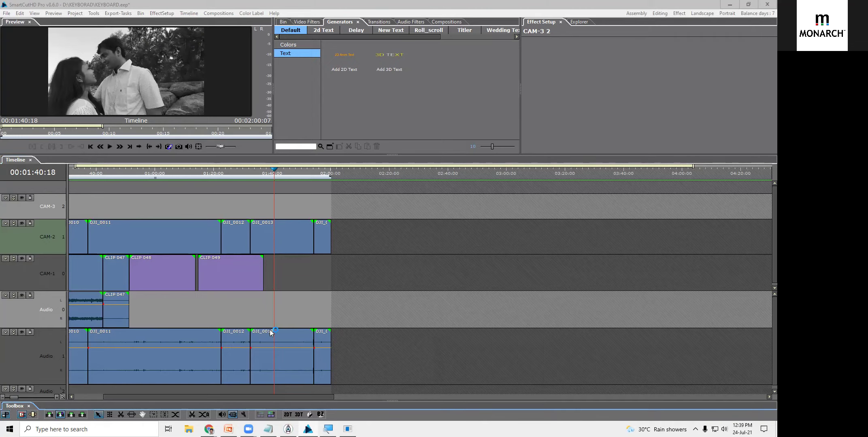
{"action": "key", "text": "t"}
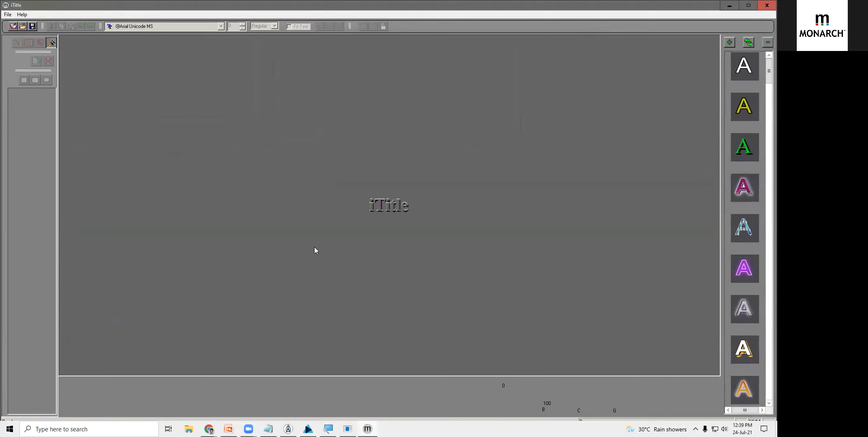
{"action": "left_click", "coordinate": [767, 5]}
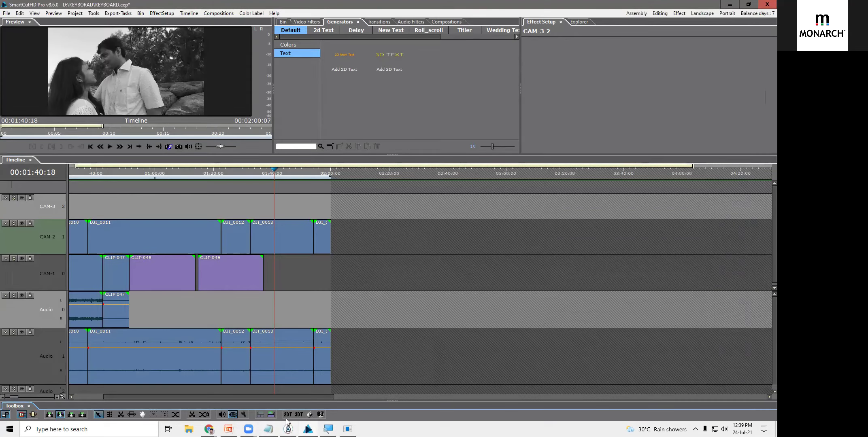
{"action": "left_click", "coordinate": [278, 356]}
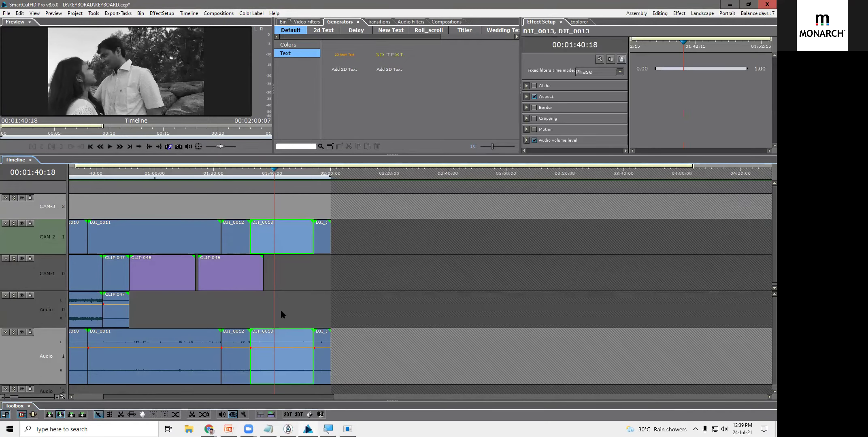
Step: Place the playhead at 00:01:39:12 and add a 3D text clip with the default text on CAM-3
{"action": "left_click", "coordinate": [271, 176]}
{"action": "left_click", "coordinate": [272, 301]}
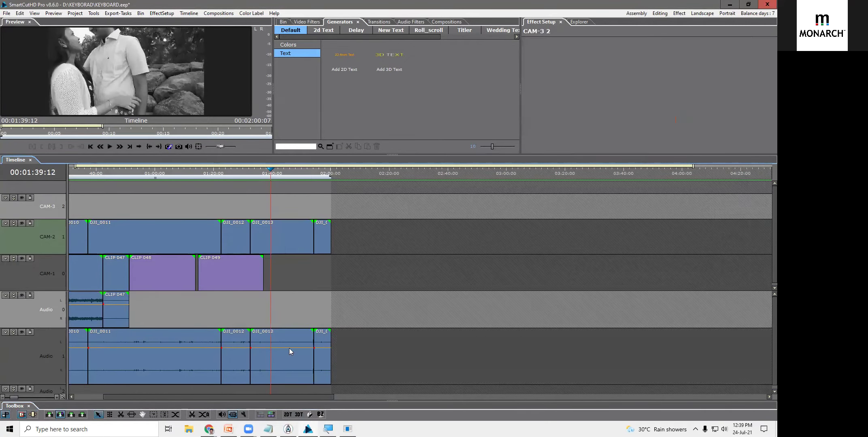
{"action": "left_click", "coordinate": [299, 415]}
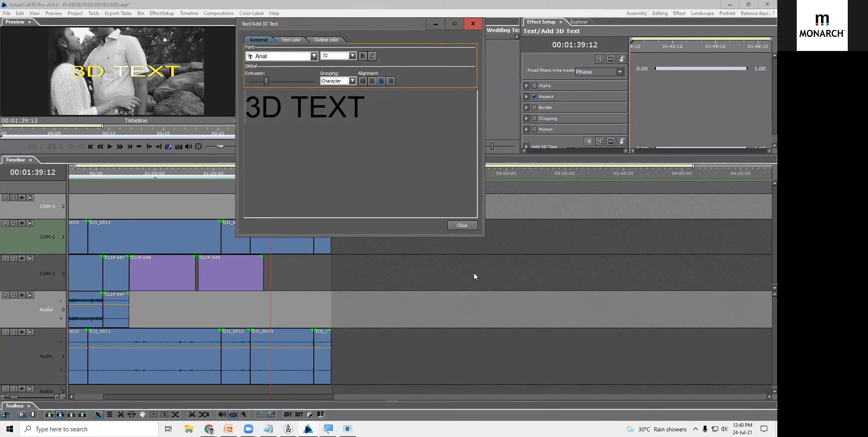
{"action": "left_click", "coordinate": [468, 227]}
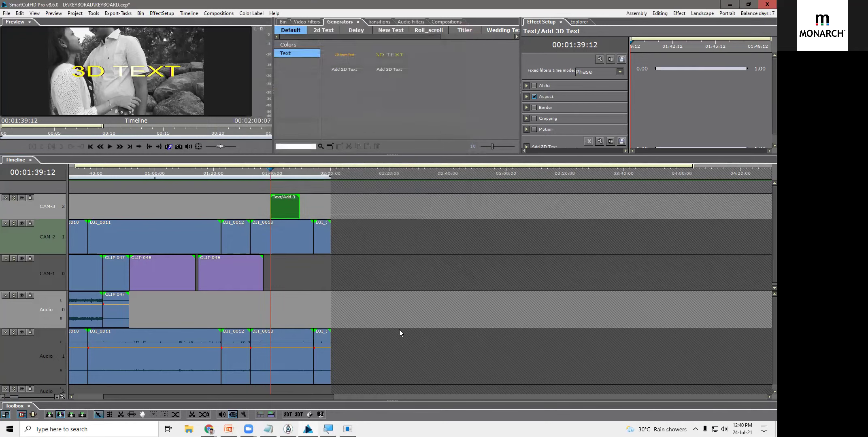
Step: Launch the ez aston editor and create a new blank page
{"action": "left_click", "coordinate": [319, 416]}
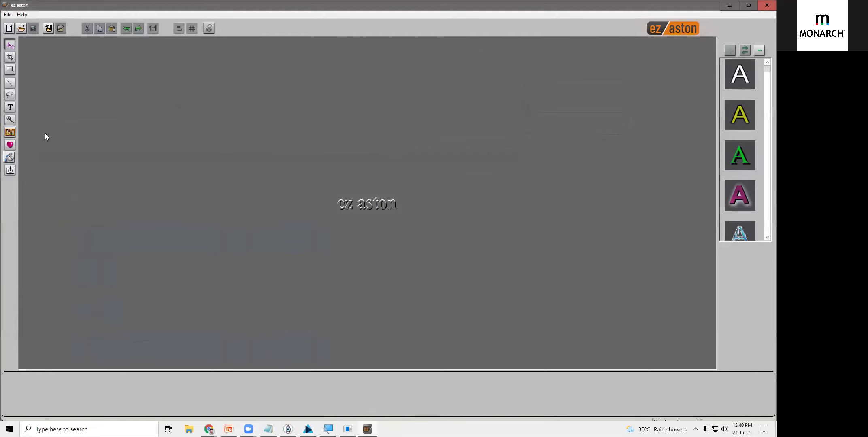
{"action": "left_click", "coordinate": [9, 29]}
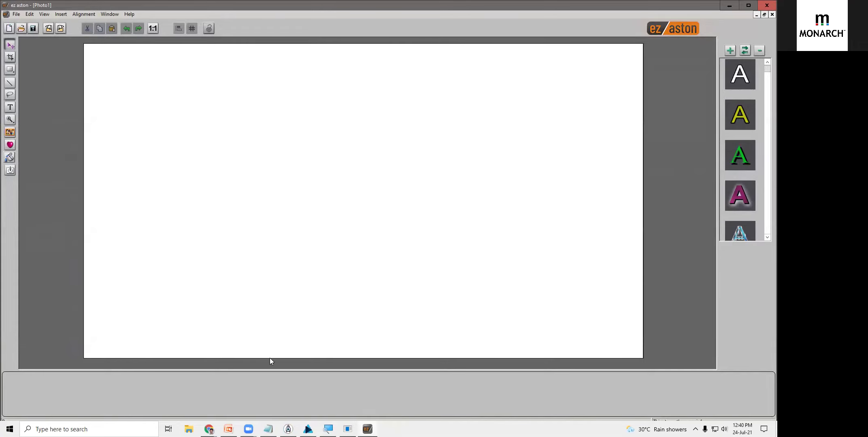
Step: Switch to File Explorer, look through the clip art folders in D:\Twister\ClipArt, and close the window
{"action": "left_click", "coordinate": [188, 429]}
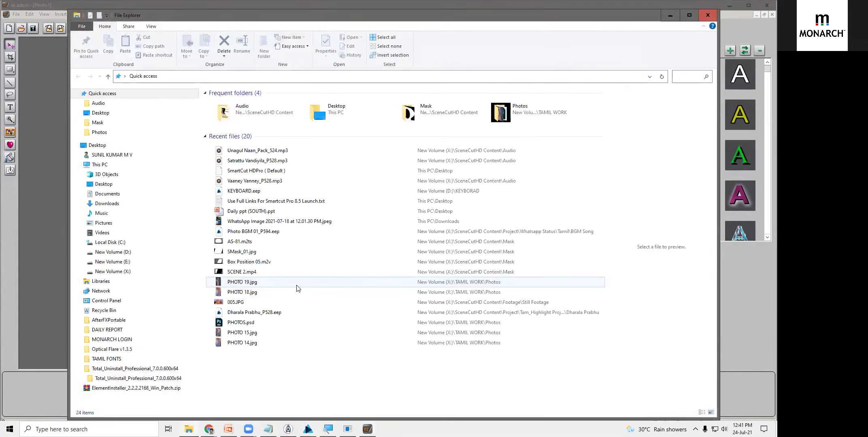
{"action": "left_click", "coordinate": [125, 254]}
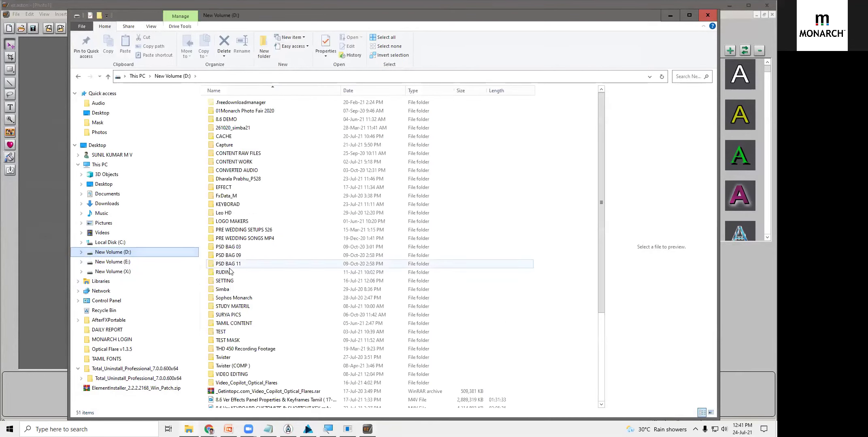
{"action": "double_click", "coordinate": [225, 358]}
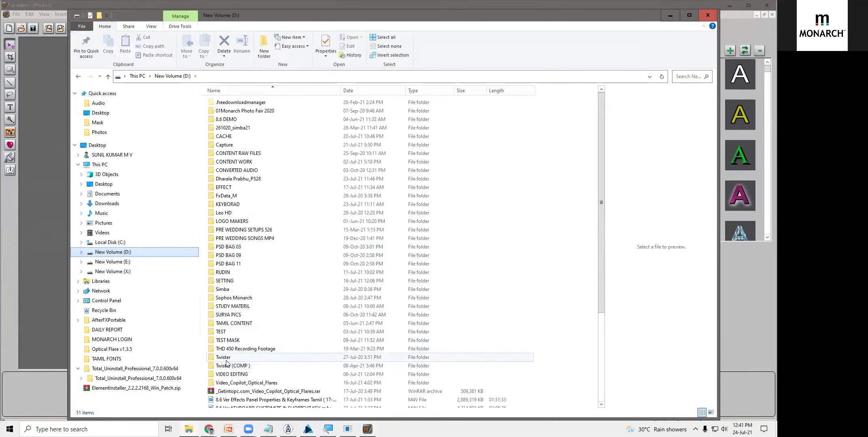
{"action": "double_click", "coordinate": [237, 170]}
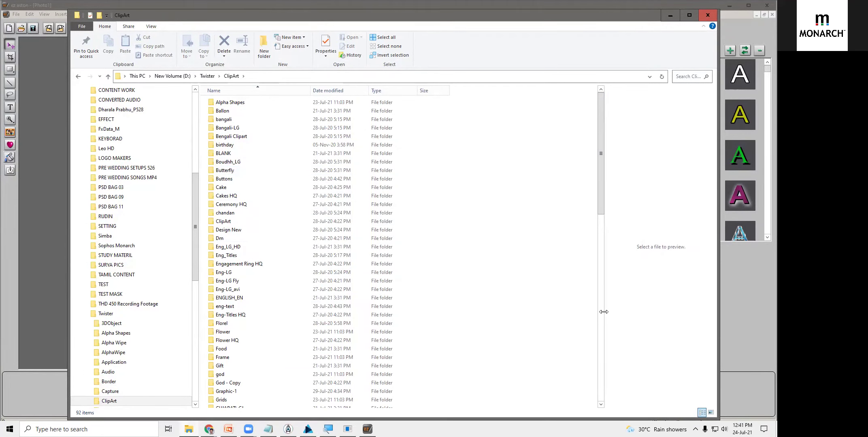
{"action": "left_click_drag", "start_coordinate": [600, 153], "coordinate": [616, 182]}
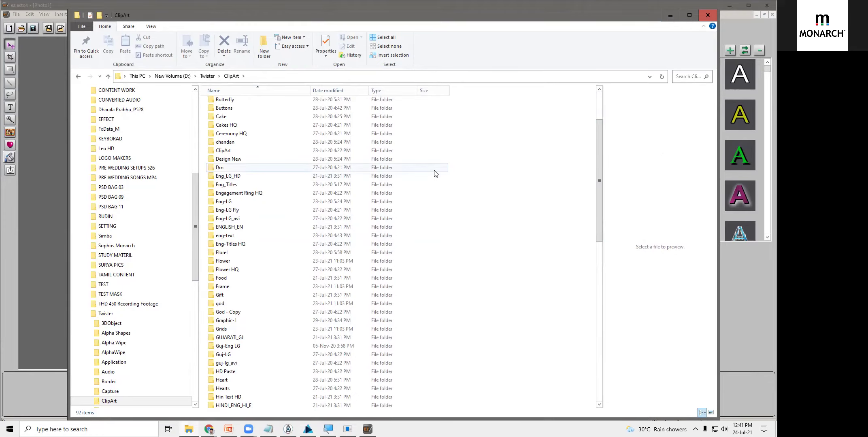
{"action": "left_click", "coordinate": [707, 15]}
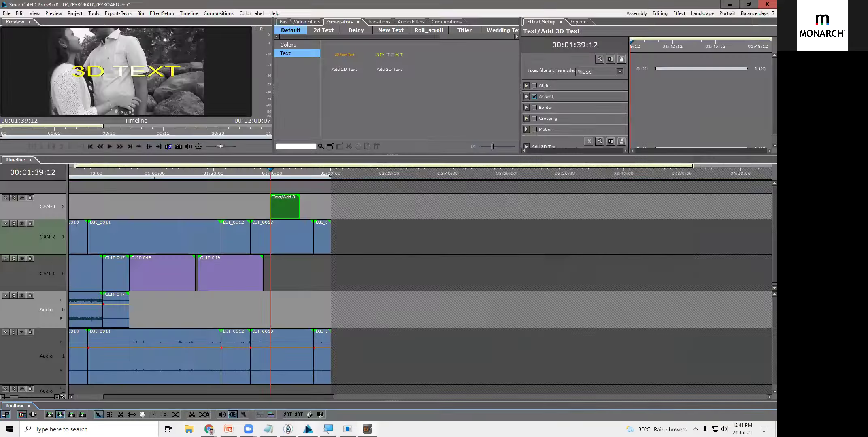
Step: Add a 2D text clip with default settings on CAM-3 at 00:01:52:12 and scrub through it to 00:02:02:01
{"action": "left_click_drag", "start_coordinate": [275, 170], "coordinate": [309, 181]}
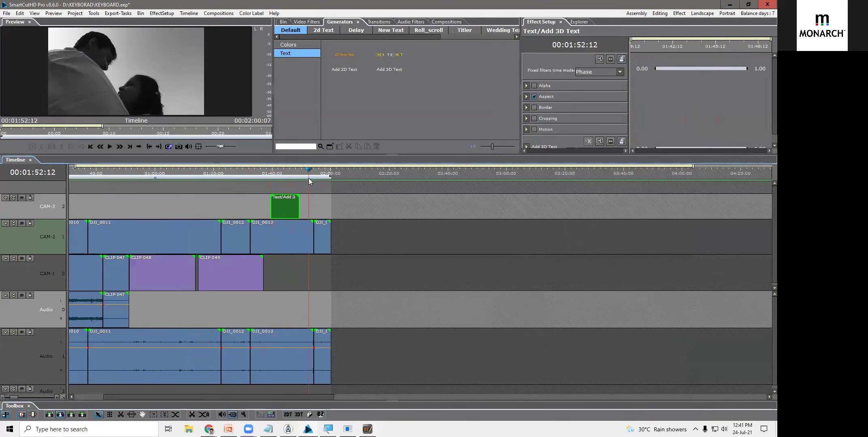
{"action": "left_click", "coordinate": [316, 206]}
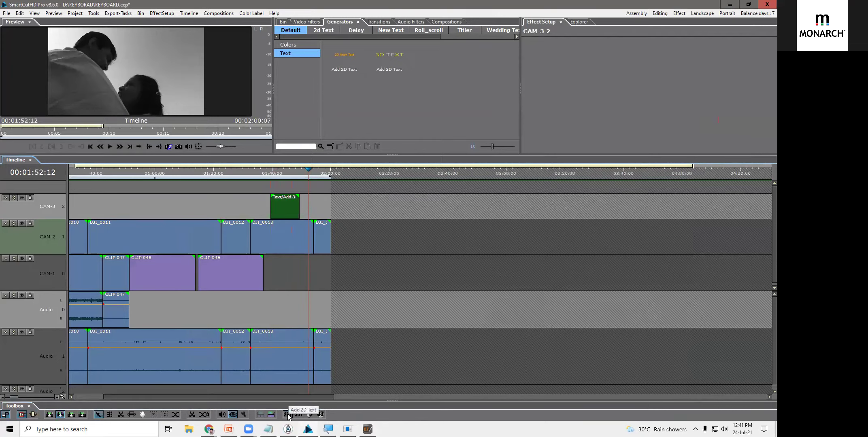
{"action": "left_click_drag", "start_coordinate": [288, 416], "coordinate": [326, 208]}
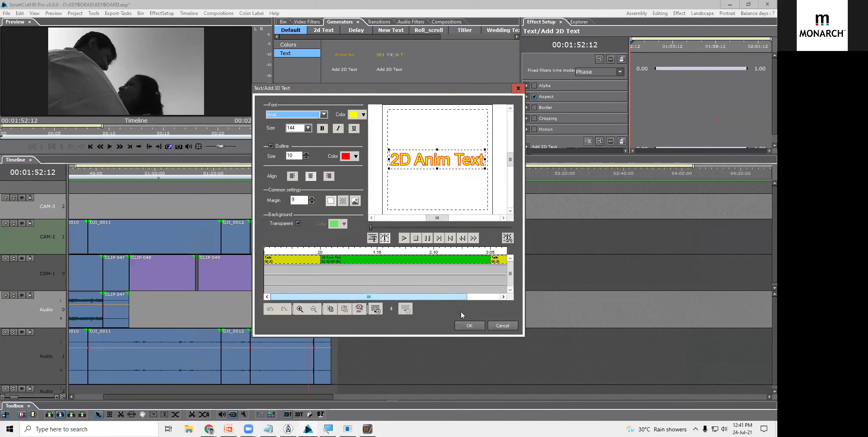
{"action": "left_click", "coordinate": [478, 327]}
{"action": "left_click_drag", "start_coordinate": [310, 170], "coordinate": [337, 178]}
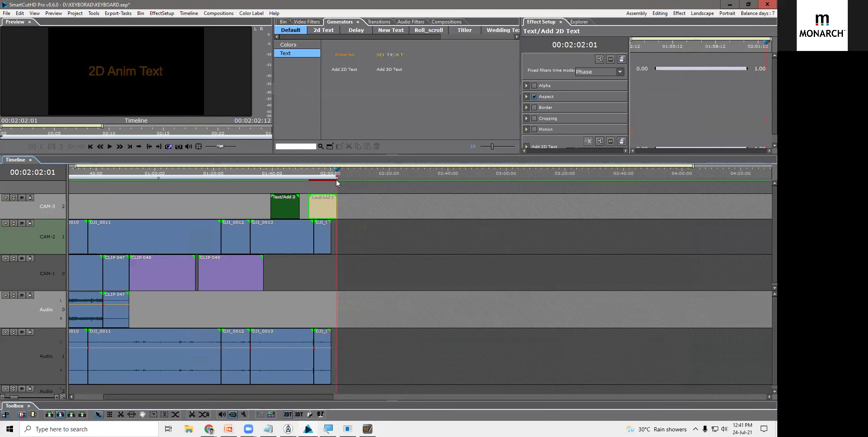
Step: Launch iTitle and create a new title with the Blank Page option applied to all pages
{"action": "left_click", "coordinate": [310, 414]}
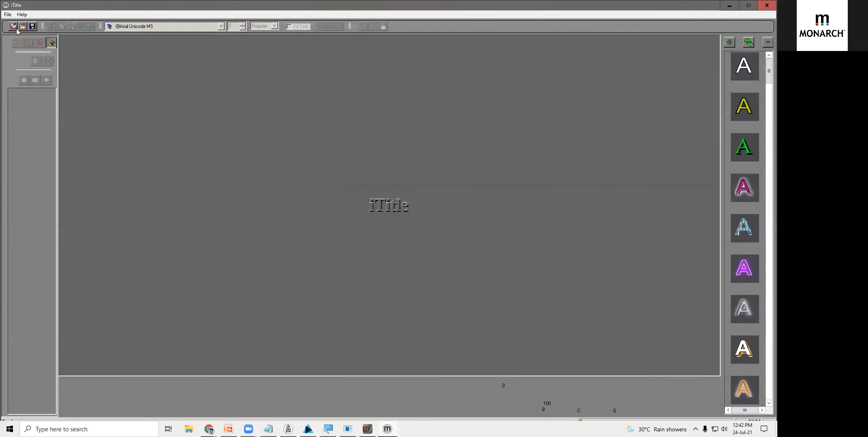
{"action": "left_click", "coordinate": [16, 28]}
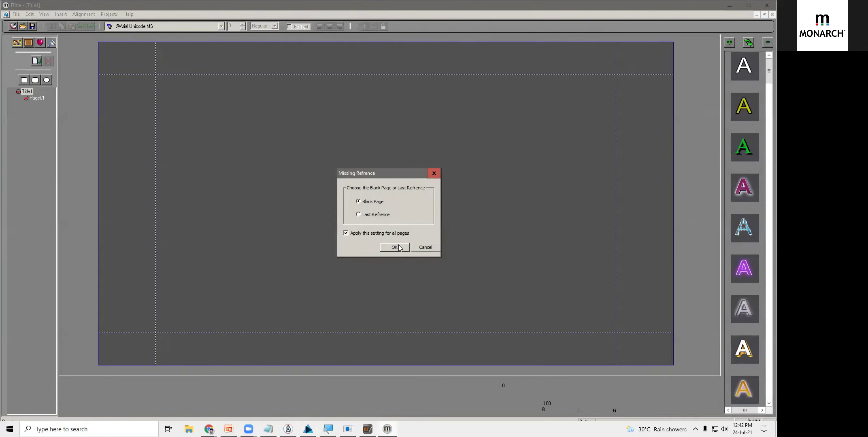
{"action": "left_click", "coordinate": [395, 247]}
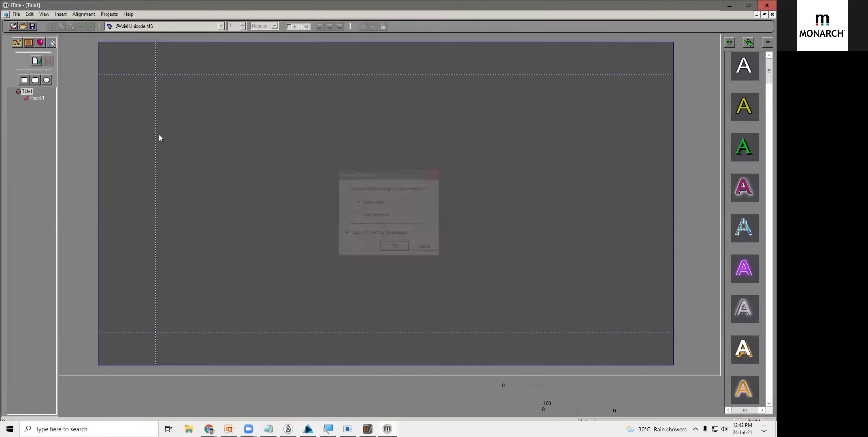
Step: Enter the trial text "abc" on the title page, erase it, and close iTitle
{"action": "left_click", "coordinate": [254, 159]}
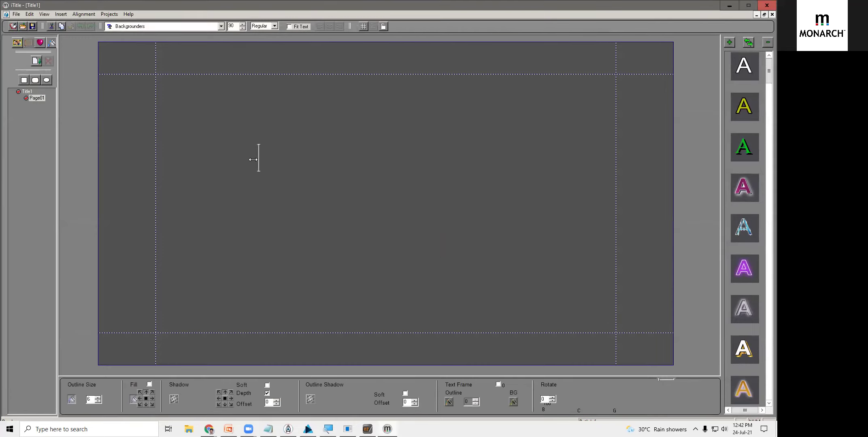
{"action": "type", "text": "abc"}
{"action": "key", "text": "BackSpace"}
{"action": "key", "text": "BackSpace"}
{"action": "key", "text": "BackSpace"}
{"action": "left_click", "coordinate": [766, 4]}
{"action": "left_click", "coordinate": [393, 236]}
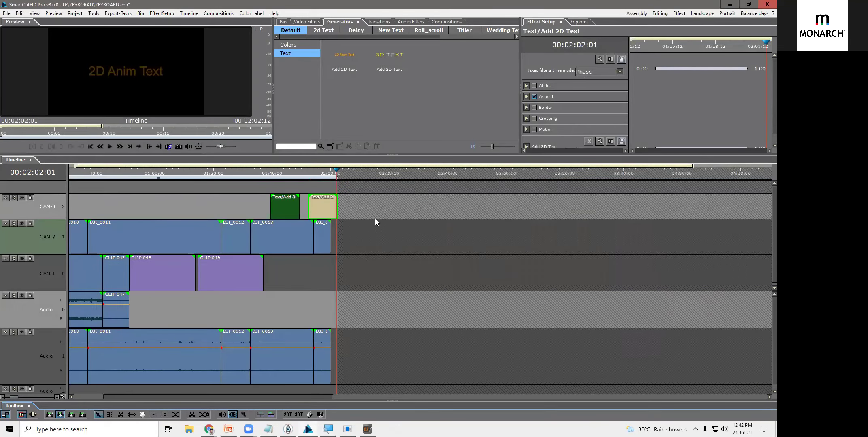
Step: Reopen the ez aston editor, create another blank page, and open the photo selection dialog
{"action": "left_click", "coordinate": [320, 414]}
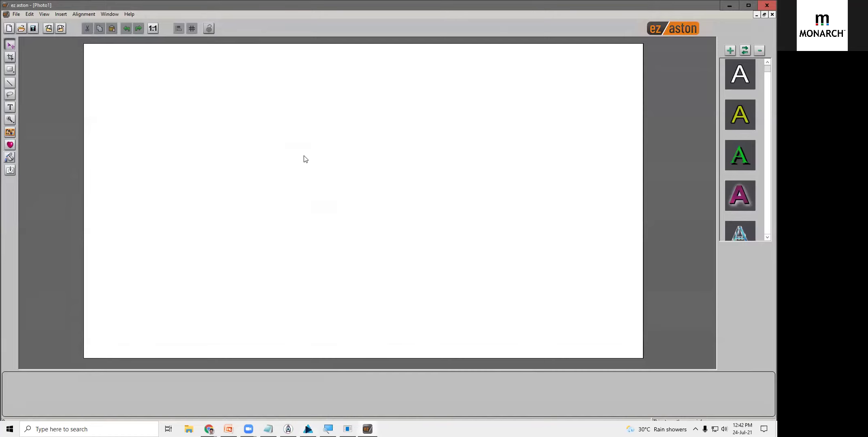
{"action": "left_click", "coordinate": [9, 28]}
{"action": "left_click", "coordinate": [10, 133]}
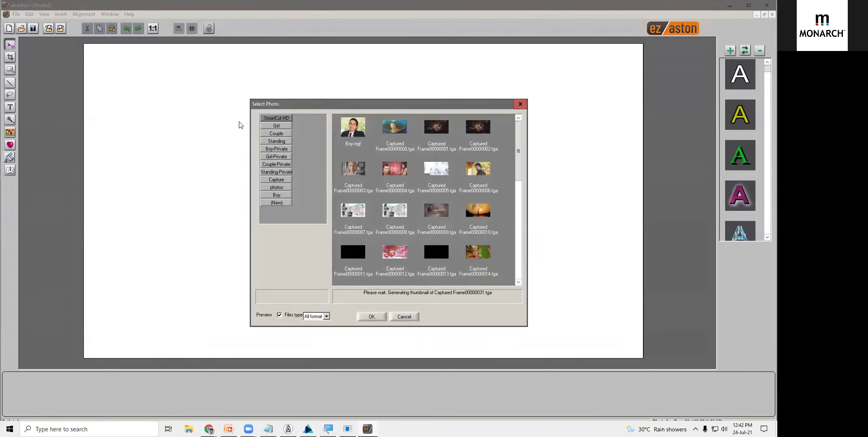
Step: Browse the Boy-Private, Girl, Standing-Private and Capture photo categories for a couple photo
{"action": "left_click", "coordinate": [268, 150]}
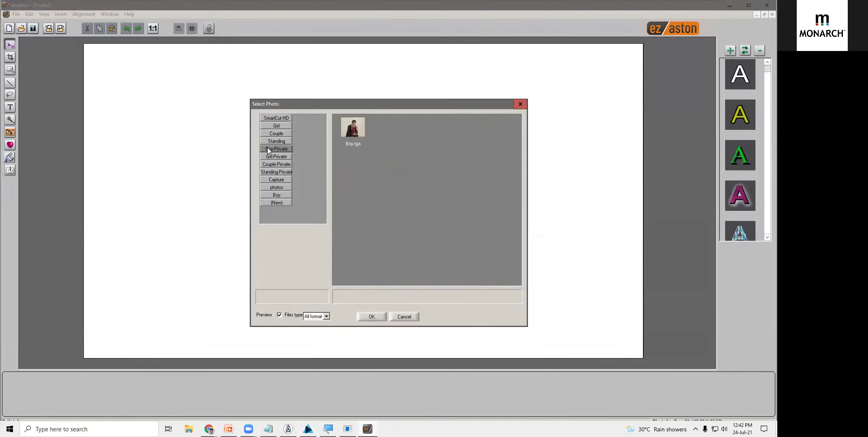
{"action": "left_click", "coordinate": [283, 126]}
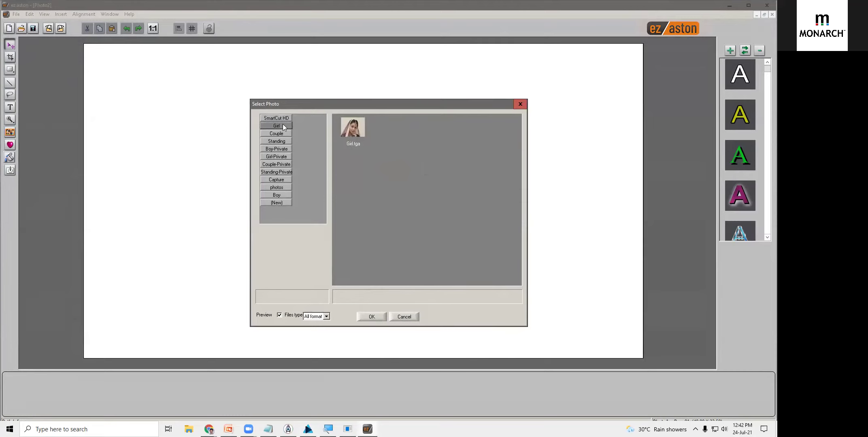
{"action": "left_click", "coordinate": [284, 172]}
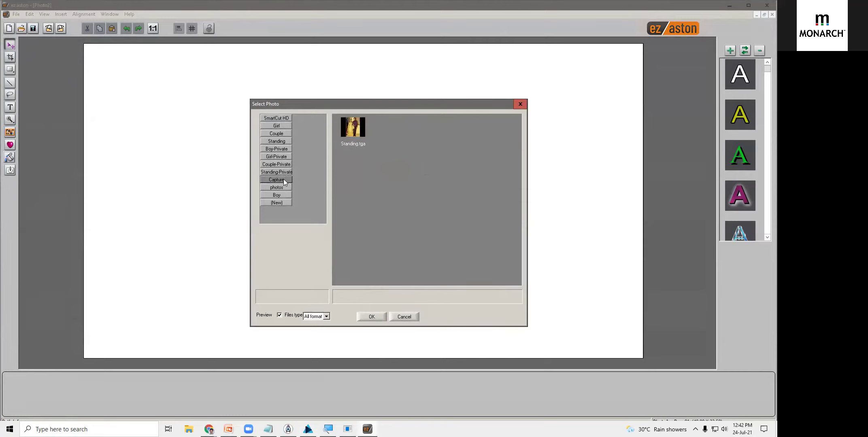
{"action": "left_click", "coordinate": [284, 180]}
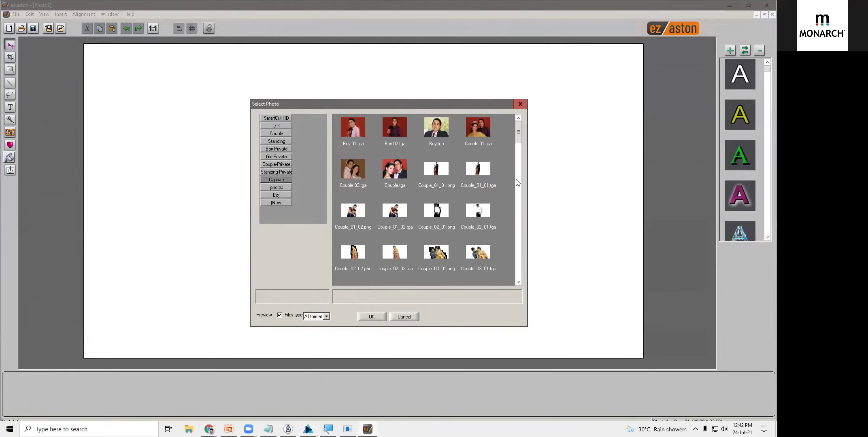
{"action": "left_click", "coordinate": [392, 178]}
{"action": "mouse_move", "coordinate": [516, 135]}
{"action": "left_mouse_down"}
{"action": "mouse_move", "coordinate": [509, 271]}
{"action": "mouse_move", "coordinate": [519, 149]}
{"action": "left_mouse_up"}
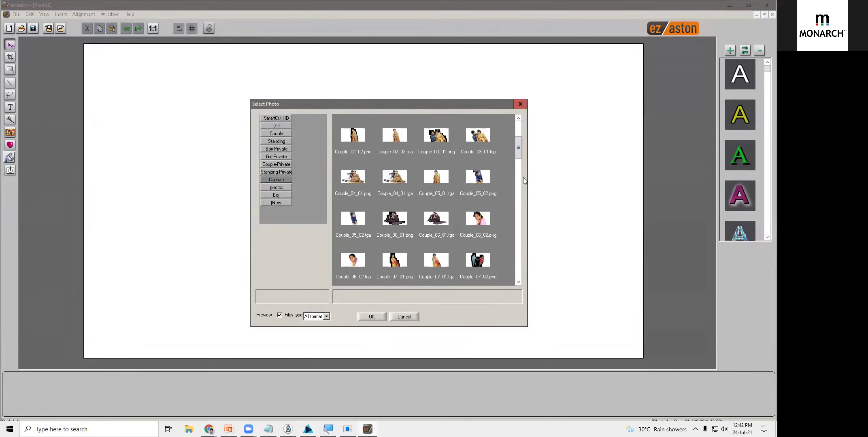
{"action": "scroll", "coordinate": [463, 157], "scroll_direction": "up", "scroll_amount": 3}
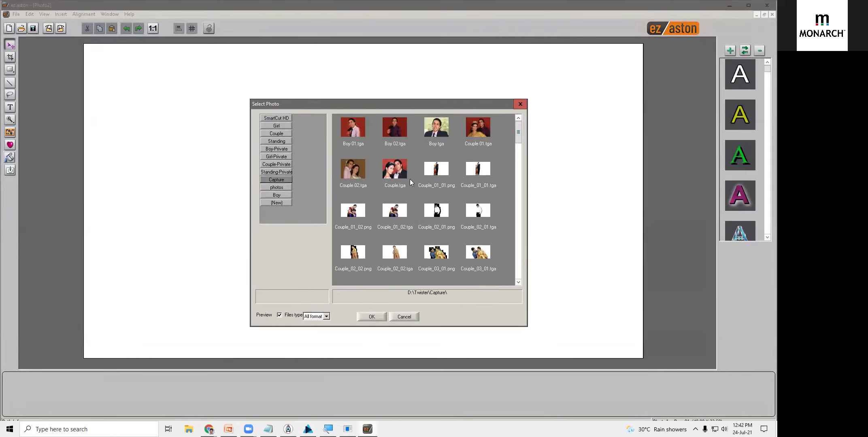
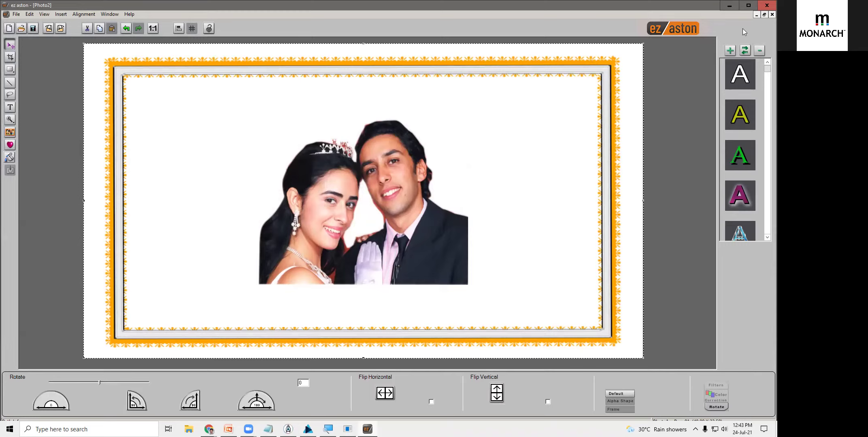
Step: Close the ez aston editor with the framed couple layout and answer the closing prompt
{"action": "left_click", "coordinate": [767, 6]}
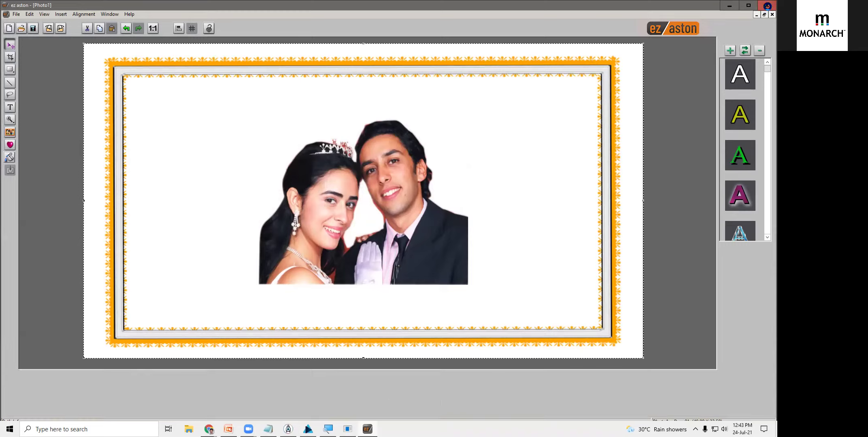
{"action": "left_click", "coordinate": [384, 235]}
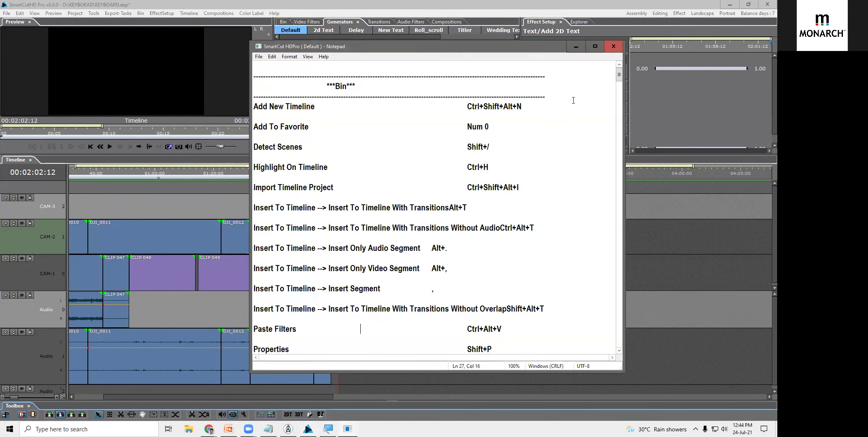
Step: Look through the SmartCut HDPro keyboard shortcut list in Notepad down to the shuttle commands, and minimise it
{"action": "left_click", "coordinate": [617, 94]}
{"action": "left_click_drag", "start_coordinate": [617, 95], "coordinate": [570, 156]}
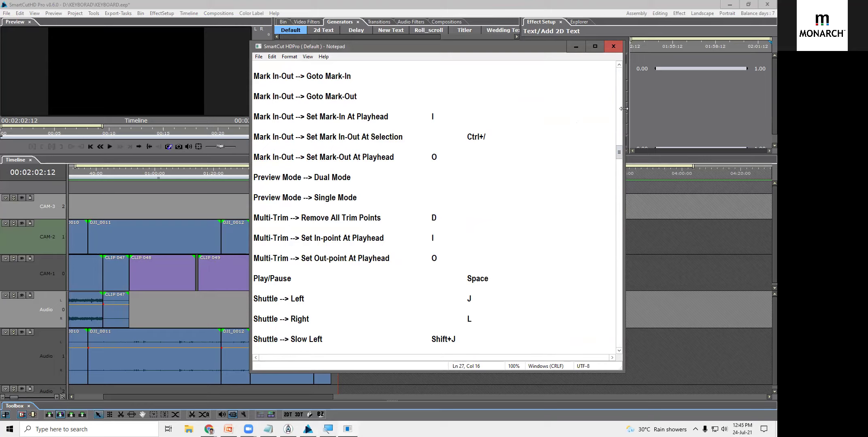
{"action": "left_click", "coordinate": [575, 46]}
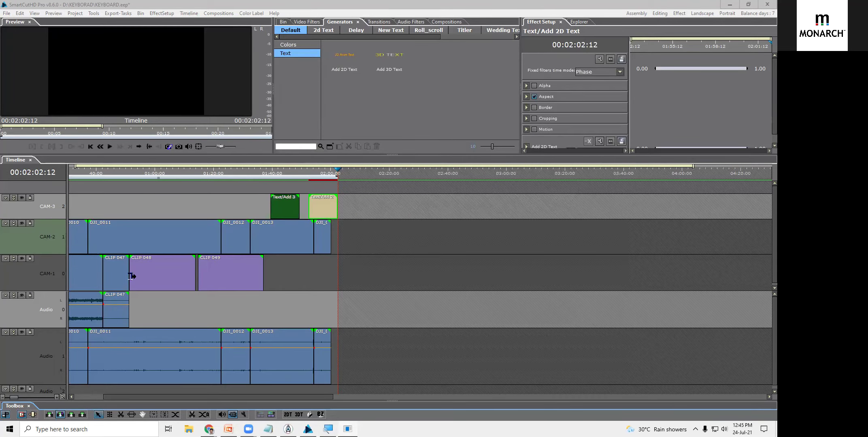
Step: Select the DJI_0011 clip on CAM-2, and switch the selection to the CAM-2 track itself
{"action": "left_click_drag", "start_coordinate": [168, 396], "coordinate": [71, 387]}
{"action": "left_click", "coordinate": [200, 240]}
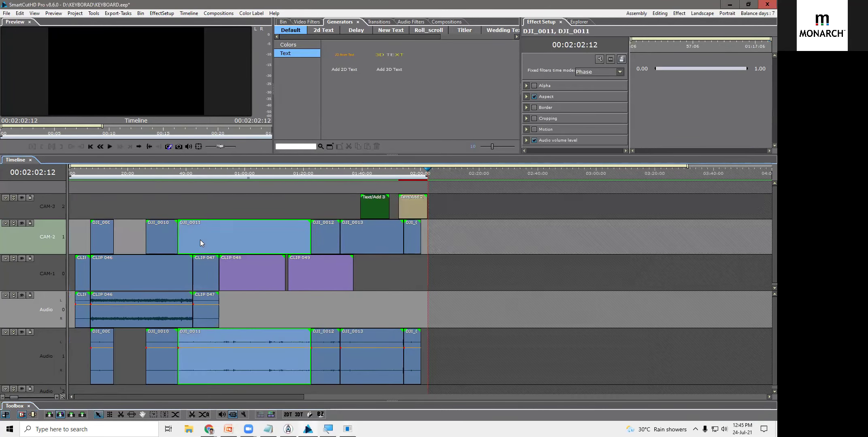
{"action": "left_click", "coordinate": [125, 185]}
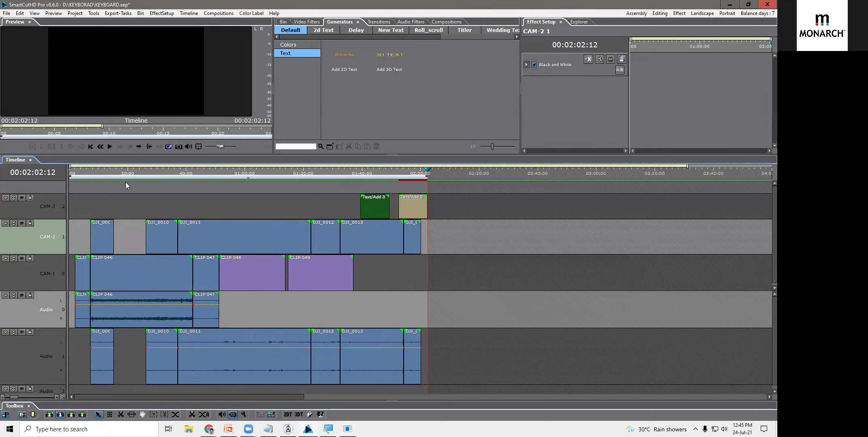
Step: Compare the commands offered for the empty gap on CAM-2 with those offered for the DJI_0011 clip
{"action": "right_click", "coordinate": [132, 228]}
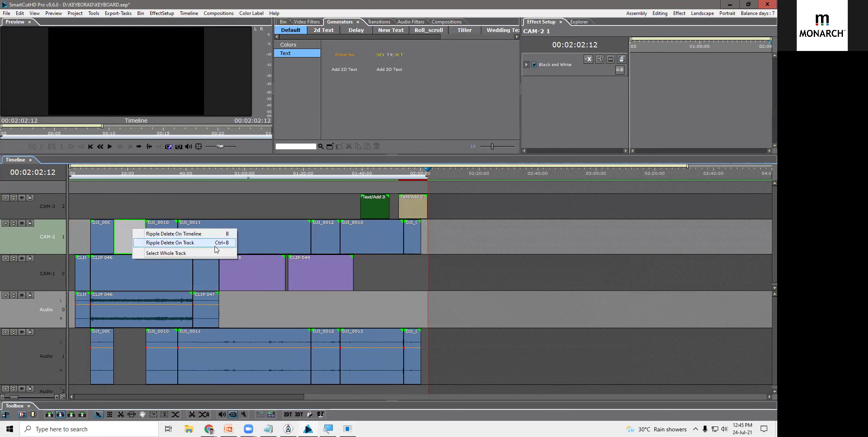
{"action": "left_click", "coordinate": [191, 199]}
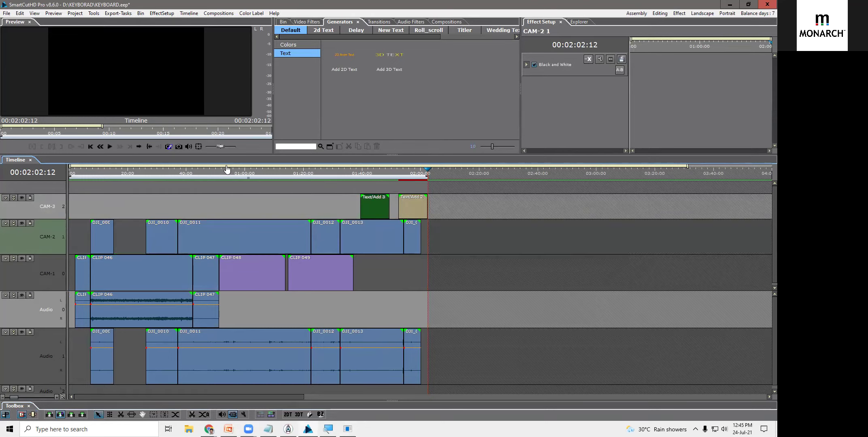
{"action": "left_click", "coordinate": [239, 242]}
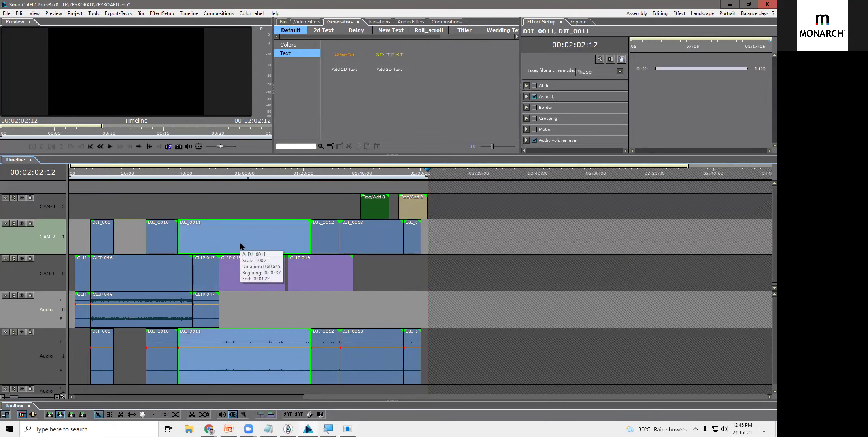
{"action": "right_click", "coordinate": [239, 241]}
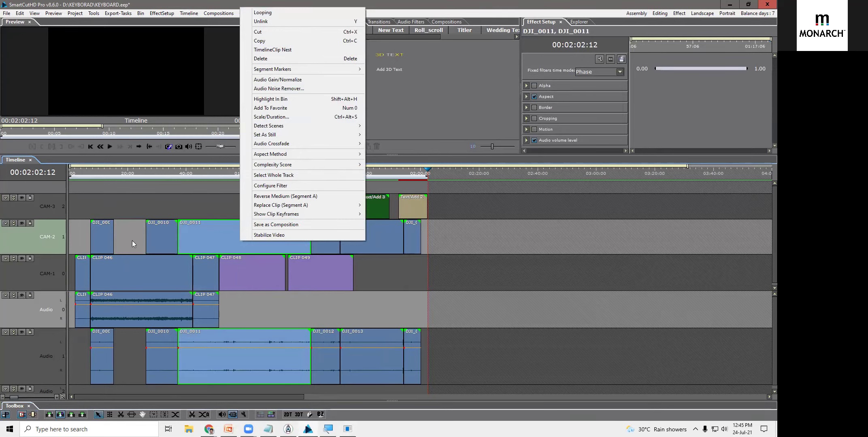
Step: Delete all video, text and audio clips from every track of the timeline
{"action": "left_click", "coordinate": [112, 199]}
{"action": "left_click_drag", "start_coordinate": [81, 205], "coordinate": [436, 348]}
{"action": "key", "text": "Delete"}
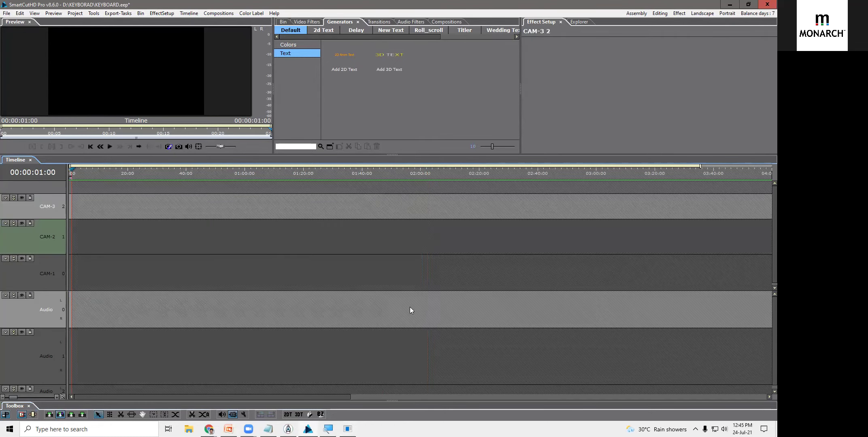
Step: Add a new folder named BG to the Keyboard project's bin
{"action": "left_click", "coordinate": [283, 22]}
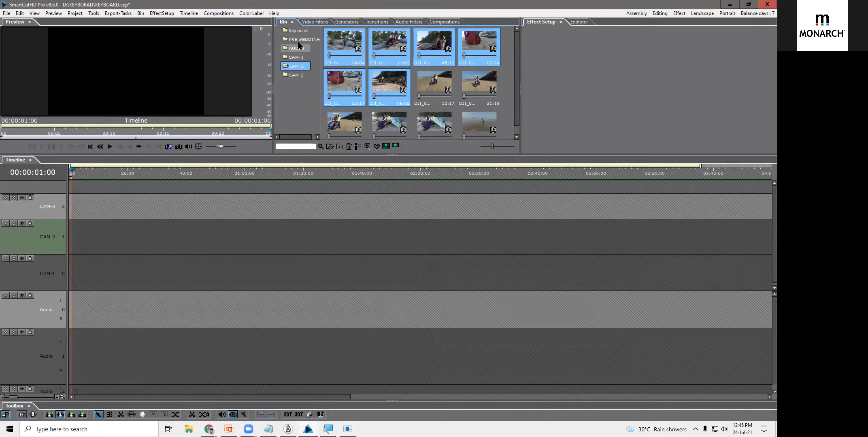
{"action": "left_click", "coordinate": [299, 32]}
{"action": "right_click", "coordinate": [305, 111]}
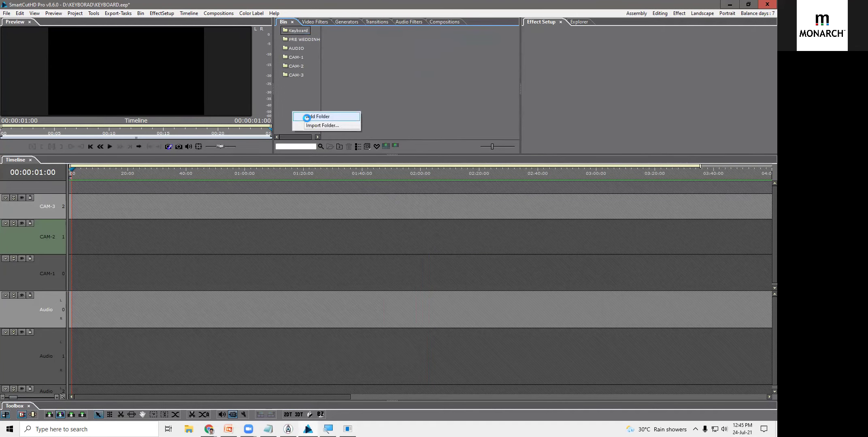
{"action": "left_click", "coordinate": [310, 115]}
{"action": "type", "text": "G"}
{"action": "key", "text": "BackSpace"}
{"action": "key", "text": "BackSpace"}
{"action": "type", "text": "BG"}
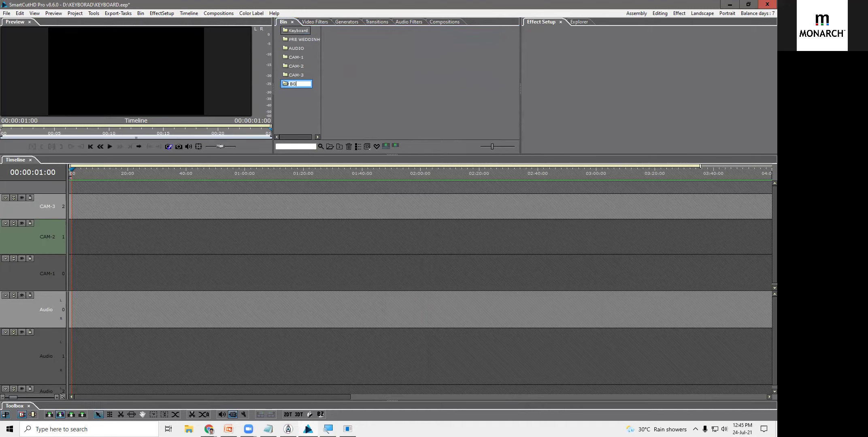
{"action": "key", "text": "Return"}
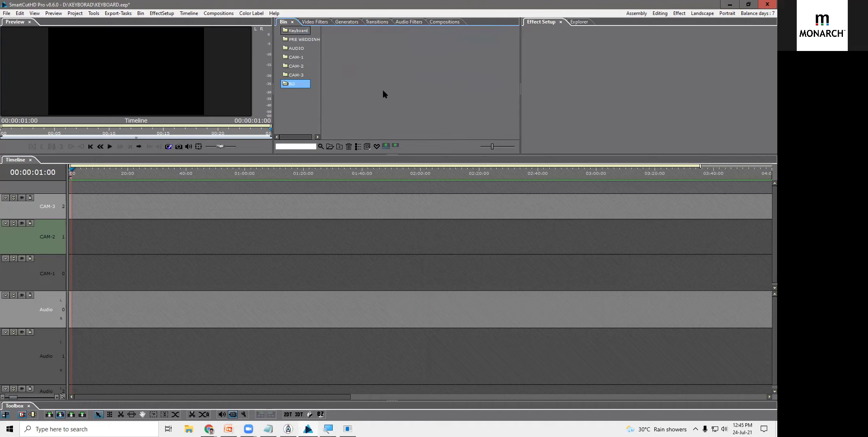
Step: Start importing media into the BG folder and go to the SceneCutHD Content directory on New Volume (X:)
{"action": "right_click", "coordinate": [366, 87]}
{"action": "left_click", "coordinate": [407, 90]}
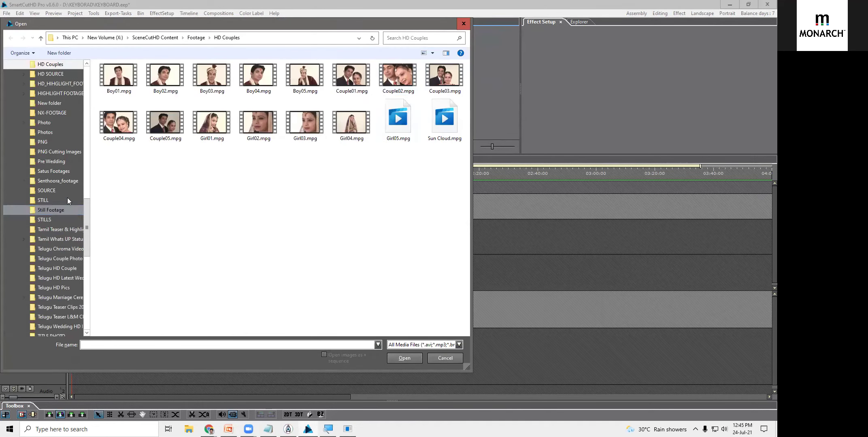
{"action": "left_click", "coordinate": [21, 123]}
{"action": "left_click", "coordinate": [22, 122]}
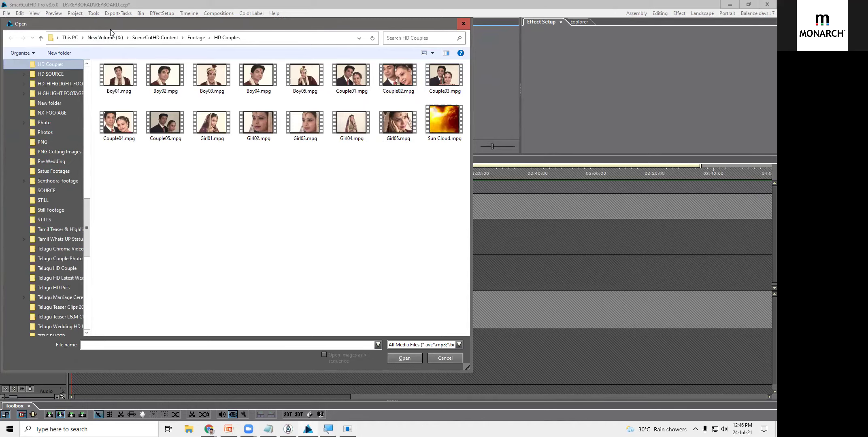
{"action": "left_click_drag", "start_coordinate": [115, 31], "coordinate": [238, 61]}
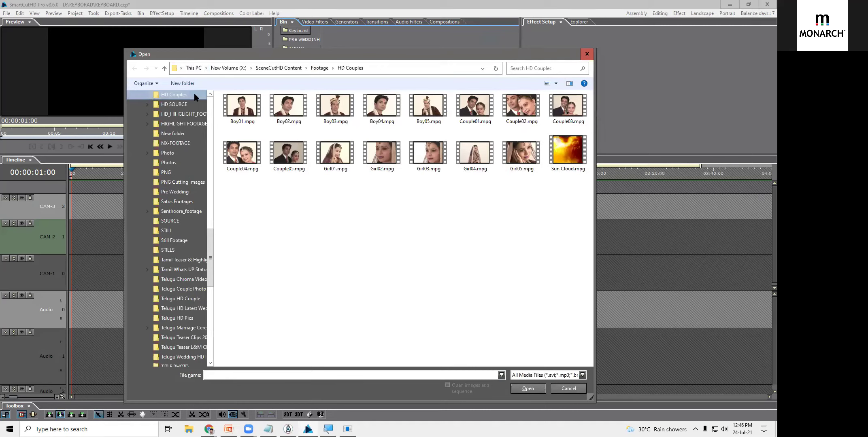
{"action": "left_click", "coordinate": [275, 69]}
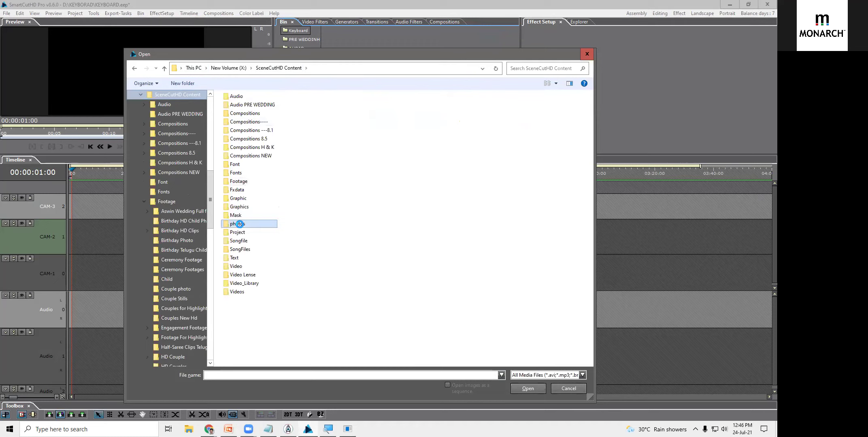
{"action": "double_click", "coordinate": [239, 233]}
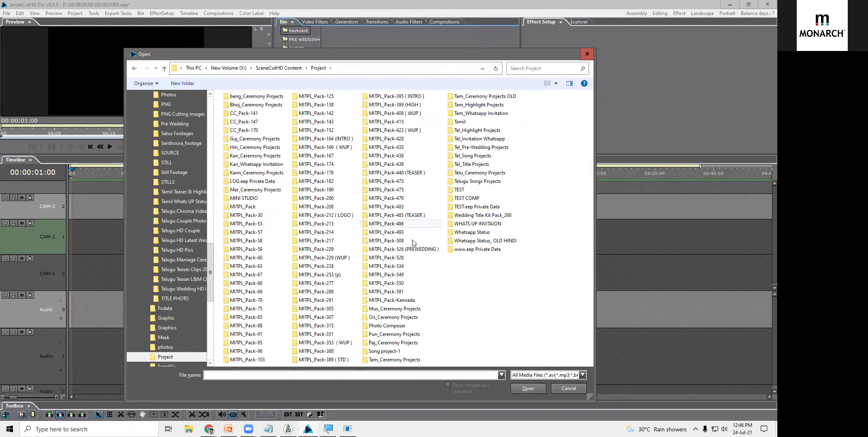
{"action": "key", "text": "BackSpace"}
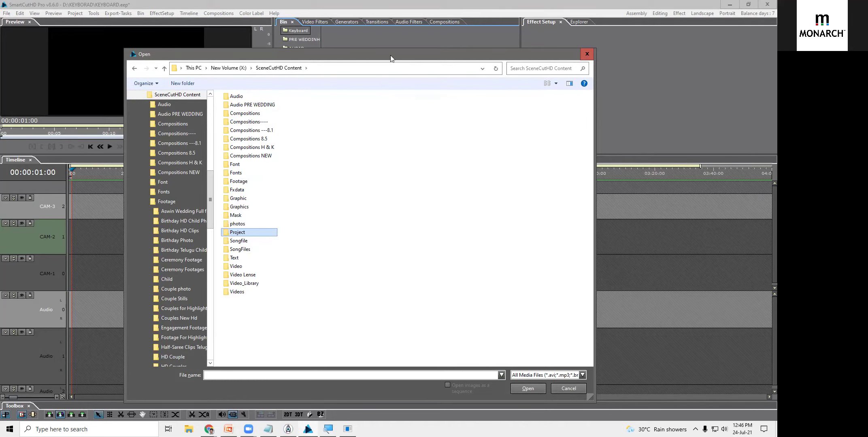
{"action": "left_click_drag", "start_coordinate": [390, 55], "coordinate": [376, 47]}
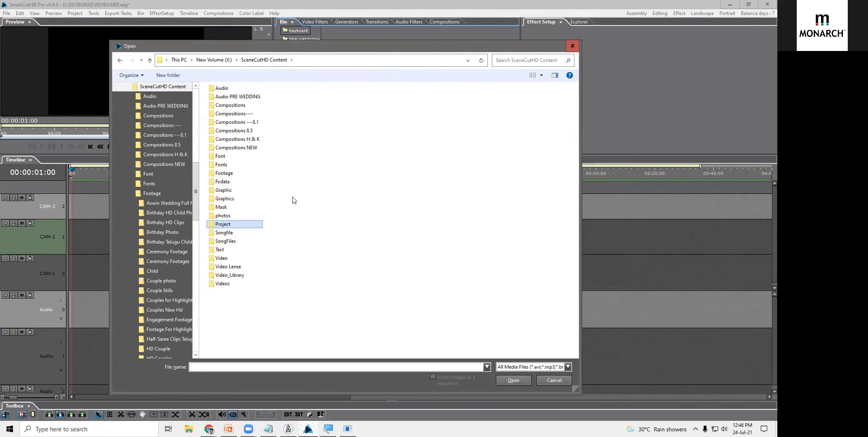
Step: Import 001.avi from the Video directory into the BG folder
{"action": "double_click", "coordinate": [222, 258]}
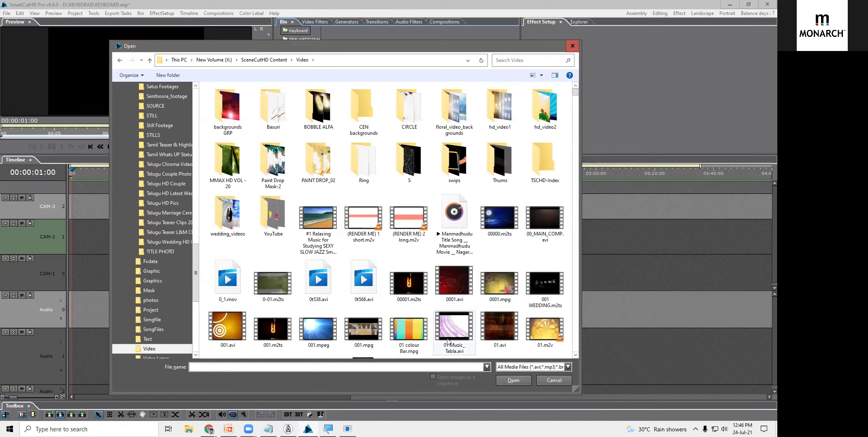
{"action": "left_click", "coordinate": [239, 322]}
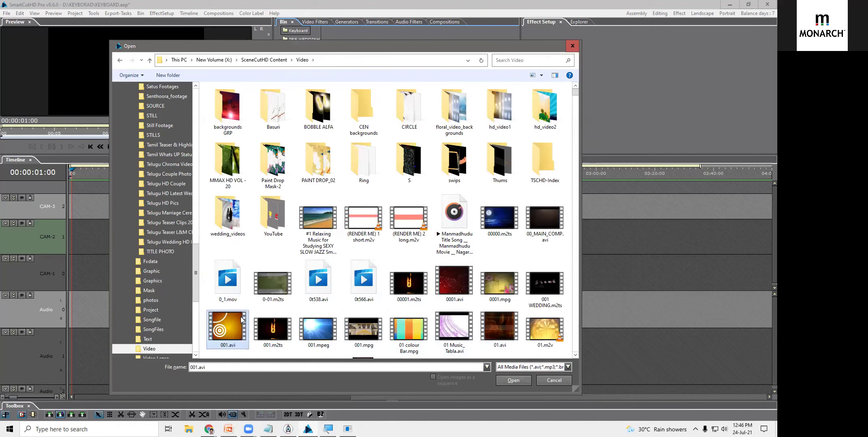
{"action": "left_click", "coordinate": [522, 381]}
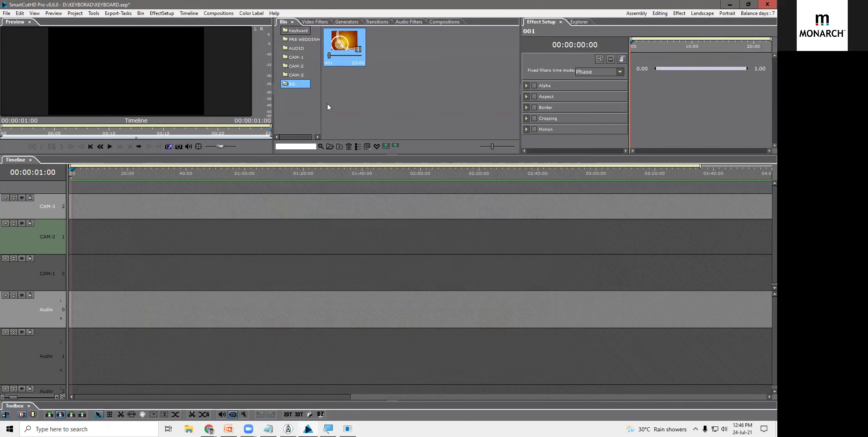
{"action": "left_click", "coordinate": [28, 234]}
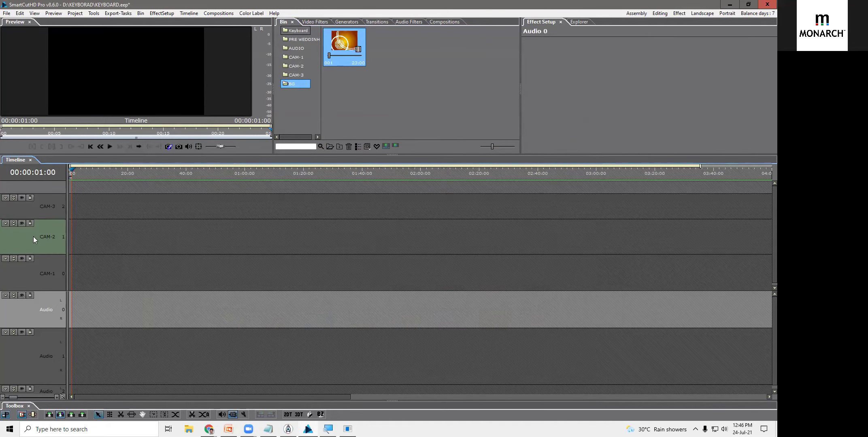
{"action": "right_click", "coordinate": [33, 237]}
{"action": "left_click", "coordinate": [62, 251]}
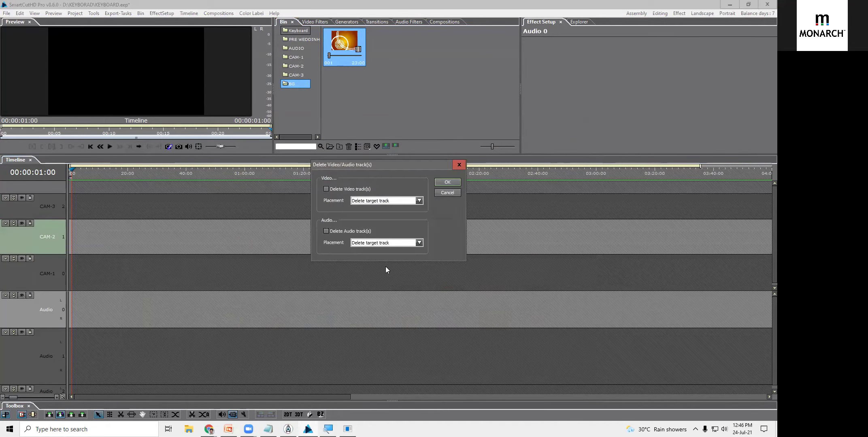
{"action": "left_click", "coordinate": [459, 184]}
Step: Remove the Black and White filter from the CAM-2 track
{"action": "left_click", "coordinate": [49, 205]}
{"action": "left_click", "coordinate": [50, 241]}
{"action": "right_click", "coordinate": [49, 238]}
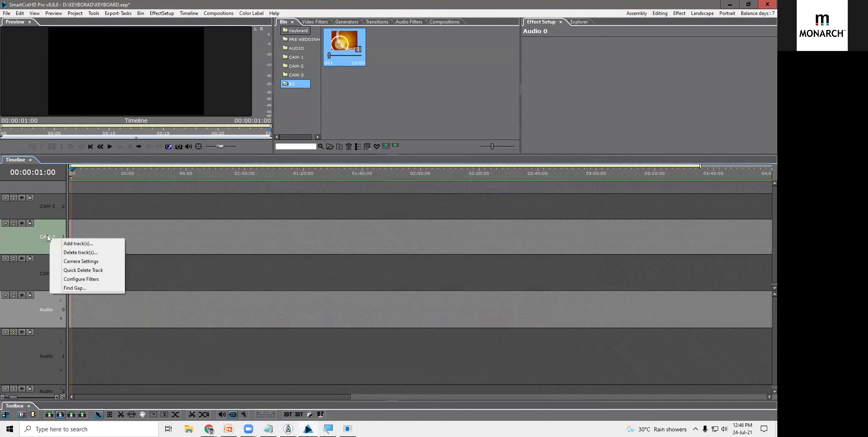
{"action": "left_click", "coordinate": [81, 279]}
{"action": "left_click", "coordinate": [393, 151]}
{"action": "left_click", "coordinate": [485, 162]}
{"action": "left_click", "coordinate": [447, 286]}
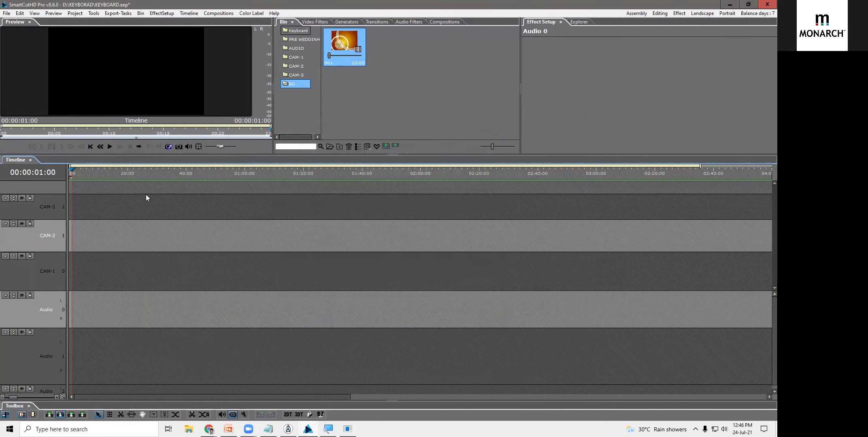
Step: Place the 001 clip from the BG folder near the start of CAM-1 and dismiss the preset message
{"action": "left_click", "coordinate": [56, 283]}
{"action": "left_click", "coordinate": [347, 48]}
{"action": "left_click_drag", "start_coordinate": [347, 48], "coordinate": [76, 281]}
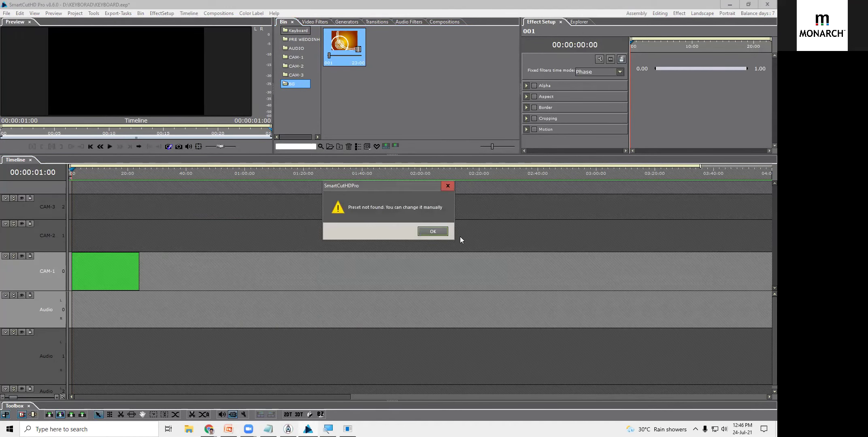
{"action": "left_click", "coordinate": [443, 230]}
Step: Scrub into the 001 clip on the timeline and play it towards its end
{"action": "left_click_drag", "start_coordinate": [75, 175], "coordinate": [117, 183]}
{"action": "key", "text": "space"}
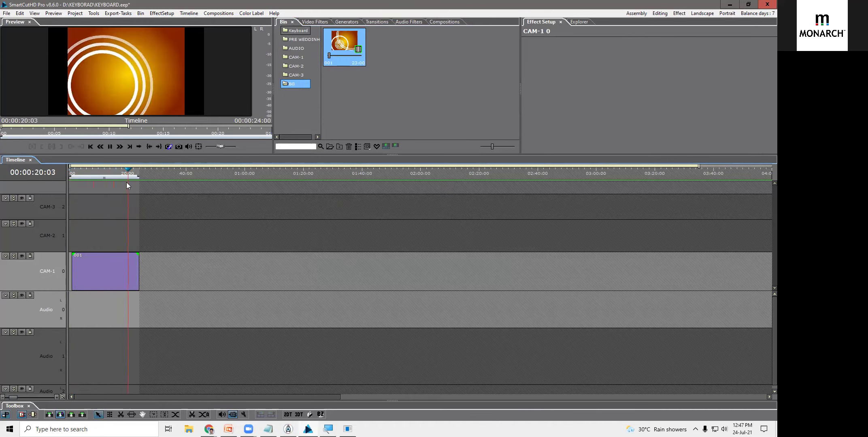
{"action": "key", "text": "space"}
{"action": "key", "text": "space"}
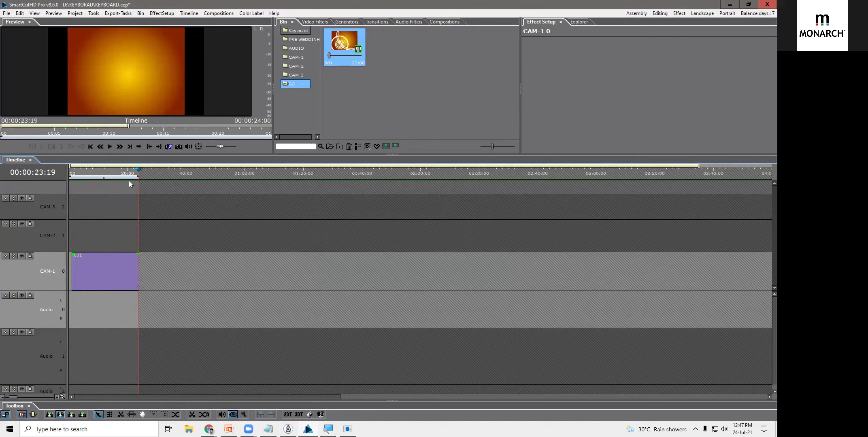
Step: Paste a copy of the 001 clip directly after the original on CAM-1, and delete that copy
{"action": "left_click", "coordinate": [105, 268]}
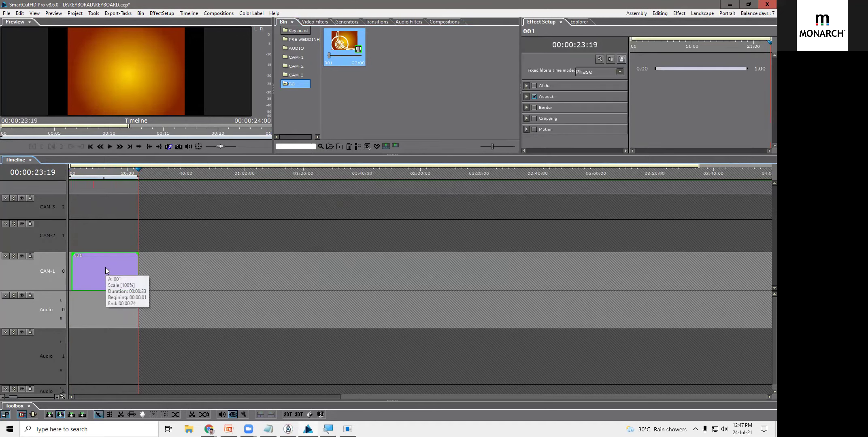
{"action": "left_click", "coordinate": [148, 275]}
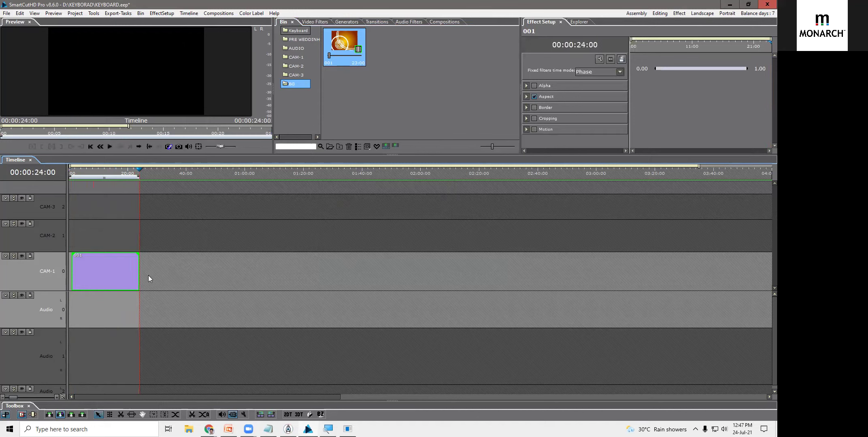
{"action": "key", "text": "ctrl+v"}
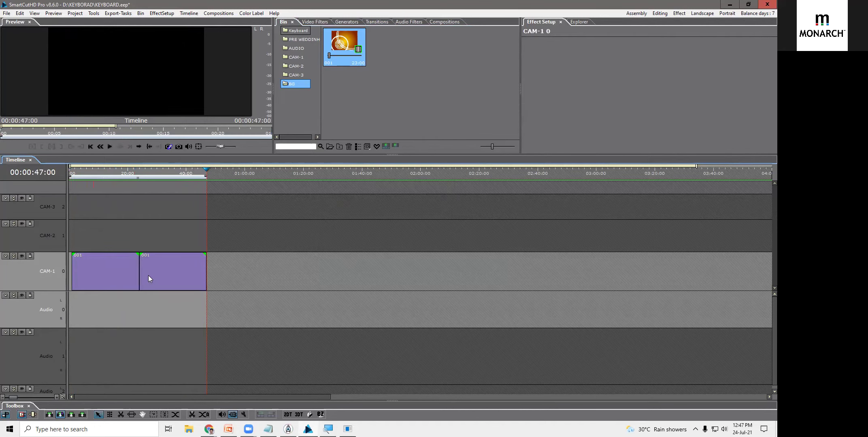
{"action": "left_click", "coordinate": [167, 278]}
{"action": "key", "text": "Delete"}
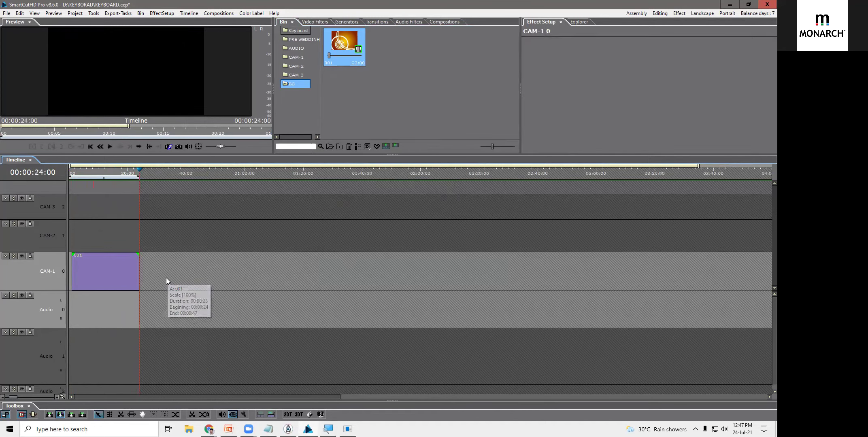
Step: Move the 001 clip to the very start of CAM-1 and turn on Looping for it
{"action": "left_click", "coordinate": [133, 275]}
{"action": "right_click", "coordinate": [121, 269]}
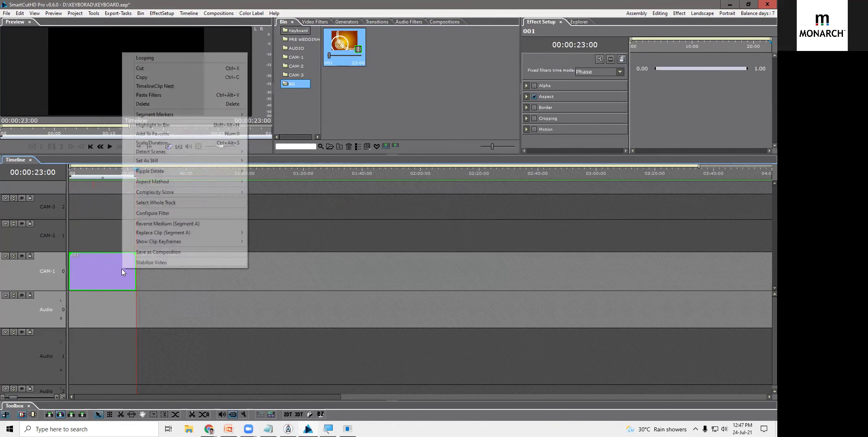
{"action": "left_click", "coordinate": [149, 63]}
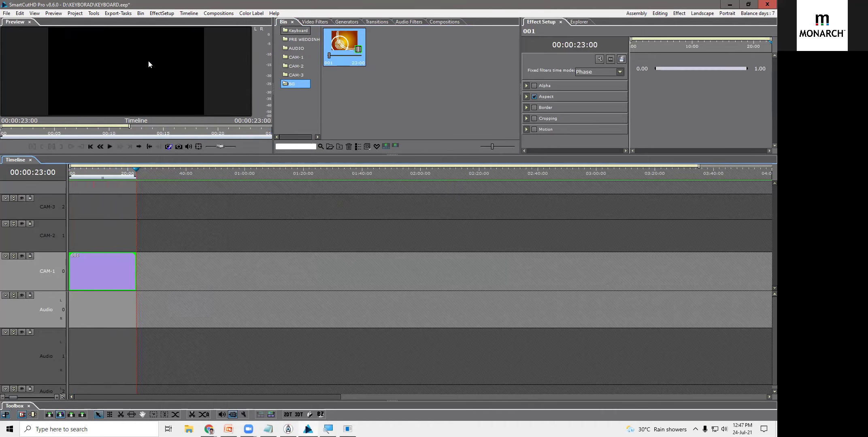
Step: Extend the looping 001 clip on CAM-1 to 00:03:34:16, and undo the extension
{"action": "left_click_drag", "start_coordinate": [138, 257], "coordinate": [699, 257]}
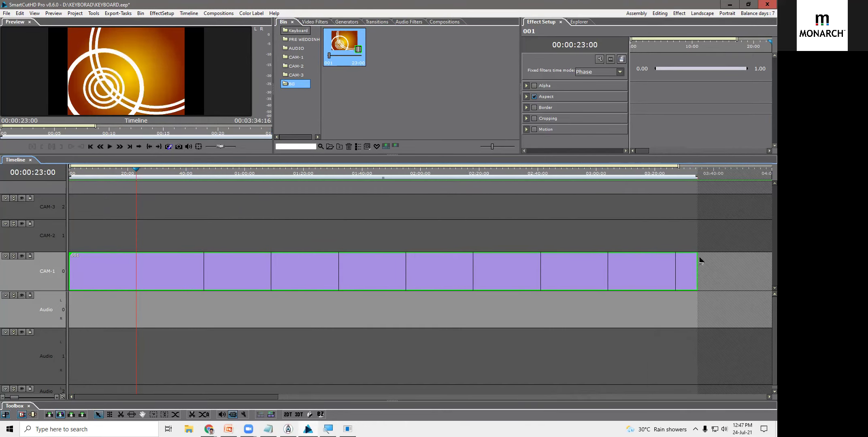
{"action": "left_click_drag", "start_coordinate": [130, 181], "coordinate": [676, 214]}
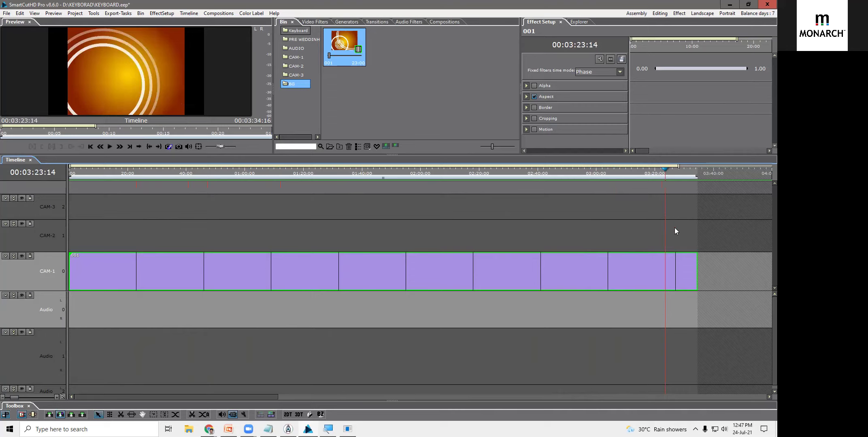
{"action": "key", "text": "ctrl+z"}
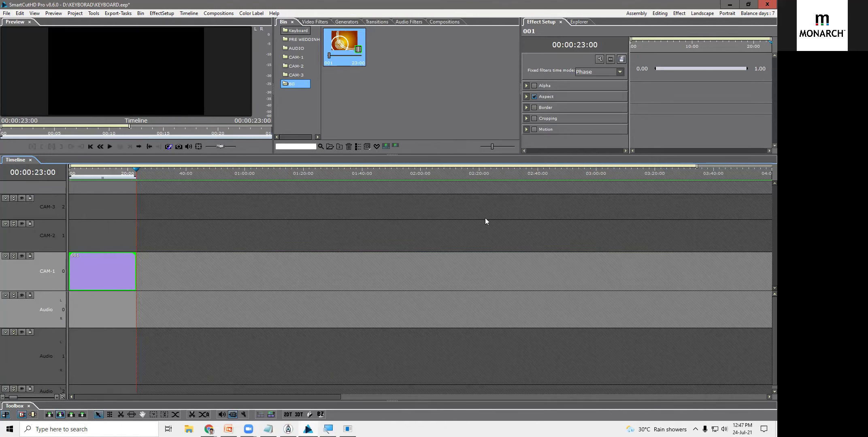
Step: Nest the 001 clip on CAM-1 into a timeline clip and inspect the commands available for it
{"action": "right_click", "coordinate": [121, 285]}
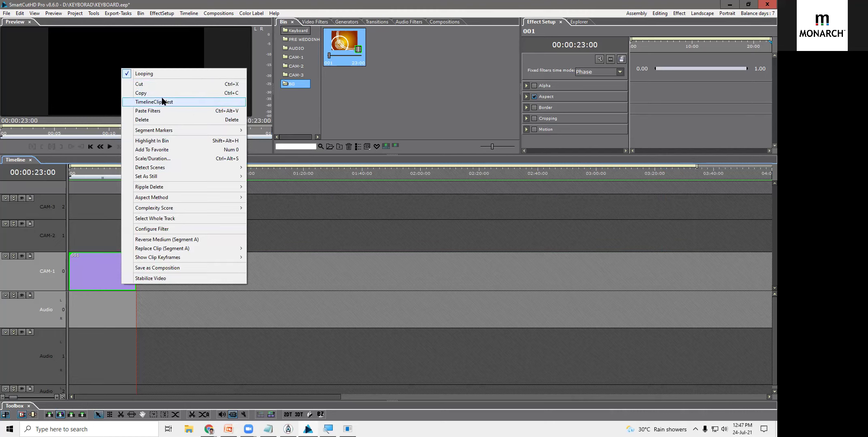
{"action": "left_click", "coordinate": [188, 106]}
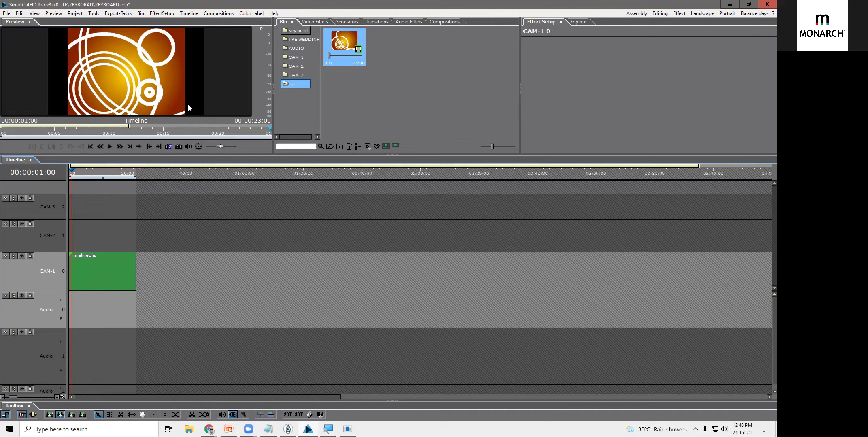
{"action": "left_click", "coordinate": [97, 278]}
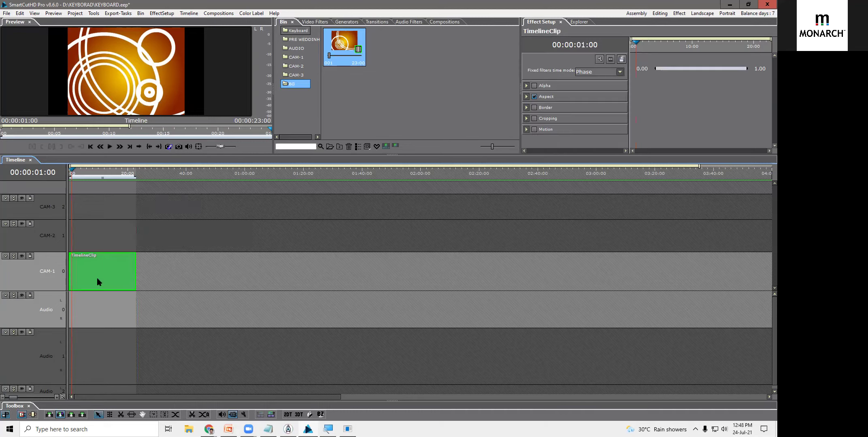
{"action": "right_click", "coordinate": [97, 278]}
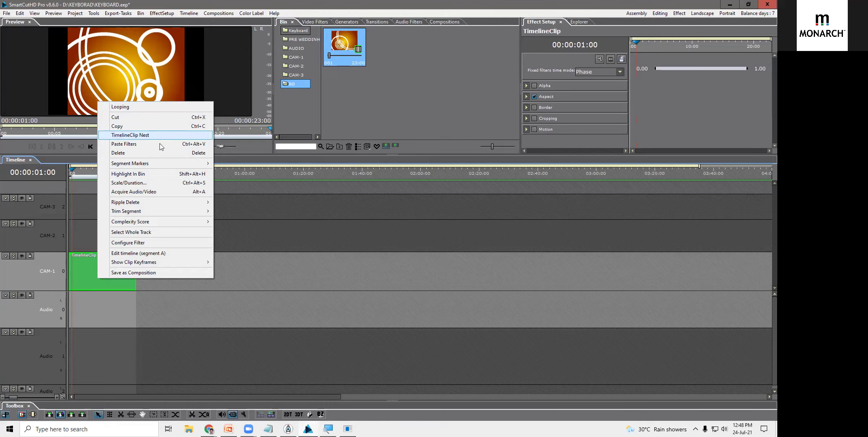
{"action": "left_click", "coordinate": [251, 273]}
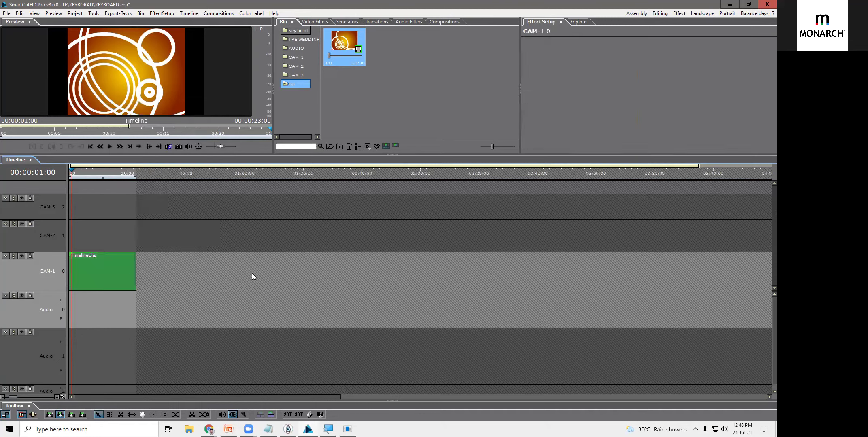
Step: Delete the nested timeline clip from CAM-1
{"action": "left_click", "coordinate": [107, 278]}
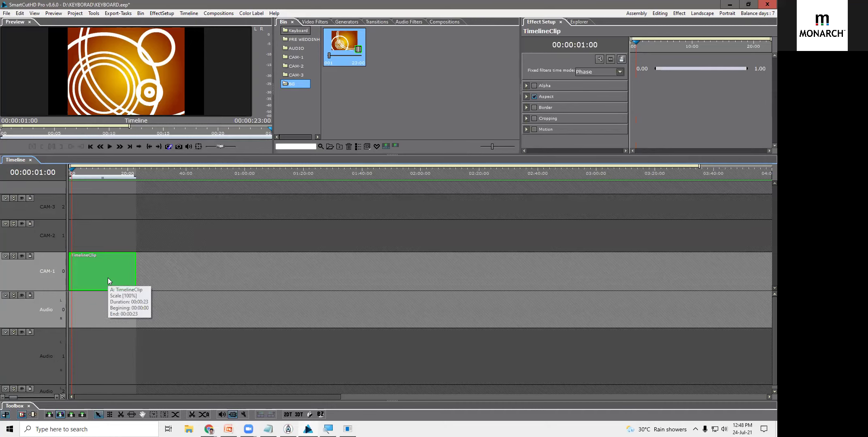
{"action": "key", "text": "Delete"}
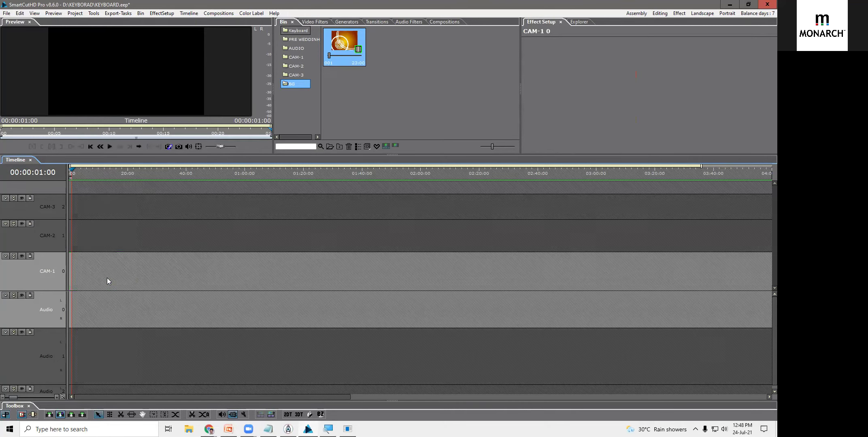
{"action": "right_click", "coordinate": [107, 276]}
{"action": "left_click", "coordinate": [92, 267]}
Step: Add DJI_0019 from the CAM-2 bin to CAM-1, match the project settings to it, and expand the track into A, FX and B rows
{"action": "left_click", "coordinate": [300, 58]}
{"action": "left_click", "coordinate": [295, 75]}
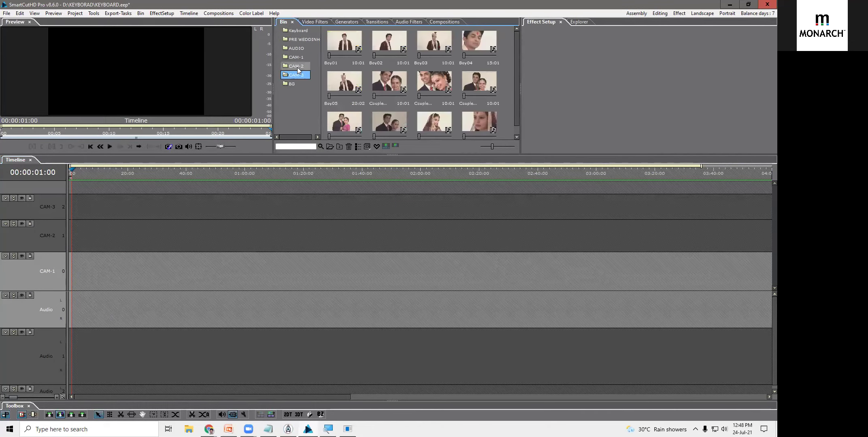
{"action": "left_click", "coordinate": [298, 66]}
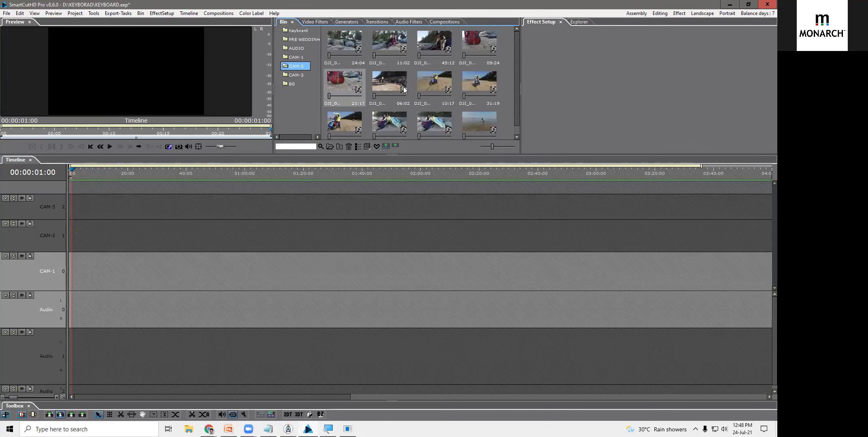
{"action": "left_click_drag", "start_coordinate": [443, 121], "coordinate": [84, 275]}
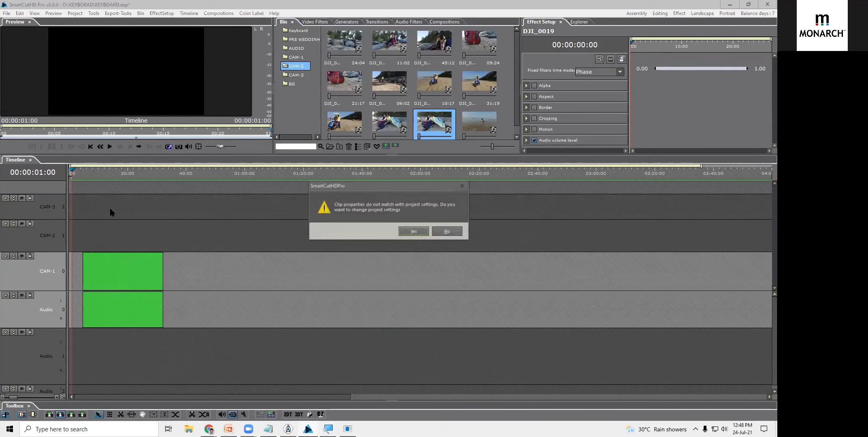
{"action": "left_click", "coordinate": [415, 233]}
{"action": "left_click", "coordinate": [14, 257]}
Step: Delete only the audio part of DJI_0019 and move its video to row B of CAM-1
{"action": "left_click", "coordinate": [122, 301]}
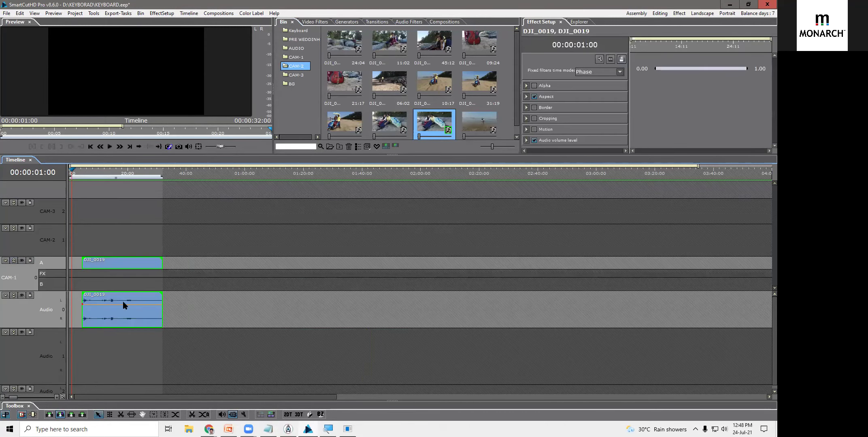
{"action": "left_click", "coordinate": [114, 263]}
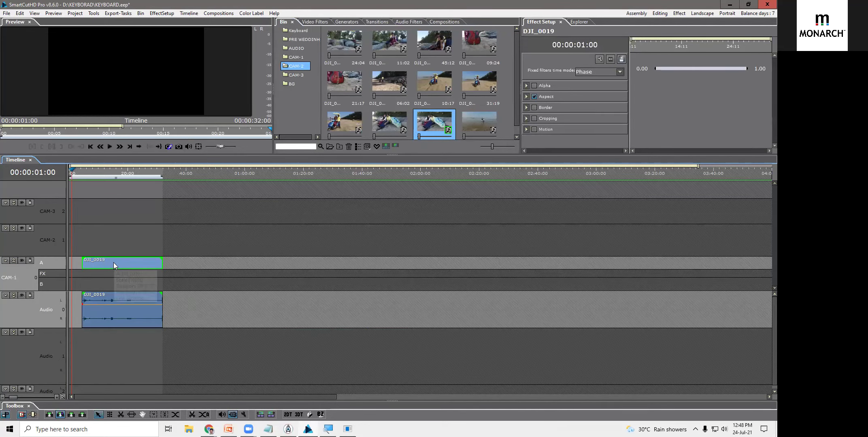
{"action": "left_click", "coordinate": [114, 310]}
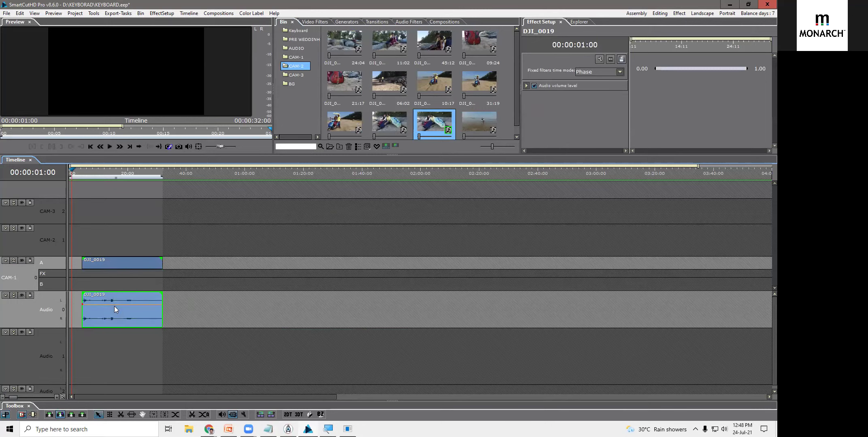
{"action": "key", "text": "Delete"}
{"action": "left_click_drag", "start_coordinate": [99, 265], "coordinate": [97, 284]}
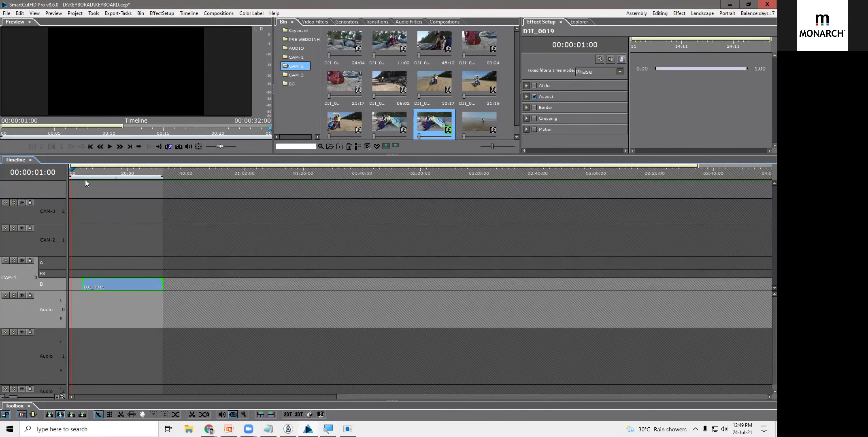
Step: Shift DJI_0019 slightly later, split it at 00:00:18:08, and delete the part before the cut
{"action": "left_click_drag", "start_coordinate": [85, 173], "coordinate": [123, 179]}
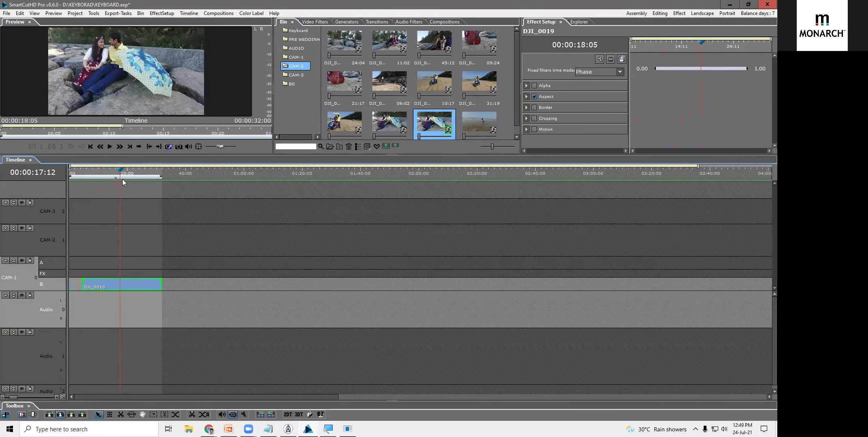
{"action": "left_click_drag", "start_coordinate": [86, 287], "coordinate": [90, 288]}
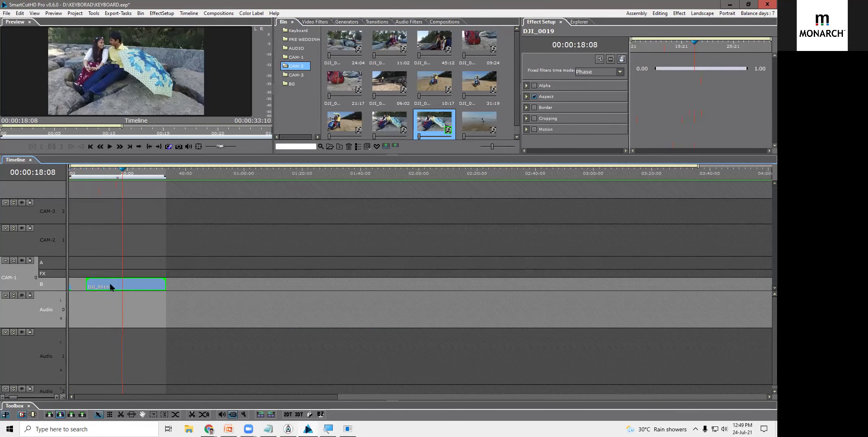
{"action": "key", "text": "c"}
{"action": "left_click", "coordinate": [115, 283]}
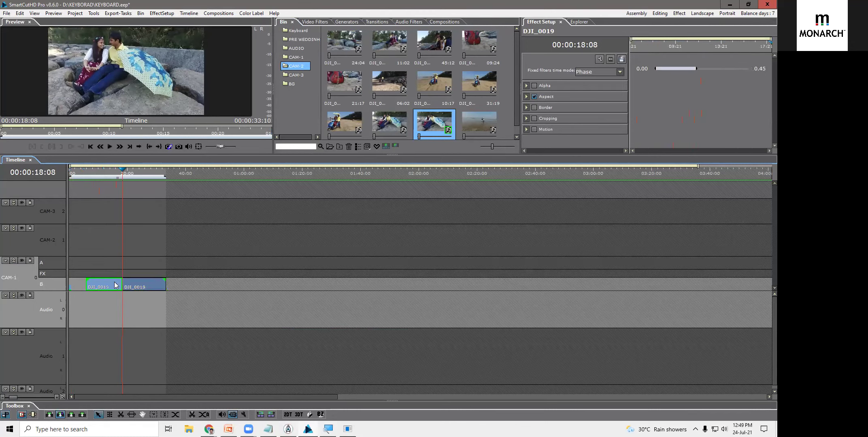
{"action": "key", "text": "Delete"}
Step: Add DJI_0020 to CAM-1, arranging DJI_0019 on row A ending at 00:00:27:09 and DJI_0020 on row B overlapping its end
{"action": "left_click", "coordinate": [148, 171]}
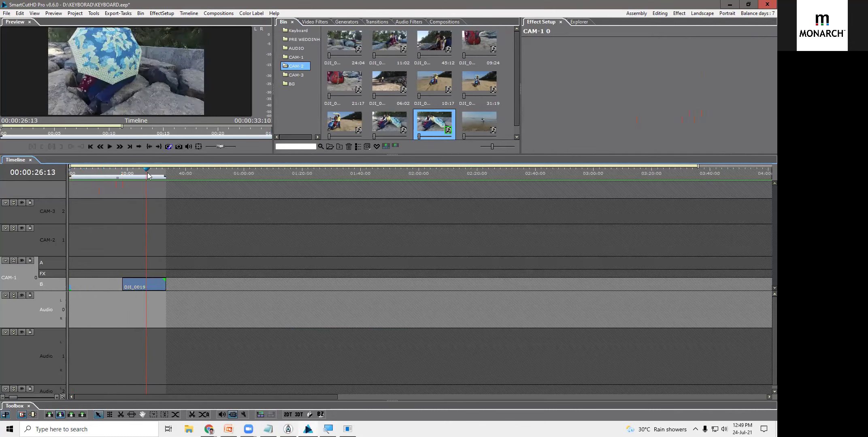
{"action": "left_click", "coordinate": [145, 273]}
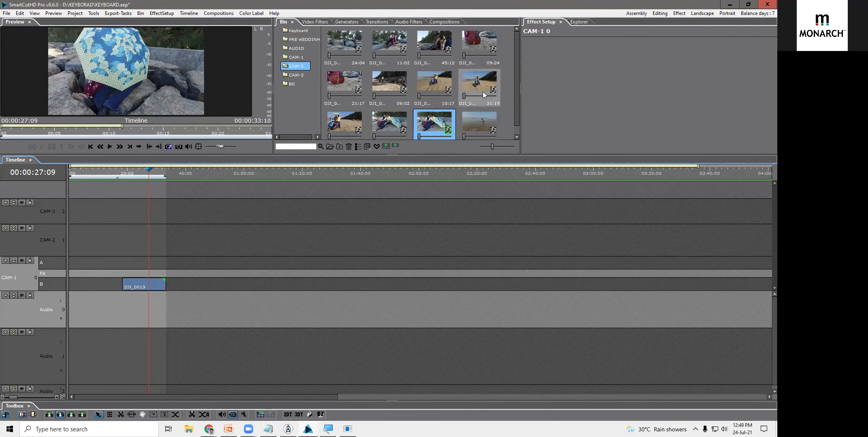
{"action": "left_click", "coordinate": [491, 122]}
{"action": "left_click_drag", "start_coordinate": [482, 129], "coordinate": [205, 265]}
{"action": "left_click_drag", "start_coordinate": [141, 284], "coordinate": [123, 266]}
{"action": "left_click_drag", "start_coordinate": [192, 264], "coordinate": [159, 281]}
Step: Apply the Basic Fade Color transition to the overlap of DJI_0019 and DJI_0020, and play through it
{"action": "left_click", "coordinate": [373, 23]}
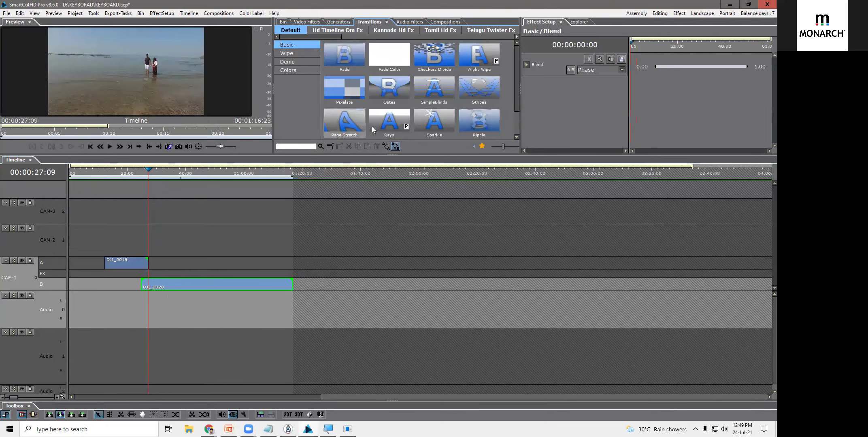
{"action": "left_click_drag", "start_coordinate": [377, 59], "coordinate": [145, 273]}
{"action": "left_click", "coordinate": [138, 172]}
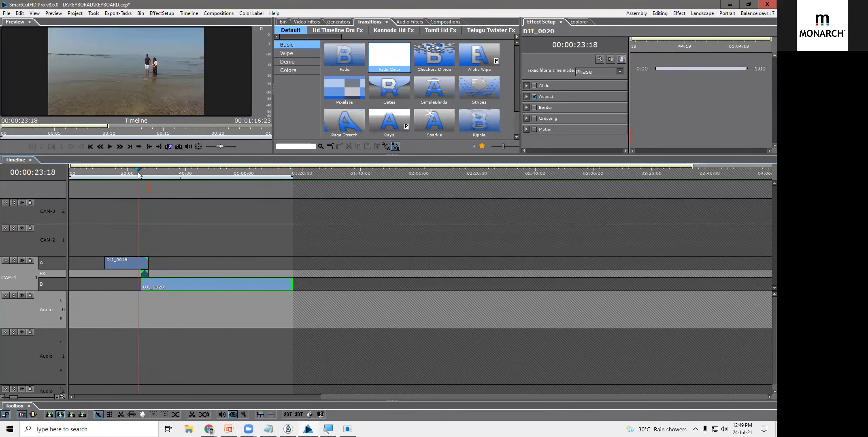
{"action": "key", "text": "space"}
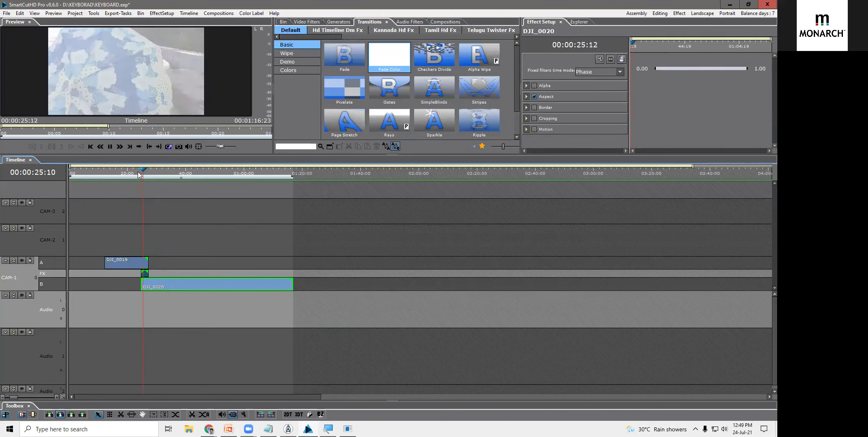
{"action": "key", "text": "space"}
Step: Shorten the overlap and its Fade Color transition by trimming DJI_0019's end about one second and moving DJI_0020 later
{"action": "scroll", "coordinate": [137, 171], "scroll_direction": "up", "scroll_amount": 4}
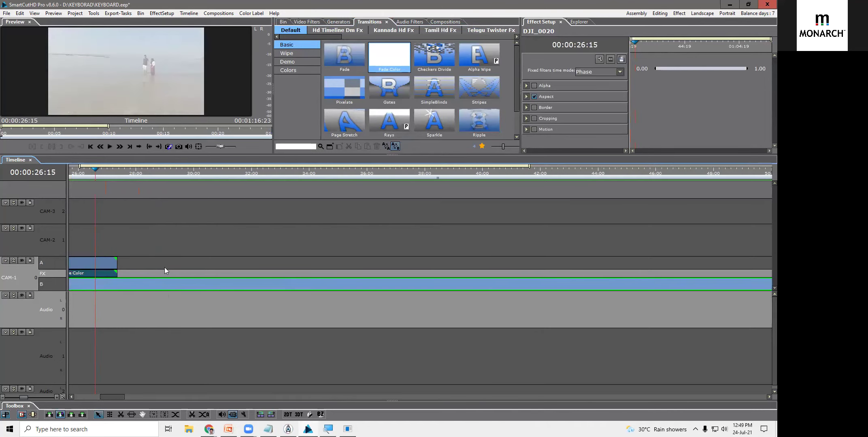
{"action": "left_click_drag", "start_coordinate": [111, 397], "coordinate": [96, 396]}
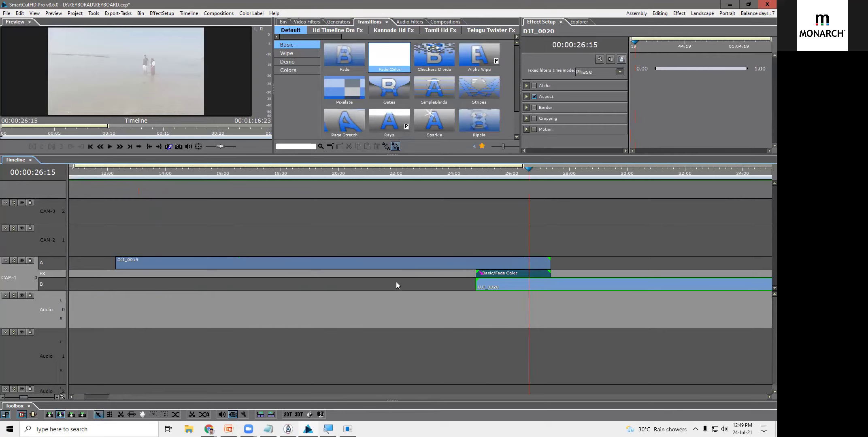
{"action": "left_click_drag", "start_coordinate": [533, 273], "coordinate": [508, 262]}
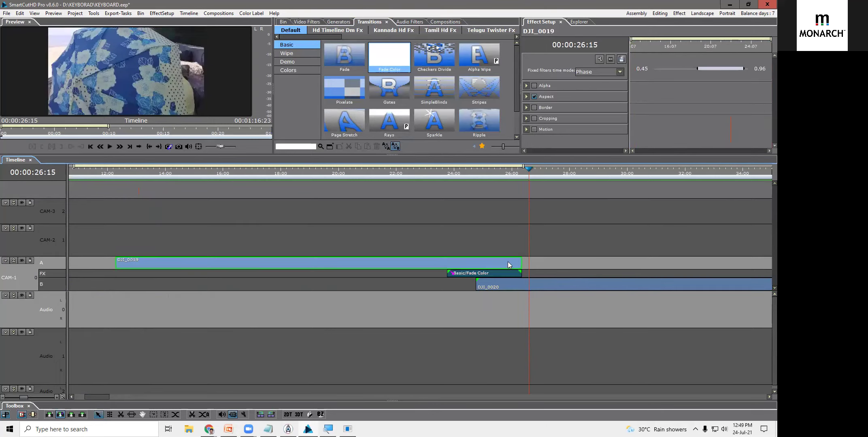
{"action": "left_click", "coordinate": [452, 272]}
{"action": "left_click_drag", "start_coordinate": [447, 272], "coordinate": [513, 285]}
{"action": "key", "text": "minus"}
{"action": "key", "text": "minus"}
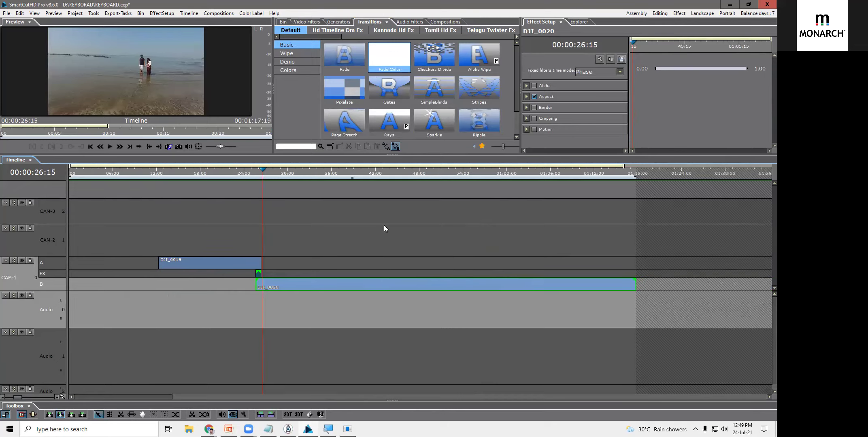
Step: Trim the end of DJI_0020 to 00:00:35:00 and the start of DJI_0019 to about 00:00:17:00
{"action": "left_click_drag", "start_coordinate": [266, 181], "coordinate": [299, 173]}
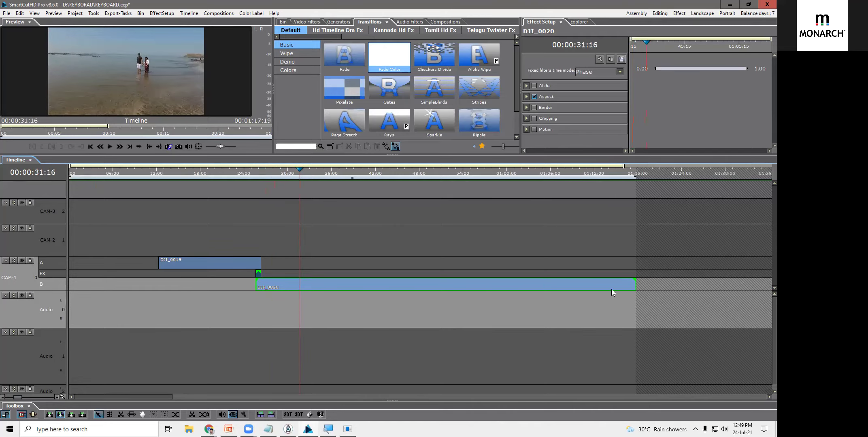
{"action": "left_click_drag", "start_coordinate": [635, 284], "coordinate": [322, 276]}
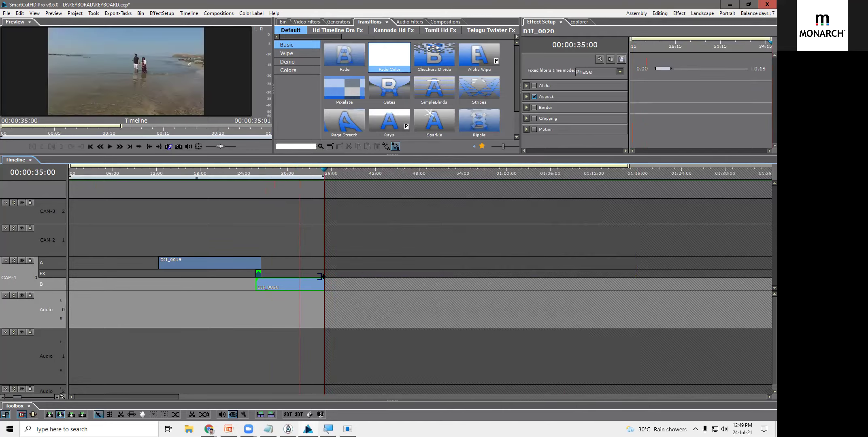
{"action": "left_click_drag", "start_coordinate": [162, 262], "coordinate": [192, 262]}
Step: Apply the Box Mask R to L filter from the Replicate Cookie Cutter set to DJI_0019 and play the result
{"action": "left_click", "coordinate": [237, 177]}
{"action": "left_click", "coordinate": [310, 22]}
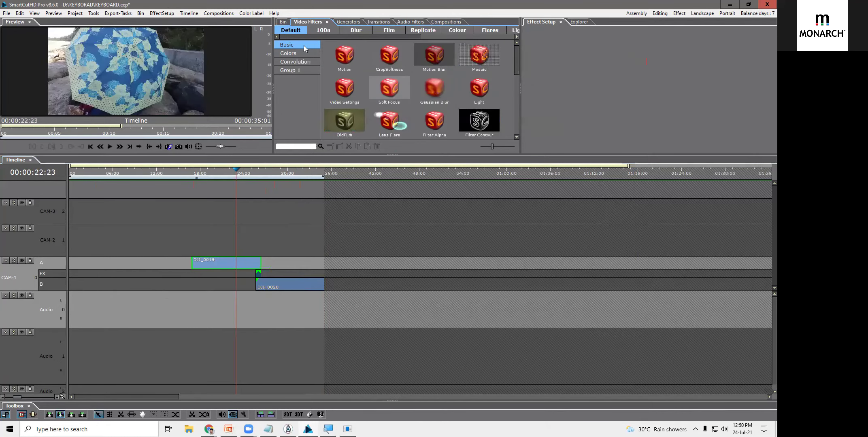
{"action": "left_click", "coordinate": [389, 31]}
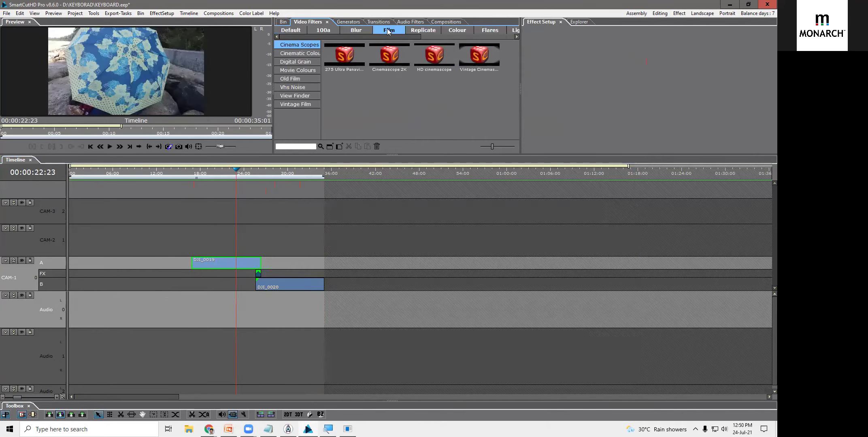
{"action": "left_click", "coordinate": [421, 30]}
{"action": "left_click", "coordinate": [299, 54]}
{"action": "left_click_drag", "start_coordinate": [242, 248], "coordinate": [241, 260]}
{"action": "left_click", "coordinate": [211, 171]}
{"action": "key", "text": "space"}
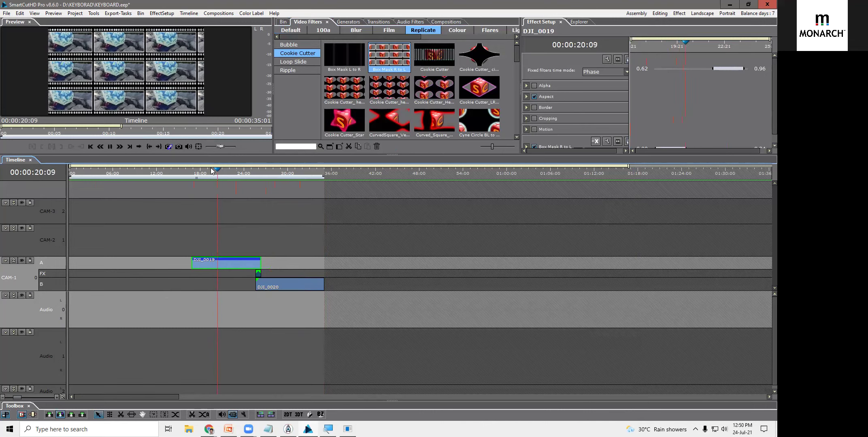
{"action": "key", "text": "space"}
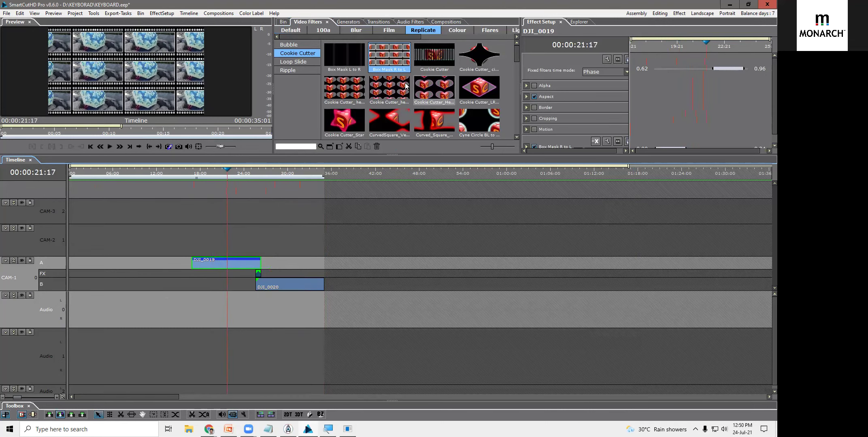
Step: Apply the Cookie Cutter_Heart_01 filter to DJI_0020, play the result, and view the preview full screen
{"action": "left_click_drag", "start_coordinate": [434, 89], "coordinate": [279, 284]}
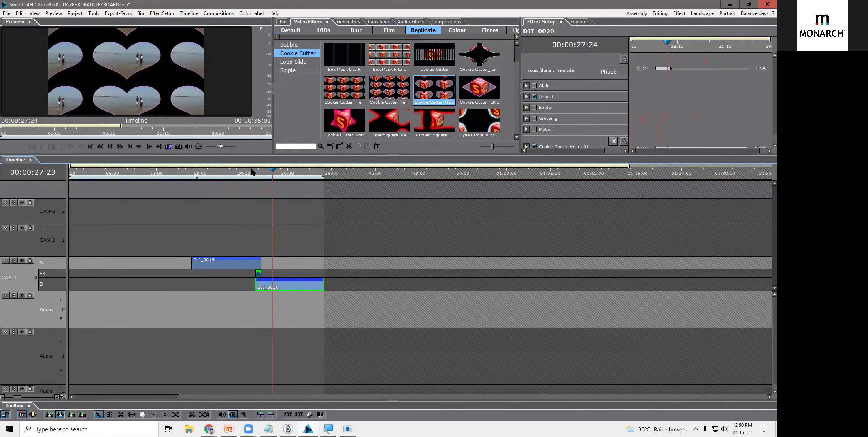
{"action": "key", "text": "space"}
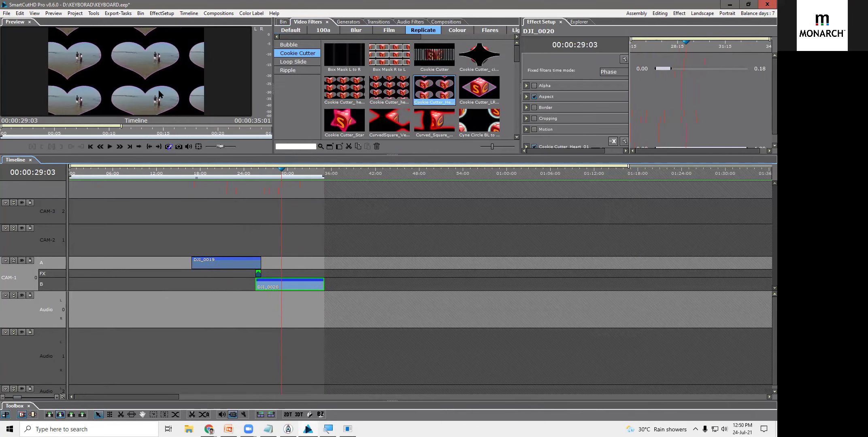
{"action": "left_click", "coordinate": [198, 177]}
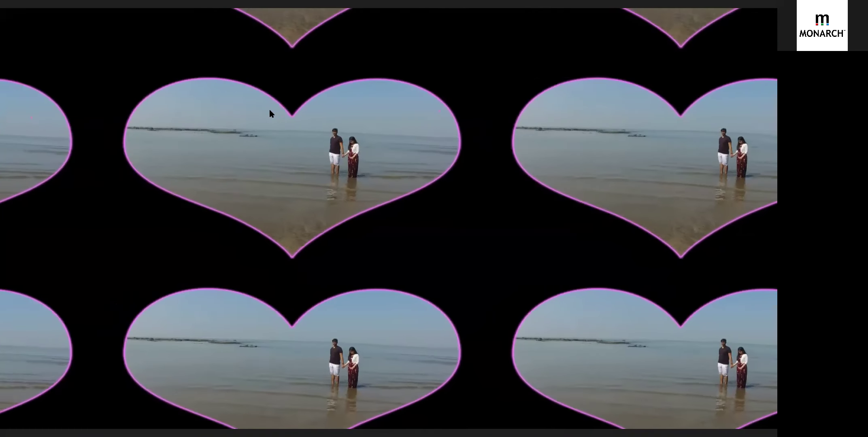
Step: Apply the Bokeh Blur 10 and Bokeh Blur 5 filters from the Flares set to DJI_0020 and play the result
{"action": "key", "text": "Escape"}
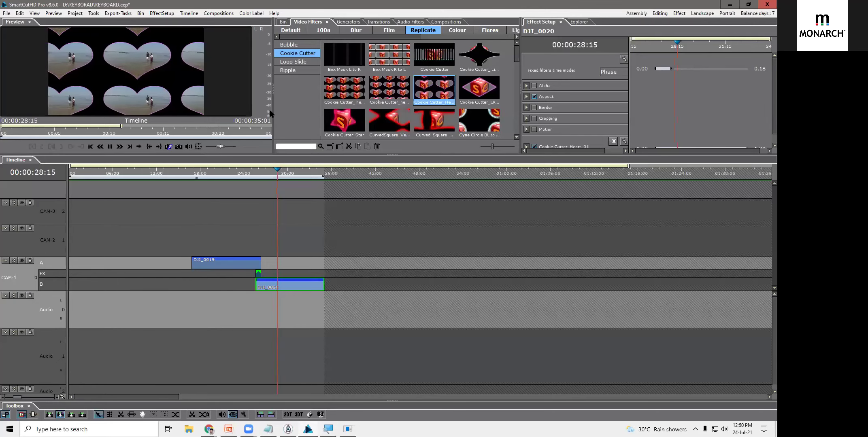
{"action": "key", "text": "space"}
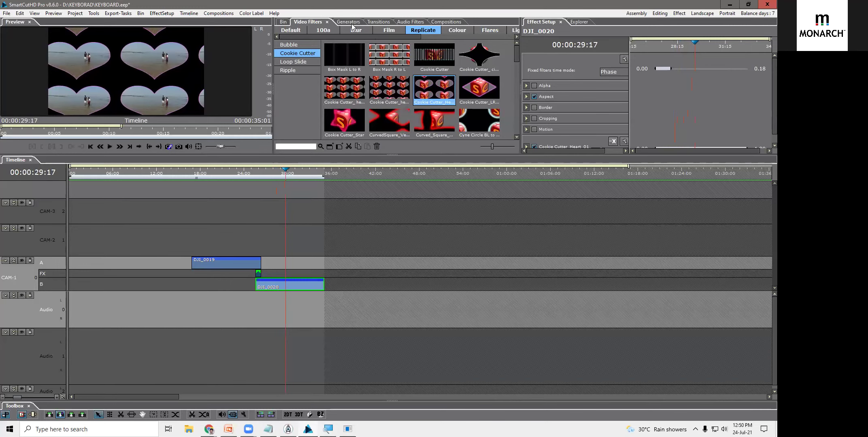
{"action": "scroll", "coordinate": [383, 36], "scroll_direction": "down", "scroll_amount": 2}
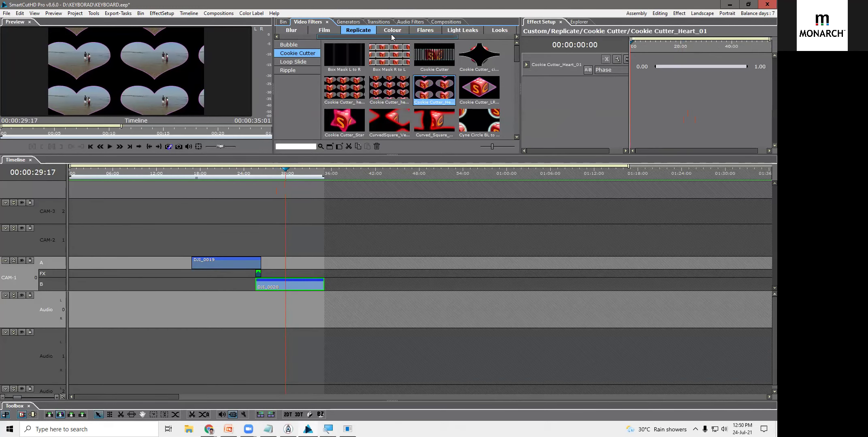
{"action": "left_click", "coordinate": [424, 30]}
{"action": "left_click", "coordinate": [306, 53]}
{"action": "left_click", "coordinate": [294, 44]}
{"action": "left_click_drag", "start_coordinate": [389, 55], "coordinate": [288, 291]}
{"action": "left_click_drag", "start_coordinate": [395, 89], "coordinate": [293, 283]}
{"action": "left_click", "coordinate": [272, 178]}
{"action": "key", "text": "space"}
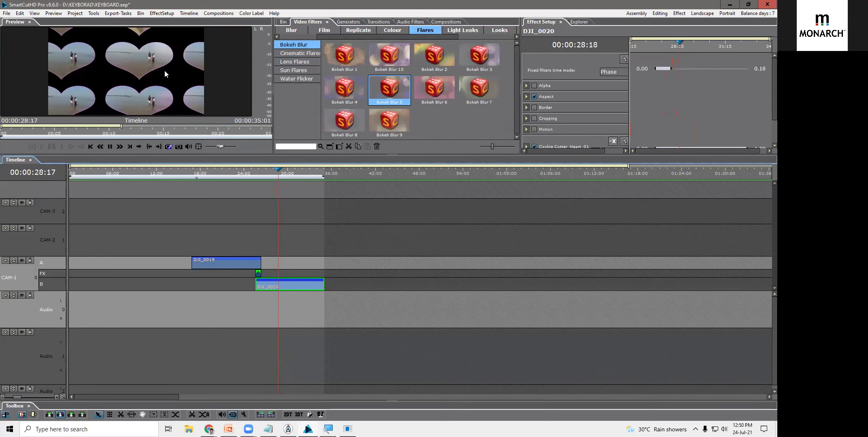
Step: Apply the Bokeh Blur 4 filter to DJI_0019 and play the clip
{"action": "left_click_drag", "start_coordinate": [353, 93], "coordinate": [230, 255]}
{"action": "left_click_drag", "start_coordinate": [211, 174], "coordinate": [231, 174]}
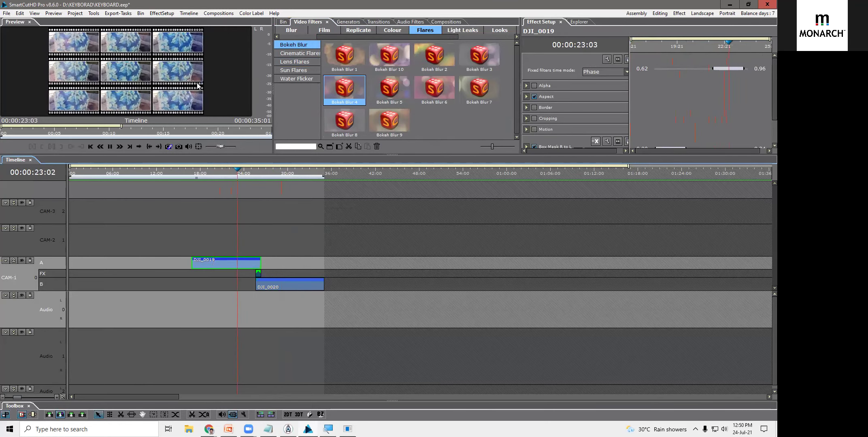
{"action": "key", "text": "space"}
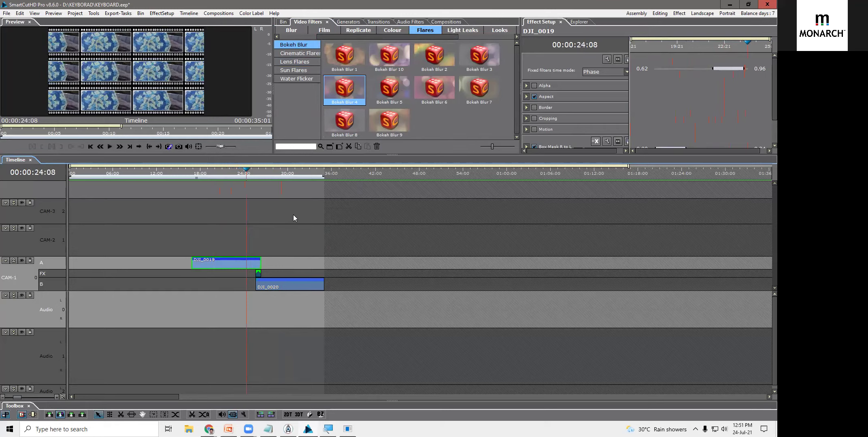
Step: Nest DJI_0019, DJI_0020 and their transition into one TimelineClip on CAM-1 and play it
{"action": "left_click_drag", "start_coordinate": [223, 240], "coordinate": [292, 285]}
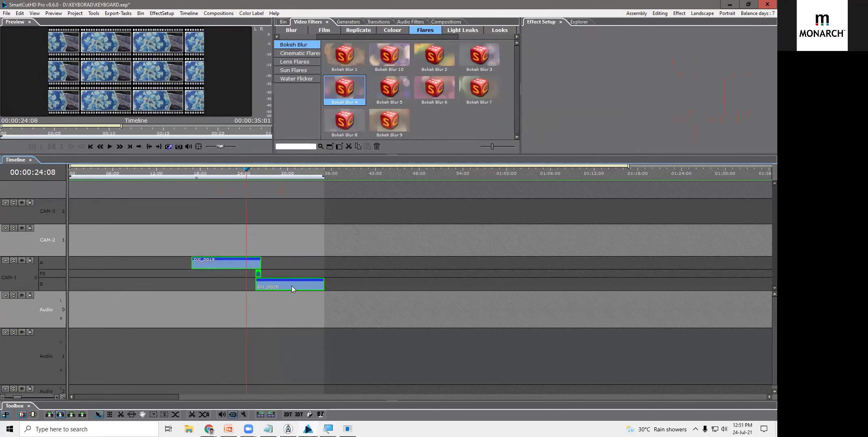
{"action": "right_click", "coordinate": [292, 285]}
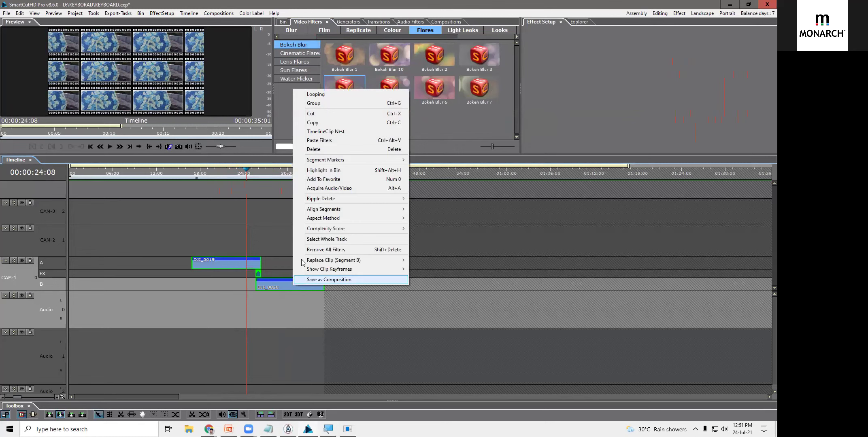
{"action": "left_click", "coordinate": [344, 132]}
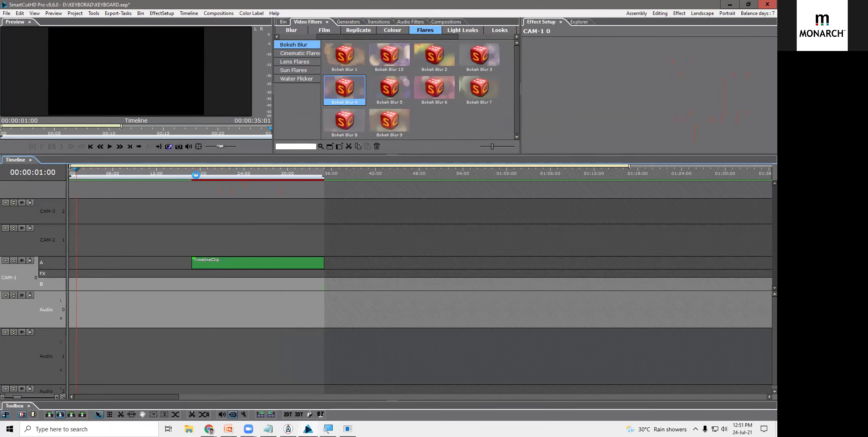
{"action": "mouse_move", "coordinate": [197, 177]}
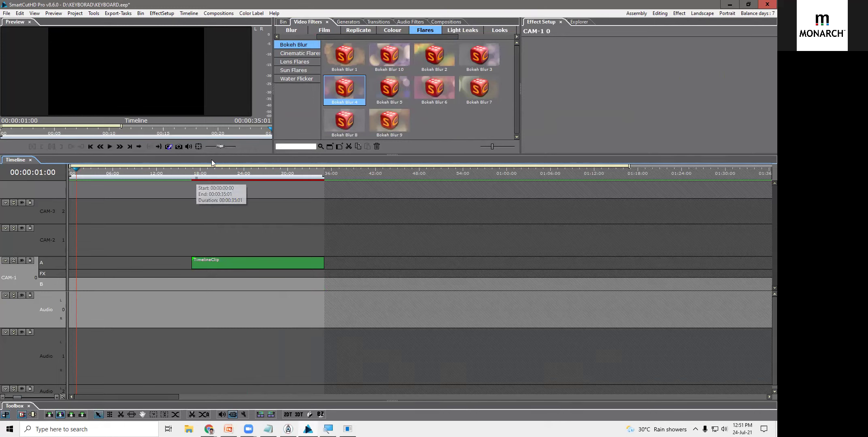
{"action": "left_click", "coordinate": [203, 174]}
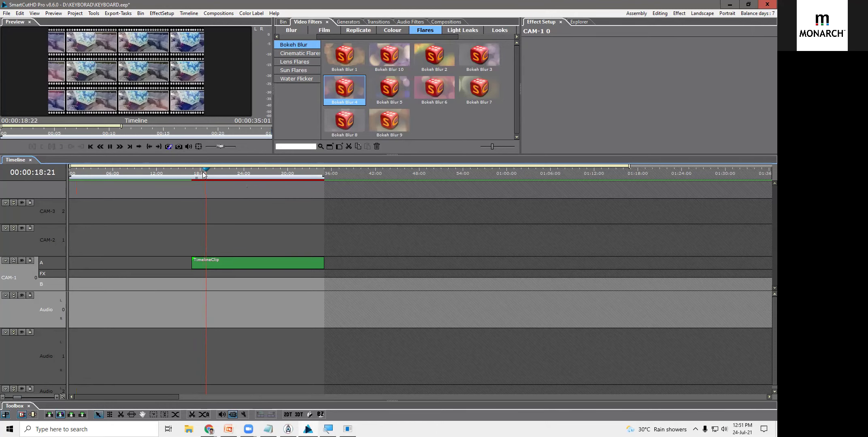
Step: Move the nested clip to CAM-1 layer B, add DJI_0019 above it on layer A, and trim it to about 6 seconds
{"action": "left_click_drag", "start_coordinate": [234, 269], "coordinate": [231, 289]}
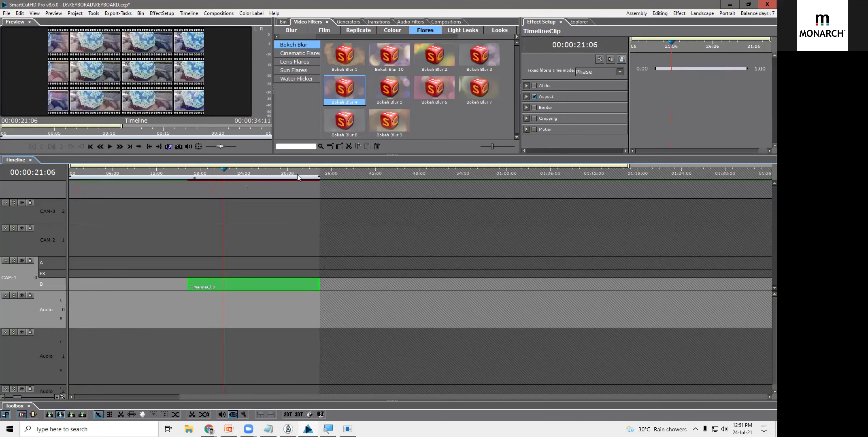
{"action": "left_click", "coordinate": [288, 21]}
{"action": "left_click_drag", "start_coordinate": [430, 121], "coordinate": [205, 262]}
{"action": "left_click_drag", "start_coordinate": [345, 259], "coordinate": [232, 260]}
{"action": "left_click", "coordinate": [200, 171]}
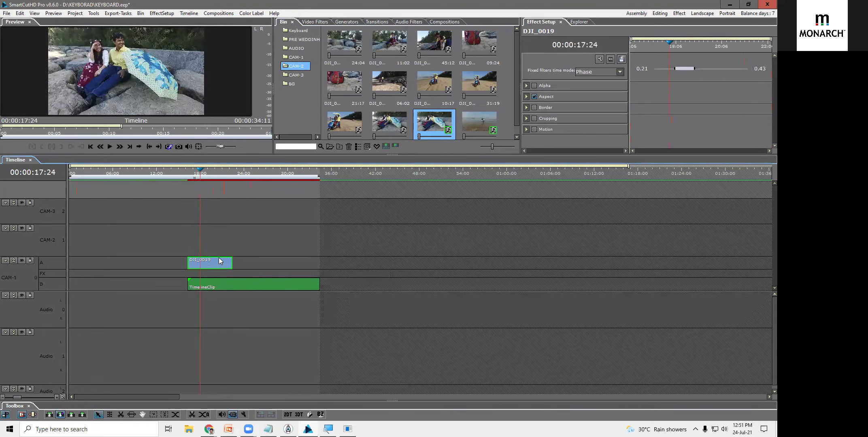
Step: Enable Motion for DJI_0019, enlarge the effect settings area moderately, and expand the Scale parameters
{"action": "left_click", "coordinate": [219, 258]}
{"action": "left_click", "coordinate": [544, 136]}
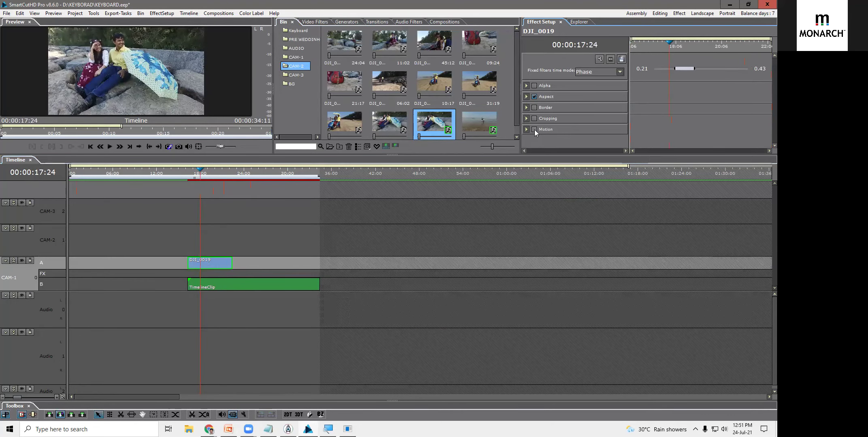
{"action": "left_click_drag", "start_coordinate": [538, 155], "coordinate": [528, 232]}
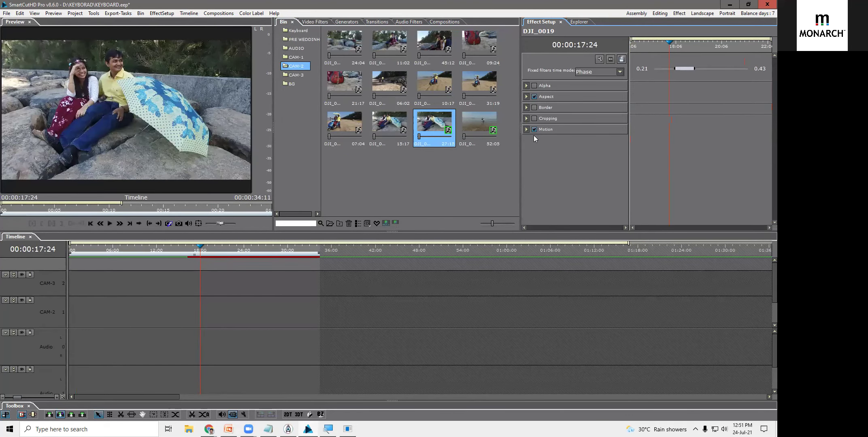
{"action": "left_click", "coordinate": [527, 130]}
{"action": "left_click", "coordinate": [367, 222]}
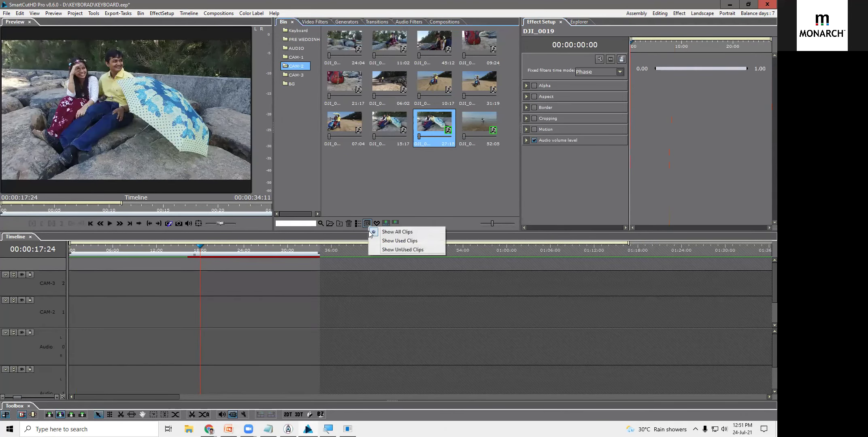
{"action": "left_click", "coordinate": [310, 268]}
{"action": "scroll", "coordinate": [332, 261], "scroll_direction": "down", "scroll_amount": 1}
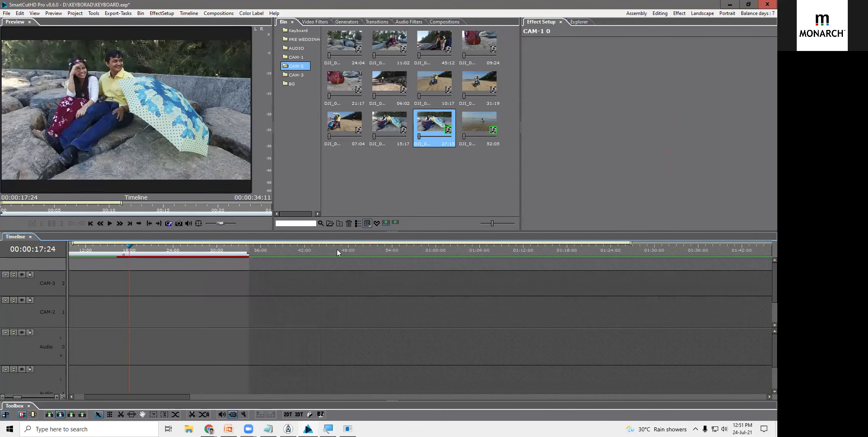
{"action": "left_click_drag", "start_coordinate": [712, 231], "coordinate": [716, 186]}
{"action": "scroll", "coordinate": [764, 275], "scroll_direction": "down", "scroll_amount": 1}
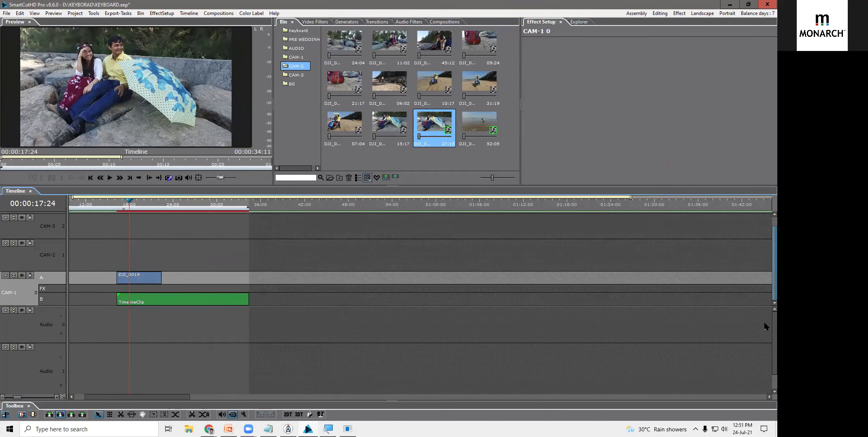
{"action": "left_click", "coordinate": [119, 283]}
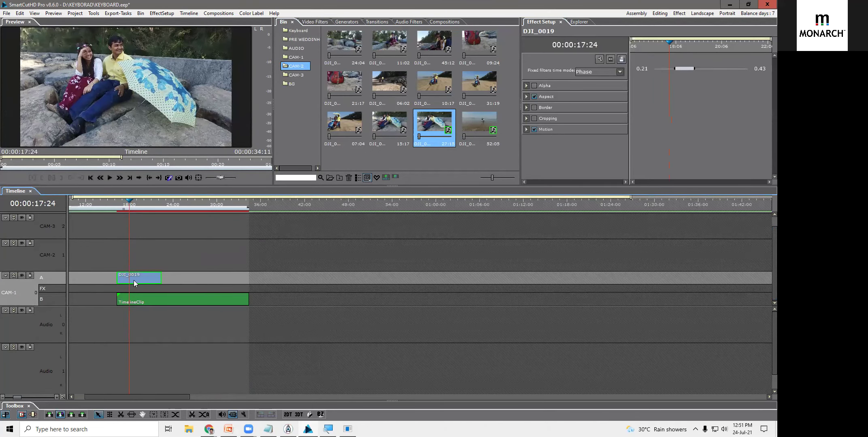
{"action": "left_click", "coordinate": [526, 129]}
{"action": "left_click", "coordinate": [531, 151]}
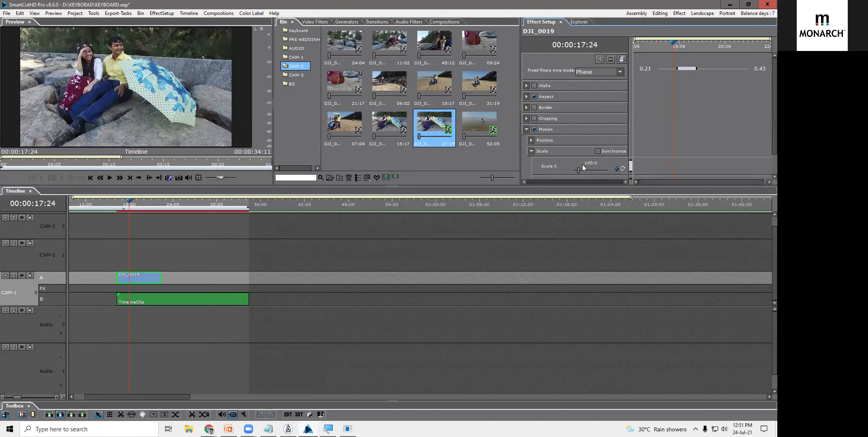
Step: Try reducing only DJI_0019's horizontal scale and reset it
{"action": "left_click", "coordinate": [599, 163]}
{"action": "scroll", "coordinate": [600, 163], "scroll_direction": "down", "scroll_amount": 16}
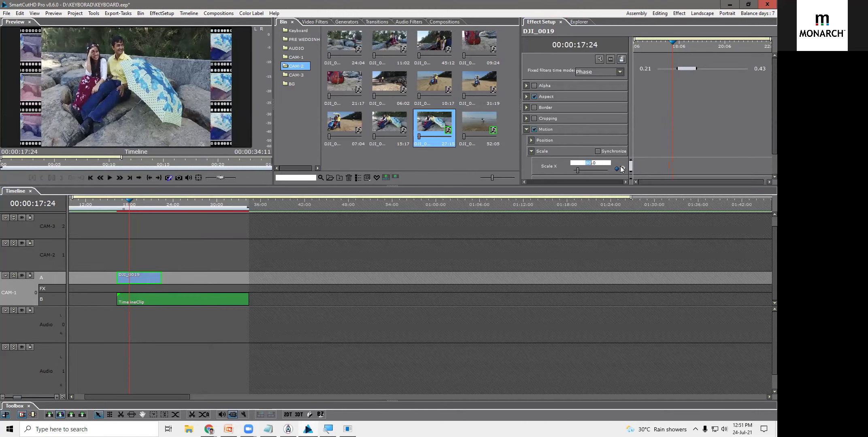
{"action": "left_click", "coordinate": [623, 169]}
Step: Synchronize DJI_0019's scale axes, reduce the scale to 52.6, and play the overlay from the clip's start
{"action": "left_click", "coordinate": [598, 152]}
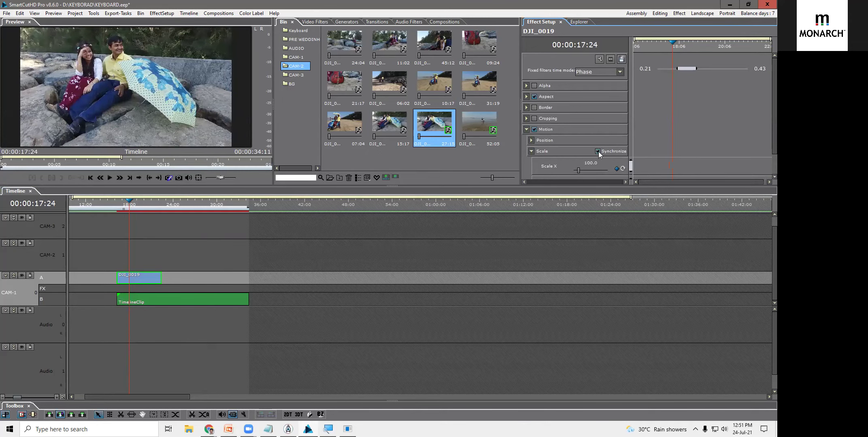
{"action": "scroll", "coordinate": [600, 155], "scroll_direction": "down", "scroll_amount": 2}
{"action": "left_click_drag", "start_coordinate": [578, 145], "coordinate": [577, 144]}
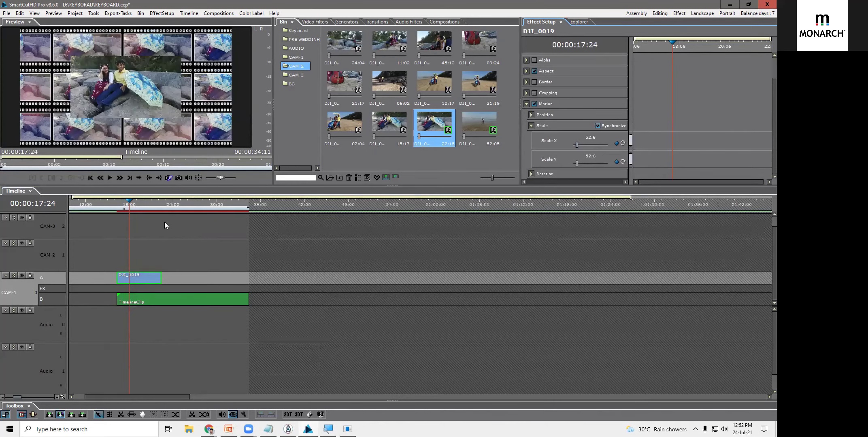
{"action": "left_click", "coordinate": [116, 208]}
{"action": "key", "text": "space"}
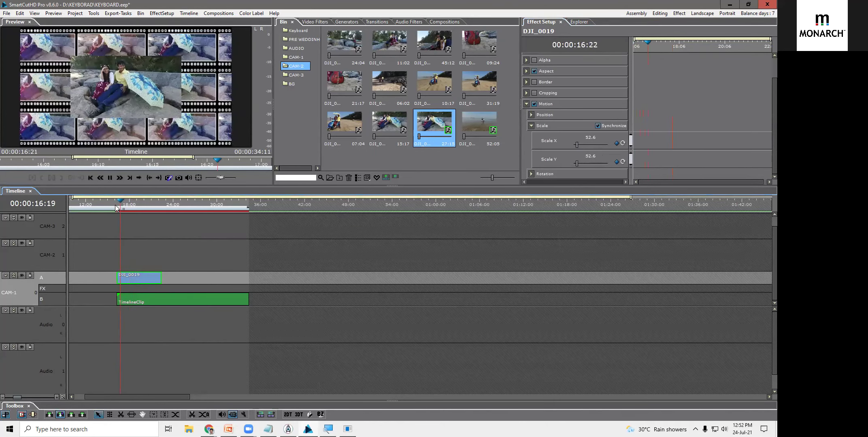
{"action": "key", "text": "space"}
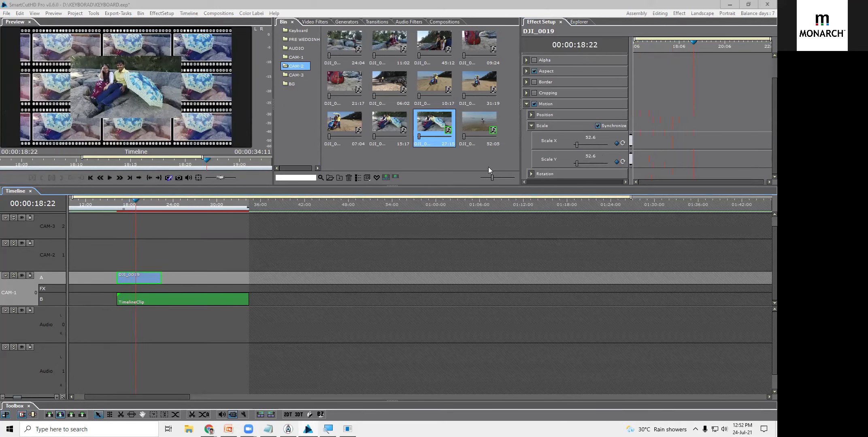
Step: Enable Border and Cropping for DJI_0019 and view the framed overlay full screen
{"action": "left_click", "coordinate": [140, 283]}
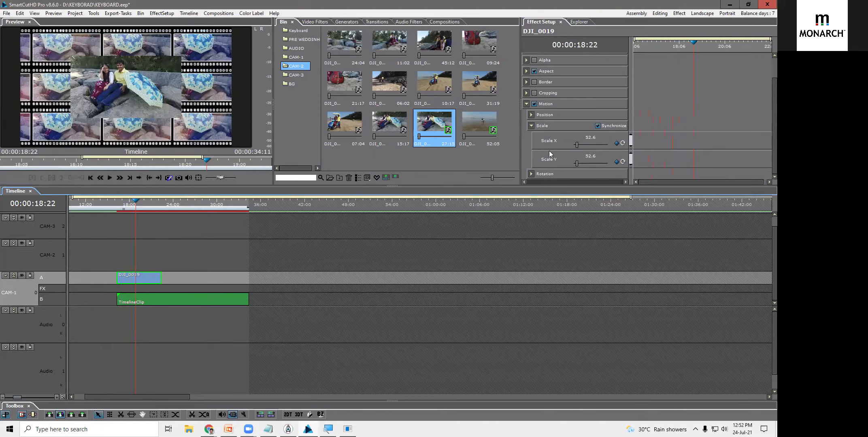
{"action": "left_click", "coordinate": [531, 125]}
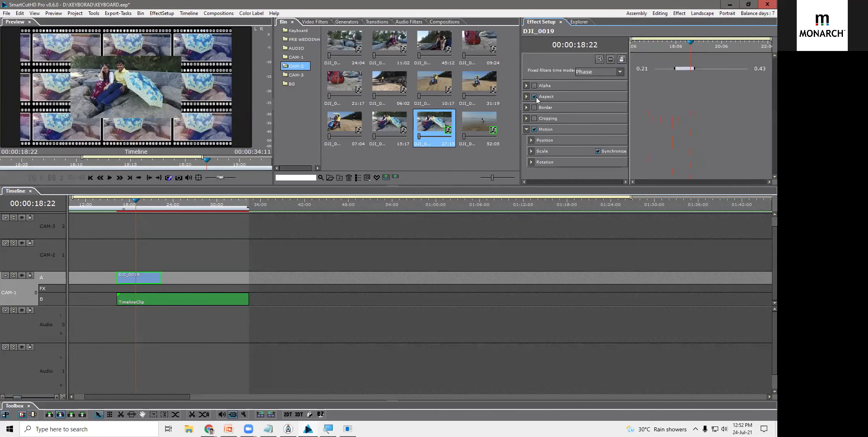
{"action": "left_click", "coordinate": [534, 107]}
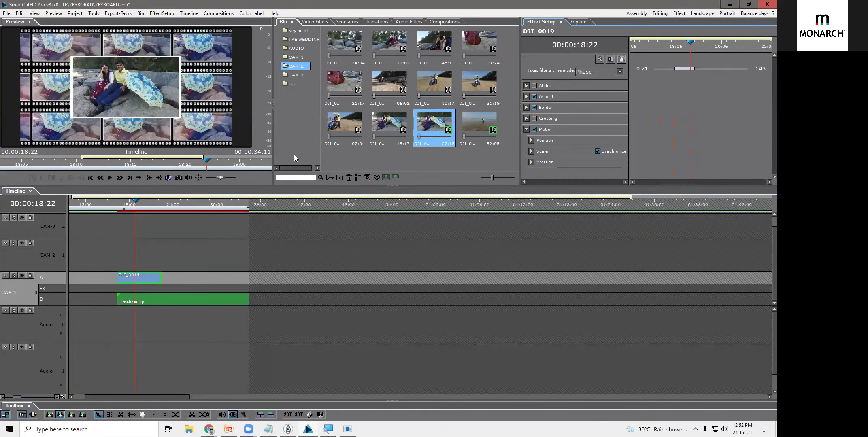
{"action": "double_click", "coordinate": [160, 100]}
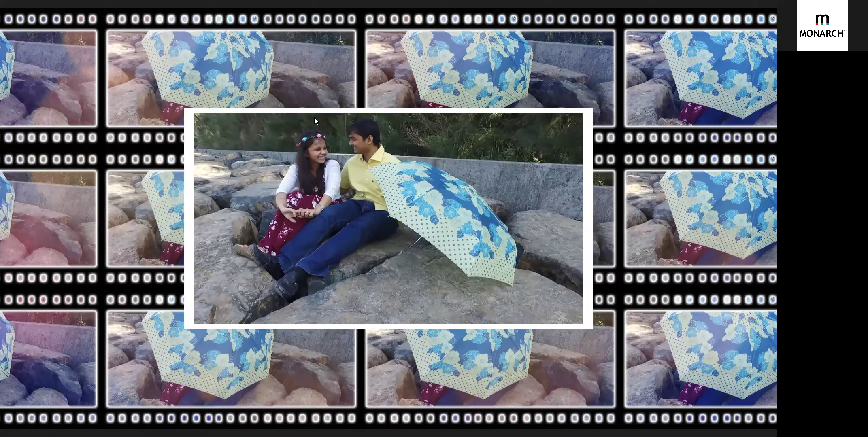
{"action": "key", "text": "Escape"}
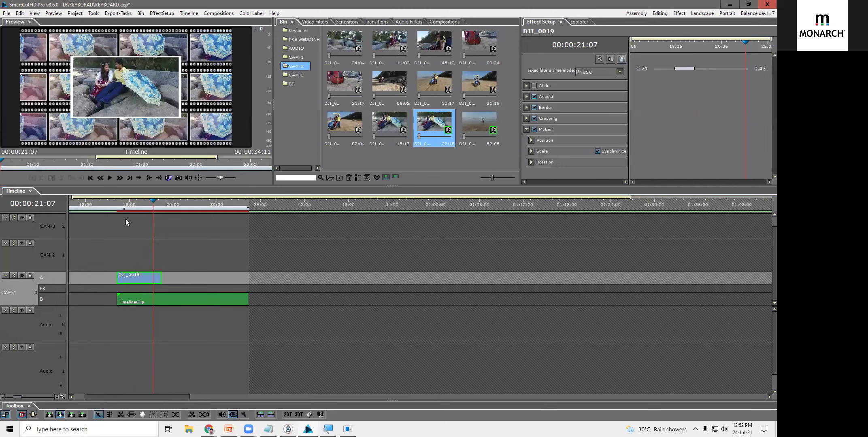
{"action": "left_click", "coordinate": [175, 295]}
{"action": "right_click", "coordinate": [176, 296]}
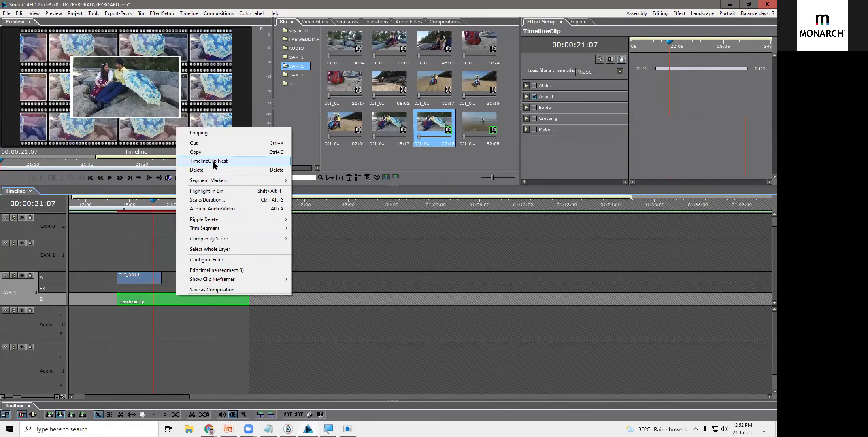
{"action": "left_click", "coordinate": [83, 229]}
Step: Delete DJI_0019 and the nested clip from CAM-1 and show the CAM-3 folder's clips in the bin
{"action": "left_click_drag", "start_coordinate": [114, 245], "coordinate": [187, 307]}
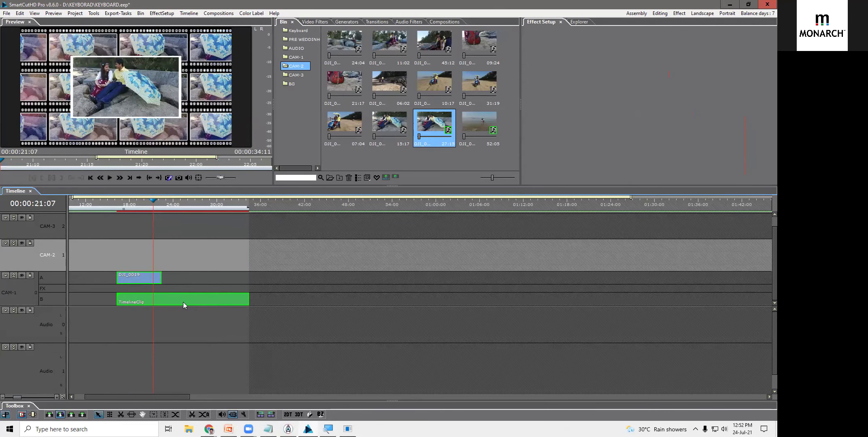
{"action": "key", "text": "Delete"}
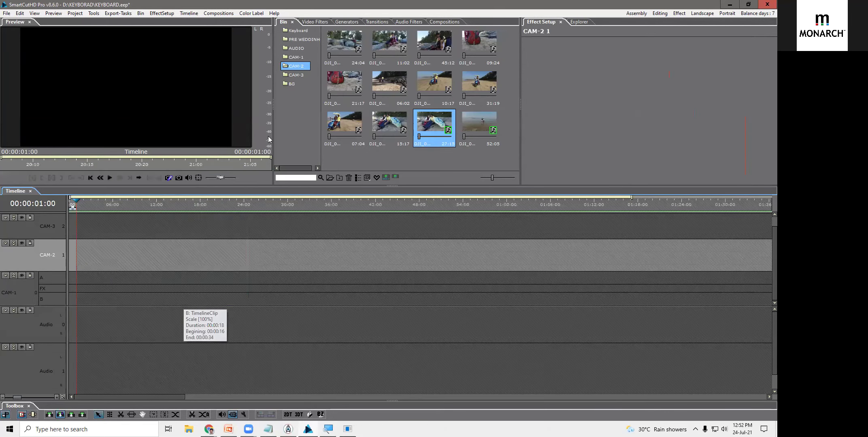
{"action": "left_click", "coordinate": [298, 39]}
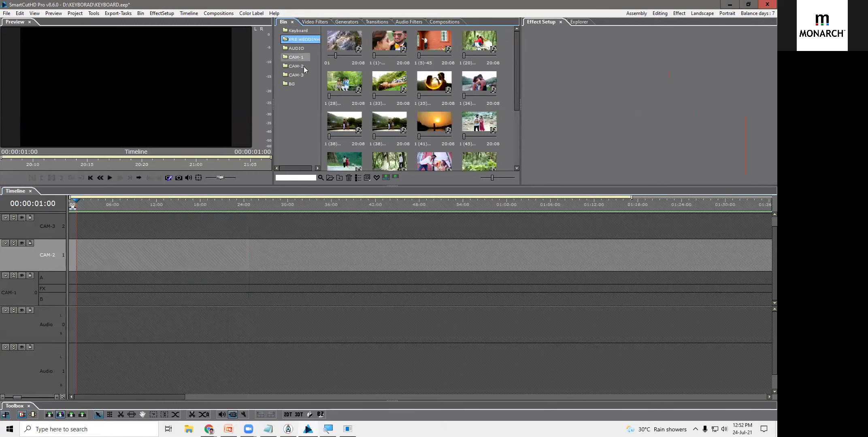
{"action": "left_click", "coordinate": [300, 76]}
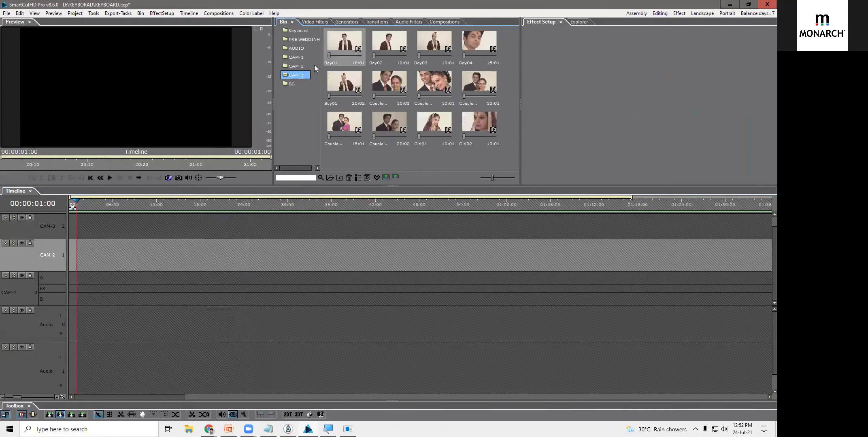
Step: Place the CAM-1 folder's first four clips at the start of CAM-1 track B and match the project settings to the clips
{"action": "left_click", "coordinate": [300, 67]}
{"action": "left_click", "coordinate": [297, 57]}
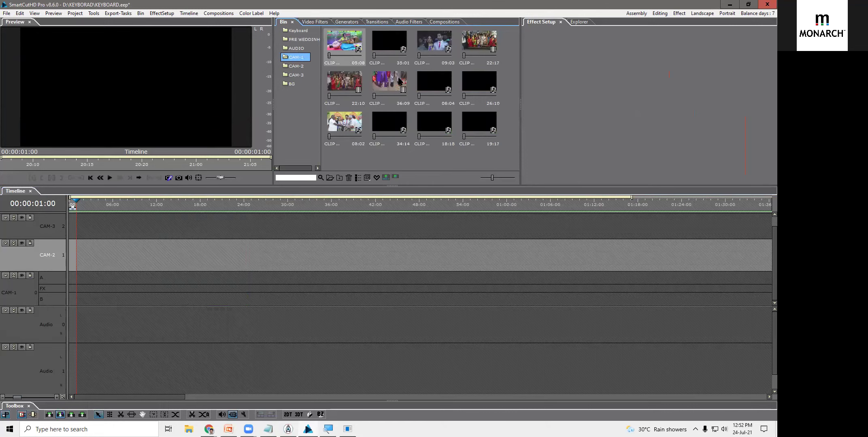
{"action": "left_click", "coordinate": [357, 45]}
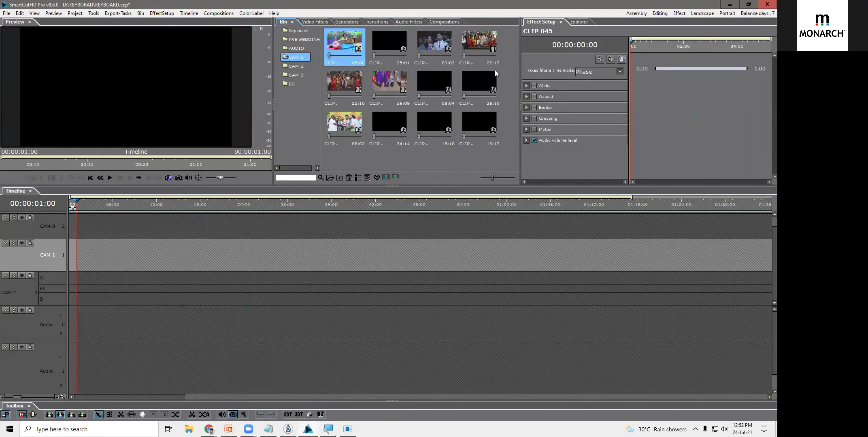
{"action": "key", "text": "ctrl+a"}
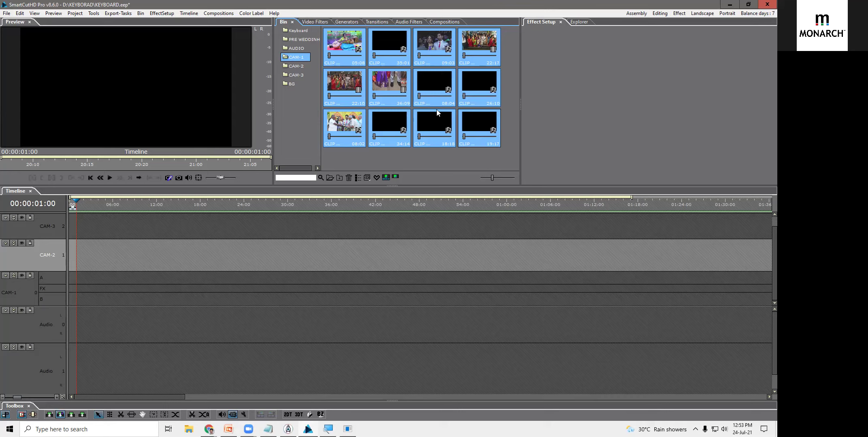
{"action": "left_click", "coordinate": [404, 152]}
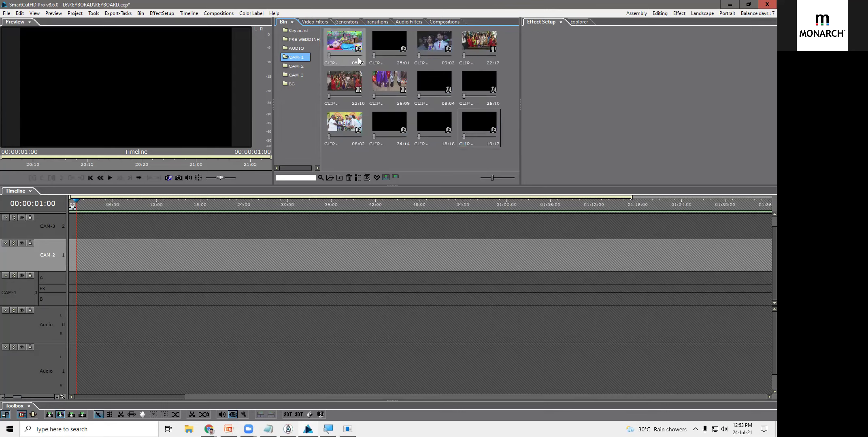
{"action": "left_click", "coordinate": [491, 48], "text": "shift"}
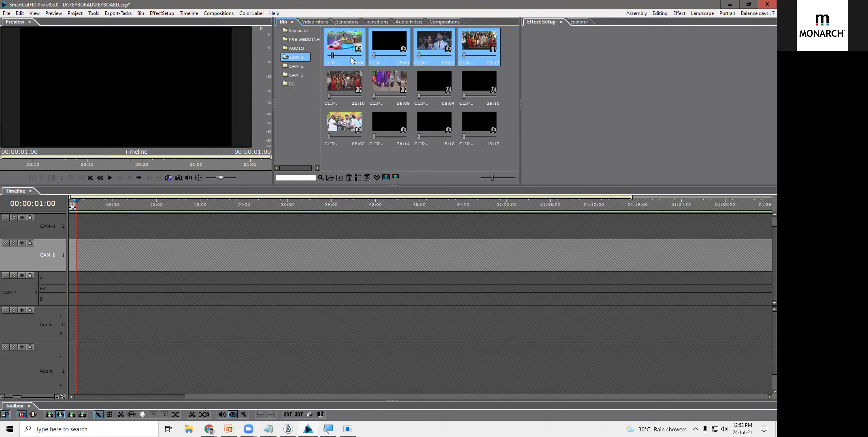
{"action": "left_click", "coordinate": [473, 48]}
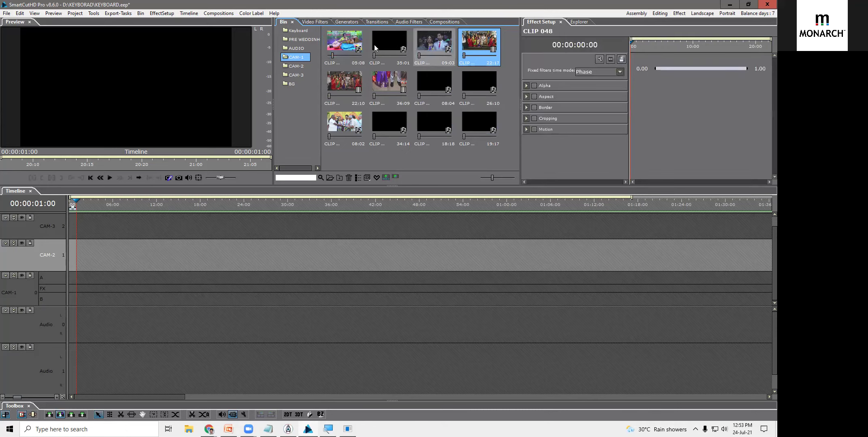
{"action": "left_click", "coordinate": [352, 46]}
{"action": "left_click", "coordinate": [471, 41], "text": "shift"}
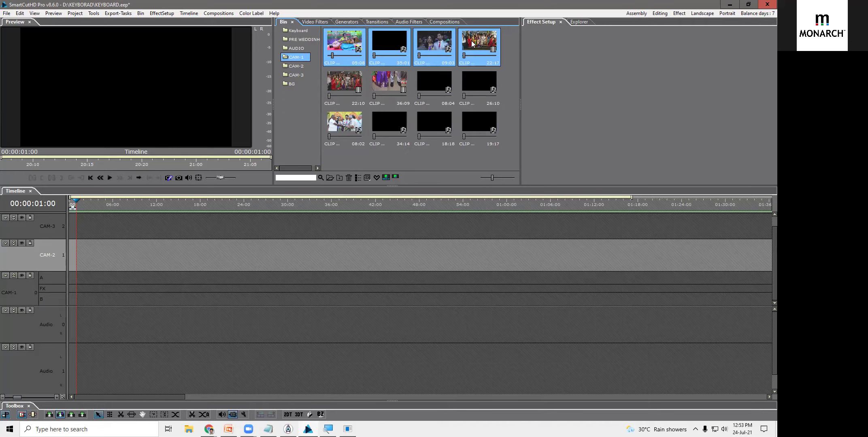
{"action": "left_click_drag", "start_coordinate": [476, 44], "coordinate": [77, 300]}
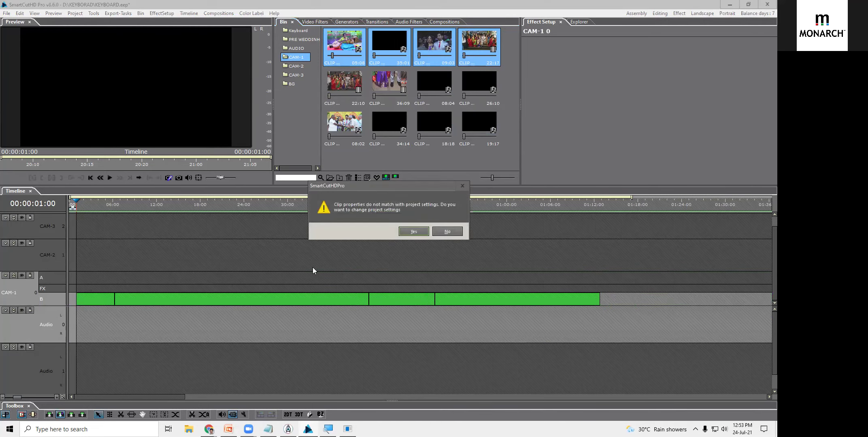
{"action": "left_click", "coordinate": [412, 232]}
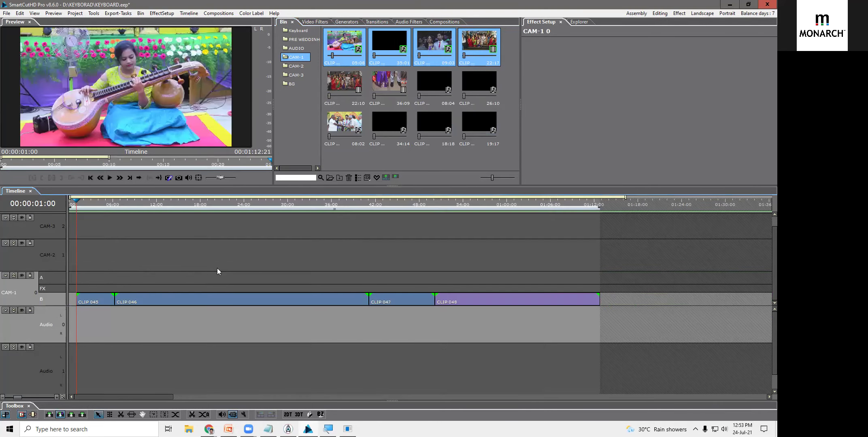
Step: Add the CAM-1 folder's remaining eight clips, CLIP 049 through CLIP 056, directly after CLIP 048 on CAM-1 track B
{"action": "scroll", "coordinate": [217, 267], "scroll_direction": "down", "scroll_amount": 3}
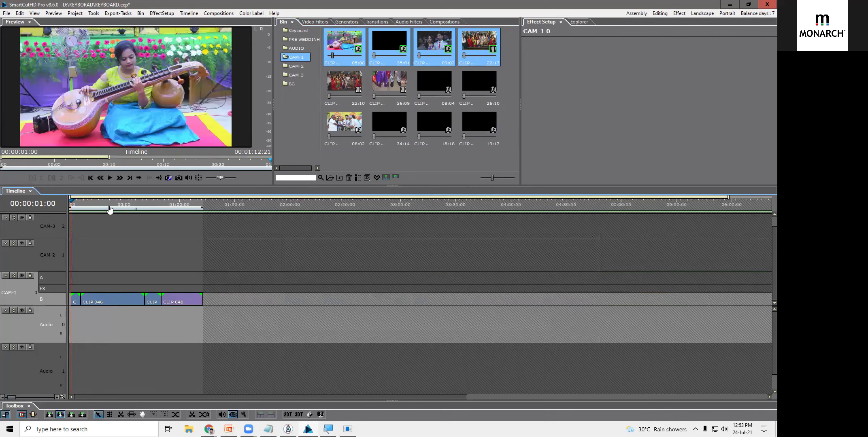
{"action": "left_click", "coordinate": [344, 82]}
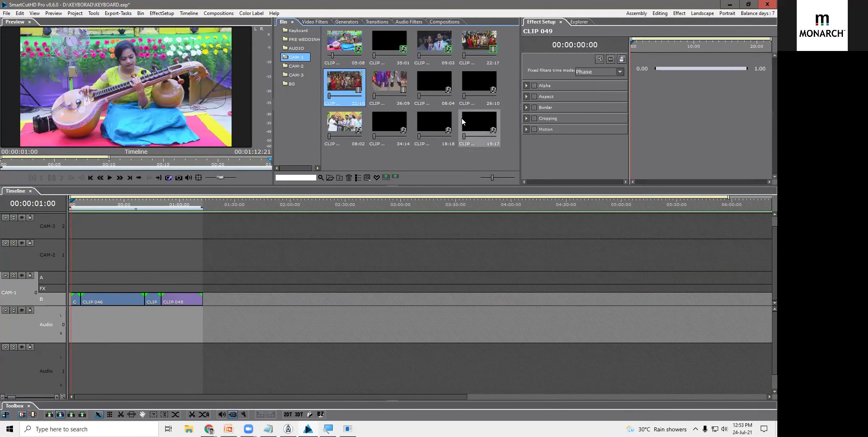
{"action": "left_click", "coordinate": [462, 118], "text": "shift"}
{"action": "left_click_drag", "start_coordinate": [462, 117], "coordinate": [207, 303]}
{"action": "left_click_drag", "start_coordinate": [235, 275], "coordinate": [509, 300]}
{"action": "left_click_drag", "start_coordinate": [508, 301], "coordinate": [504, 305]}
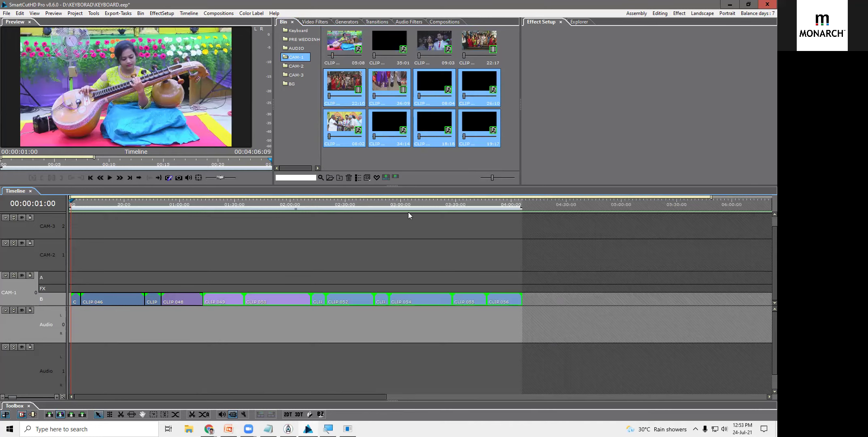
Step: Scrub through the first clips on CAM-1 as far as CLIP 048
{"action": "left_click", "coordinate": [76, 207]}
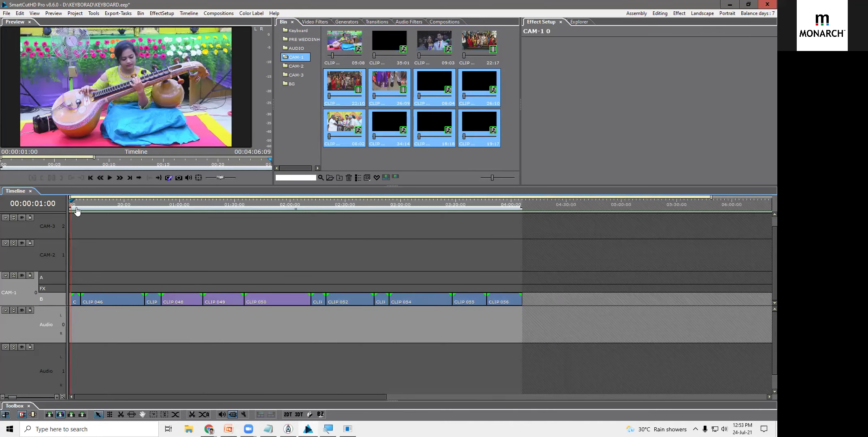
{"action": "left_click_drag", "start_coordinate": [77, 207], "coordinate": [154, 227]}
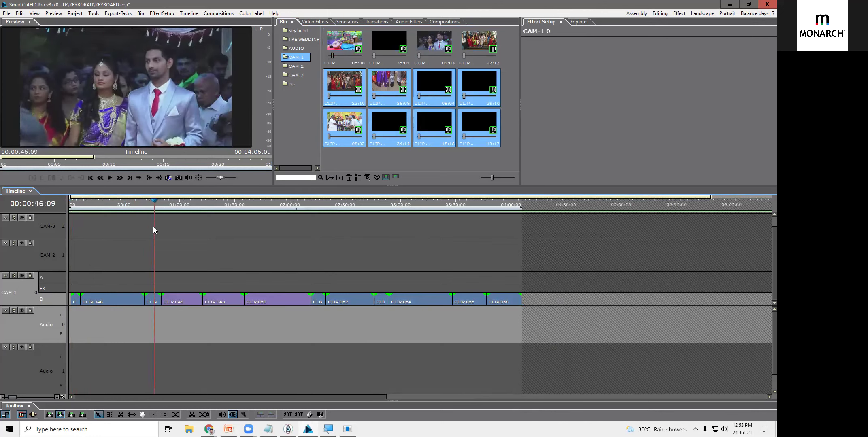
{"action": "left_click_drag", "start_coordinate": [159, 205], "coordinate": [170, 204]}
Step: Apply default transitions between CLIP 045 through CLIP 049 on CAM-1 and scrub across them
{"action": "left_click_drag", "start_coordinate": [79, 278], "coordinate": [184, 309]}
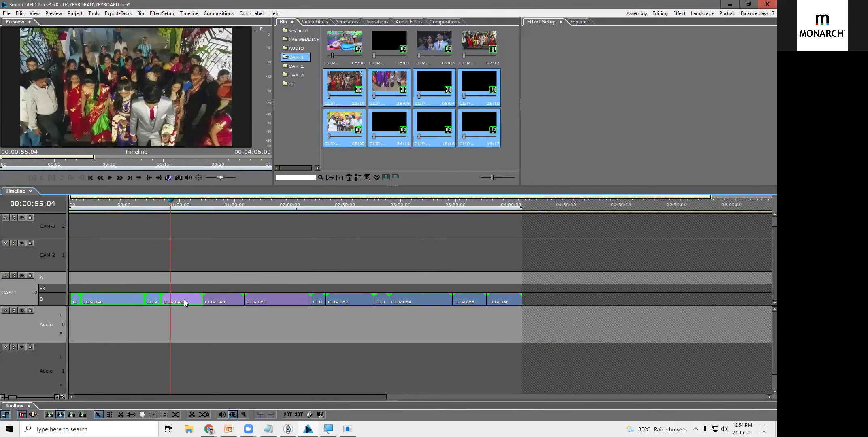
{"action": "left_click", "coordinate": [156, 287]}
{"action": "left_click_drag", "start_coordinate": [108, 303], "coordinate": [216, 320]}
{"action": "key", "text": "ctrl+z"}
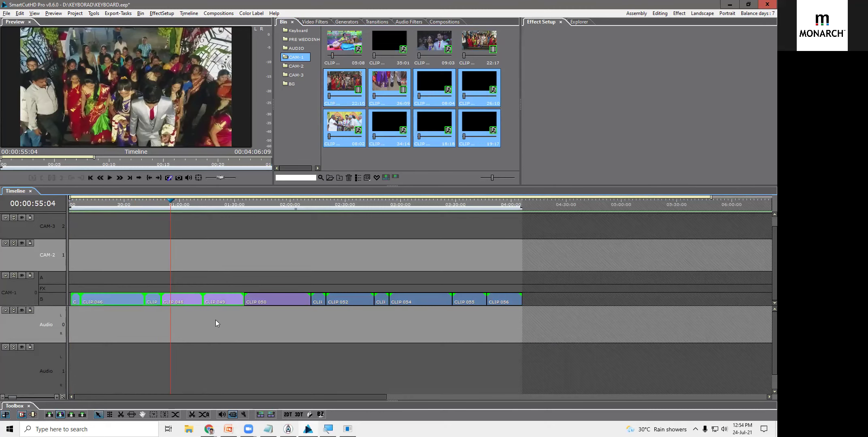
{"action": "key", "text": "ctrl+t"}
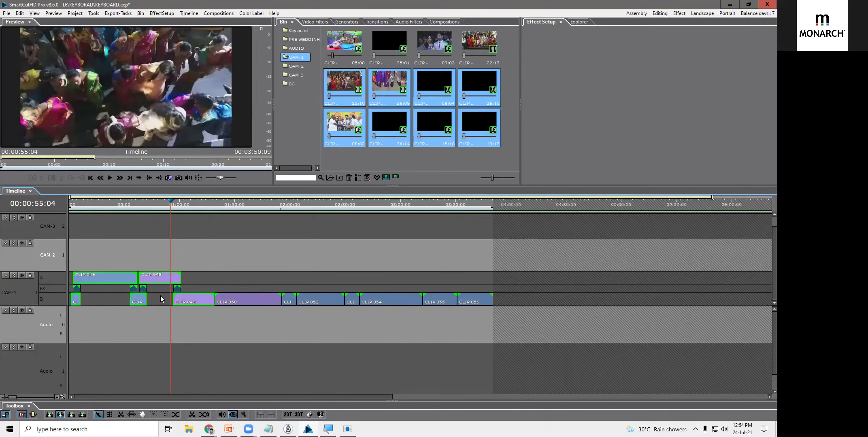
{"action": "left_click", "coordinate": [85, 208]}
{"action": "left_click_drag", "start_coordinate": [83, 202], "coordinate": [186, 212]}
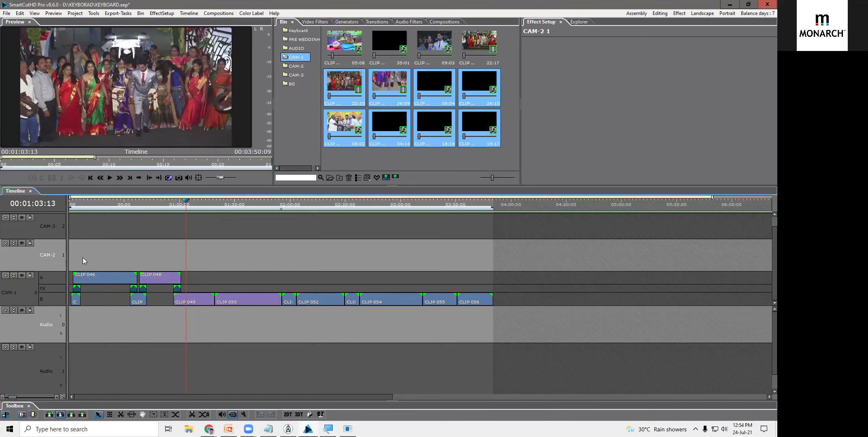
Step: Nest CLIP 045 through CLIP 049 and their transitions into a single timeline clip
{"action": "left_click_drag", "start_coordinate": [74, 258], "coordinate": [199, 321]}
{"action": "right_click", "coordinate": [186, 304]}
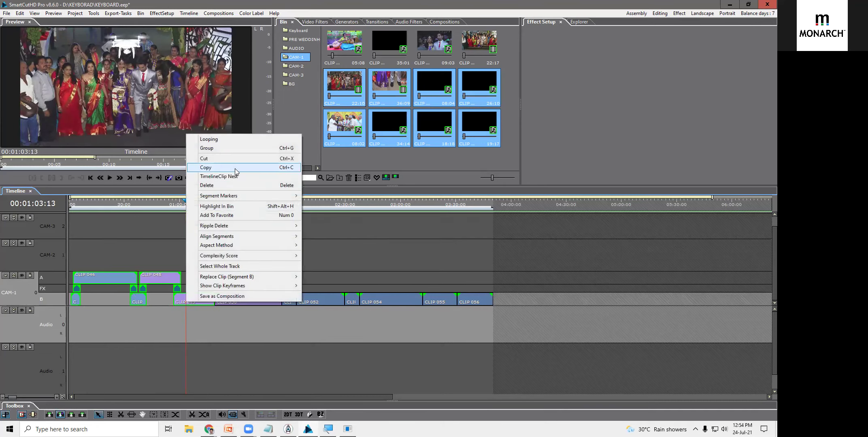
{"action": "left_click", "coordinate": [234, 177]}
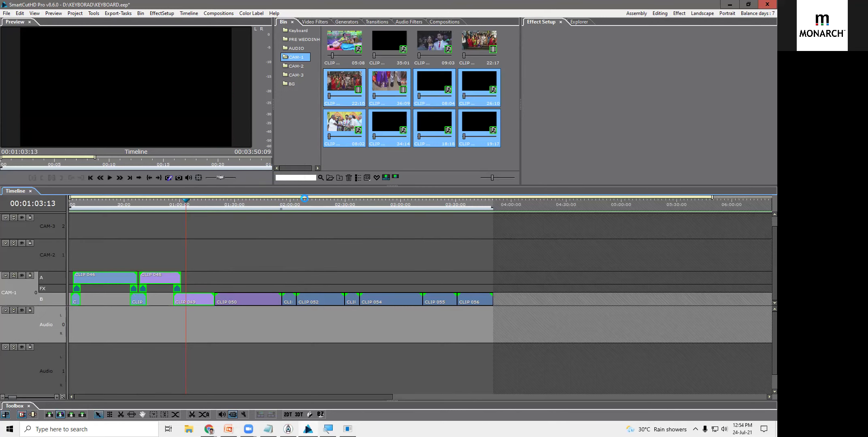
Step: Move the nested clip to CAM-1 track B at the timeline's start and scrub through it
{"action": "left_click", "coordinate": [166, 282]}
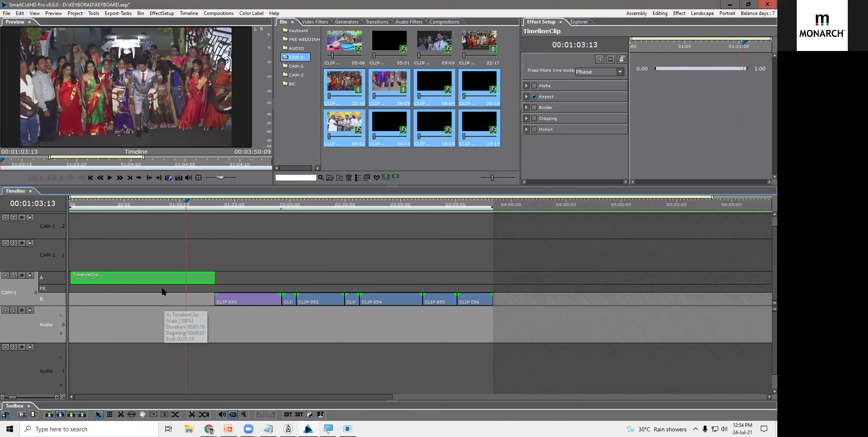
{"action": "left_click", "coordinate": [119, 297]}
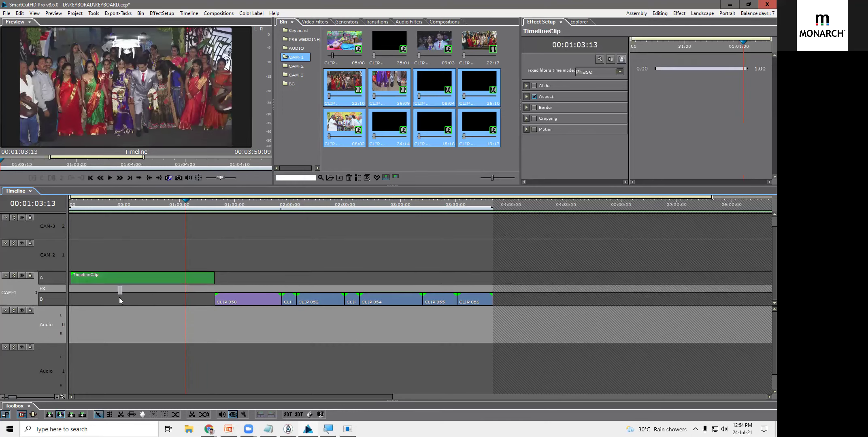
{"action": "left_click_drag", "start_coordinate": [138, 276], "coordinate": [138, 295]}
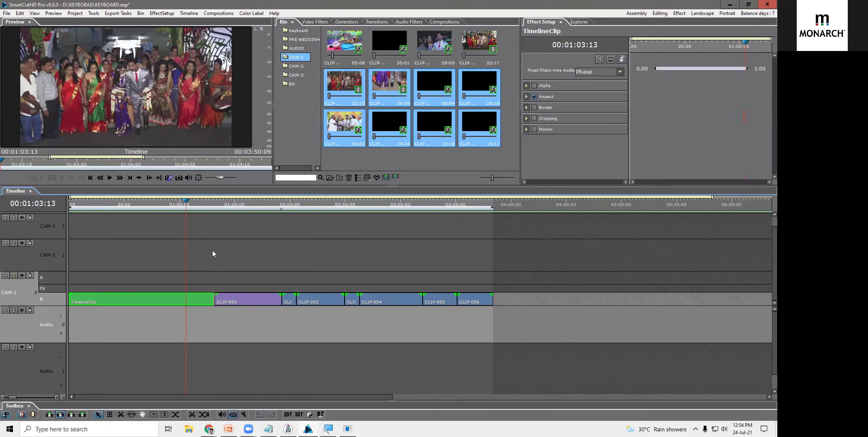
{"action": "left_click_drag", "start_coordinate": [83, 209], "coordinate": [114, 213]}
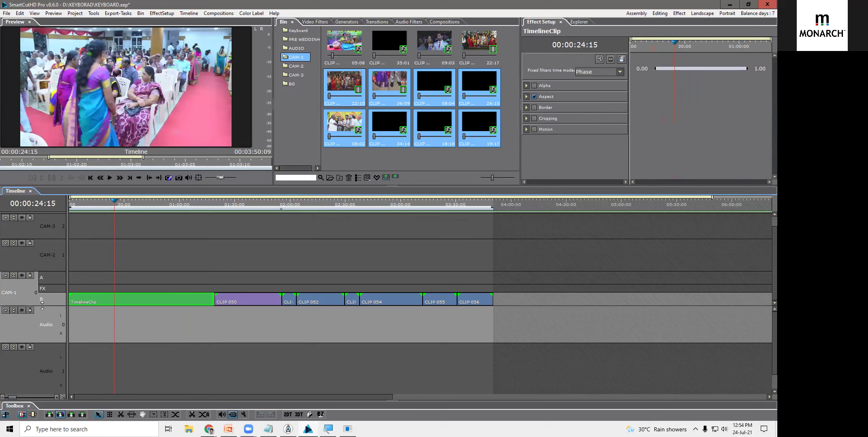
Step: Show the Tamil compositions, widen the category list and select the Evening Function_Welcome category
{"action": "mouse_move", "coordinate": [260, 302]}
{"action": "left_click", "coordinate": [445, 22]}
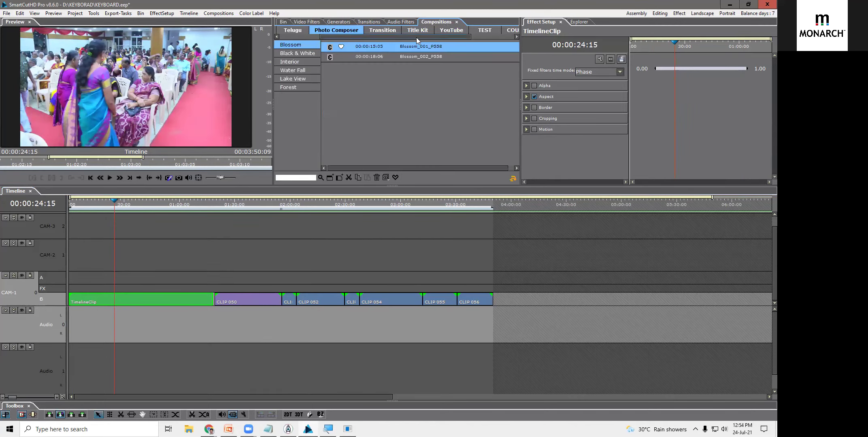
{"action": "left_click_drag", "start_coordinate": [354, 36], "coordinate": [300, 36]}
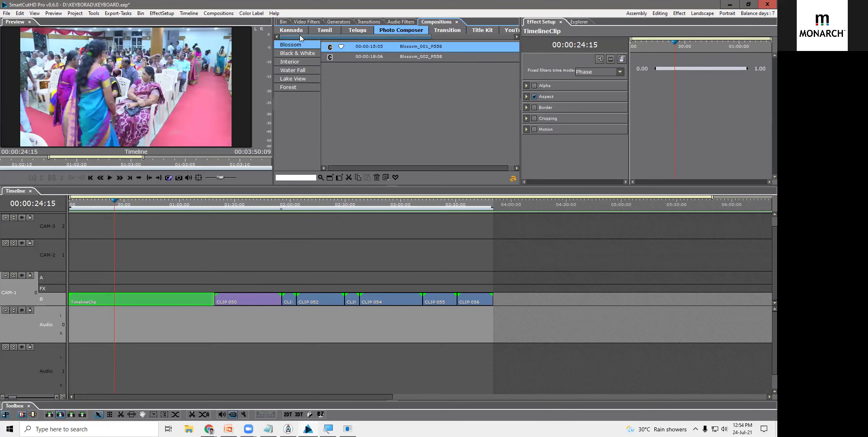
{"action": "left_click", "coordinate": [336, 30]}
{"action": "left_click", "coordinate": [307, 71]}
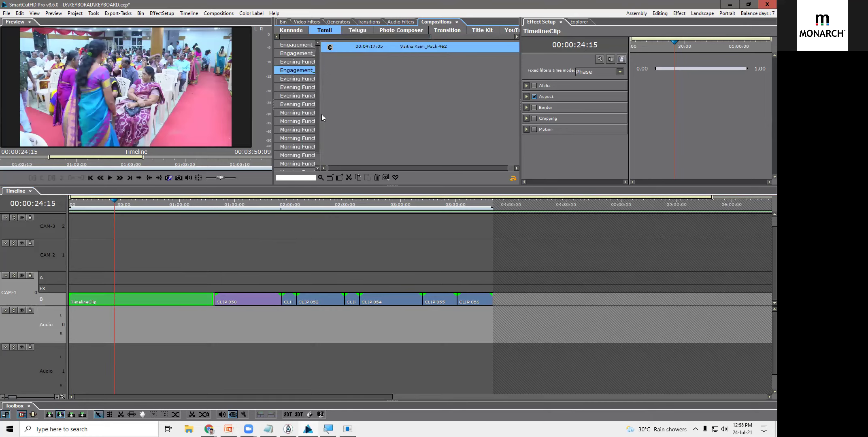
{"action": "left_click_drag", "start_coordinate": [320, 114], "coordinate": [395, 114]}
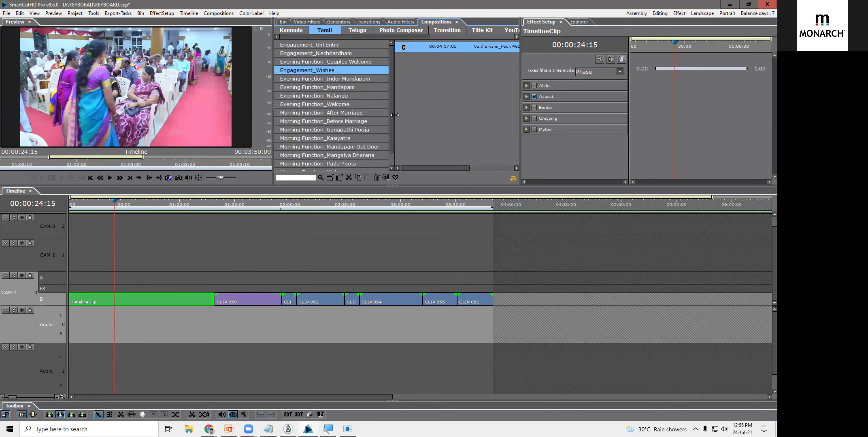
{"action": "left_click", "coordinate": [341, 104]}
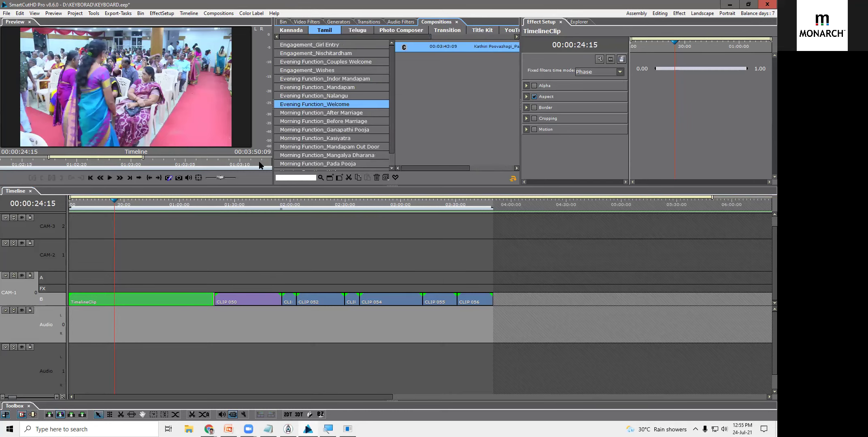
Step: Apply the Evening Function_Welcome composition at the timeline's start on the CAM-1 FX and Audio 0 tracks, ignoring missing effect media
{"action": "left_click_drag", "start_coordinate": [99, 202], "coordinate": [58, 207]}
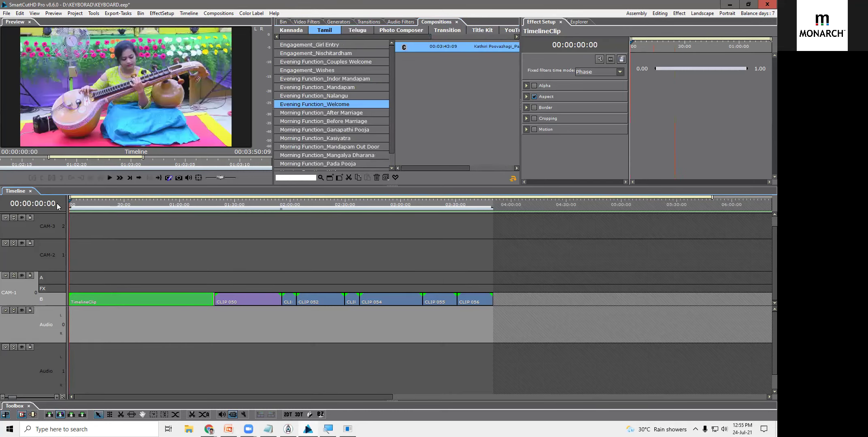
{"action": "left_click", "coordinate": [76, 288]}
{"action": "left_click", "coordinate": [71, 323]}
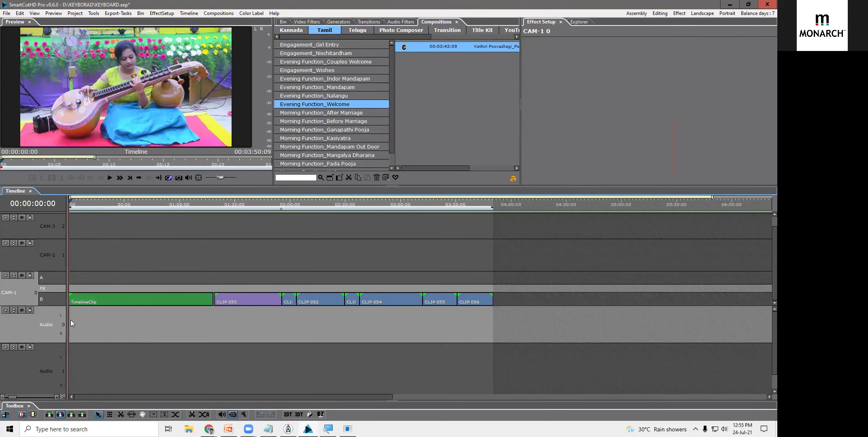
{"action": "left_click", "coordinate": [513, 179]}
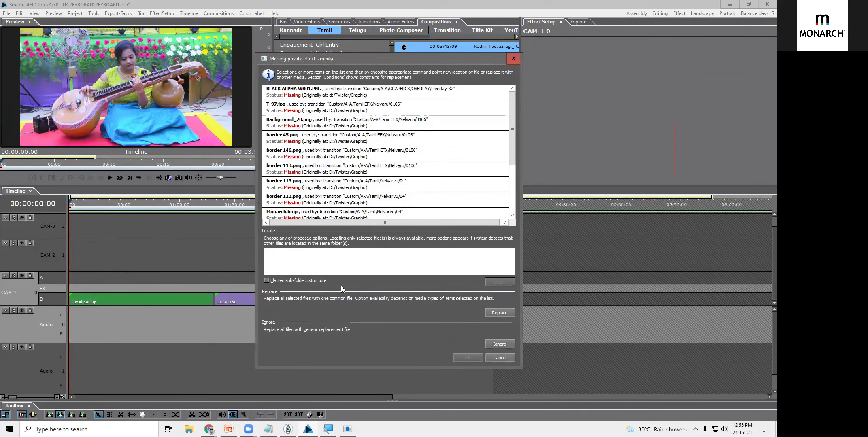
{"action": "left_click", "coordinate": [500, 344]}
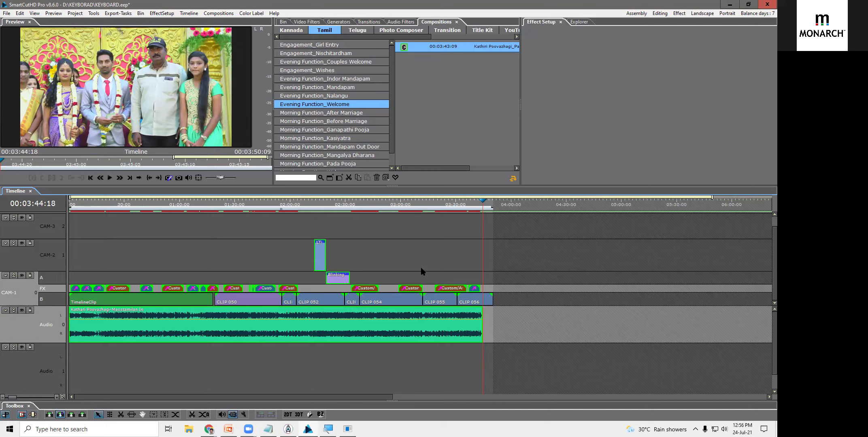
Step: Examine the audio clip's segment marker options and the timeline ruler's numbered and unnumbered marker options
{"action": "right_click", "coordinate": [430, 320]}
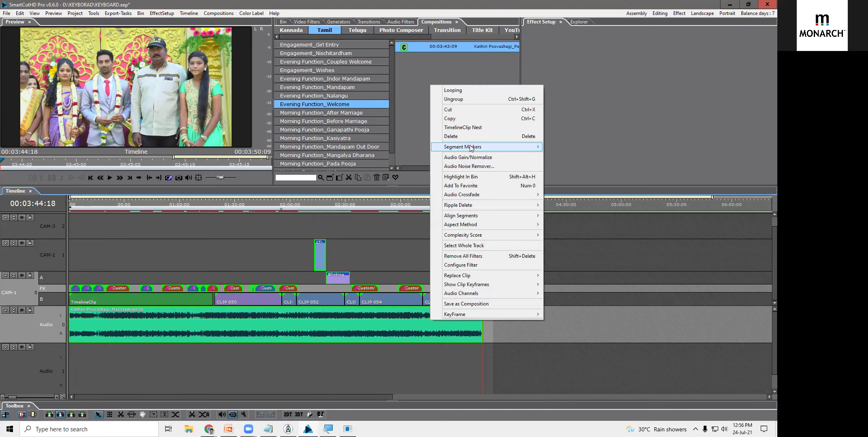
{"action": "mouse_move", "coordinate": [470, 148]}
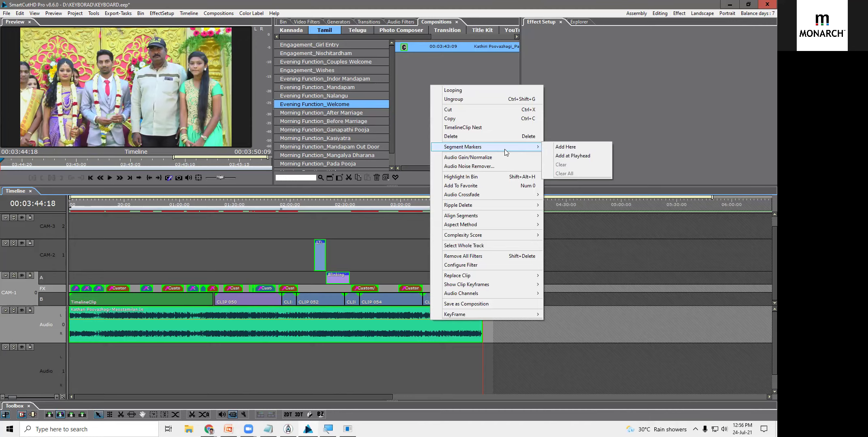
{"action": "mouse_move", "coordinate": [523, 146]}
{"action": "left_click", "coordinate": [364, 213]}
{"action": "left_click_drag", "start_coordinate": [366, 203], "coordinate": [381, 207]}
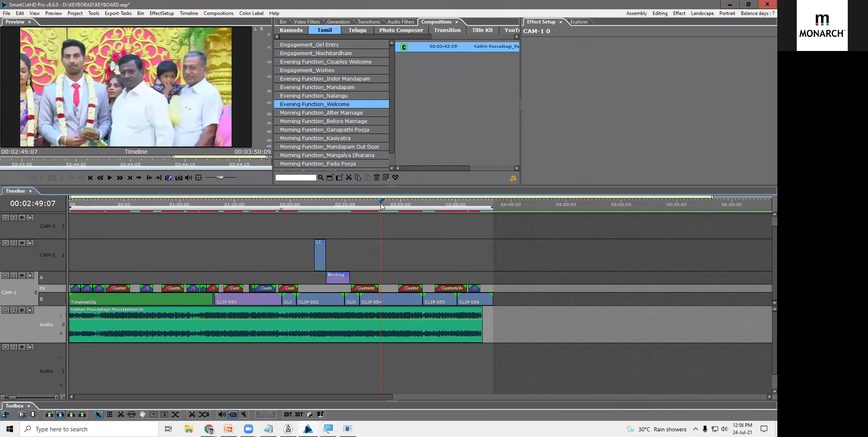
{"action": "right_click", "coordinate": [380, 205]}
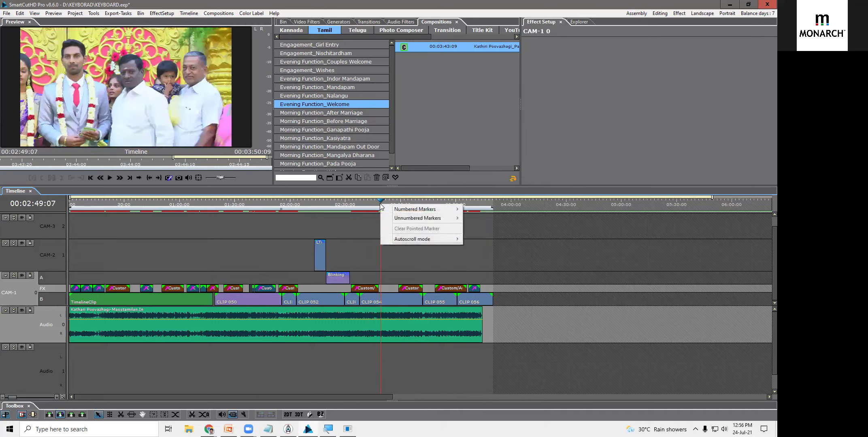
{"action": "mouse_move", "coordinate": [413, 218]}
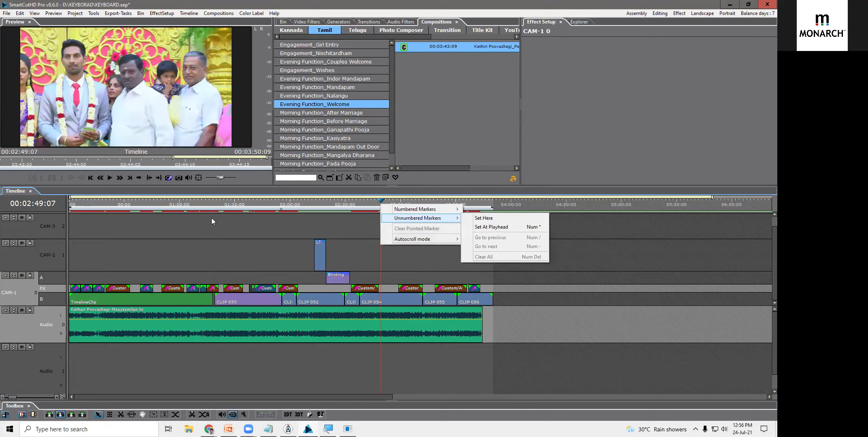
{"action": "left_click", "coordinate": [391, 314]}
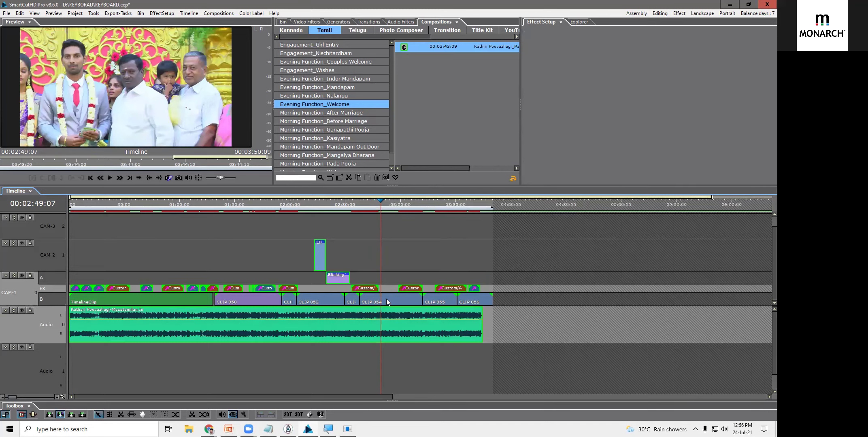
Step: Add a segment marker to CLIP 054 on CAM-1 track B just after the playhead, then briefly play the timeline
{"action": "left_click", "coordinate": [387, 299]}
{"action": "right_click", "coordinate": [387, 295]}
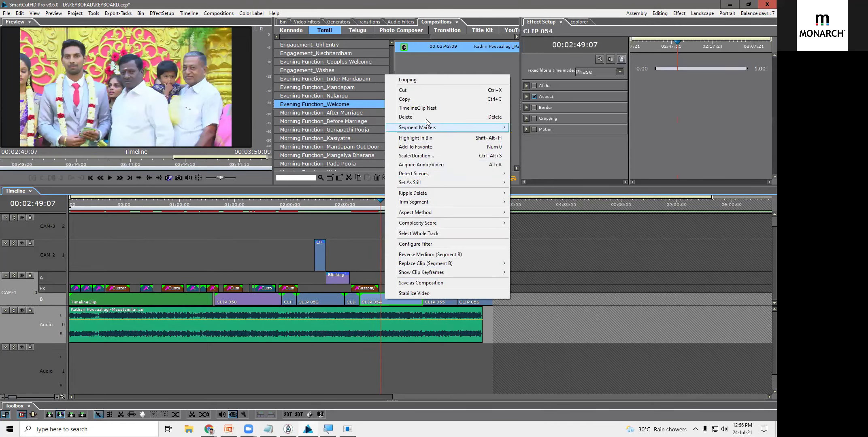
{"action": "mouse_move", "coordinate": [426, 127]}
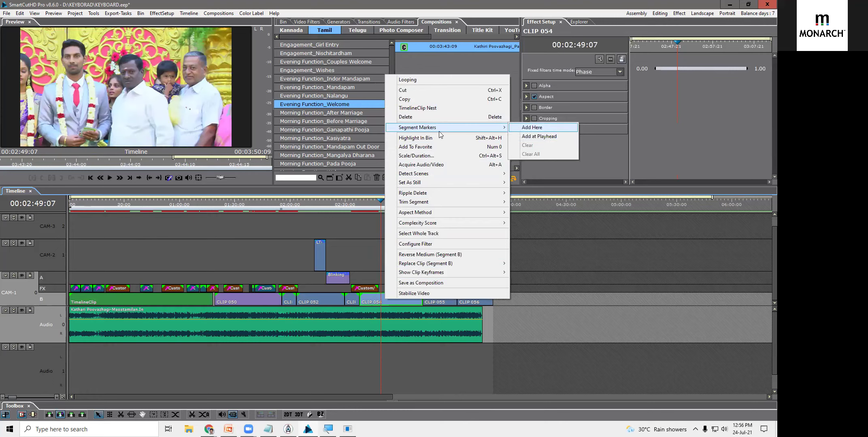
{"action": "left_click", "coordinate": [537, 128]}
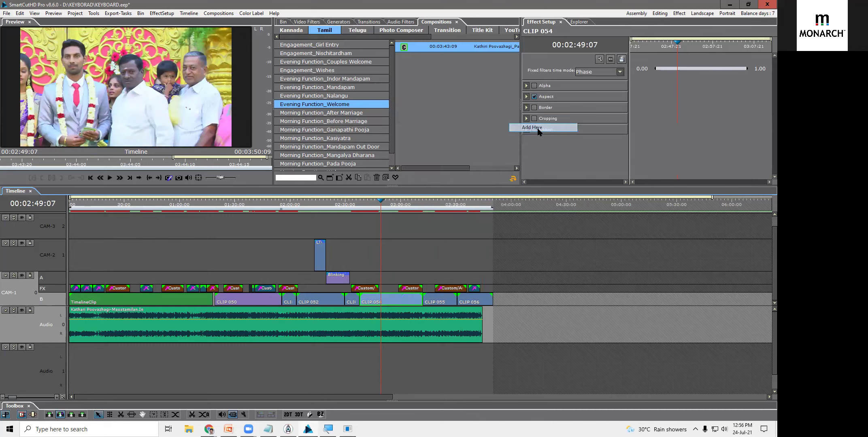
{"action": "key", "text": "space"}
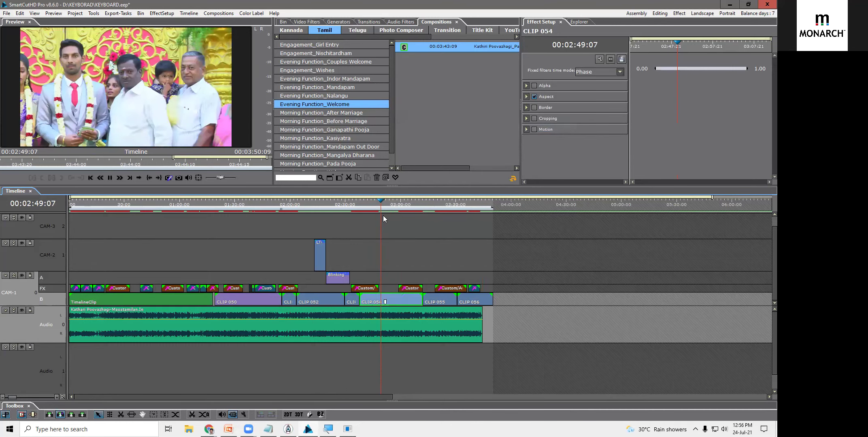
{"action": "key", "text": "space"}
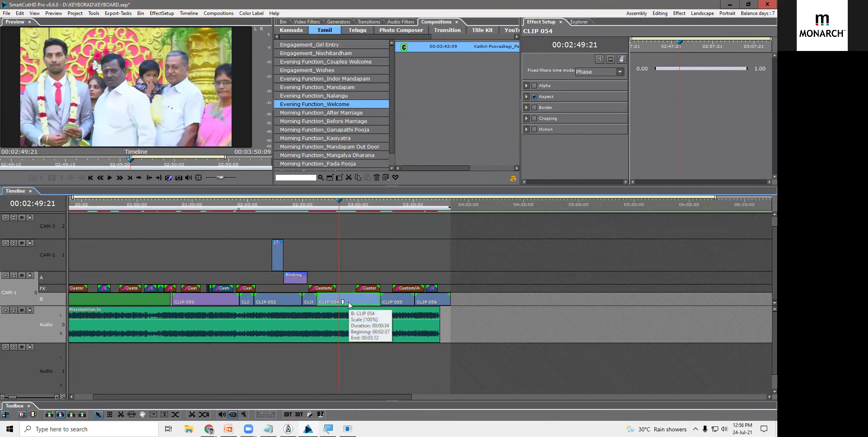
Step: Add a segment marker to the audio clip on the Audio 0 track, just after playhead position 00:02:55:17
{"action": "left_click", "coordinate": [345, 329]}
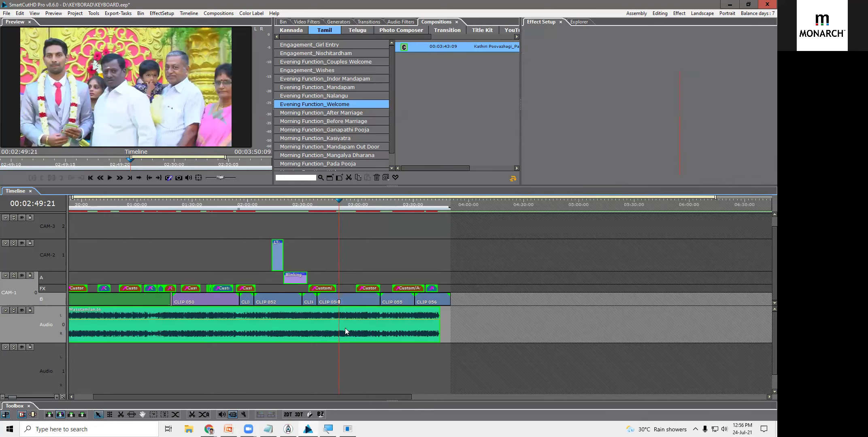
{"action": "left_click", "coordinate": [350, 201]}
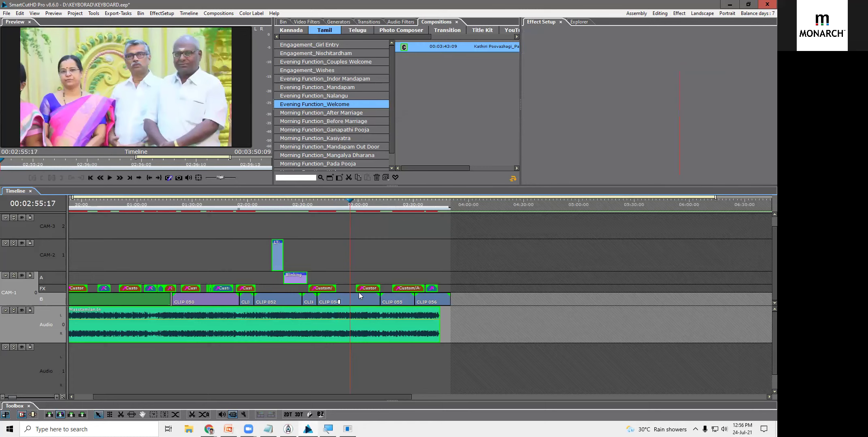
{"action": "right_click", "coordinate": [356, 329]}
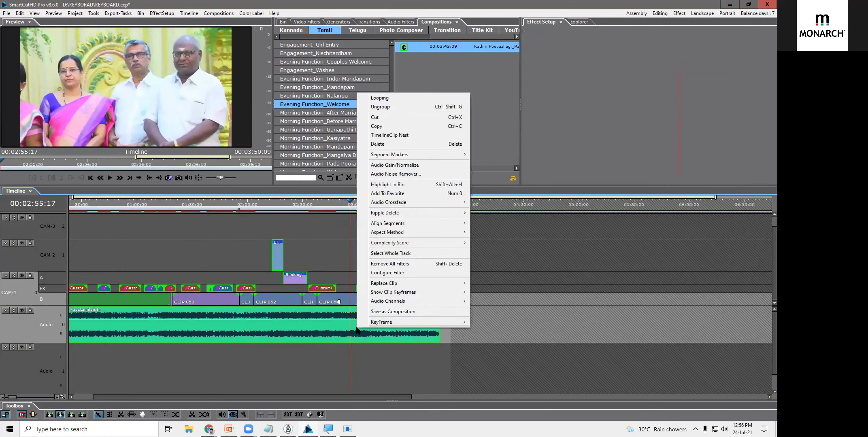
{"action": "mouse_move", "coordinate": [383, 156]}
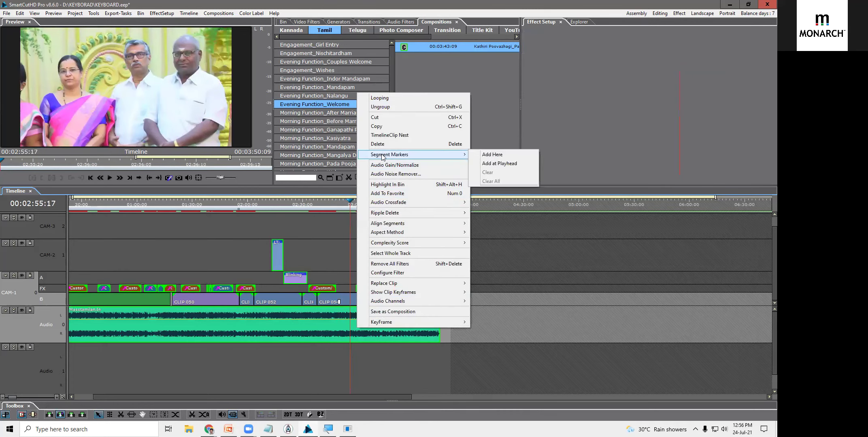
{"action": "left_click", "coordinate": [507, 156]}
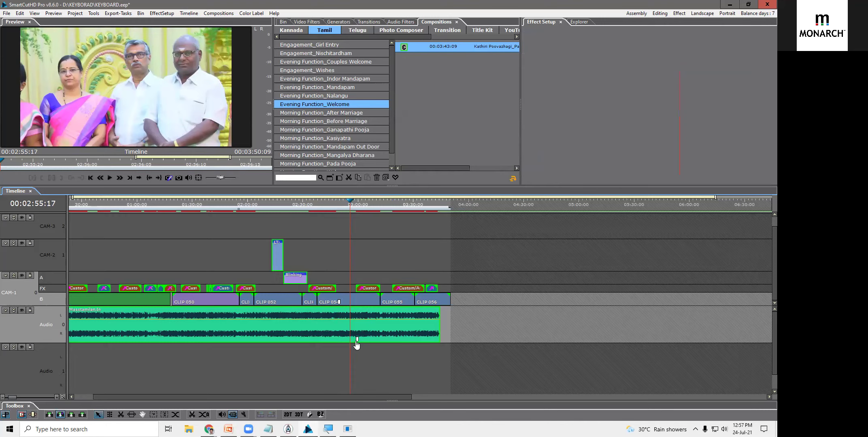
{"action": "scroll", "coordinate": [356, 343], "scroll_direction": "up", "scroll_amount": 4}
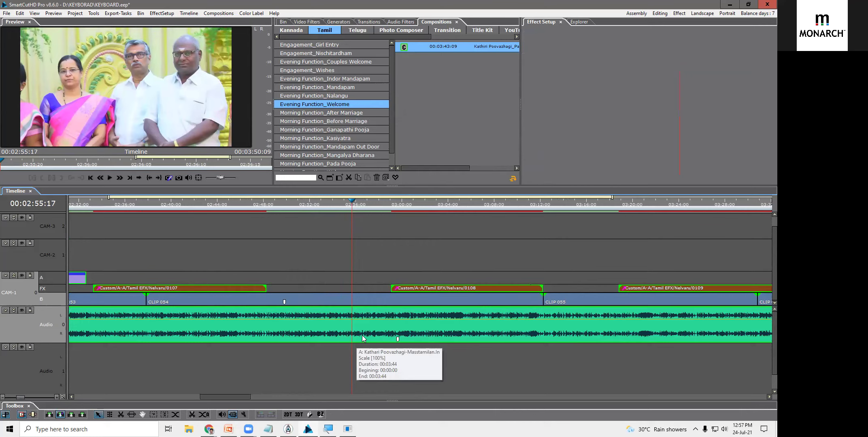
{"action": "scroll", "coordinate": [363, 339], "scroll_direction": "down", "scroll_amount": 2}
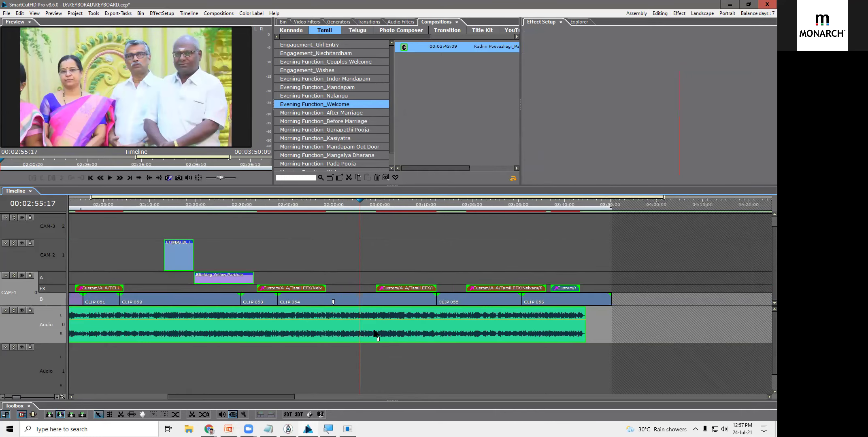
Step: Review the clip commands available for the Audio 0 clip and CLIP 054, including Segment Markers and Highlight In Bin
{"action": "right_click", "coordinate": [374, 337]}
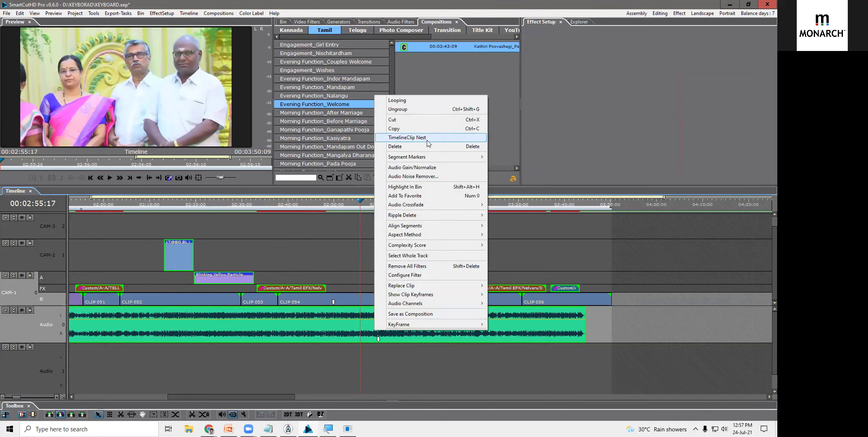
{"action": "mouse_move", "coordinate": [426, 158]}
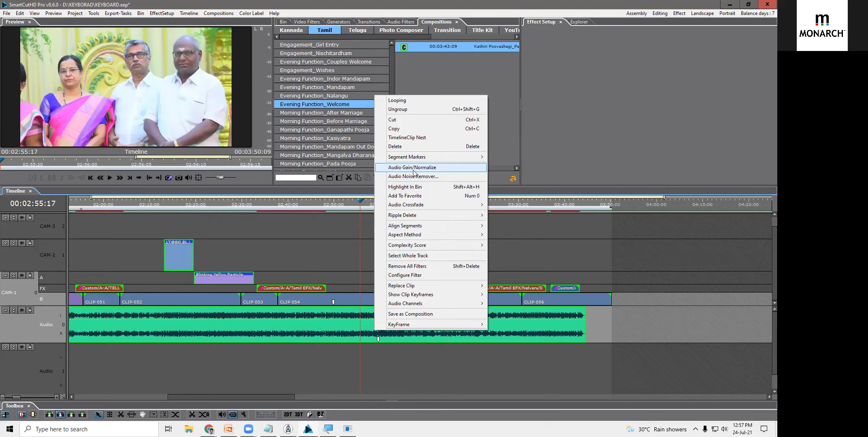
{"action": "left_click", "coordinate": [217, 224]}
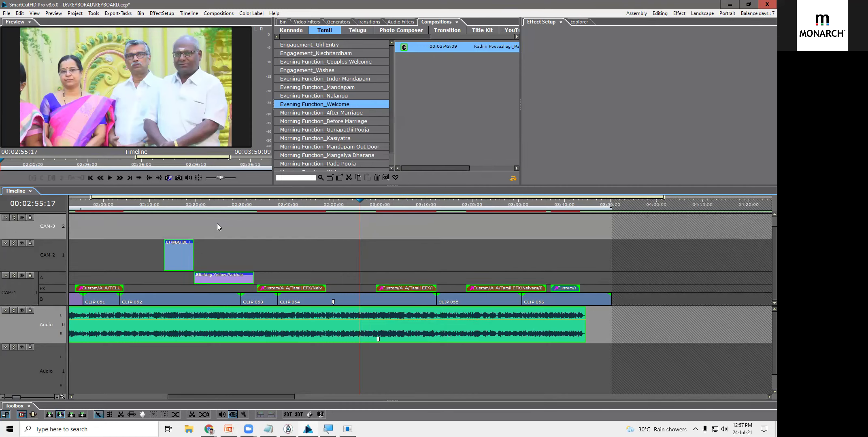
{"action": "scroll", "coordinate": [217, 222], "scroll_direction": "down", "scroll_amount": 5}
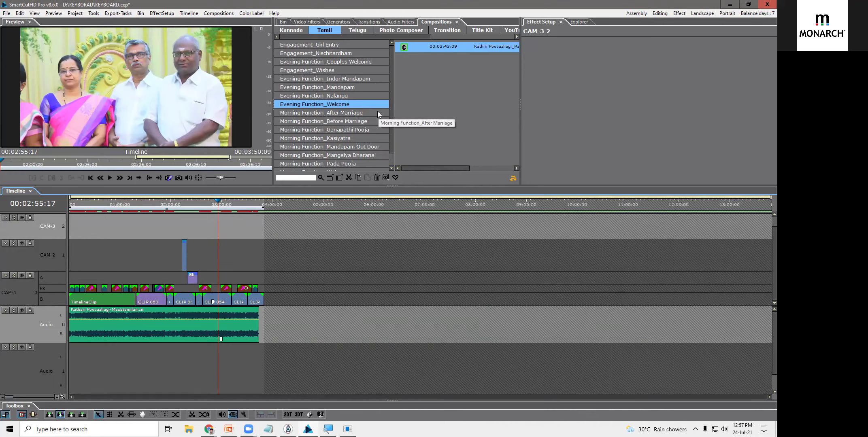
{"action": "right_click", "coordinate": [221, 301]}
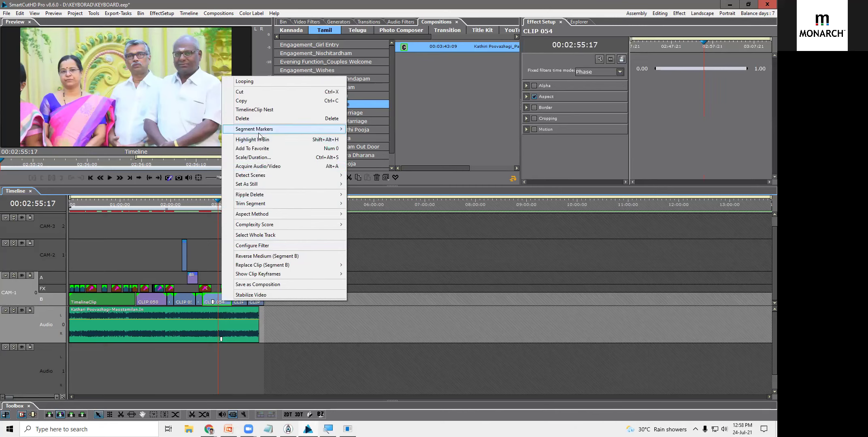
{"action": "mouse_move", "coordinate": [259, 133]}
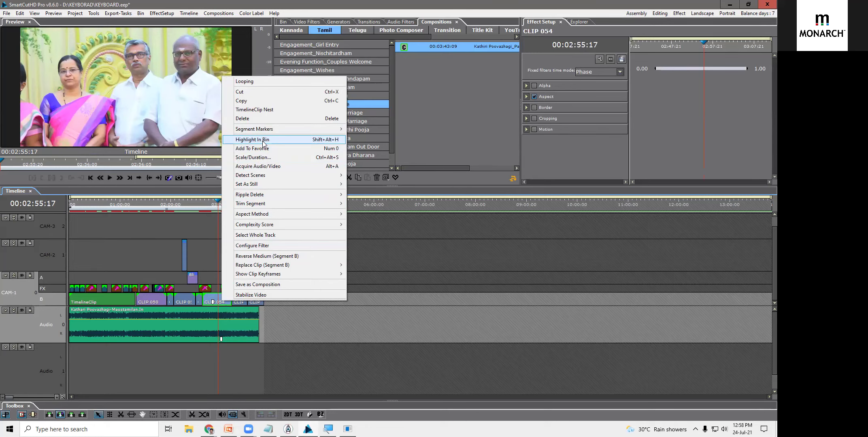
{"action": "left_click", "coordinate": [263, 140]}
Step: Delete all clips, effects and audio from the timeline
{"action": "left_click_drag", "start_coordinate": [73, 256], "coordinate": [267, 346]}
{"action": "key", "text": "Delete"}
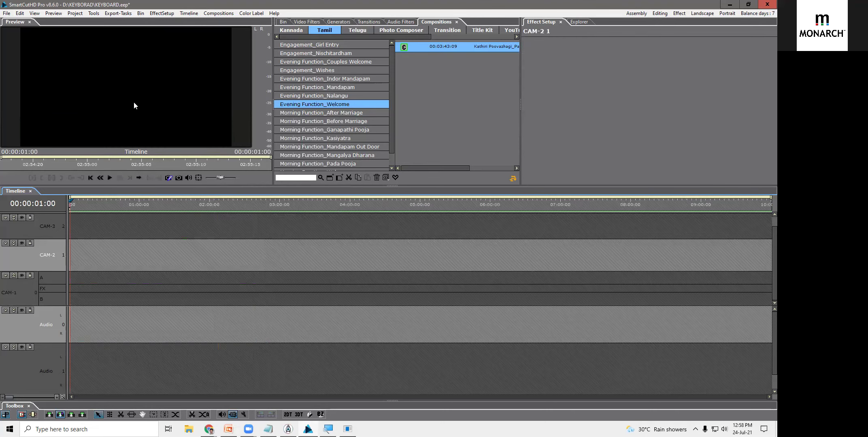
{"action": "left_click", "coordinate": [7, 13]}
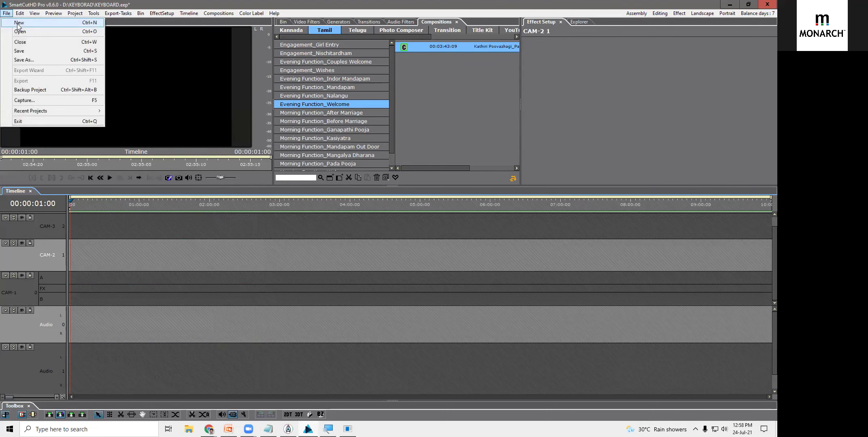
{"action": "left_click", "coordinate": [18, 23]}
{"action": "left_click", "coordinate": [393, 233]}
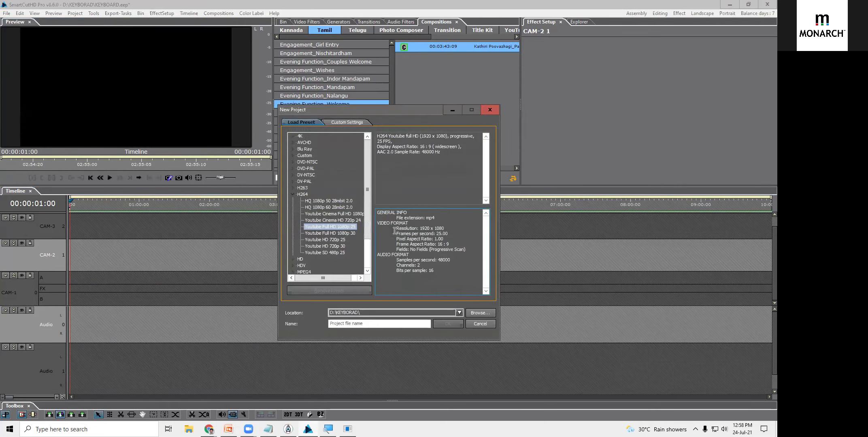
{"action": "left_click", "coordinate": [480, 324]}
Step: Open the project file Dharala Prabhu_P528.eep from the Dharala Prabhu folder
{"action": "left_click", "coordinate": [7, 12]}
{"action": "left_click", "coordinate": [22, 32]}
{"action": "left_click", "coordinate": [395, 230]}
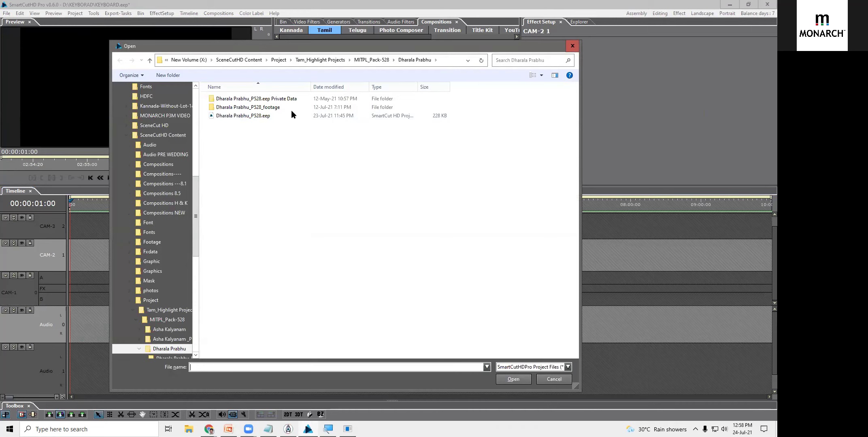
{"action": "left_click", "coordinate": [238, 116]}
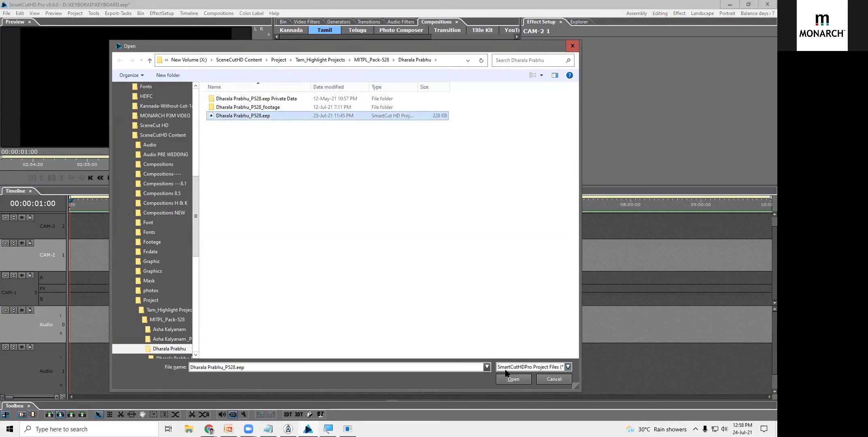
{"action": "left_click", "coordinate": [516, 381]}
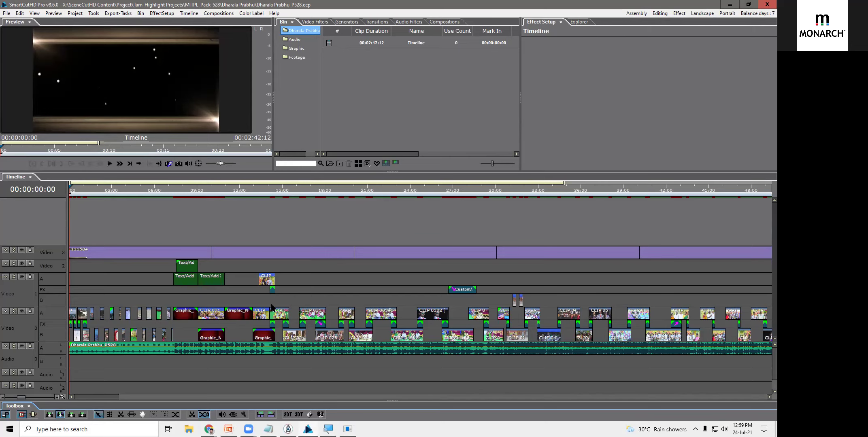
Step: Highlight CLIP 091 from the timeline's Video 0 track in the bin to locate its source footage
{"action": "left_click", "coordinate": [220, 191]}
{"action": "left_click", "coordinate": [210, 315]}
{"action": "right_click", "coordinate": [210, 314]}
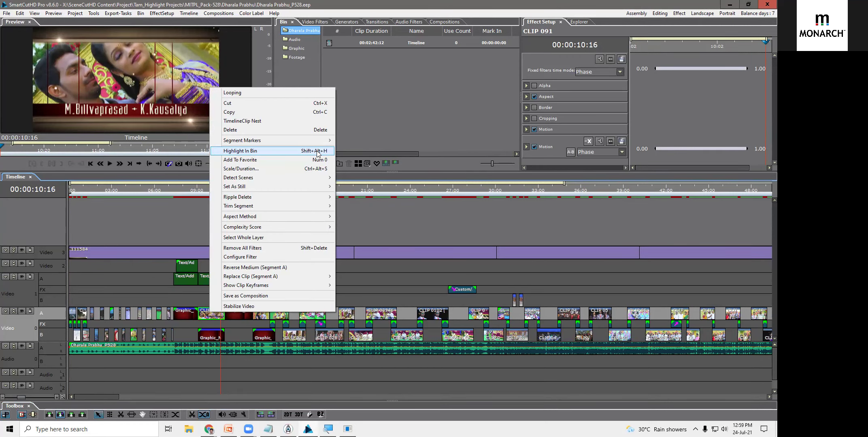
{"action": "left_click", "coordinate": [295, 153]}
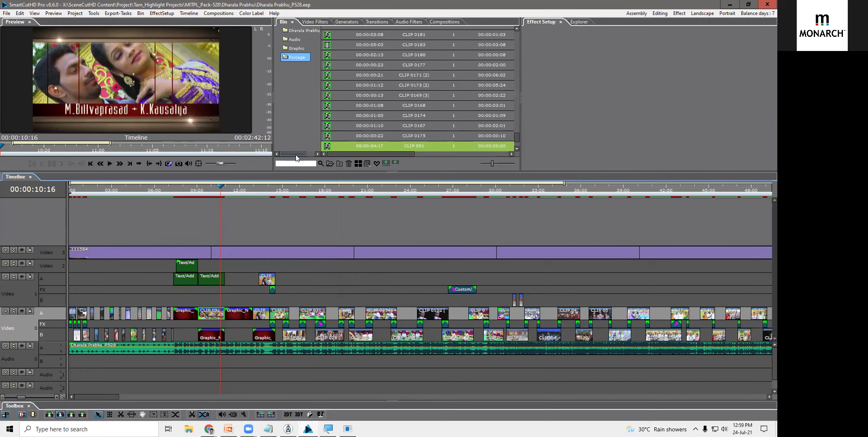
{"action": "mouse_move", "coordinate": [401, 147]}
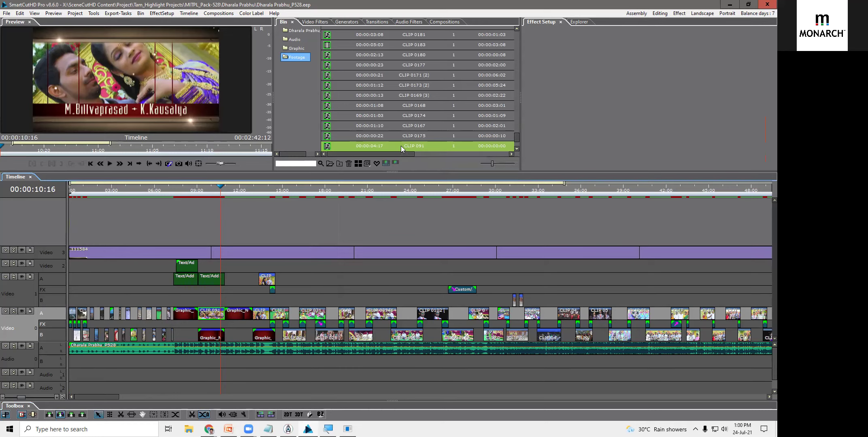
Step: Browse the files on New Volume (E:) in the Explorer and review CLIP 091's clip commands, including Add To Favorite
{"action": "left_click", "coordinate": [577, 23]}
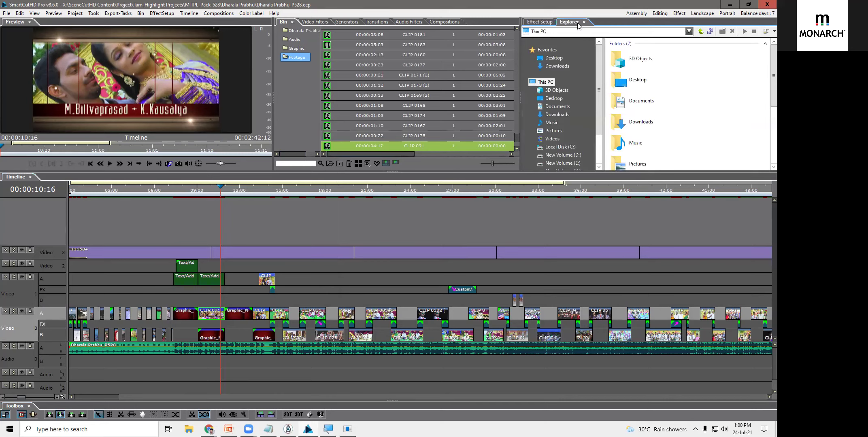
{"action": "scroll", "coordinate": [764, 122], "scroll_direction": "down", "scroll_amount": 5}
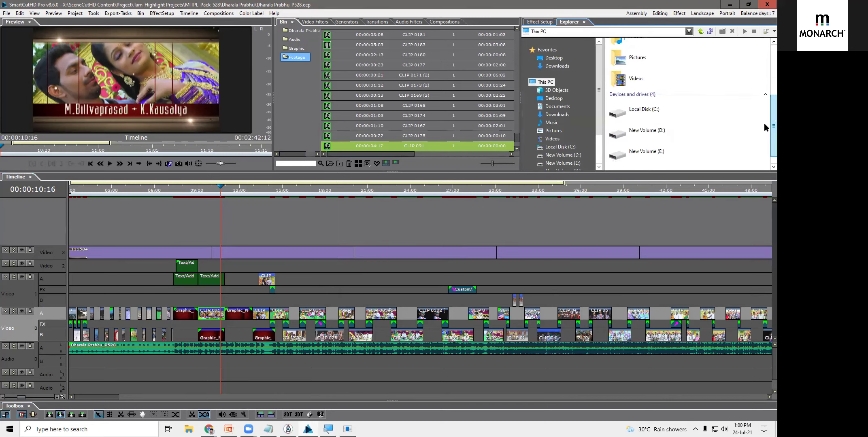
{"action": "double_click", "coordinate": [657, 150]}
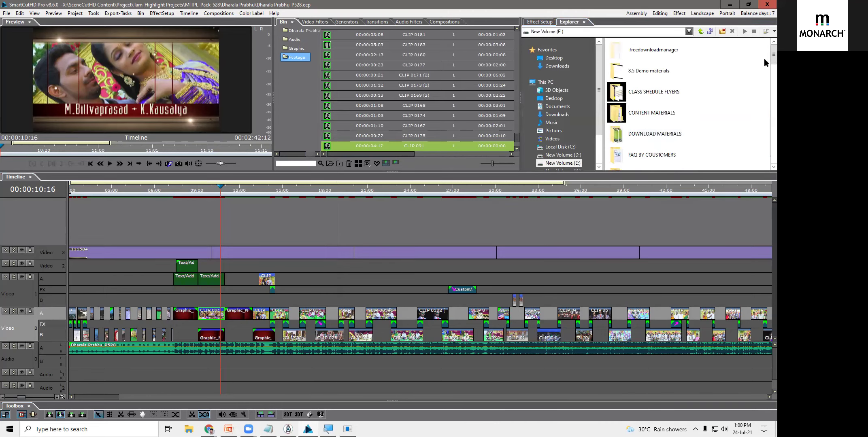
{"action": "scroll", "coordinate": [765, 105], "scroll_direction": "down", "scroll_amount": 10}
{"action": "scroll", "coordinate": [750, 164], "scroll_direction": "down", "scroll_amount": 3}
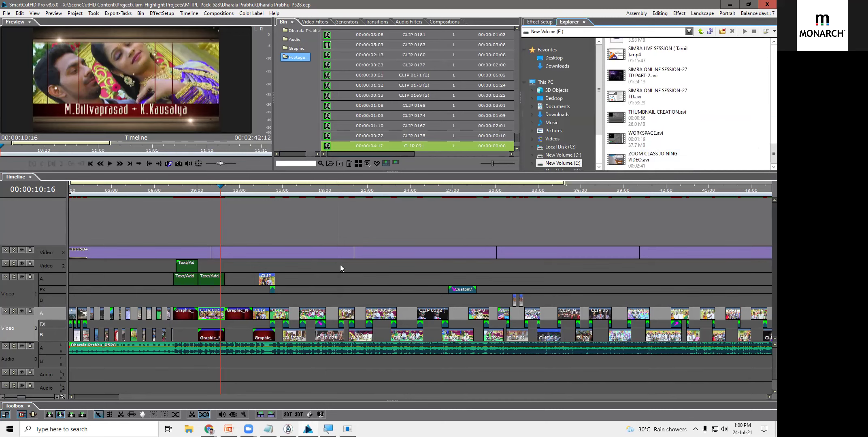
{"action": "right_click", "coordinate": [218, 316]}
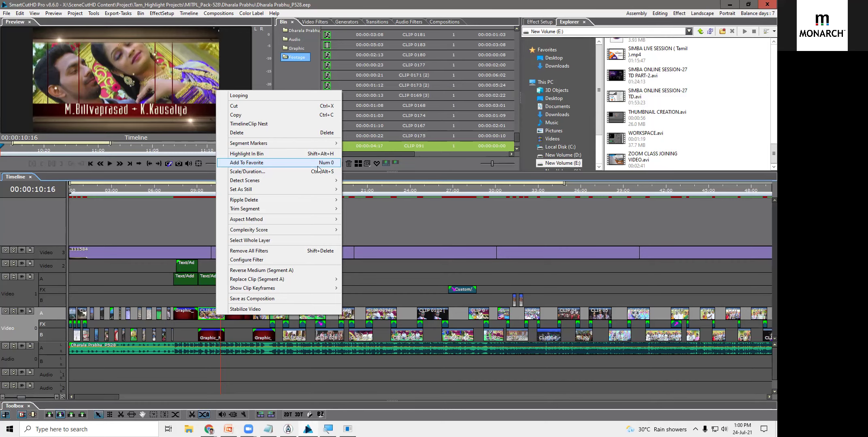
{"action": "left_click", "coordinate": [110, 220]}
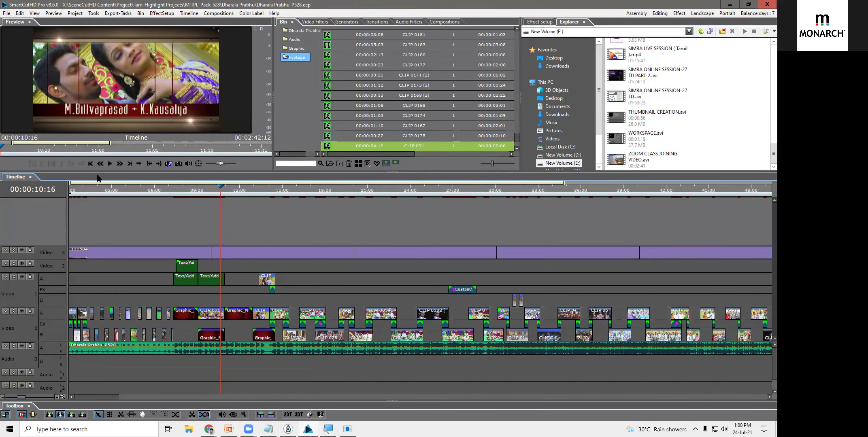
Step: Open the recent project KEYBOARD.eep from the D:\KEYBORAD folder
{"action": "left_click", "coordinate": [7, 13]}
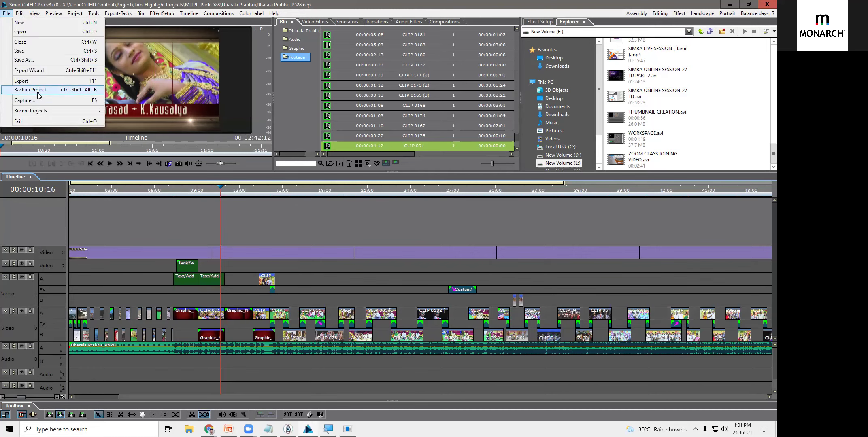
{"action": "mouse_move", "coordinate": [44, 112]}
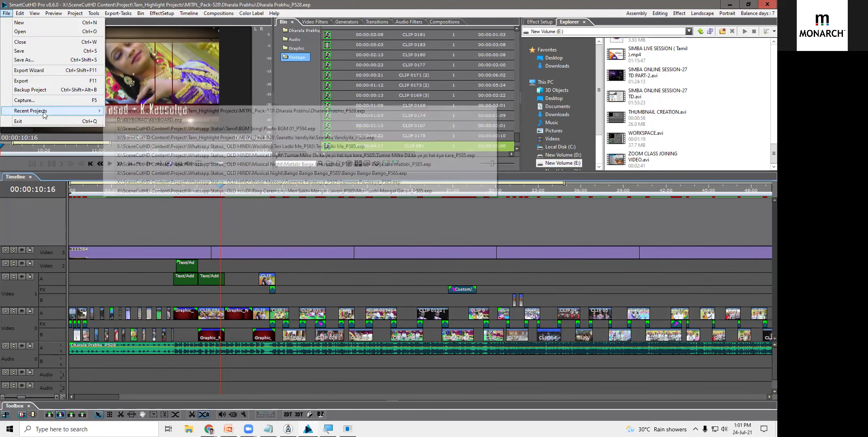
{"action": "left_click", "coordinate": [191, 119]}
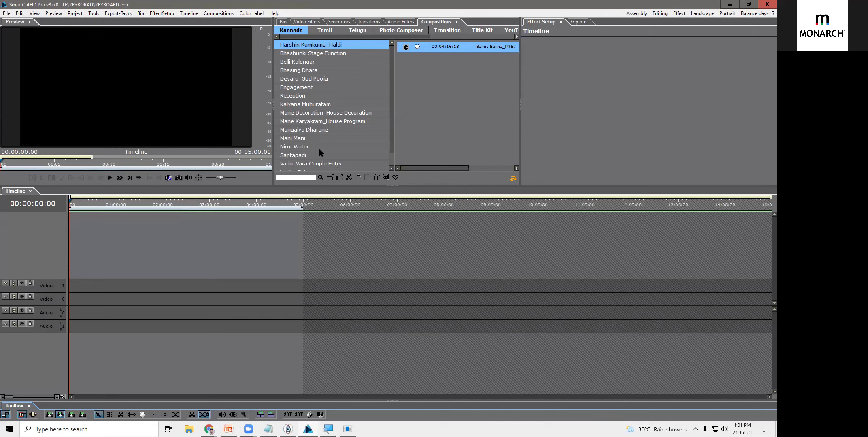
Step: Import the video clips from the Tamil Teaser & Highlight Clips folder in X:\SceneCutHD Content\Footage into the Keyboard bin
{"action": "left_click", "coordinate": [285, 22]}
{"action": "left_click", "coordinate": [364, 66]}
{"action": "right_click", "coordinate": [330, 101]}
{"action": "left_click", "coordinate": [358, 106]}
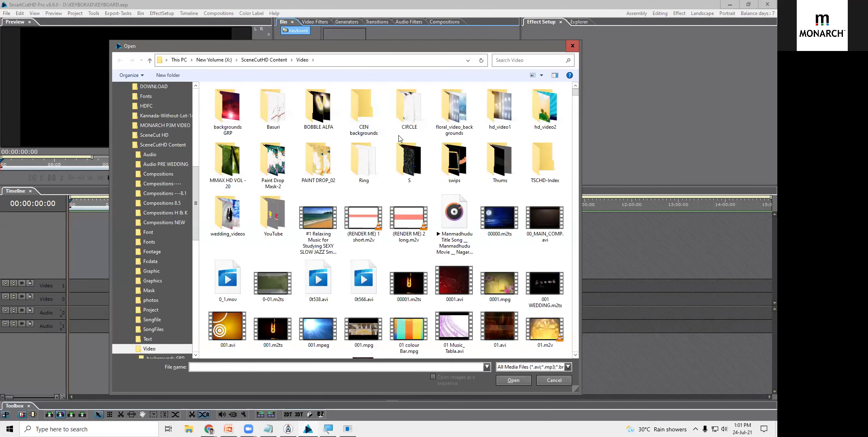
{"action": "key", "text": "alt+Up"}
{"action": "key", "text": "alt+Up"}
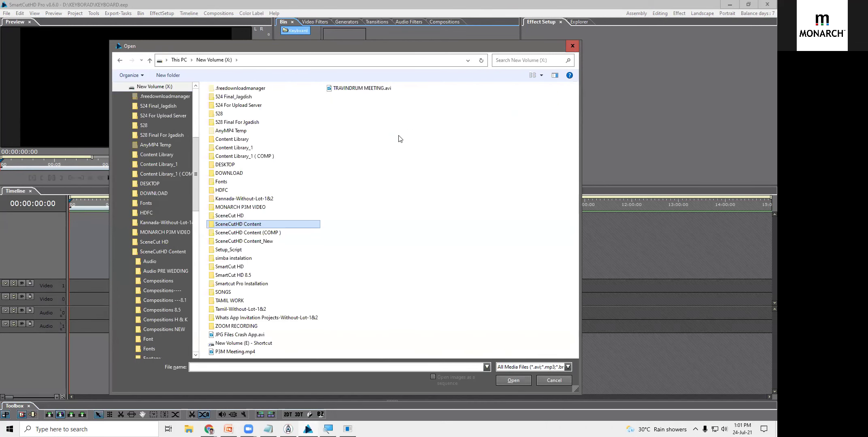
{"action": "key", "text": "alt+Up"}
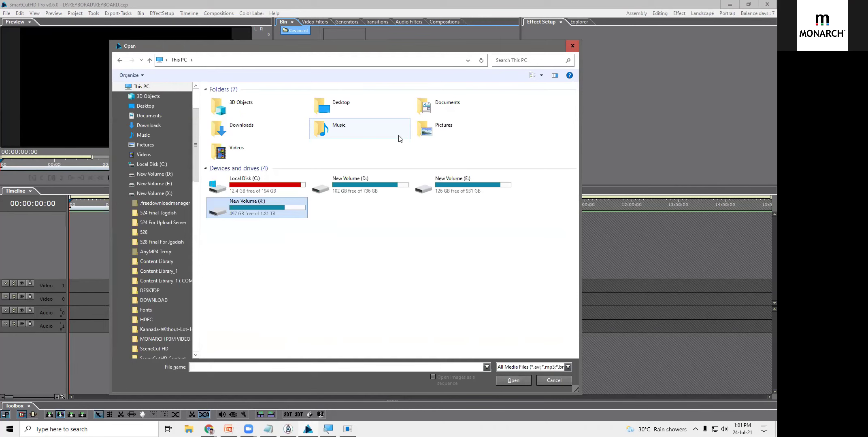
{"action": "double_click", "coordinate": [270, 208]}
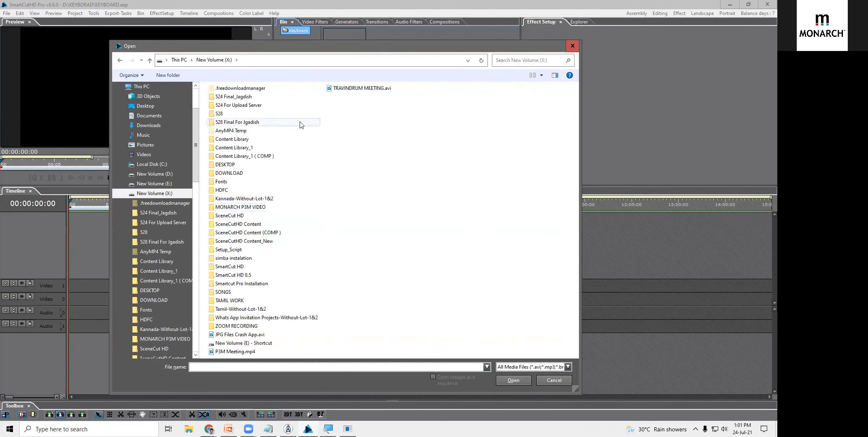
{"action": "double_click", "coordinate": [268, 224]}
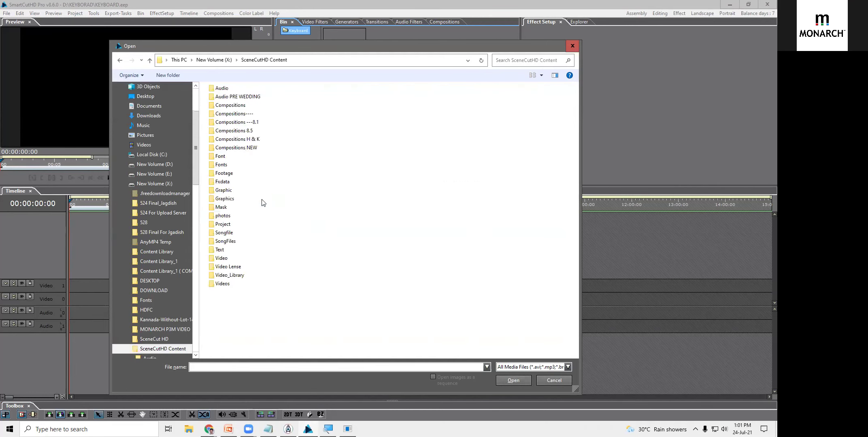
{"action": "double_click", "coordinate": [263, 174]}
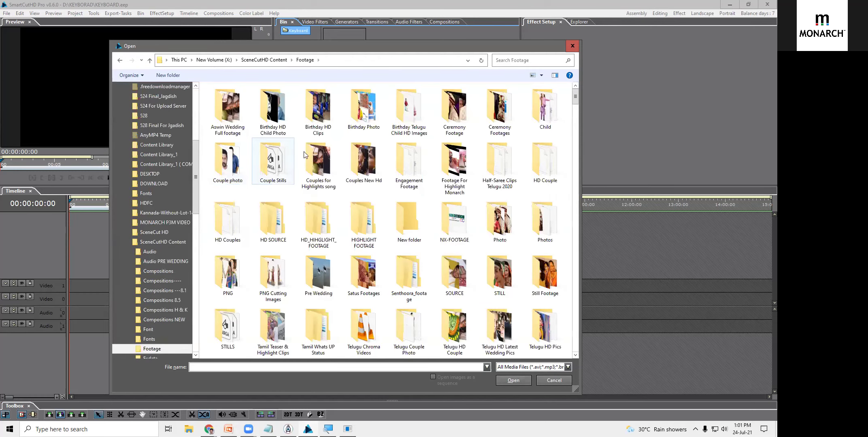
{"action": "double_click", "coordinate": [279, 319]}
{"action": "left_click_drag", "start_coordinate": [249, 90], "coordinate": [243, 270]}
{"action": "left_click", "coordinate": [516, 380]}
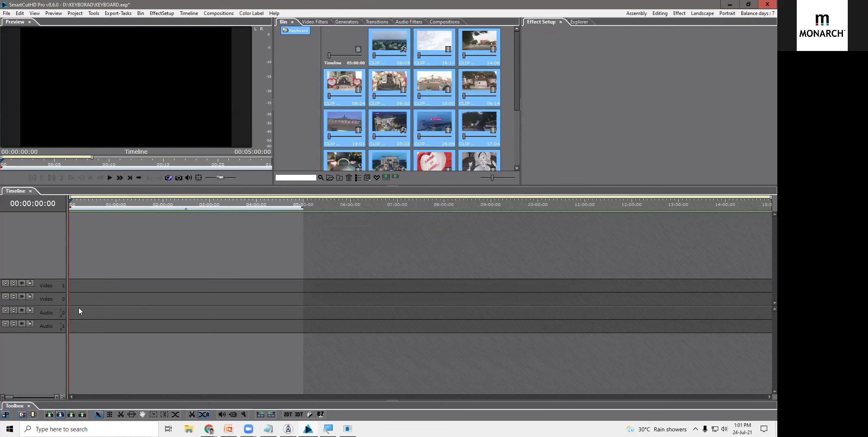
Step: Place all imported clips at the start of the Video 0 track and change the project settings to match the clips
{"action": "left_click_drag", "start_coordinate": [391, 32], "coordinate": [70, 296]}
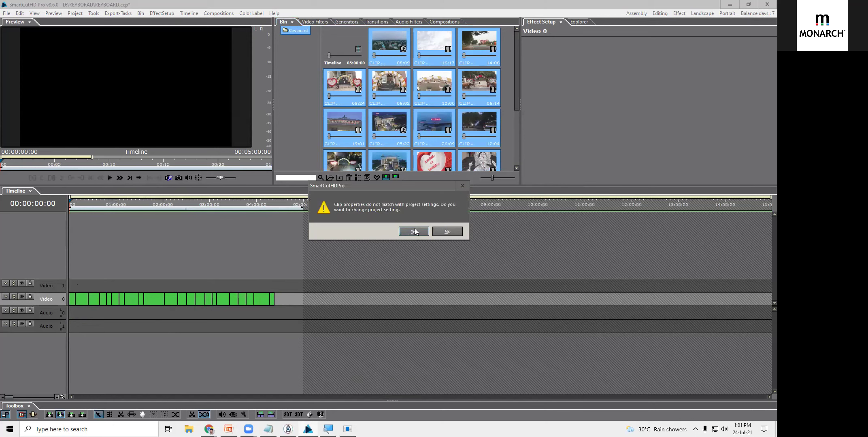
{"action": "left_click", "coordinate": [413, 231]}
Step: Review the clip commands for CLIP 002, including Add To Favorite, and select CLIP 008 with the playhead at 00:01:18:00
{"action": "right_click", "coordinate": [83, 298]}
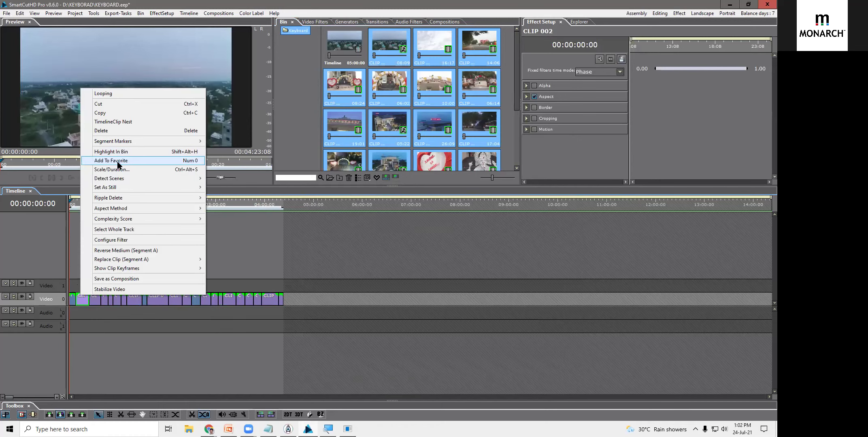
{"action": "left_click", "coordinate": [65, 239]}
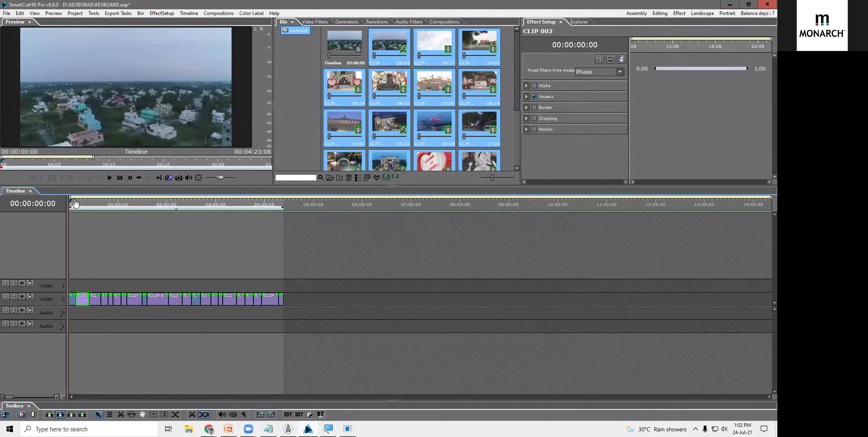
{"action": "left_click_drag", "start_coordinate": [80, 203], "coordinate": [132, 212]}
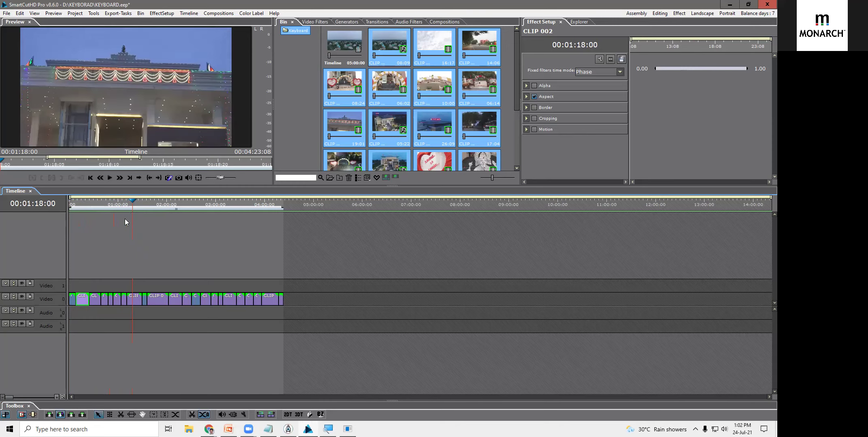
{"action": "left_click", "coordinate": [135, 301]}
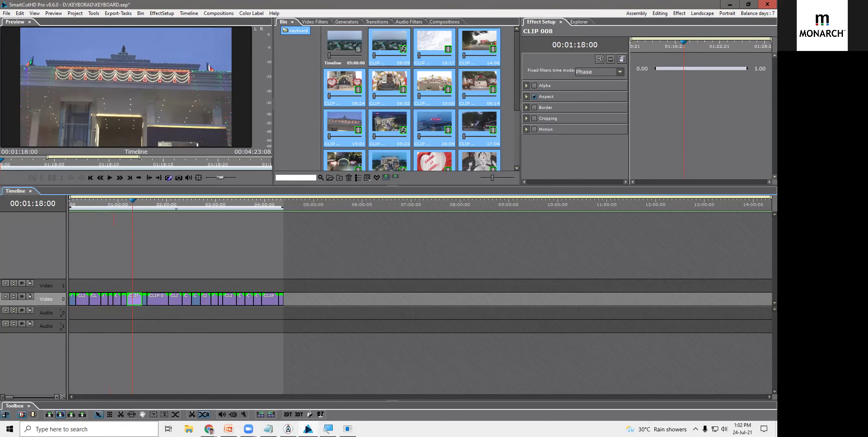
Step: Display the Windows On-Screen Keyboard to examine the number pad keys and close it again
{"action": "left_click", "coordinate": [45, 427]}
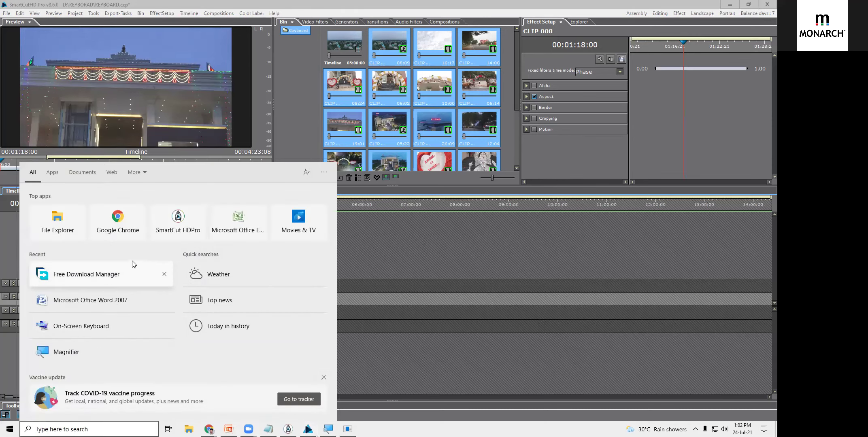
{"action": "left_click", "coordinate": [348, 332]}
{"action": "left_click", "coordinate": [130, 305]}
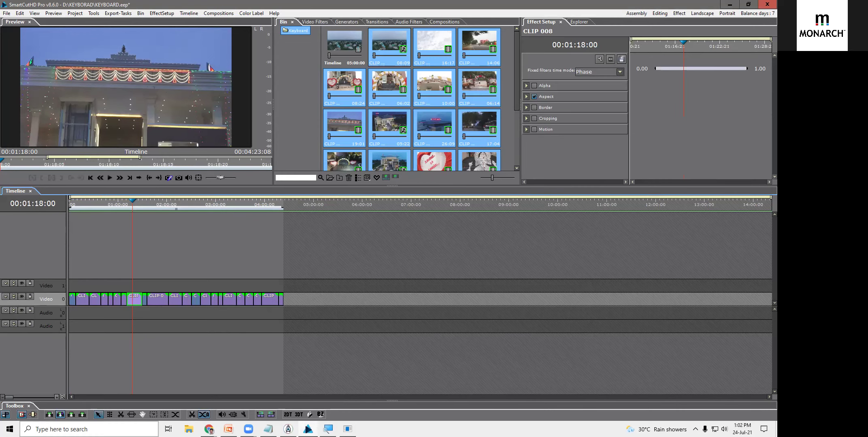
{"action": "left_click", "coordinate": [45, 429]}
{"action": "left_click", "coordinate": [90, 327]}
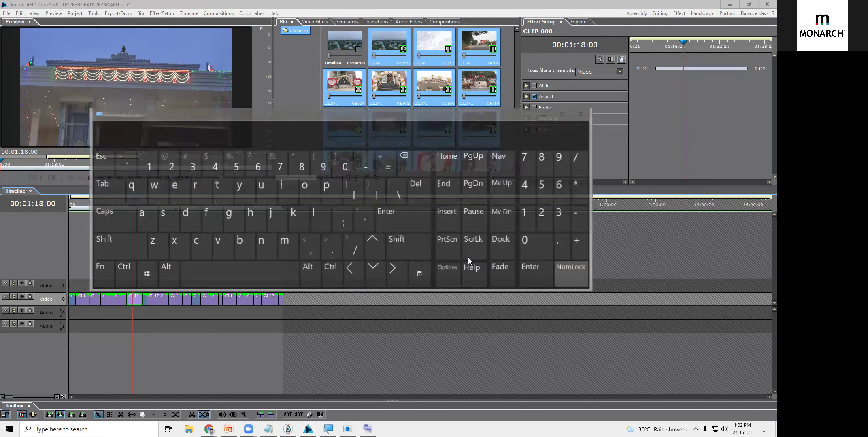
{"action": "key", "text": "ctrl"}
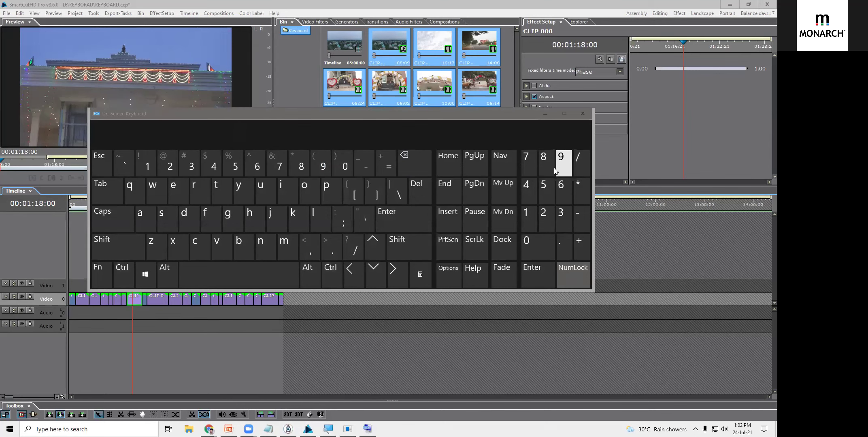
{"action": "left_click", "coordinate": [582, 117]}
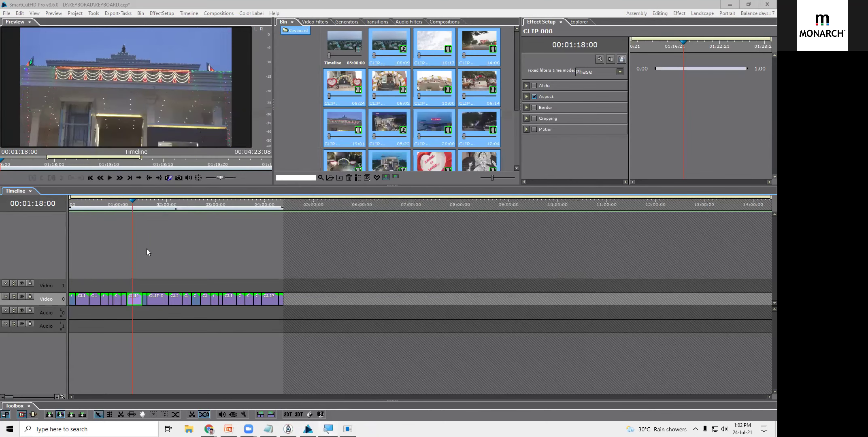
Step: Select CLIP 013 on the Video 0 track with the playhead at 00:02:33:21 and add it to the favorites
{"action": "key", "text": "plus"}
{"action": "left_click", "coordinate": [127, 213]}
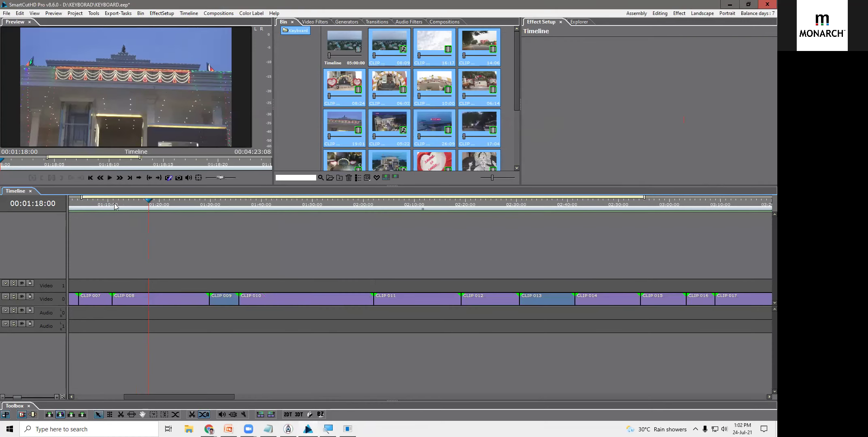
{"action": "left_click_drag", "start_coordinate": [115, 198], "coordinate": [128, 198]}
{"action": "mouse_move", "coordinate": [194, 199]}
{"action": "left_mouse_down"}
{"action": "mouse_move", "coordinate": [205, 199]}
{"action": "mouse_move", "coordinate": [193, 199]}
{"action": "left_mouse_up"}
{"action": "left_click", "coordinate": [191, 203]}
{"action": "left_click", "coordinate": [212, 302]}
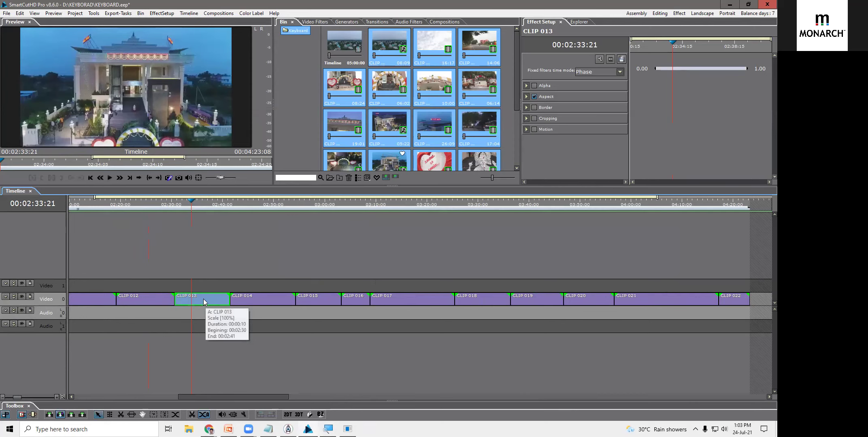
Step: Highlight CLIP 013 from the Video 0 track in the bin and select its thumbnail to check the favorite mark
{"action": "left_click_drag", "start_coordinate": [203, 300], "coordinate": [195, 312]}
{"action": "right_click", "coordinate": [196, 315]}
{"action": "right_click", "coordinate": [203, 298]}
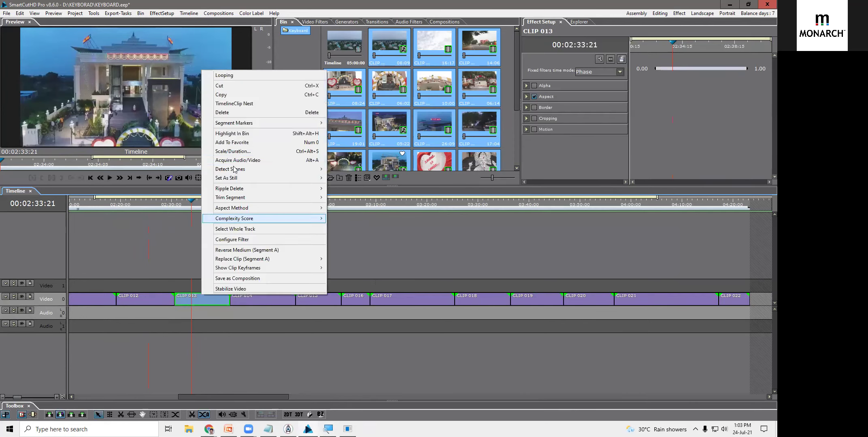
{"action": "left_click", "coordinate": [236, 133]}
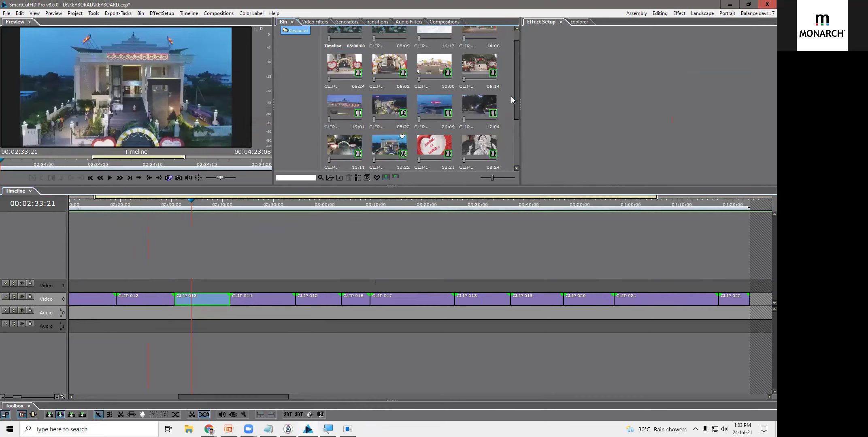
{"action": "left_click_drag", "start_coordinate": [520, 84], "coordinate": [521, 144]}
{"action": "left_click", "coordinate": [389, 66]}
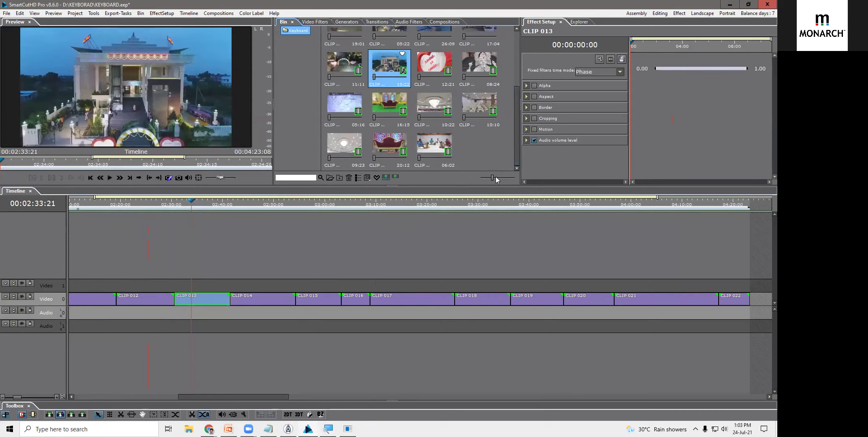
Step: Enlarge the bin thumbnails, look through the clips to the end of the bin, and reselect CLIP 013 on the timeline
{"action": "left_click_drag", "start_coordinate": [493, 178], "coordinate": [510, 178]}
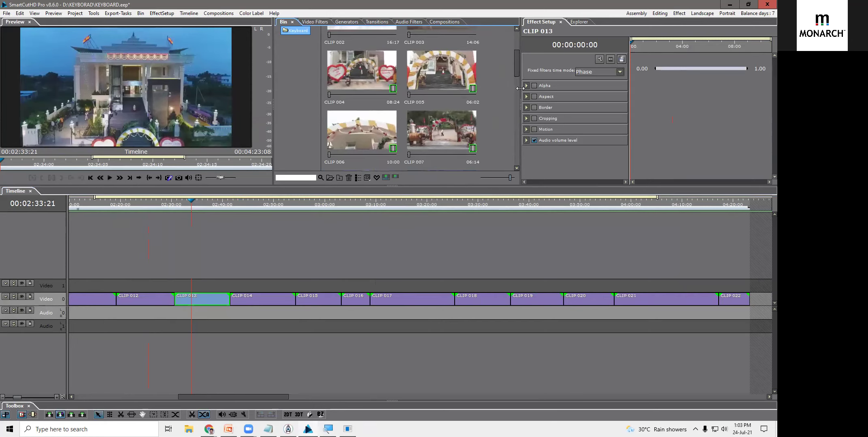
{"action": "left_click_drag", "start_coordinate": [517, 65], "coordinate": [511, 166]}
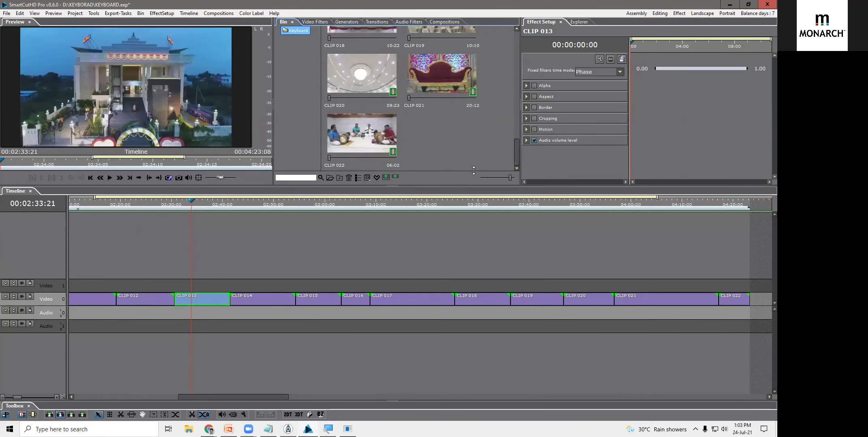
{"action": "left_click", "coordinate": [201, 286]}
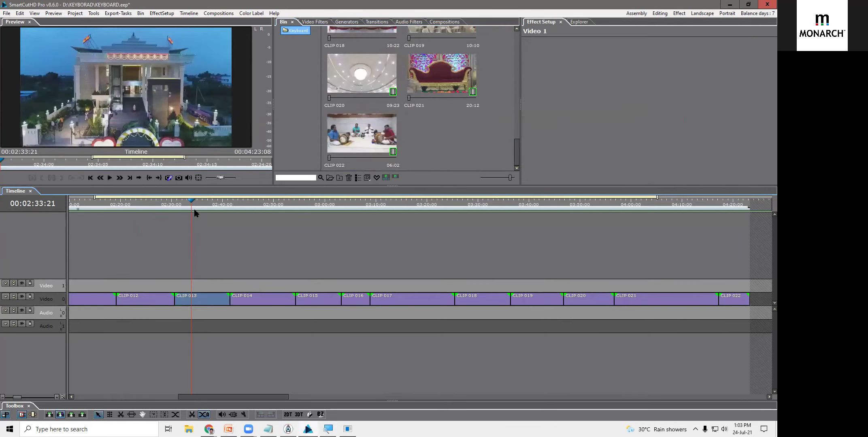
{"action": "left_click", "coordinate": [210, 294]}
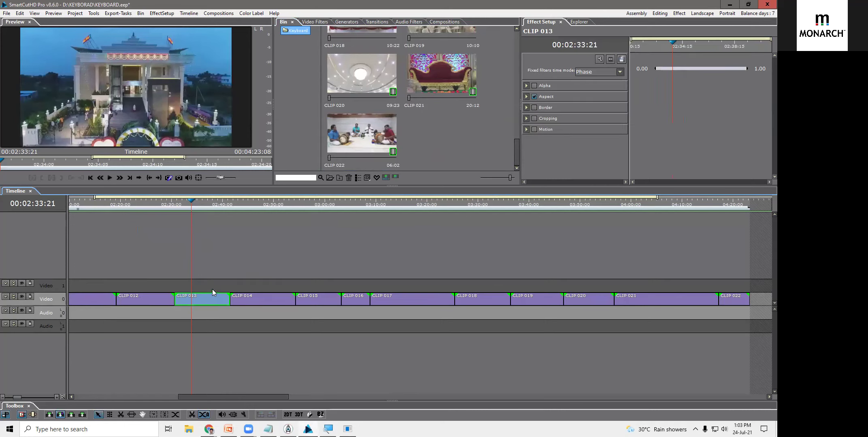
Step: Switch the bin between all clips and Favorite View, ending with only the favorite clips shown
{"action": "left_click_drag", "start_coordinate": [408, 186], "coordinate": [387, 237]}
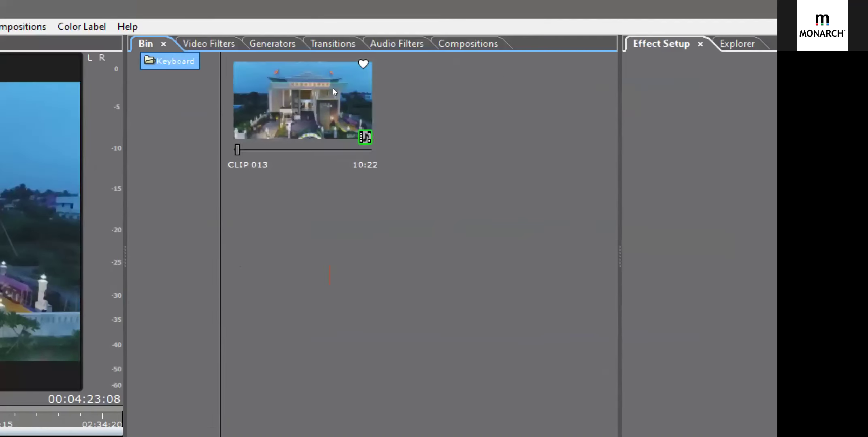
{"action": "left_click", "coordinate": [349, 60]}
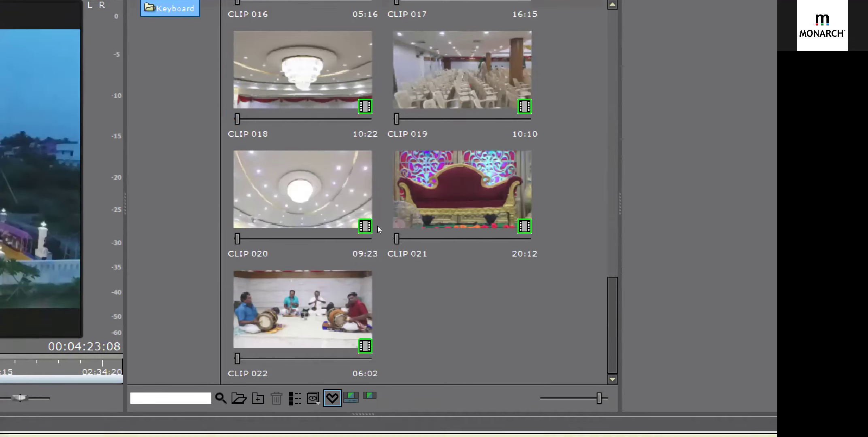
{"action": "left_click", "coordinate": [332, 398]}
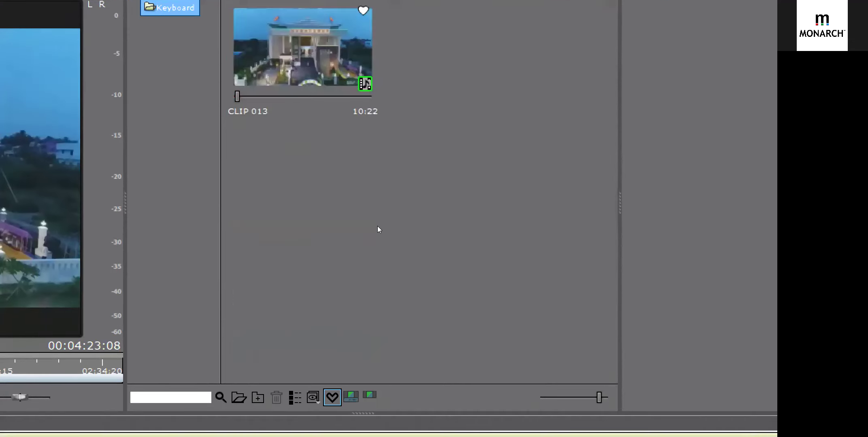
Step: Check the Remove From Favorite command for CLIP 013 in the bin and turn Favorite View off
{"action": "left_click", "coordinate": [363, 47]}
{"action": "right_click", "coordinate": [363, 47]}
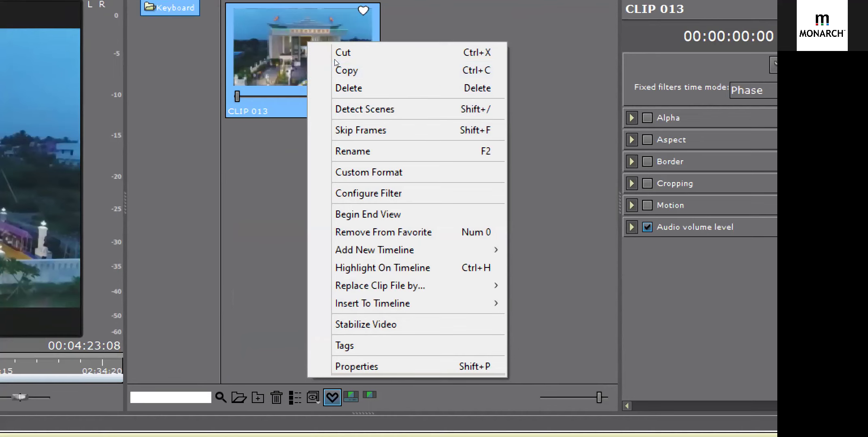
{"action": "left_click", "coordinate": [303, 59]}
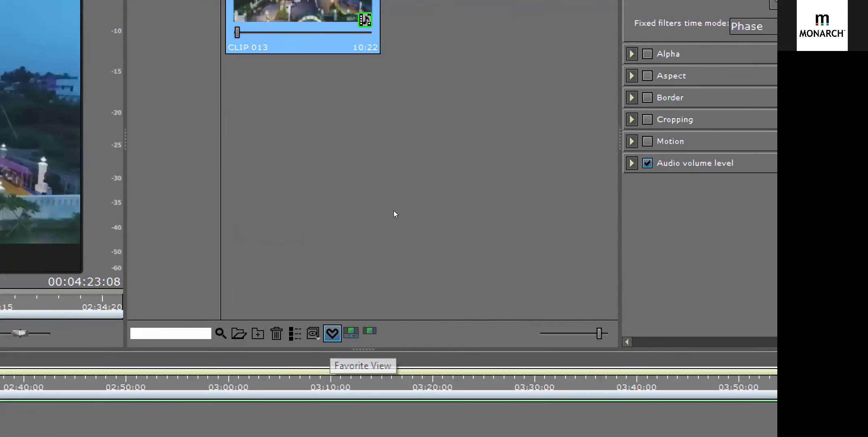
{"action": "left_click", "coordinate": [332, 397]}
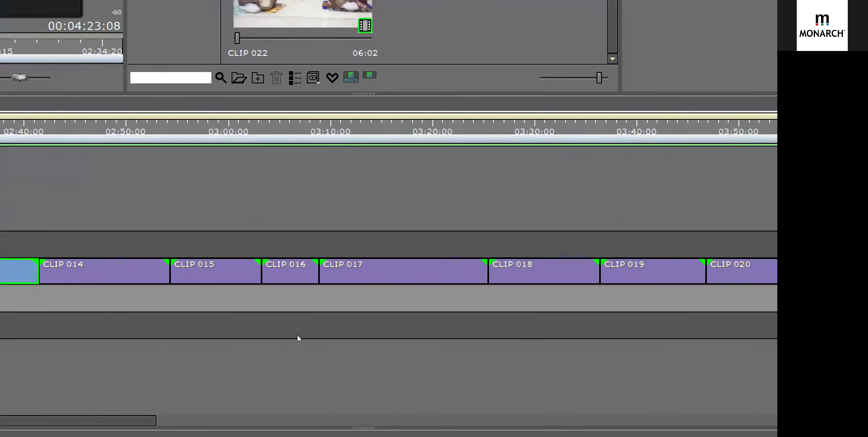
Step: Examine CLIP 014's Add To Favorite, Scale/Duration and Detect Scenes commands, including the transition provider choices
{"action": "right_click", "coordinate": [120, 420]}
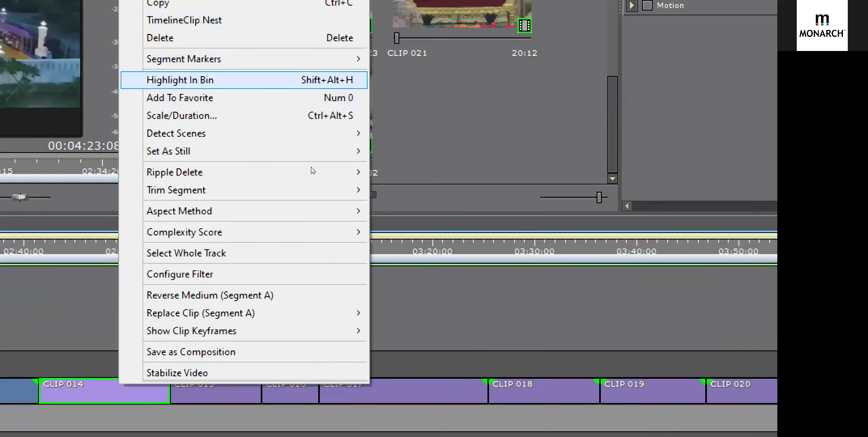
{"action": "key", "text": "Down"}
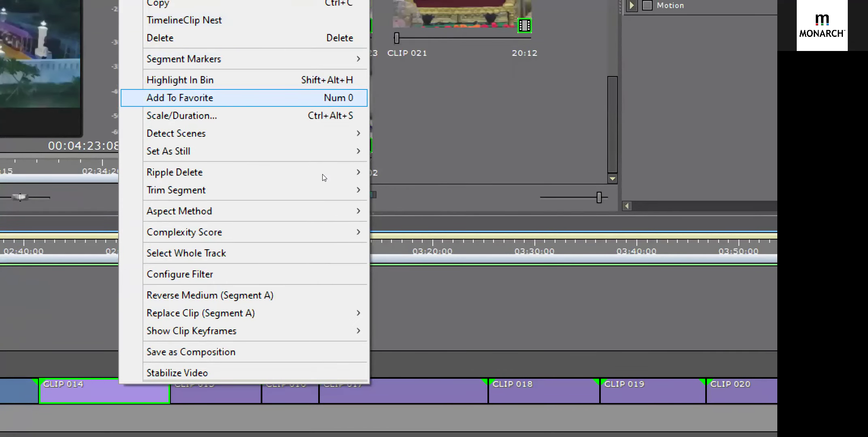
{"action": "key", "text": "Down"}
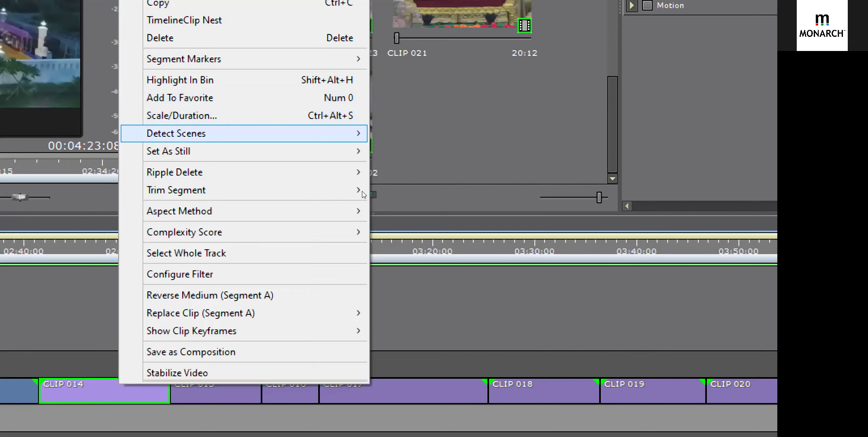
{"action": "mouse_move", "coordinate": [243, 133]}
{"action": "mouse_move", "coordinate": [476, 133]}
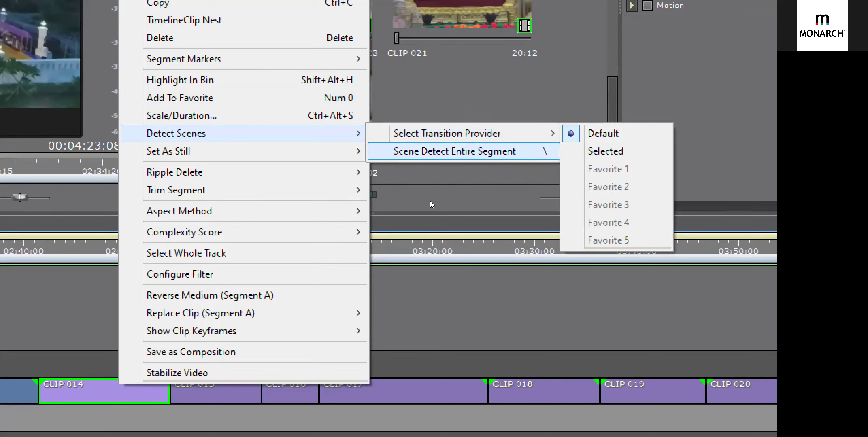
Step: Compare the Set As Still options for CLIP 014 with its Detect Scenes options, ending on First Frame
{"action": "mouse_move", "coordinate": [360, 151]}
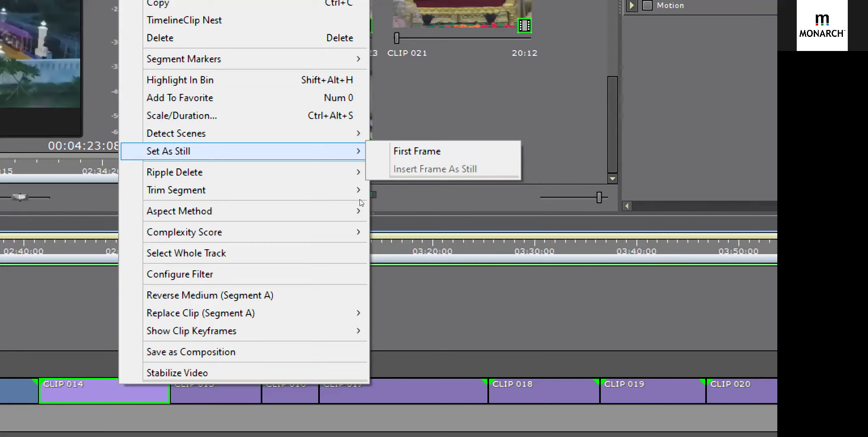
{"action": "key", "text": "Up"}
{"action": "key", "text": "Up"}
{"action": "key", "text": "Down"}
{"action": "key", "text": "Right"}
{"action": "key", "text": "Right"}
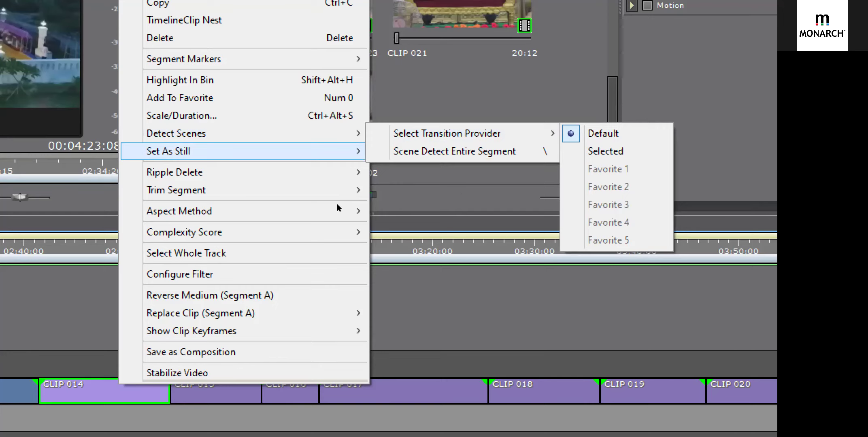
{"action": "key", "text": "Right"}
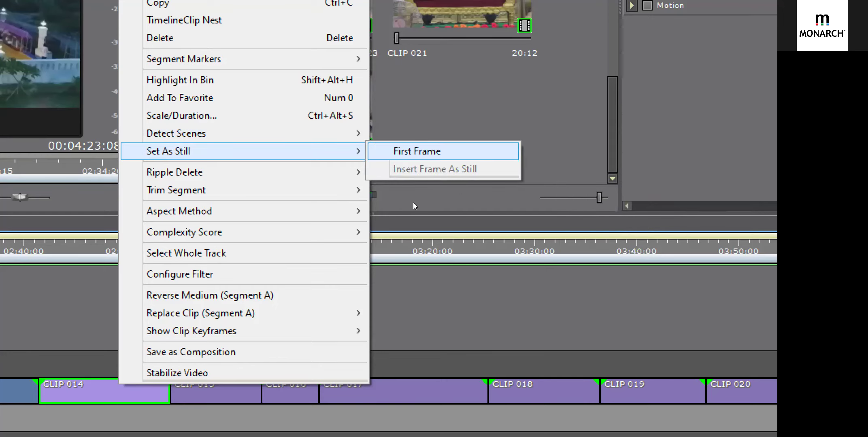
Step: Close the clip commands, move the playhead to about the middle of CLIP 017 on Video 0, and select that clip
{"action": "left_click", "coordinate": [420, 310]}
{"action": "left_click_drag", "start_coordinate": [413, 249], "coordinate": [400, 249]}
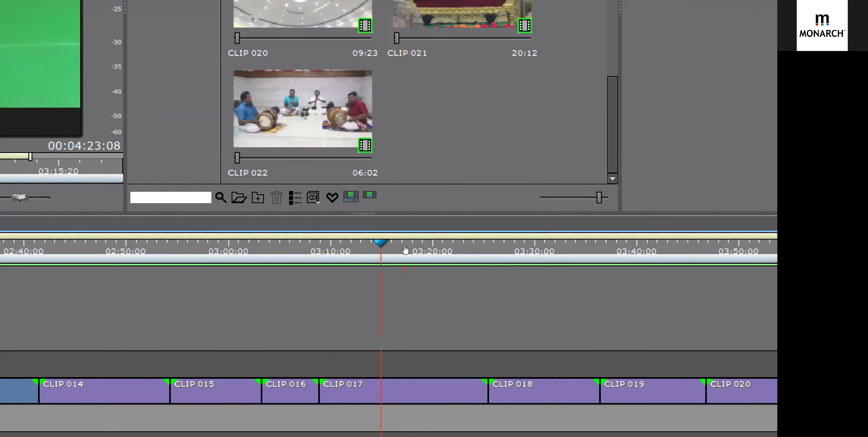
{"action": "left_click", "coordinate": [406, 250]}
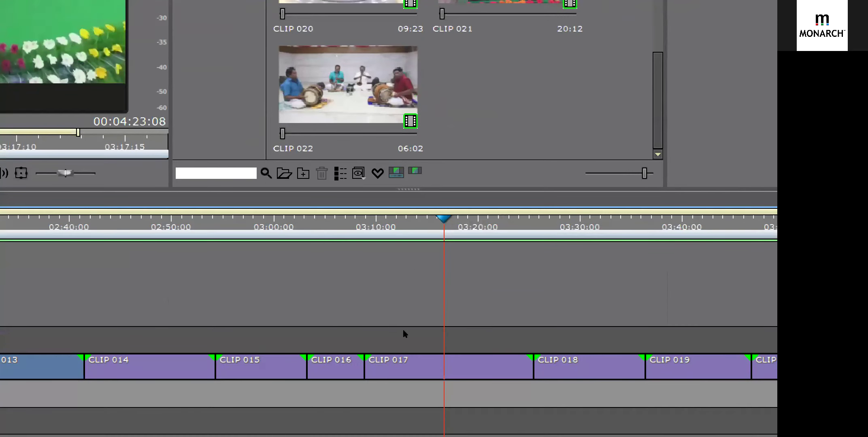
{"action": "right_click", "coordinate": [430, 383]}
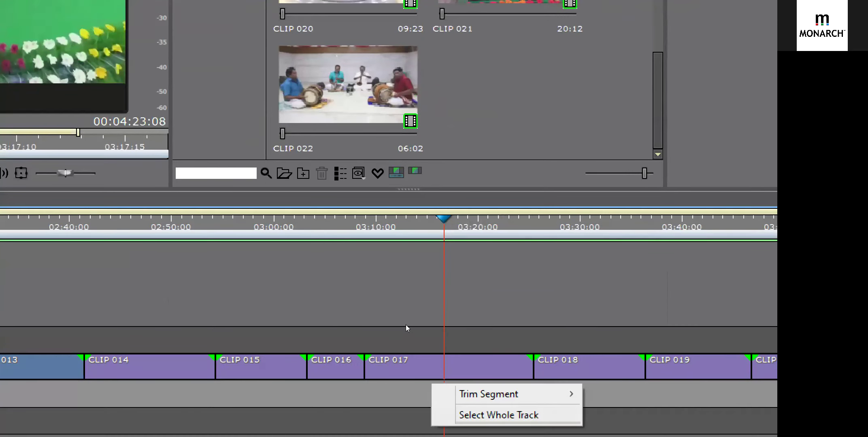
{"action": "left_click", "coordinate": [429, 366]}
Step: Examine the First Frame and At Playhead Position options of Set As Still for CLIP 017
{"action": "right_click", "coordinate": [435, 191]}
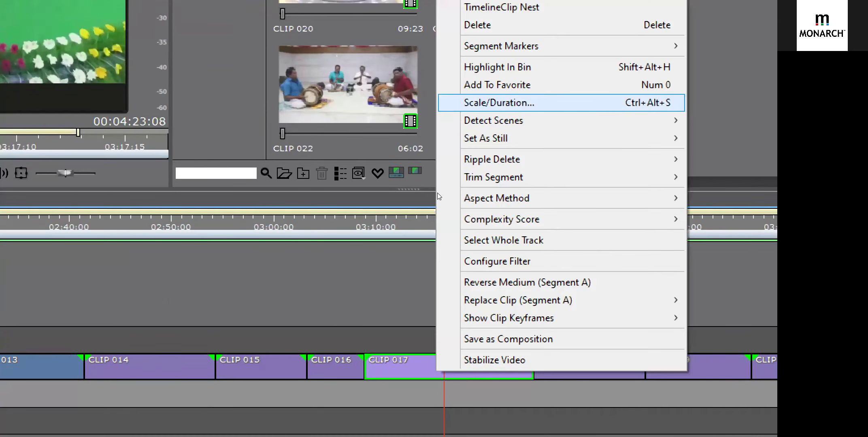
{"action": "key", "text": "Down"}
{"action": "key", "text": "Down"}
{"action": "key", "text": "Down"}
{"action": "key", "text": "Up"}
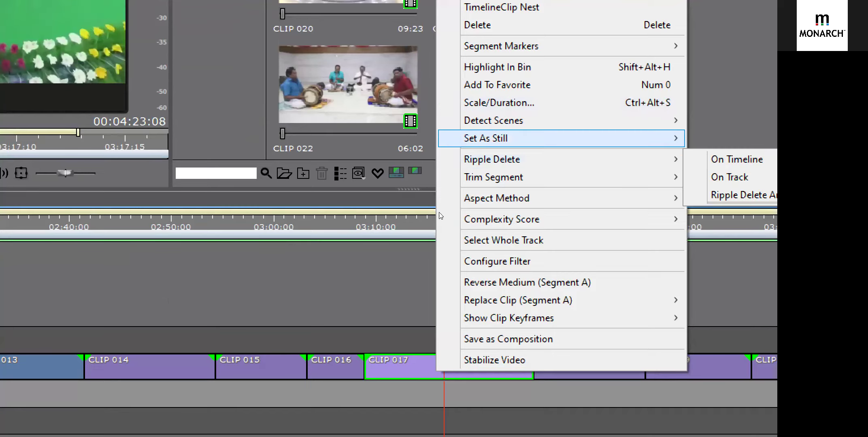
{"action": "mouse_move", "coordinate": [561, 138]}
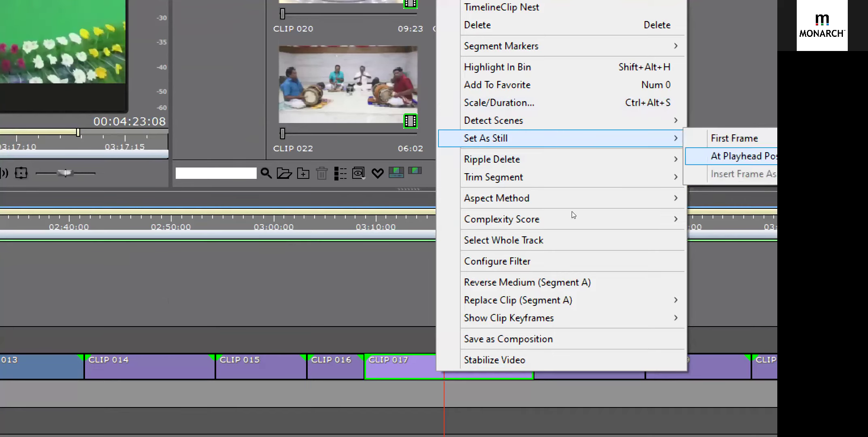
{"action": "key", "text": "Down"}
{"action": "key", "text": "Down"}
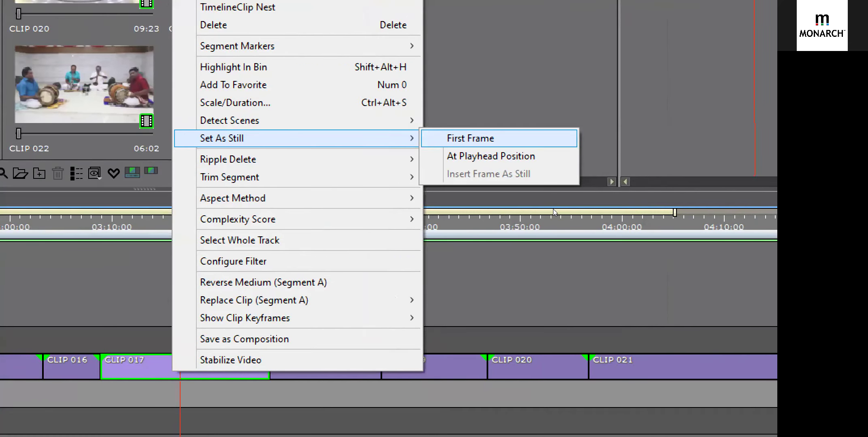
{"action": "key", "text": "Down"}
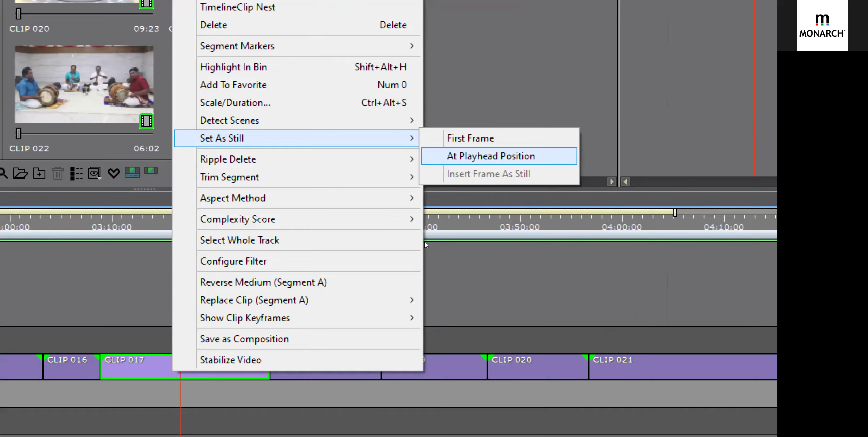
{"action": "key", "text": "Return"}
{"action": "scroll", "coordinate": [409, 250], "scroll_direction": "up", "scroll_amount": 3}
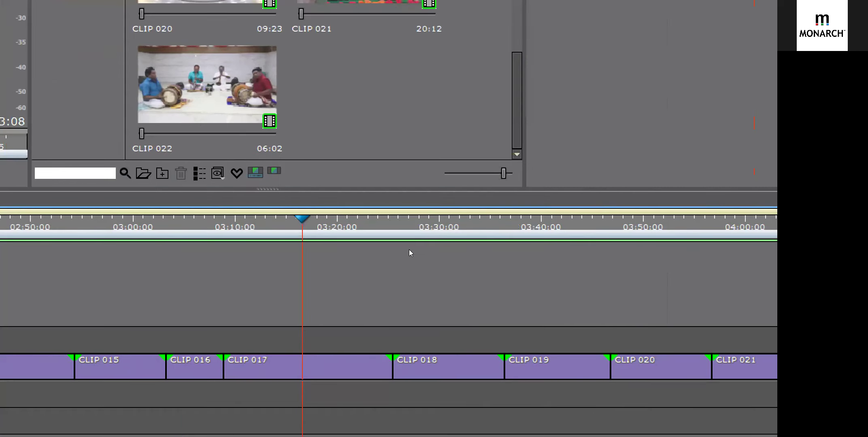
Step: Look through CLIP 017's Ripple Delete and Trim Segment options and return to Insert Frame As Still under Set As Still
{"action": "right_click", "coordinate": [306, 368]}
{"action": "mouse_move", "coordinate": [436, 136]}
{"action": "key", "text": "Down"}
{"action": "key", "text": "Down"}
{"action": "key", "text": "Down"}
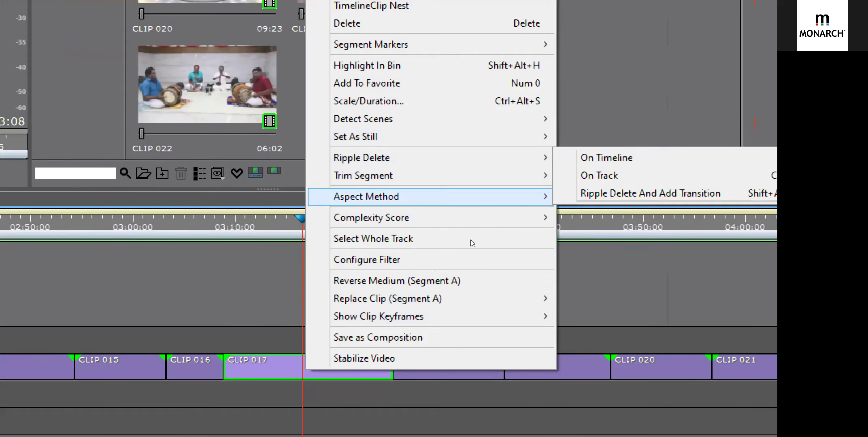
{"action": "key", "text": "Up"}
{"action": "key", "text": "Up"}
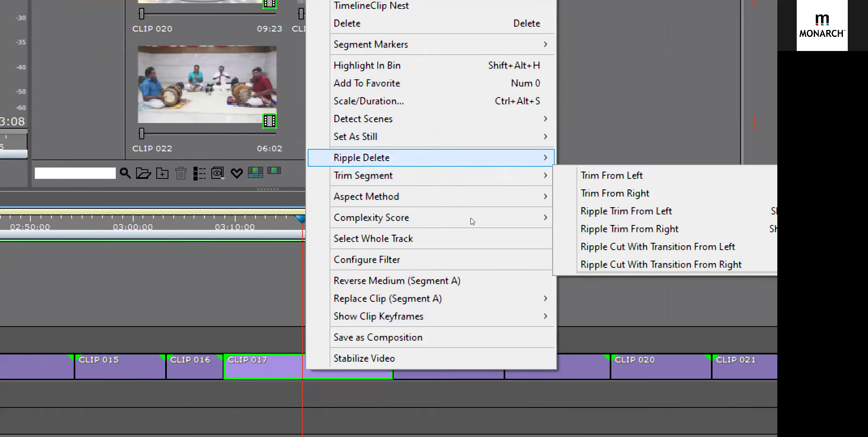
{"action": "key", "text": "Up"}
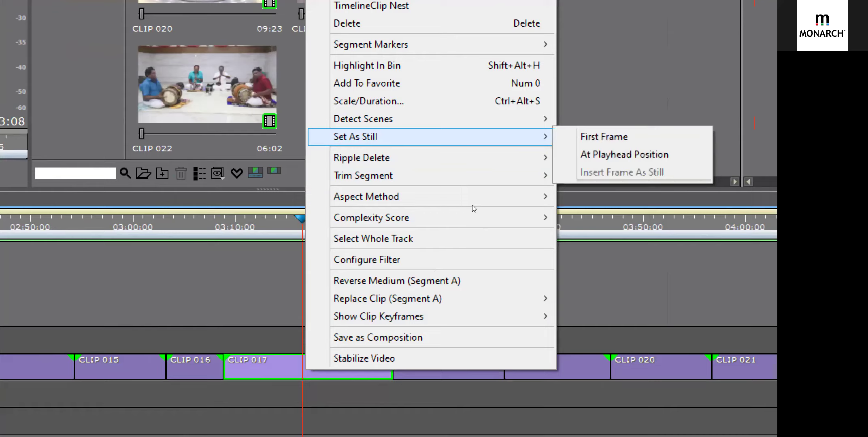
{"action": "key", "text": "Up"}
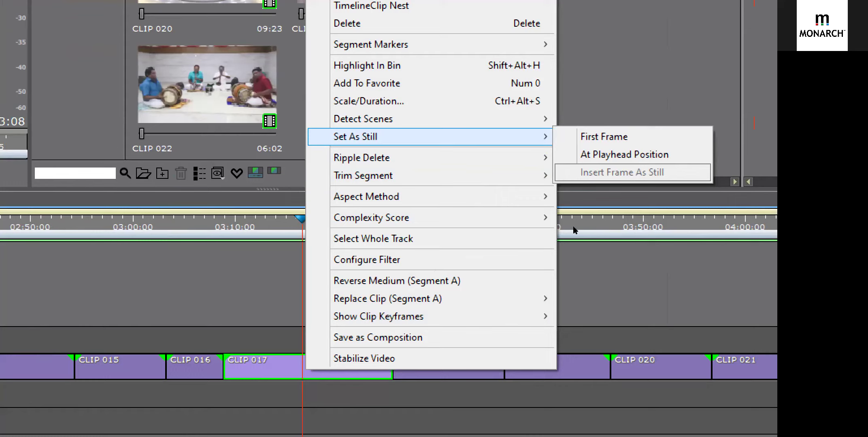
Step: Examine CLIP 017's Ripple Delete options: On Timeline, On Track, and Ripple Delete And Add Transition
{"action": "mouse_move", "coordinate": [479, 157]}
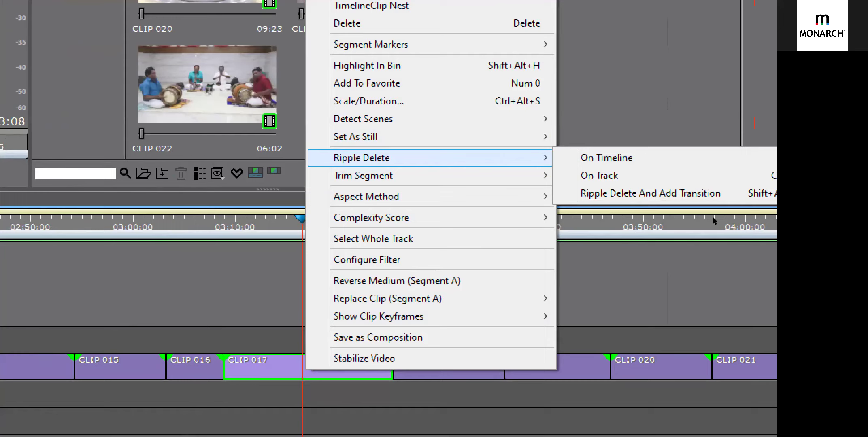
{"action": "key", "text": "Down"}
{"action": "key", "text": "Down"}
{"action": "key", "text": "Up"}
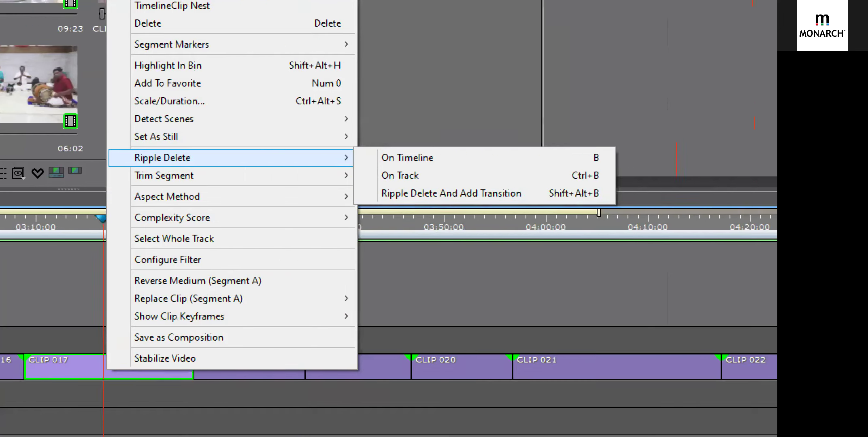
{"action": "key", "text": "Down"}
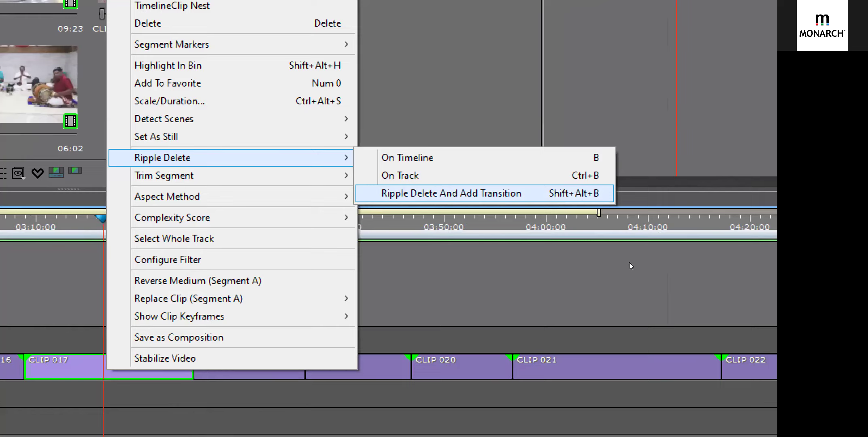
{"action": "key", "text": "Return"}
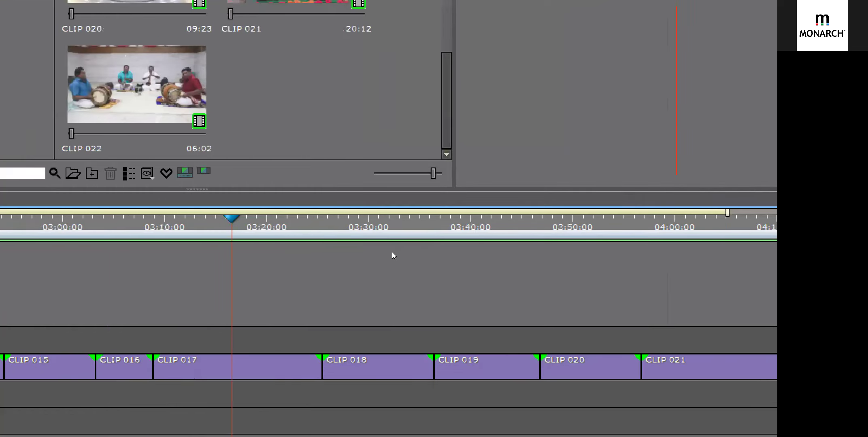
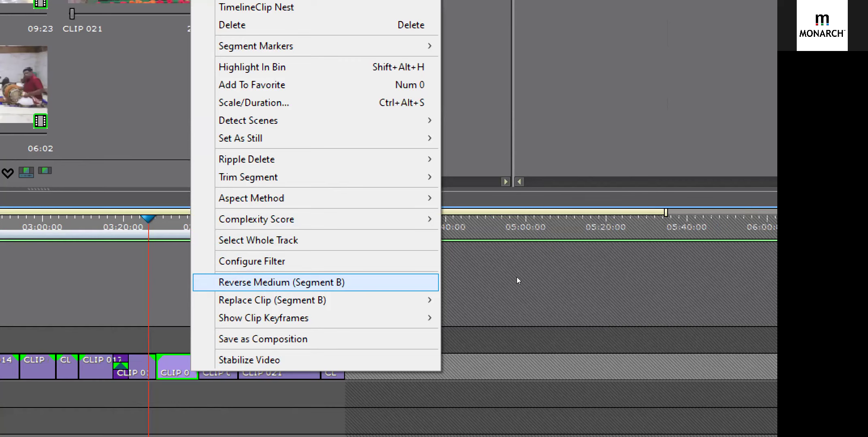
Step: Display the Filters Configuration for the selected timeline clip, highlight the Colors filter group, and cancel without adding filters
{"action": "key", "text": "Up"}
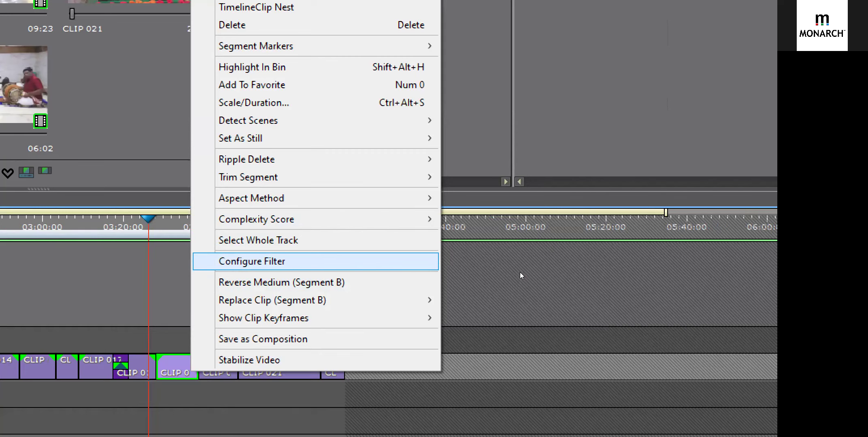
{"action": "key", "text": "Return"}
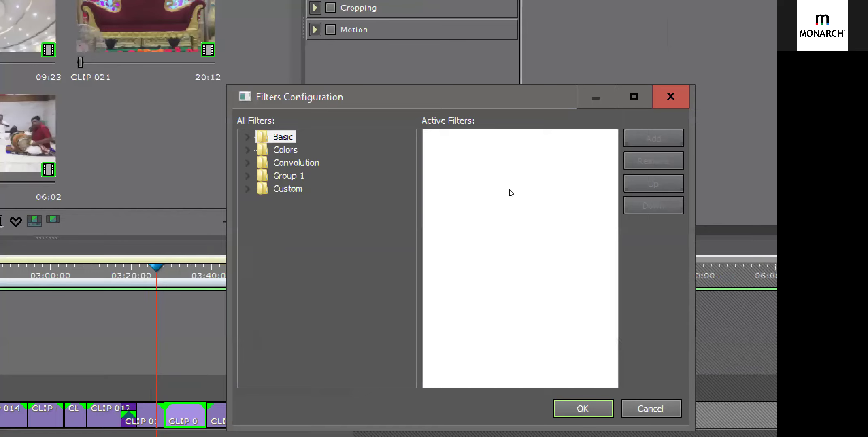
{"action": "key", "text": "Down"}
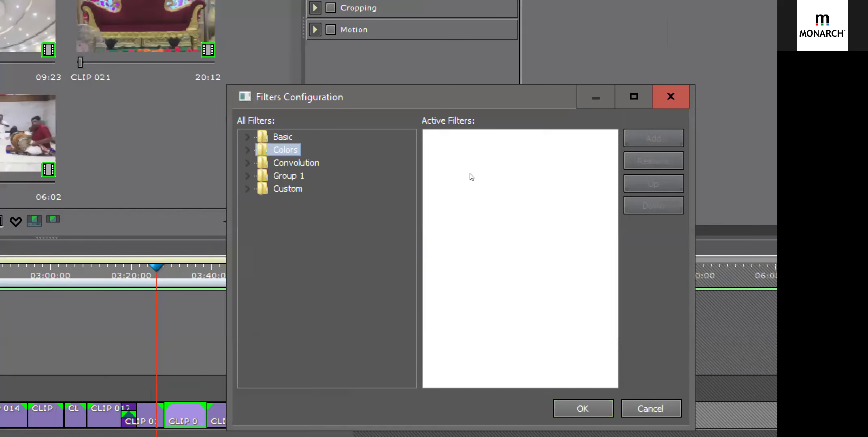
{"action": "key", "text": "Escape"}
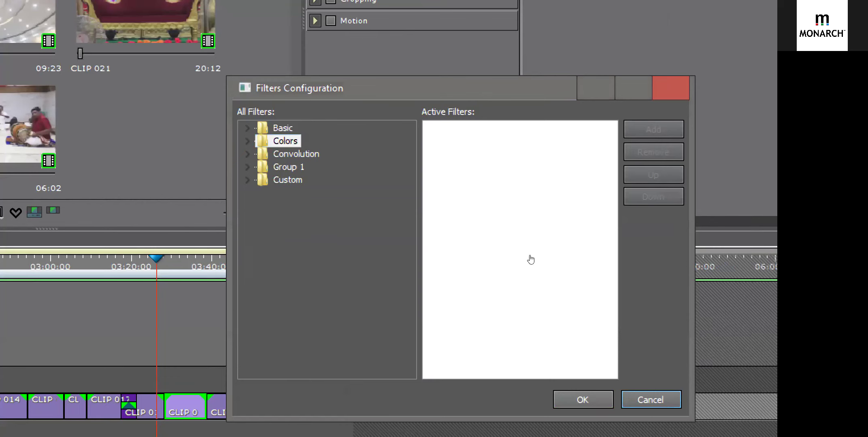
Step: Close the Filters Configuration and look through CLIP 018's Replace Clip, Reverse Medium (Segment B) and Configure Filter commands
{"action": "key", "text": "Return"}
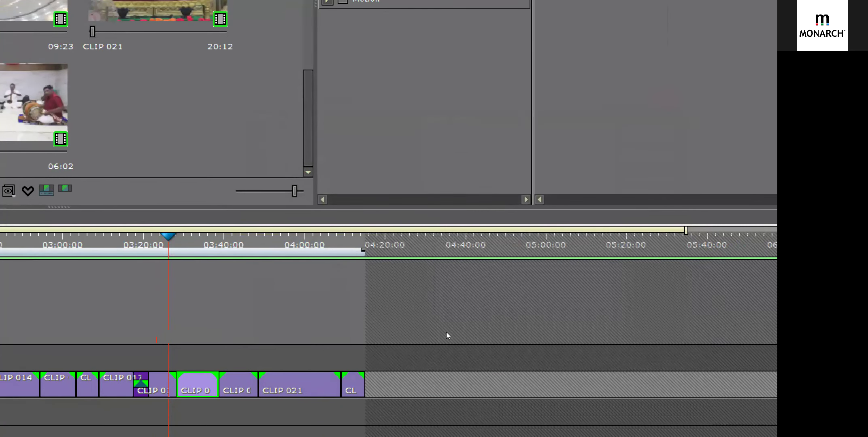
{"action": "right_click", "coordinate": [166, 404]}
{"action": "key", "text": "Up"}
{"action": "key", "text": "Up"}
{"action": "key", "text": "Up"}
{"action": "key", "text": "Up"}
{"action": "key", "text": "Up"}
{"action": "key", "text": "Up"}
{"action": "key", "text": "Up"}
{"action": "key", "text": "Down"}
{"action": "key", "text": "Down"}
{"action": "key", "text": "Down"}
{"action": "key", "text": "Down"}
{"action": "key", "text": "Down"}
{"action": "key", "text": "Down"}
{"action": "key", "text": "Down"}
{"action": "key", "text": "Down"}
{"action": "key", "text": "Down"}
{"action": "key", "text": "Down"}
{"action": "key", "text": "Up"}
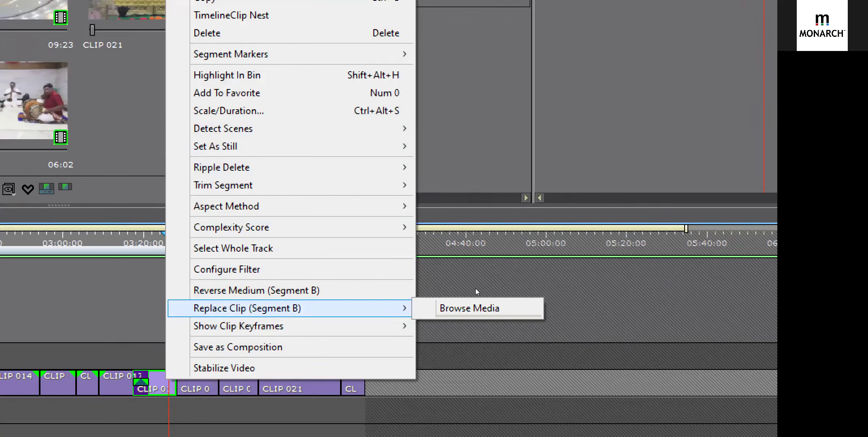
{"action": "key", "text": "Up"}
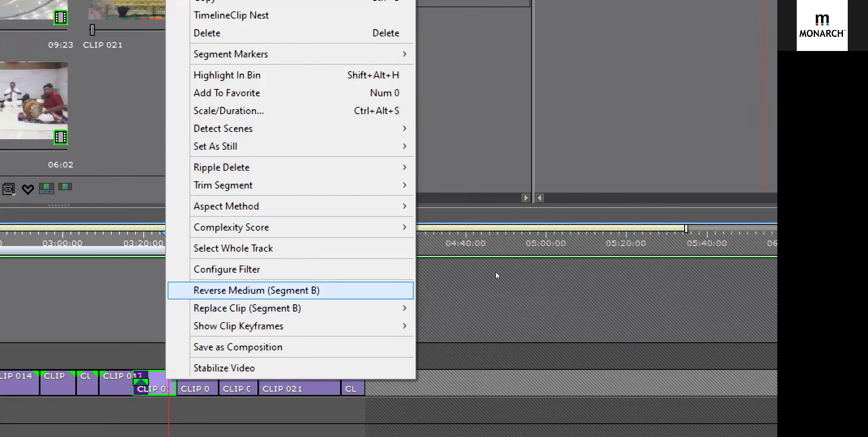
{"action": "key", "text": "Up"}
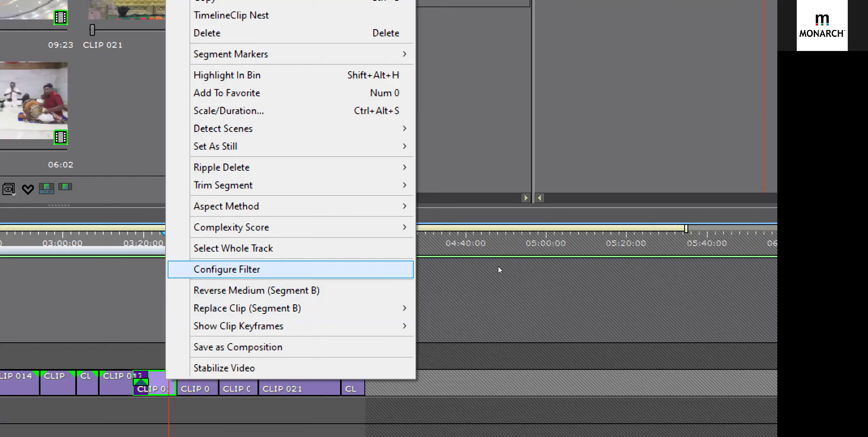
{"action": "key", "text": "Down"}
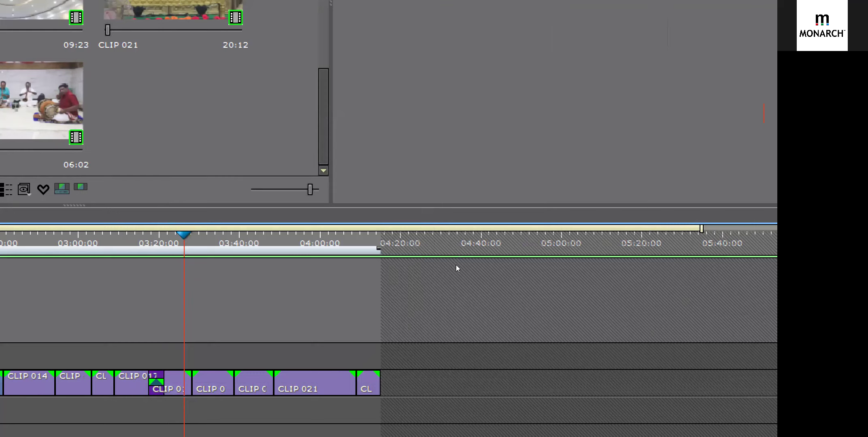
Step: Examine CLIP 018's Complexity Score choices and the Browse Media option of Replace Clip (Segment B)
{"action": "right_click", "coordinate": [450, 321]}
{"action": "mouse_move", "coordinate": [493, 228]}
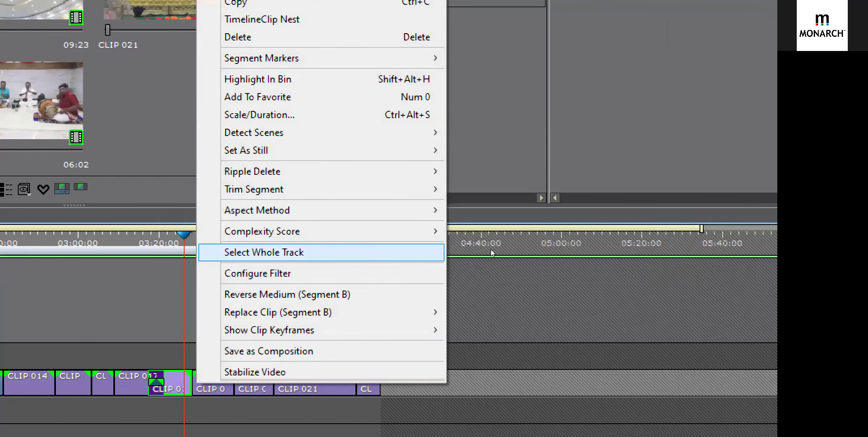
{"action": "mouse_move", "coordinate": [420, 231]}
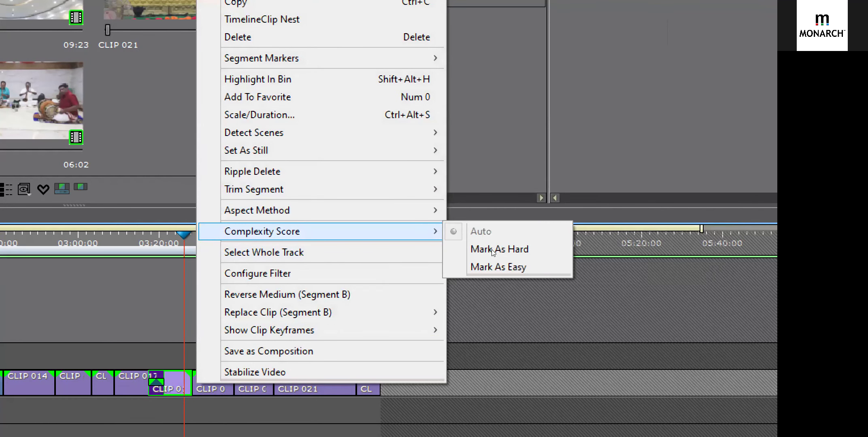
{"action": "mouse_move", "coordinate": [493, 287]}
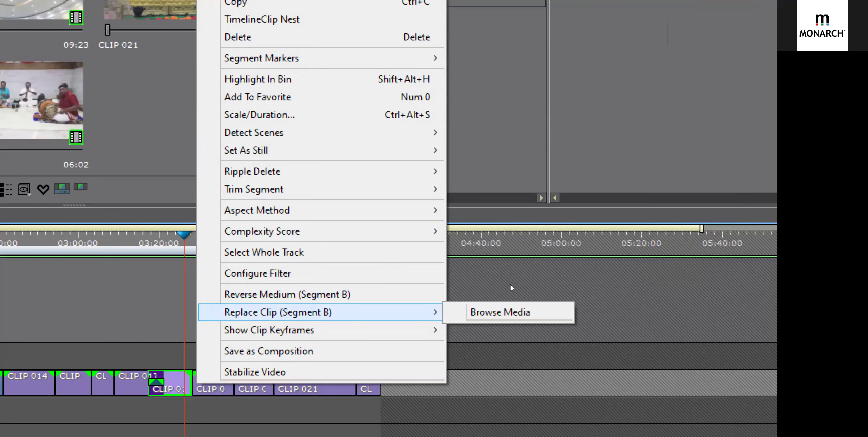
{"action": "key", "text": "Up"}
{"action": "key", "text": "Down"}
{"action": "key", "text": "Down"}
{"action": "key", "text": "Up"}
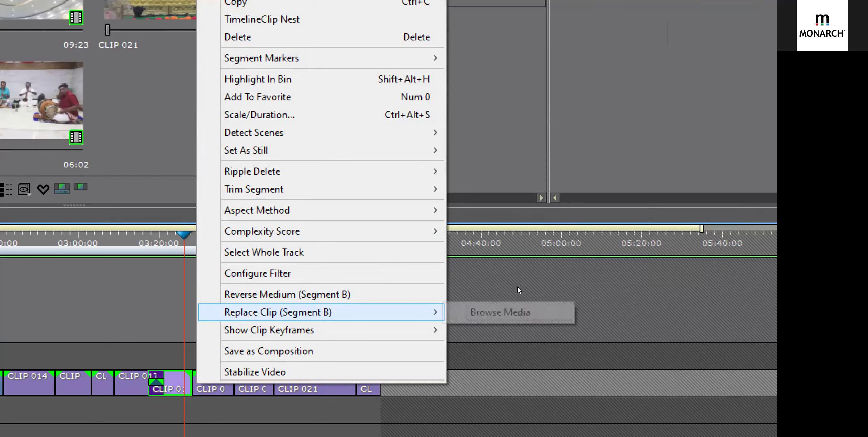
Step: Examine CLIP 018's Show Clip Keyframes groups, including the Cropping parameters, and dismiss the commands without choosing one
{"action": "key", "text": "Down"}
{"action": "key", "text": "Up"}
{"action": "key", "text": "Down"}
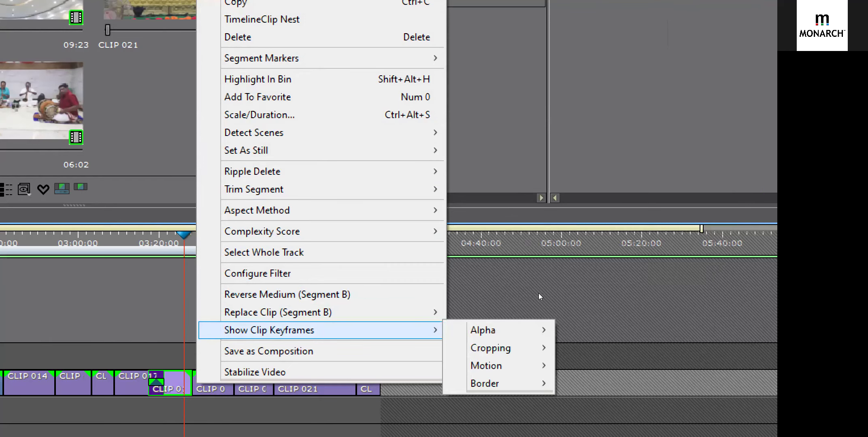
{"action": "key", "text": "Up"}
{"action": "key", "text": "Down"}
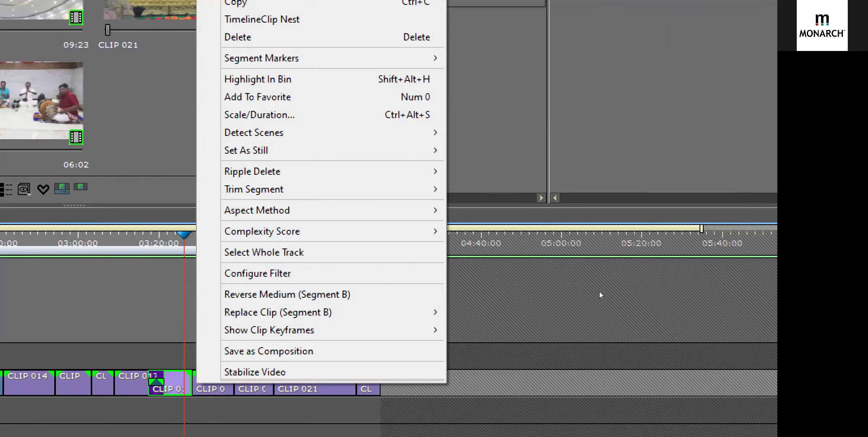
{"action": "key", "text": "Down"}
{"action": "key", "text": "Up"}
{"action": "key", "text": "Down"}
{"action": "key", "text": "Right"}
{"action": "key", "text": "Right"}
{"action": "key", "text": "Left"}
{"action": "key", "text": "Right"}
{"action": "key", "text": "Down"}
{"action": "key", "text": "Right"}
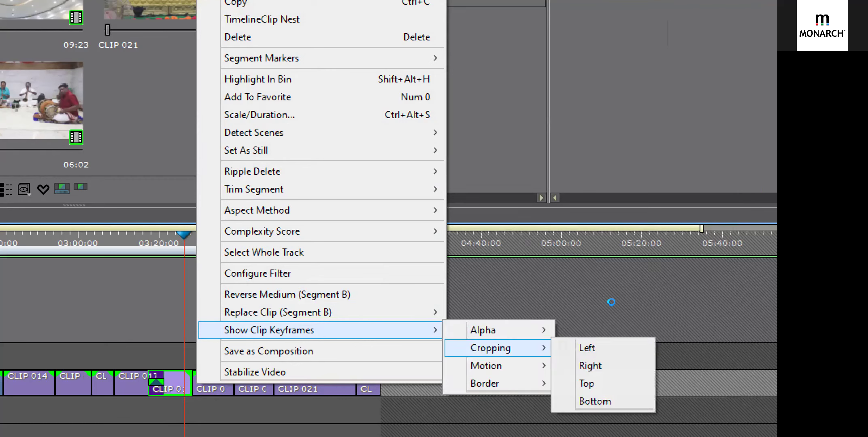
{"action": "left_click", "coordinate": [623, 273]}
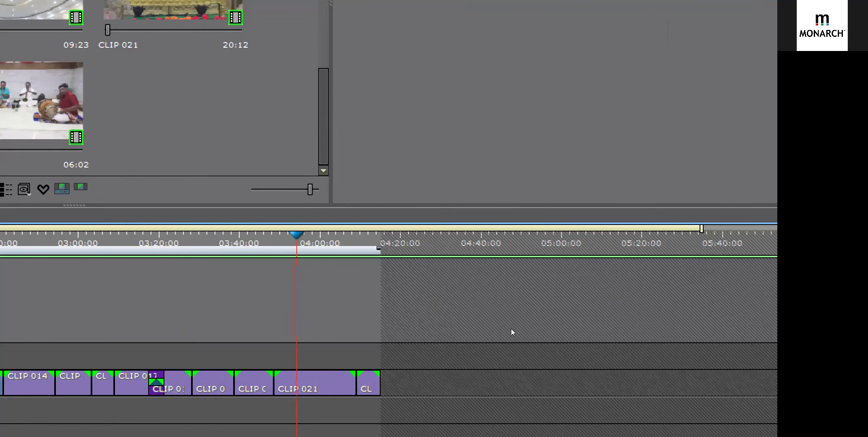
Step: Show the Alpha Opacity keyframes on CLIP 021 in the timeline and deselect the clip
{"action": "key", "text": "plus"}
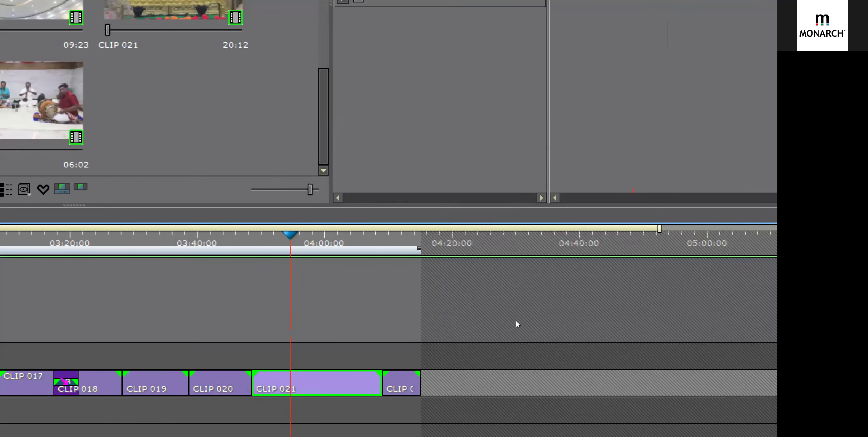
{"action": "right_click", "coordinate": [544, 246]}
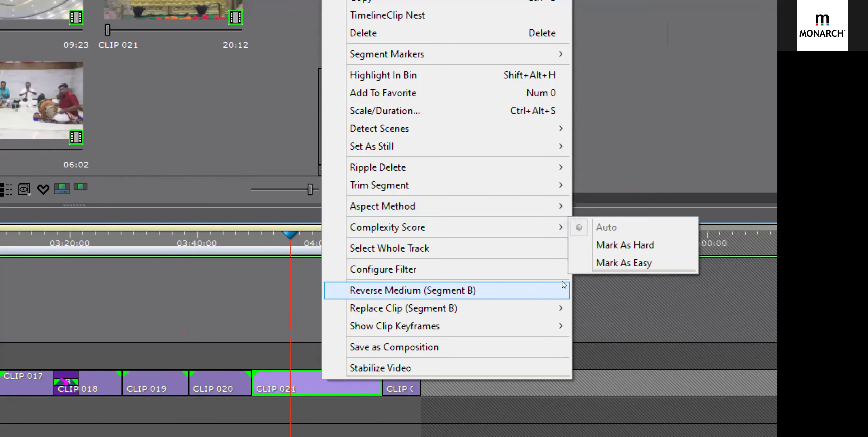
{"action": "mouse_move", "coordinate": [563, 326]}
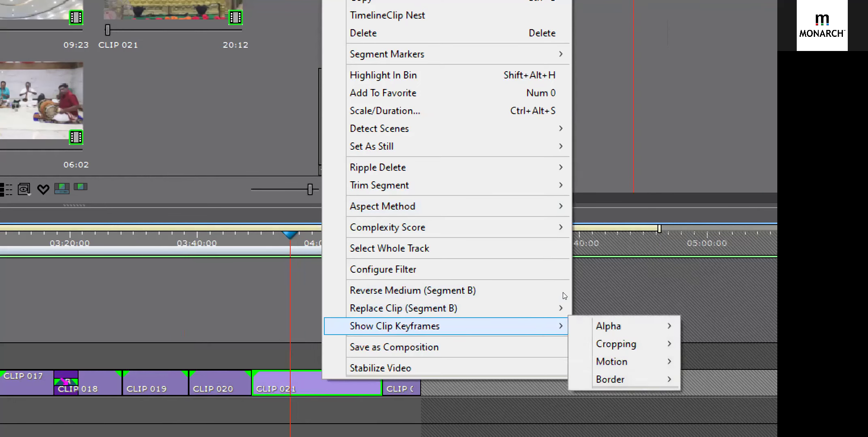
{"action": "key", "text": "Right"}
{"action": "mouse_move", "coordinate": [672, 326]}
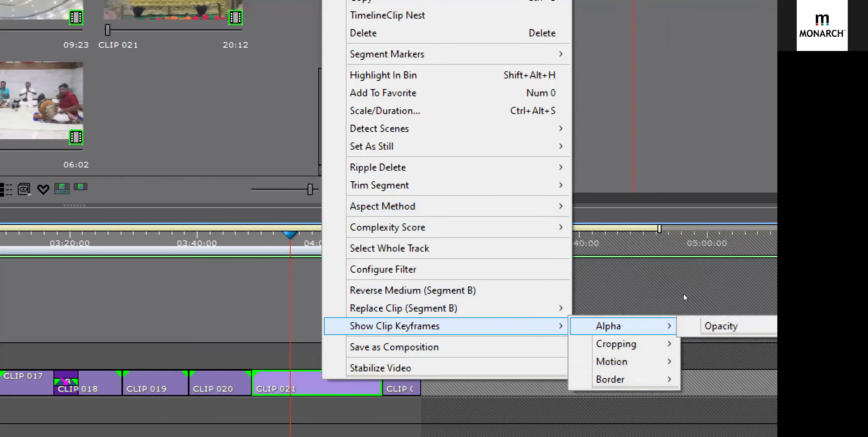
{"action": "left_click", "coordinate": [720, 326]}
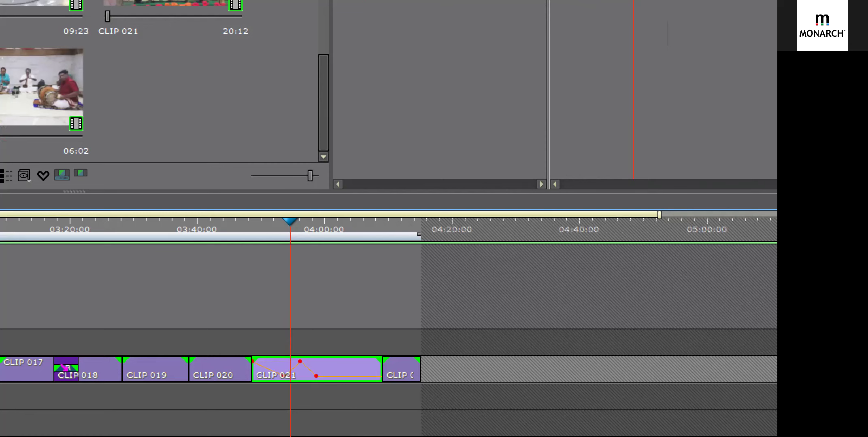
{"action": "left_click", "coordinate": [413, 278]}
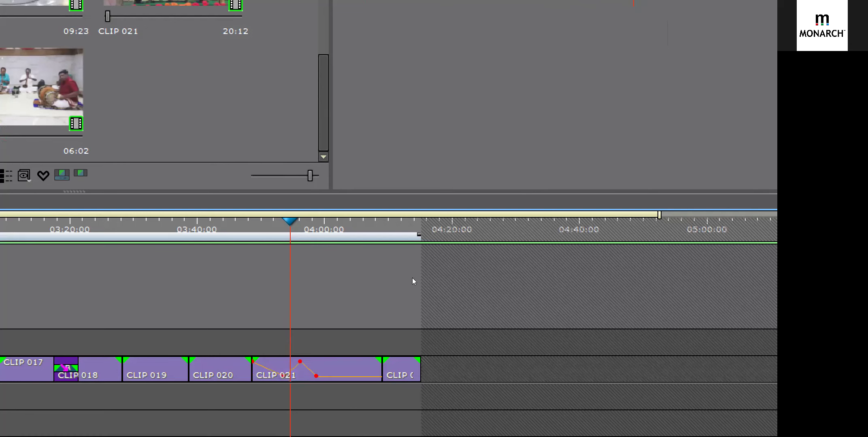
Step: Examine the Cropping, Motion and Border keyframe groups available under Show Clip Keyframes for CLIP 021
{"action": "right_click", "coordinate": [526, 322]}
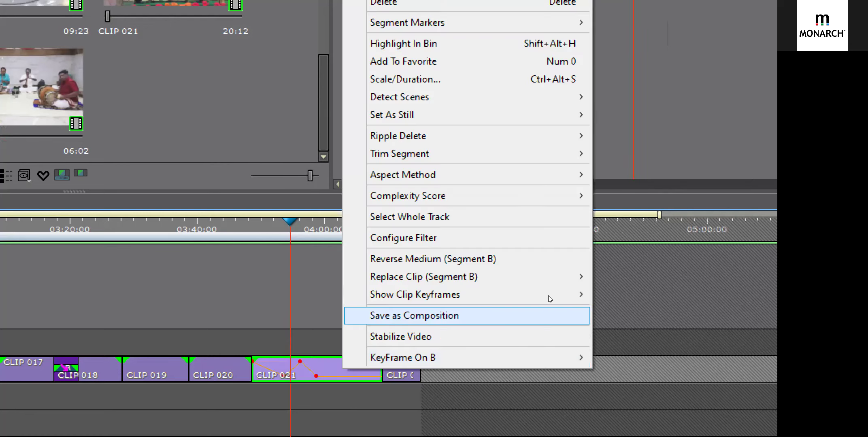
{"action": "mouse_move", "coordinate": [546, 291]}
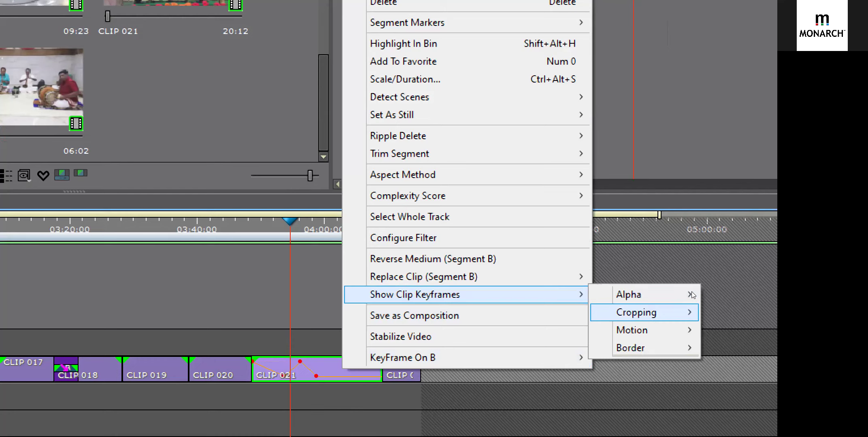
{"action": "key", "text": "Up"}
{"action": "key", "text": "Up"}
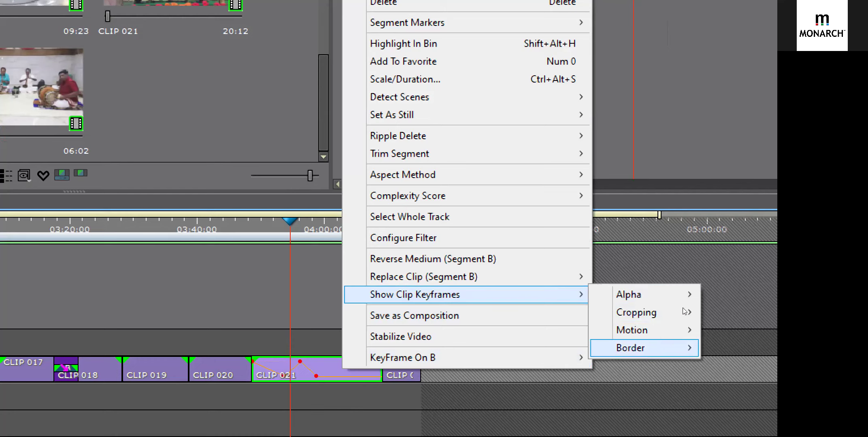
{"action": "key", "text": "Down"}
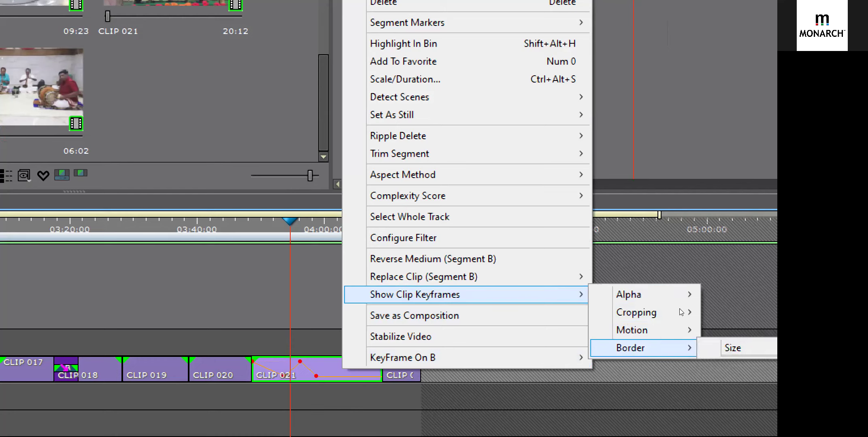
{"action": "left_click", "coordinate": [493, 258]}
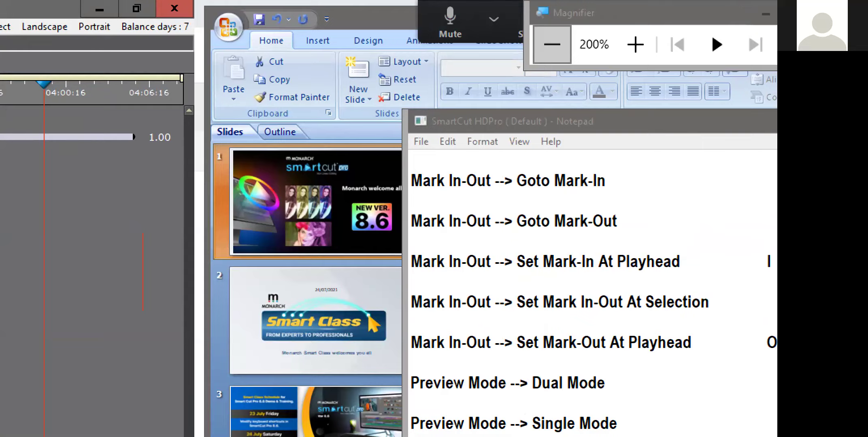
Step: Reduce the screen magnification to normal and review CLIP 021's Show Clip Keyframes, Stabilize Video and Save as Composition commands
{"action": "left_click", "coordinate": [551, 45]}
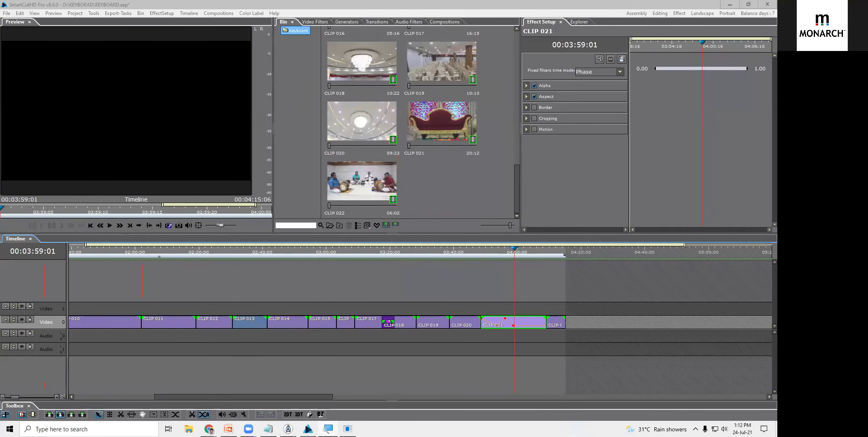
{"action": "right_click", "coordinate": [521, 322]}
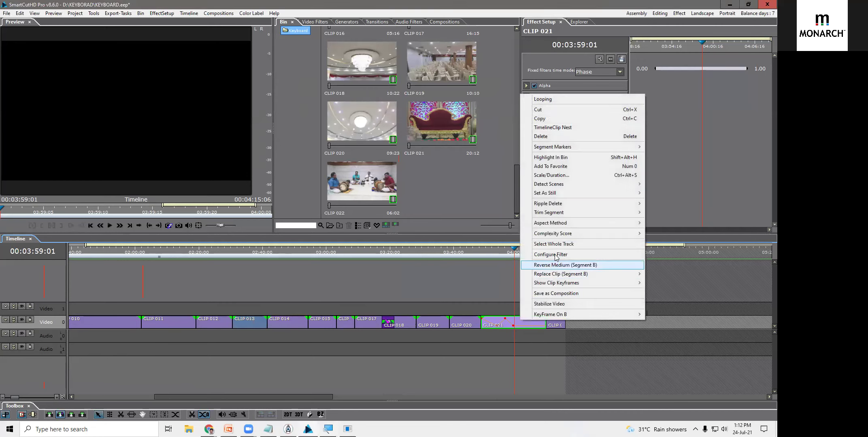
{"action": "mouse_move", "coordinate": [555, 239]}
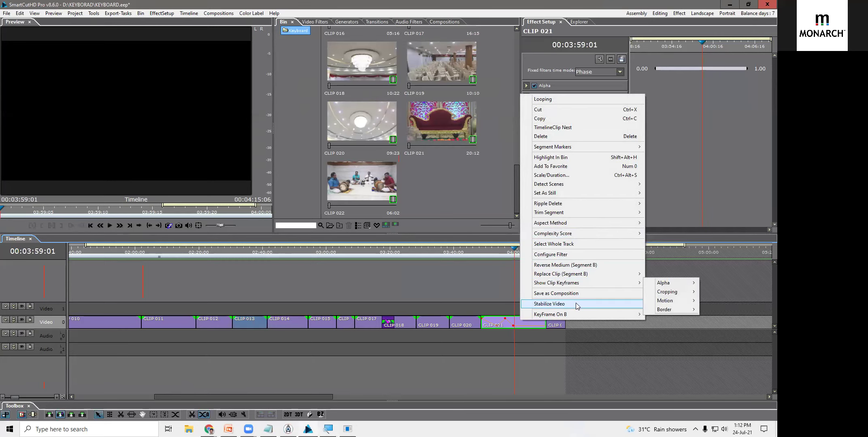
{"action": "mouse_move", "coordinate": [574, 285]}
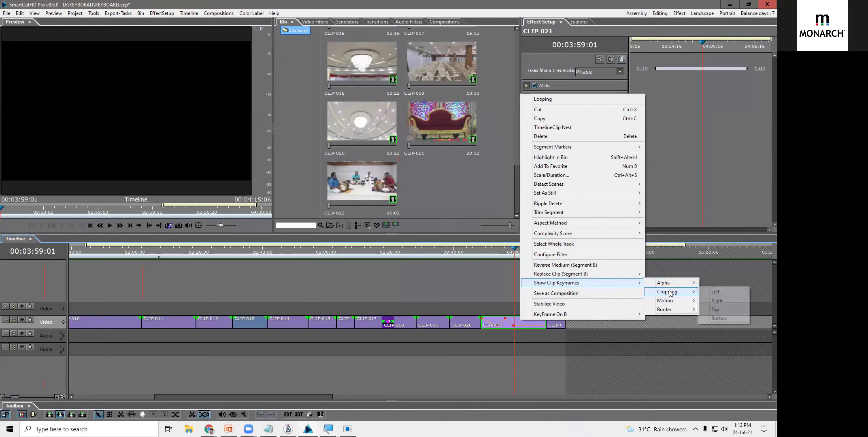
{"action": "mouse_move", "coordinate": [670, 310]}
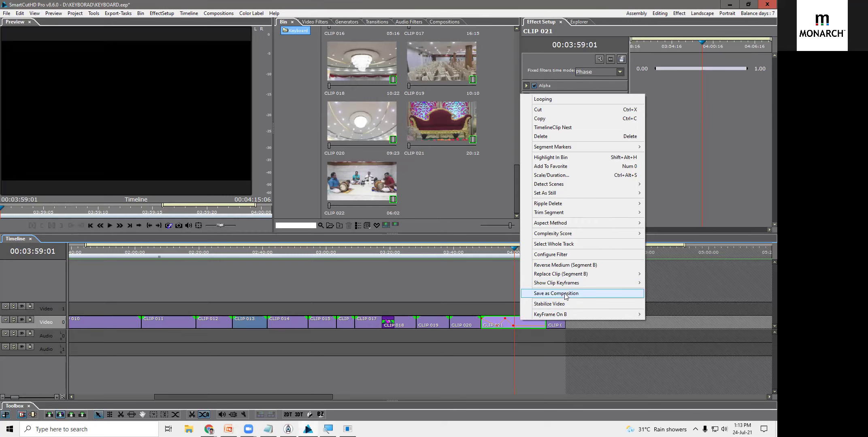
{"action": "left_click", "coordinate": [476, 280]}
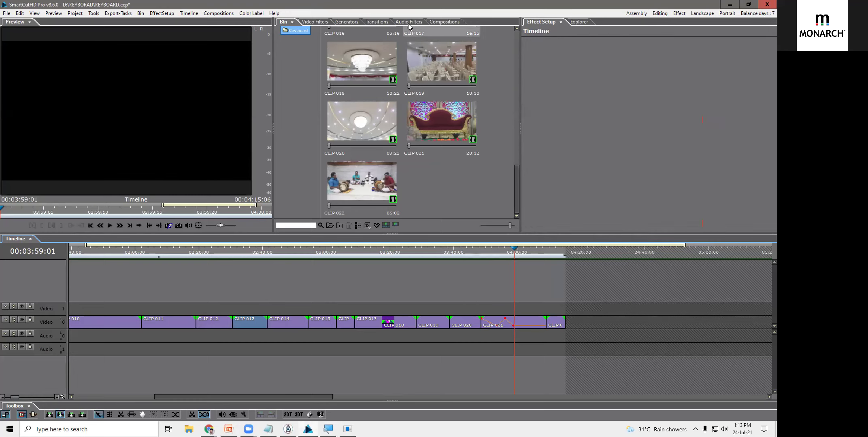
Step: Display the Compositions library, select CLIP 010 and expand the Video 0 track into its A, FX and B rows
{"action": "left_click", "coordinate": [437, 21]}
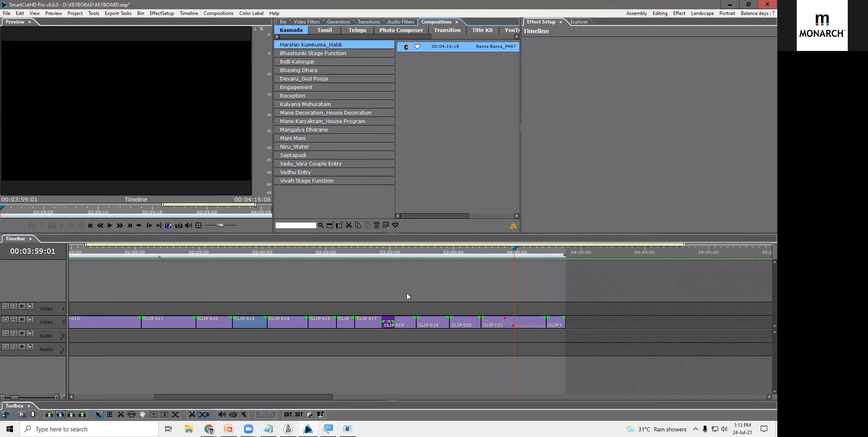
{"action": "left_click", "coordinate": [120, 322]}
{"action": "left_click", "coordinate": [13, 319]}
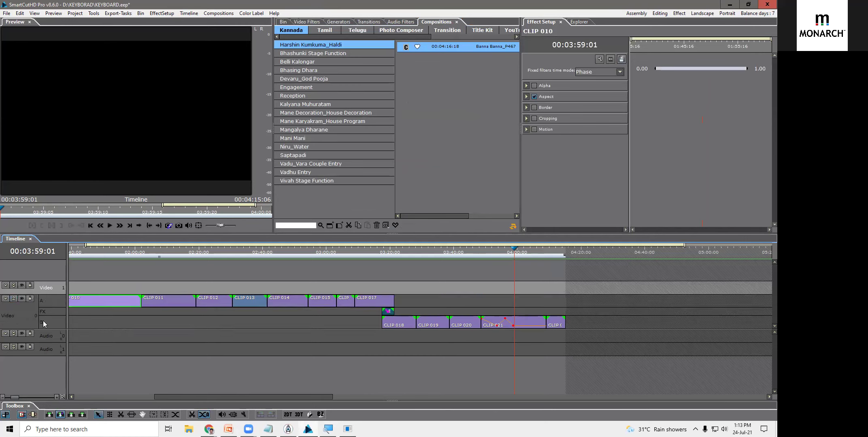
Step: Select all the clips on the Video 0 track and examine the Save as Composition command for them
{"action": "left_click_drag", "start_coordinate": [85, 289], "coordinate": [384, 304]}
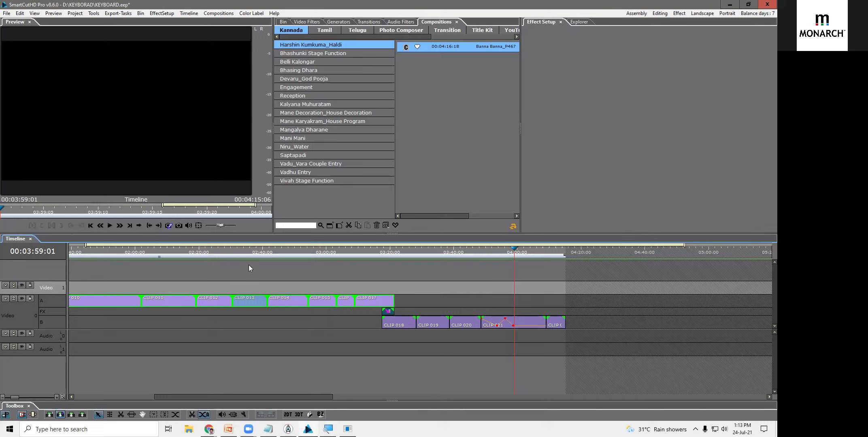
{"action": "right_click", "coordinate": [381, 301]}
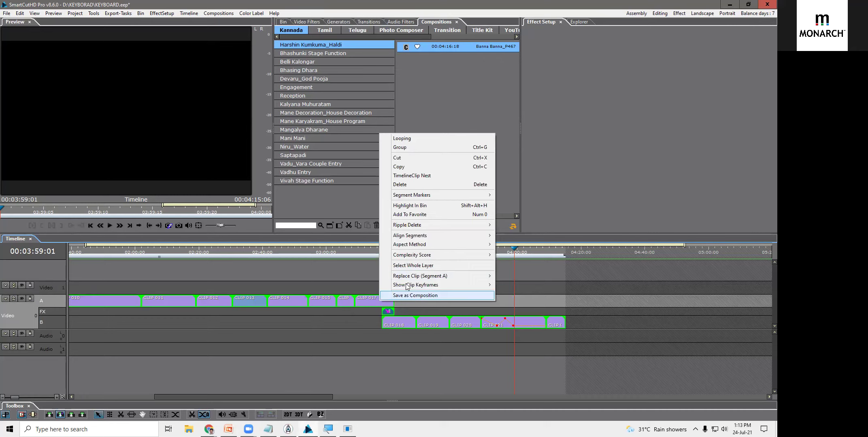
{"action": "mouse_move", "coordinate": [405, 285]}
{"action": "left_click", "coordinate": [421, 106]}
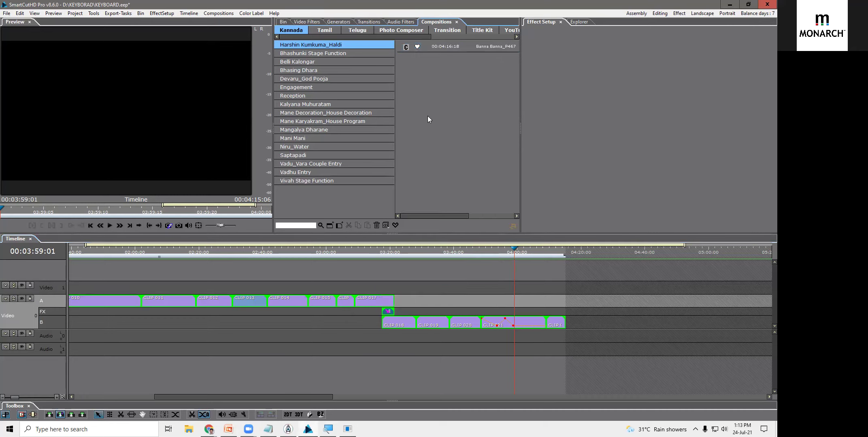
Step: Browse the Compositions library to the TEST category and its COUSTOMER1 category with the HINDU and RECECTION groups
{"action": "left_click", "coordinate": [437, 22]}
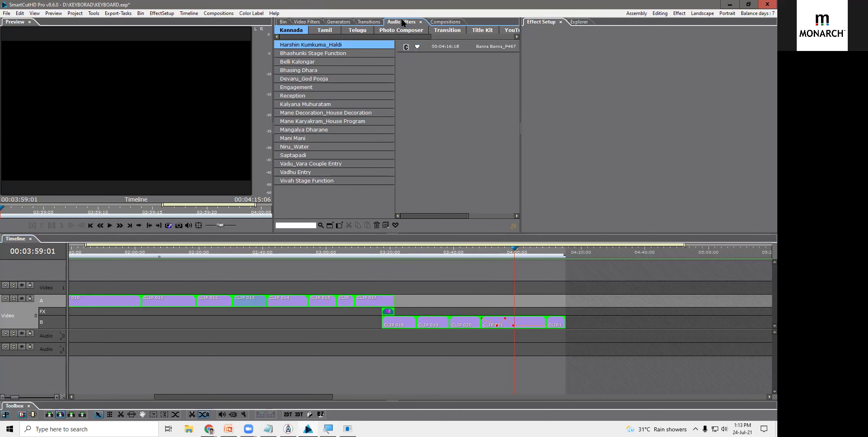
{"action": "left_click", "coordinate": [437, 22]}
{"action": "left_click_drag", "start_coordinate": [367, 47], "coordinate": [449, 41]}
{"action": "left_click", "coordinate": [424, 31]}
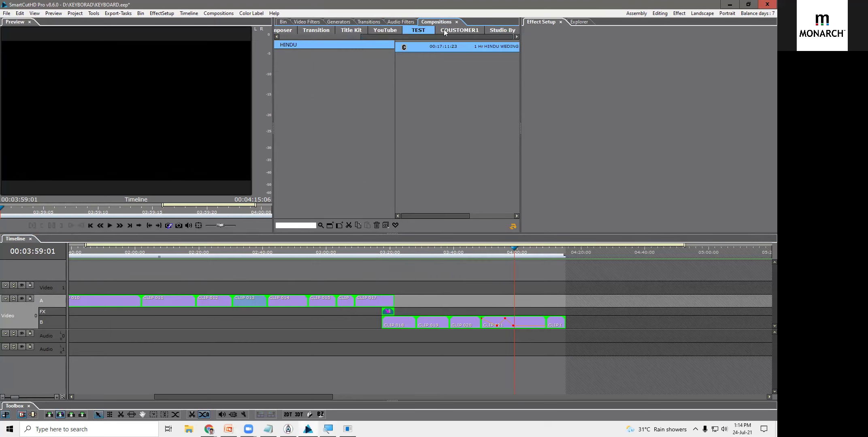
{"action": "left_click", "coordinate": [445, 31]}
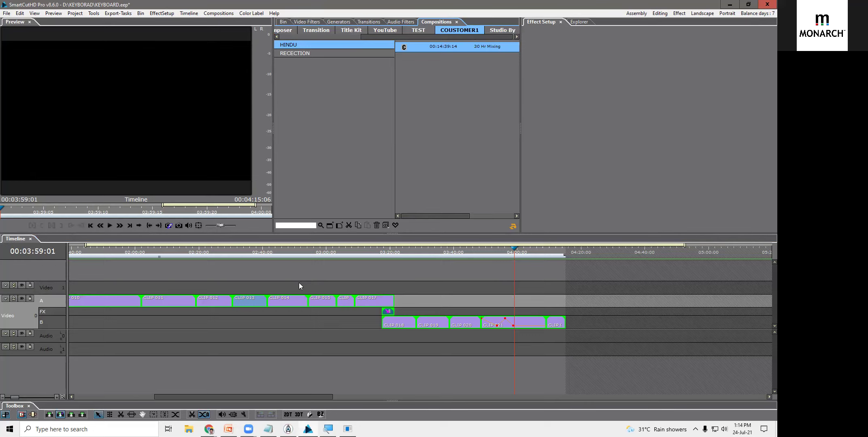
Step: Select only CLIP 014 on the Video 0 track and review its Save as Composition and Stabilize Video commands
{"action": "left_click", "coordinate": [289, 299]}
{"action": "right_click", "coordinate": [289, 296]}
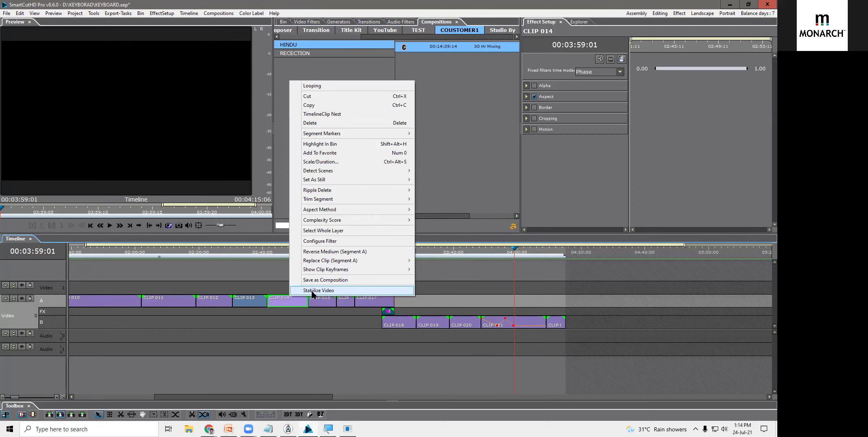
{"action": "left_click", "coordinate": [293, 285]}
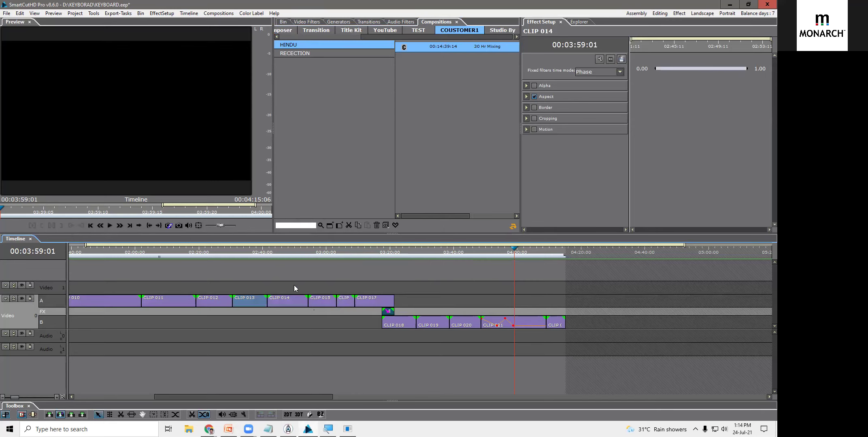
Step: Move the playhead to 00:02:45:14 over CLIP 014 and examine the clip's Replace Clip (Segment A) options
{"action": "left_click", "coordinate": [286, 252]}
{"action": "left_click_drag", "start_coordinate": [286, 251], "coordinate": [280, 262]}
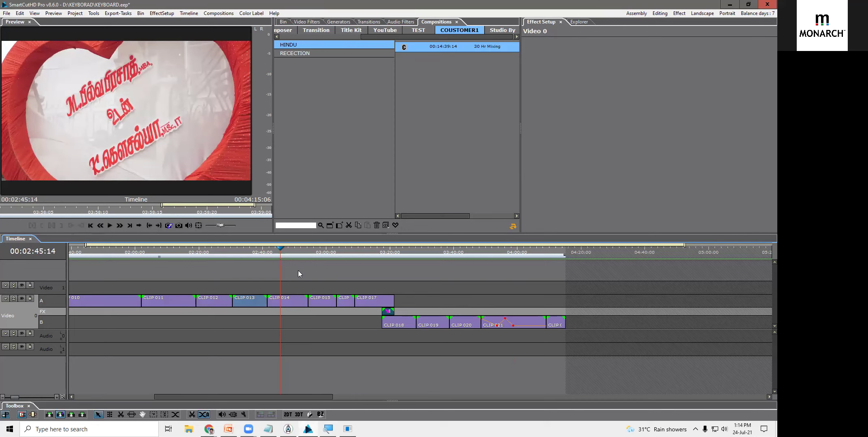
{"action": "left_click", "coordinate": [281, 304]}
{"action": "right_click", "coordinate": [281, 304]}
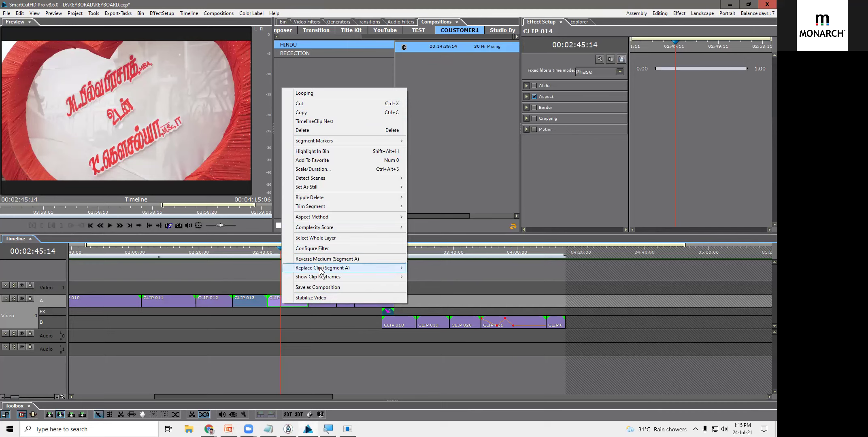
{"action": "mouse_move", "coordinate": [321, 270]}
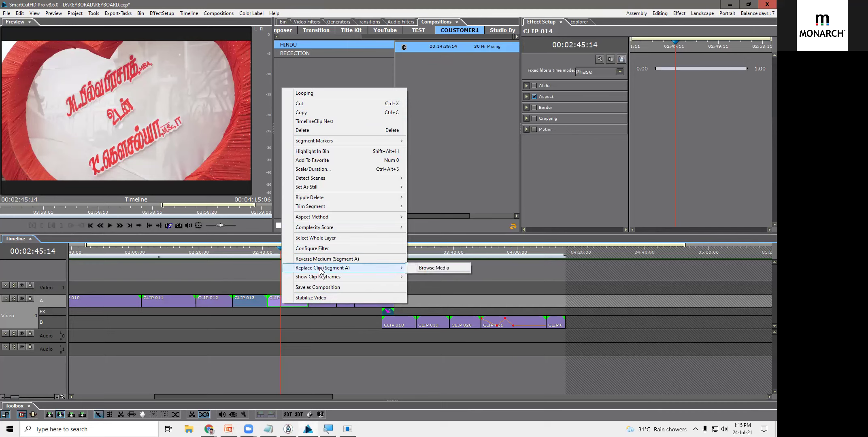